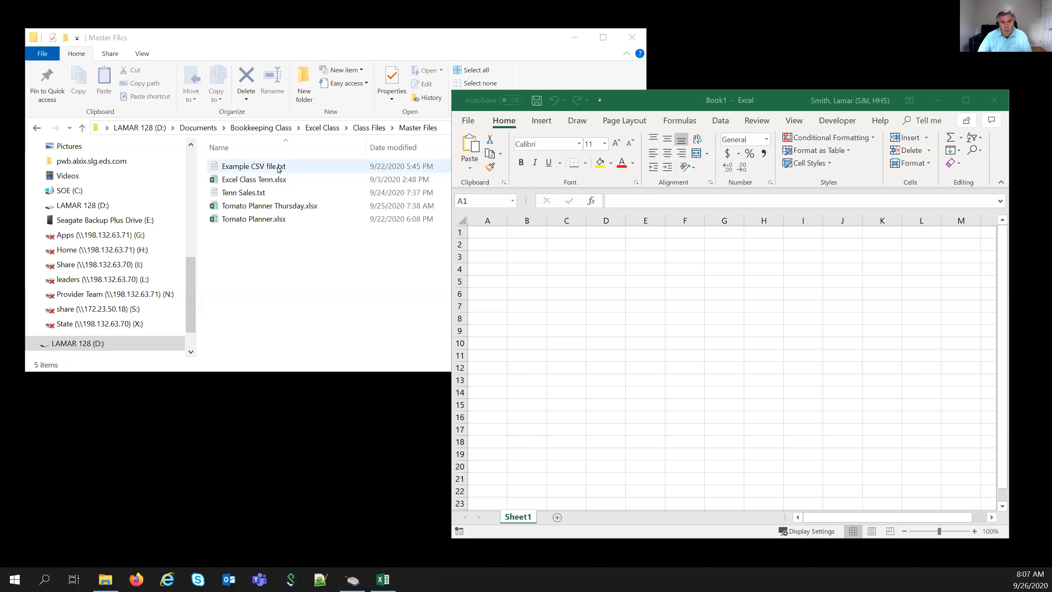
{"action": "left_click", "coordinate": [278, 167]}
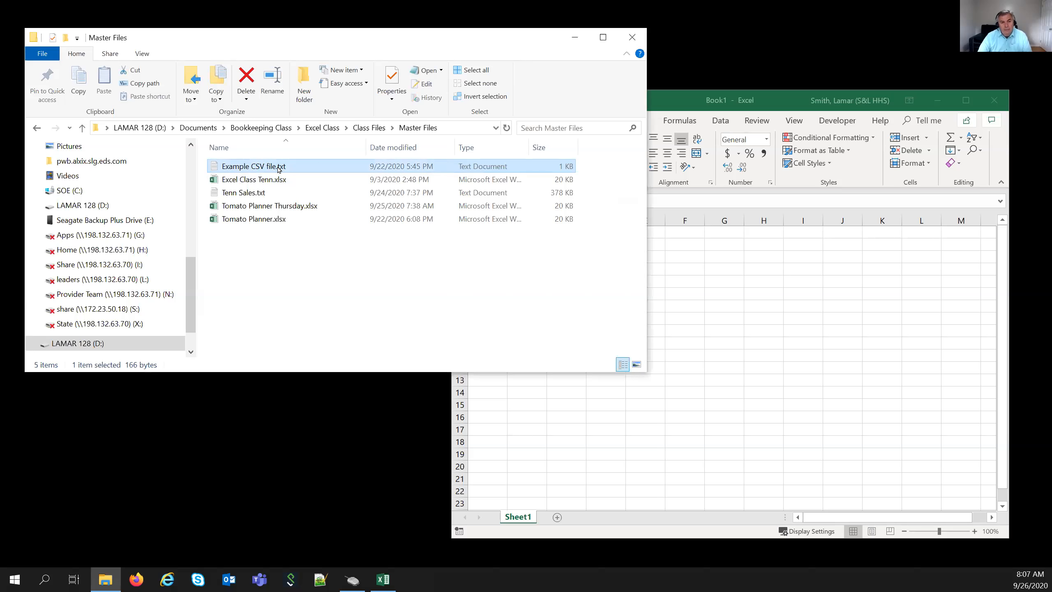
{"action": "right_click", "coordinate": [278, 167]}
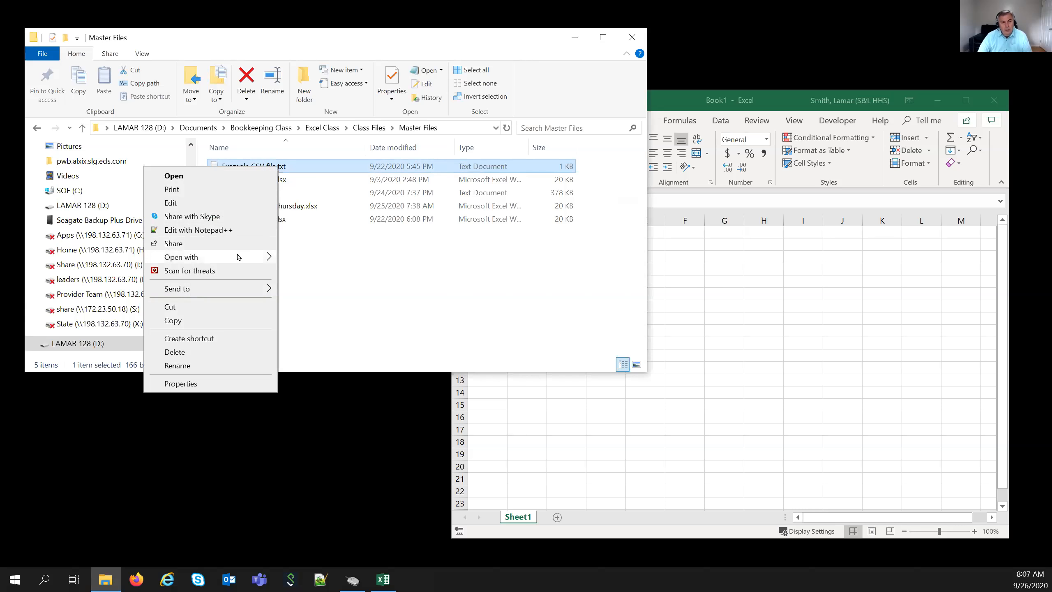
{"action": "mouse_move", "coordinate": [238, 256]}
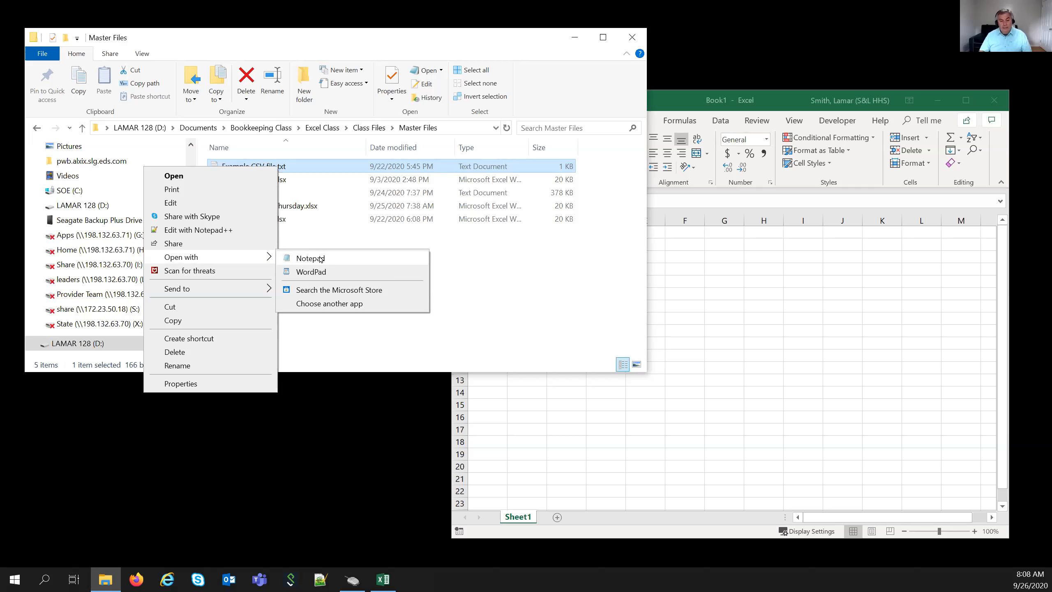
{"action": "left_click", "coordinate": [323, 576]}
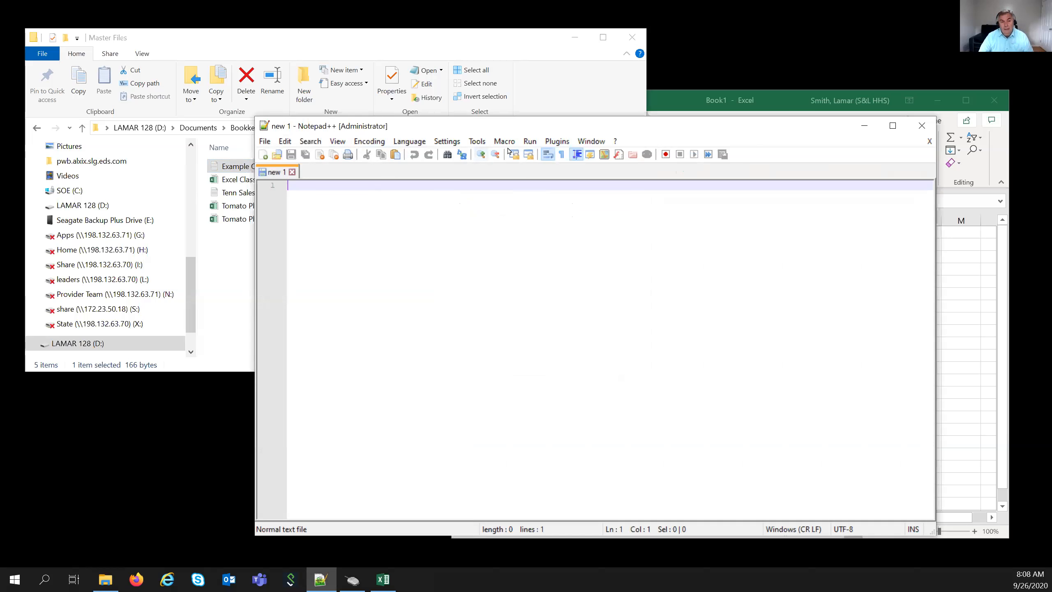
{"action": "left_click", "coordinate": [921, 126]}
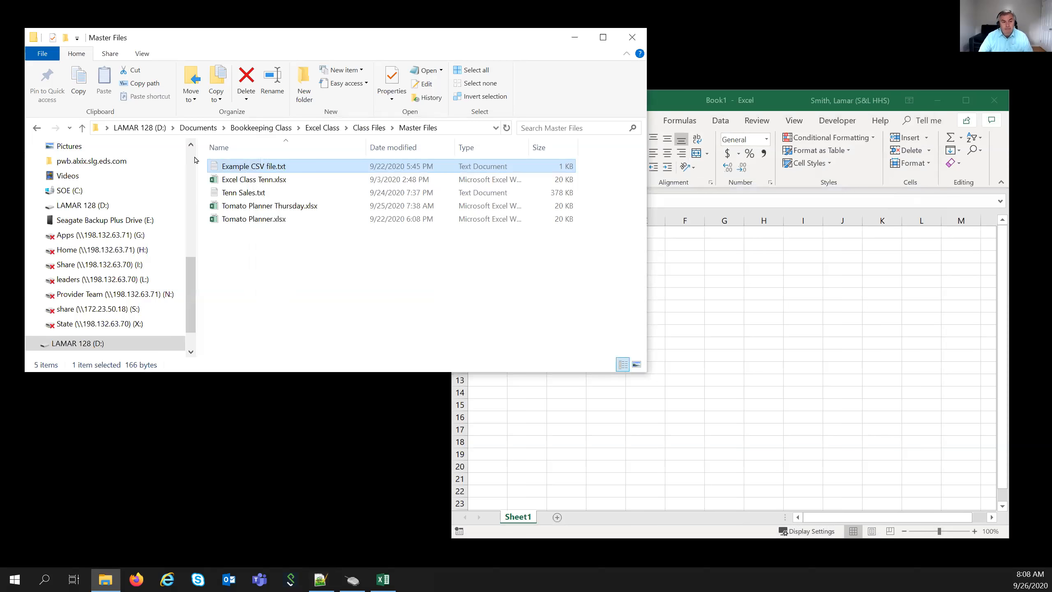
{"action": "right_click", "coordinate": [236, 166]}
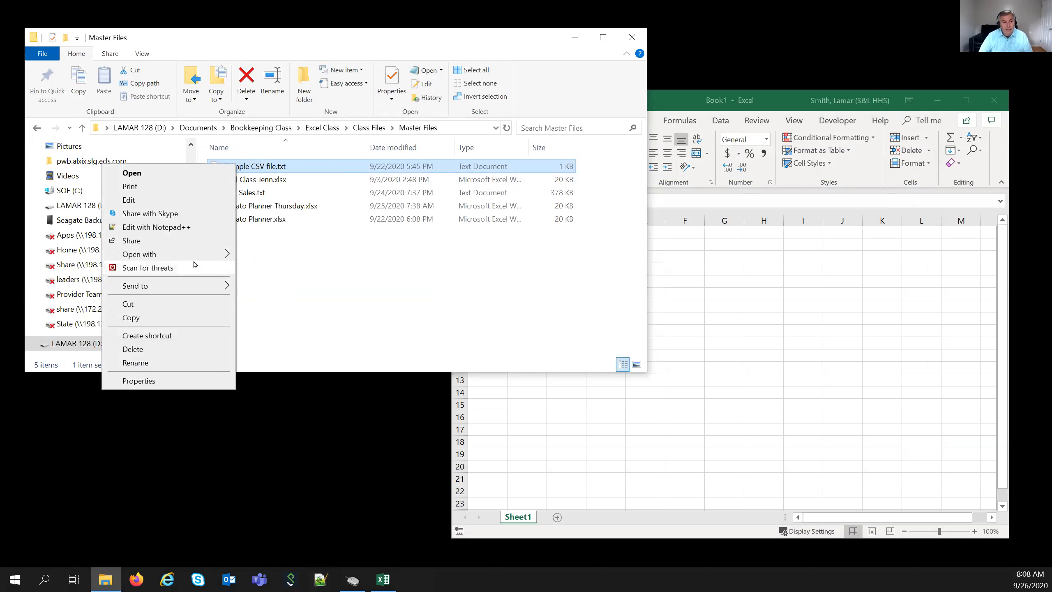
- Open Example CSV file.txt in Notepad, highlight its FirstName,LastName,Address,City,State header, then close it
{"action": "mouse_move", "coordinate": [196, 254]}
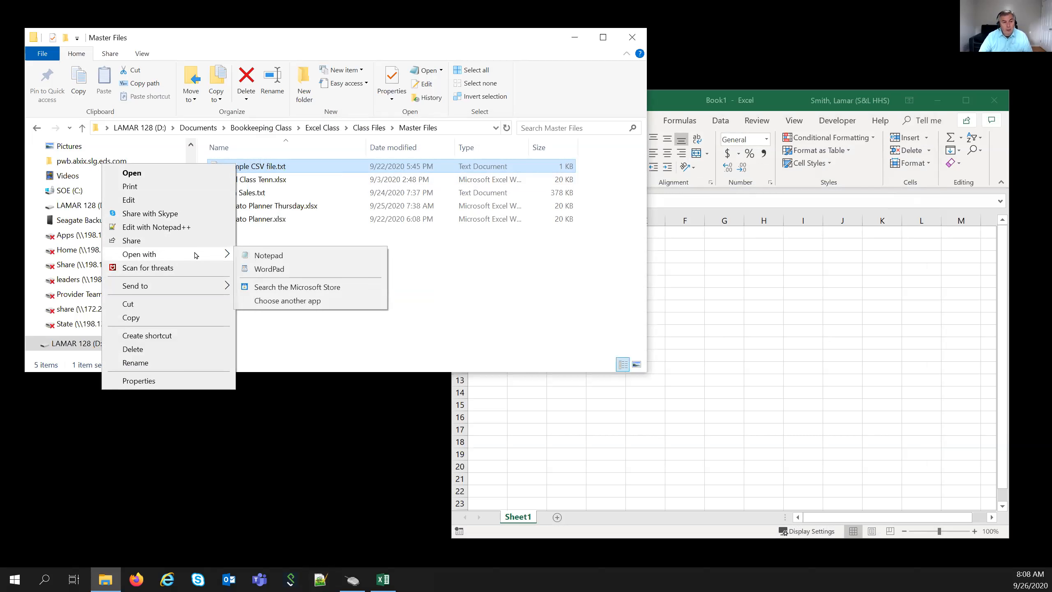
{"action": "left_click", "coordinate": [267, 256]}
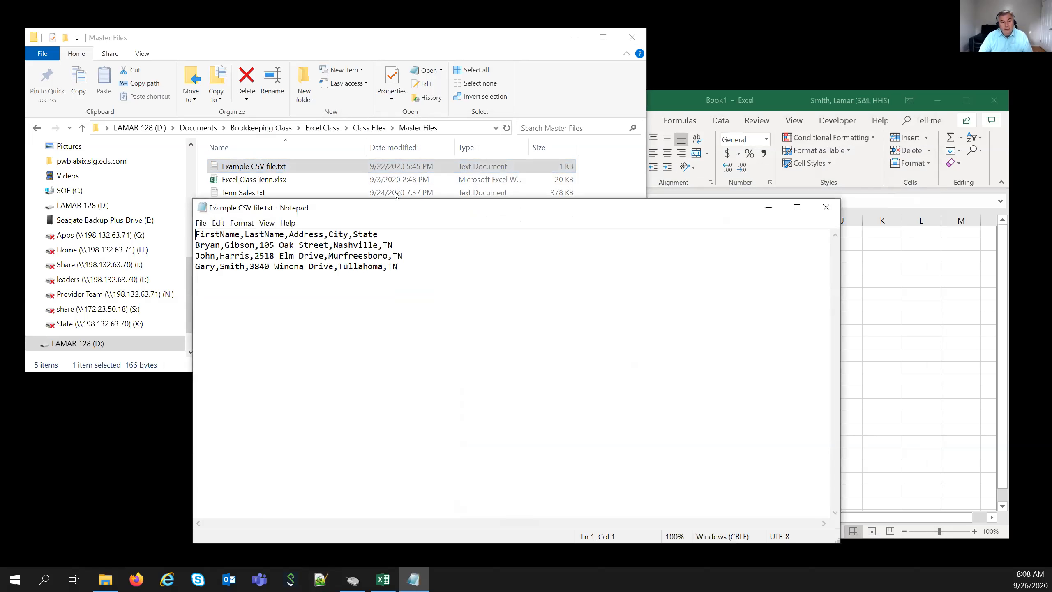
{"action": "left_click_drag", "start_coordinate": [332, 207], "coordinate": [469, 121]}
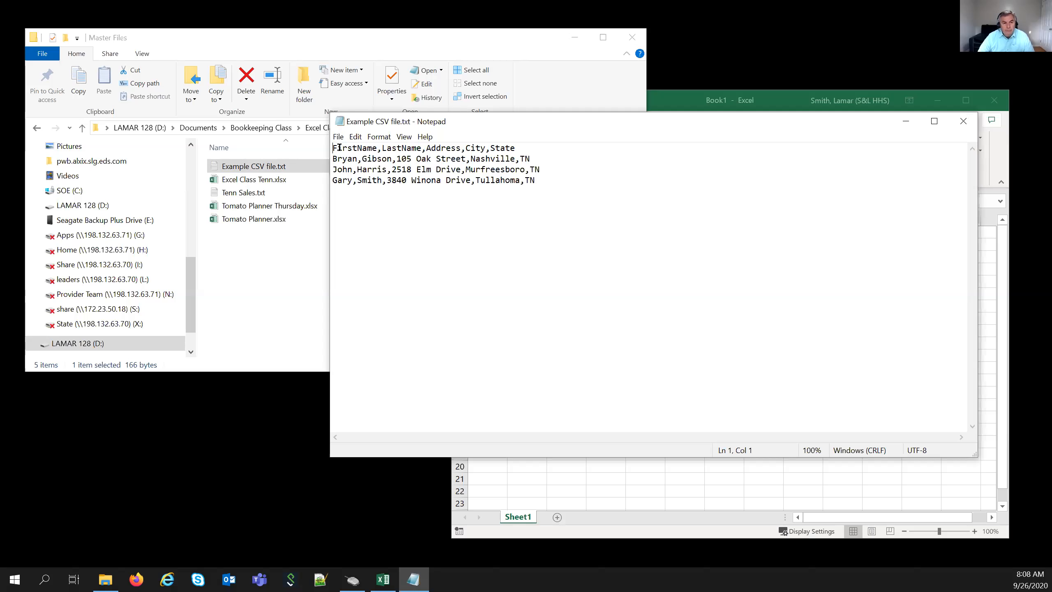
{"action": "left_click", "coordinate": [534, 148], "text": "shift"}
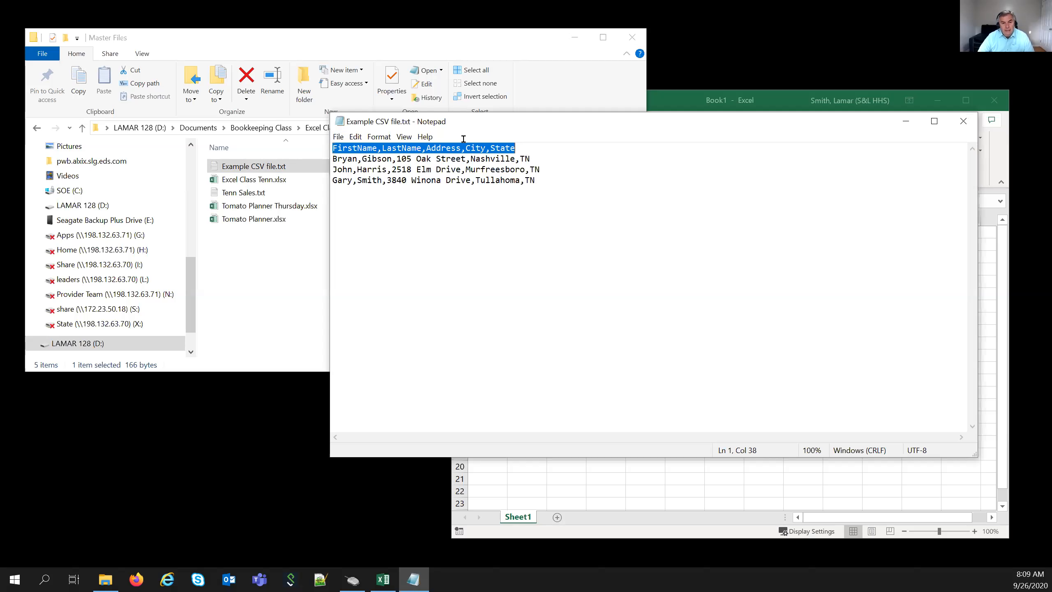
{"action": "left_click", "coordinate": [367, 181]}
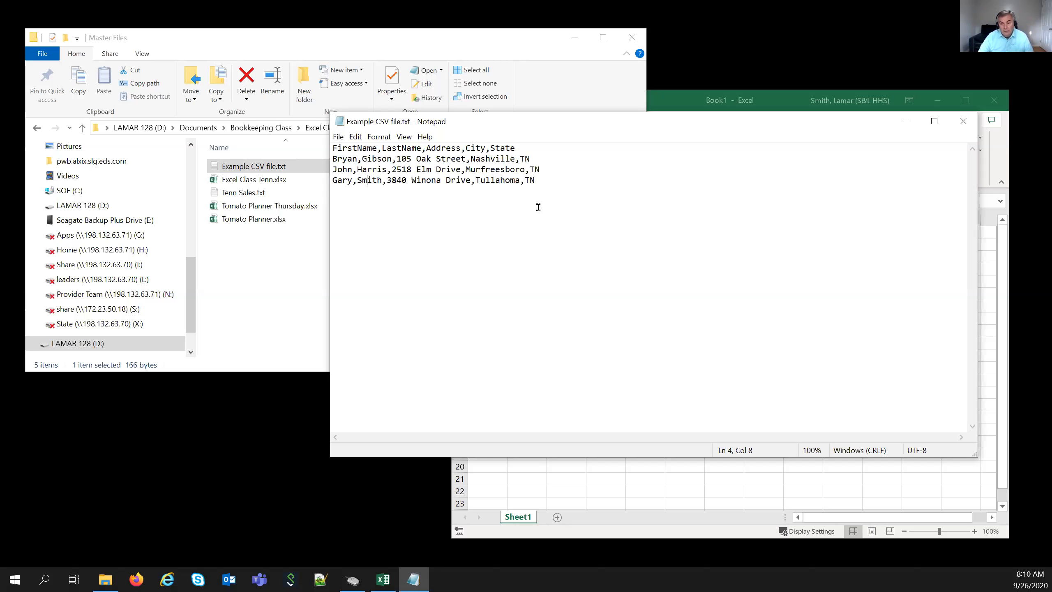
{"action": "left_click", "coordinate": [970, 122]}
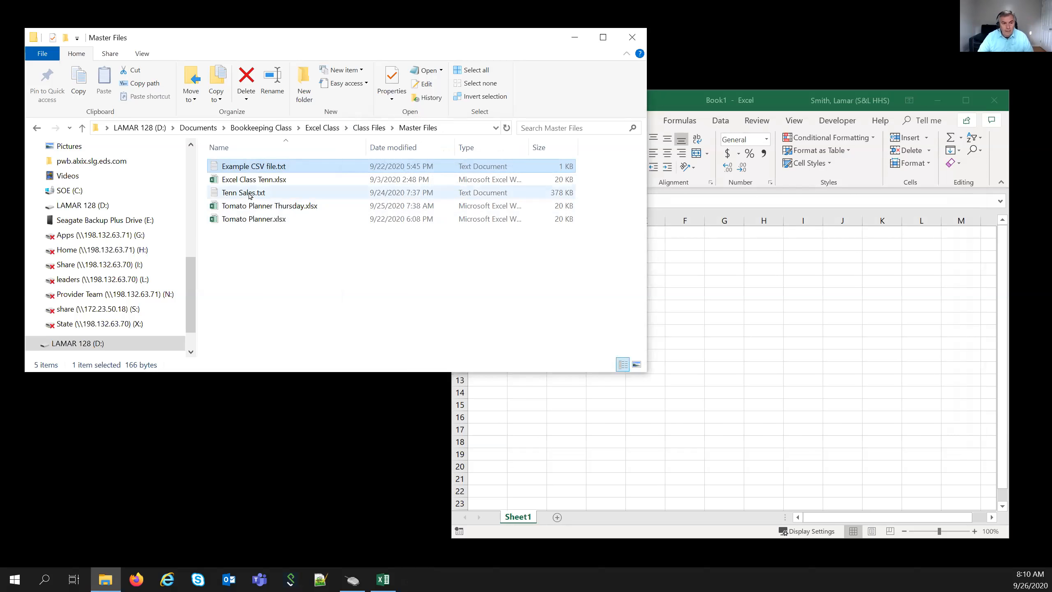
- Select Tenn Sales.txt in File Explorer and maximize the blank Book1 Excel workbook
{"action": "left_click", "coordinate": [248, 192]}
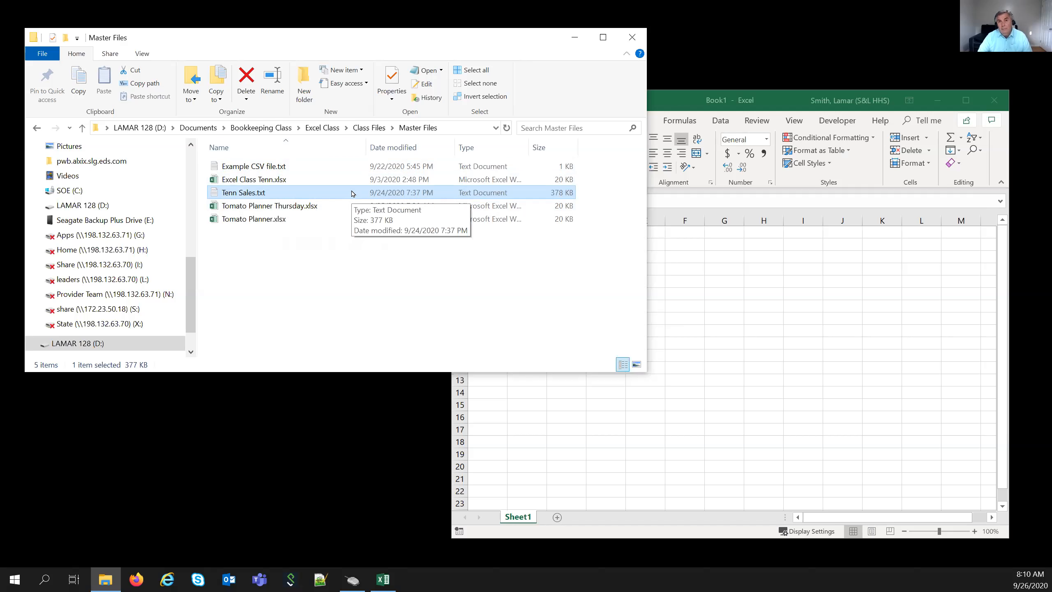
{"action": "left_click", "coordinate": [662, 98]}
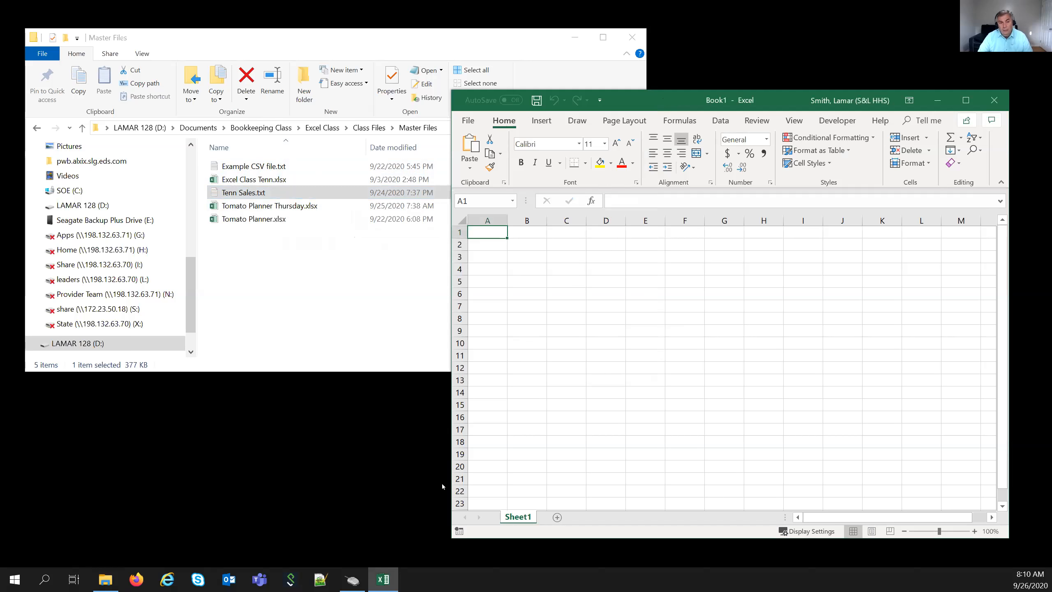
{"action": "left_click", "coordinate": [970, 102]}
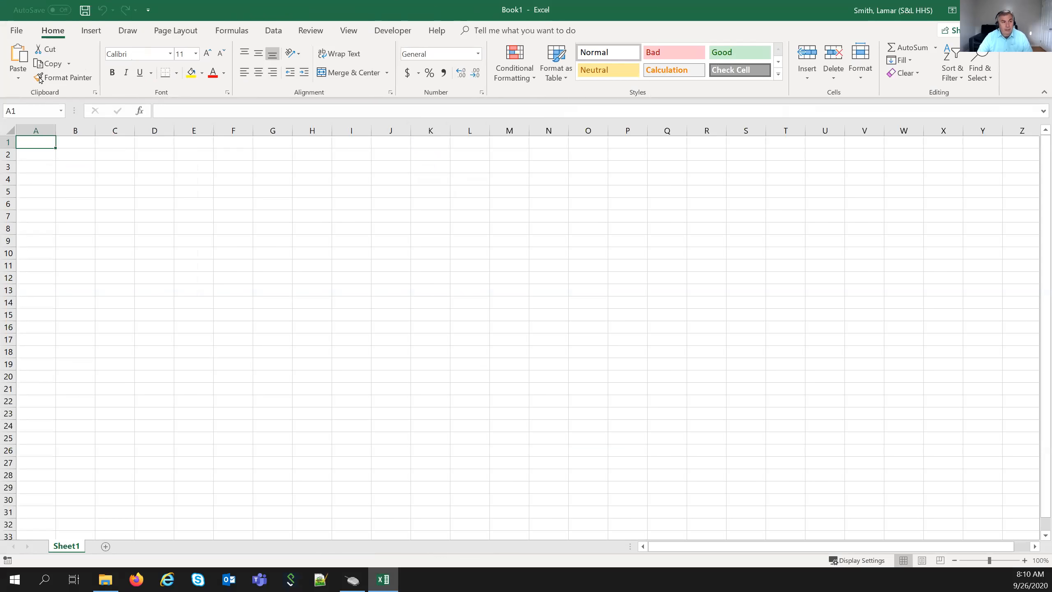
{"action": "left_click", "coordinate": [17, 31]}
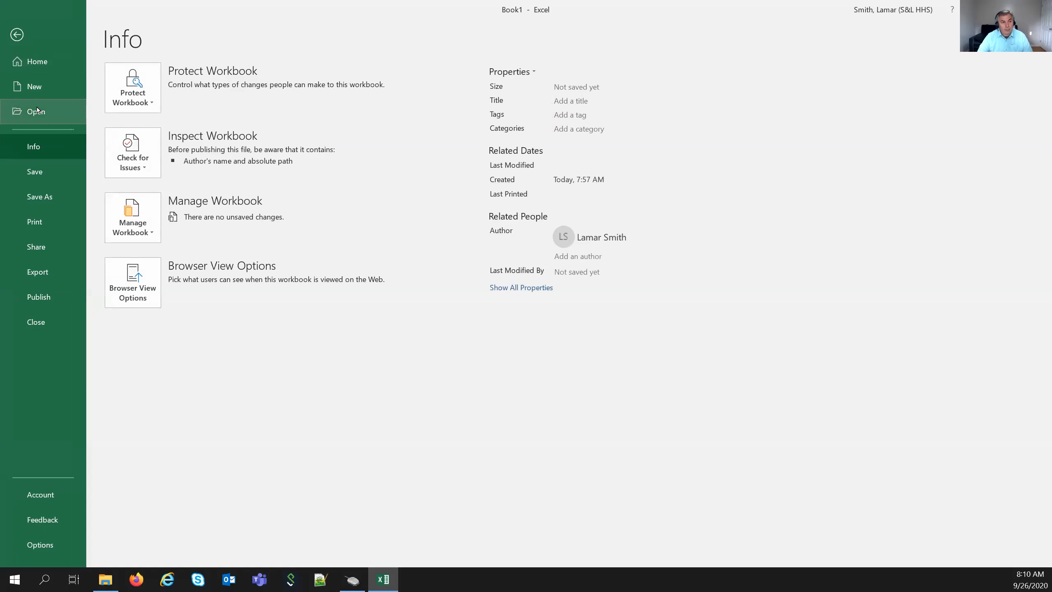
- Browse from File > Open to the Documents folder on the LAMAR 128 (D:) drive
{"action": "left_click", "coordinate": [36, 111]}
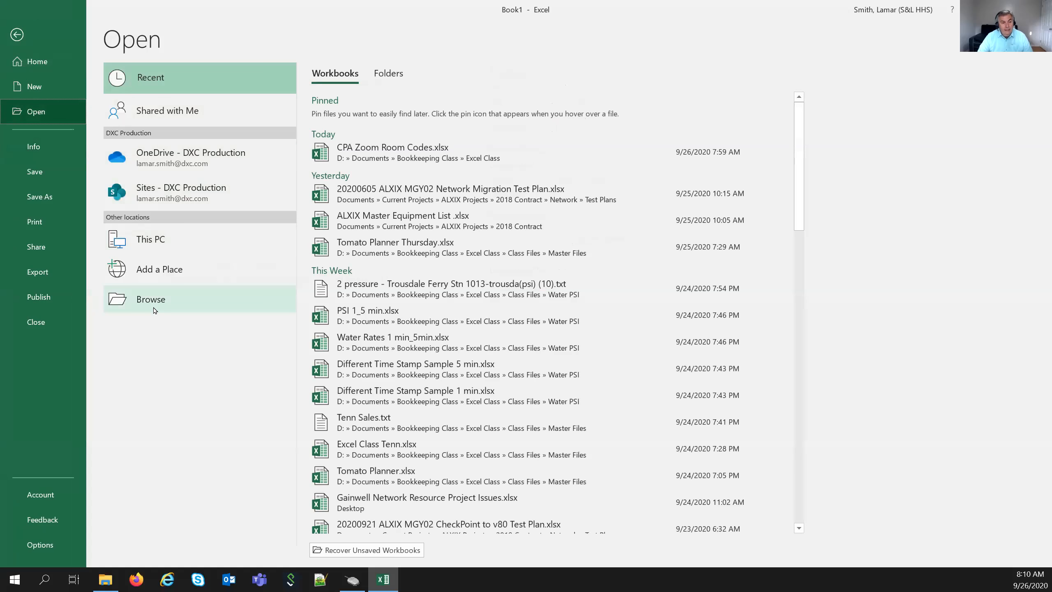
{"action": "left_click", "coordinate": [151, 299]}
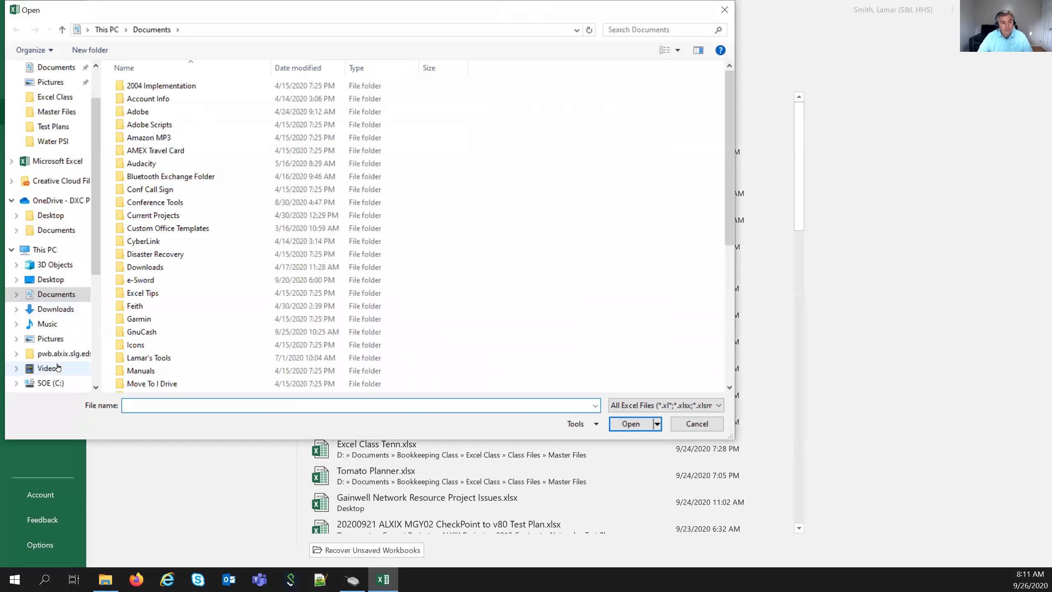
{"action": "scroll", "coordinate": [58, 367], "scroll_direction": "down", "scroll_amount": 1}
{"action": "left_click", "coordinate": [58, 368]}
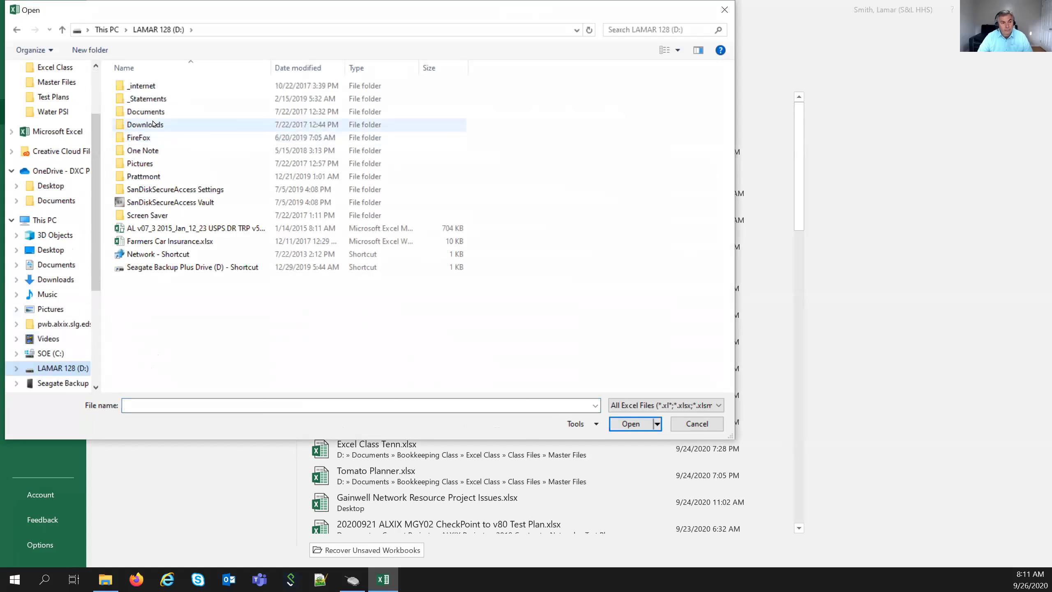
{"action": "left_click", "coordinate": [154, 118]}
{"action": "double_click", "coordinate": [155, 117]}
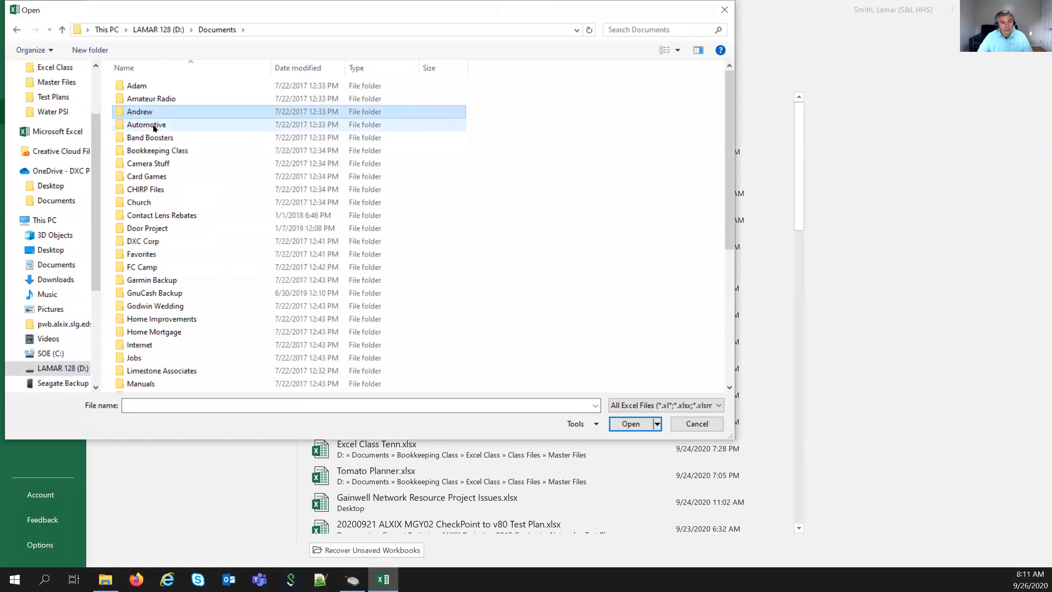
- Go into Bookkeeping Class\Excel Class\Class Files\Master Files and list the file-type filters
{"action": "left_click", "coordinate": [159, 149]}
{"action": "double_click", "coordinate": [159, 150]}
{"action": "left_click", "coordinate": [157, 99]}
{"action": "double_click", "coordinate": [156, 99]}
{"action": "left_click", "coordinate": [157, 87]}
{"action": "double_click", "coordinate": [157, 87]}
{"action": "left_click", "coordinate": [156, 87]}
{"action": "double_click", "coordinate": [156, 87]}
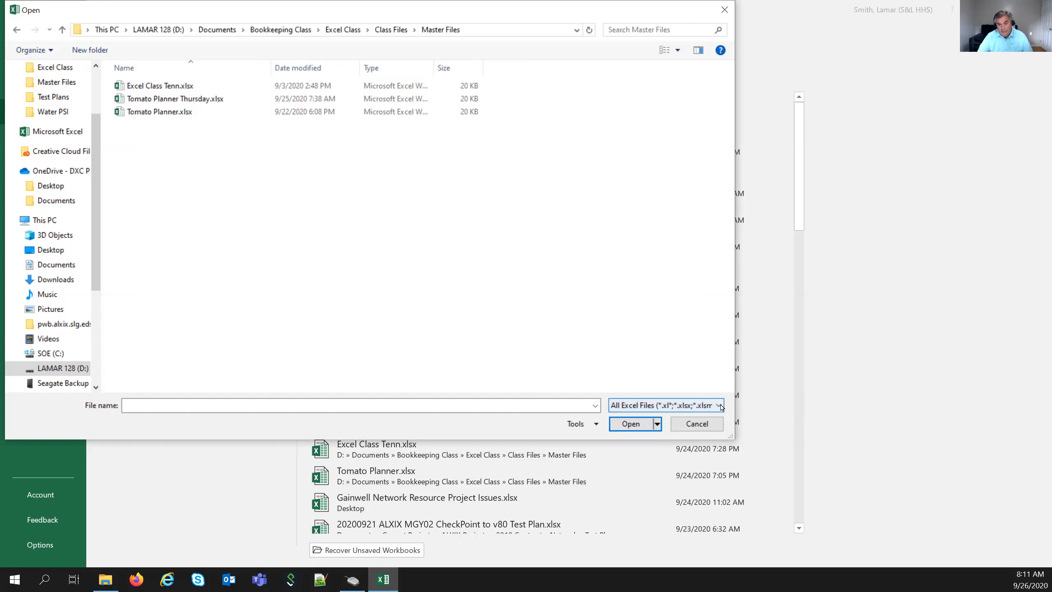
{"action": "left_click", "coordinate": [721, 406]}
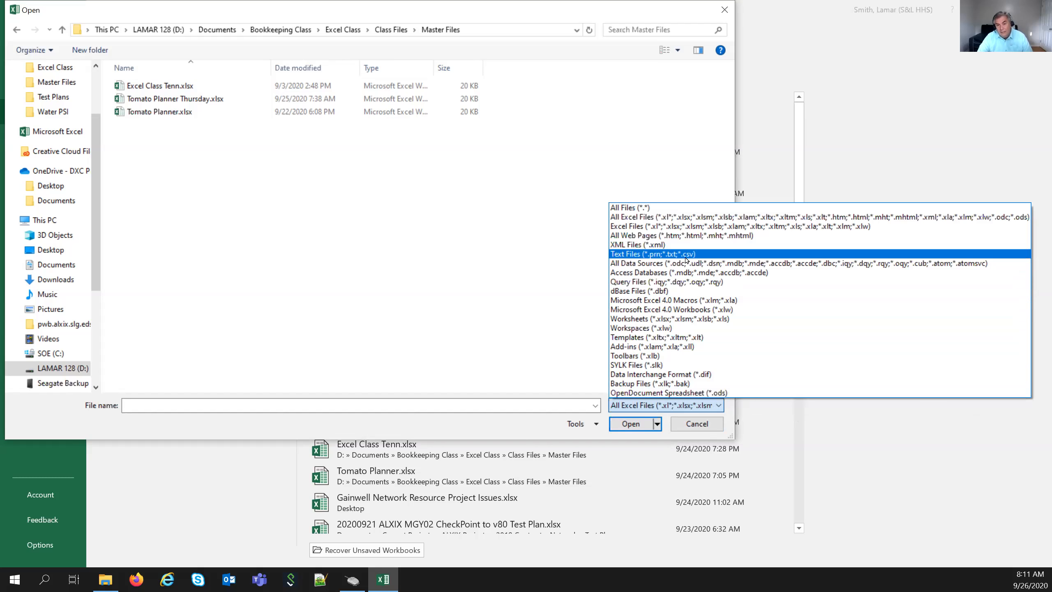
- Show All Files in the Open dialog and open Tenn Sales.txt in the Text Import Wizard
{"action": "left_click", "coordinate": [651, 209]}
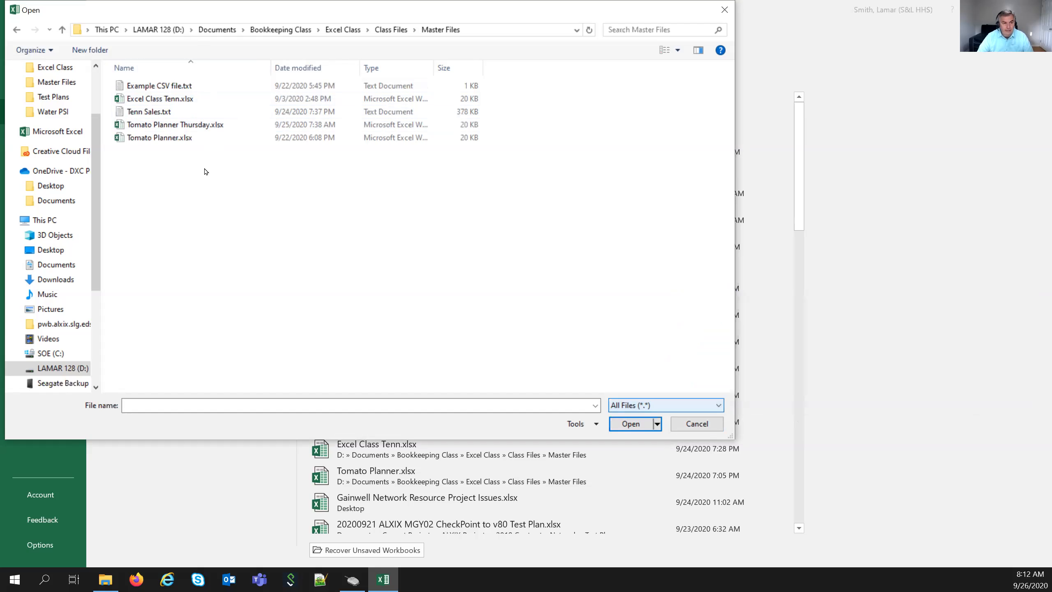
{"action": "left_click", "coordinate": [130, 111]}
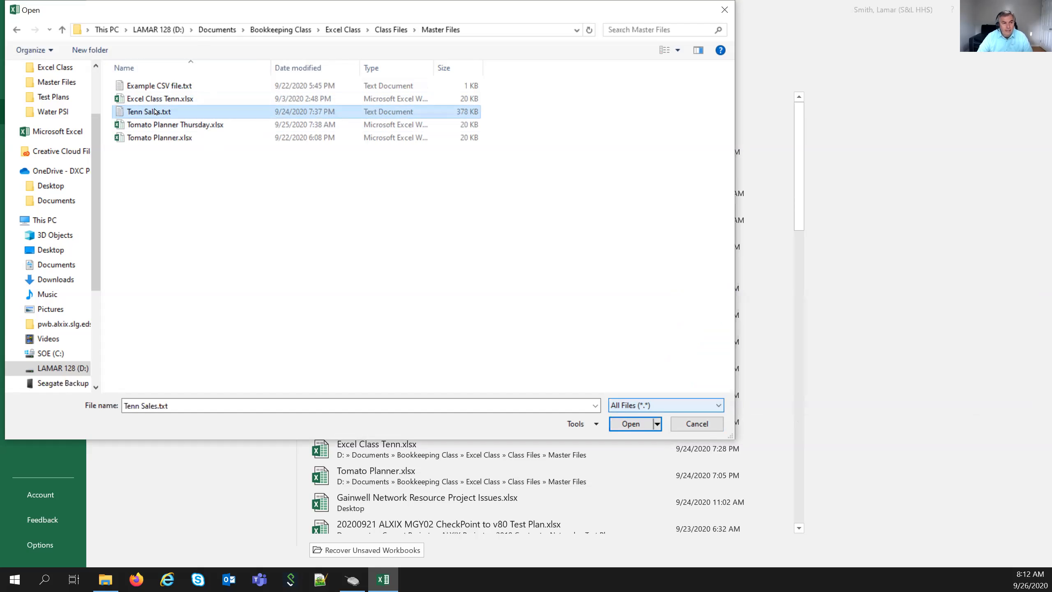
{"action": "left_click", "coordinate": [637, 422]}
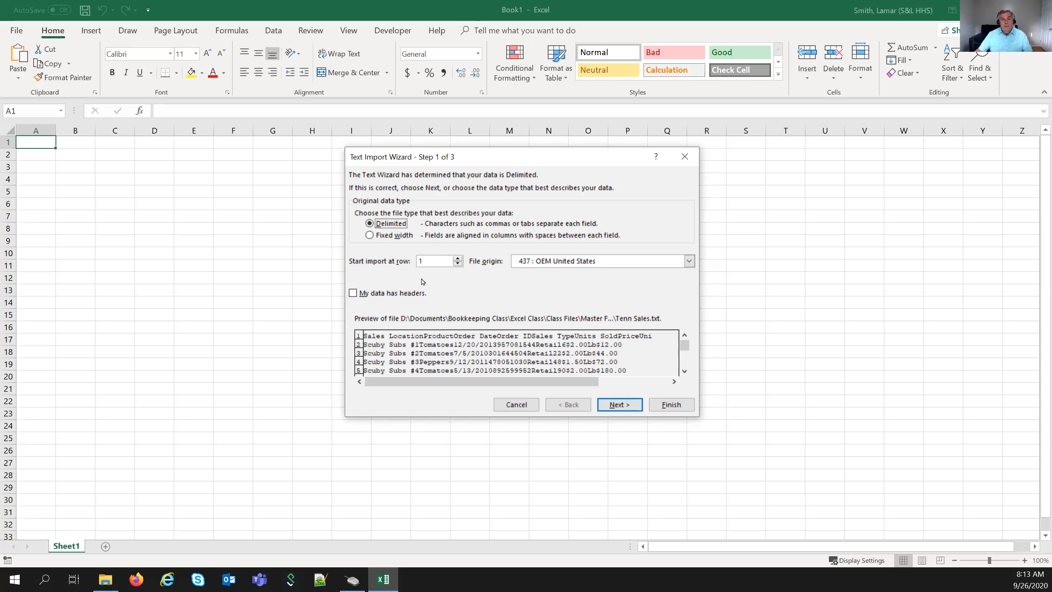
- Keep the import start row at 1, enable My data has headers, and continue to step 2
{"action": "left_click", "coordinate": [457, 258]}
{"action": "left_click", "coordinate": [457, 258]}
{"action": "left_click", "coordinate": [457, 258]}
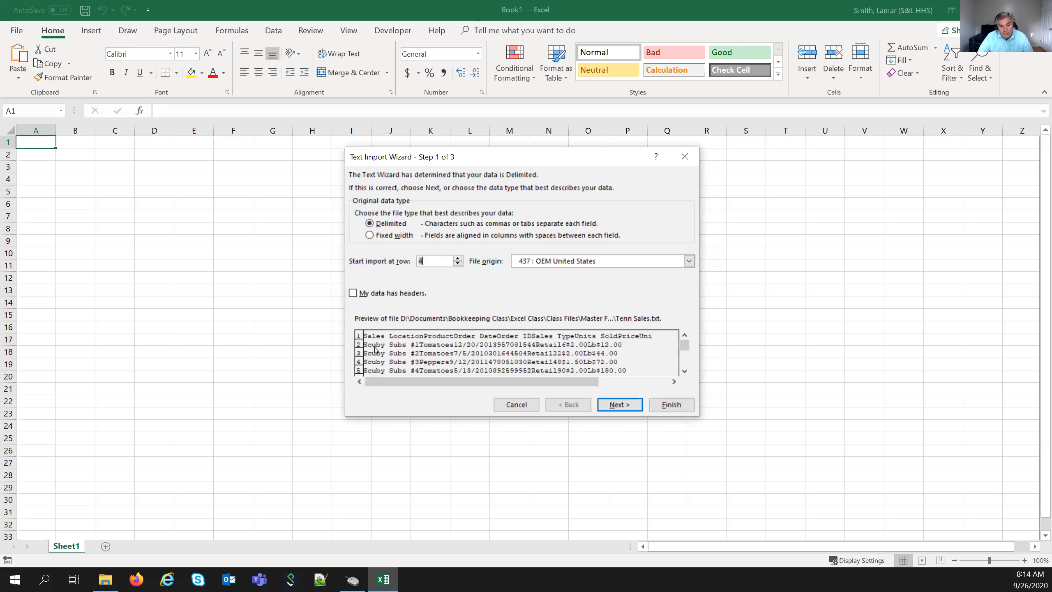
{"action": "left_click", "coordinate": [457, 264]}
{"action": "left_click", "coordinate": [457, 263]}
{"action": "left_click", "coordinate": [354, 294]}
{"action": "left_click", "coordinate": [624, 406]}
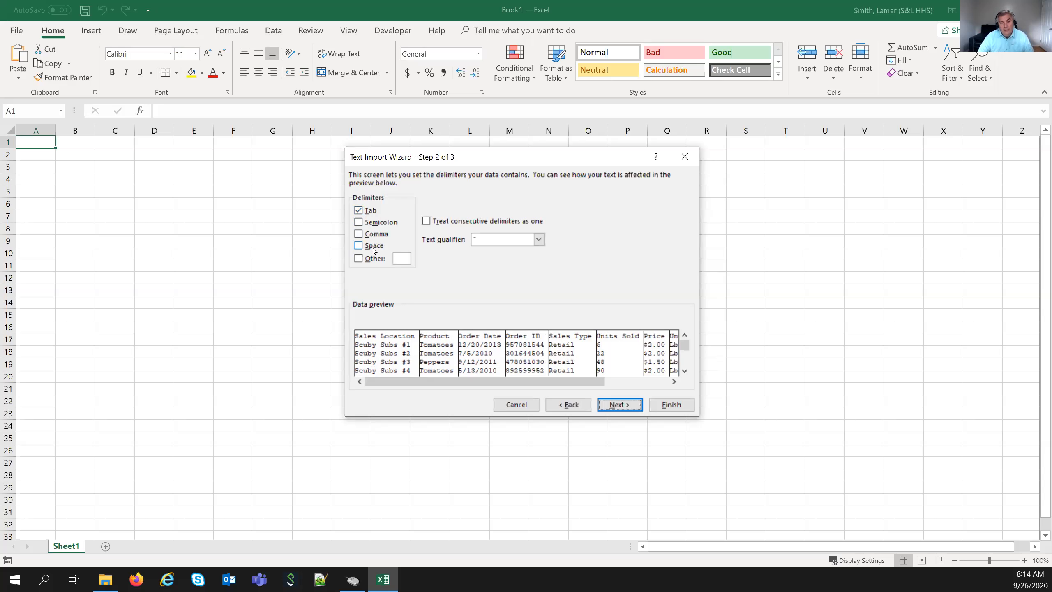
- Untick the Tab delimiter and toggle Other on and off, leaving no delimiter boxes checked
{"action": "left_click", "coordinate": [358, 210]}
{"action": "left_click", "coordinate": [359, 258]}
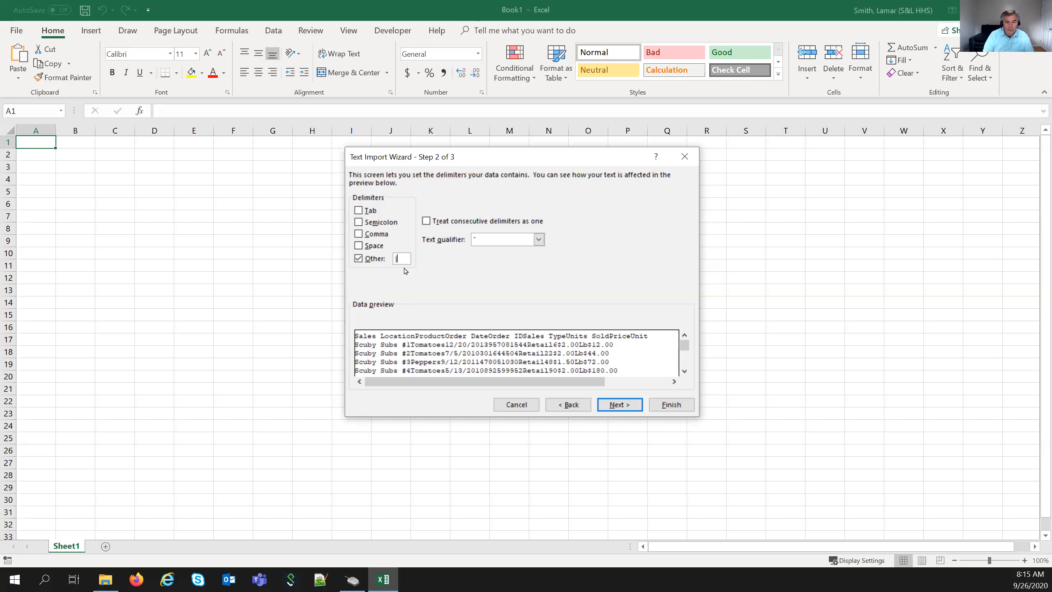
{"action": "left_click", "coordinate": [359, 258]}
- Tick Comma as the delimiter, step back and forth through the wizard, then finish the import
{"action": "left_click", "coordinate": [362, 235]}
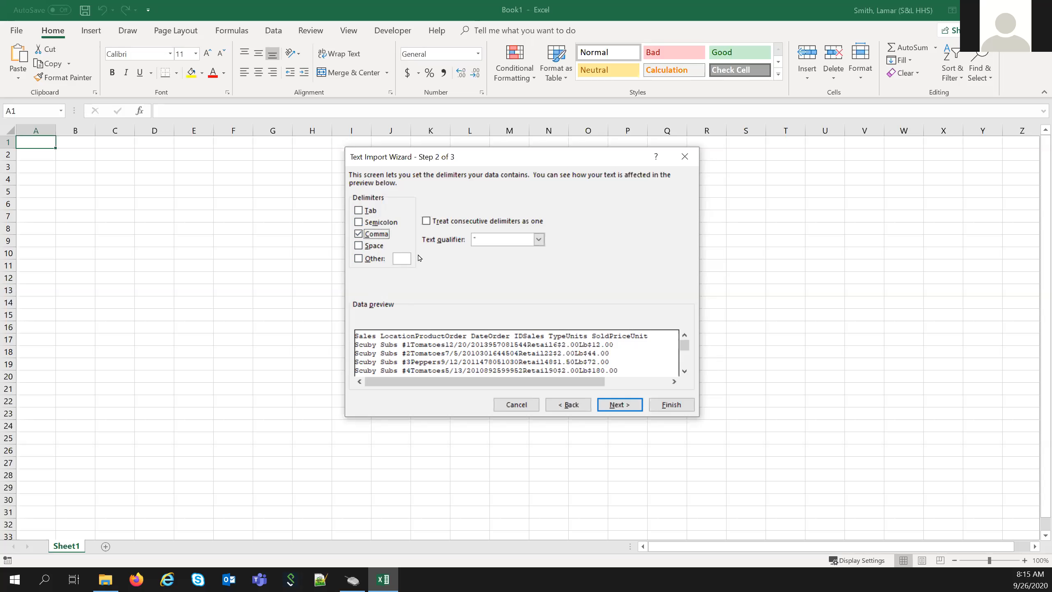
{"action": "left_click", "coordinate": [609, 403]}
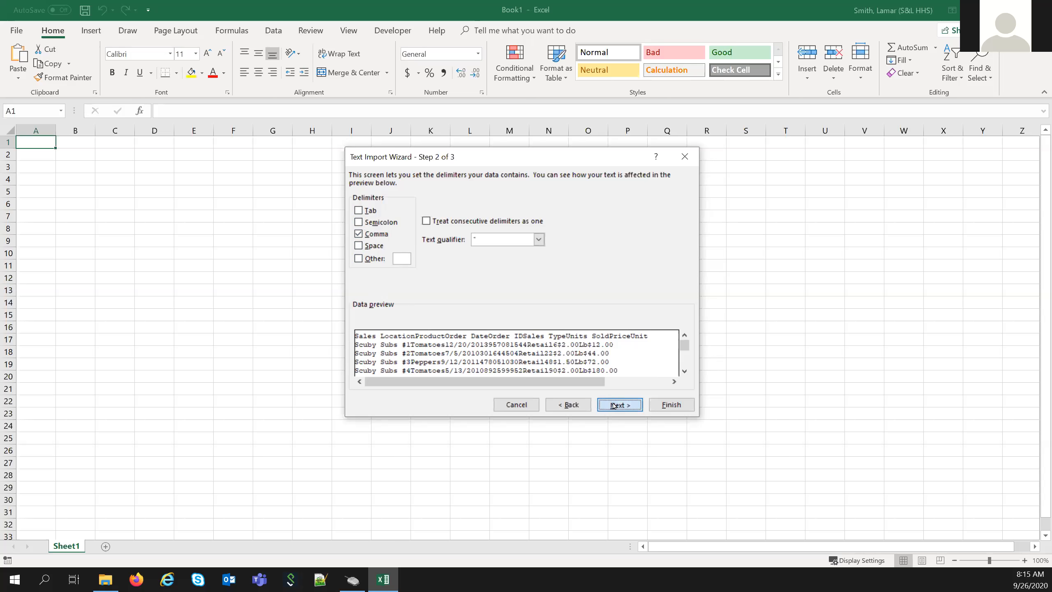
{"action": "left_click", "coordinate": [566, 405]}
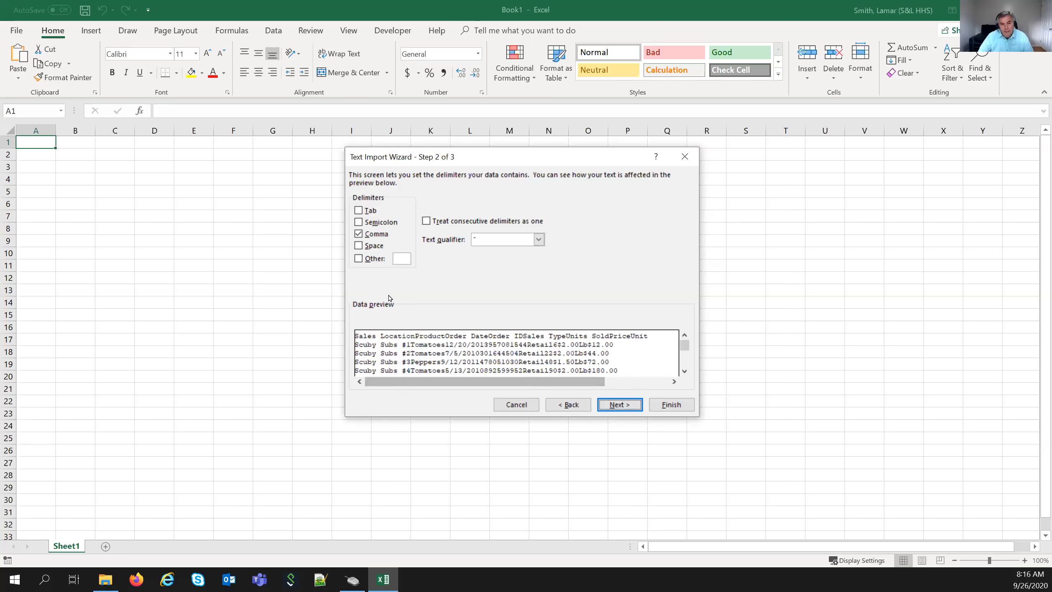
{"action": "left_click", "coordinate": [563, 405]}
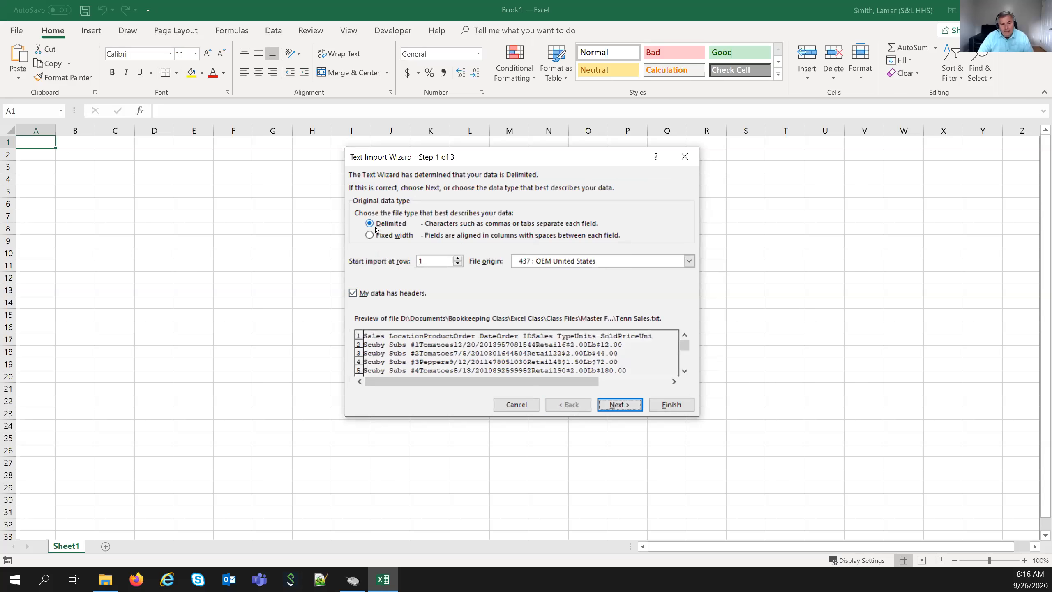
{"action": "left_click", "coordinate": [617, 404]}
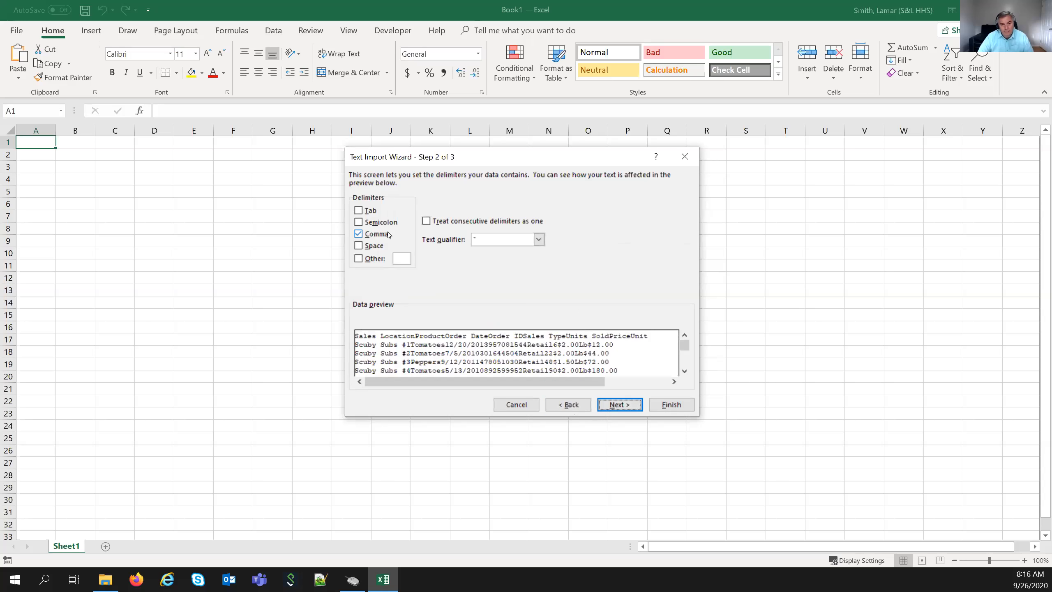
{"action": "left_click", "coordinate": [359, 234]}
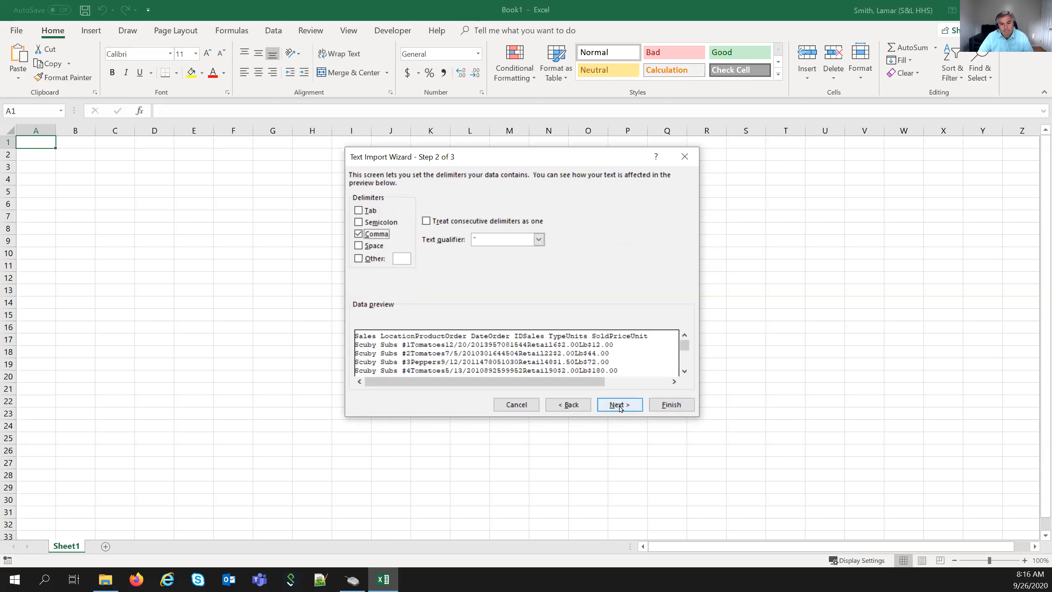
{"action": "left_click", "coordinate": [671, 404]}
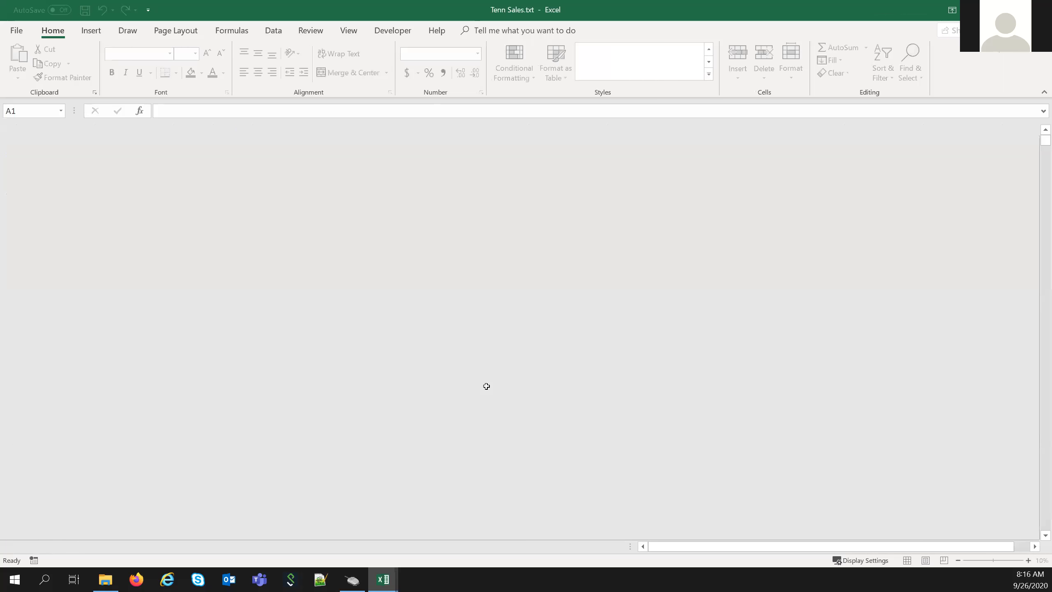
- AutoFit column A to the unsplit sales records, check row 16, and close Tenn Sales.txt
{"action": "left_click", "coordinate": [467, 332]}
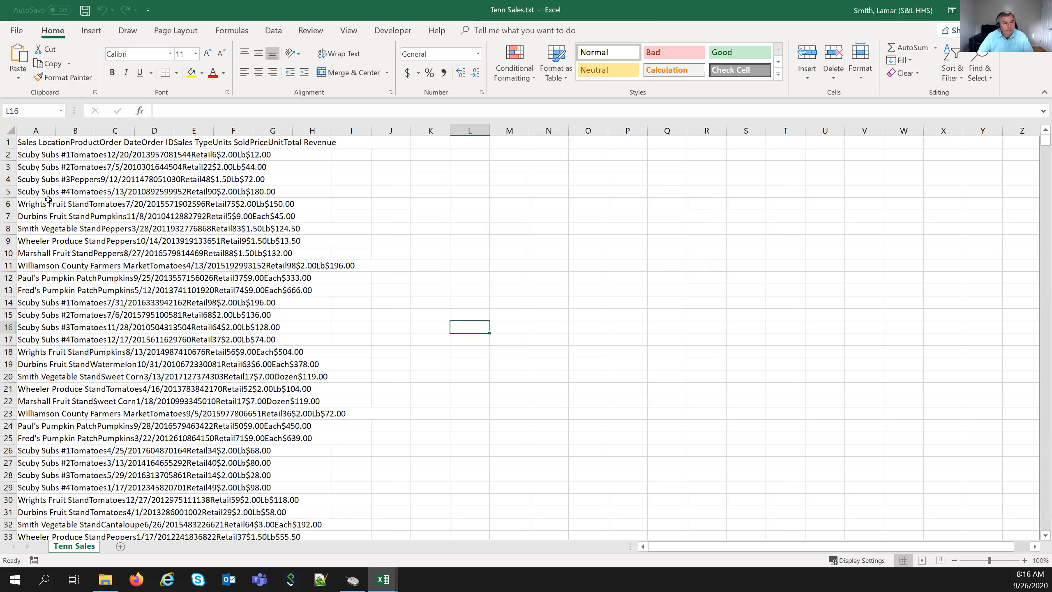
{"action": "left_click", "coordinate": [35, 130]}
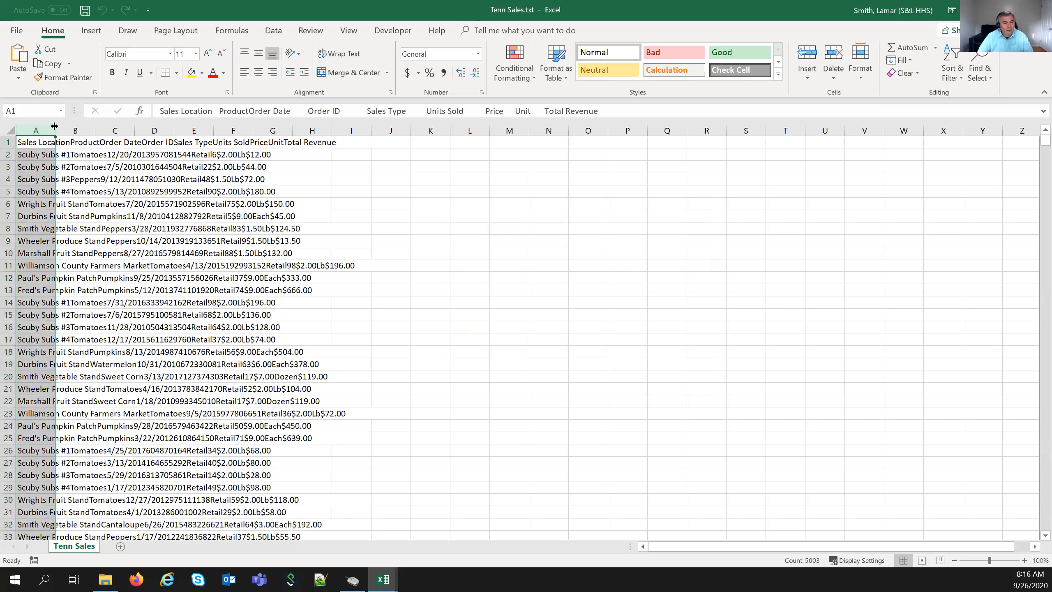
{"action": "double_click", "coordinate": [54, 124]}
{"action": "left_click", "coordinate": [163, 332]}
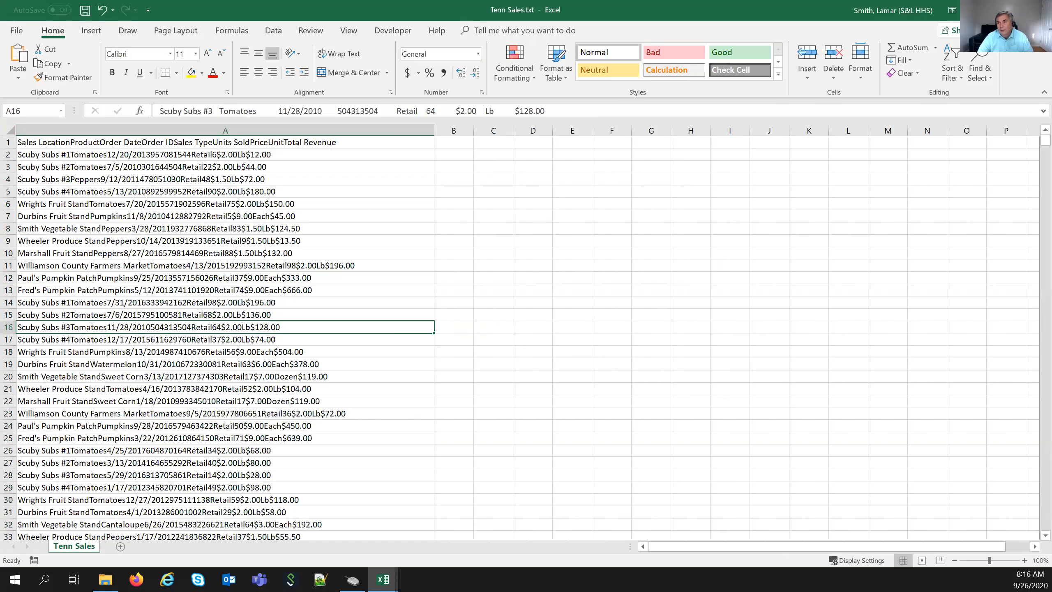
{"action": "left_click", "coordinate": [1038, 10]}
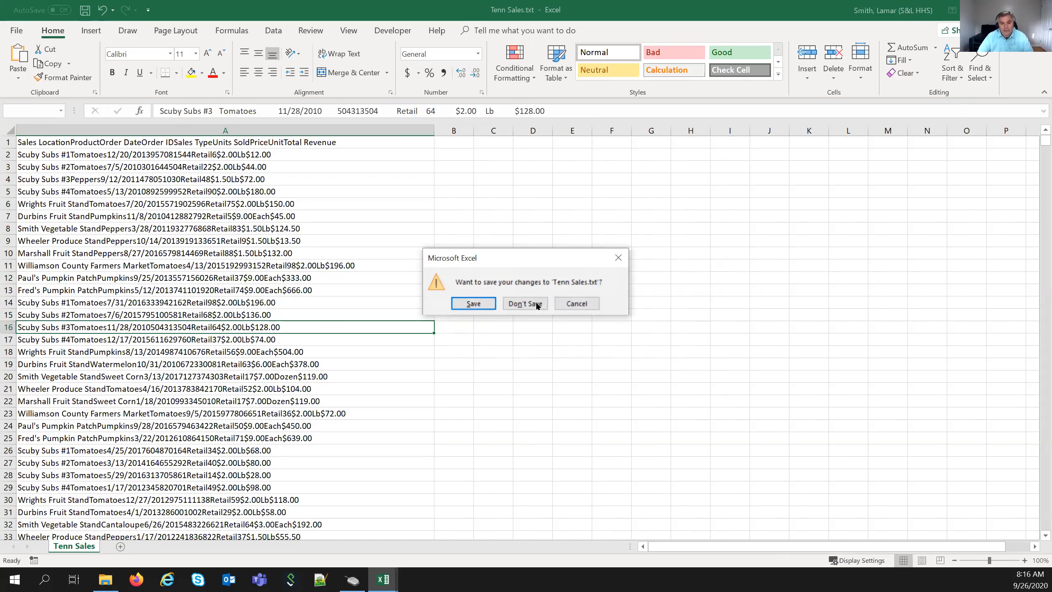
- Discard changes, reopen Tenn Sales.txt from Recent files, and tick My data has headers
{"action": "left_click", "coordinate": [524, 304]}
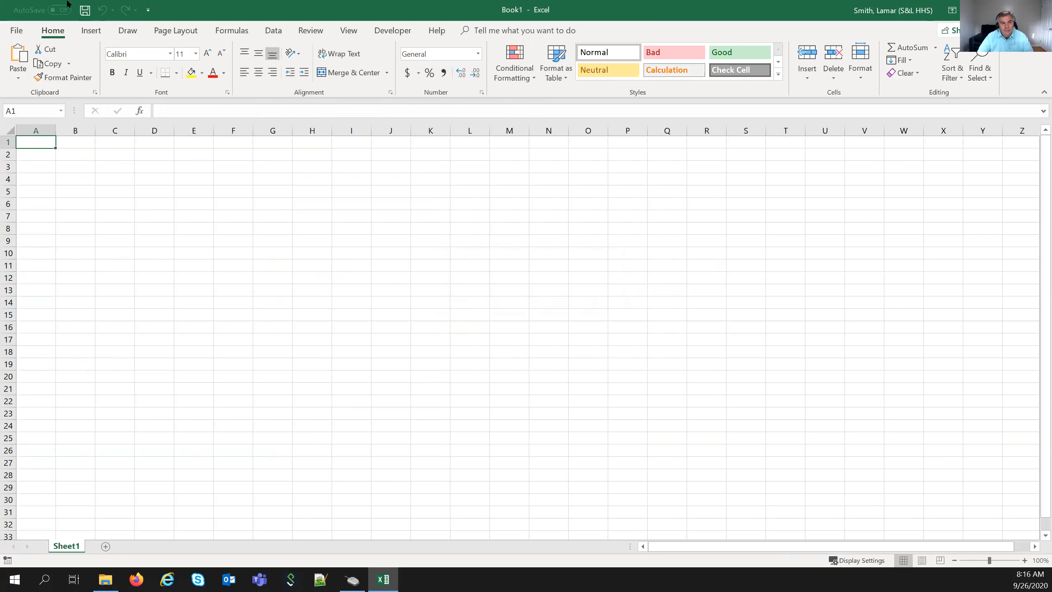
{"action": "left_click", "coordinate": [18, 30]}
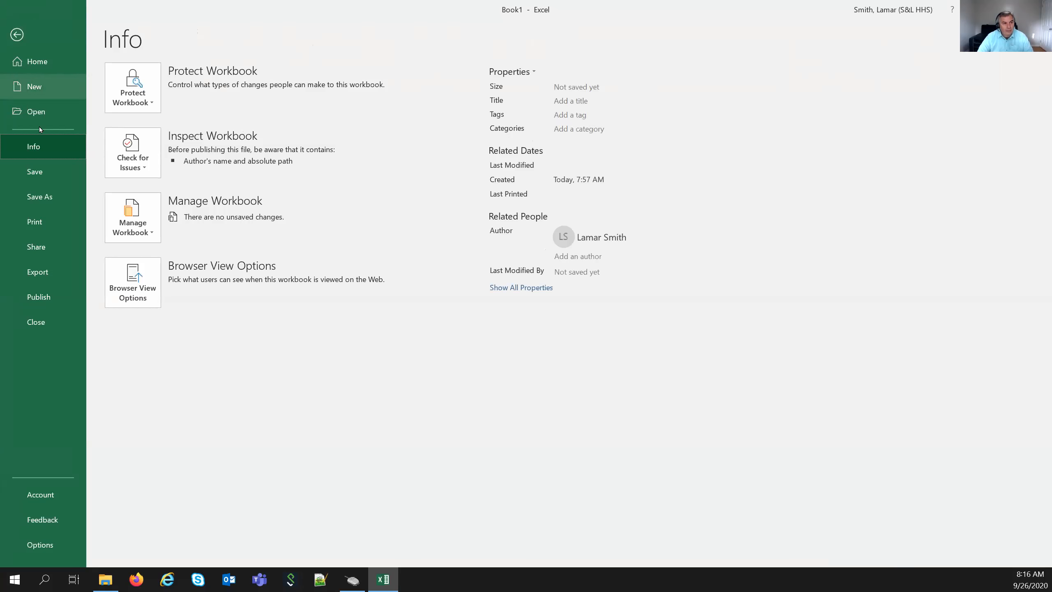
{"action": "left_click", "coordinate": [43, 112]}
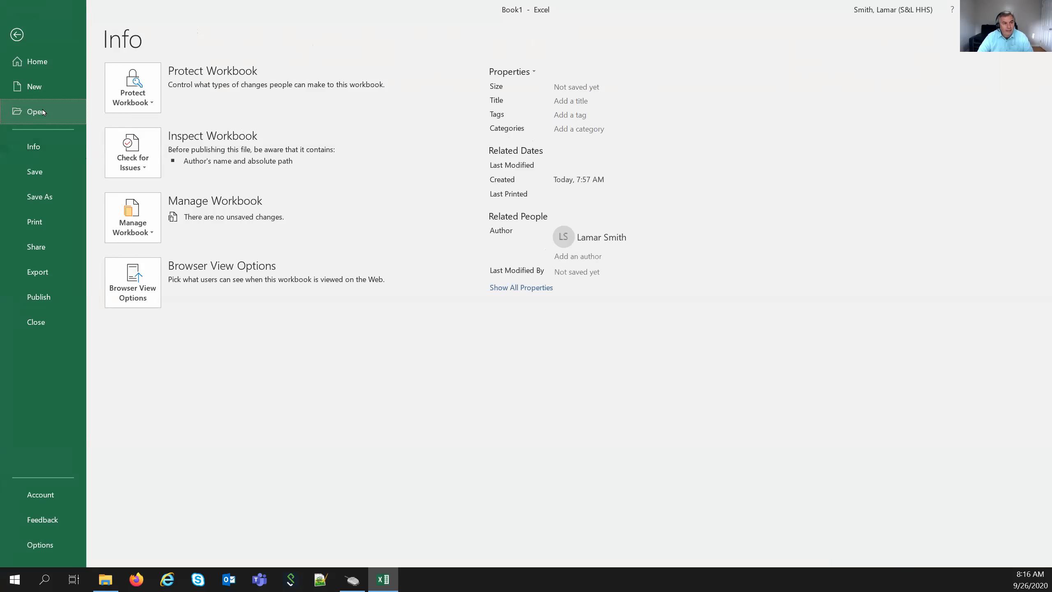
{"action": "left_click", "coordinate": [352, 148]}
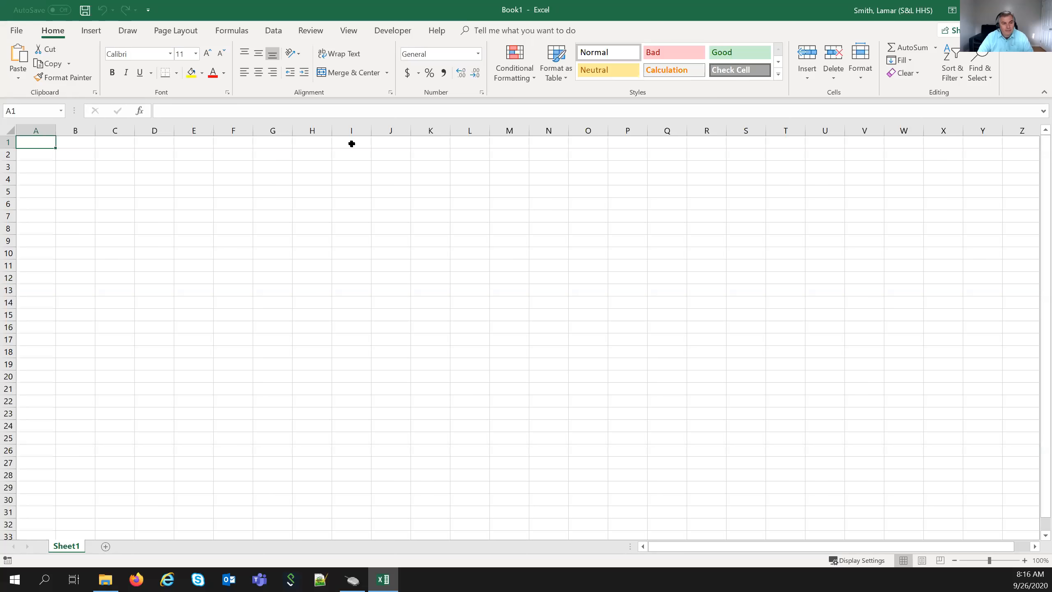
{"action": "left_click", "coordinate": [369, 293]}
- Go to step 2 and toggle the Tab and Comma delimiters, ending with both unchecked
{"action": "left_click", "coordinate": [618, 404]}
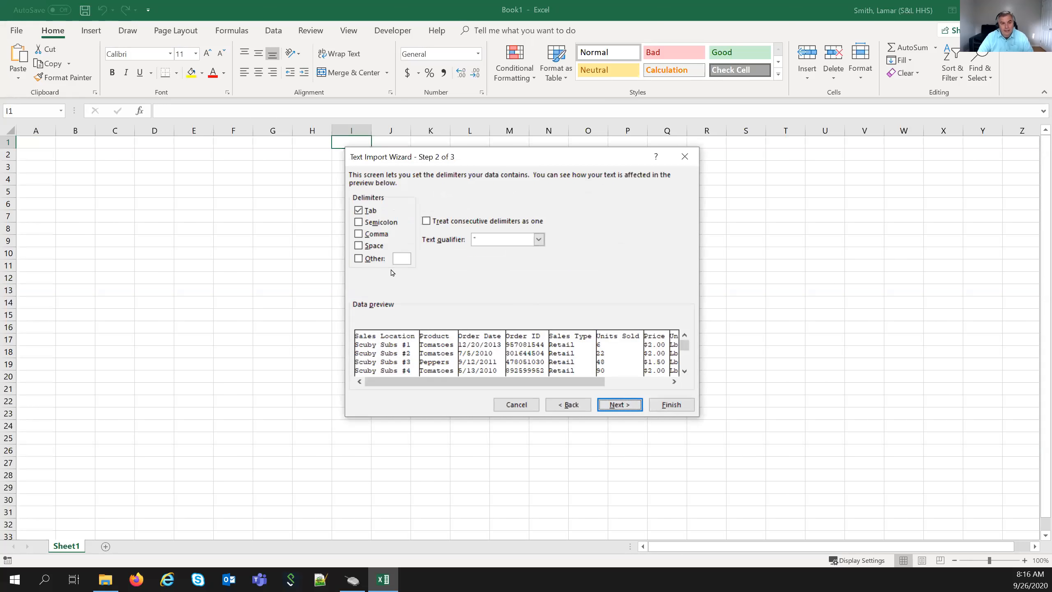
{"action": "left_click", "coordinate": [359, 210]}
{"action": "left_click", "coordinate": [359, 234]}
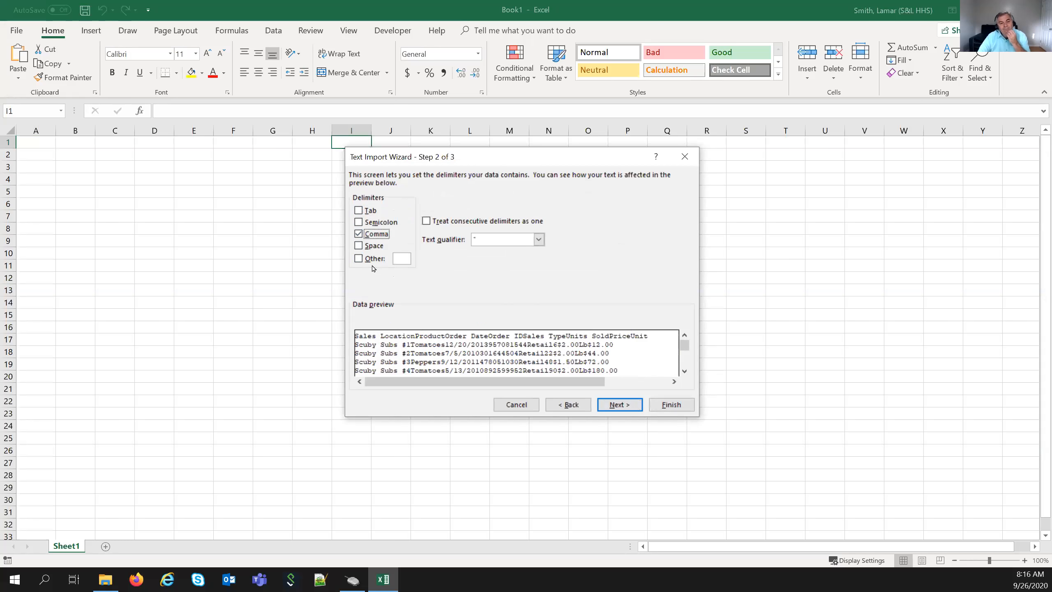
{"action": "left_click", "coordinate": [359, 210]}
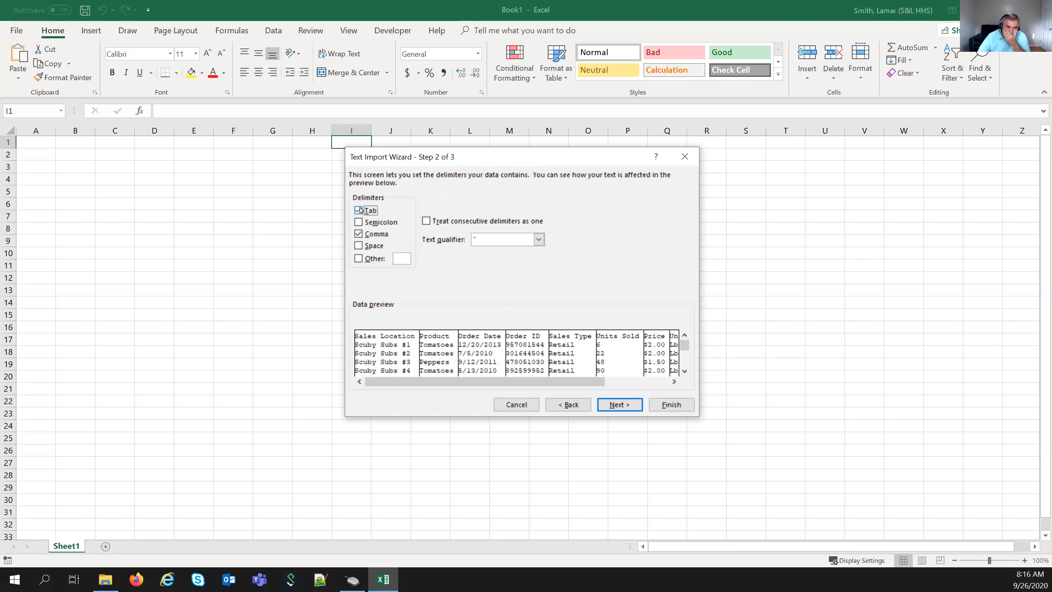
{"action": "left_click", "coordinate": [358, 210]}
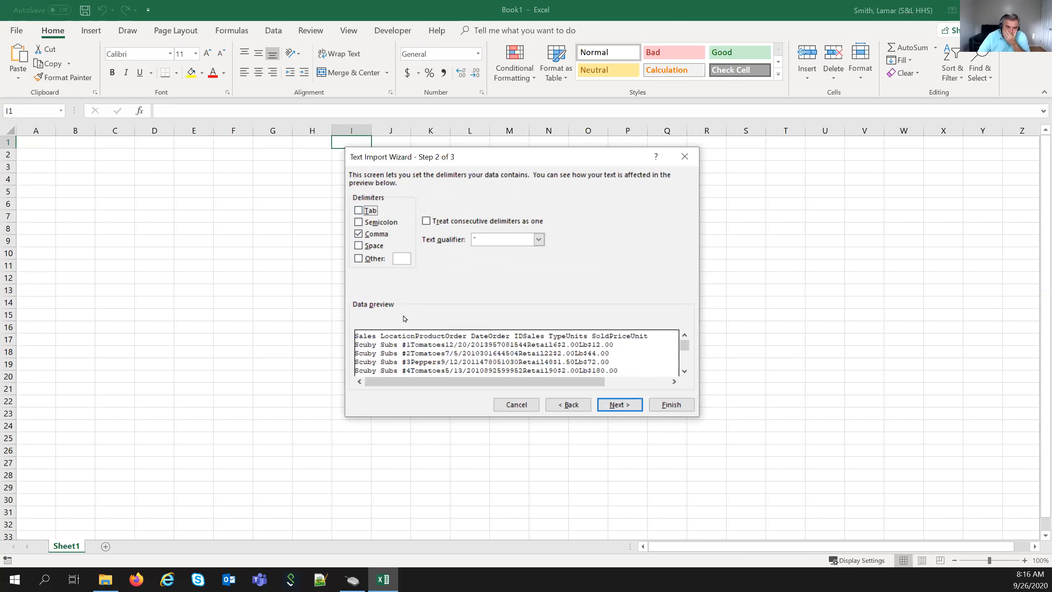
{"action": "left_click", "coordinate": [359, 234]}
{"action": "left_click", "coordinate": [359, 235]}
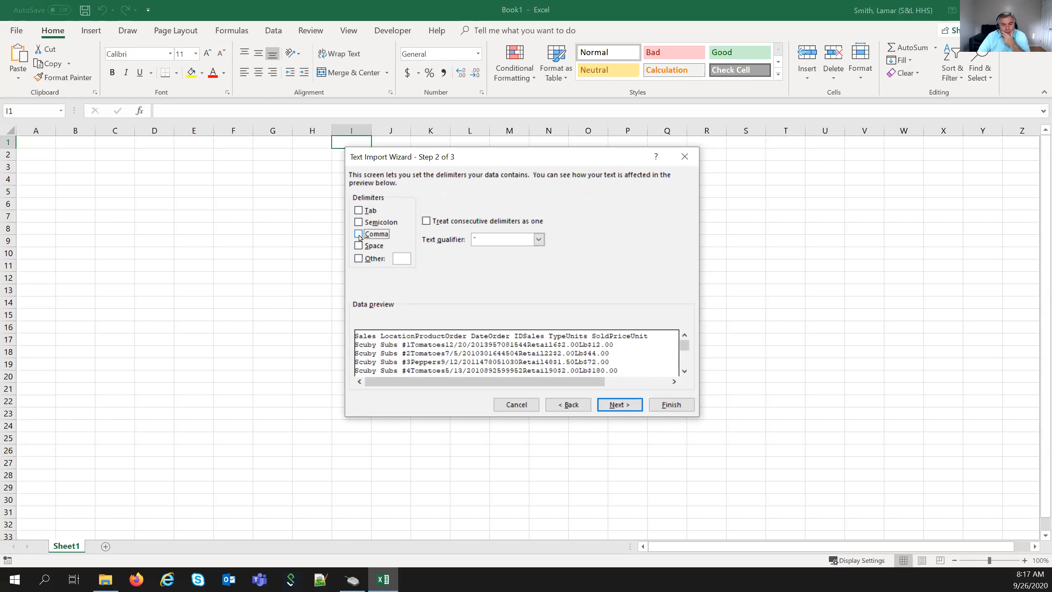
- Set the Other delimiter to a comma character and finish the import
{"action": "left_click", "coordinate": [359, 259]}
{"action": "left_click", "coordinate": [402, 257]}
{"action": "type", "text": ","}
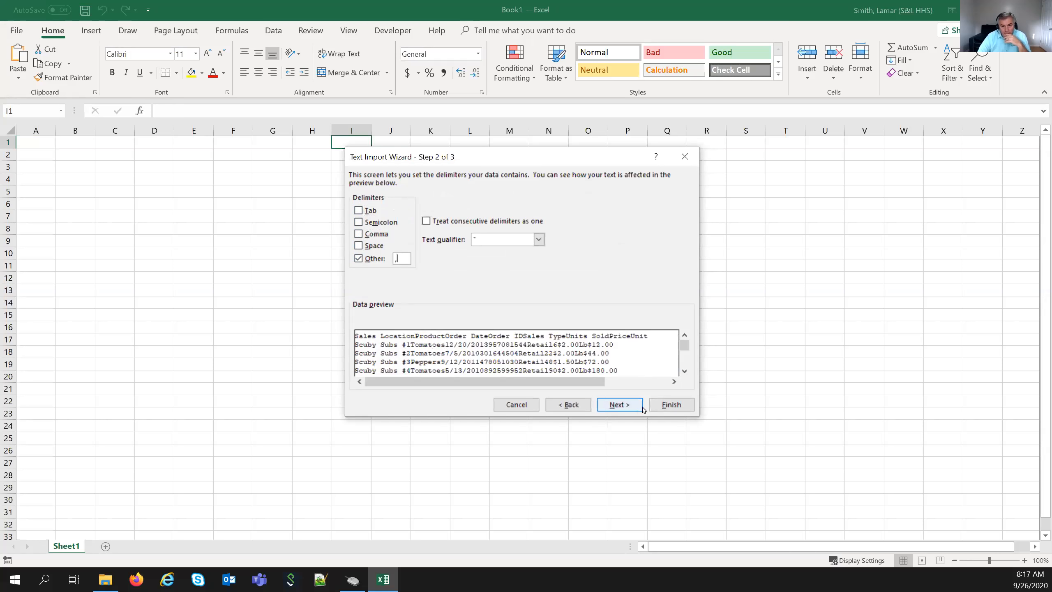
{"action": "left_click", "coordinate": [667, 404]}
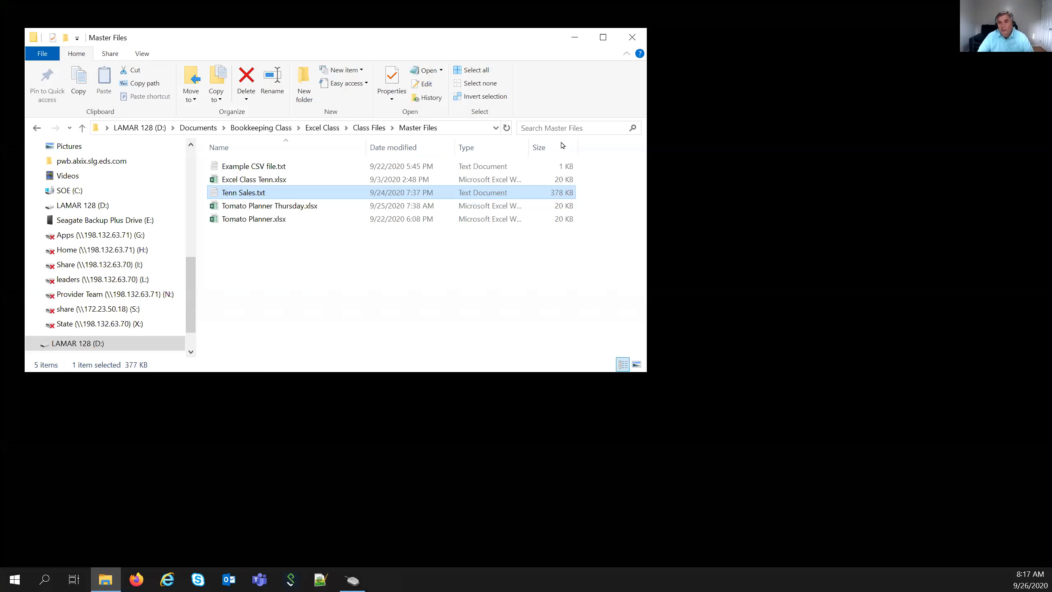
- Minimize File Explorer and launch Excel from the Start menu with a blank workbook
{"action": "left_click", "coordinate": [570, 37]}
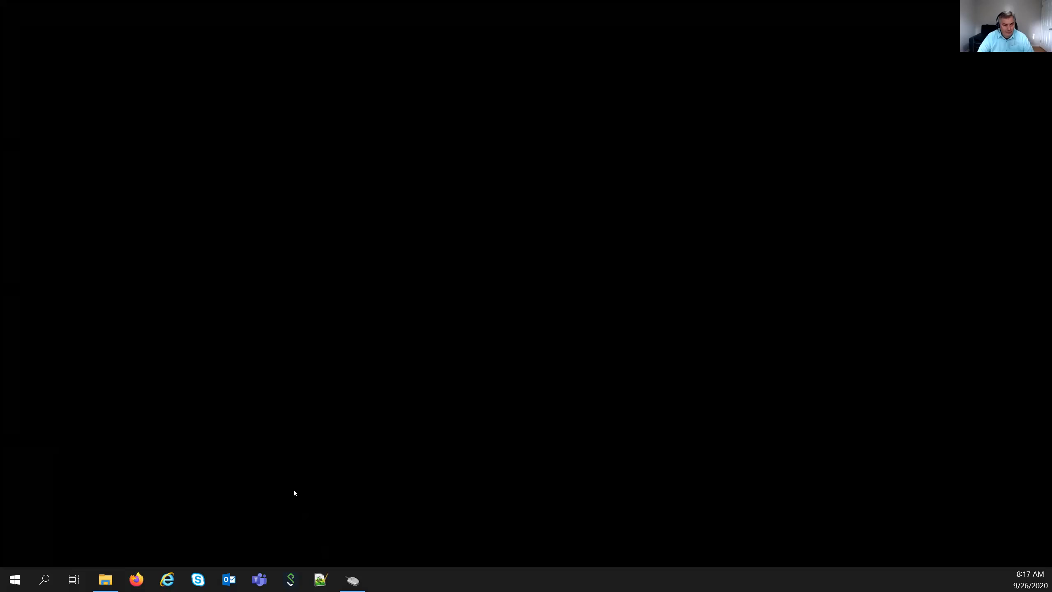
{"action": "left_click", "coordinate": [11, 578]}
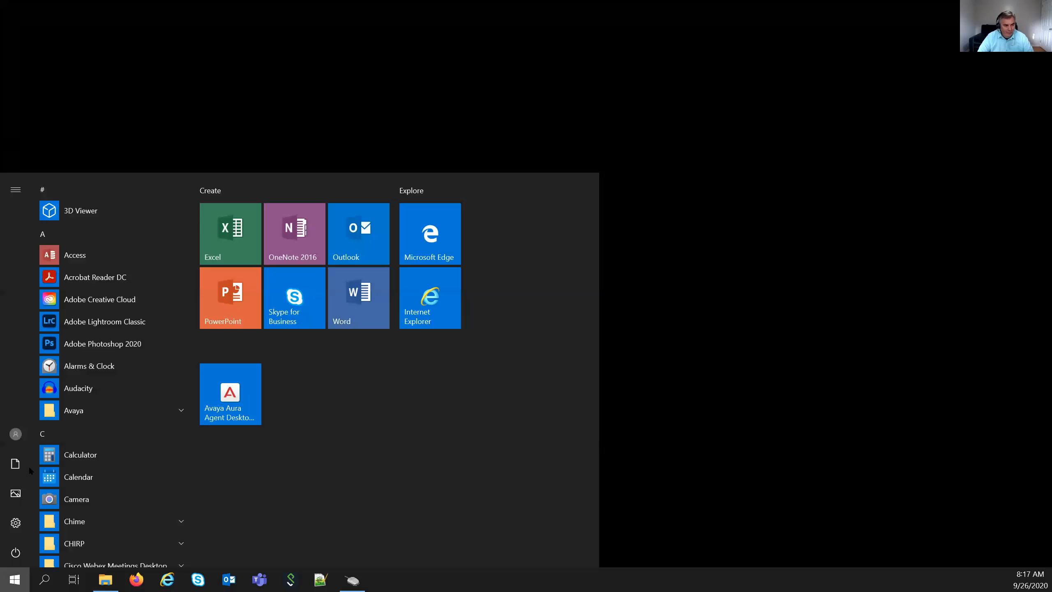
{"action": "left_click", "coordinate": [251, 245]}
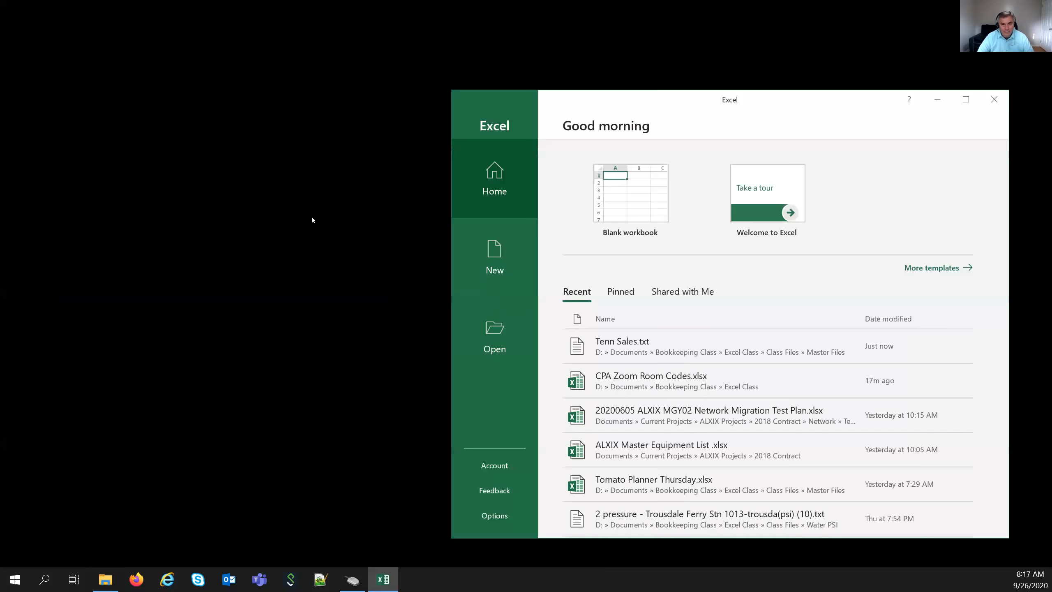
{"action": "left_click", "coordinate": [656, 188]}
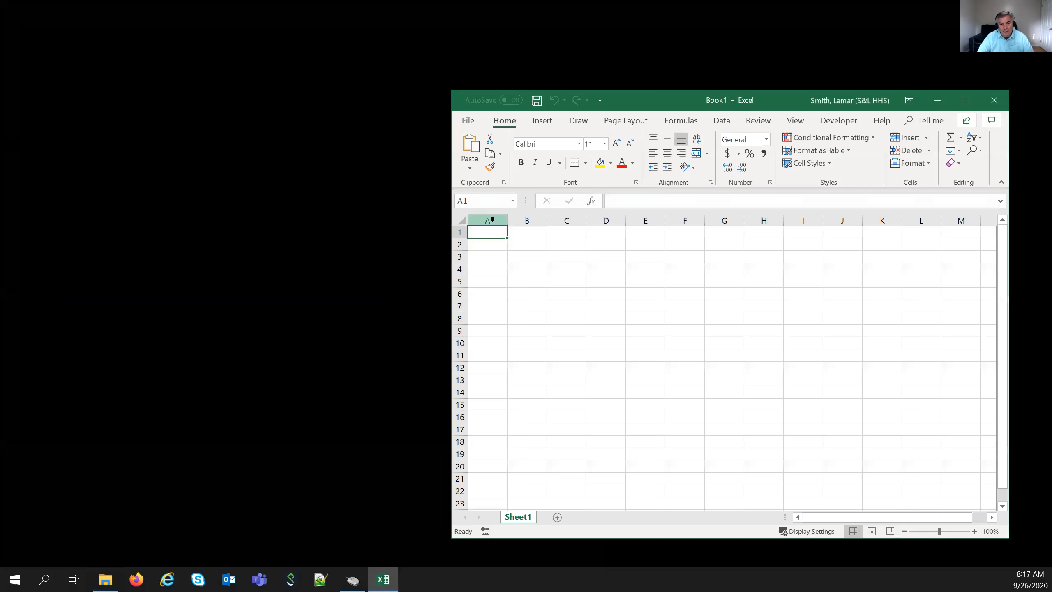
- Maximize the Book1 window and bring up the Open dialog via File > Open > Browse
{"action": "left_click", "coordinate": [966, 100]}
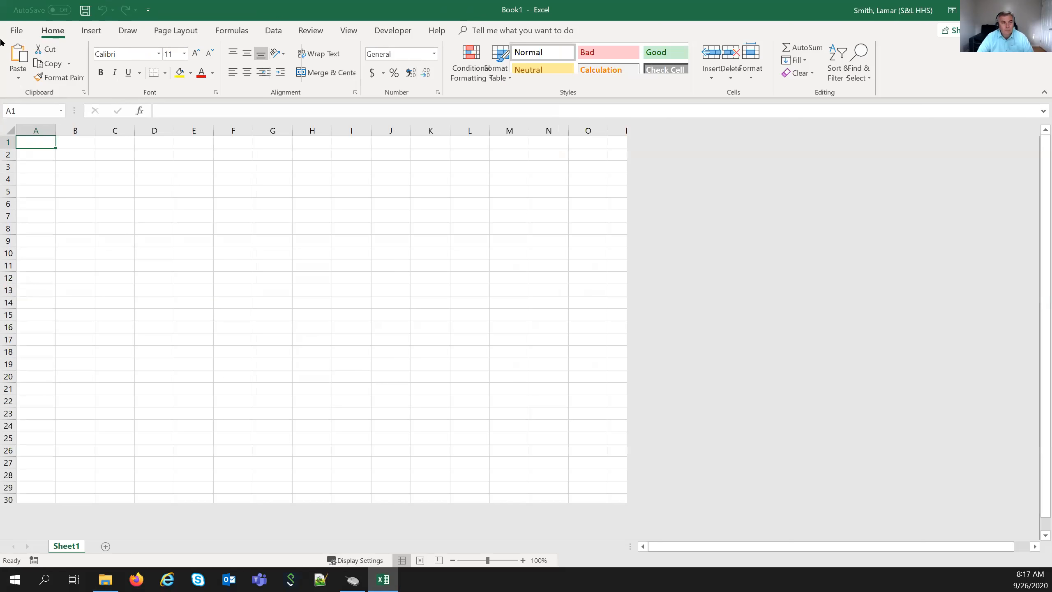
{"action": "left_click", "coordinate": [15, 34]}
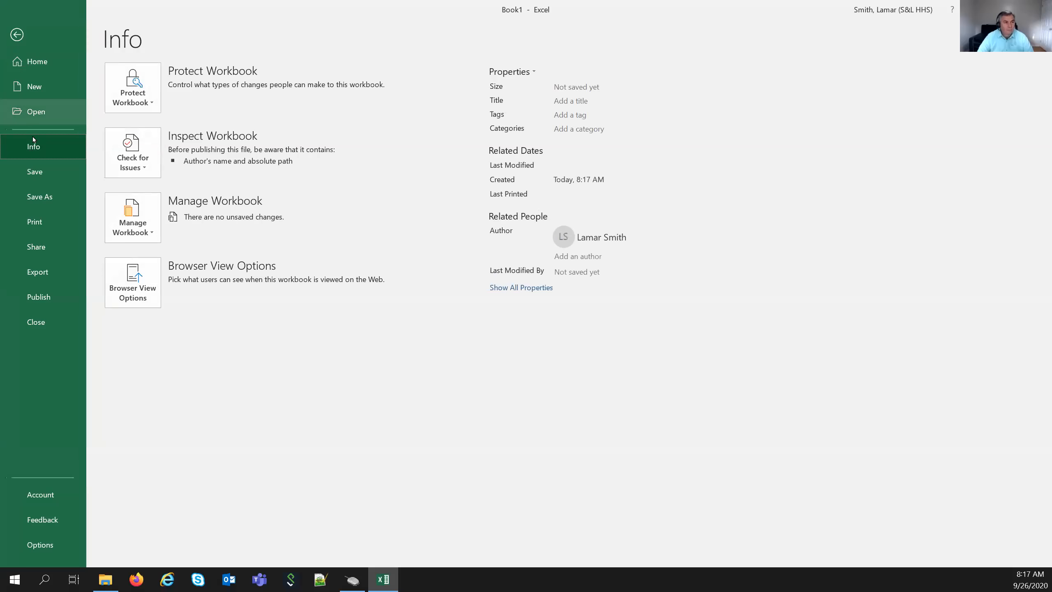
{"action": "left_click", "coordinate": [33, 112]}
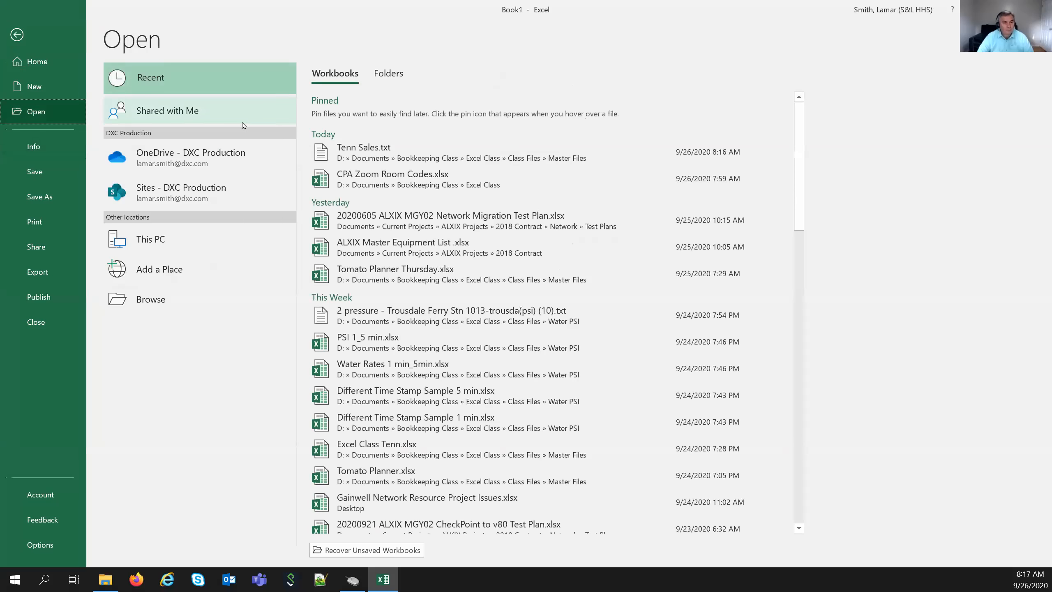
{"action": "left_click", "coordinate": [151, 302]}
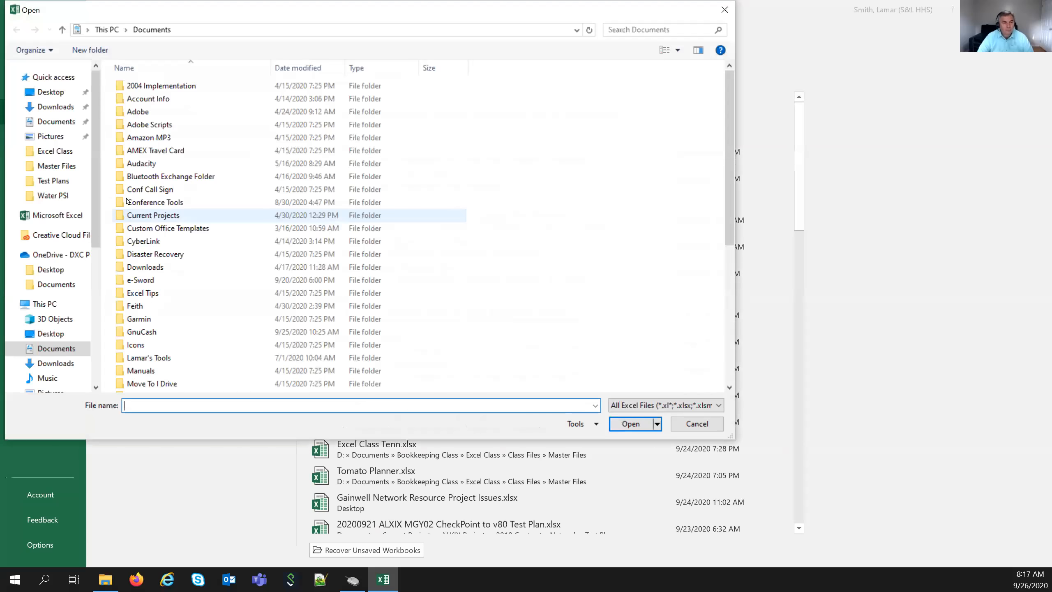
- Navigate to D:\Documents\Bookkeeping Class\Excel Class\Class Files\Master Files
{"action": "scroll", "coordinate": [74, 319], "scroll_direction": "down", "scroll_amount": 3}
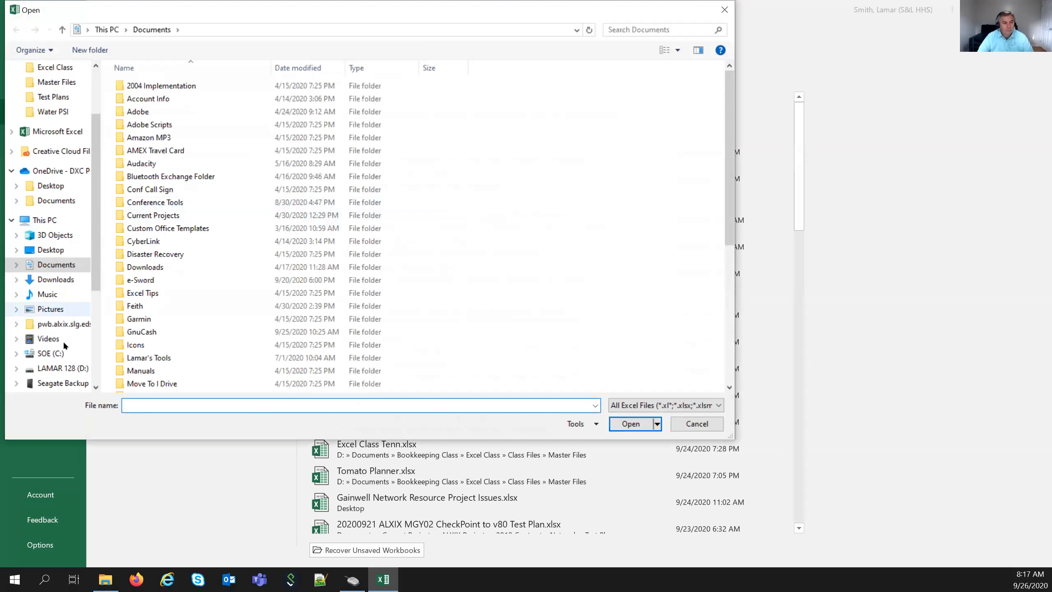
{"action": "left_click", "coordinate": [60, 353]}
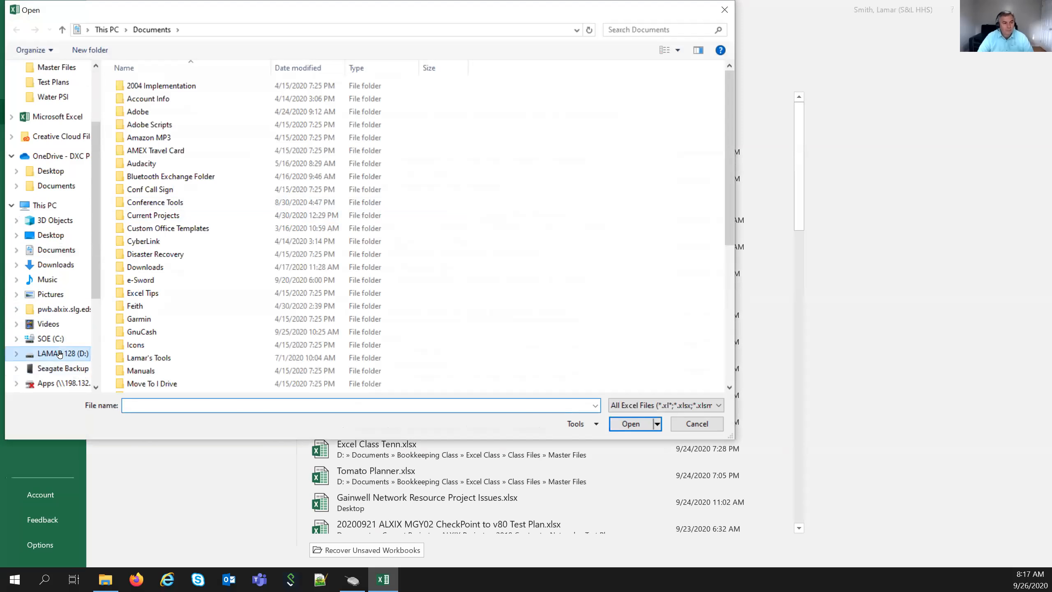
{"action": "left_click", "coordinate": [147, 110]}
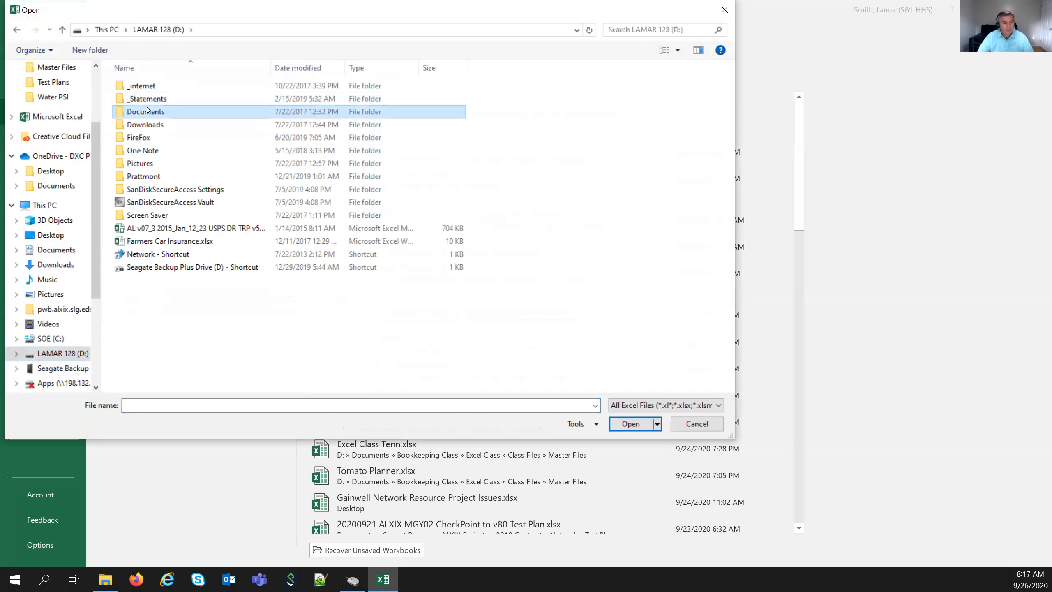
{"action": "double_click", "coordinate": [147, 110]}
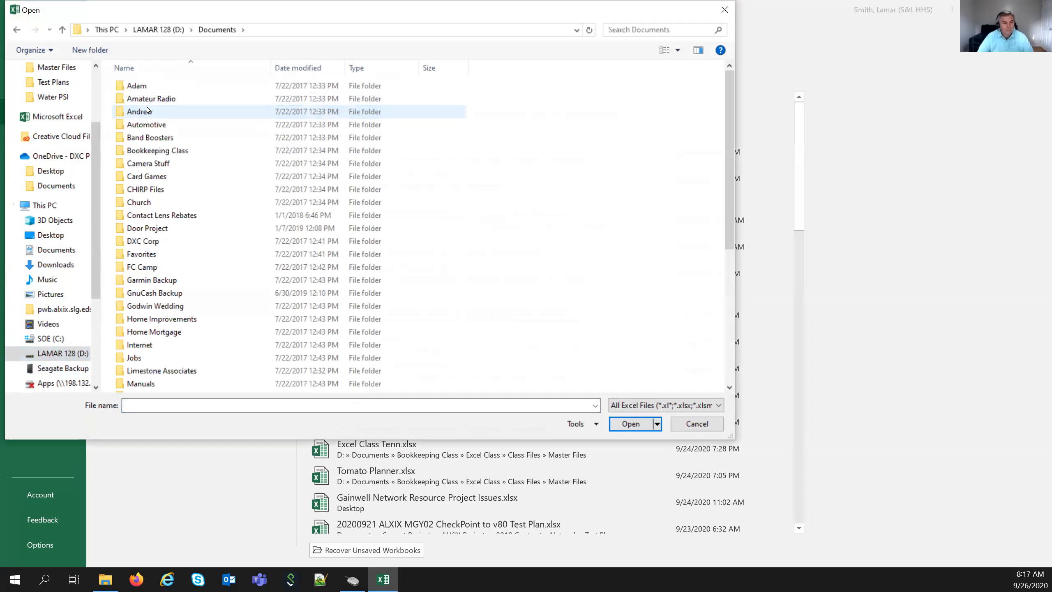
{"action": "double_click", "coordinate": [158, 149]}
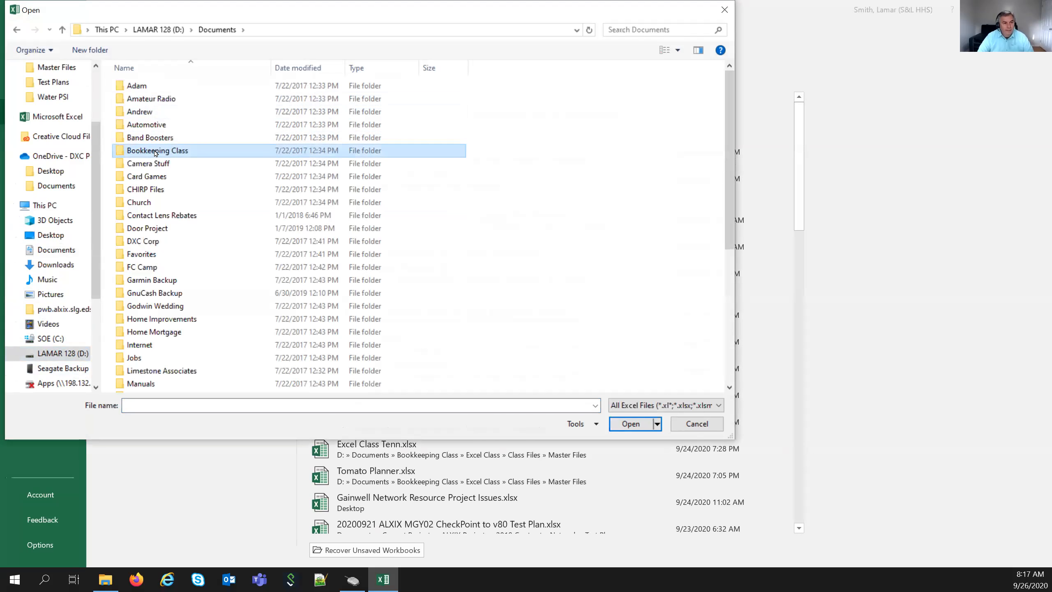
{"action": "left_click", "coordinate": [149, 98]}
{"action": "double_click", "coordinate": [149, 99]}
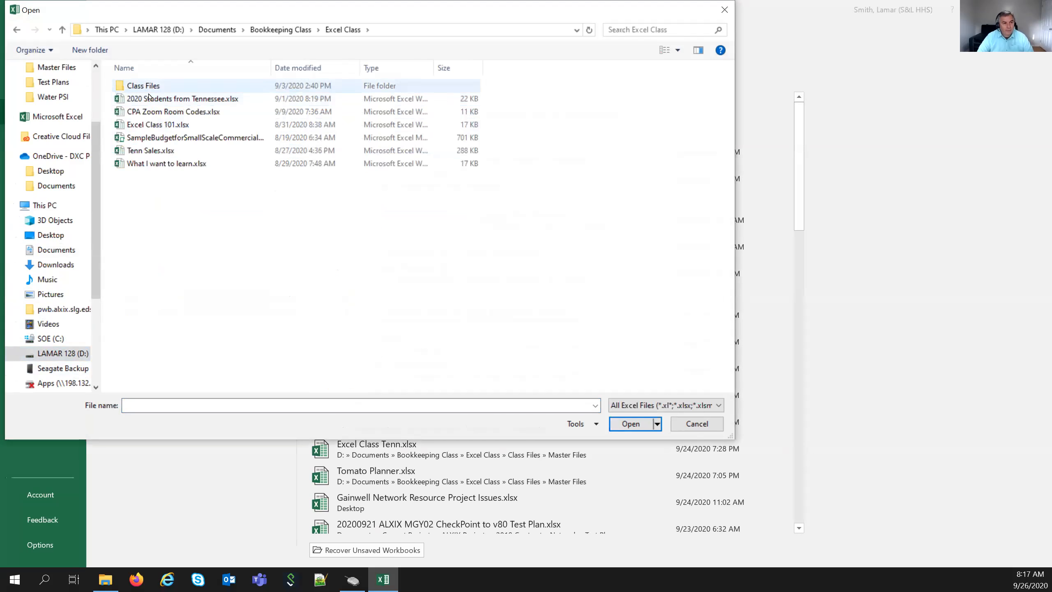
{"action": "double_click", "coordinate": [149, 85]}
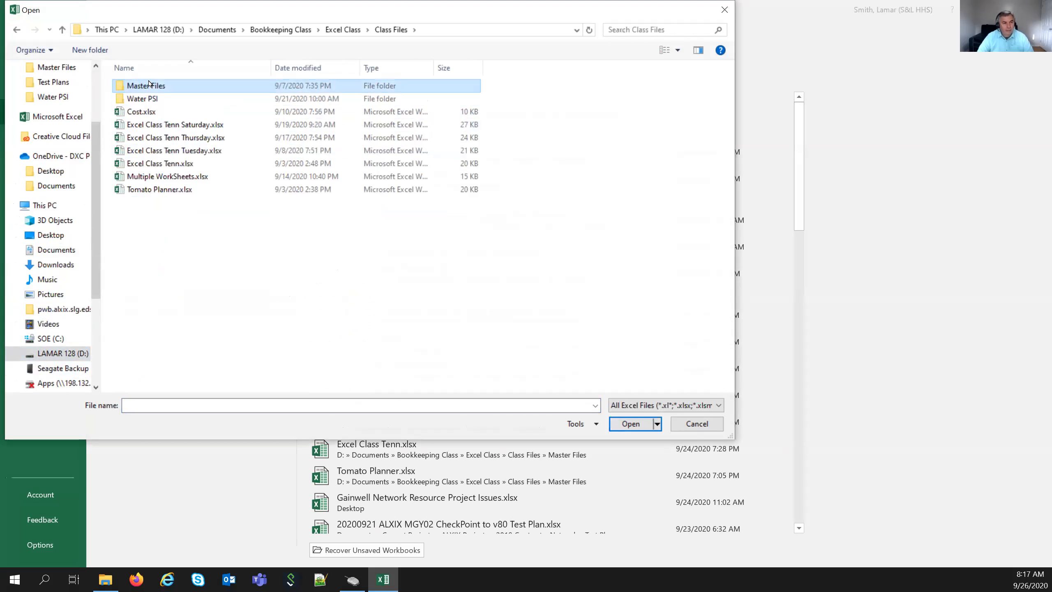
{"action": "double_click", "coordinate": [149, 85]}
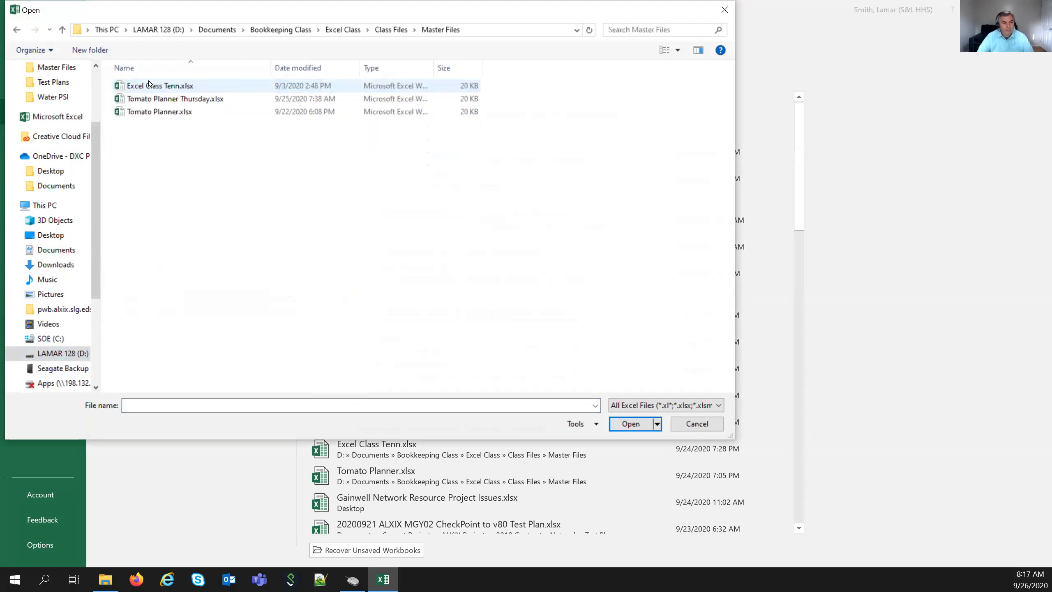
- Show text files and open Tenn Sales.txt in the Text Import Wizard
{"action": "left_click", "coordinate": [718, 407]}
{"action": "left_click", "coordinate": [646, 254]}
{"action": "double_click", "coordinate": [150, 86]}
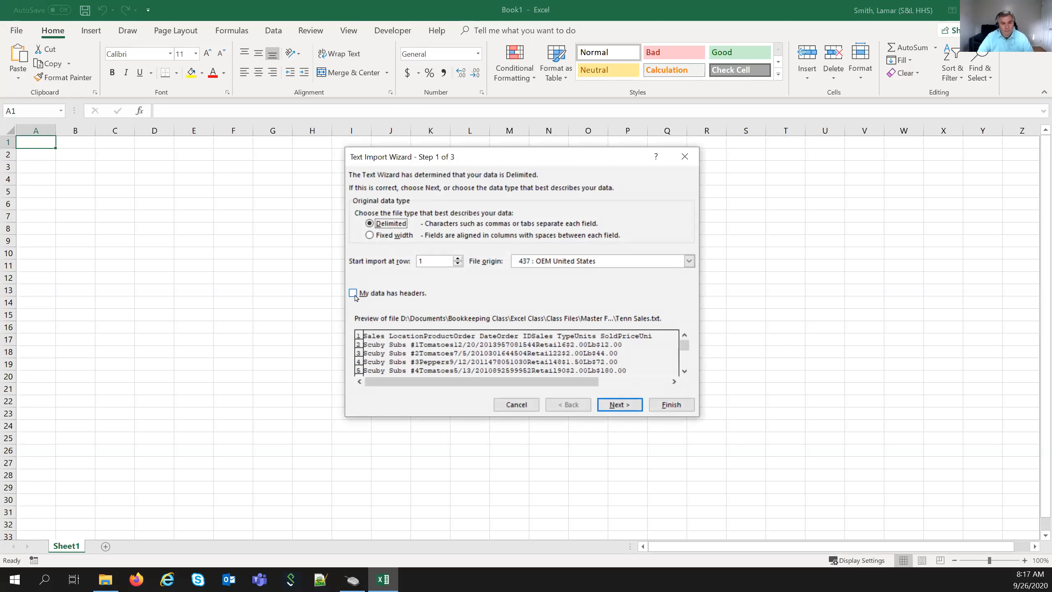
- Mark the data as having headers, swap the Tab delimiter for Comma, then cancel the import
{"action": "left_click", "coordinate": [352, 294]}
{"action": "left_click", "coordinate": [614, 405]}
{"action": "left_click", "coordinate": [359, 210]}
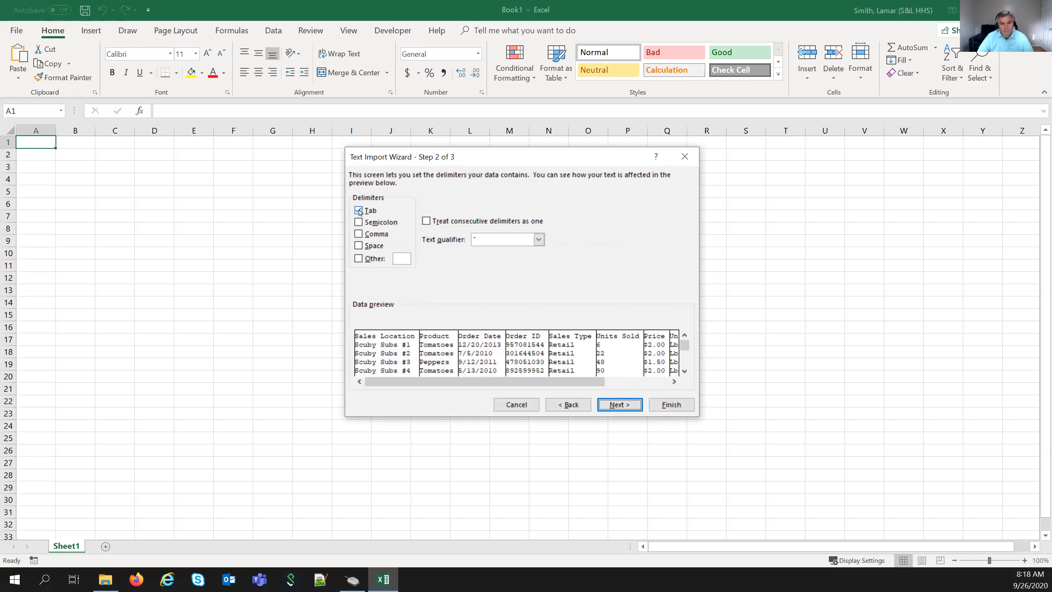
{"action": "left_click", "coordinate": [359, 234]}
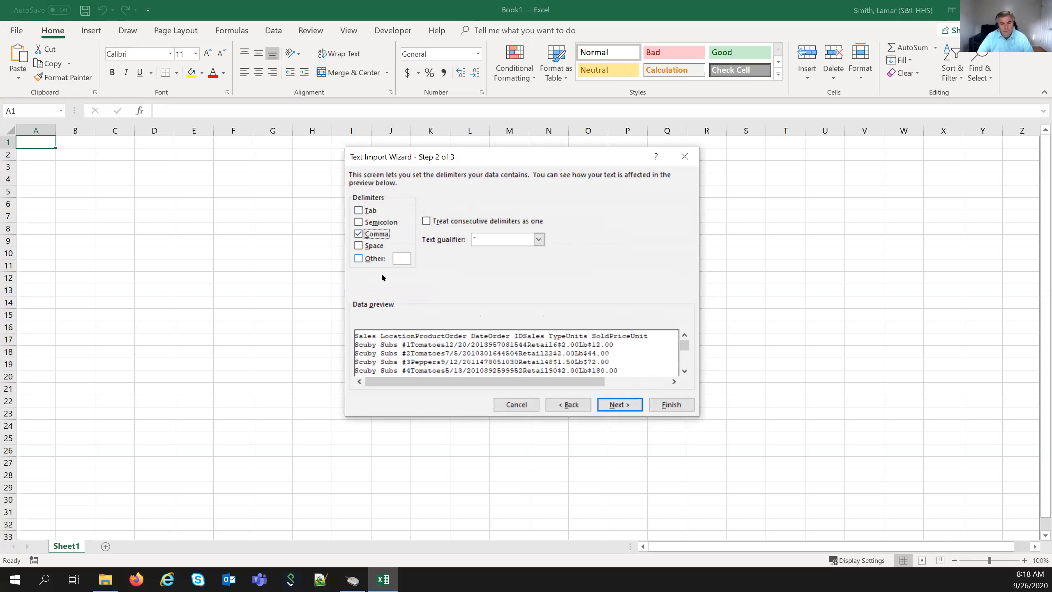
{"action": "left_click", "coordinate": [508, 405]}
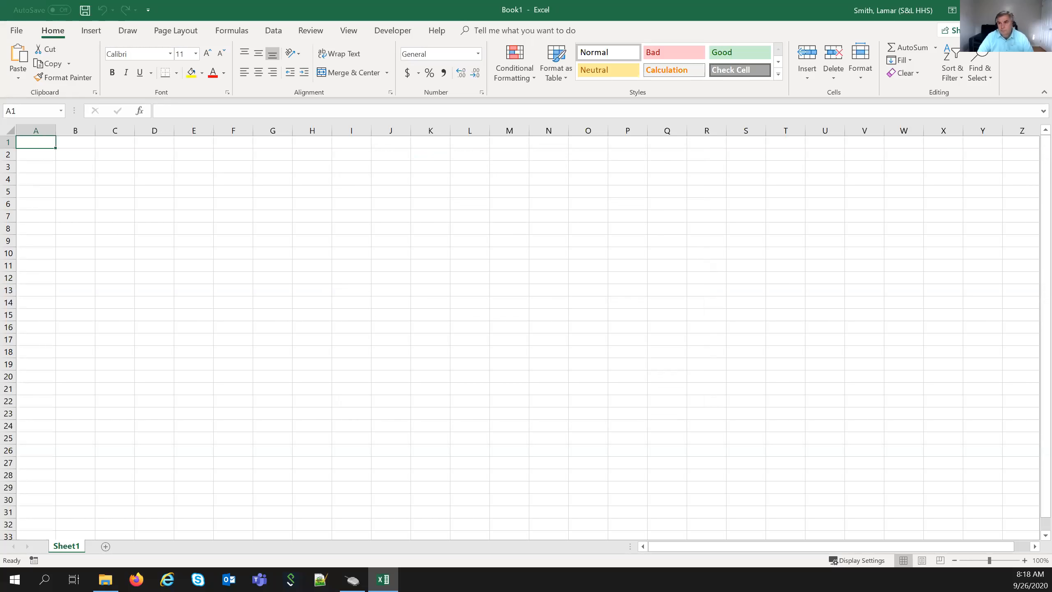
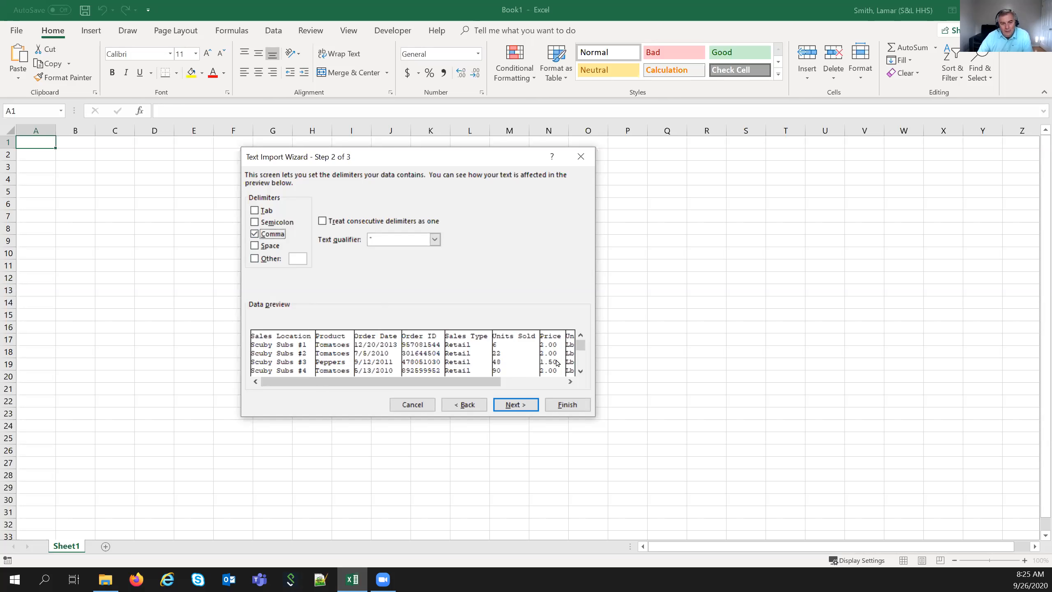
- Accept the comma-delimited split and advance to step 3 of the Text Import Wizard
{"action": "left_click", "coordinate": [514, 410]}
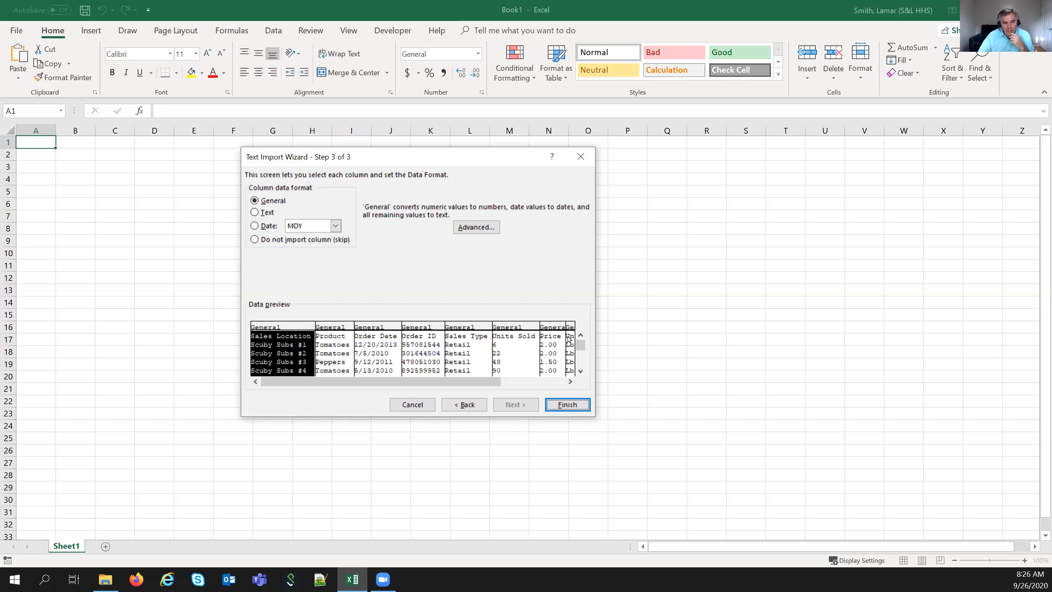
- Confirm the Sales Location, Product, Order Date and Order ID columns are General, then finish the import
{"action": "left_click", "coordinate": [339, 328]}
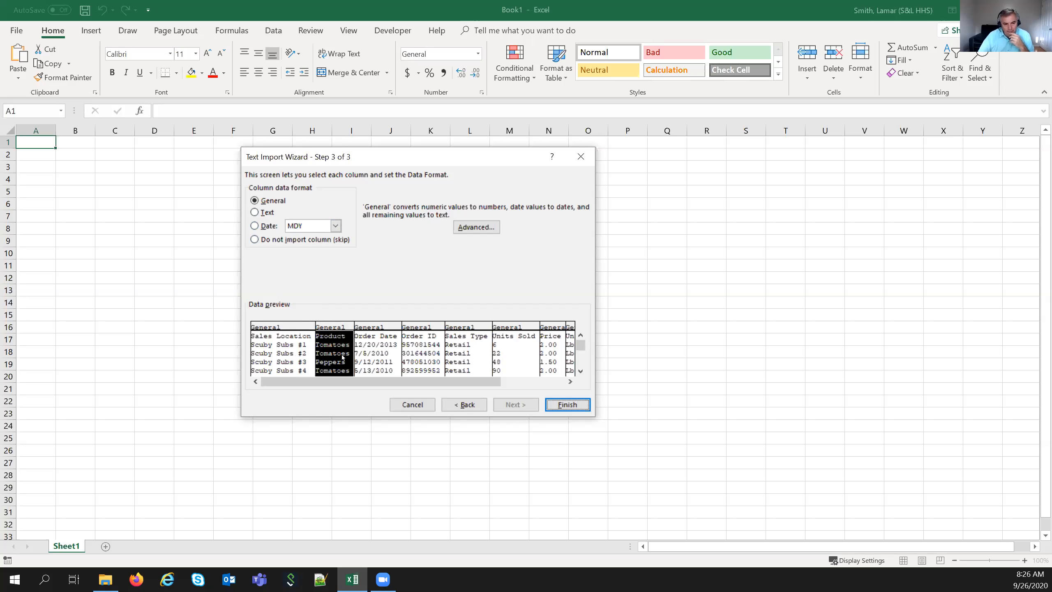
{"action": "left_click", "coordinate": [369, 330]}
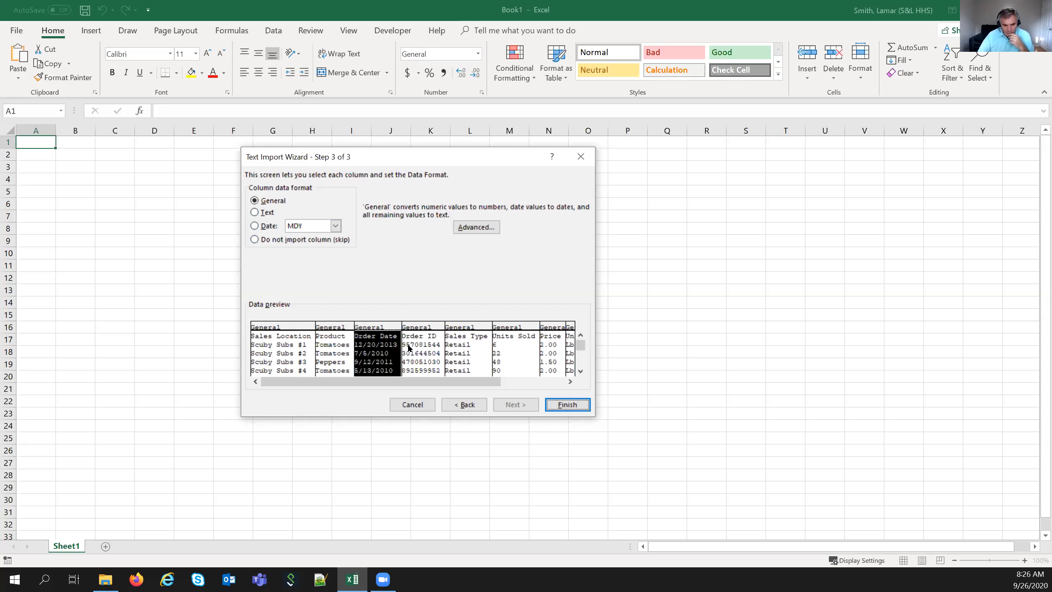
{"action": "left_click", "coordinate": [422, 324]}
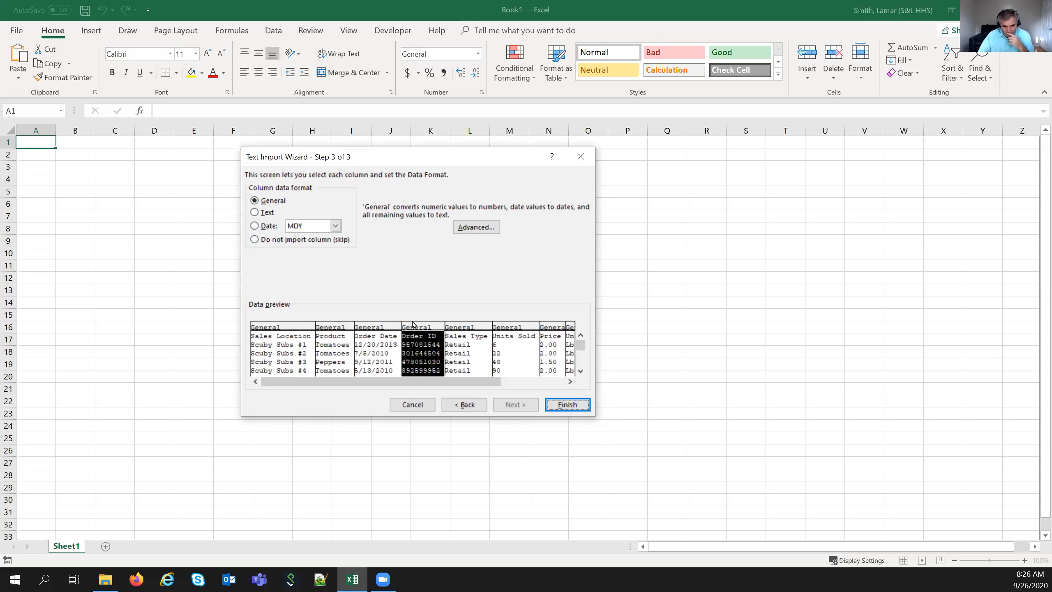
{"action": "left_click", "coordinate": [381, 324]}
{"action": "left_click", "coordinate": [337, 326]}
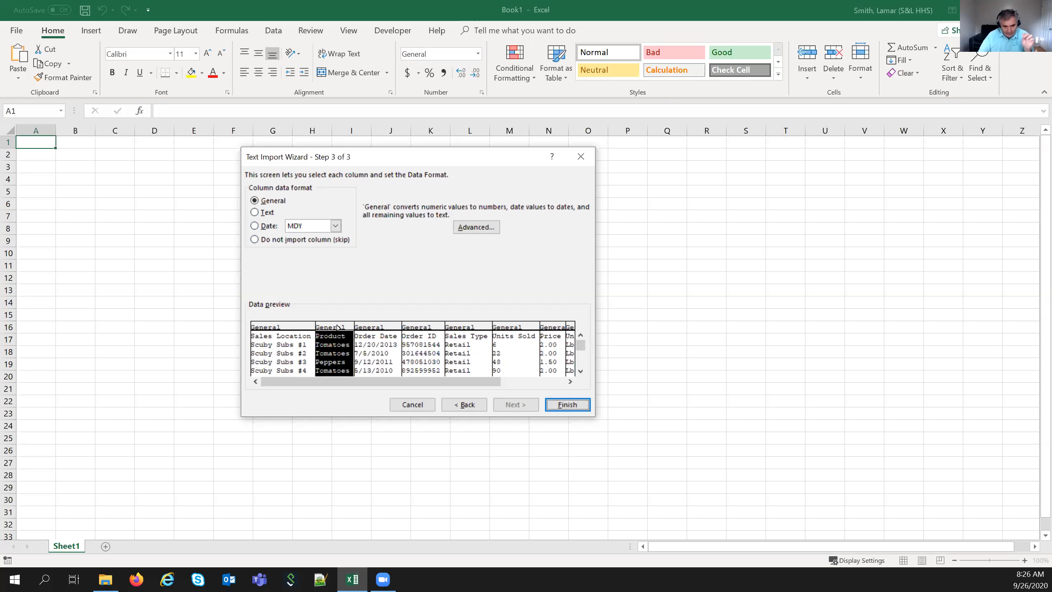
{"action": "left_click", "coordinate": [309, 327]}
{"action": "left_click", "coordinate": [556, 404]}
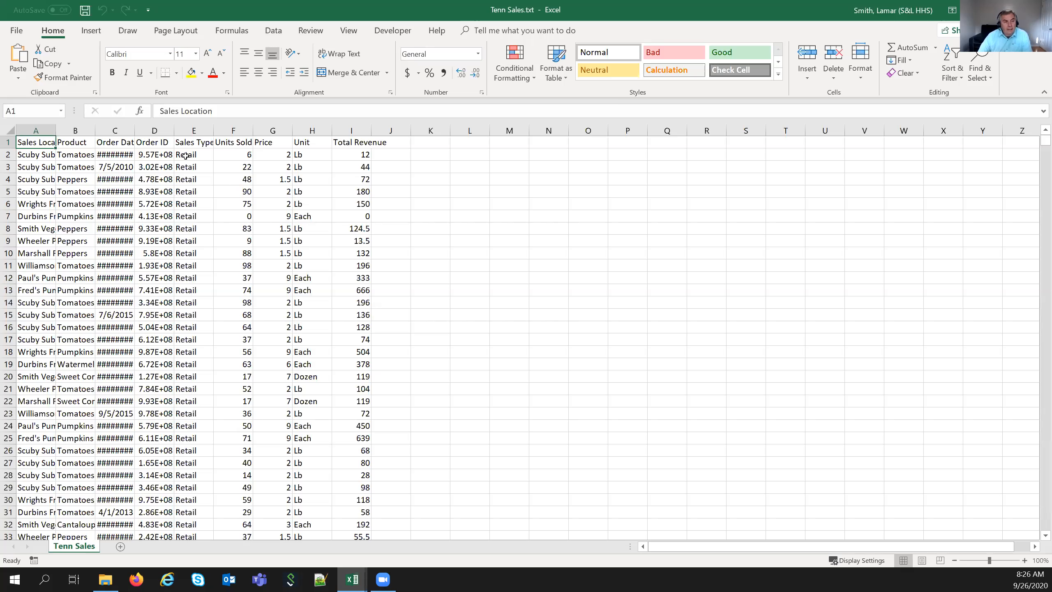
- AutoFit column I, then columns A through I, so locations, dates, order IDs and revenue display fully
{"action": "left_click", "coordinate": [362, 127]}
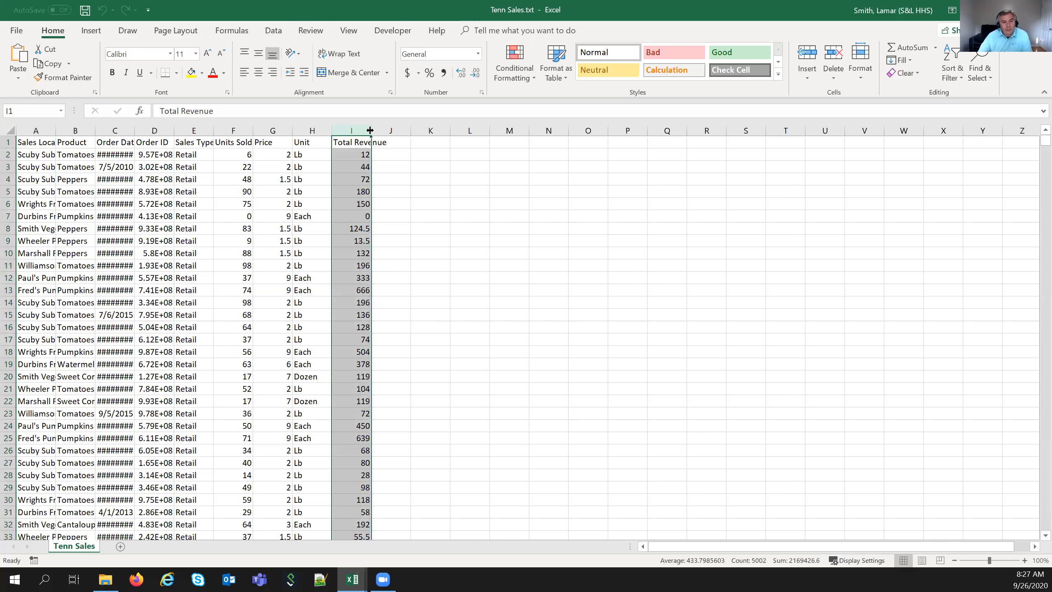
{"action": "double_click", "coordinate": [371, 129]}
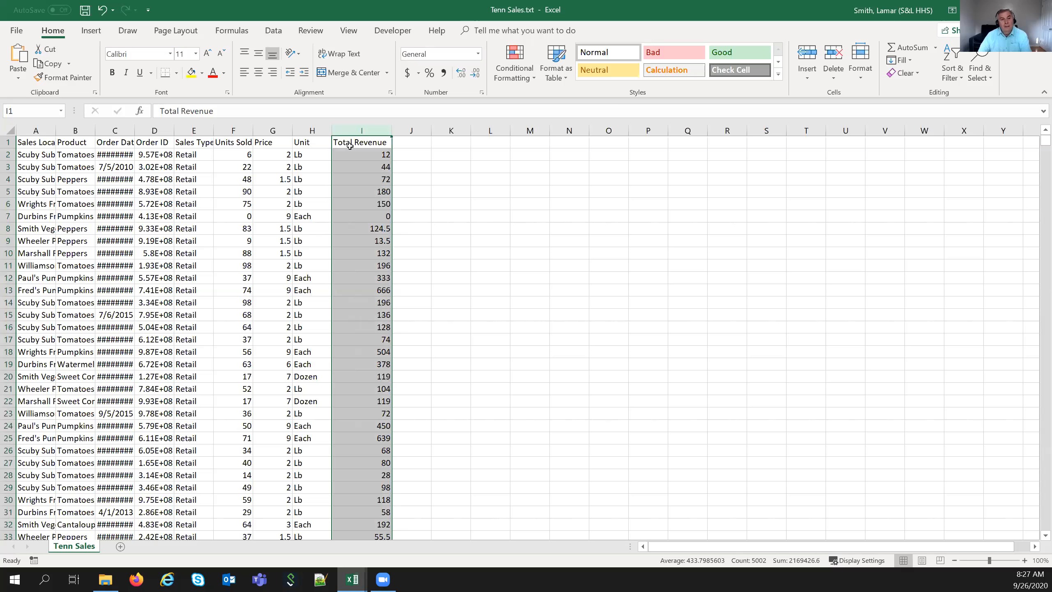
{"action": "left_click_drag", "start_coordinate": [44, 126], "coordinate": [364, 132]}
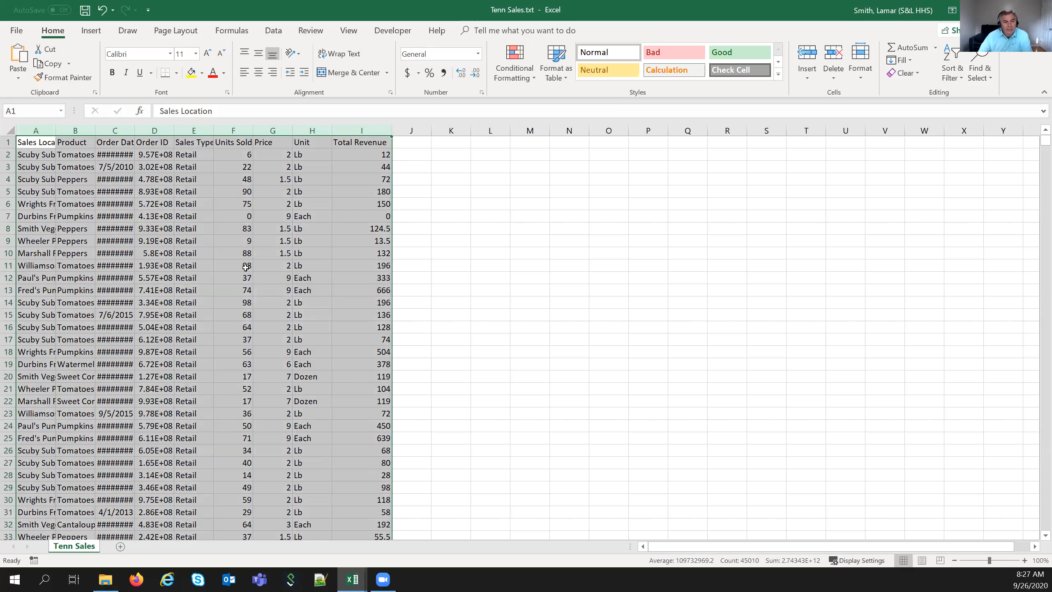
{"action": "double_click", "coordinate": [391, 127]}
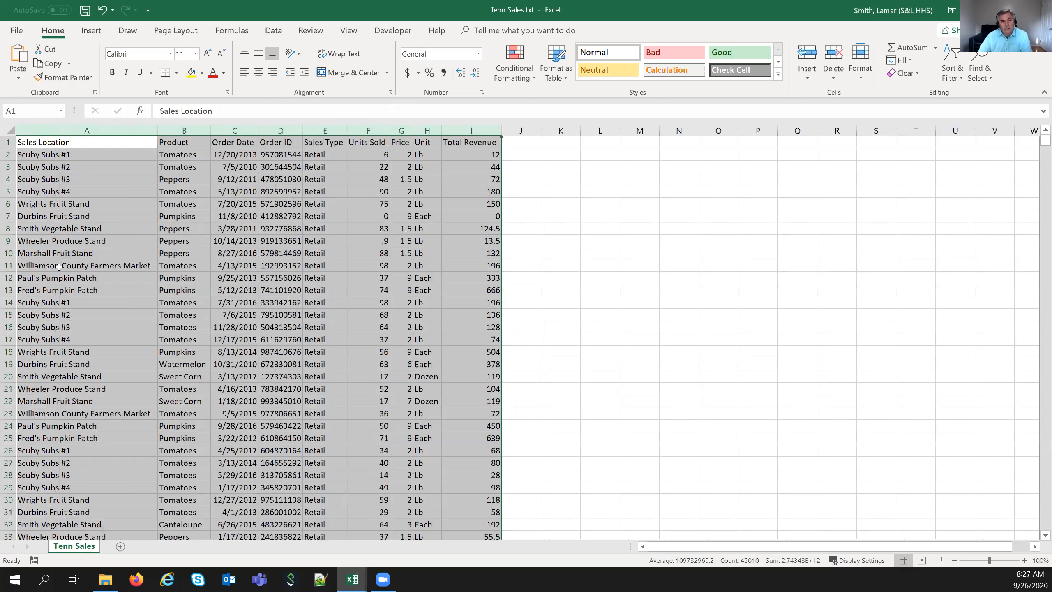
{"action": "left_click", "coordinate": [281, 190]}
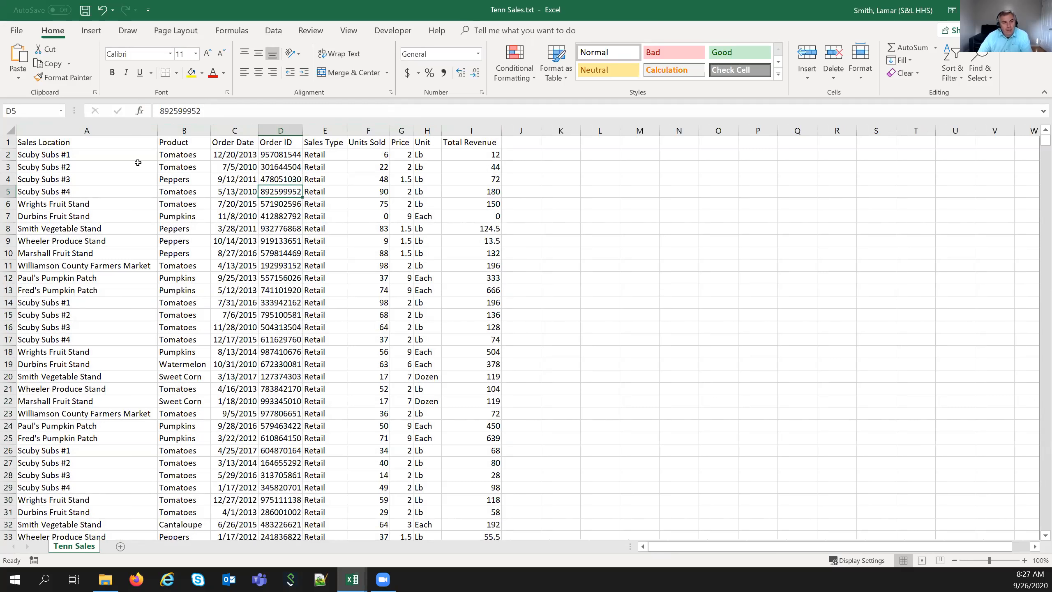
{"action": "left_click", "coordinate": [138, 157]}
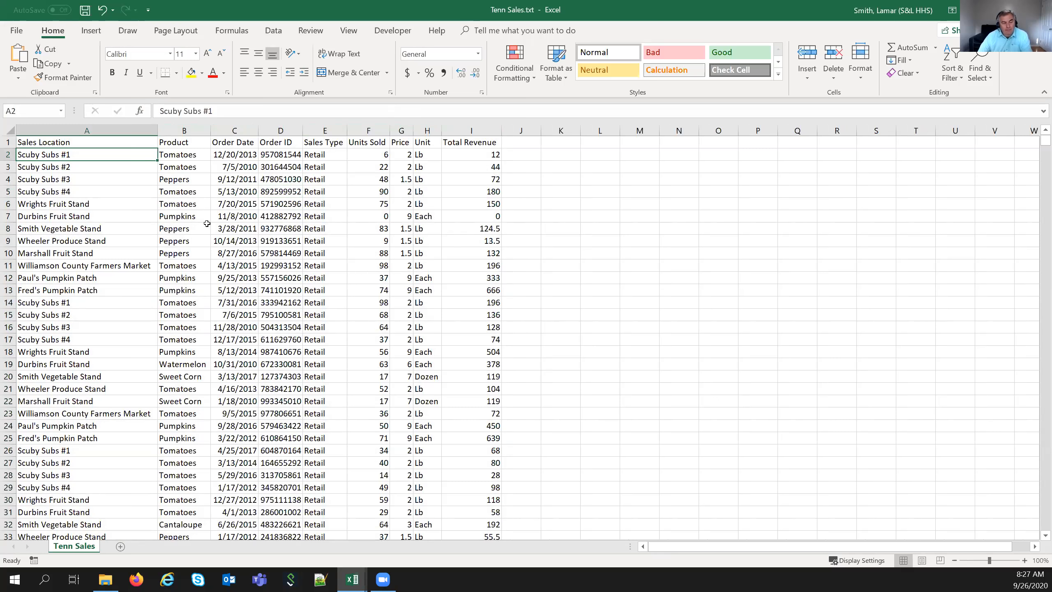
{"action": "scroll", "coordinate": [275, 376], "scroll_direction": "down", "scroll_amount": 2}
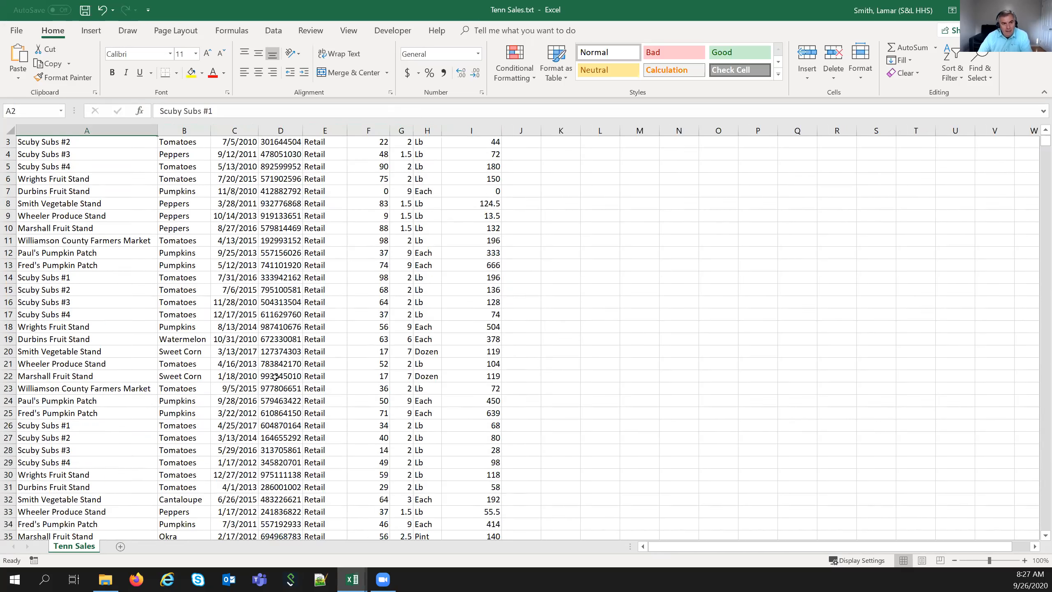
{"action": "scroll", "coordinate": [275, 376], "scroll_direction": "down", "scroll_amount": 5}
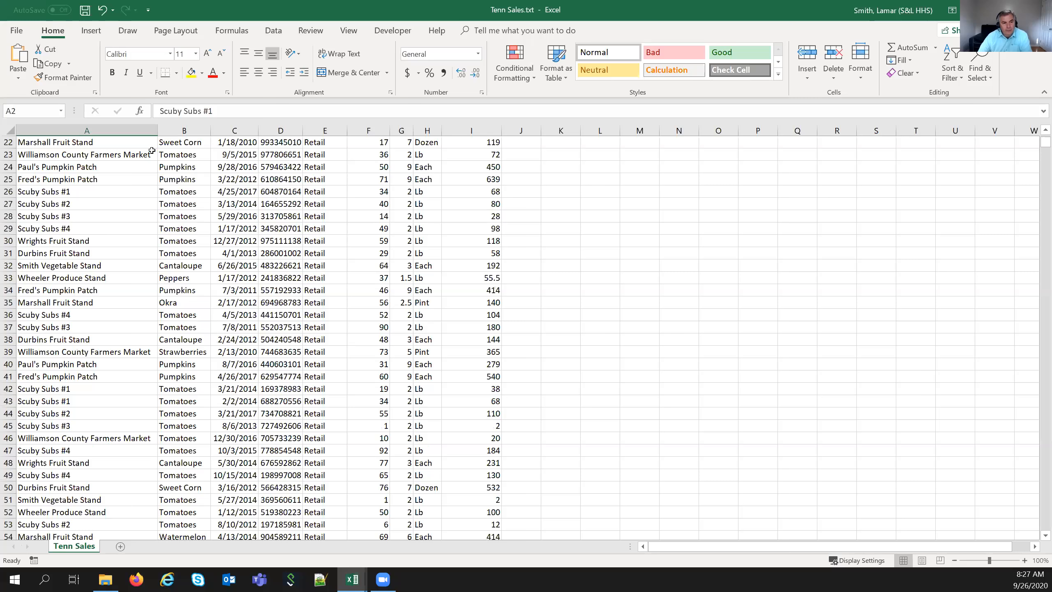
{"action": "scroll", "coordinate": [199, 382], "scroll_direction": "up", "scroll_amount": 1}
{"action": "scroll", "coordinate": [199, 383], "scroll_direction": "up", "scroll_amount": 7}
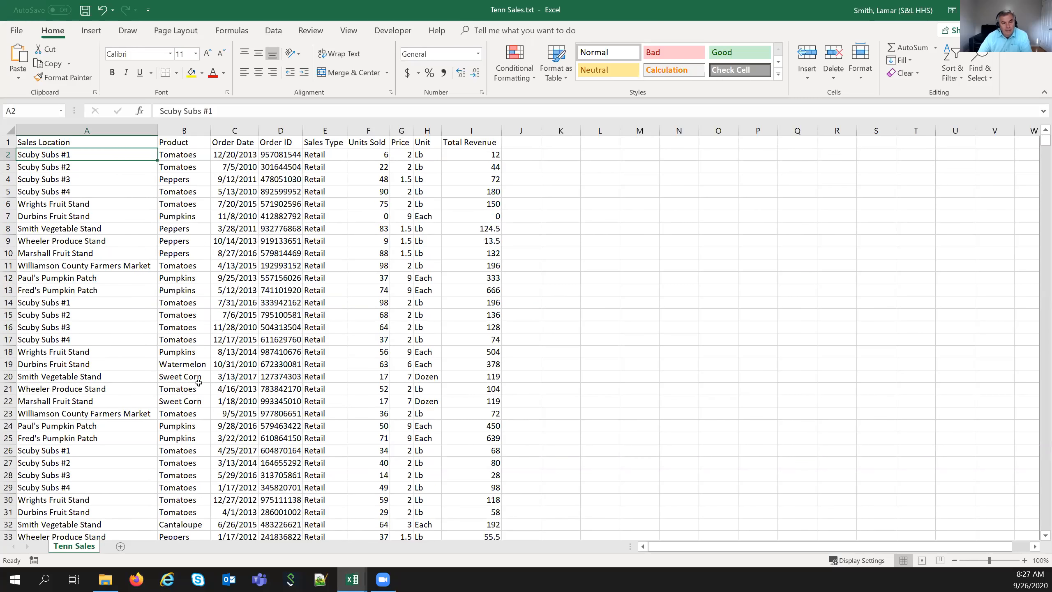
{"action": "scroll", "coordinate": [254, 415], "scroll_direction": "down", "scroll_amount": 8}
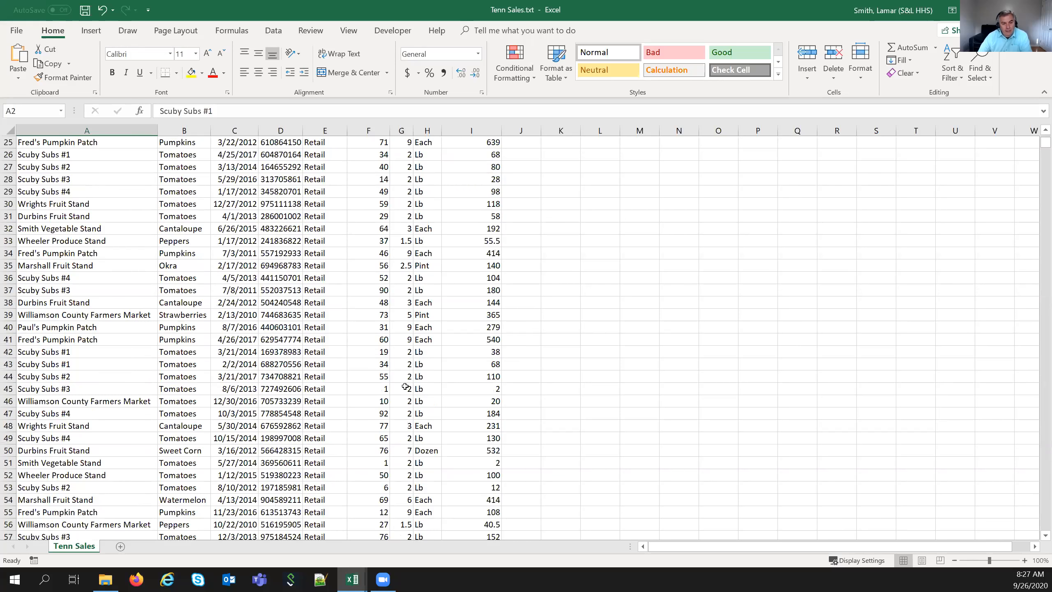
{"action": "scroll", "coordinate": [373, 432], "scroll_direction": "up", "scroll_amount": 1}
{"action": "scroll", "coordinate": [373, 432], "scroll_direction": "up", "scroll_amount": 8}
{"action": "left_click", "coordinate": [124, 139]}
{"action": "left_click_drag", "start_coordinate": [391, 133], "coordinate": [492, 140]}
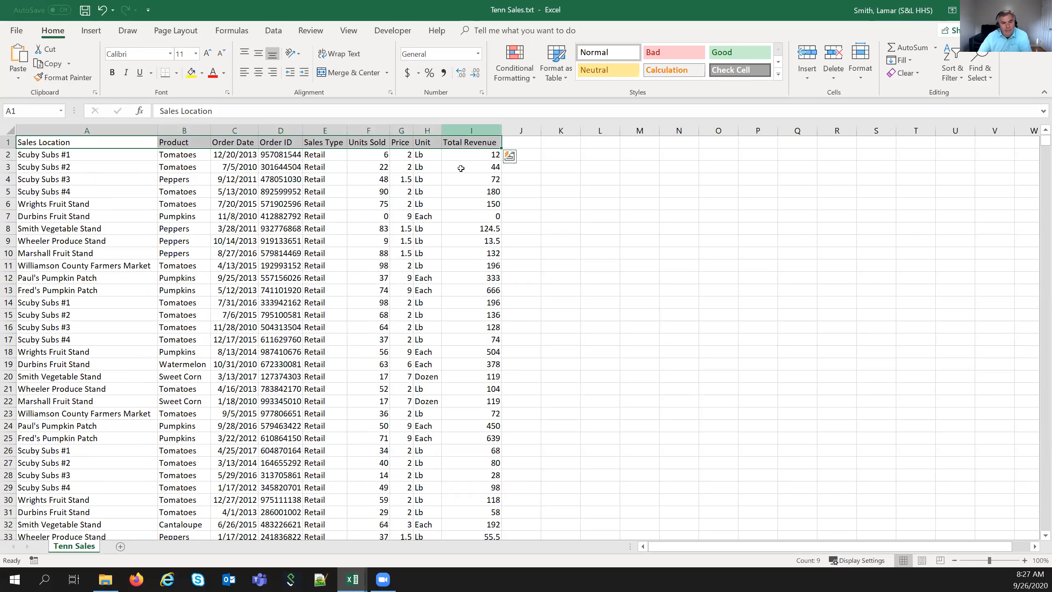
{"action": "left_click", "coordinate": [384, 237]}
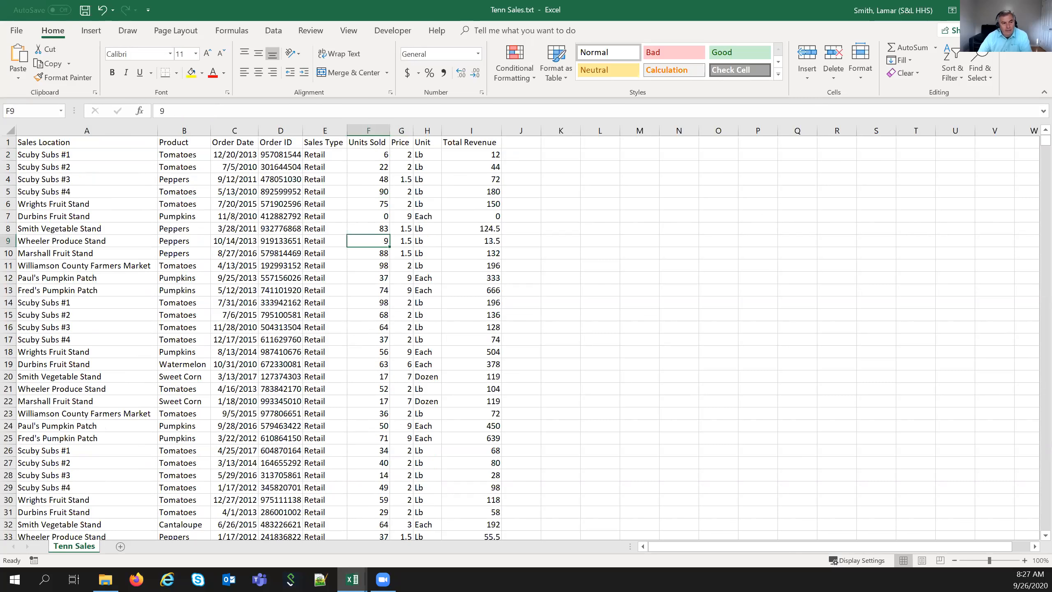
{"action": "left_click", "coordinate": [130, 155]}
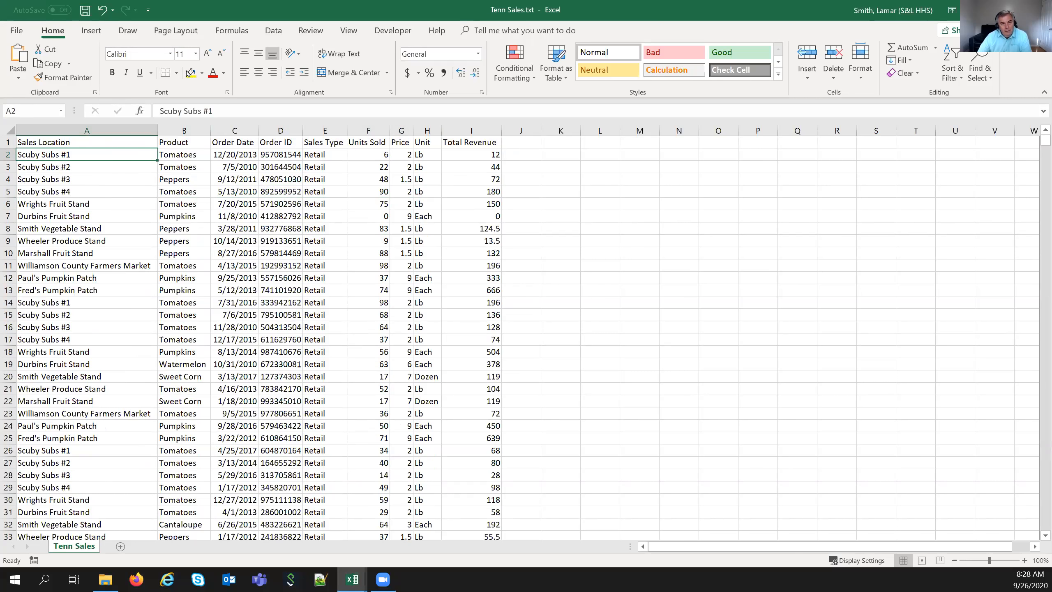
- Freeze panes above A2 and scroll the sales data to test it
{"action": "left_click", "coordinate": [349, 31]}
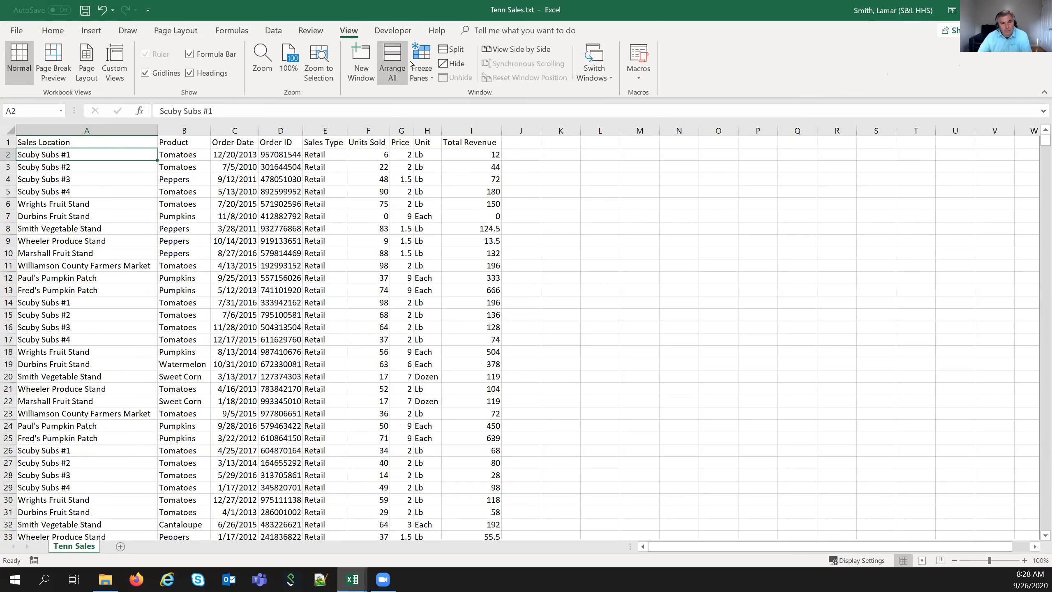
{"action": "left_click", "coordinate": [432, 79]}
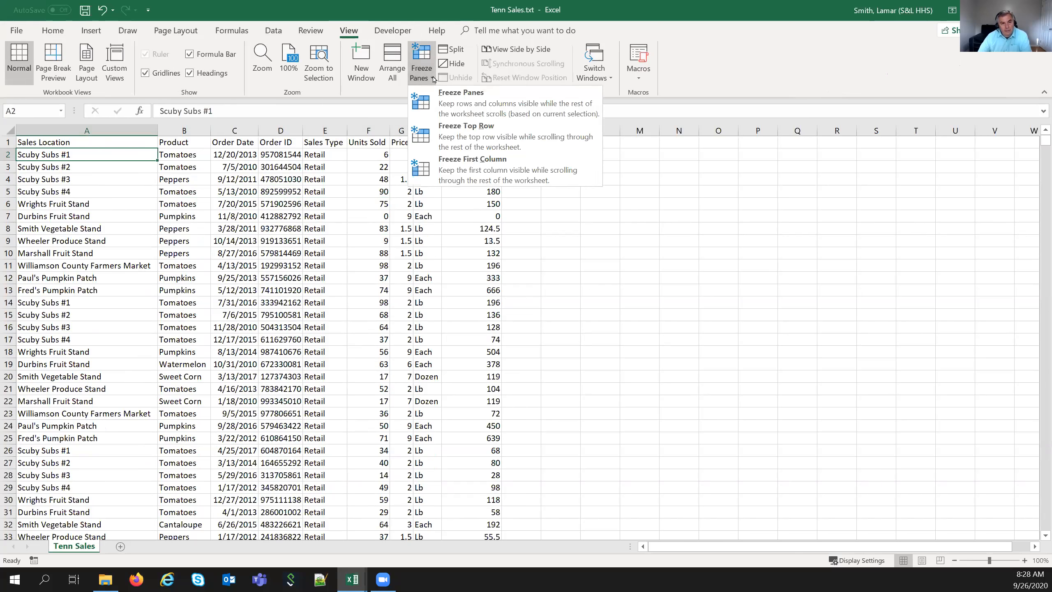
{"action": "left_click", "coordinate": [447, 101]}
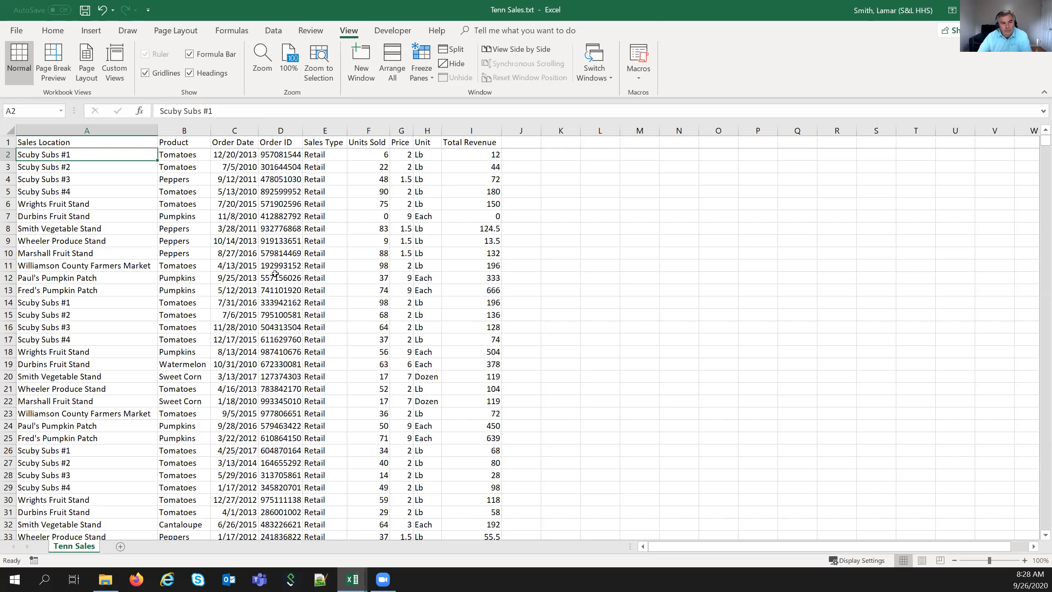
{"action": "scroll", "coordinate": [273, 254], "scroll_direction": "down", "scroll_amount": 6}
{"action": "scroll", "coordinate": [274, 273], "scroll_direction": "down", "scroll_amount": 1}
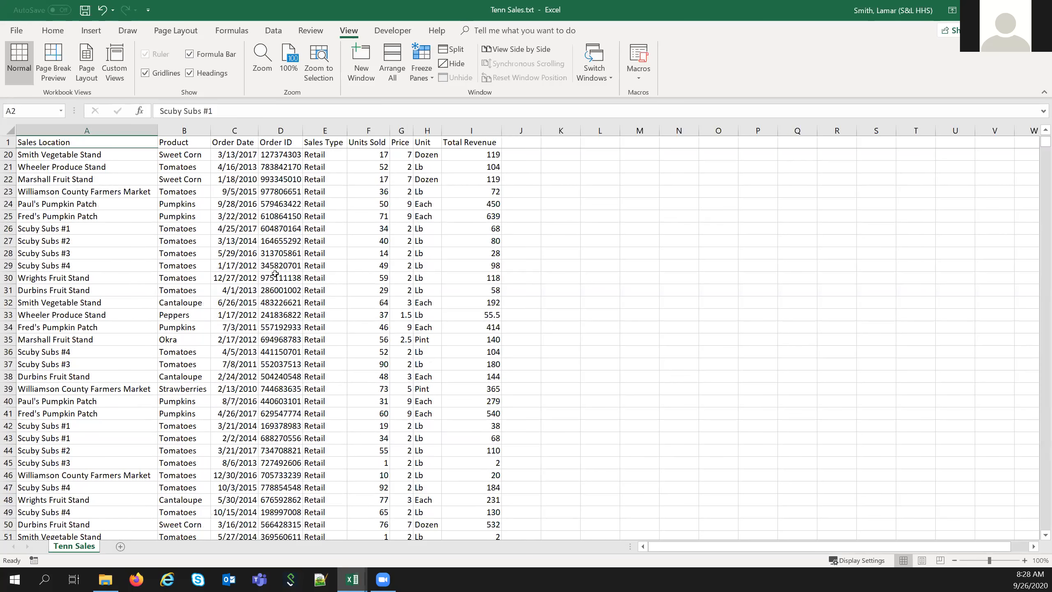
{"action": "scroll", "coordinate": [274, 273], "scroll_direction": "down", "scroll_amount": 10}
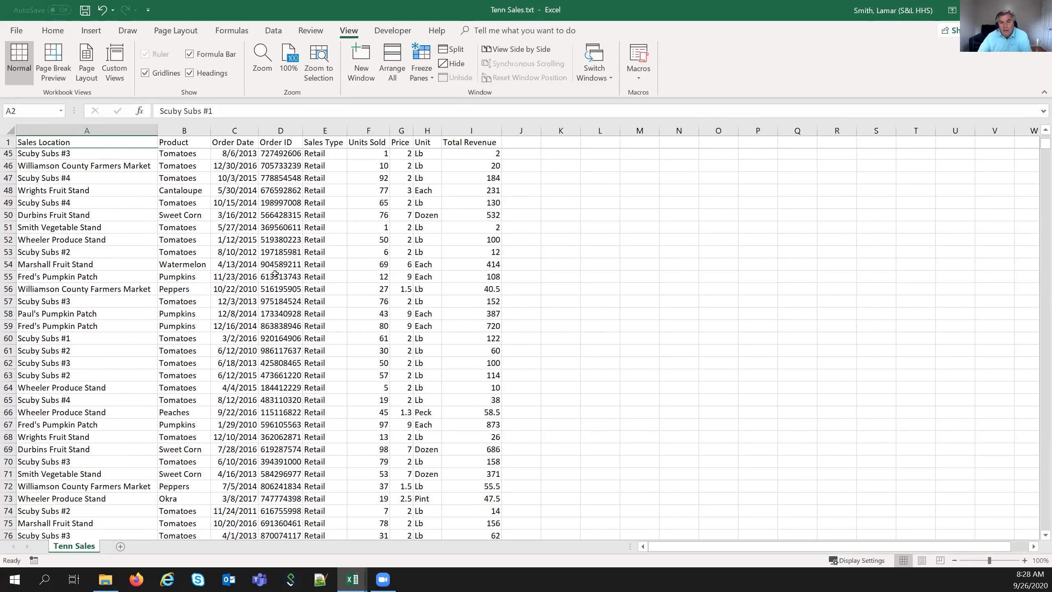
{"action": "scroll", "coordinate": [275, 273], "scroll_direction": "down", "scroll_amount": 7}
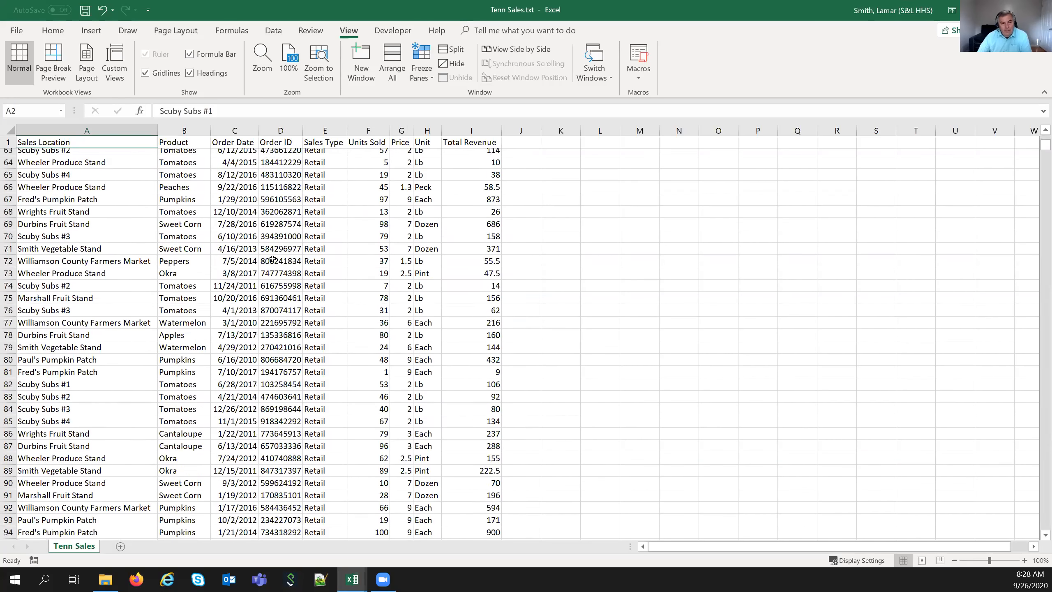
{"action": "scroll", "coordinate": [272, 258], "scroll_direction": "up", "scroll_amount": 14}
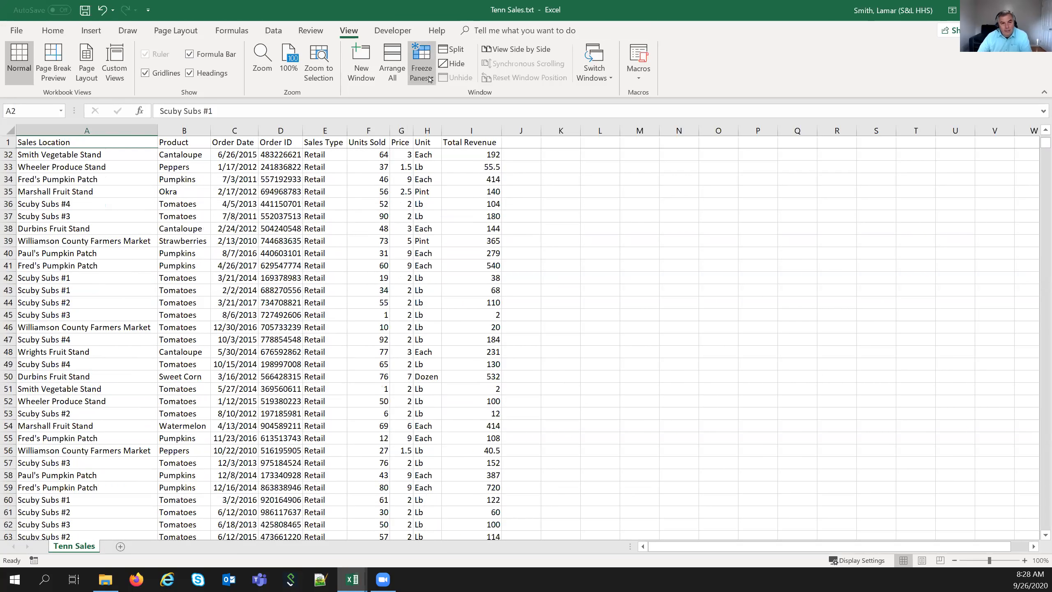
- Unfreeze the panes and make B2 the active cell
{"action": "left_click", "coordinate": [421, 66]}
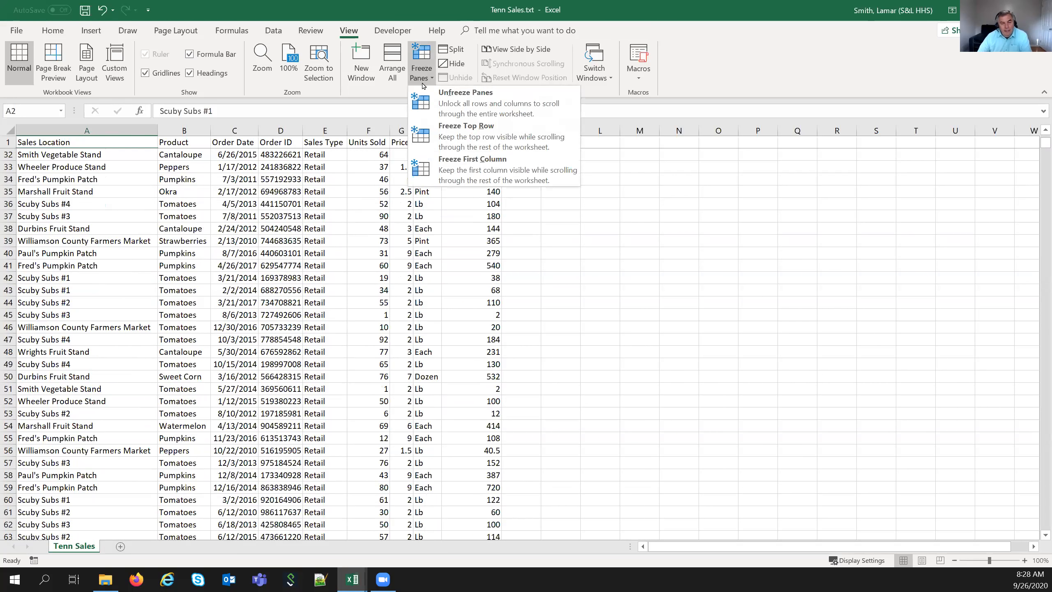
{"action": "left_click", "coordinate": [465, 103]}
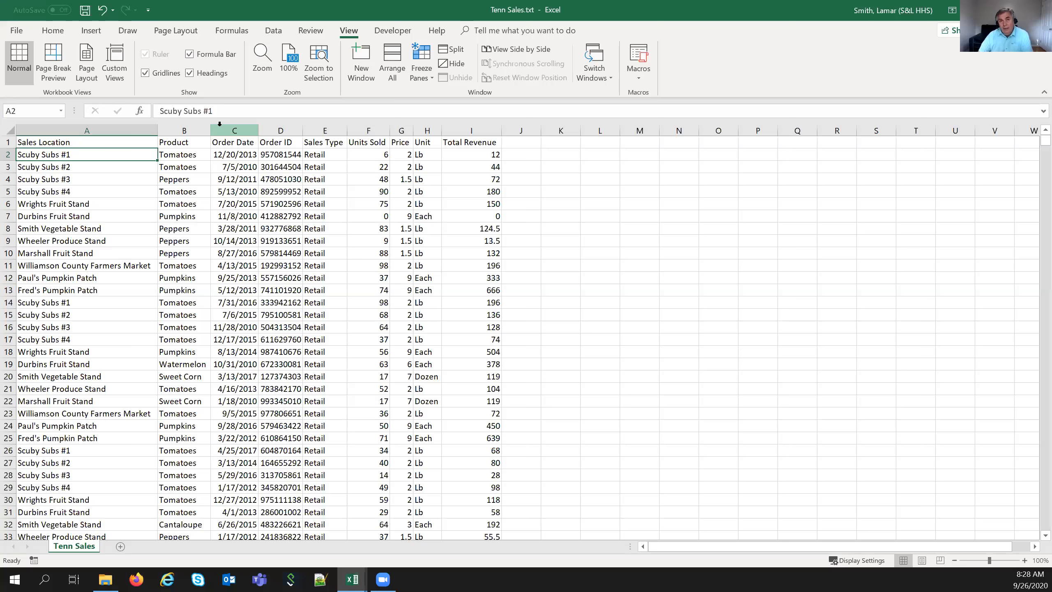
{"action": "left_click", "coordinate": [201, 155]}
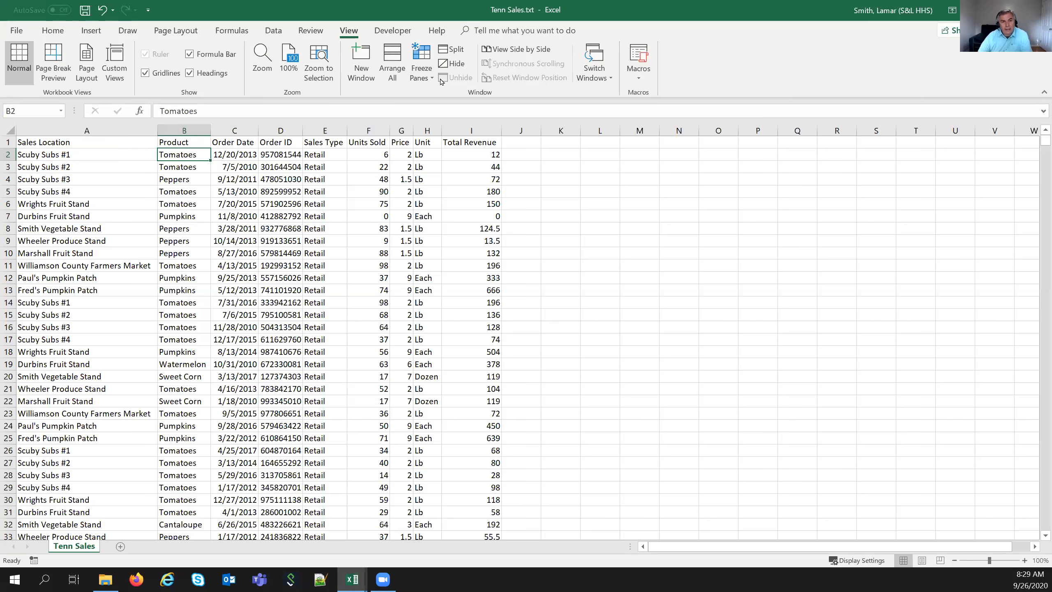
- Freeze panes at B2 and scroll the data to test it
{"action": "left_click", "coordinate": [424, 72]}
{"action": "left_click", "coordinate": [445, 94]}
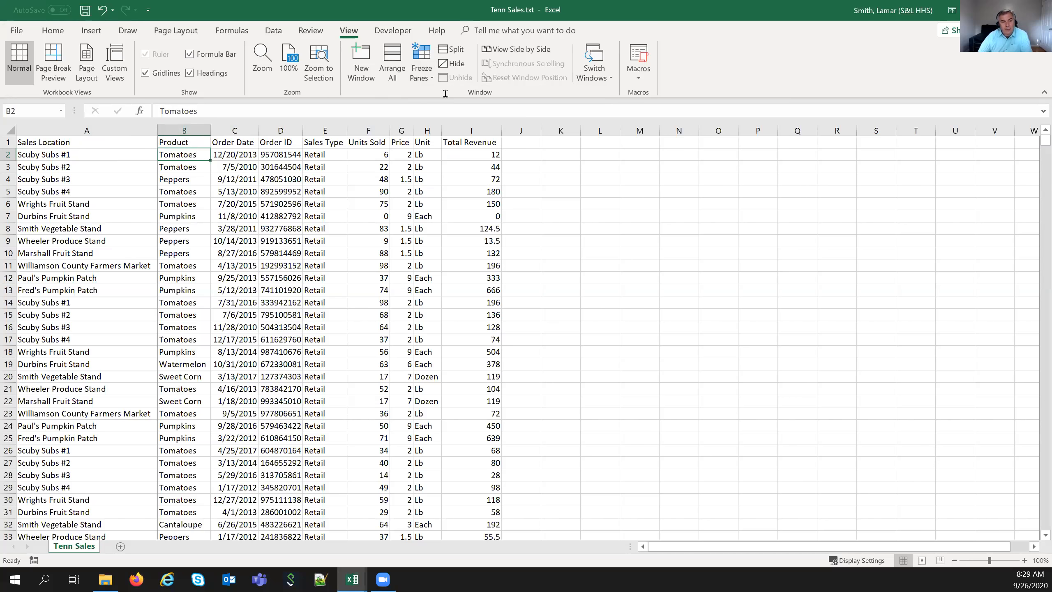
{"action": "scroll", "coordinate": [248, 301], "scroll_direction": "down", "scroll_amount": 4}
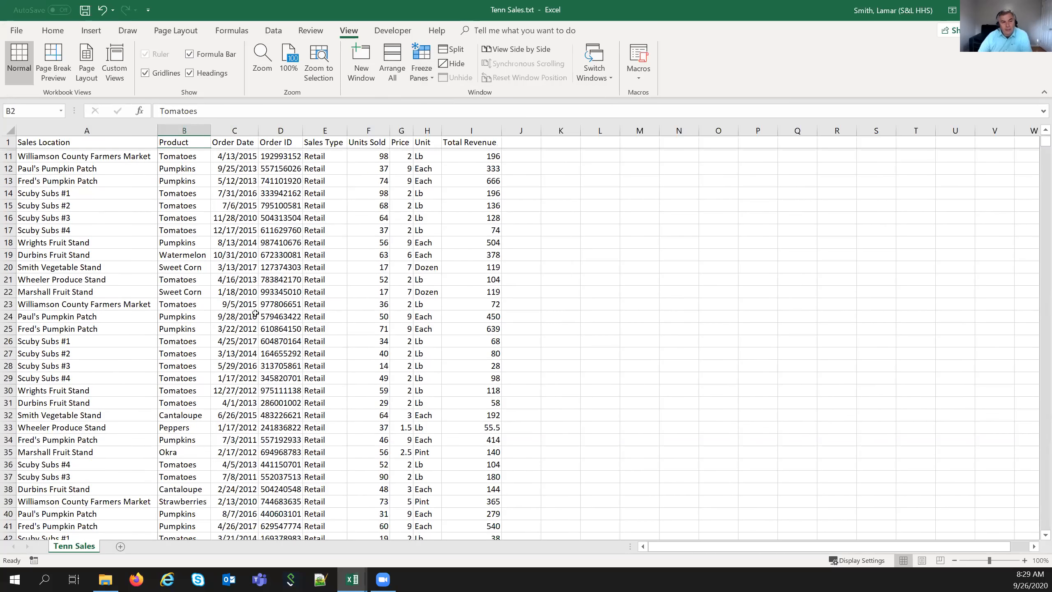
{"action": "scroll", "coordinate": [255, 314], "scroll_direction": "down", "scroll_amount": 2}
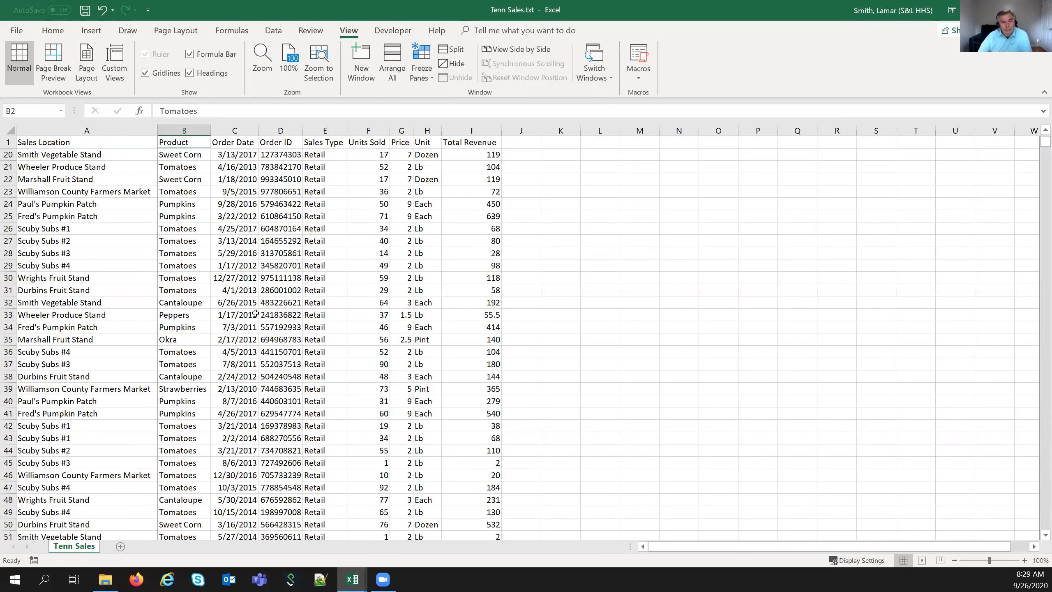
{"action": "scroll", "coordinate": [672, 549], "scroll_direction": "up", "scroll_amount": 6}
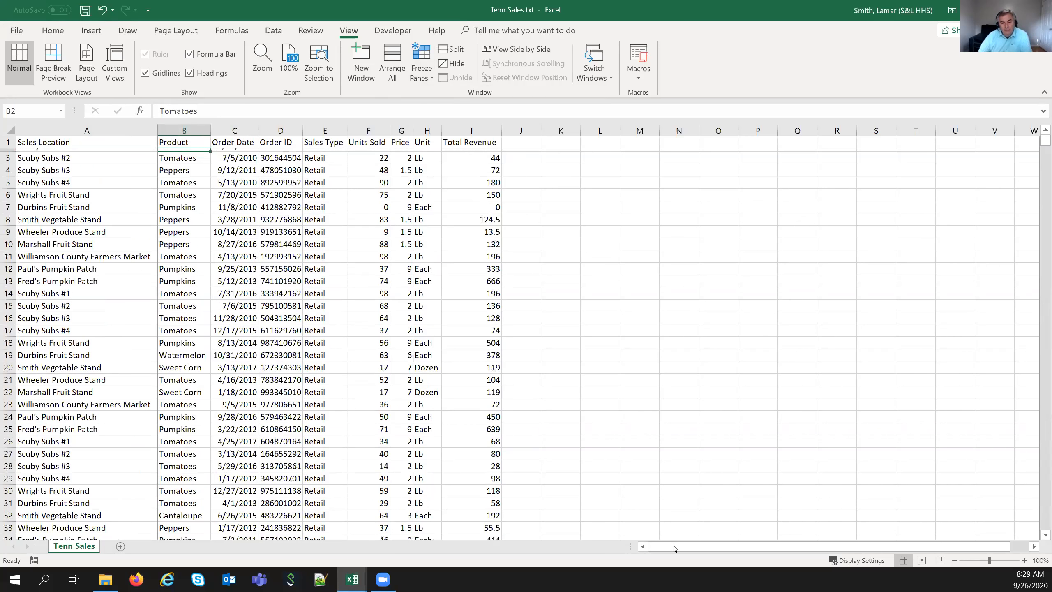
{"action": "left_click_drag", "start_coordinate": [684, 547], "coordinate": [656, 559]}
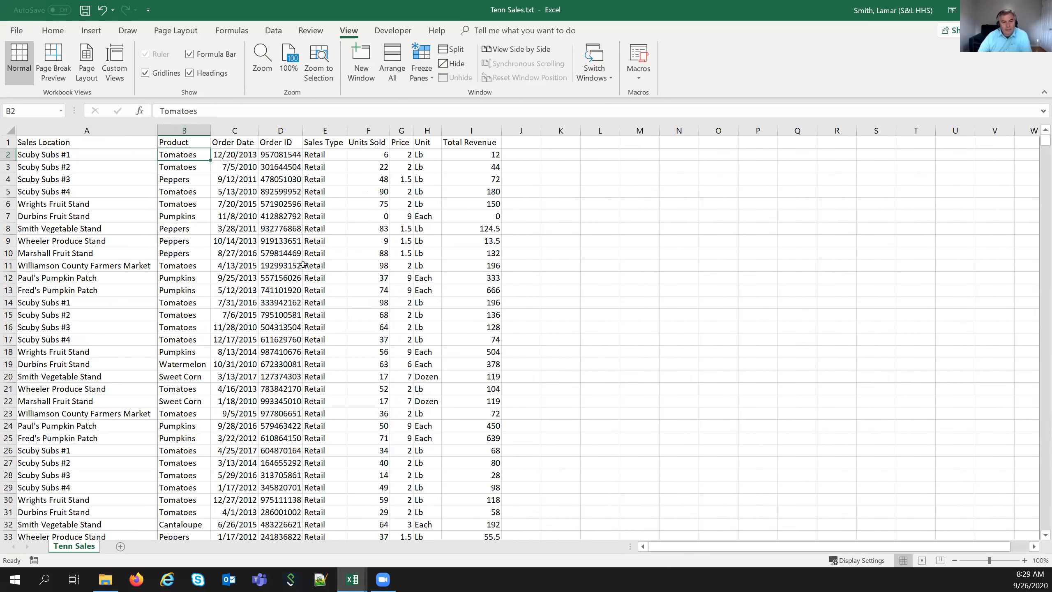
- Switch to Freeze Top Row and scroll to confirm the header row stays visible
{"action": "left_click", "coordinate": [421, 62]}
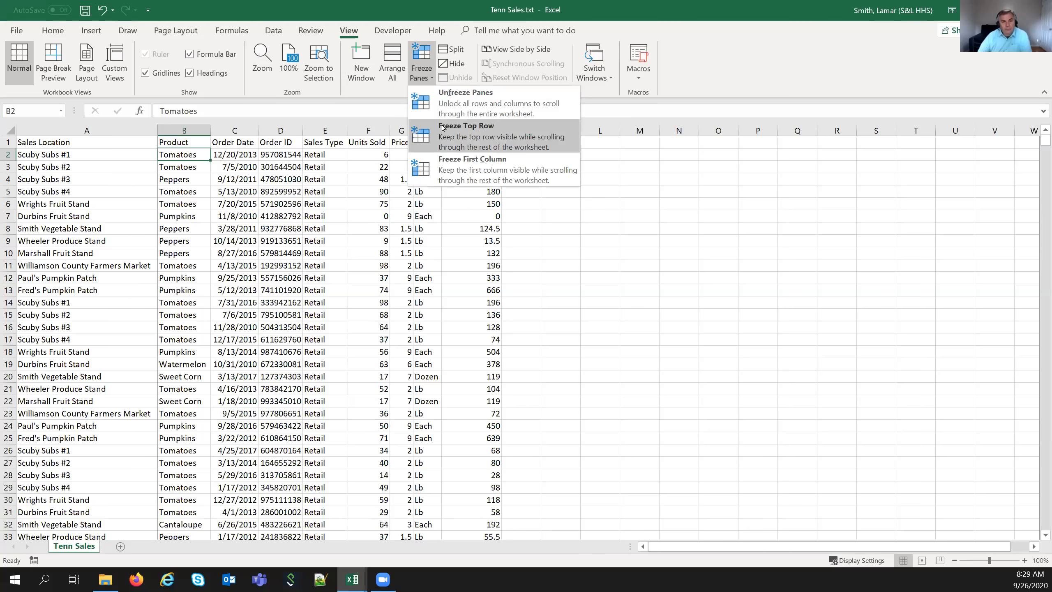
{"action": "left_click", "coordinate": [431, 136]}
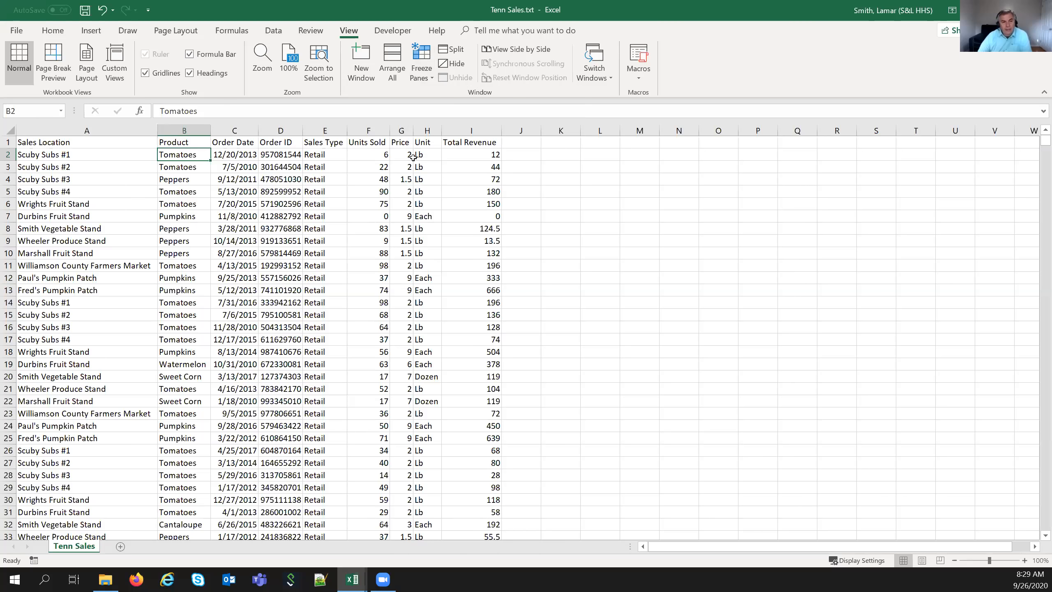
{"action": "left_click", "coordinate": [421, 62]}
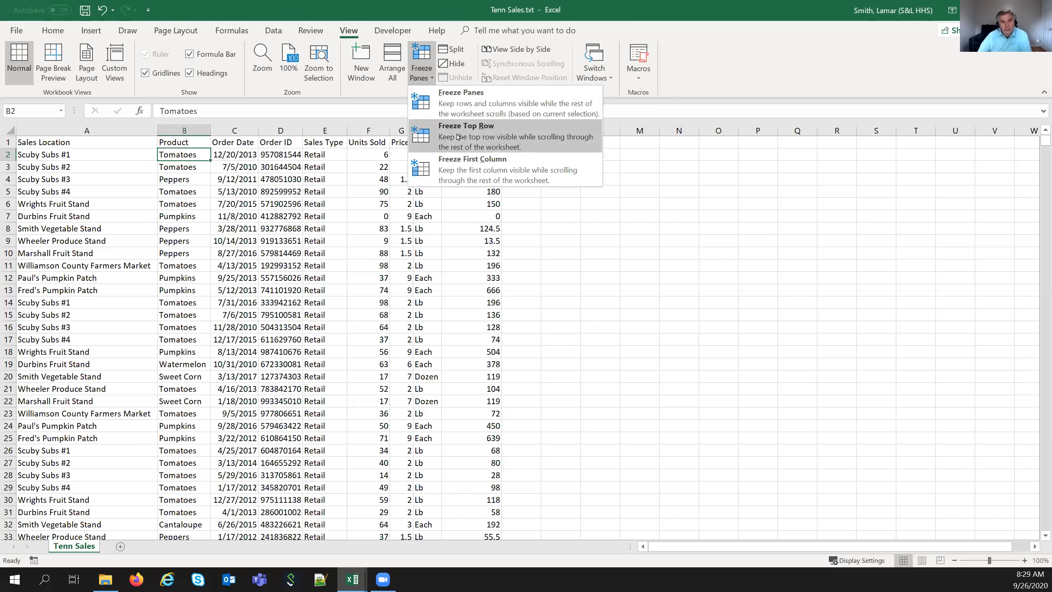
{"action": "left_click", "coordinate": [461, 137]}
{"action": "scroll", "coordinate": [242, 285], "scroll_direction": "down", "scroll_amount": 2}
{"action": "scroll", "coordinate": [242, 285], "scroll_direction": "down", "scroll_amount": 3}
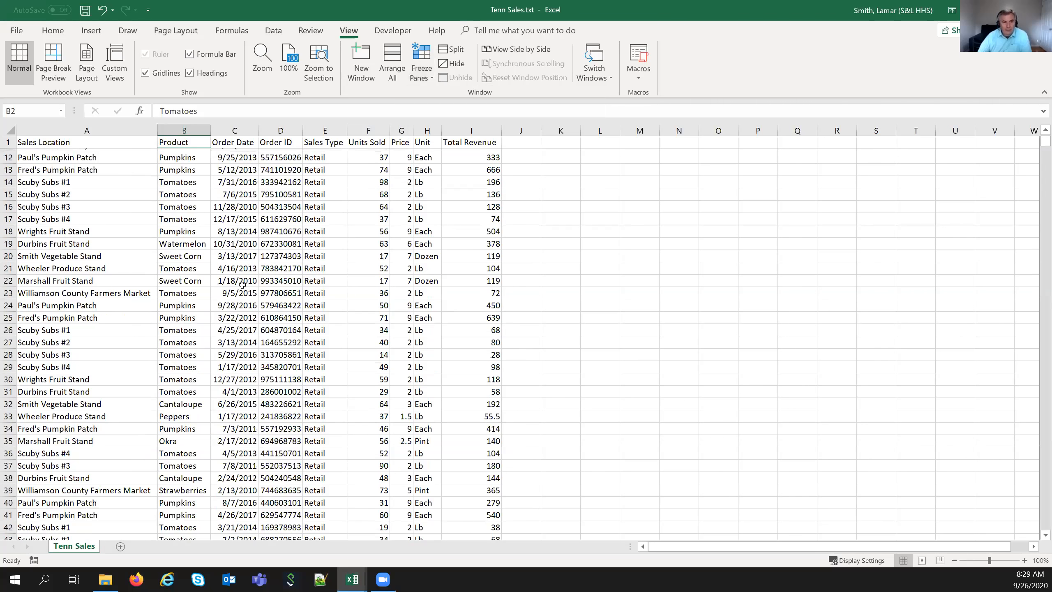
{"action": "scroll", "coordinate": [515, 191], "scroll_direction": "up", "scroll_amount": 5}
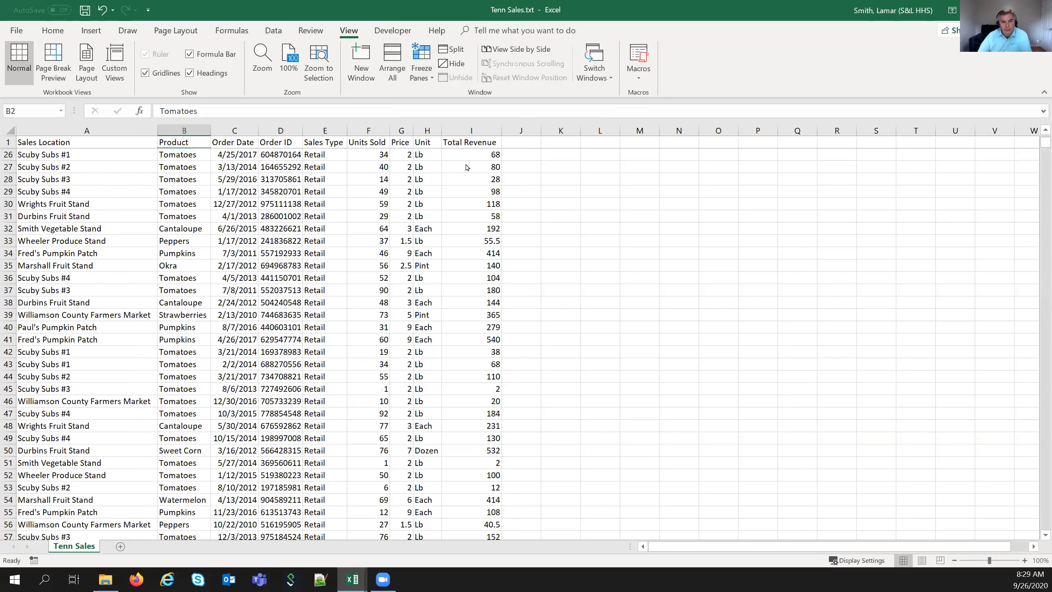
{"action": "left_click", "coordinate": [421, 62]}
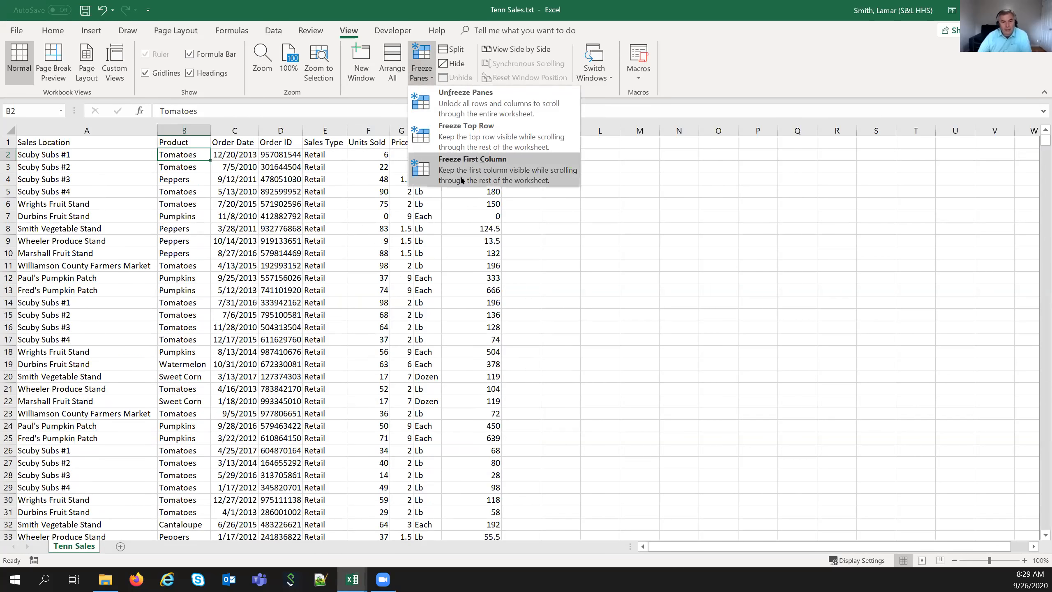
{"action": "left_click", "coordinate": [331, 285]}
{"action": "scroll", "coordinate": [330, 284], "scroll_direction": "down", "scroll_amount": 7}
{"action": "scroll", "coordinate": [330, 282], "scroll_direction": "down", "scroll_amount": 4}
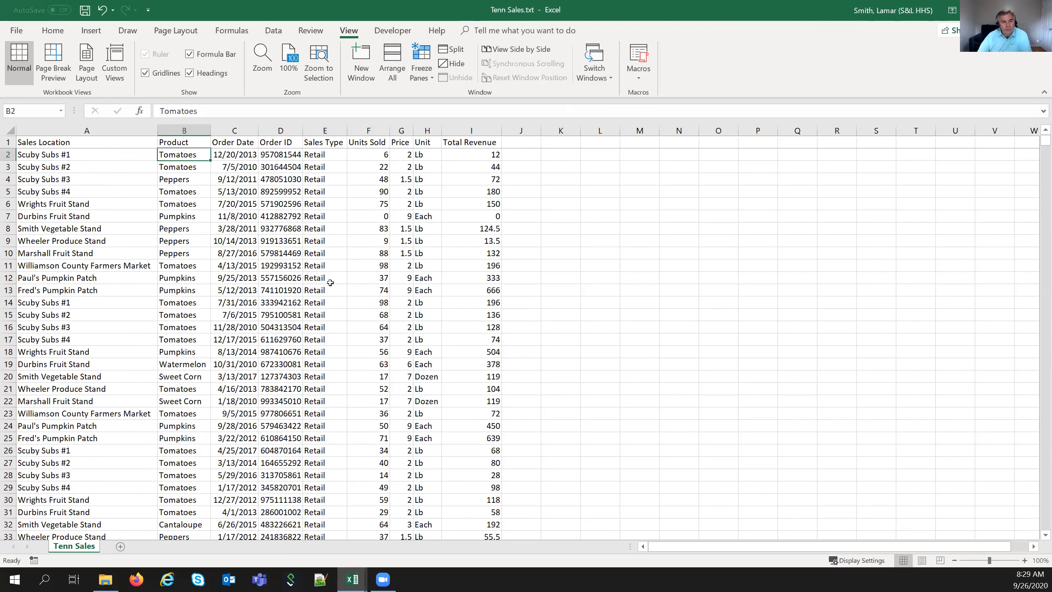
{"action": "scroll", "coordinate": [330, 274], "scroll_direction": "up", "scroll_amount": 6}
{"action": "scroll", "coordinate": [331, 267], "scroll_direction": "down", "scroll_amount": 3}
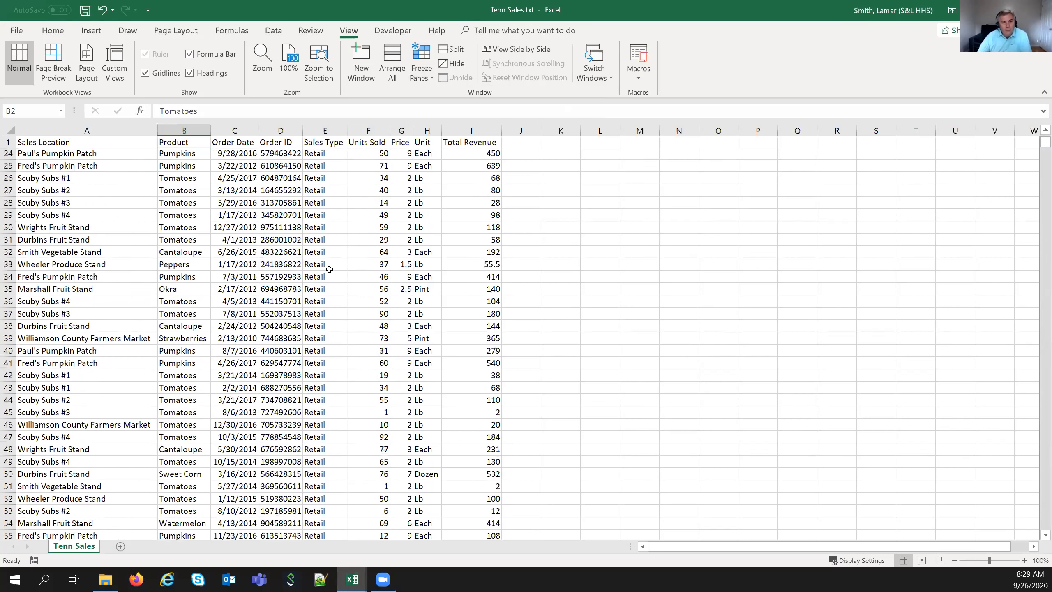
{"action": "scroll", "coordinate": [331, 267], "scroll_direction": "up", "scroll_amount": 9}
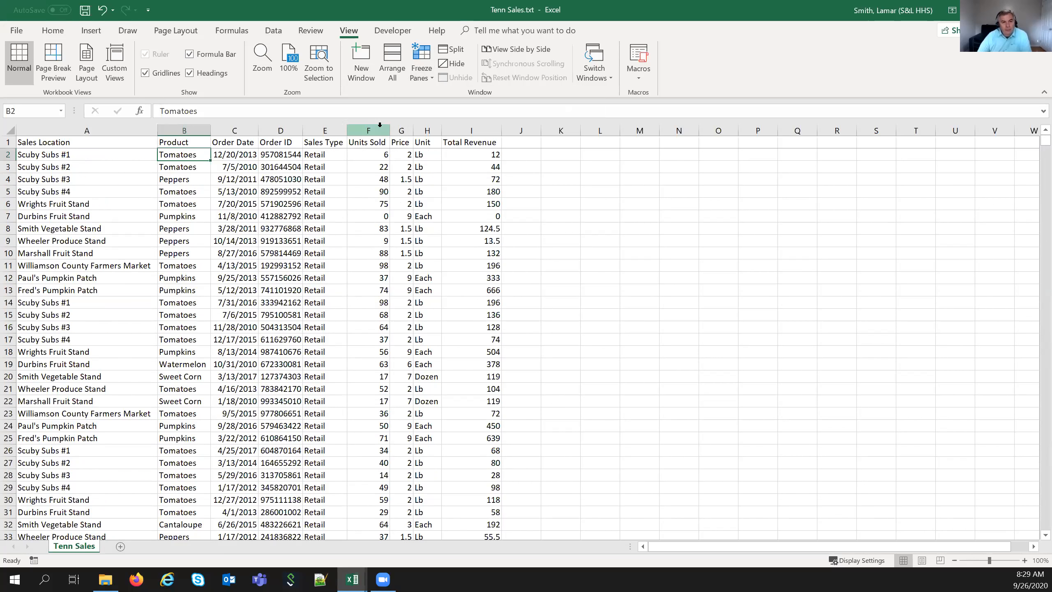
- Format the Price (G) and Total Revenue (I) columns as Currency
{"action": "left_click", "coordinate": [402, 130]}
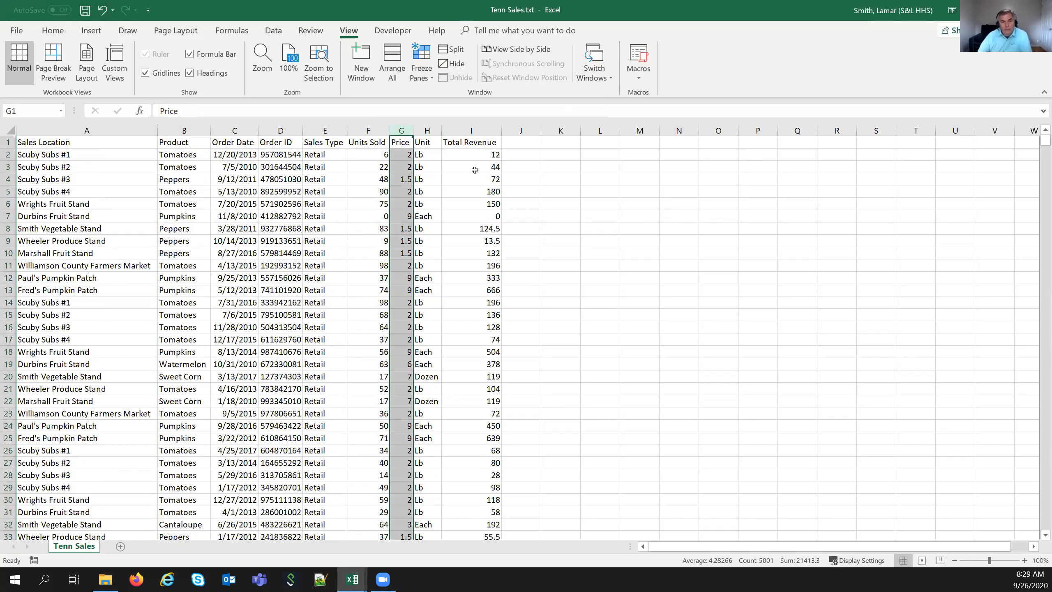
{"action": "left_click", "coordinate": [462, 128]}
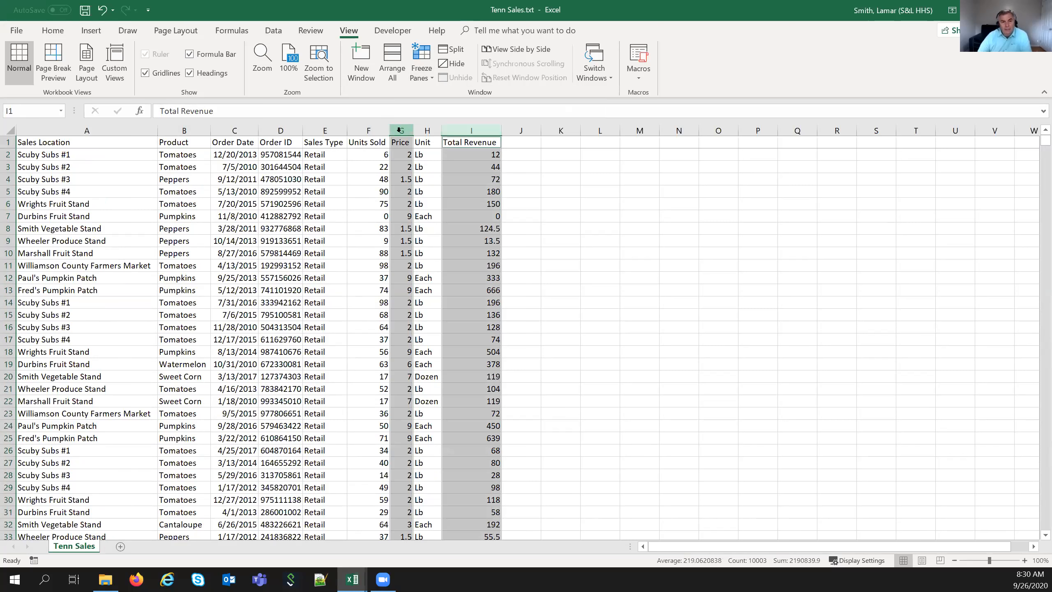
{"action": "left_click", "coordinate": [50, 32]}
{"action": "left_click", "coordinate": [478, 55]}
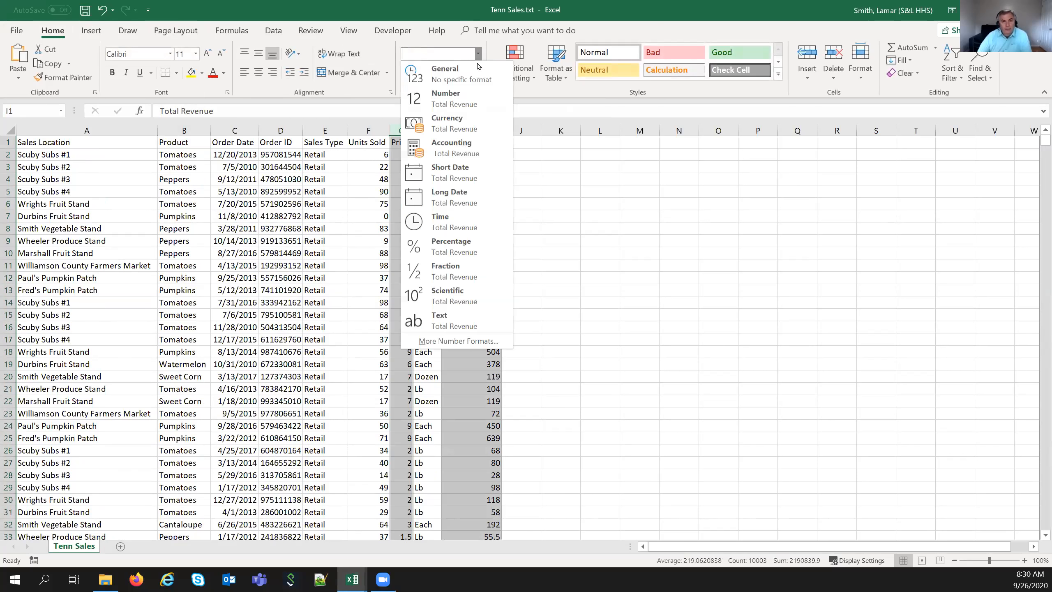
{"action": "left_click", "coordinate": [476, 120]}
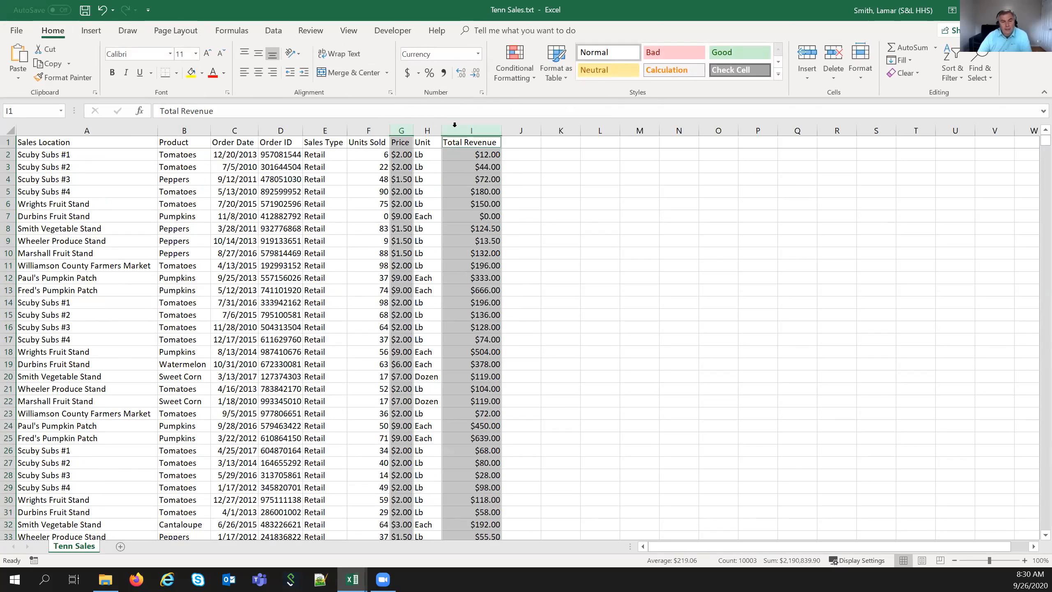
- Widen the Price column slightly and check the revenue values in I5 and I7
{"action": "left_click", "coordinate": [404, 131]}
{"action": "left_click_drag", "start_coordinate": [414, 130], "coordinate": [424, 130]}
{"action": "left_click", "coordinate": [480, 192]}
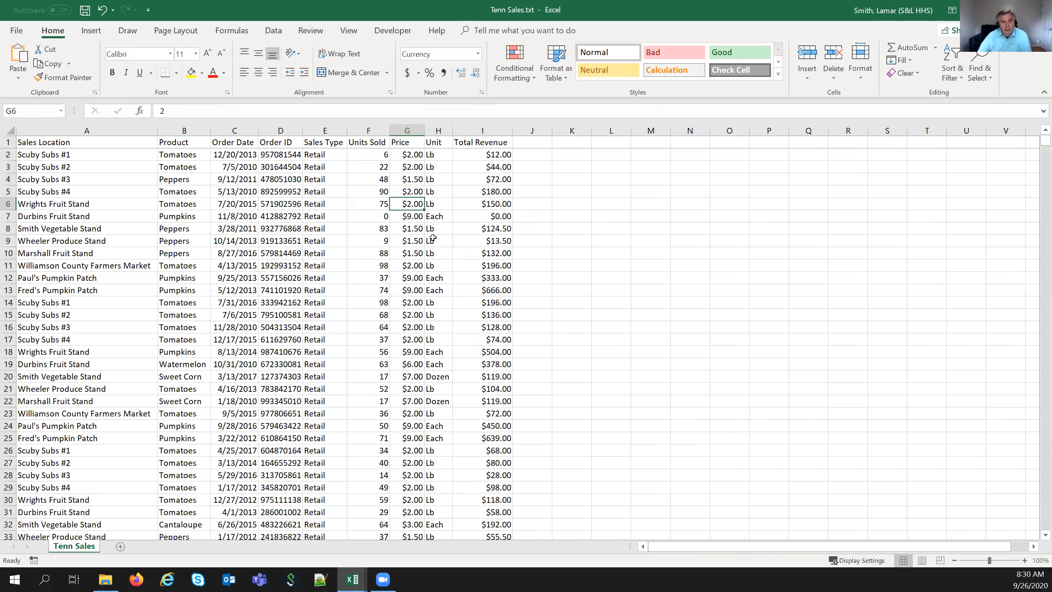
{"action": "left_click", "coordinate": [492, 216]}
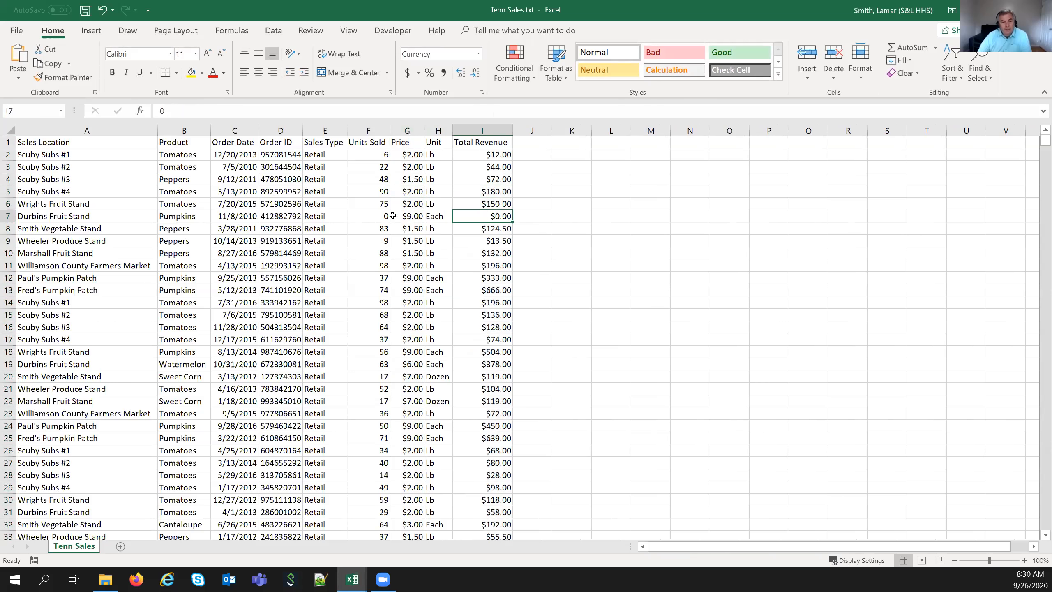
{"action": "scroll", "coordinate": [392, 224], "scroll_direction": "down", "scroll_amount": 4}
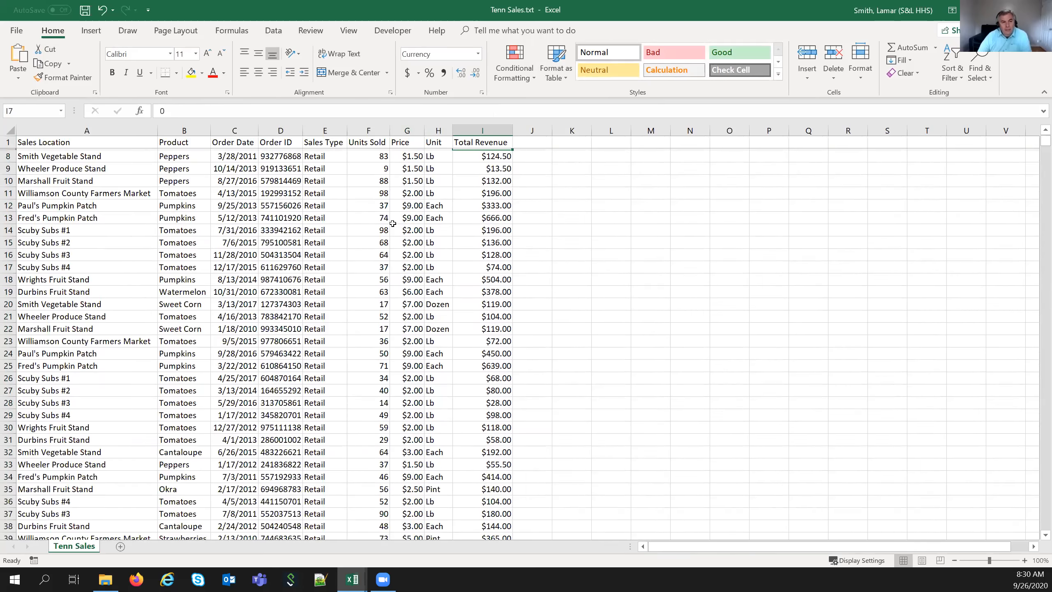
{"action": "scroll", "coordinate": [393, 224], "scroll_direction": "down", "scroll_amount": 3}
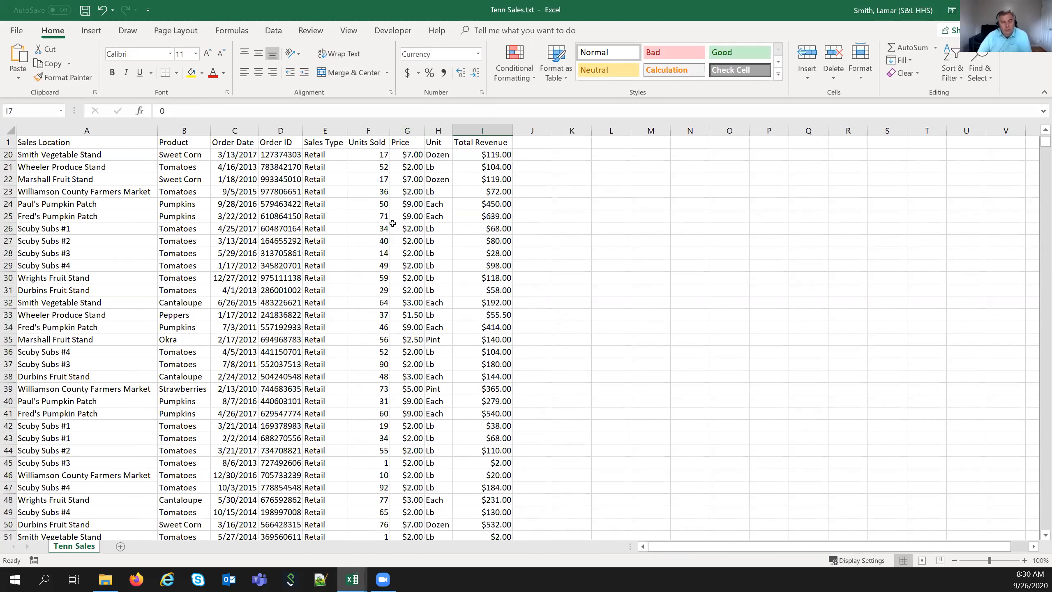
{"action": "scroll", "coordinate": [393, 224], "scroll_direction": "up", "scroll_amount": 7}
{"action": "scroll", "coordinate": [393, 223], "scroll_direction": "down", "scroll_amount": 9}
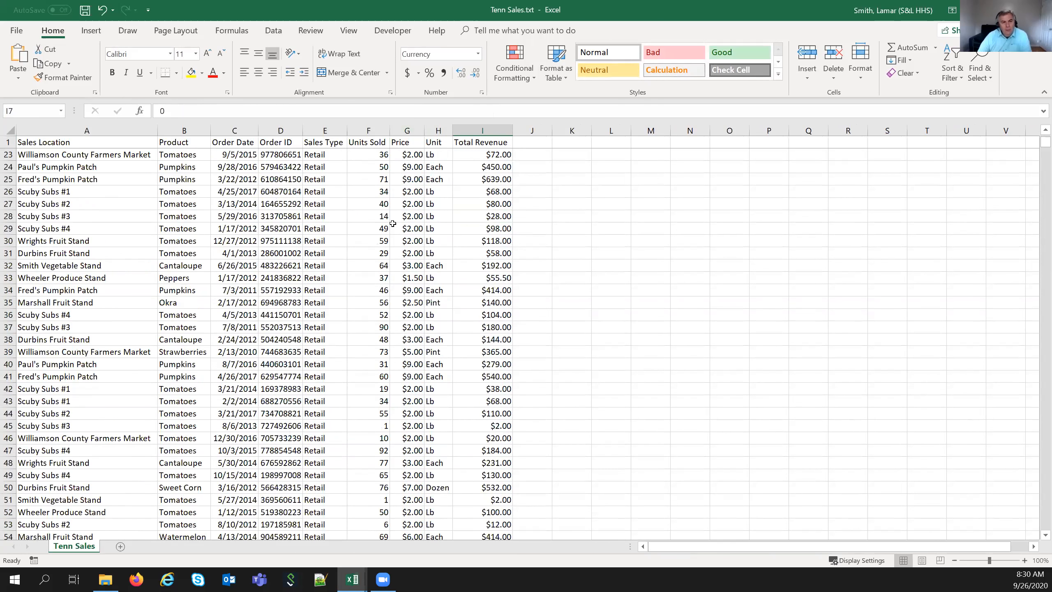
{"action": "scroll", "coordinate": [393, 224], "scroll_direction": "up", "scroll_amount": 9}
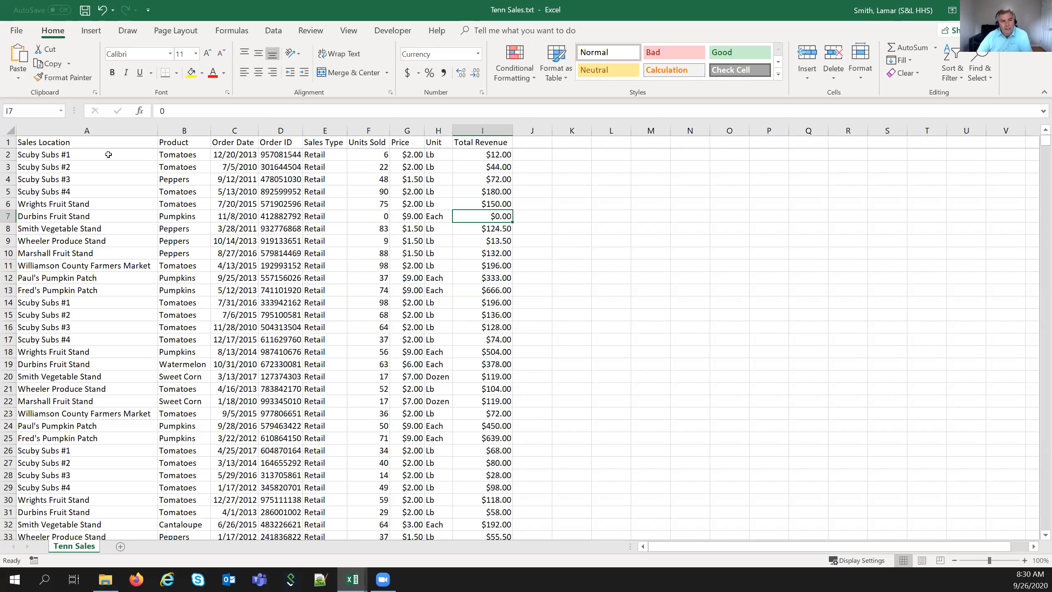
- Turn on filtering for the header row A1:G1
{"action": "left_click_drag", "start_coordinate": [106, 143], "coordinate": [503, 141]}
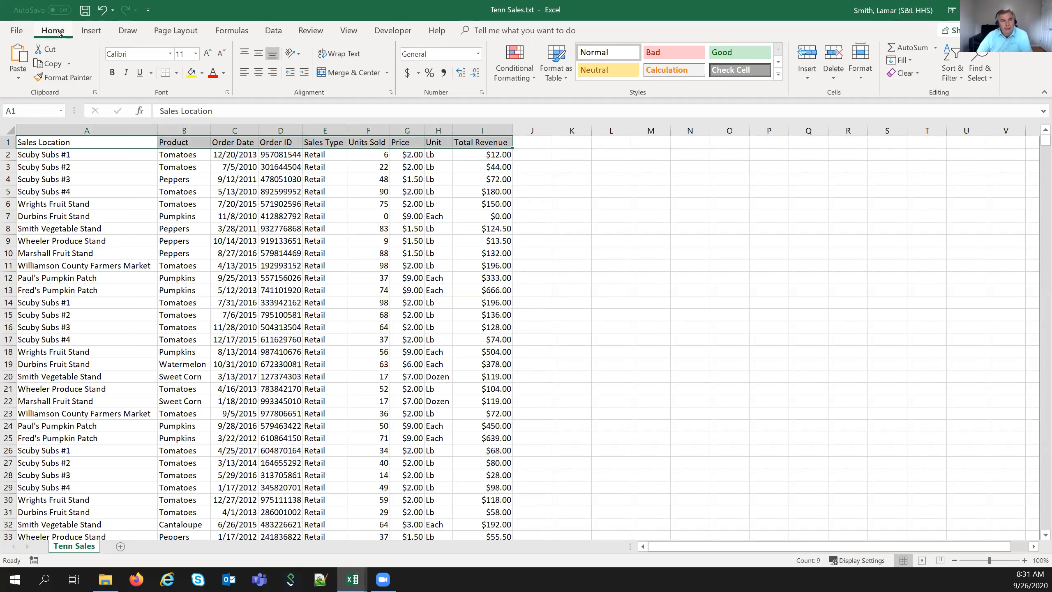
{"action": "left_click", "coordinate": [961, 80]}
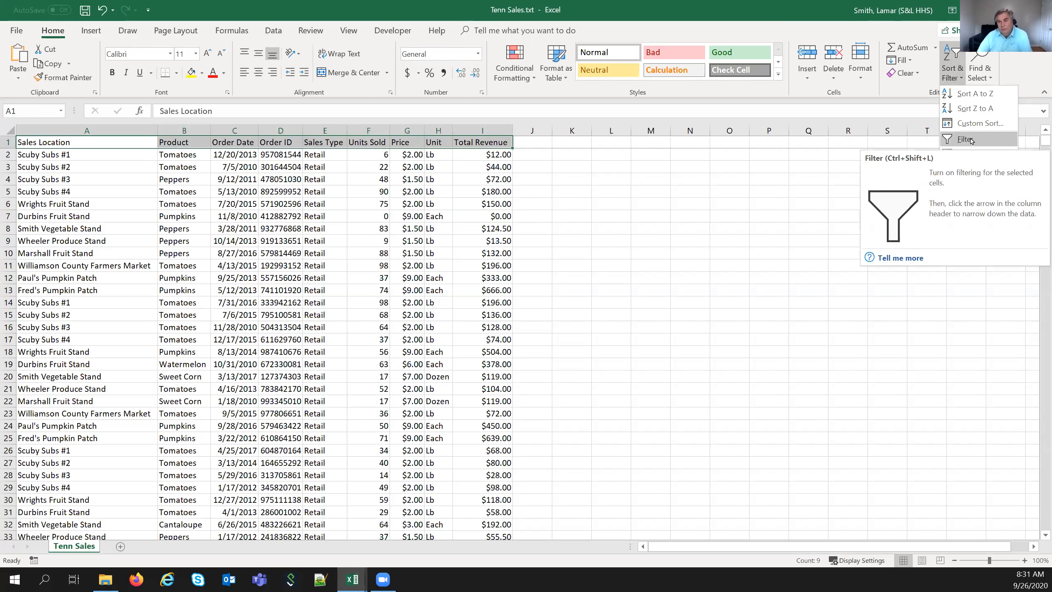
{"action": "left_click", "coordinate": [153, 158]}
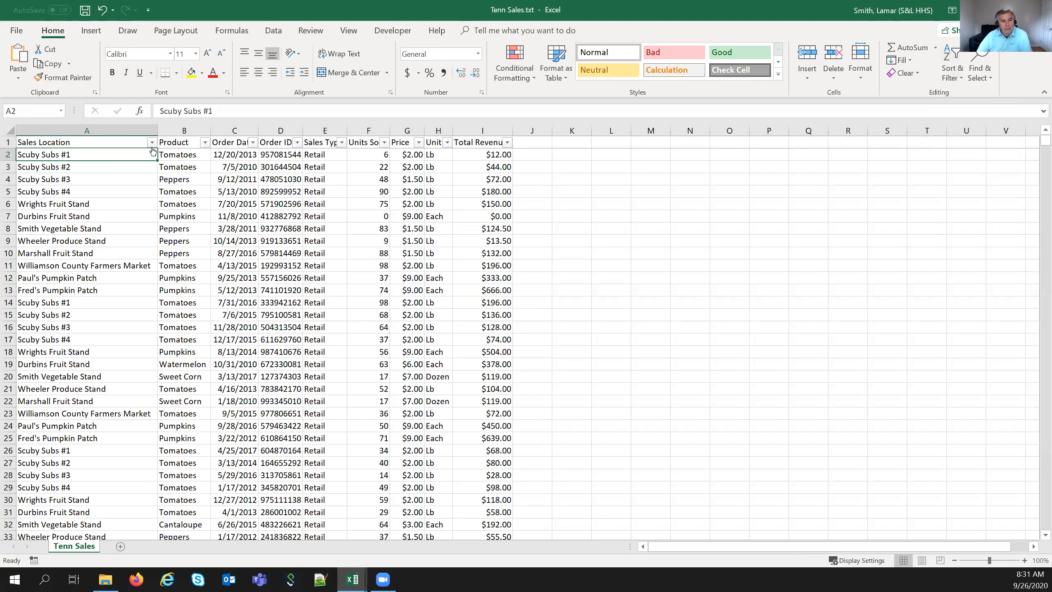
{"action": "left_click", "coordinate": [139, 144]}
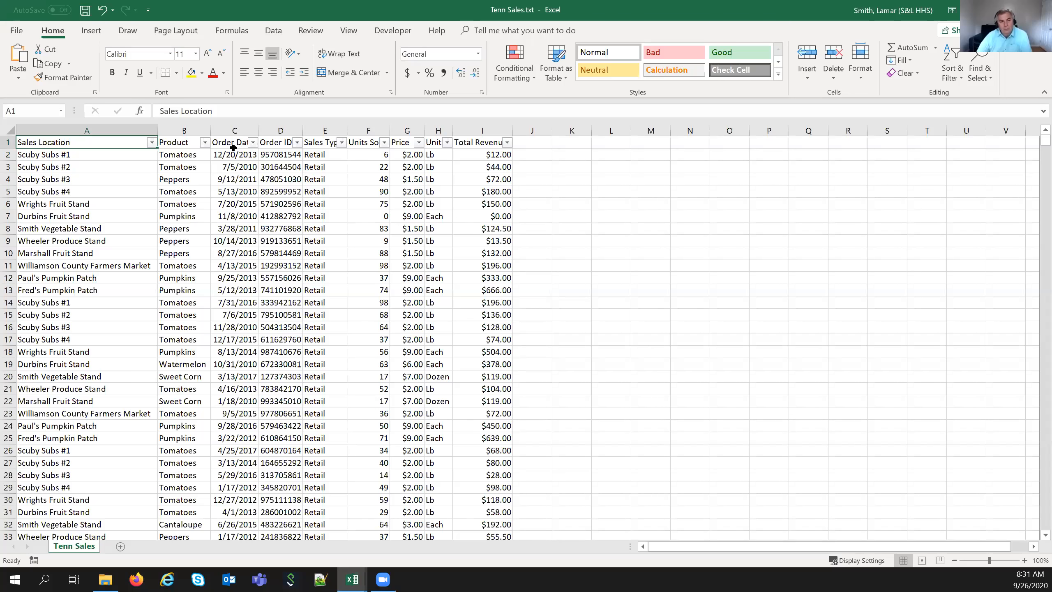
- Widen the Order Date column and auto-fit Sales Type so their headings fit
{"action": "left_click", "coordinate": [250, 130]}
{"action": "left_click_drag", "start_coordinate": [266, 131], "coordinate": [326, 132]}
{"action": "left_click", "coordinate": [305, 130]}
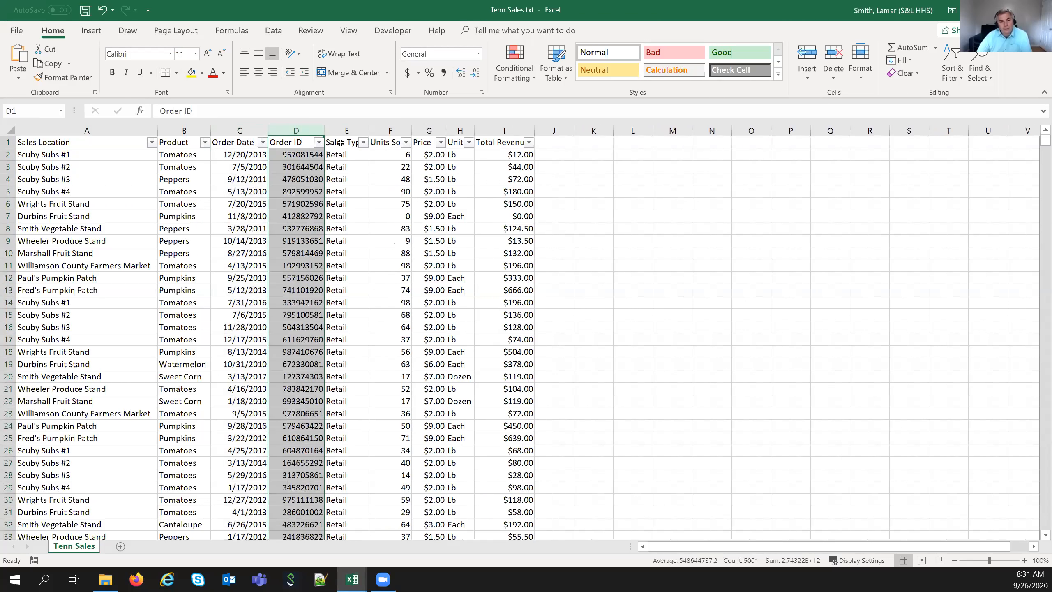
{"action": "left_click", "coordinate": [357, 131]}
{"action": "double_click", "coordinate": [385, 130]}
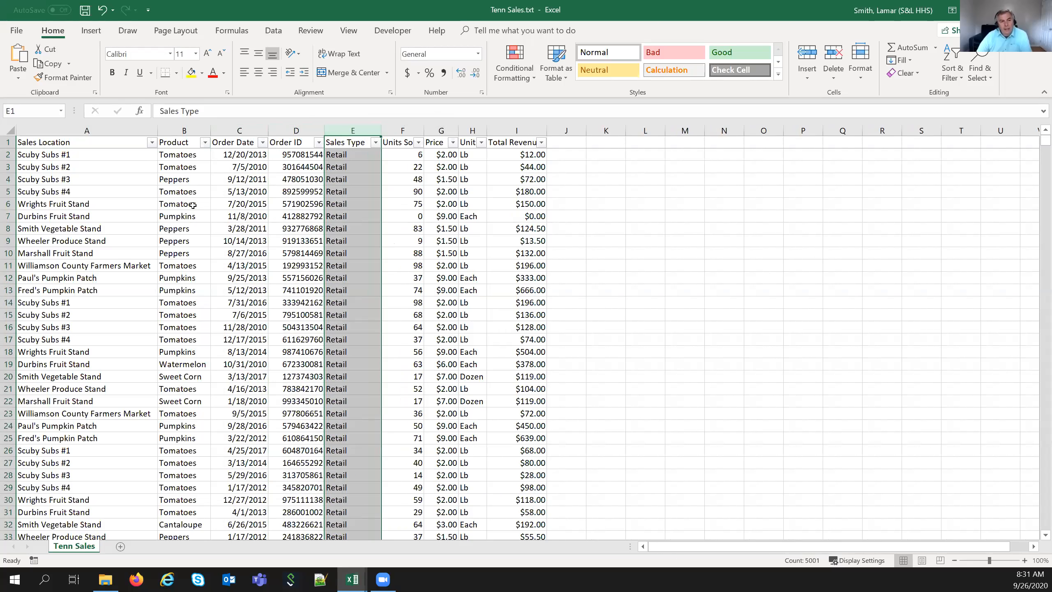
{"action": "left_click", "coordinate": [232, 204]}
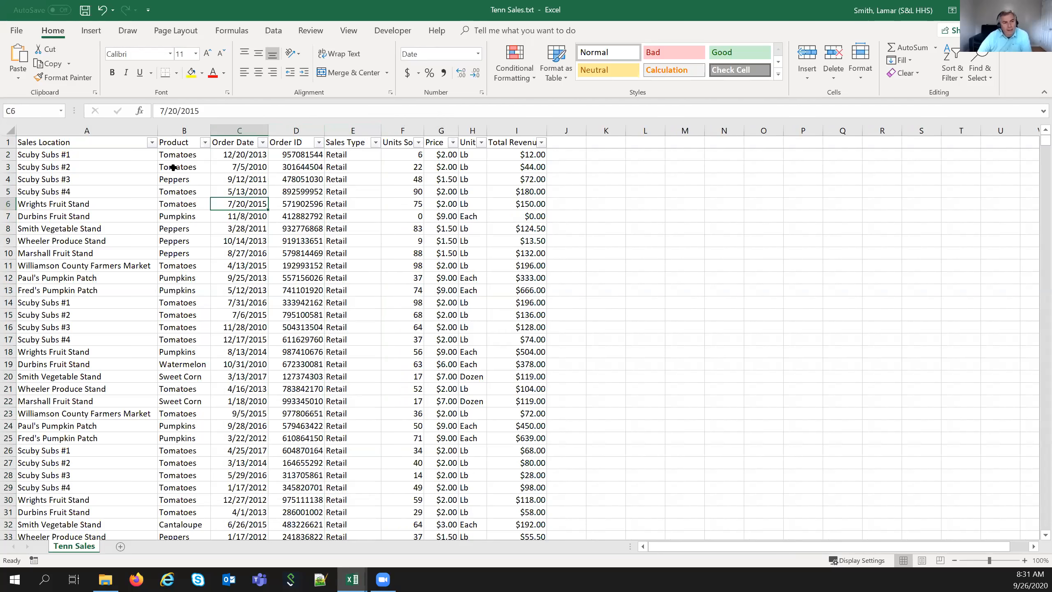
{"action": "left_click", "coordinate": [188, 378]}
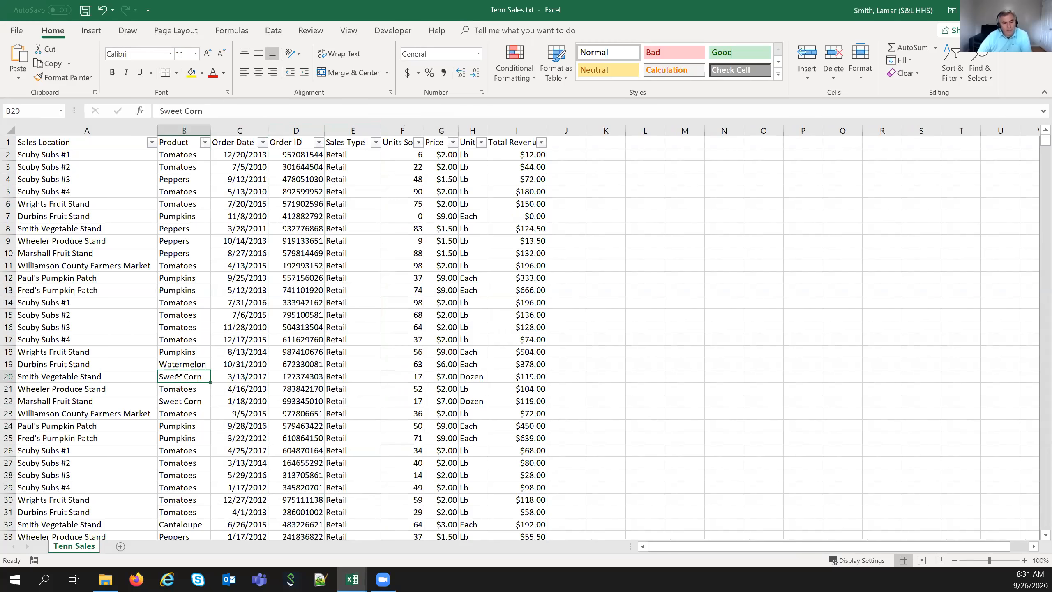
- Set the Product filter to Sweet Corn only and scroll through the matching rows
{"action": "left_click", "coordinate": [205, 142]}
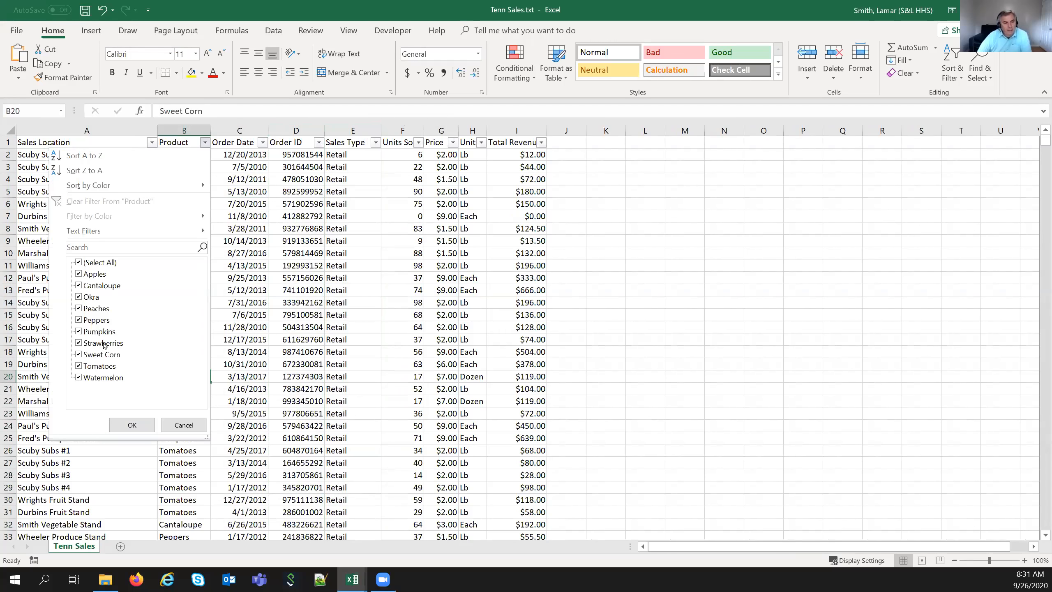
{"action": "left_click", "coordinate": [89, 265]}
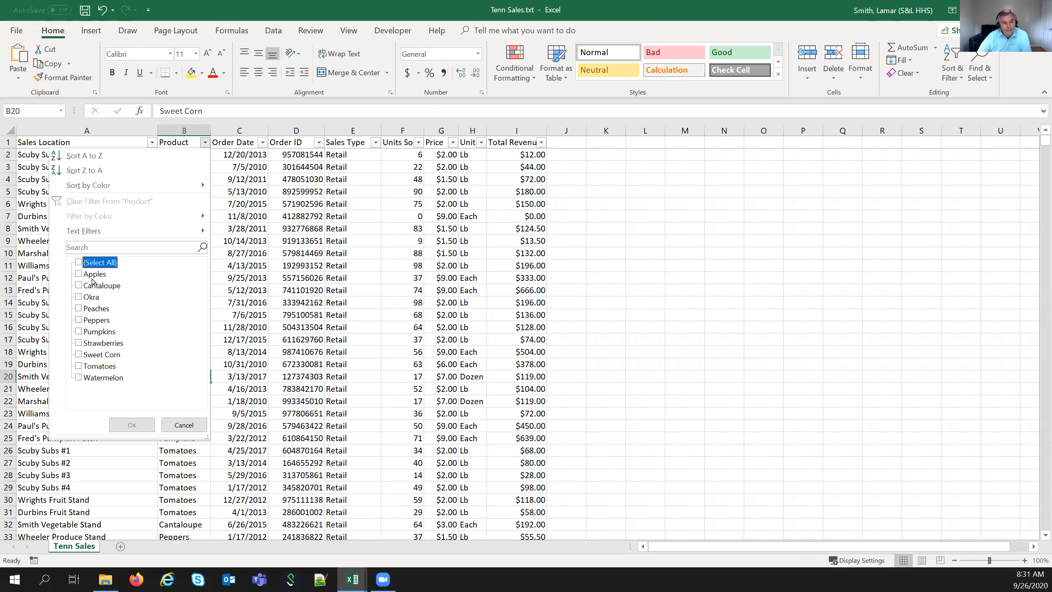
{"action": "left_click", "coordinate": [79, 355]}
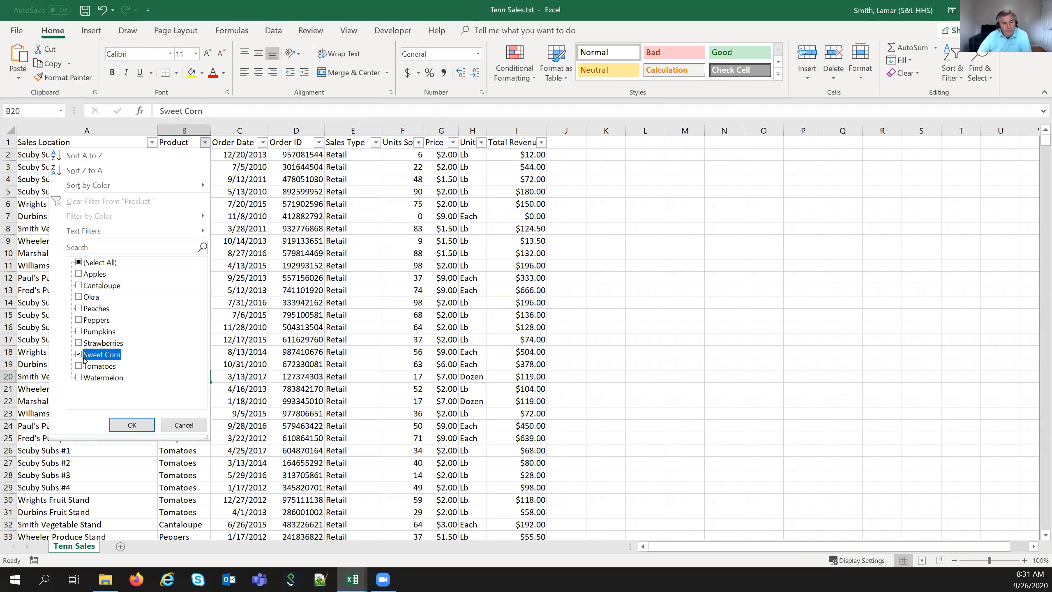
{"action": "left_click", "coordinate": [132, 425]}
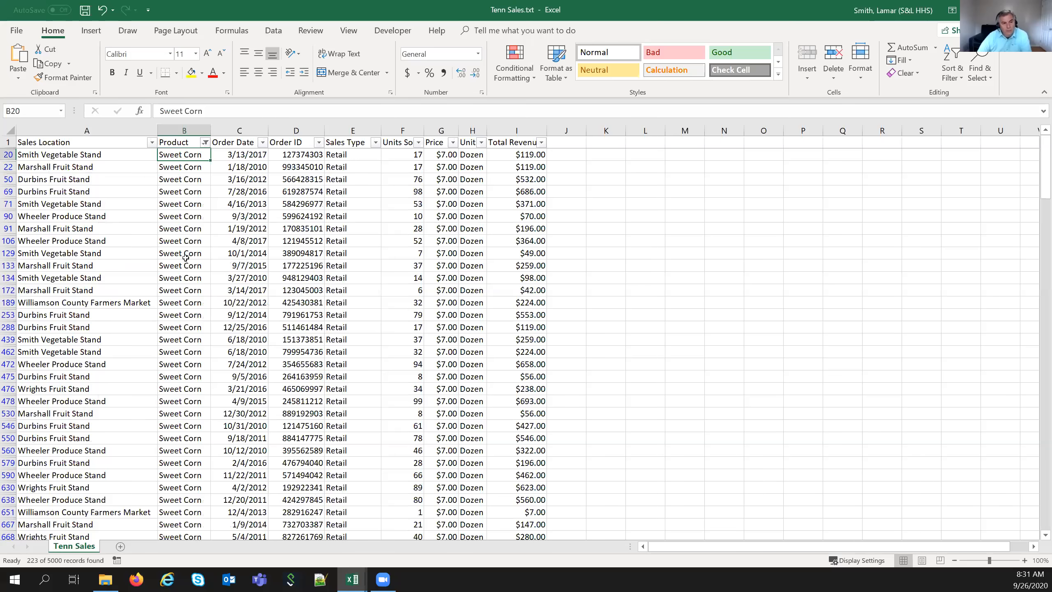
{"action": "scroll", "coordinate": [186, 261], "scroll_direction": "down", "scroll_amount": 4}
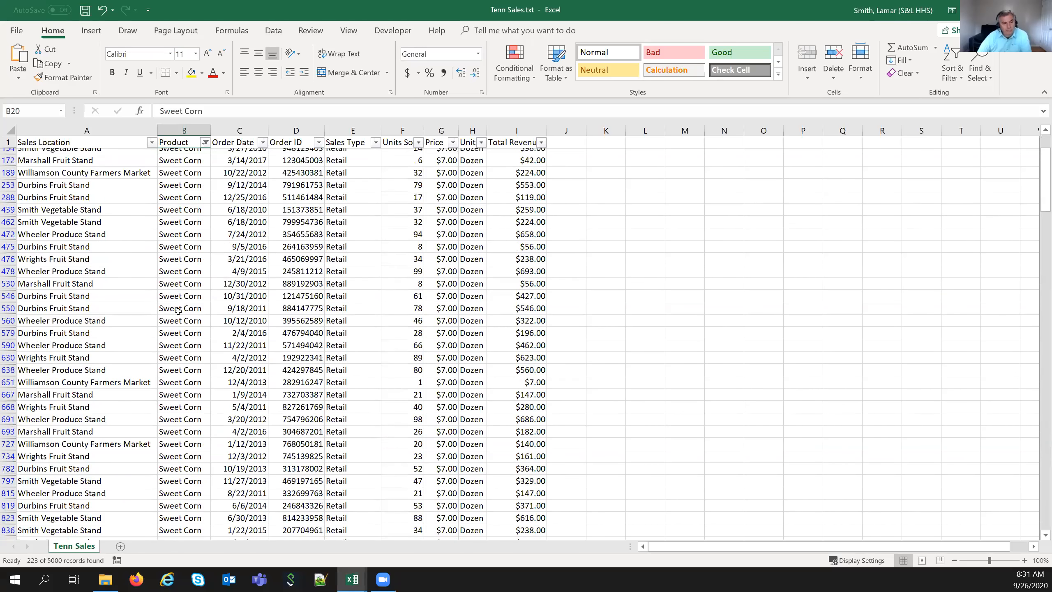
{"action": "scroll", "coordinate": [178, 311], "scroll_direction": "down", "scroll_amount": 3}
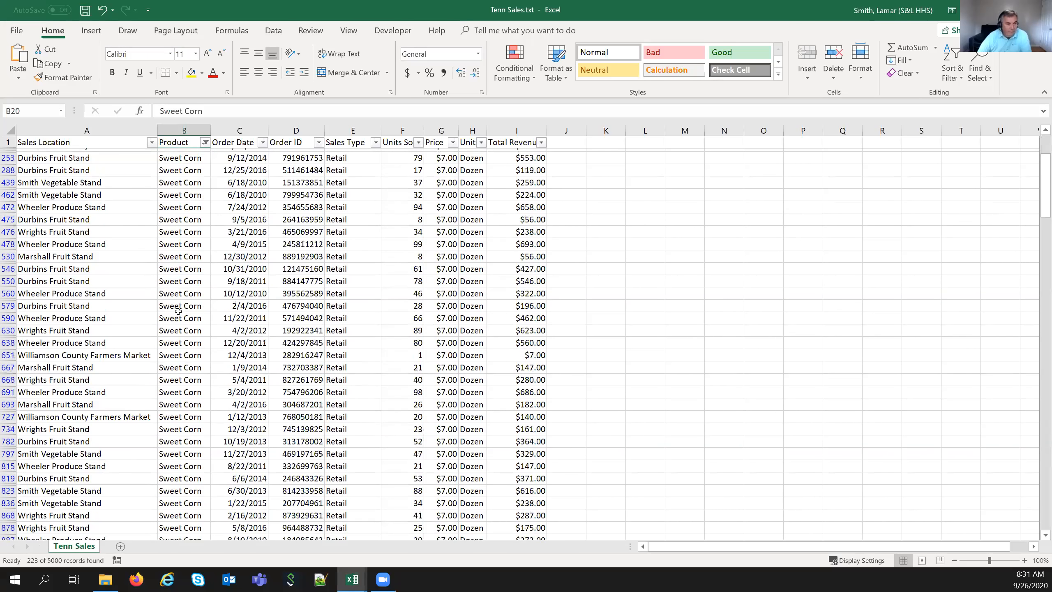
{"action": "scroll", "coordinate": [140, 160], "scroll_direction": "up", "scroll_amount": 6}
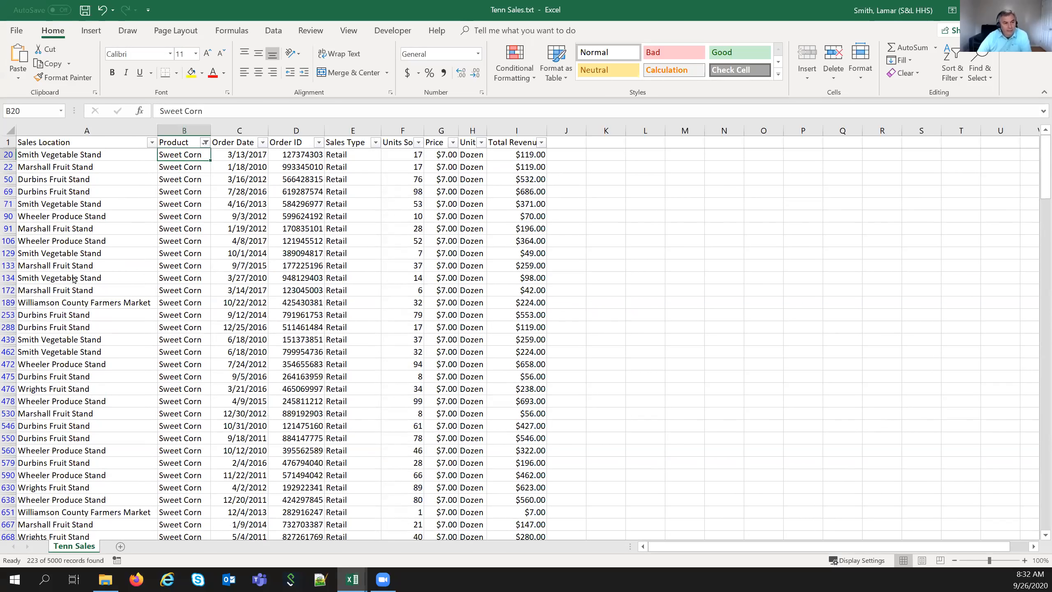
- Filter Sales Location to Marshall Fruit Stand and Wheeler Produce Stand only
{"action": "left_click", "coordinate": [152, 142]}
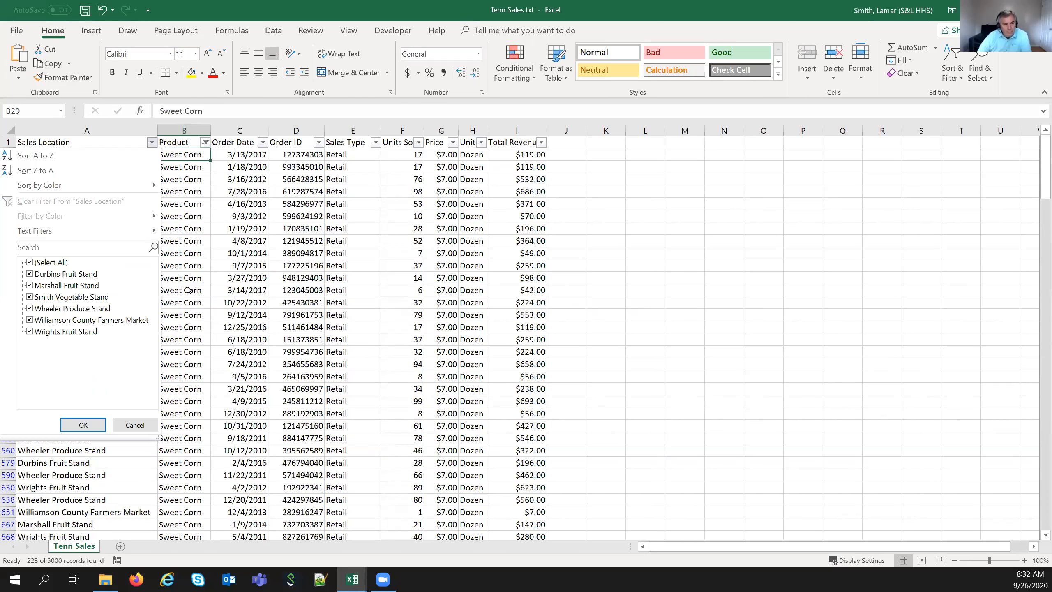
{"action": "left_click", "coordinate": [30, 263]}
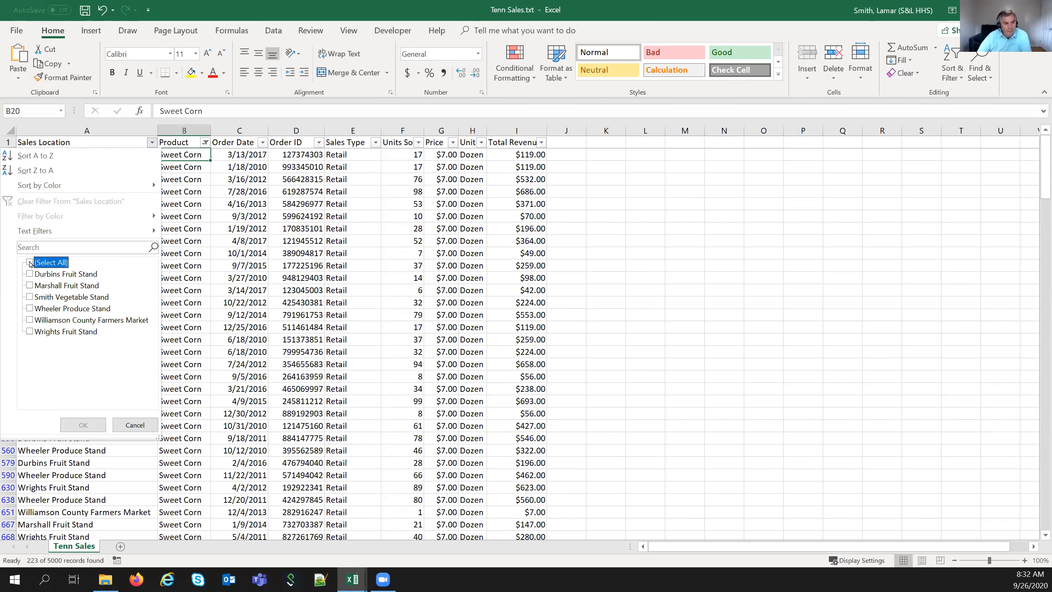
{"action": "left_click", "coordinate": [30, 286]}
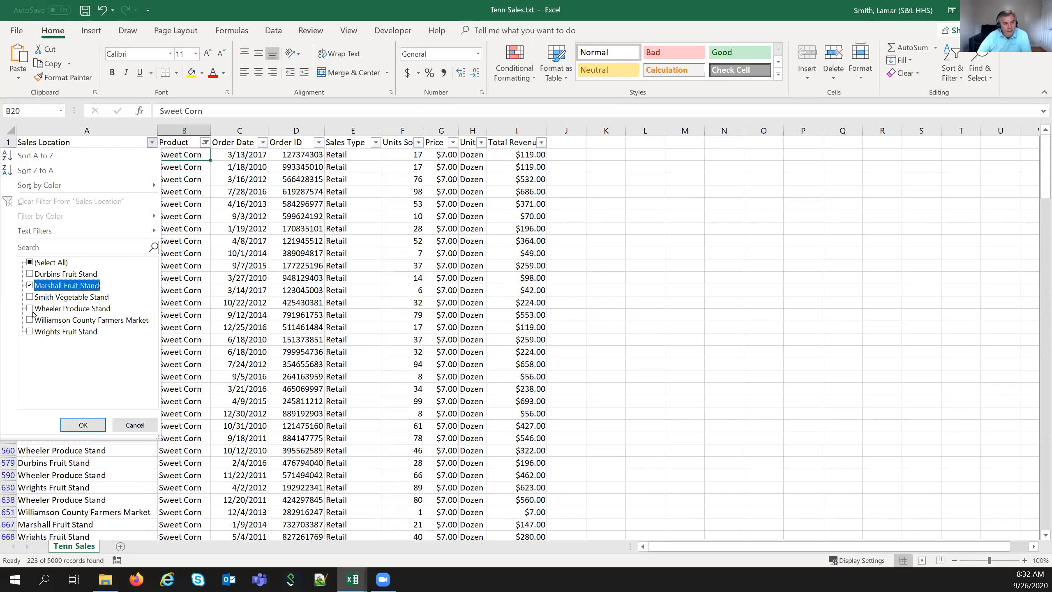
{"action": "left_click", "coordinate": [31, 309]}
{"action": "left_click", "coordinate": [79, 424]}
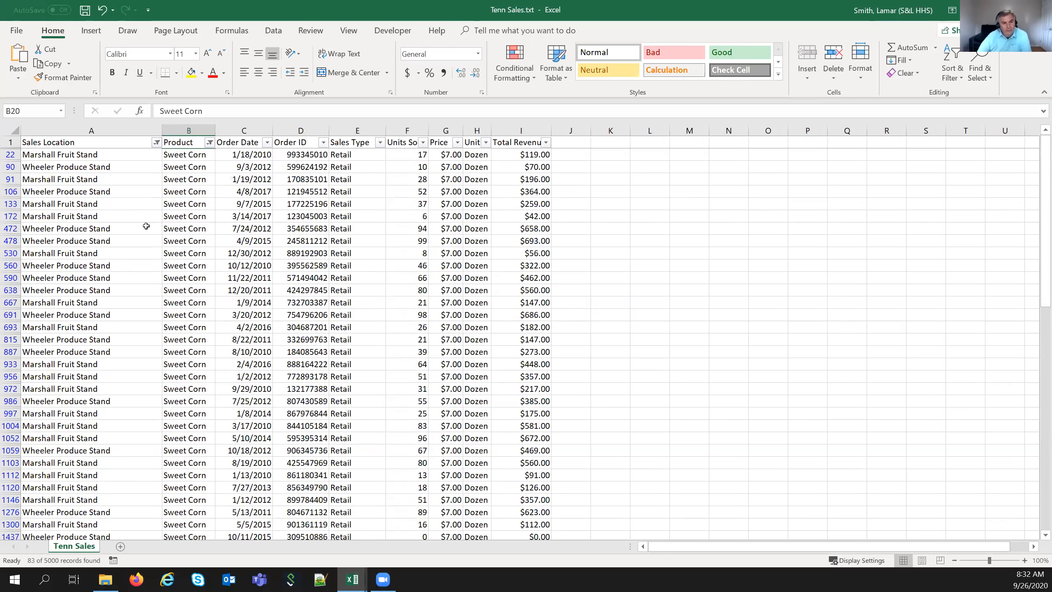
- Reset both the Sales Location and Product filters to (Select All)
{"action": "left_click", "coordinate": [156, 142]}
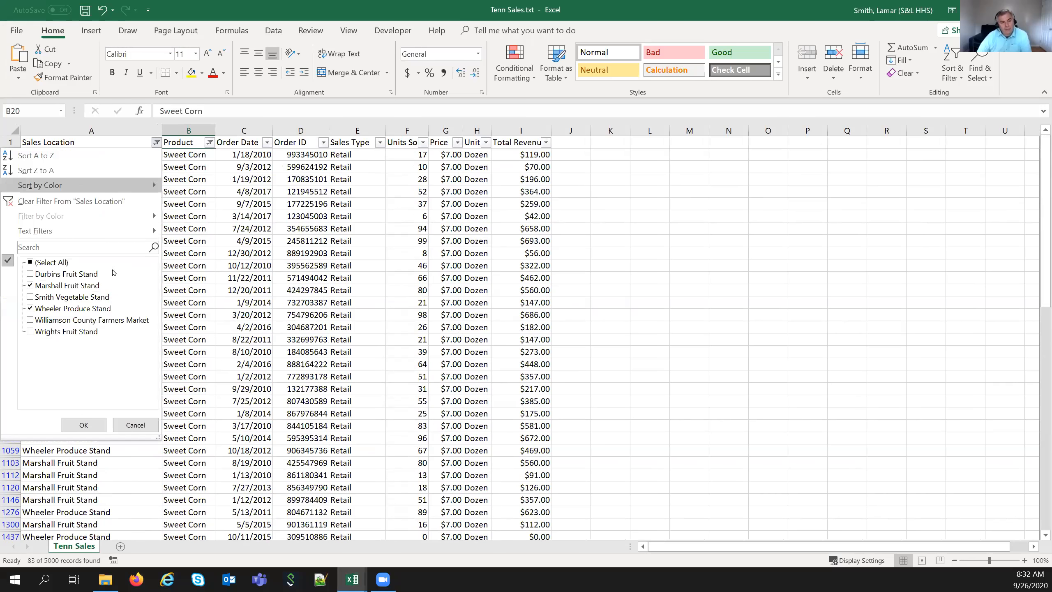
{"action": "left_click", "coordinate": [132, 425]}
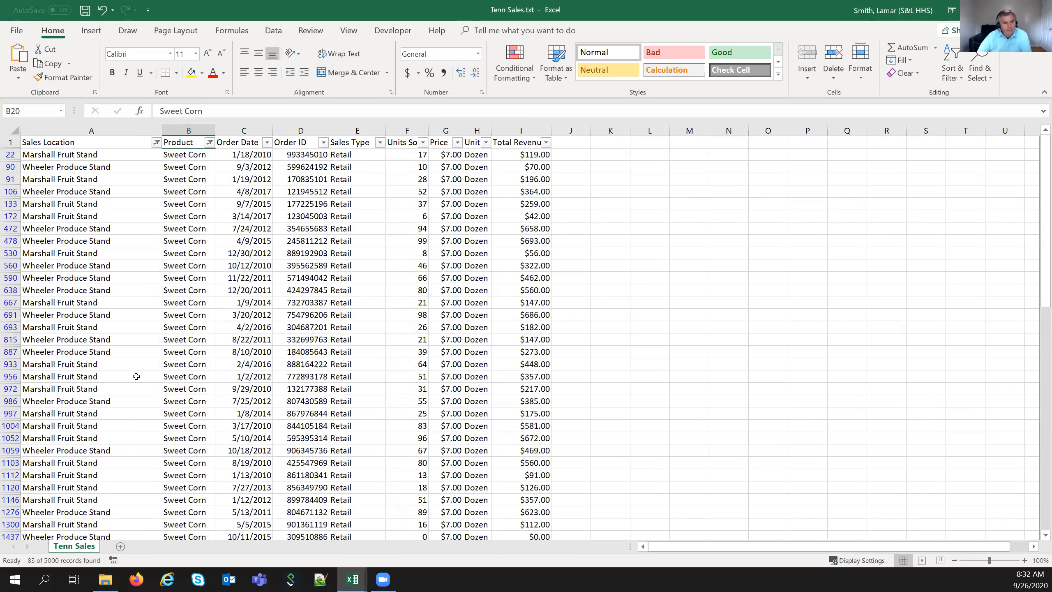
{"action": "left_click", "coordinate": [156, 142]}
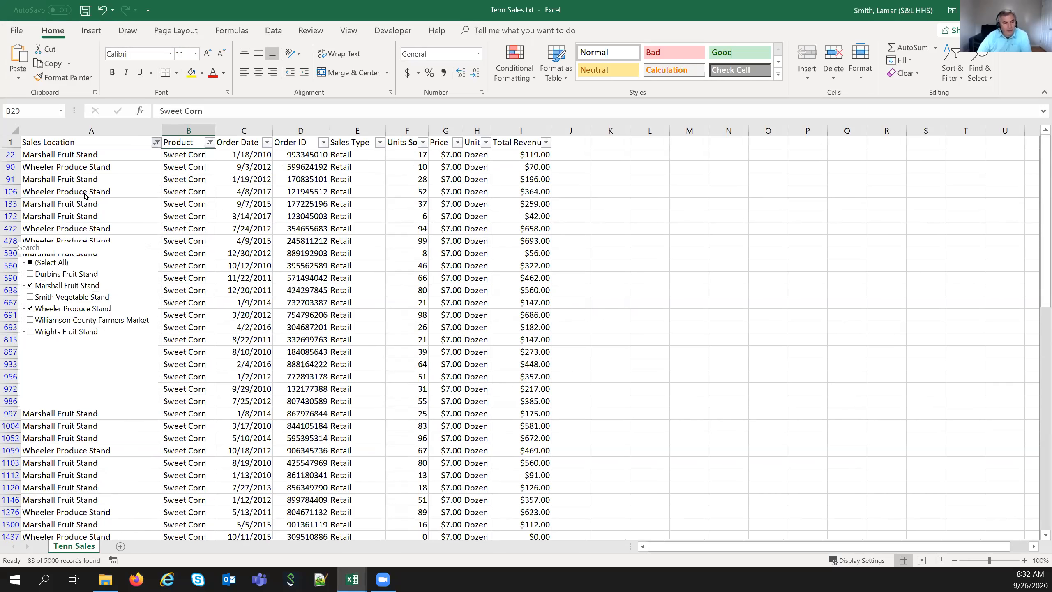
{"action": "left_click", "coordinate": [30, 262]}
{"action": "left_click", "coordinate": [83, 425]}
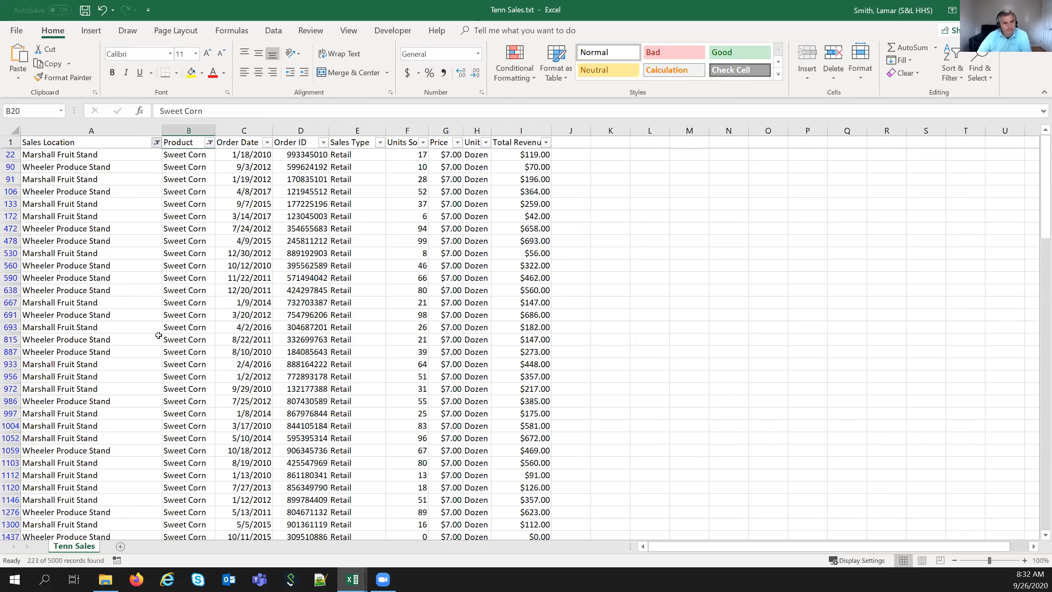
{"action": "left_click", "coordinate": [205, 142]}
{"action": "left_click", "coordinate": [112, 262]}
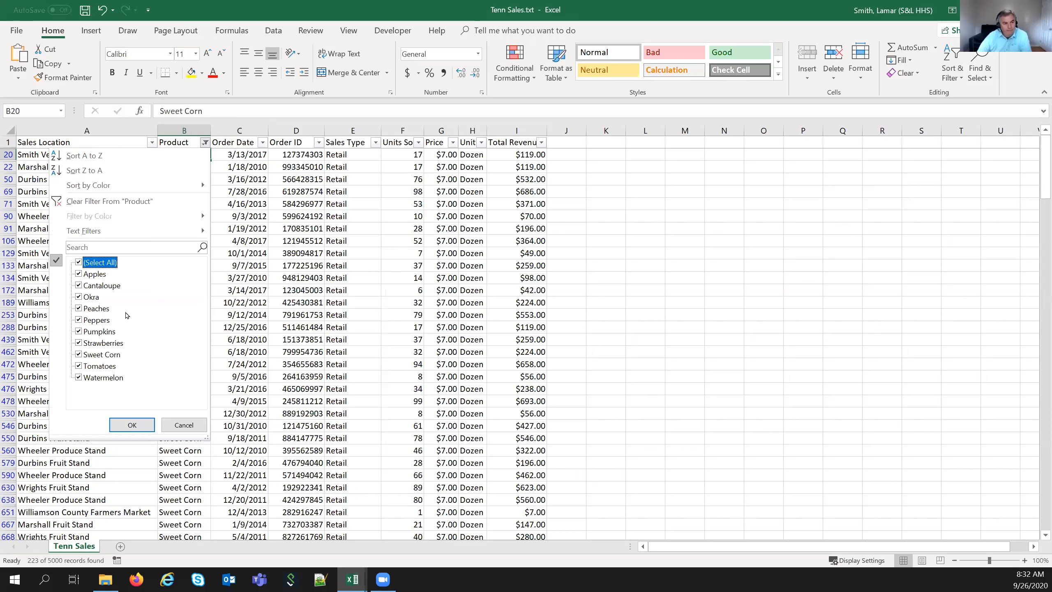
{"action": "left_click", "coordinate": [143, 429]}
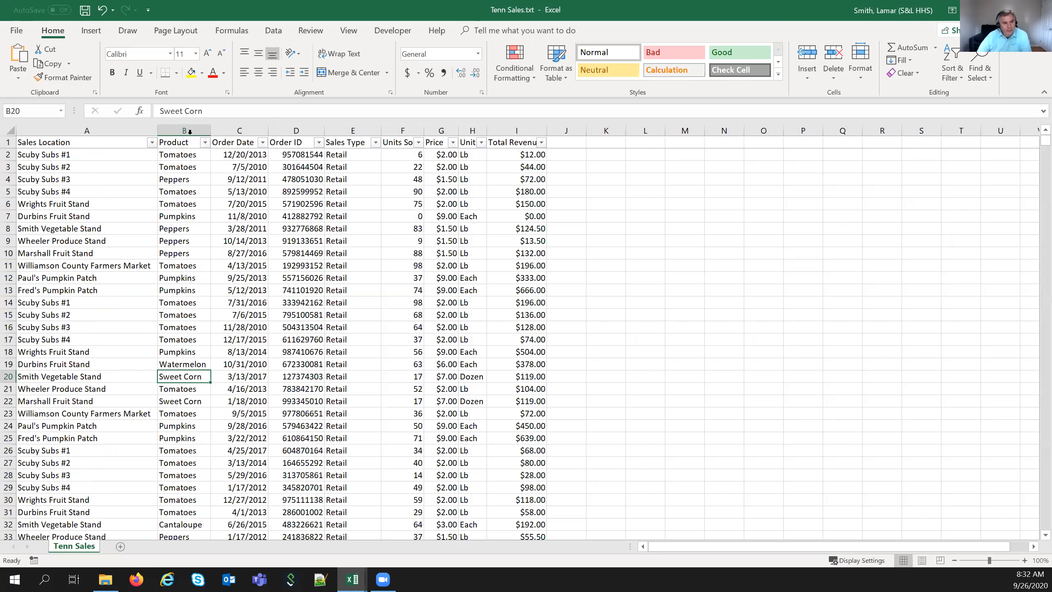
{"action": "left_click", "coordinate": [205, 143]}
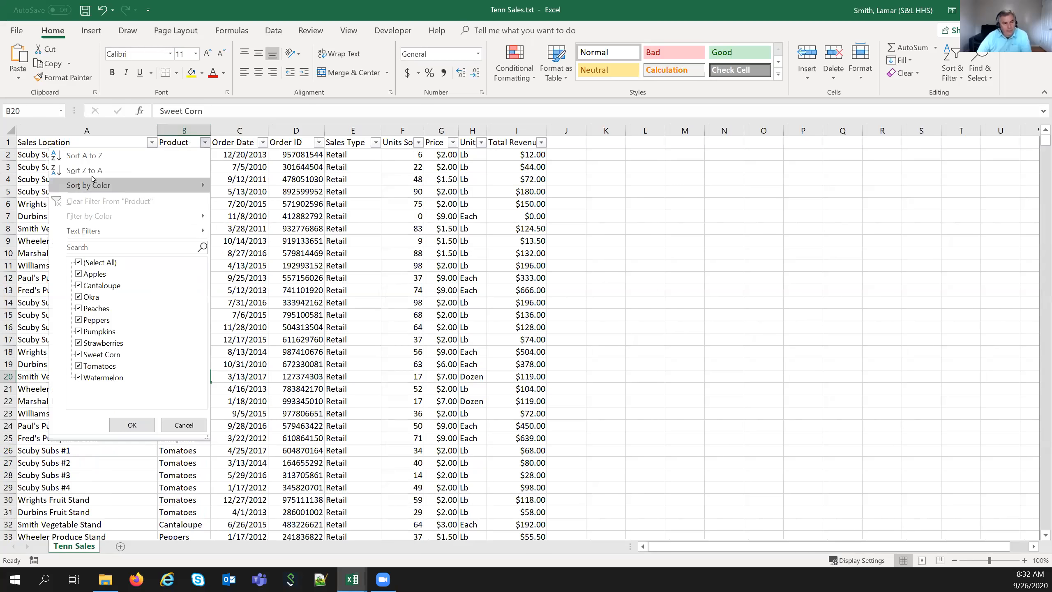
{"action": "left_click", "coordinate": [94, 155]}
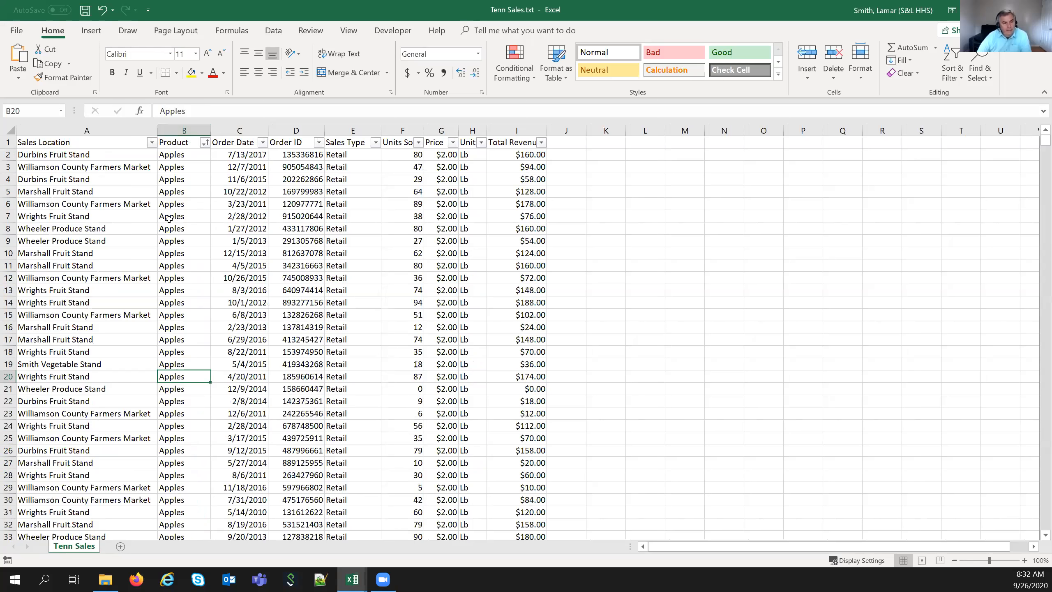
{"action": "scroll", "coordinate": [174, 211], "scroll_direction": "down", "scroll_amount": 11}
{"action": "scroll", "coordinate": [174, 211], "scroll_direction": "down", "scroll_amount": 20}
{"action": "scroll", "coordinate": [158, 320], "scroll_direction": "down", "scroll_amount": 20}
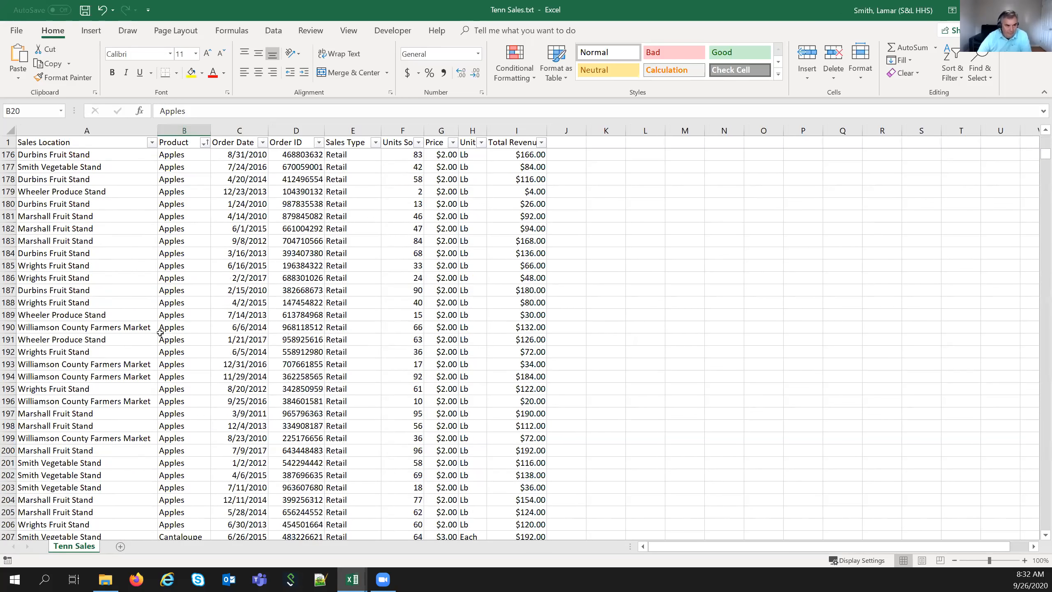
{"action": "scroll", "coordinate": [160, 332], "scroll_direction": "down", "scroll_amount": 9}
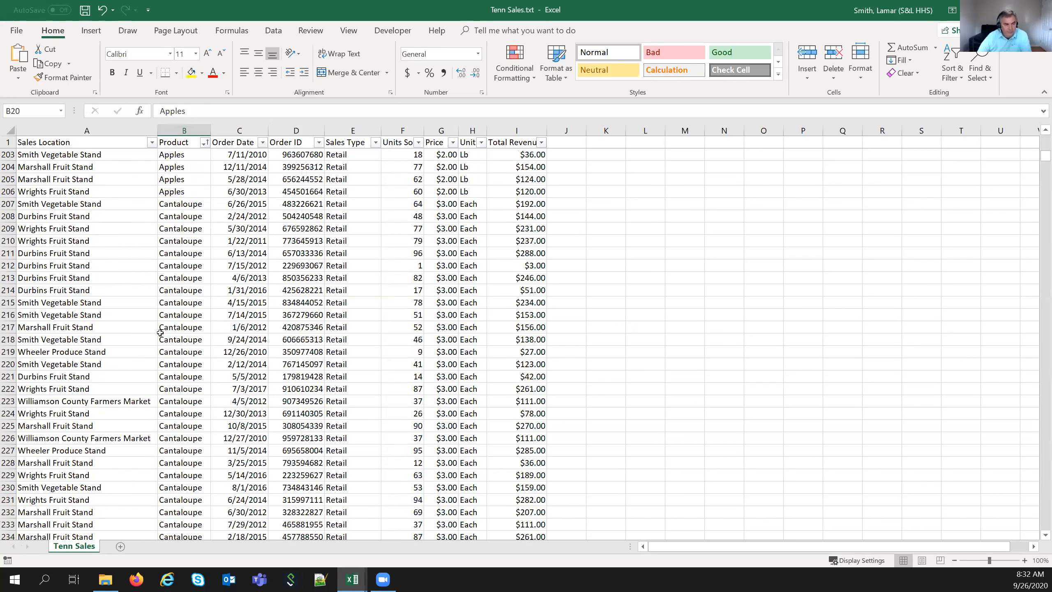
{"action": "scroll", "coordinate": [160, 333], "scroll_direction": "down", "scroll_amount": 18}
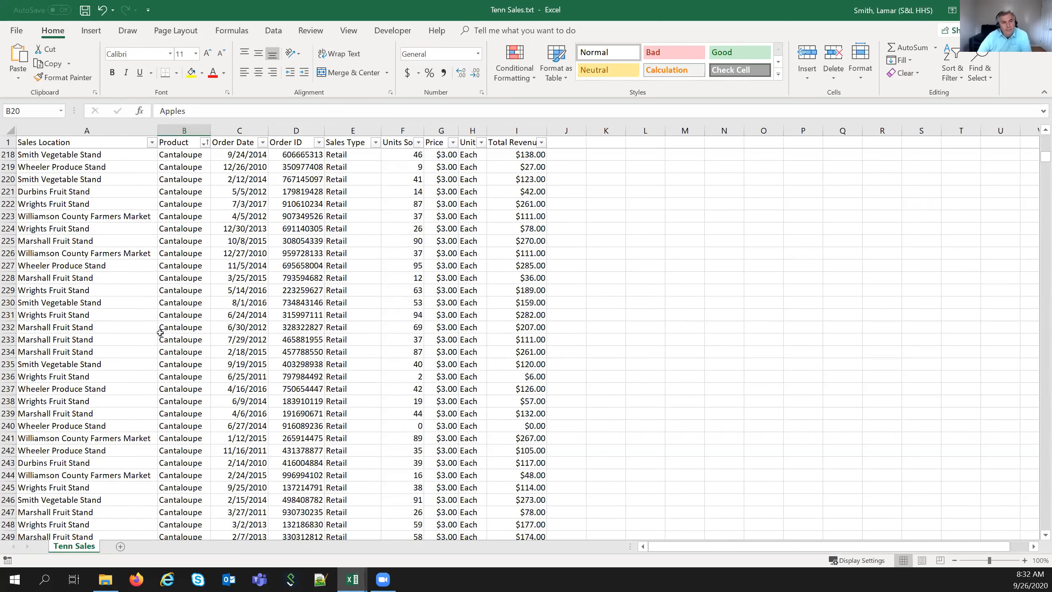
{"action": "scroll", "coordinate": [203, 142], "scroll_direction": "up", "scroll_amount": 20}
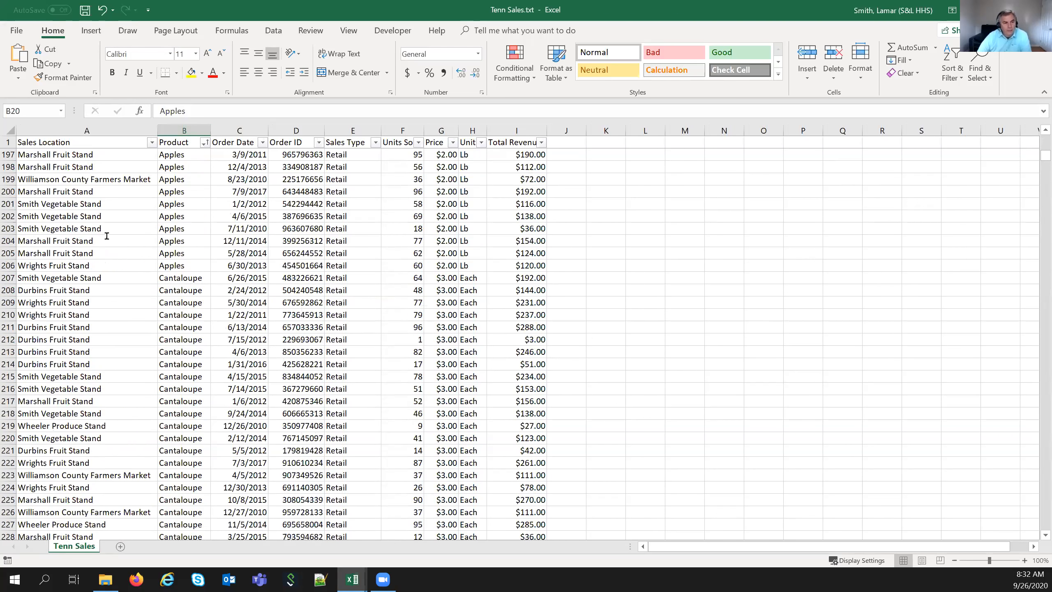
{"action": "left_click", "coordinate": [204, 142]}
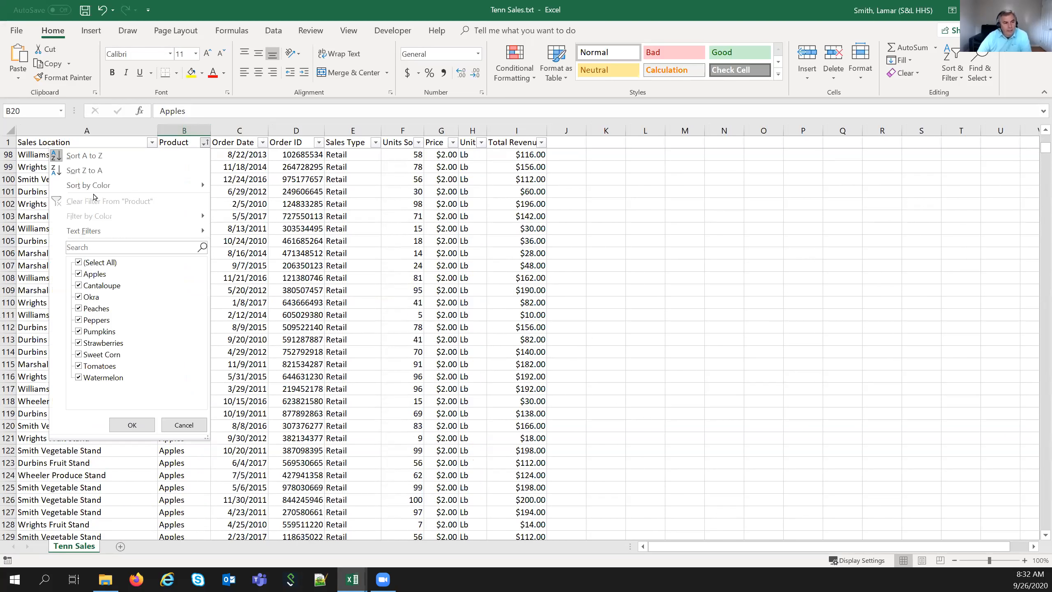
{"action": "left_click", "coordinate": [105, 12]}
{"action": "key", "text": "ctrl+z"}
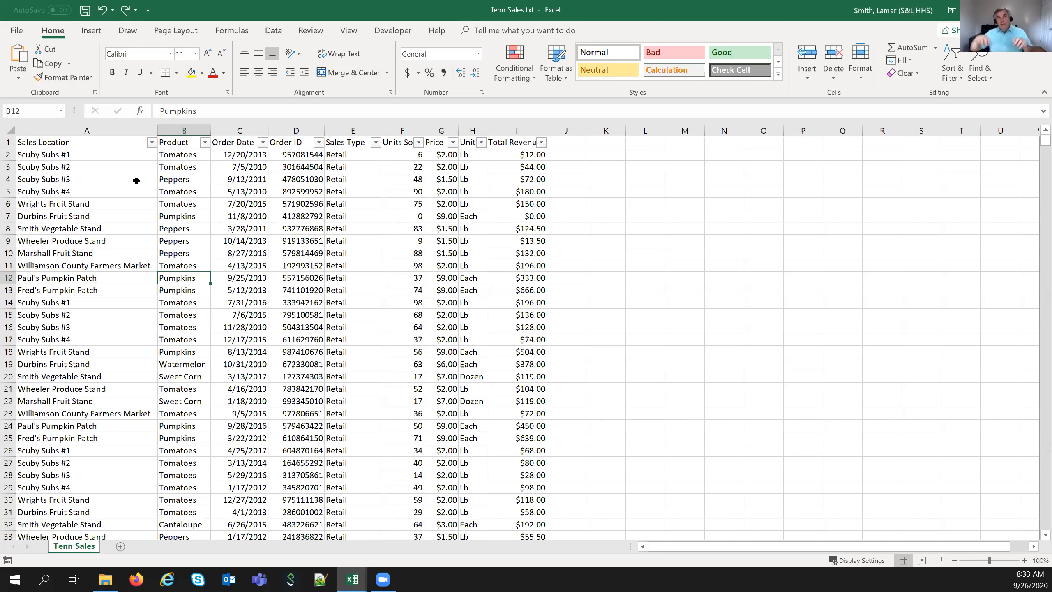
- Check the Sales Location and Product filter menus, closing them without changes
{"action": "left_click", "coordinate": [153, 143]}
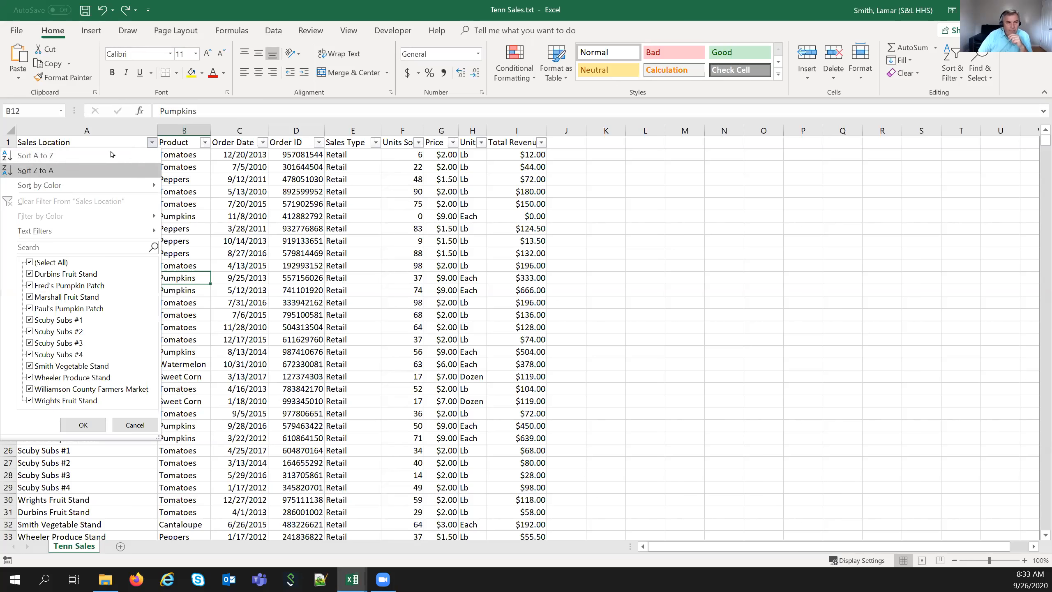
{"action": "left_click", "coordinate": [185, 159]}
{"action": "left_click", "coordinate": [205, 142]}
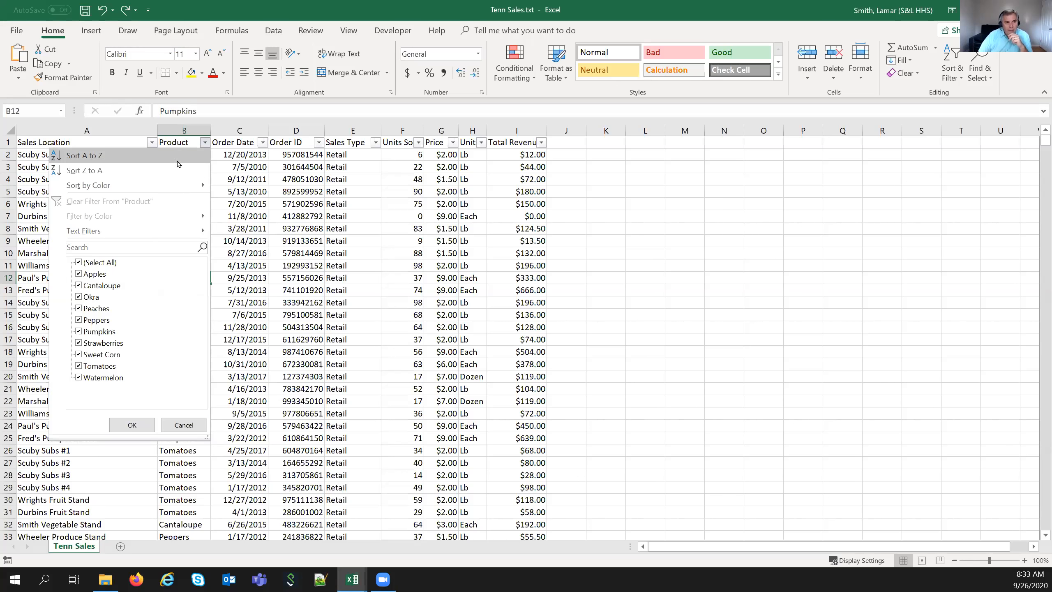
{"action": "left_click", "coordinate": [246, 182]}
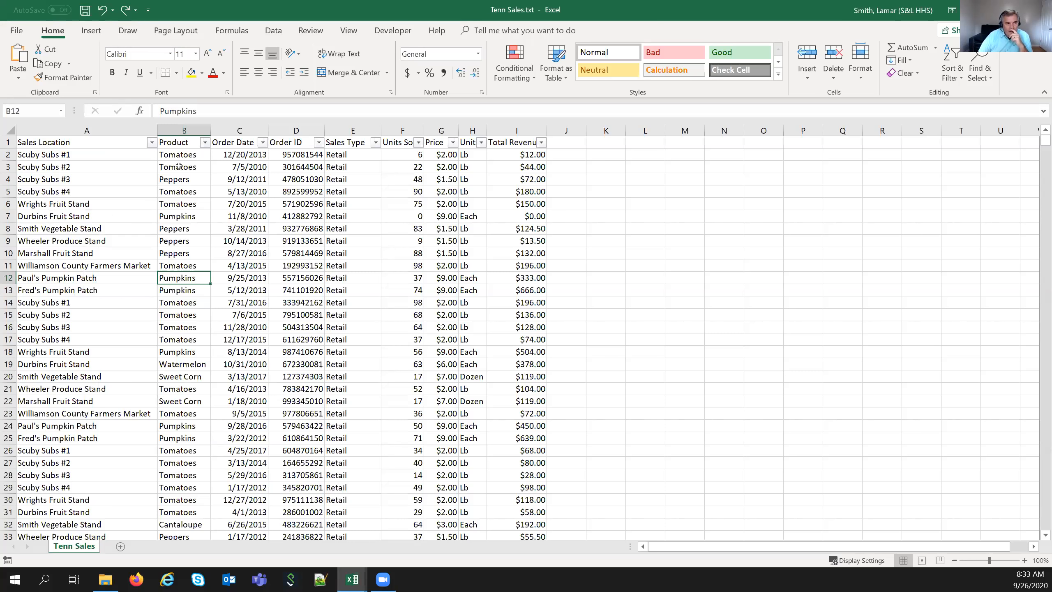
- Select columns A through I, then the entire sheet via the select-all corner
{"action": "left_click_drag", "start_coordinate": [113, 127], "coordinate": [511, 119]}
{"action": "left_click", "coordinate": [472, 228]}
{"action": "left_click", "coordinate": [133, 151]}
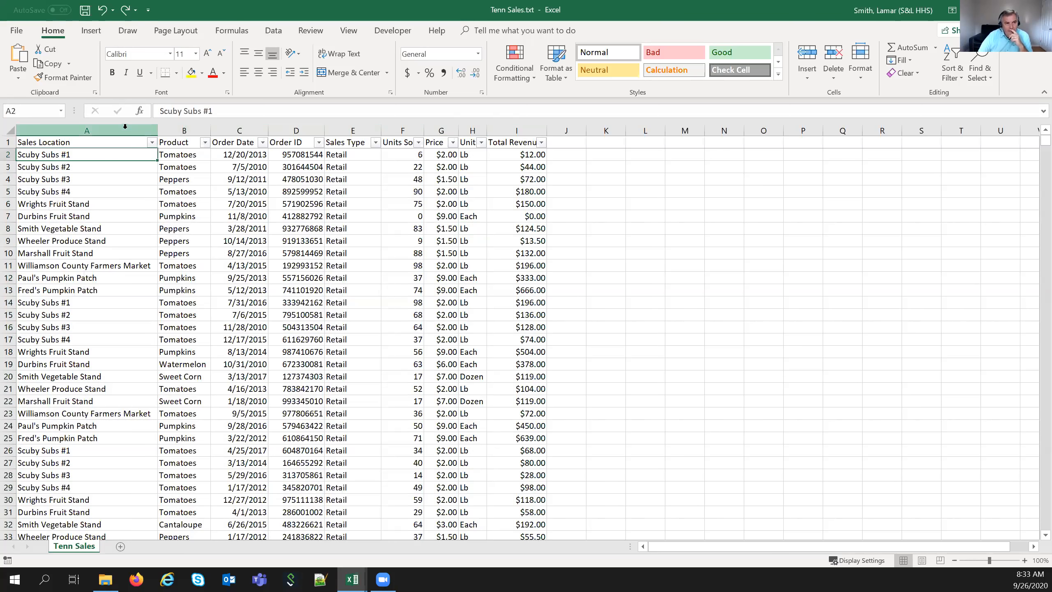
{"action": "left_click", "coordinate": [125, 128]}
{"action": "left_click_drag", "start_coordinate": [460, 127], "coordinate": [543, 127]}
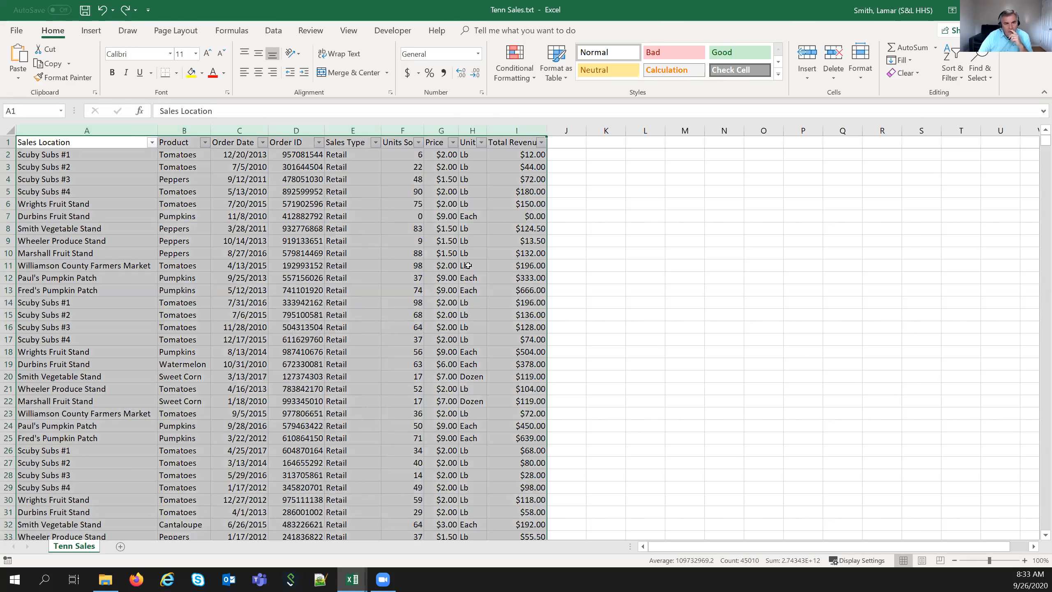
{"action": "left_click", "coordinate": [468, 265]}
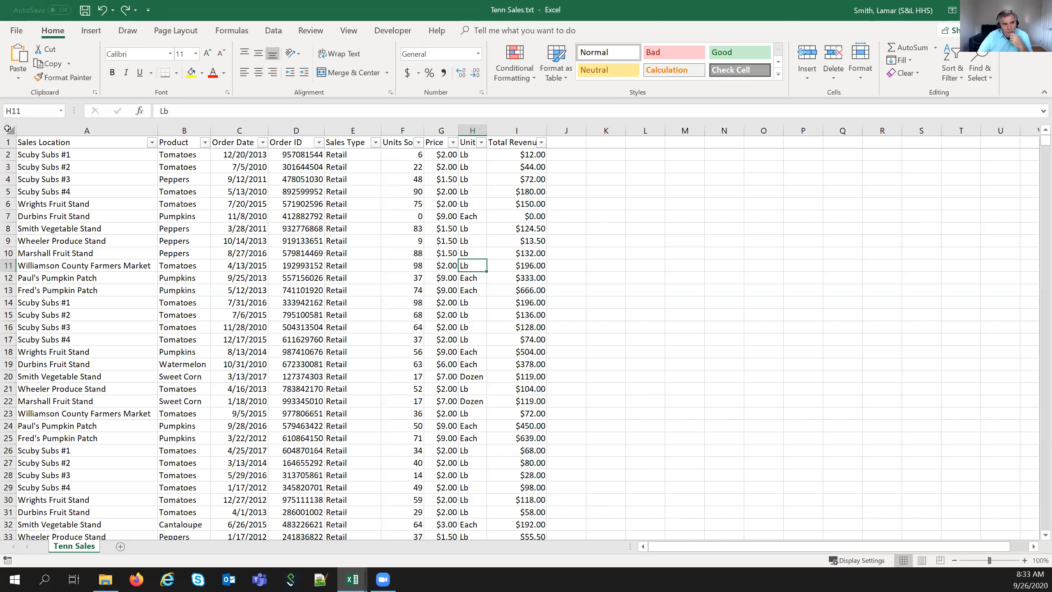
{"action": "left_click", "coordinate": [8, 129]}
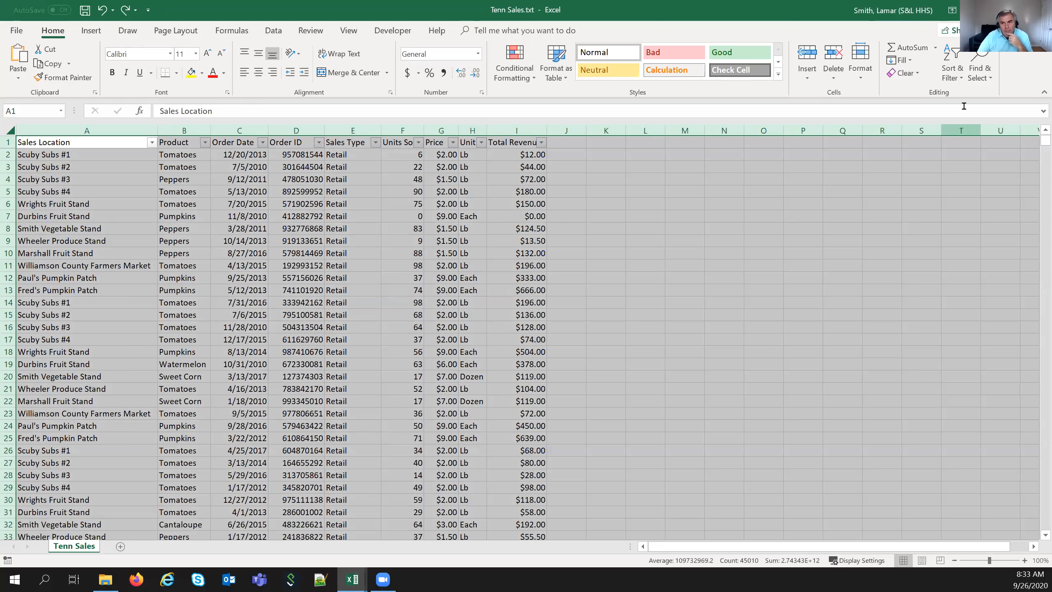
- Custom-sort the Tenn Sales rows A to Z by Sales Location, then by Product
{"action": "left_click", "coordinate": [961, 78]}
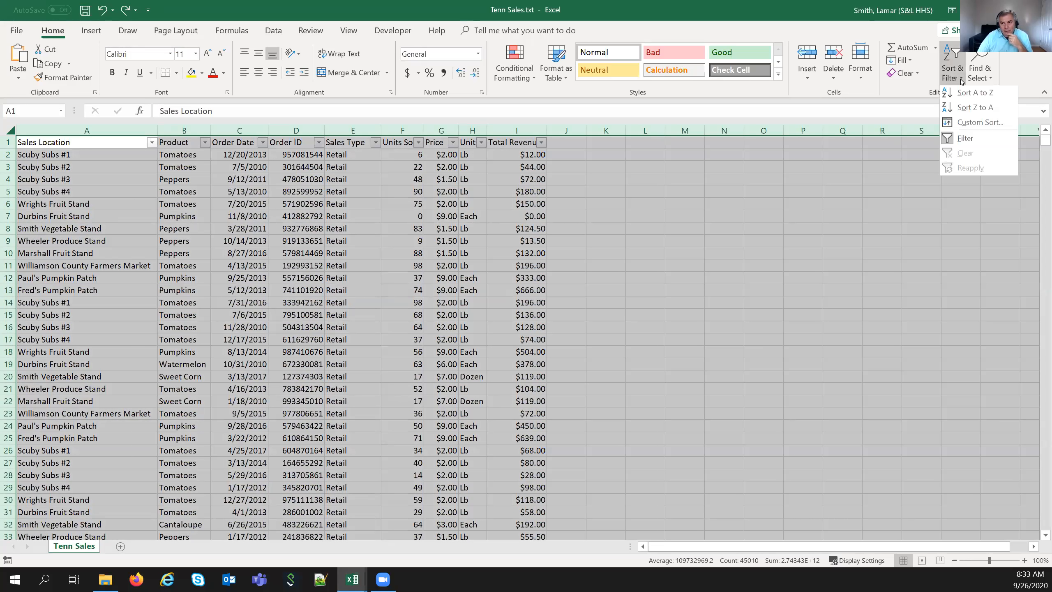
{"action": "left_click", "coordinate": [969, 123]}
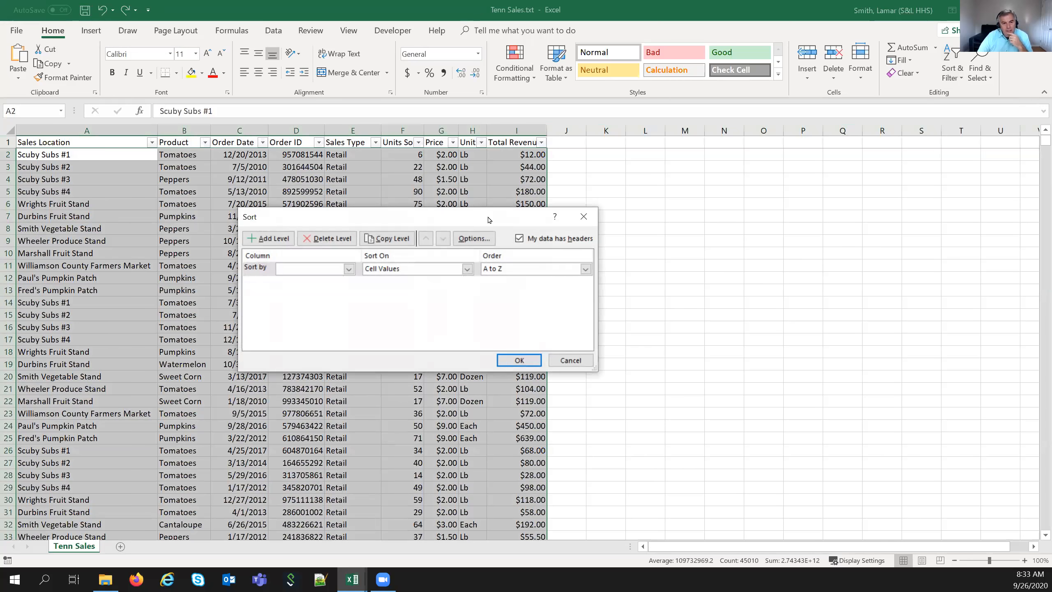
{"action": "left_click_drag", "start_coordinate": [483, 219], "coordinate": [593, 183]}
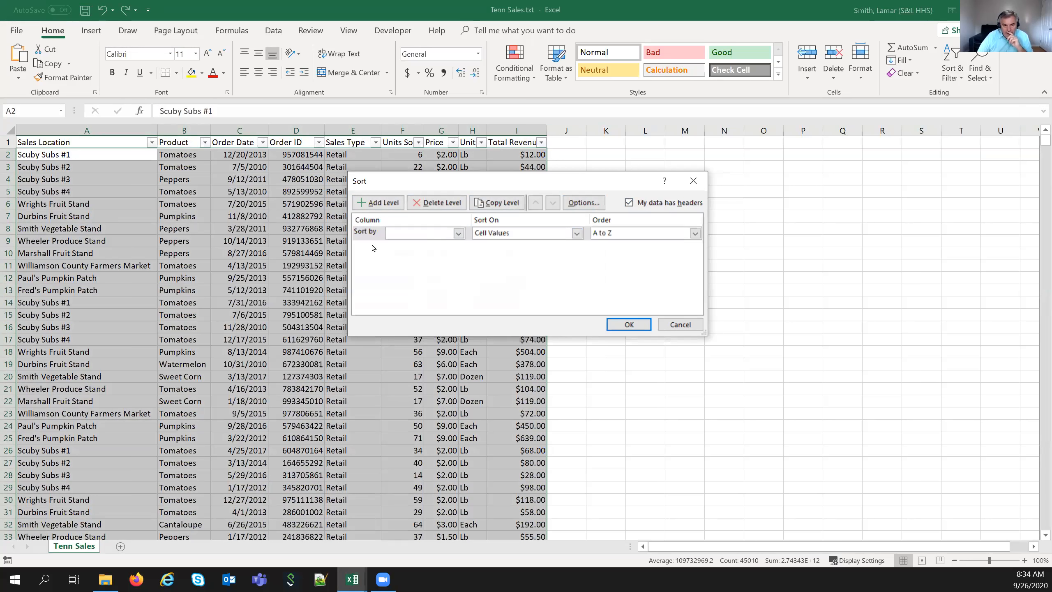
{"action": "left_click", "coordinate": [459, 233]}
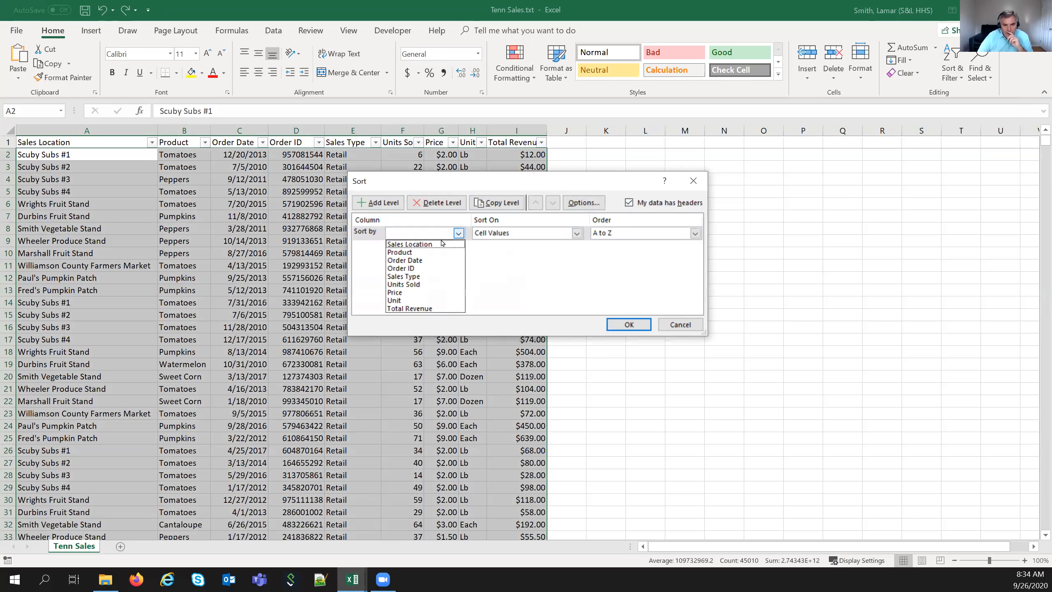
{"action": "left_click", "coordinate": [420, 248]}
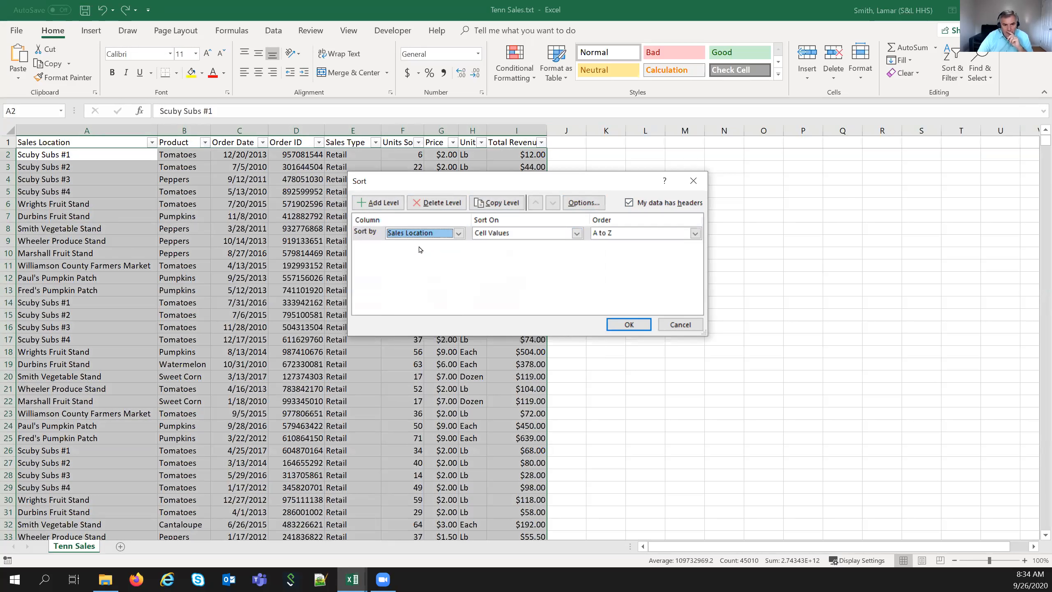
{"action": "left_click", "coordinate": [389, 204]}
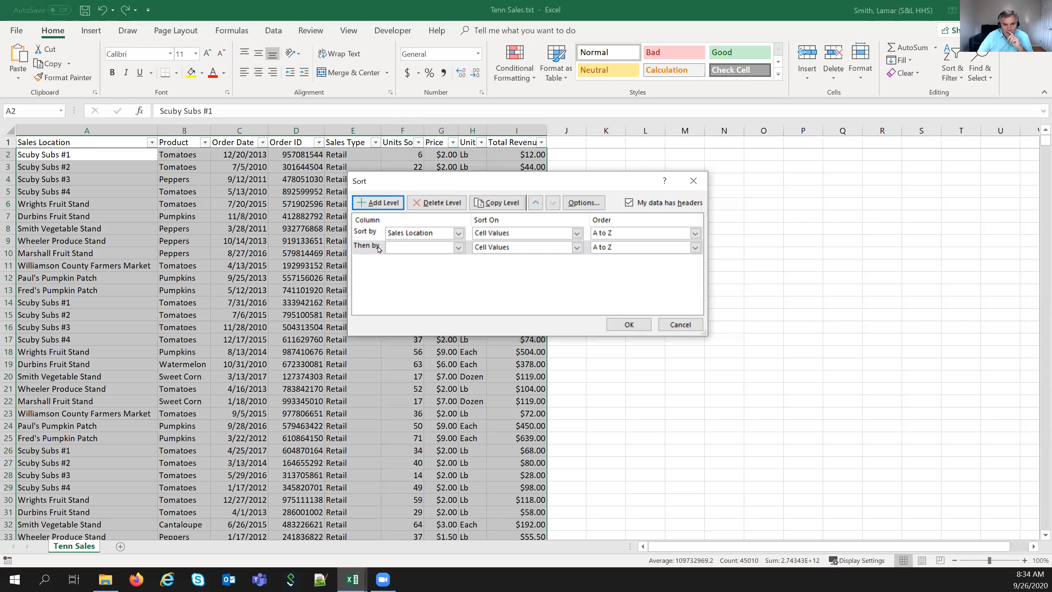
{"action": "left_click", "coordinate": [458, 247]}
{"action": "left_click", "coordinate": [418, 263]}
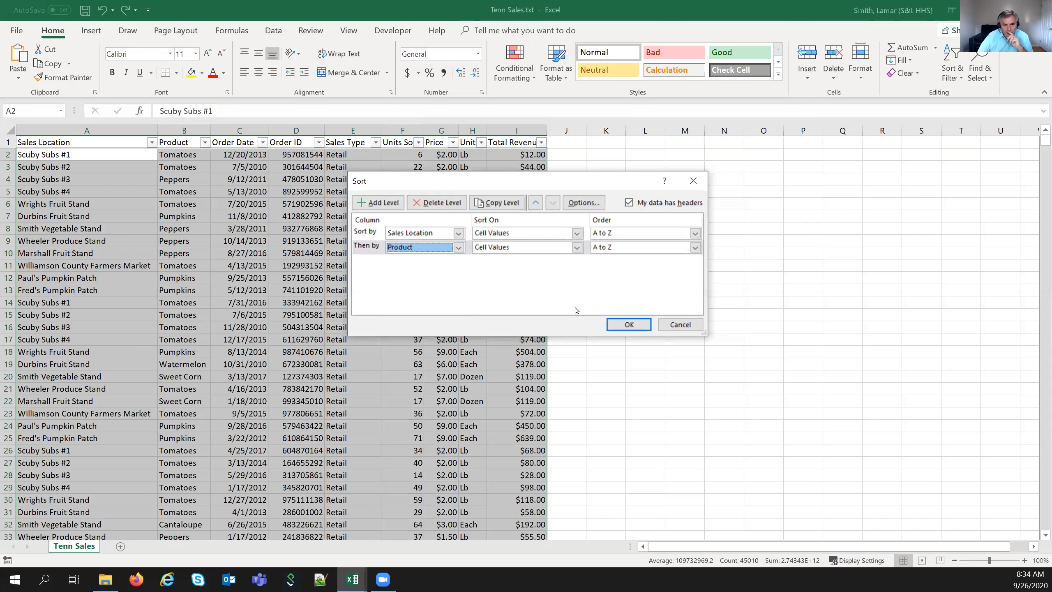
{"action": "left_click", "coordinate": [637, 326]}
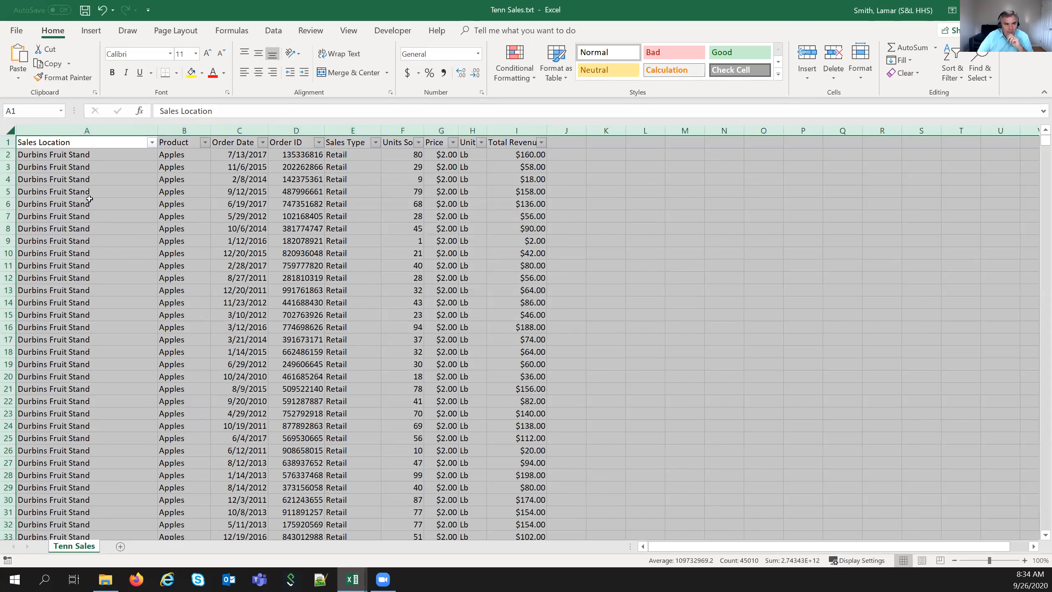
{"action": "left_click_drag", "start_coordinate": [101, 154], "coordinate": [101, 363]}
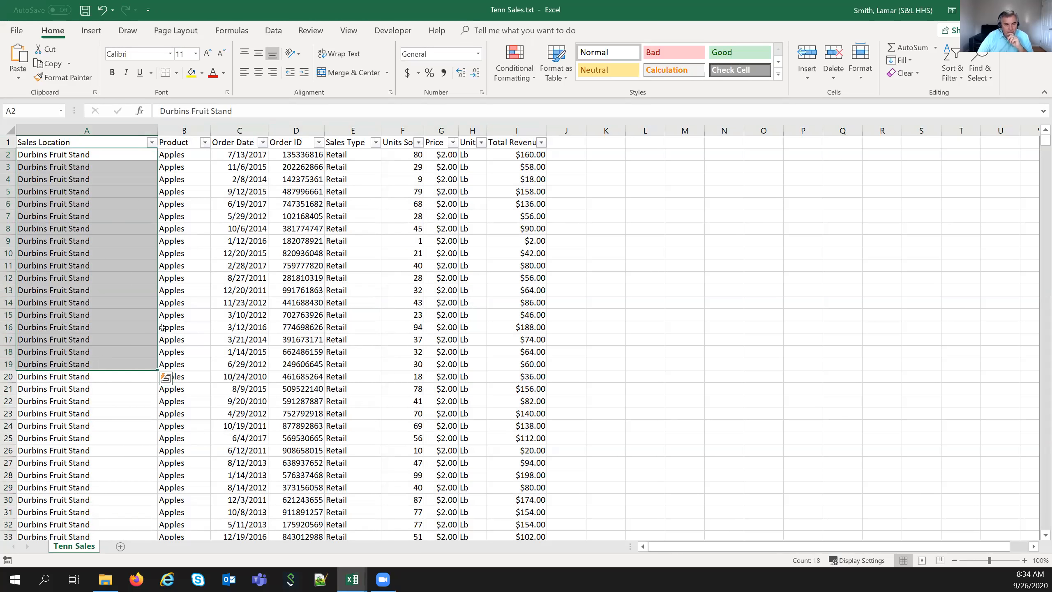
{"action": "scroll", "coordinate": [163, 329], "scroll_direction": "down", "scroll_amount": 3}
{"action": "scroll", "coordinate": [163, 328], "scroll_direction": "down", "scroll_amount": 7}
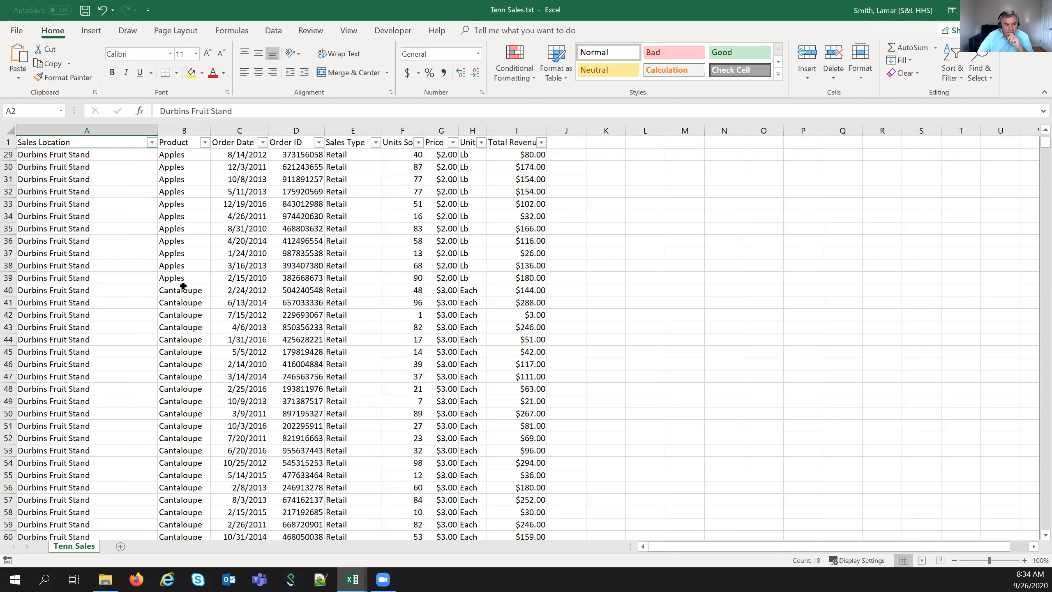
{"action": "left_click", "coordinate": [186, 278]}
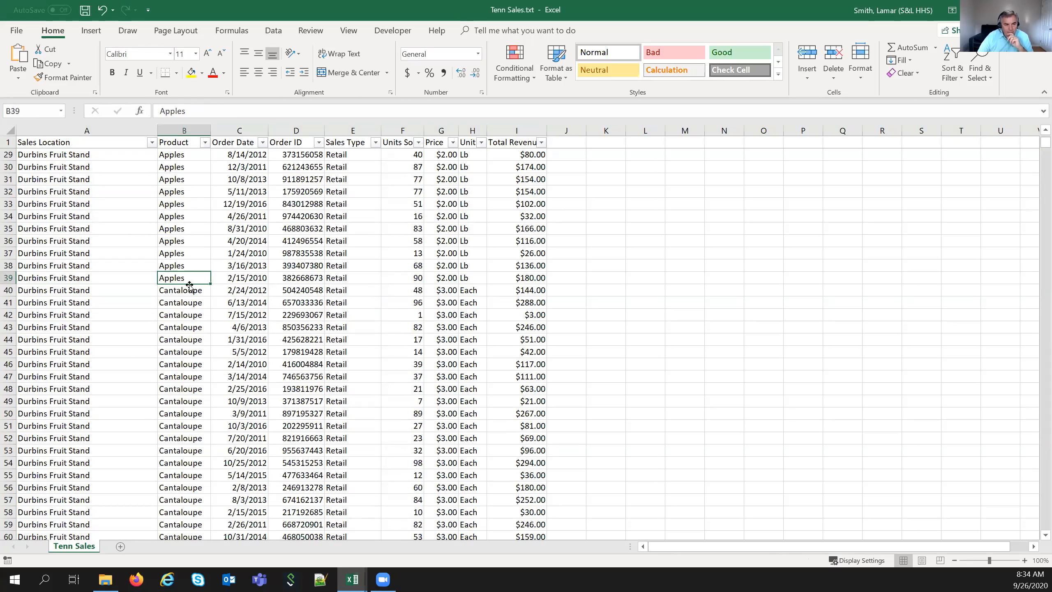
{"action": "scroll", "coordinate": [174, 364], "scroll_direction": "down", "scroll_amount": 10}
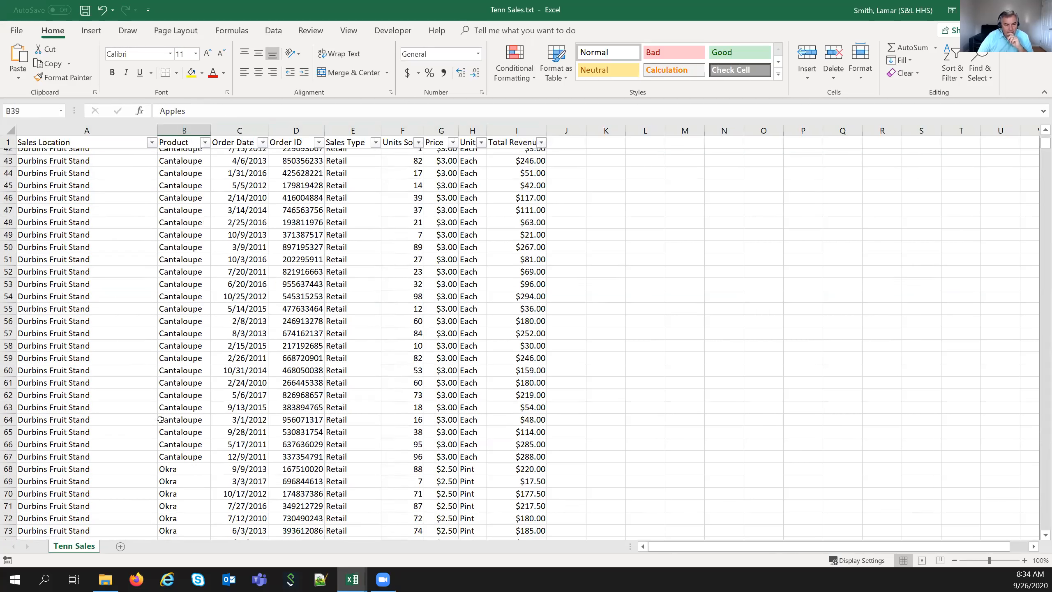
{"action": "left_click", "coordinate": [187, 267]}
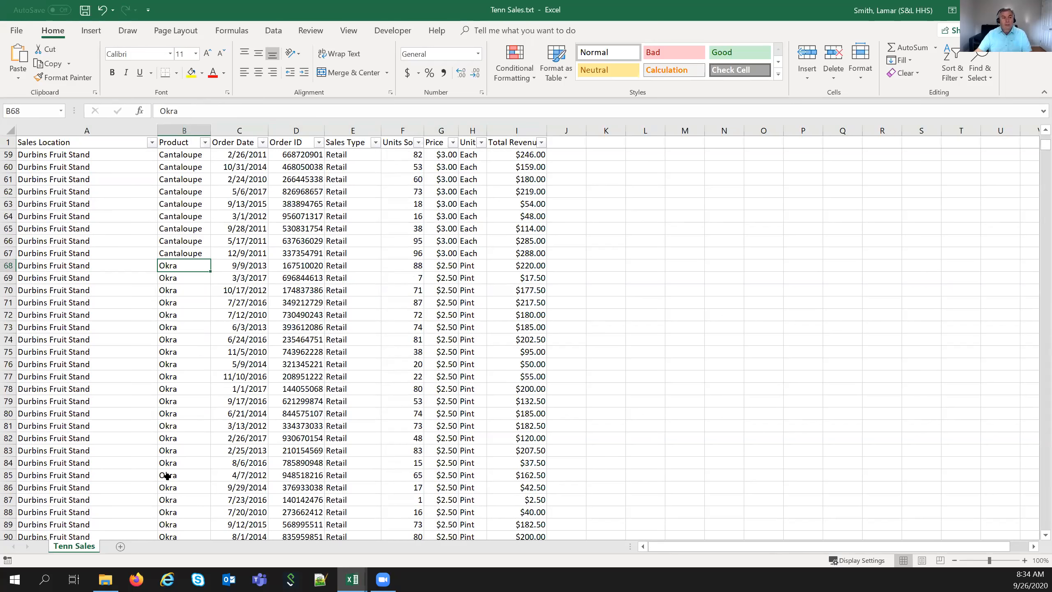
{"action": "scroll", "coordinate": [152, 389], "scroll_direction": "up", "scroll_amount": 18}
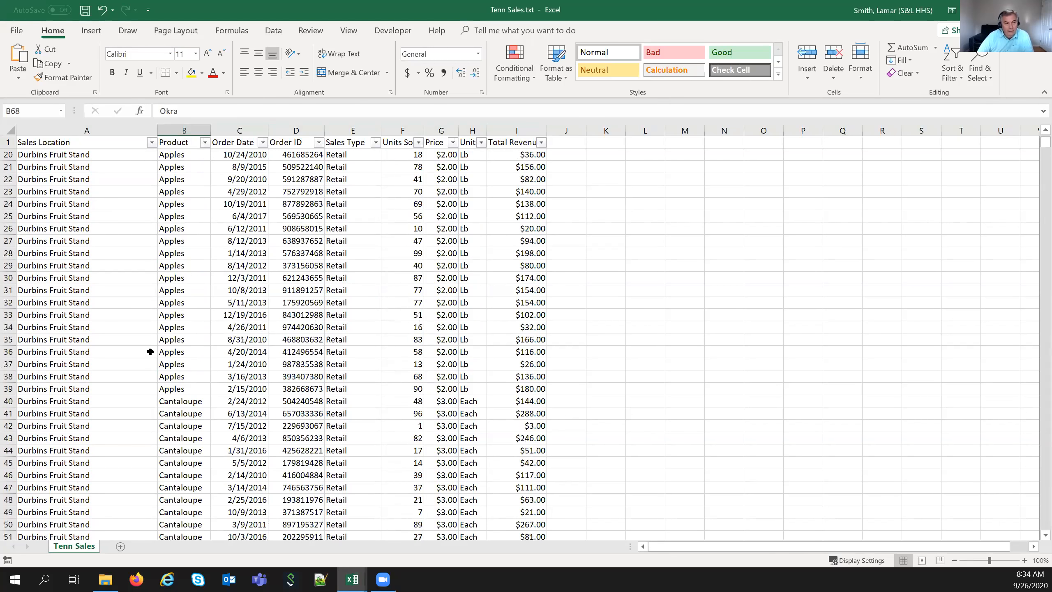
{"action": "scroll", "coordinate": [143, 253], "scroll_direction": "down", "scroll_amount": 20}
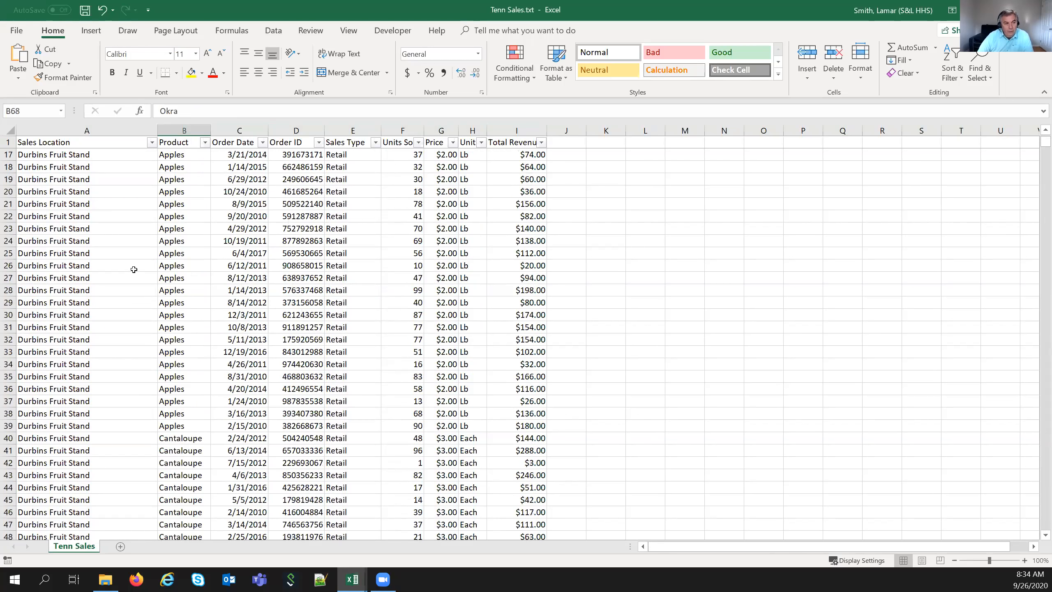
{"action": "scroll", "coordinate": [133, 270], "scroll_direction": "down", "scroll_amount": 20}
{"action": "scroll", "coordinate": [134, 270], "scroll_direction": "up", "scroll_amount": 12}
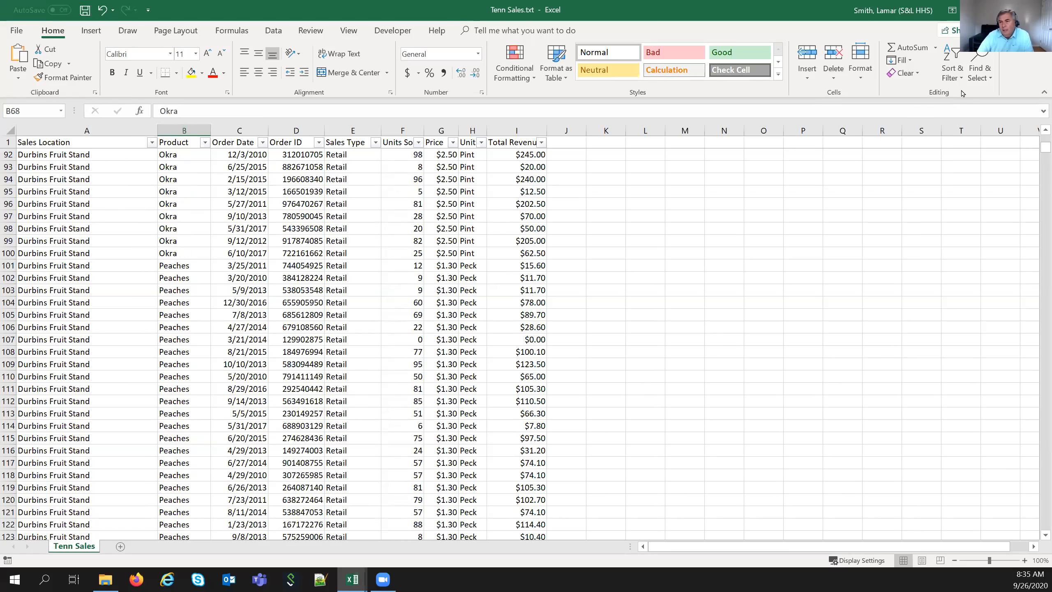
- Undo the sort so the sales rows return to their original order
{"action": "left_click", "coordinate": [951, 71]}
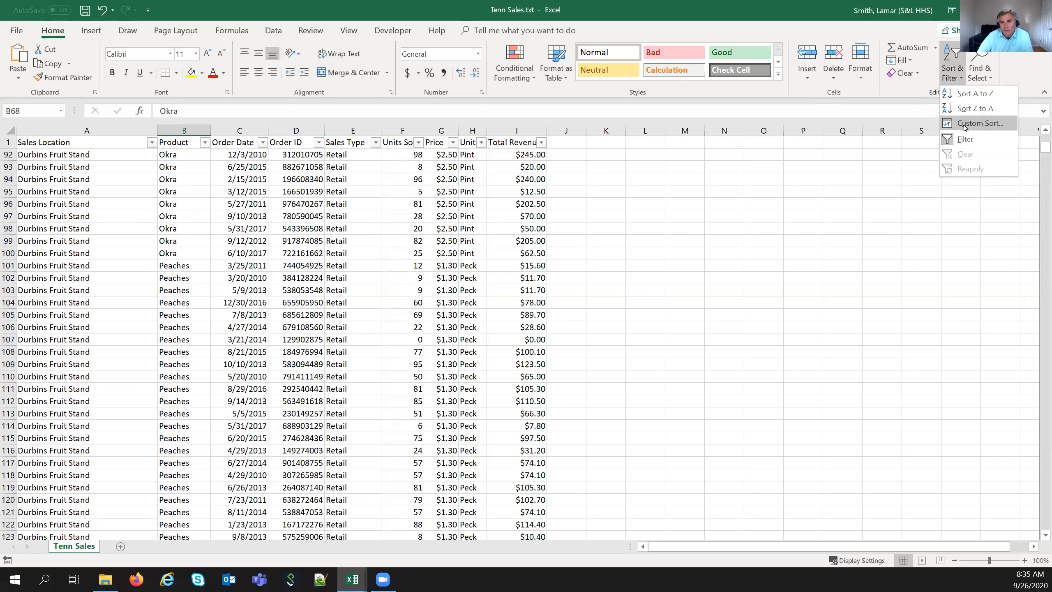
{"action": "key", "text": "Escape"}
{"action": "left_click", "coordinate": [99, 12]}
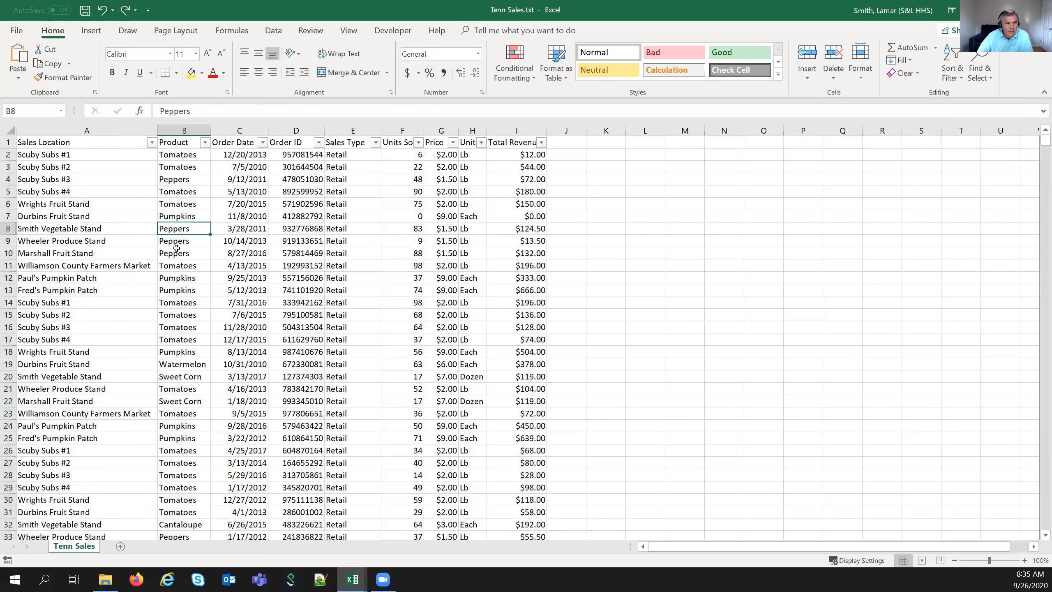
- Go to the bottom of the sales data and delete the old total in I5003
{"action": "scroll", "coordinate": [175, 243], "scroll_direction": "down", "scroll_amount": 3}
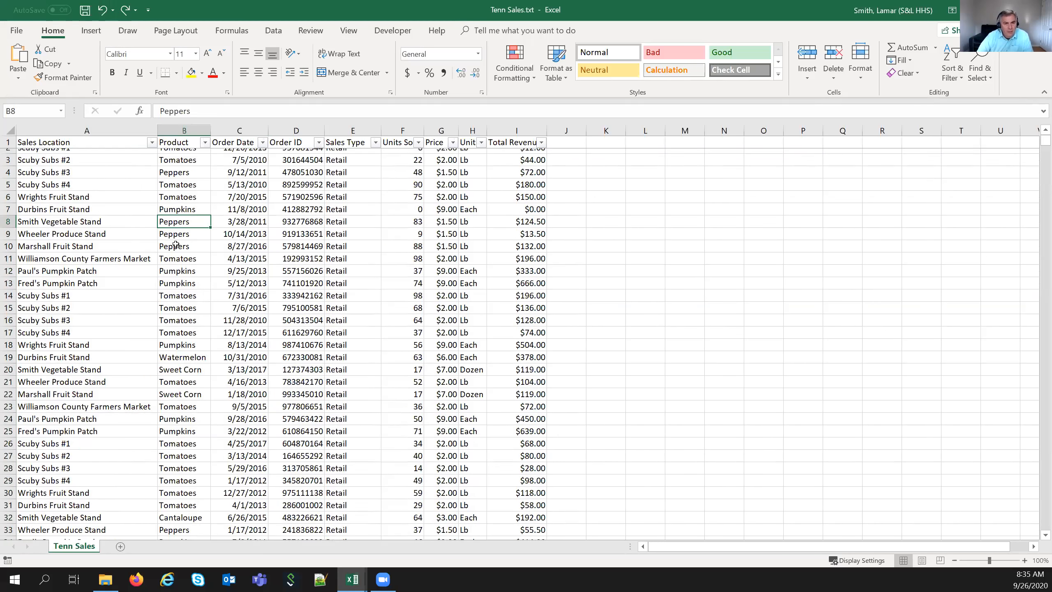
{"action": "scroll", "coordinate": [175, 243], "scroll_direction": "up", "scroll_amount": 3}
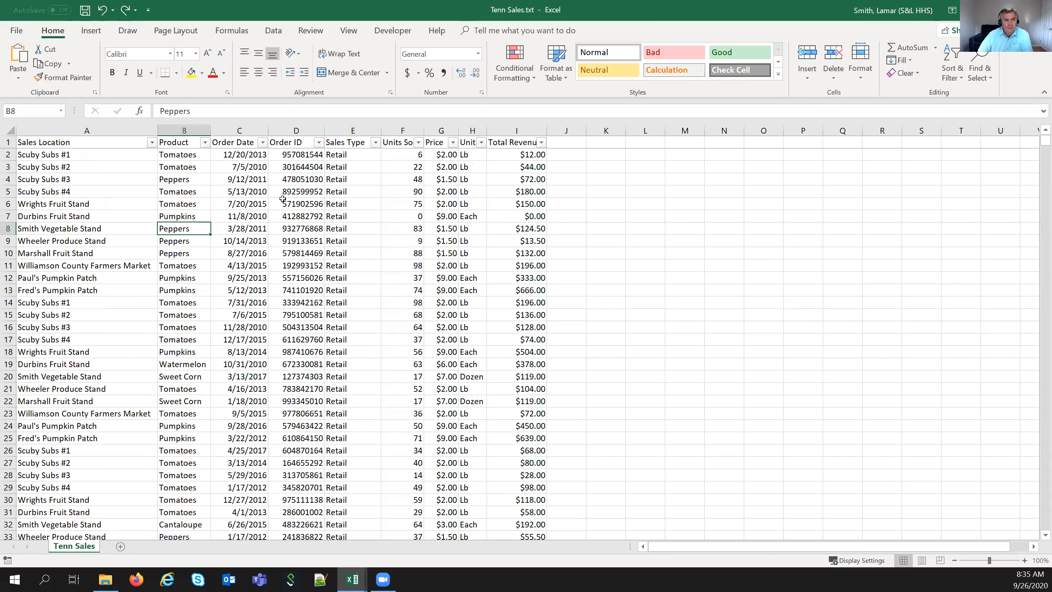
{"action": "scroll", "coordinate": [427, 392], "scroll_direction": "down", "scroll_amount": 2}
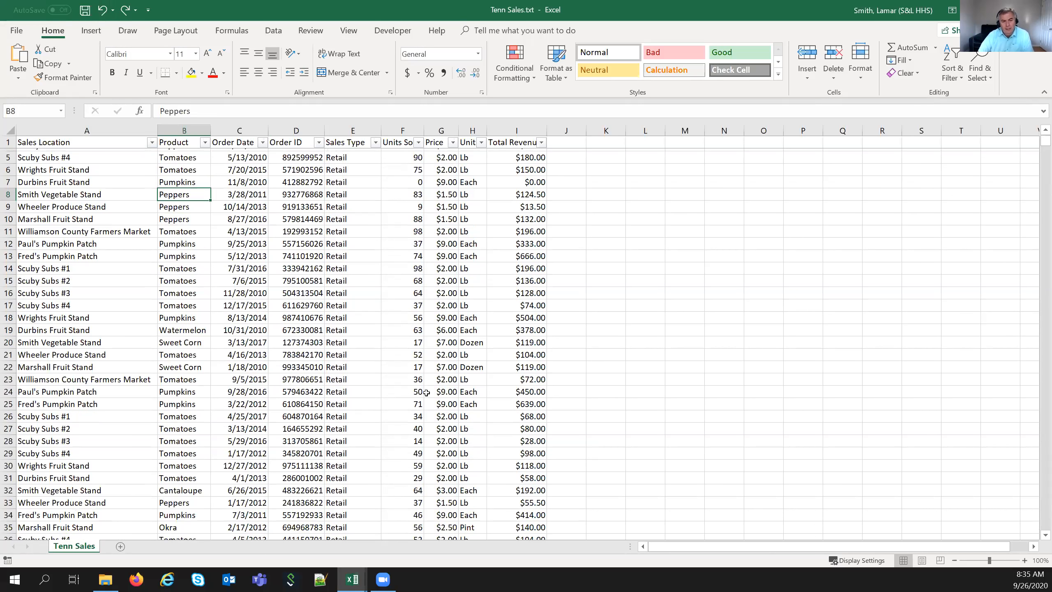
{"action": "scroll", "coordinate": [427, 392], "scroll_direction": "down", "scroll_amount": 20}
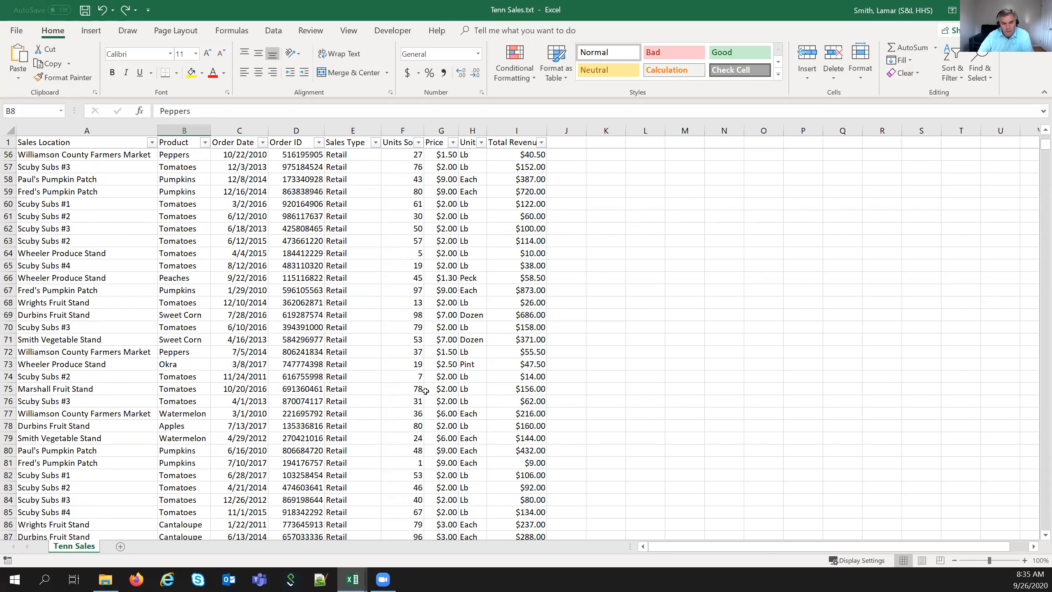
{"action": "key", "text": "Page_Down"}
{"action": "key", "text": "Page_Down"}
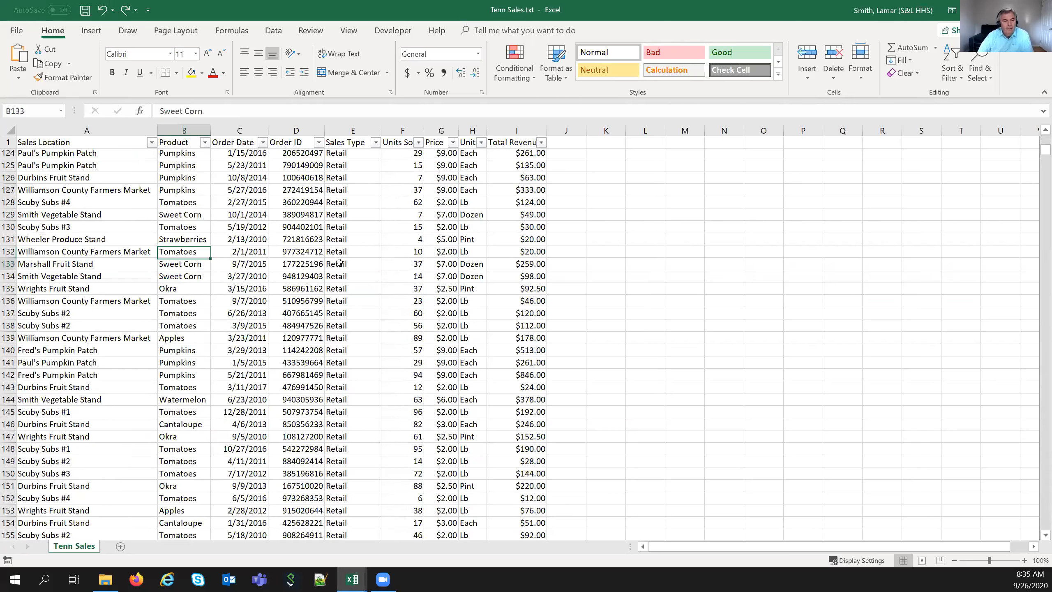
{"action": "scroll", "coordinate": [447, 364], "scroll_direction": "down", "scroll_amount": 1}
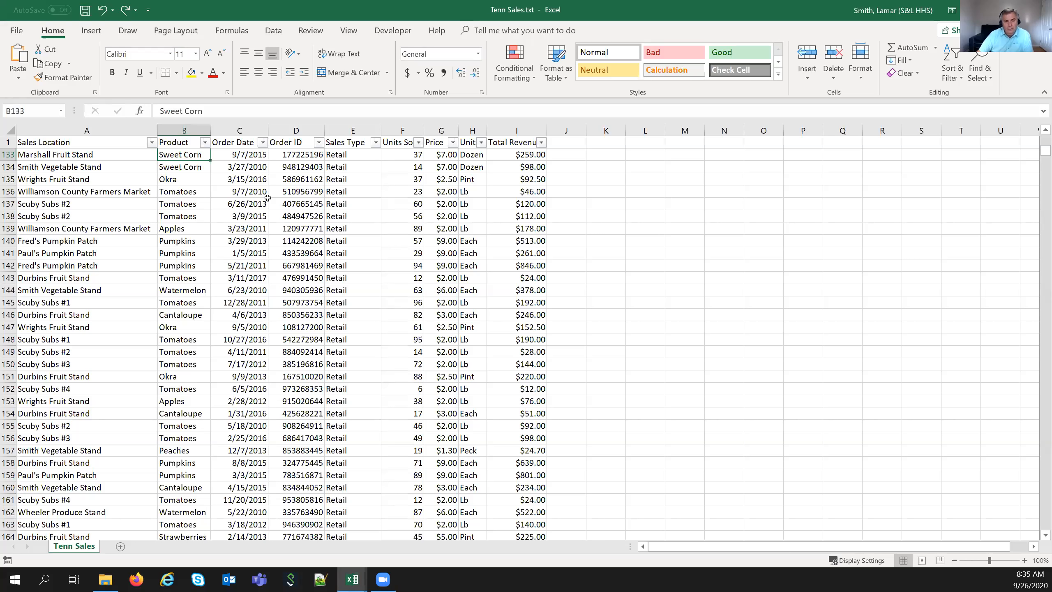
{"action": "key", "text": "ctrl+End"}
{"action": "key", "text": "Delete"}
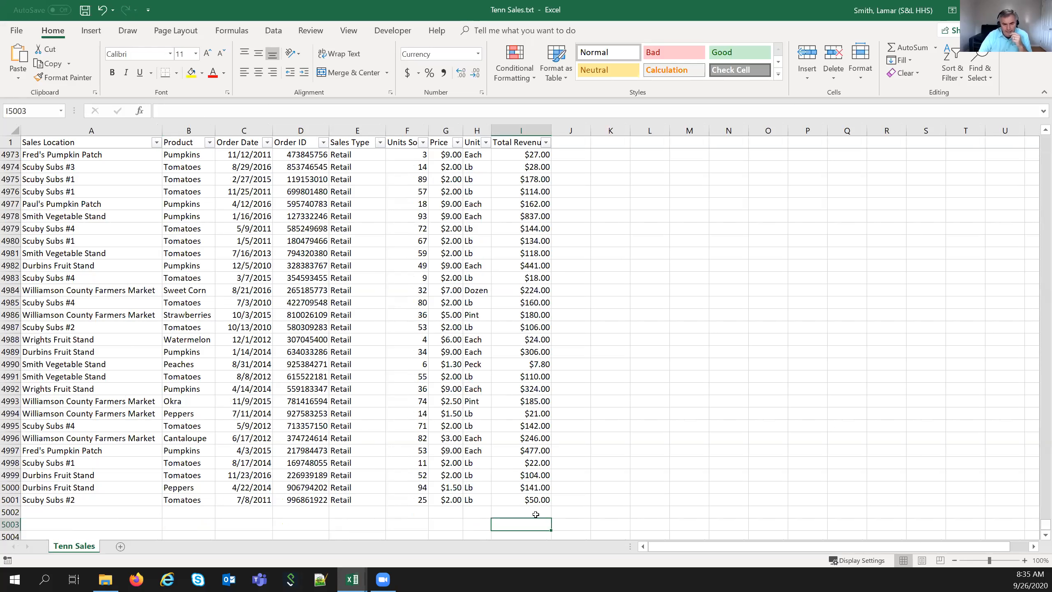
- Use AutoSum in I5003 and correct the range to =SUM(I2:I5001), totalling $1,084,713.30
{"action": "left_click", "coordinate": [540, 502]}
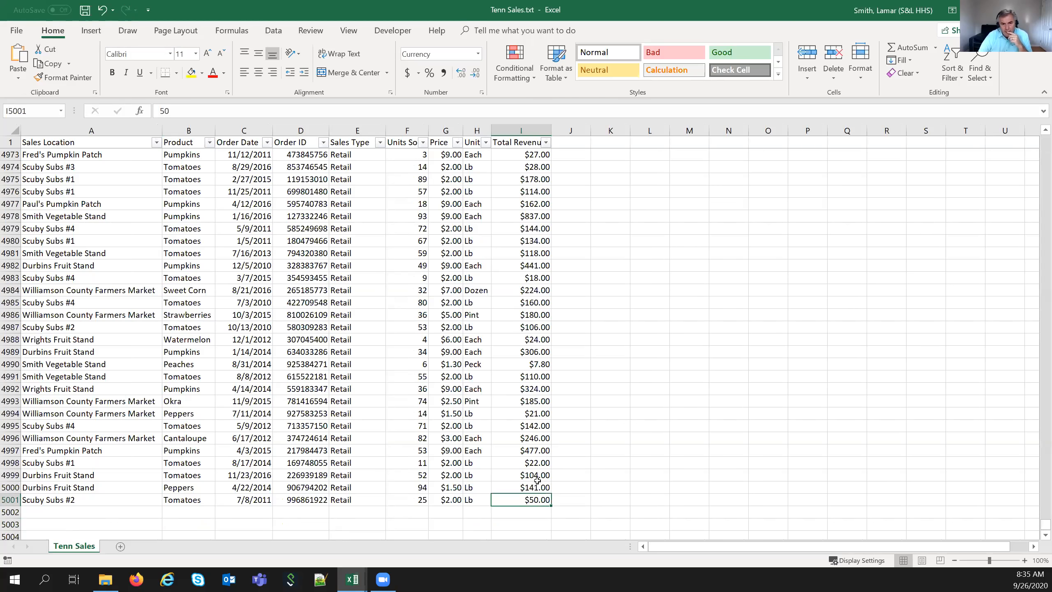
{"action": "left_click", "coordinate": [540, 525]}
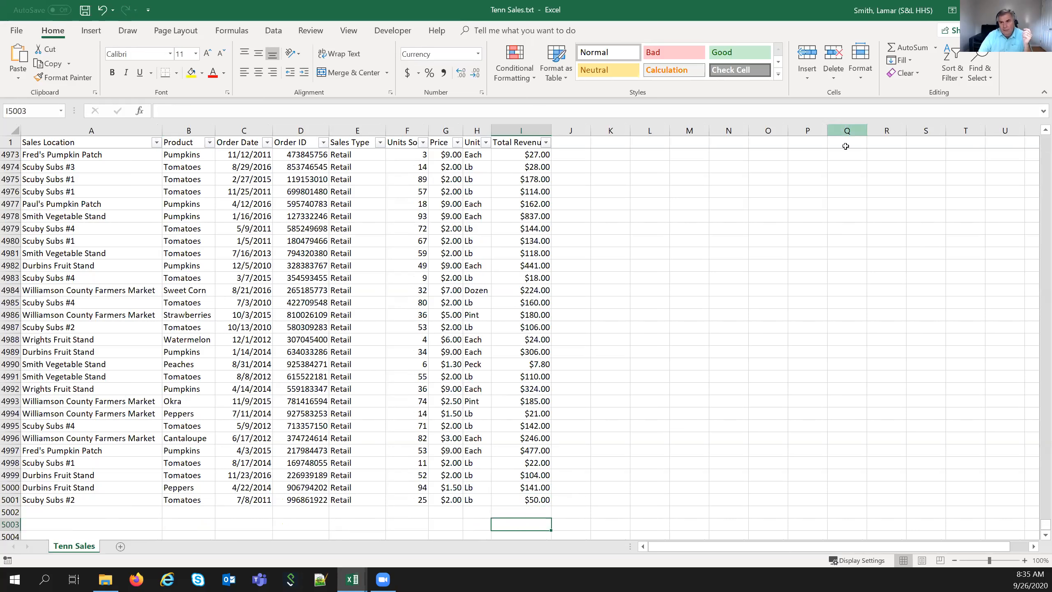
{"action": "left_click", "coordinate": [911, 48]}
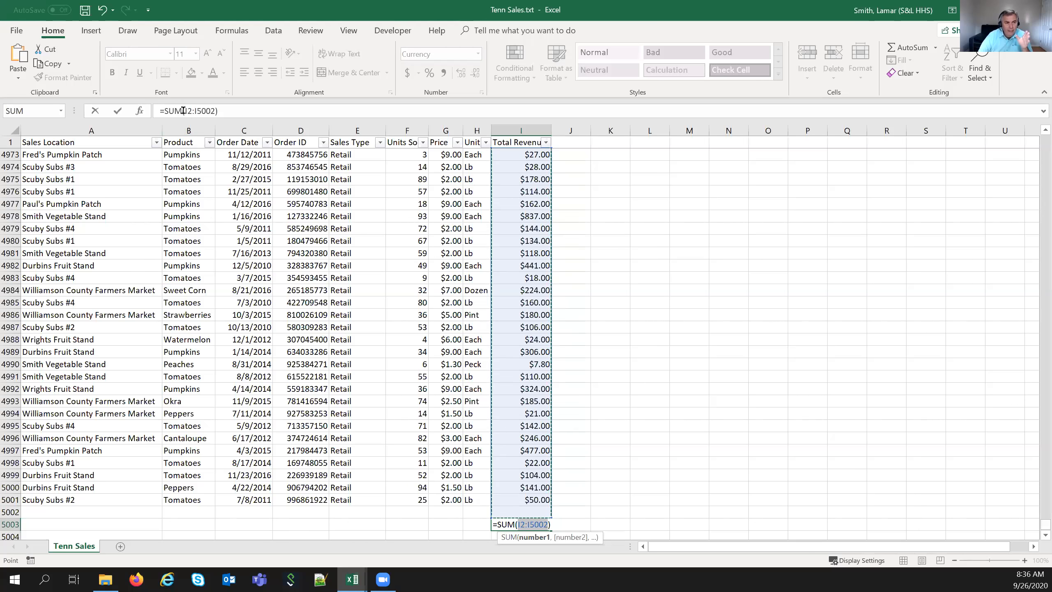
{"action": "left_click", "coordinate": [215, 111]}
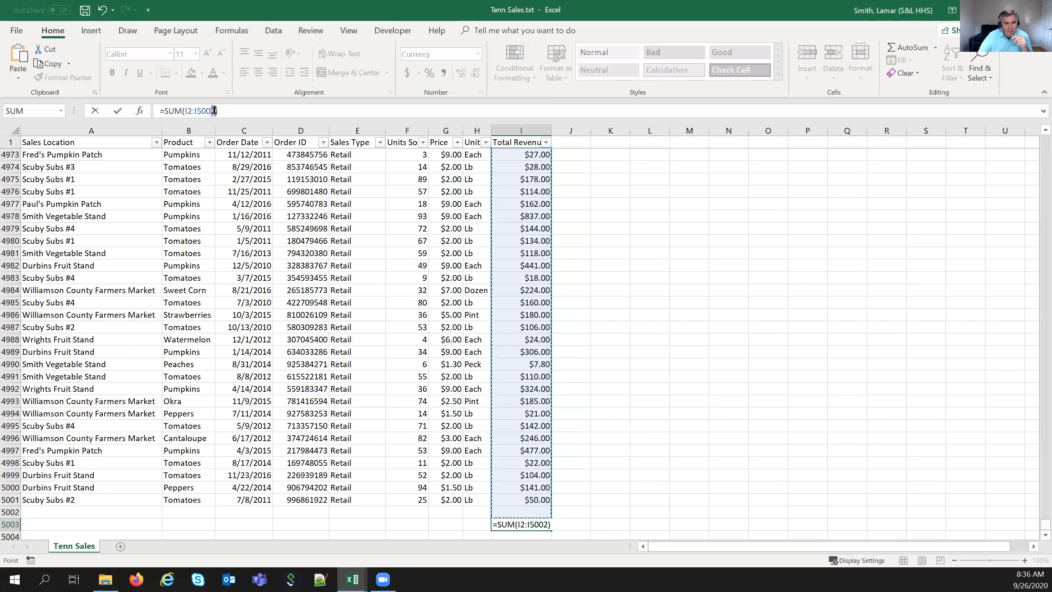
{"action": "type", "text": "1"}
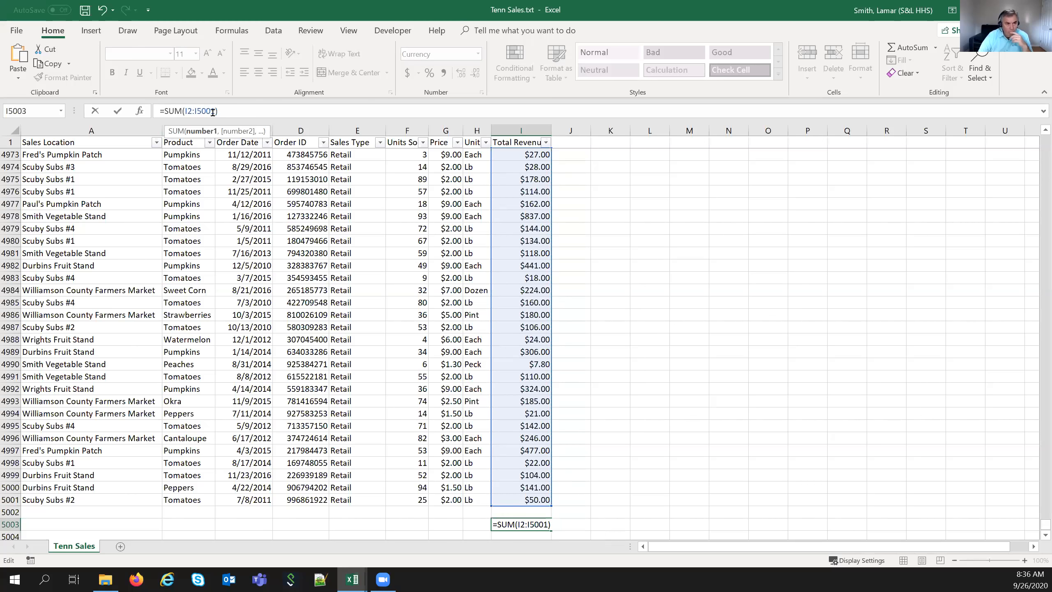
{"action": "left_click", "coordinate": [119, 112]}
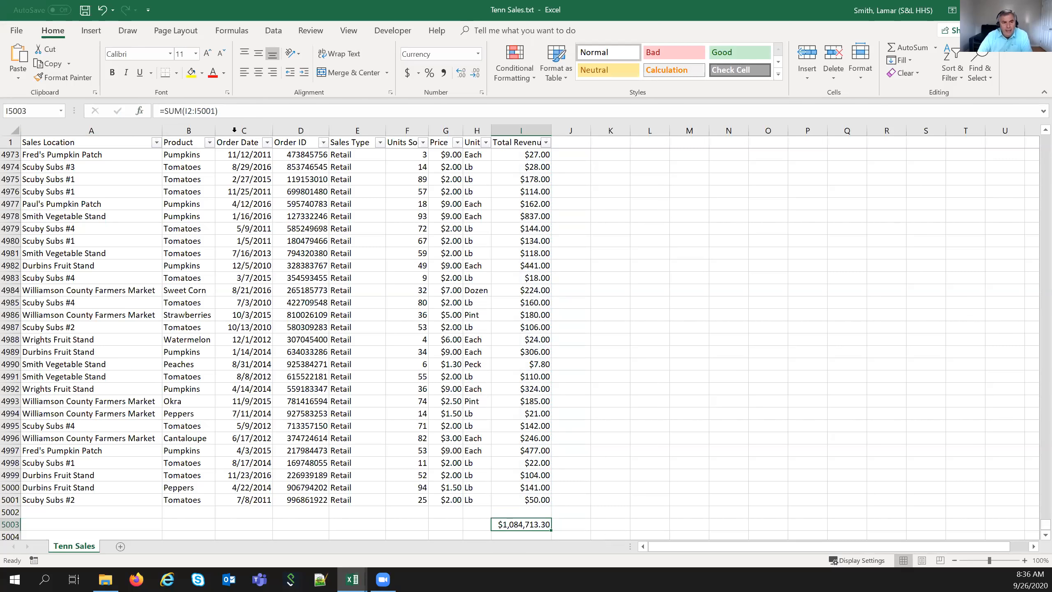
- Filter the Product column to show only Peaches
{"action": "left_click", "coordinate": [209, 143]}
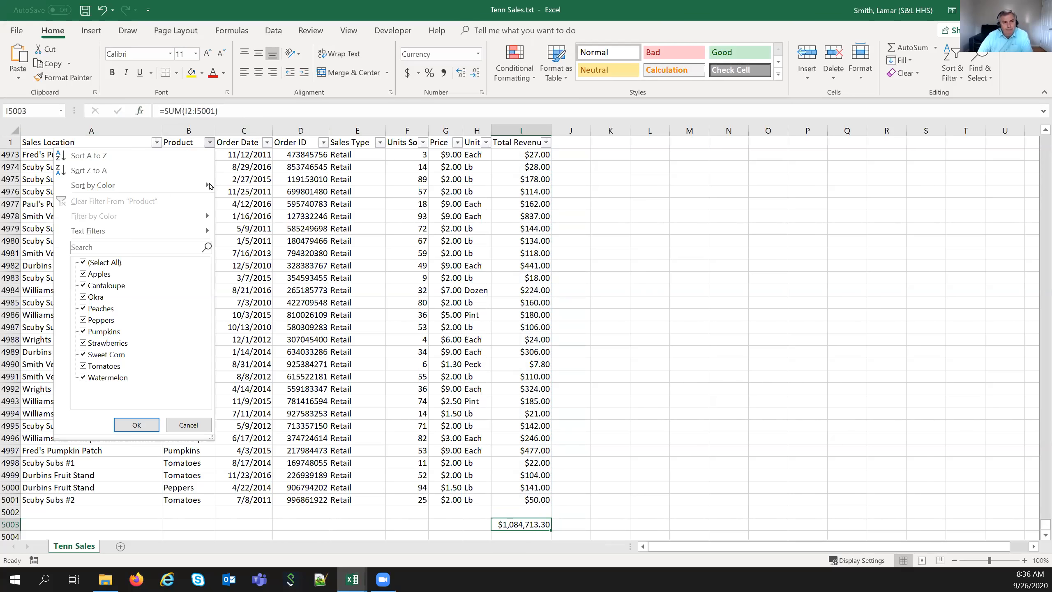
{"action": "left_click", "coordinate": [83, 262]}
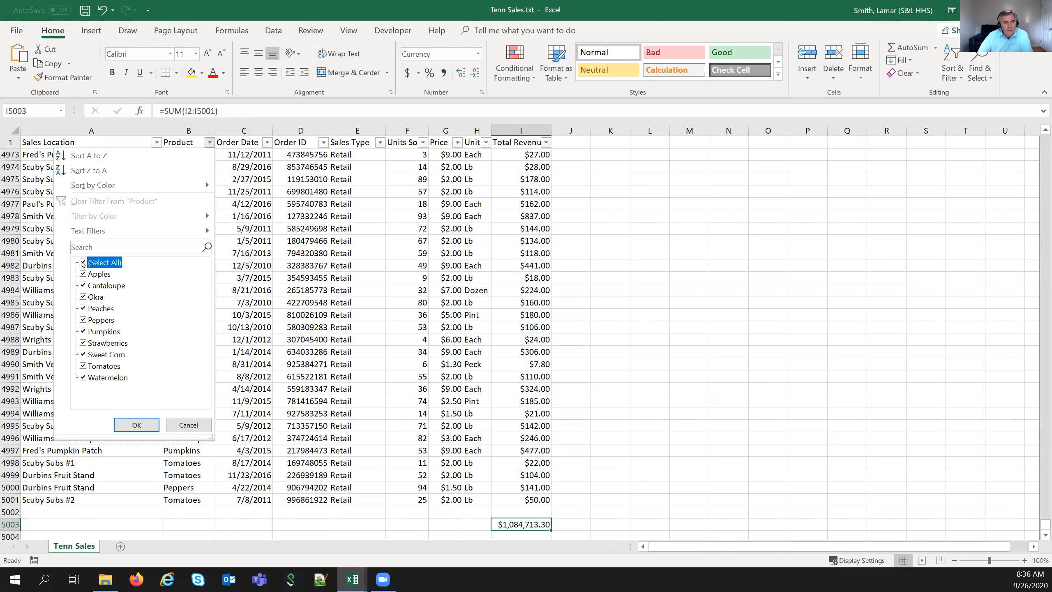
{"action": "left_click", "coordinate": [83, 308]}
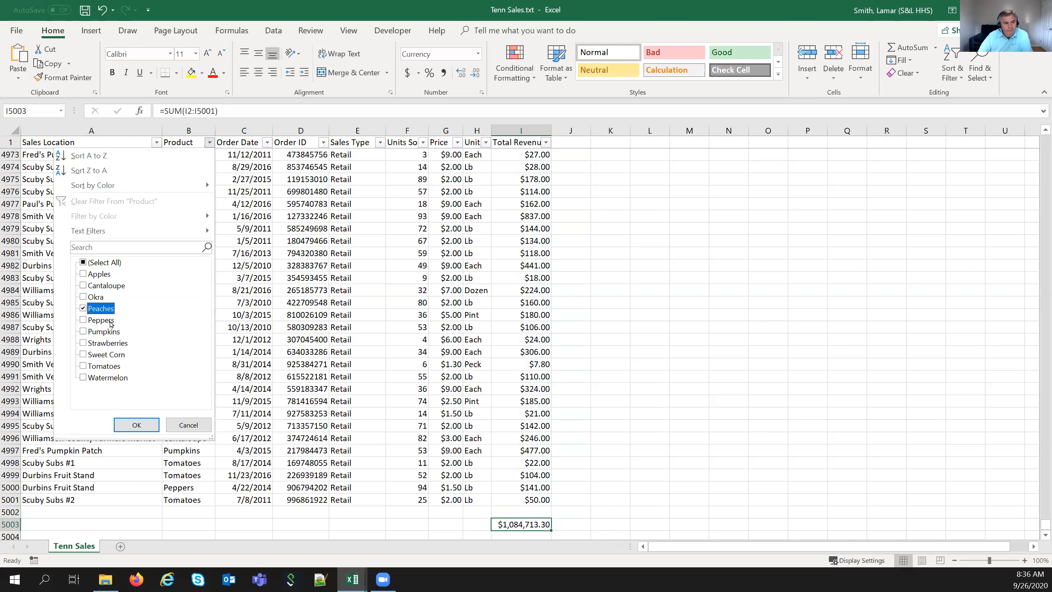
{"action": "left_click", "coordinate": [135, 425]}
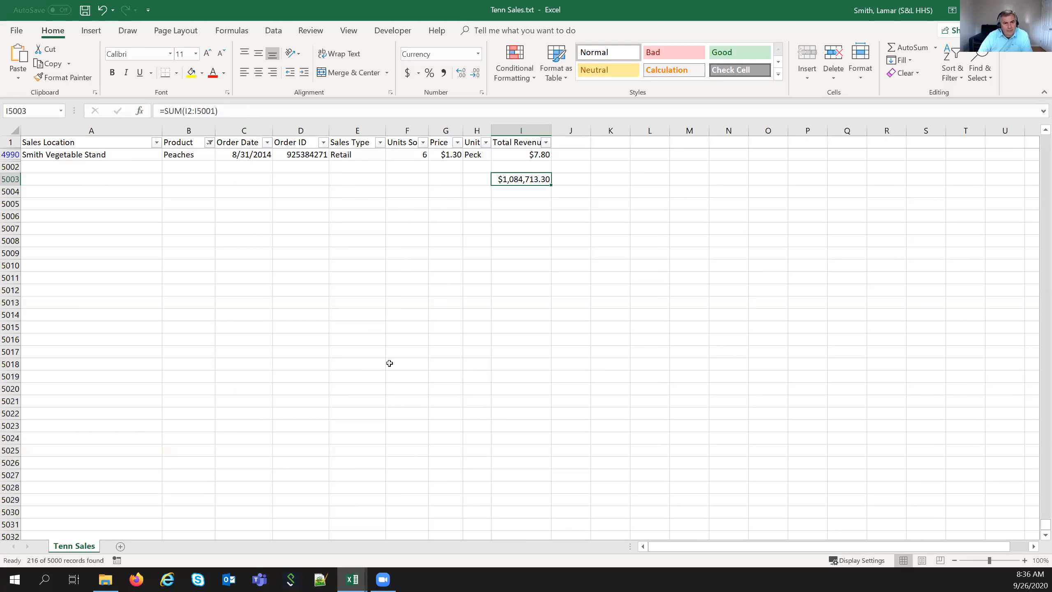
{"action": "scroll", "coordinate": [389, 362], "scroll_direction": "up", "scroll_amount": 5}
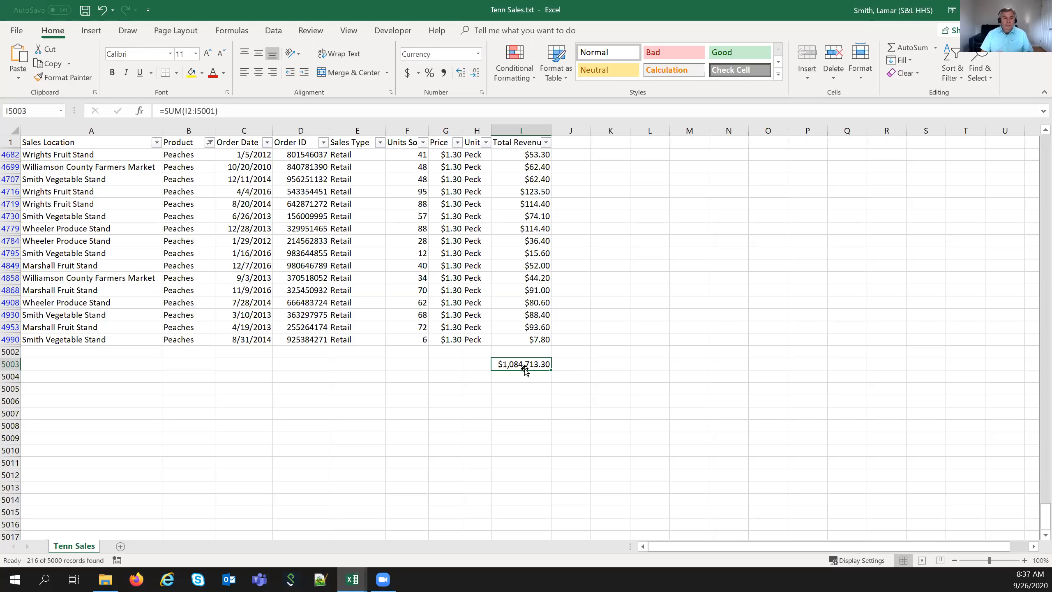
- Clear the Product filter and delete the SUM total in I5003
{"action": "left_click", "coordinate": [210, 142]}
{"action": "left_click", "coordinate": [112, 200]}
{"action": "key", "text": "Delete"}
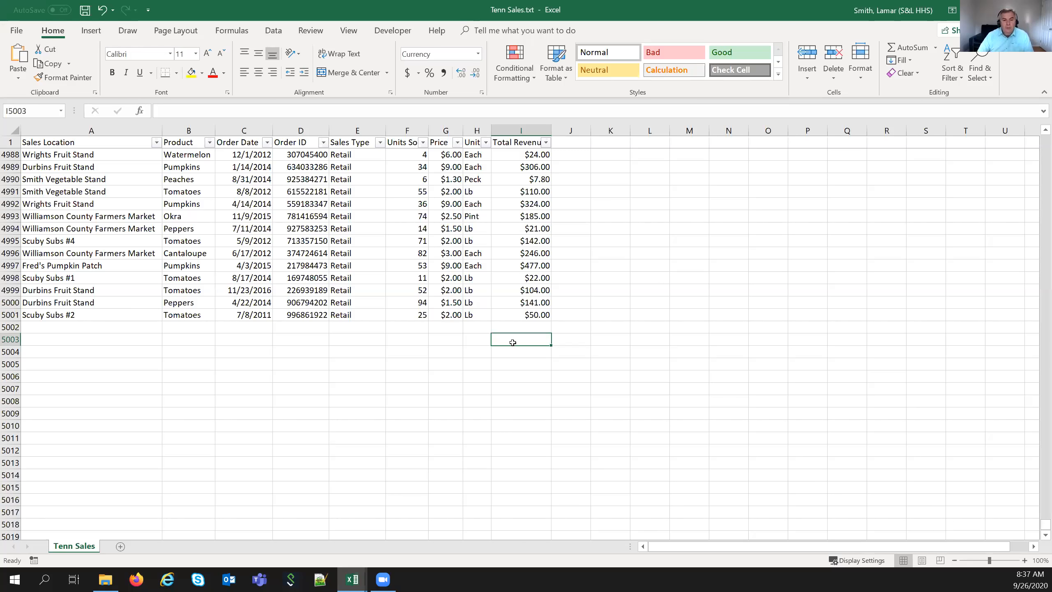
- Start typing =subtotal( in I5003 and choose function number 9 (SUM)
{"action": "left_click", "coordinate": [274, 113]}
{"action": "type", "text": "=subtot"}
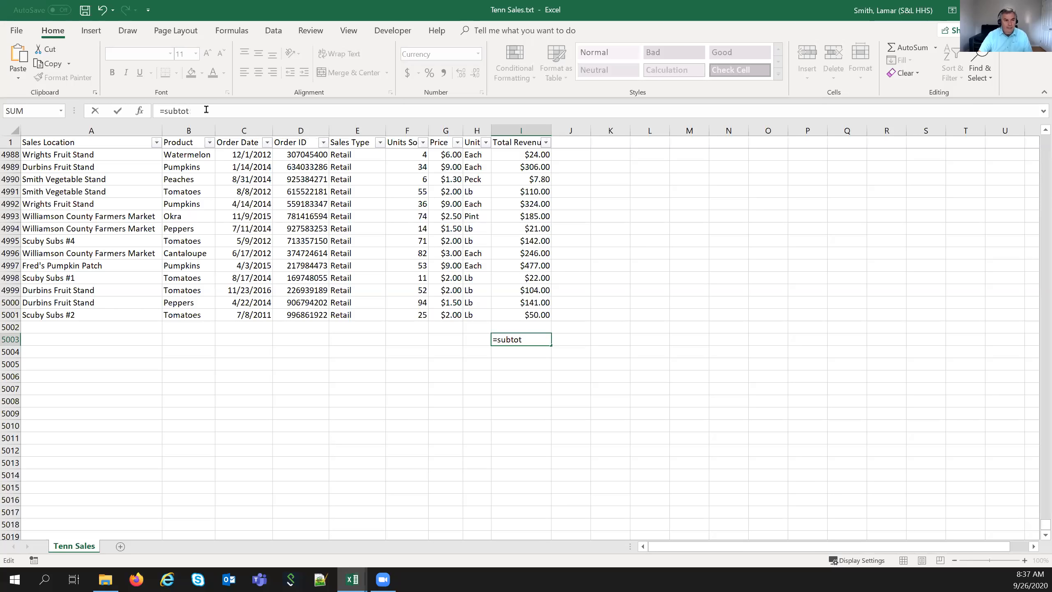
{"action": "type", "text": "al"}
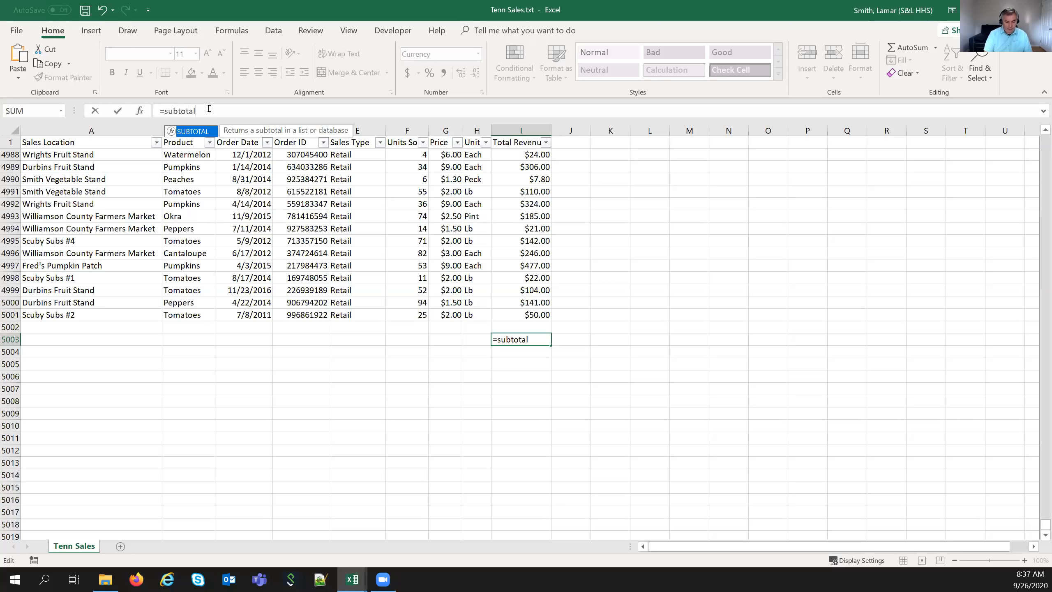
{"action": "type", "text": "("}
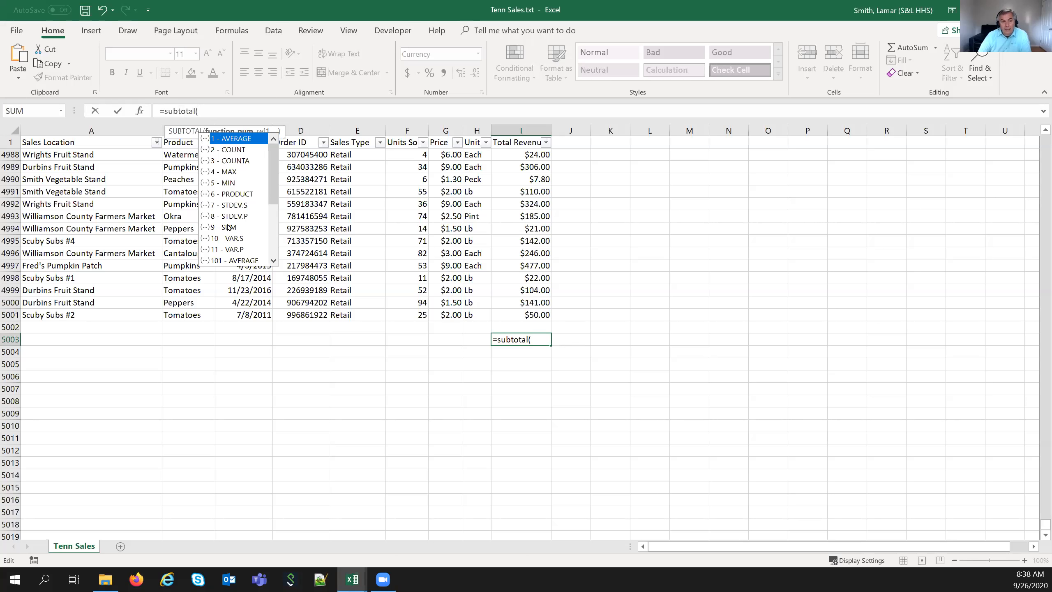
{"action": "double_click", "coordinate": [228, 227]}
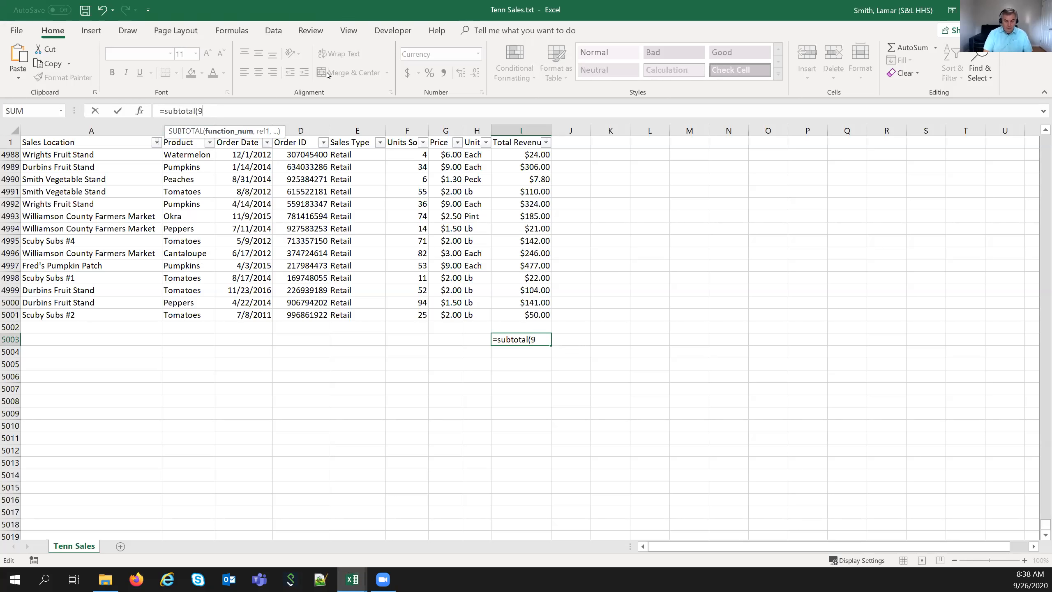
{"action": "type", "text": ","}
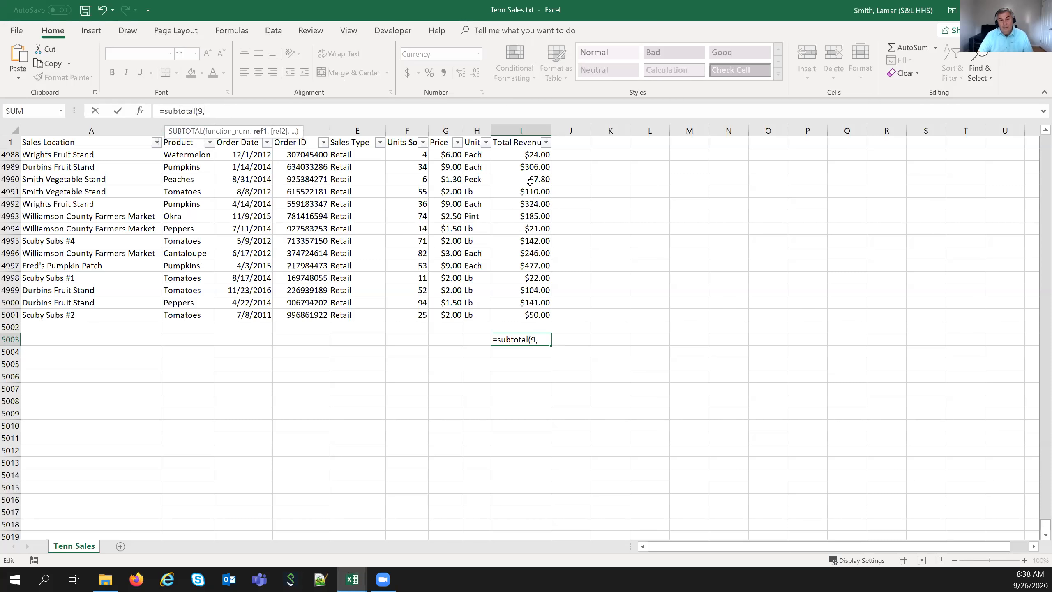
- Reference the revenue cells, fix the range to I2:I5001, and confirm =SUBTOTAL(9,I2:I5001)
{"action": "left_click_drag", "start_coordinate": [526, 177], "coordinate": [531, 302]}
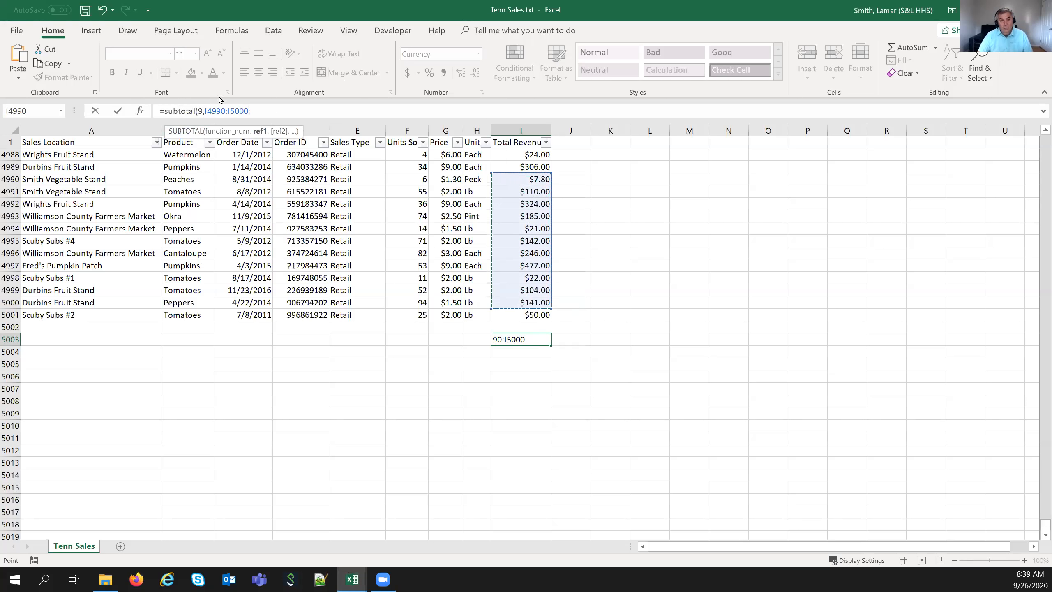
{"action": "left_click", "coordinate": [210, 108]}
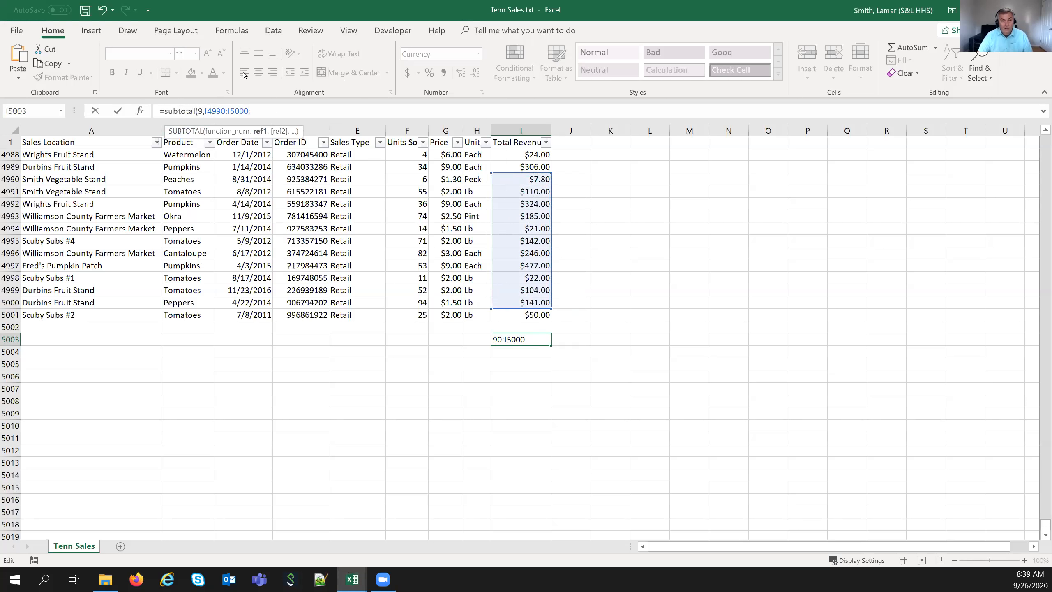
{"action": "key", "text": "BackSpace"}
{"action": "key", "text": "Delete"}
{"action": "key", "text": "Delete"}
{"action": "key", "text": "Delete"}
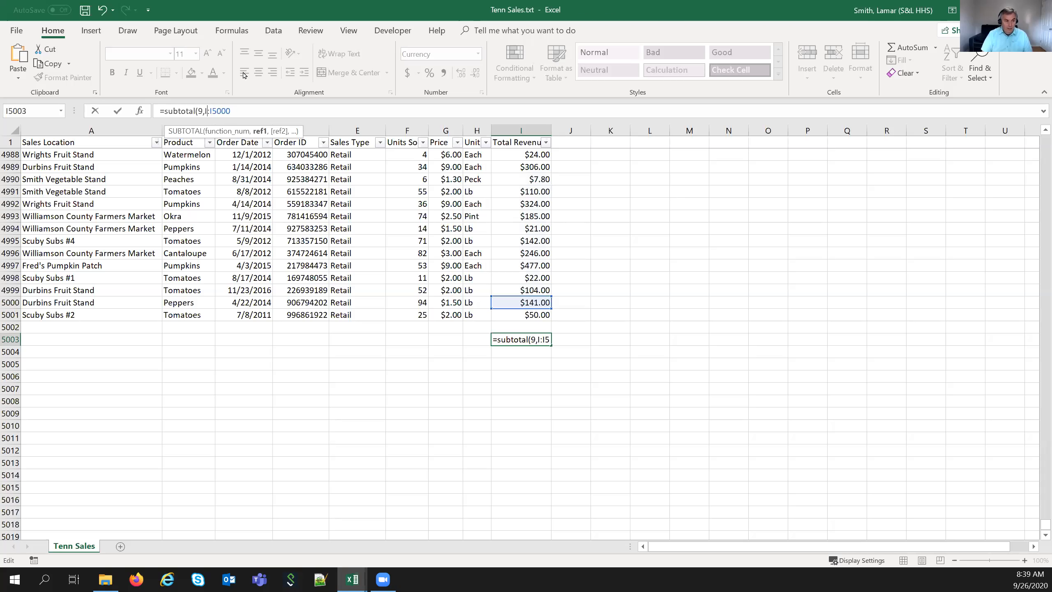
{"action": "type", "text": "2"}
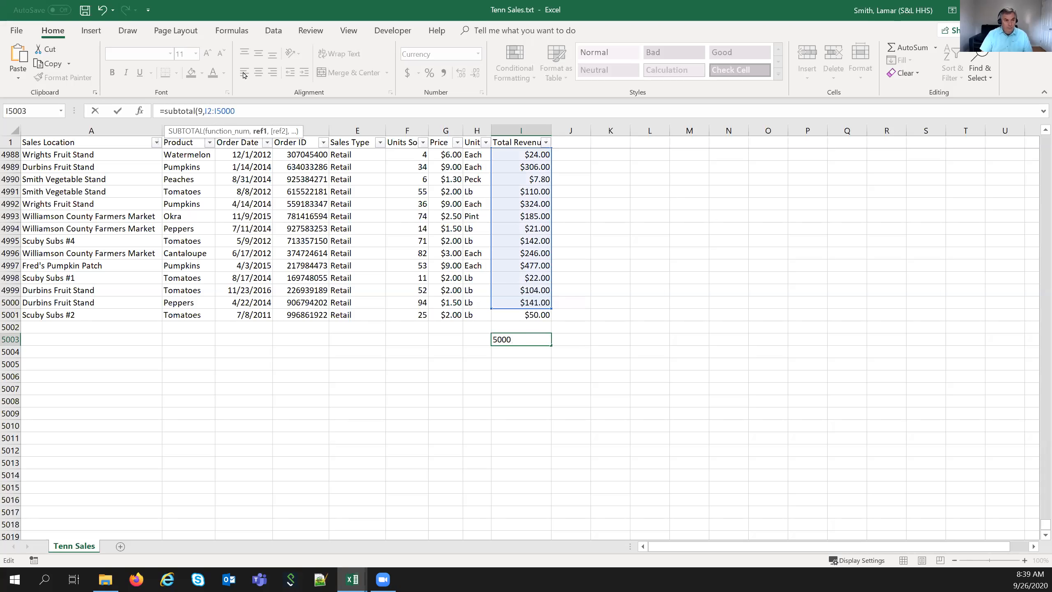
{"action": "key", "text": "BackSpace"}
{"action": "type", "text": "1"}
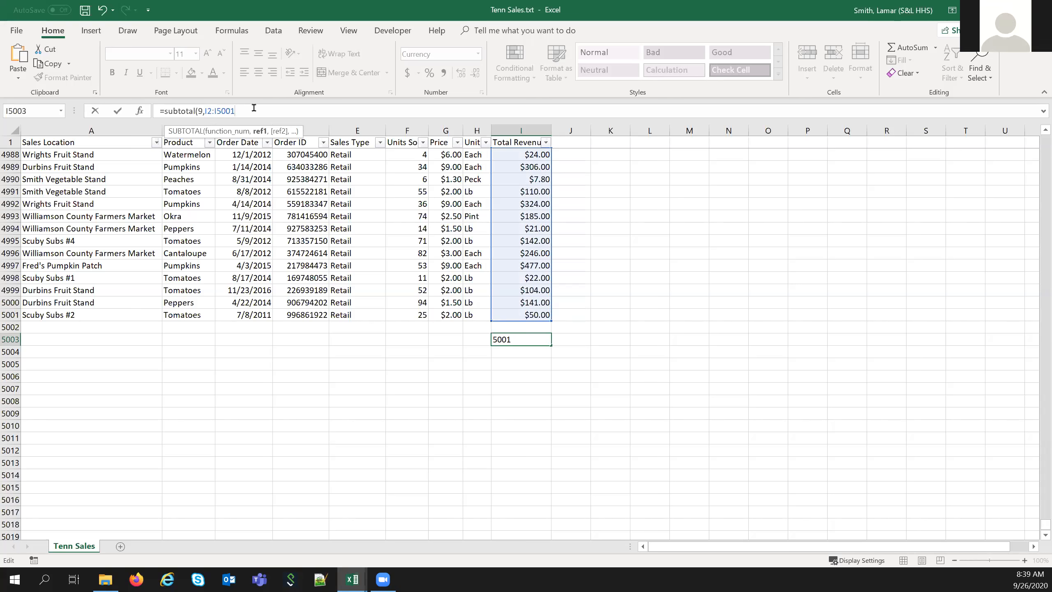
{"action": "type", "text": ")"}
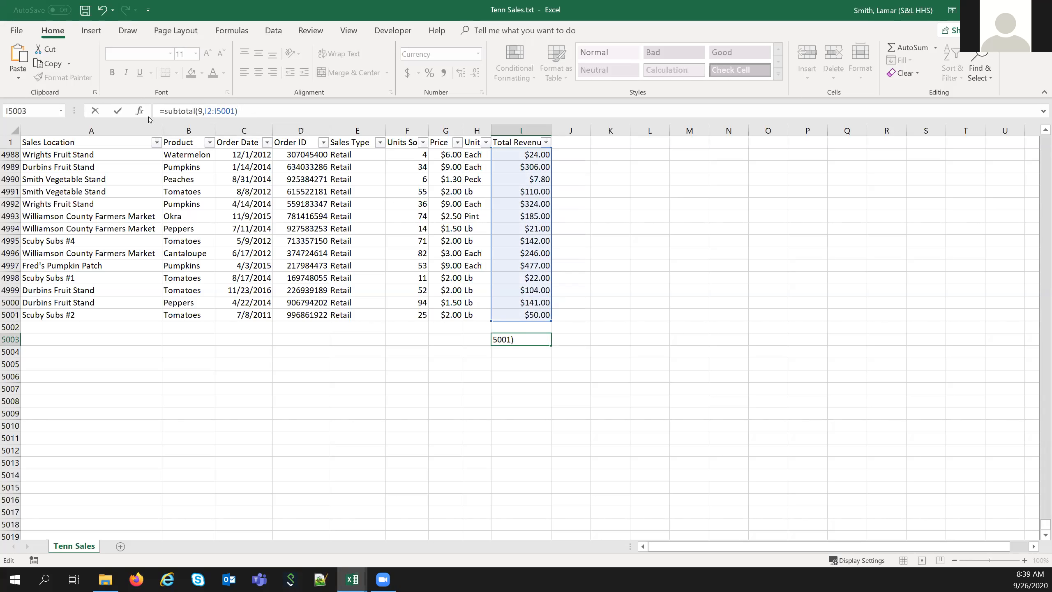
{"action": "left_click", "coordinate": [120, 112]}
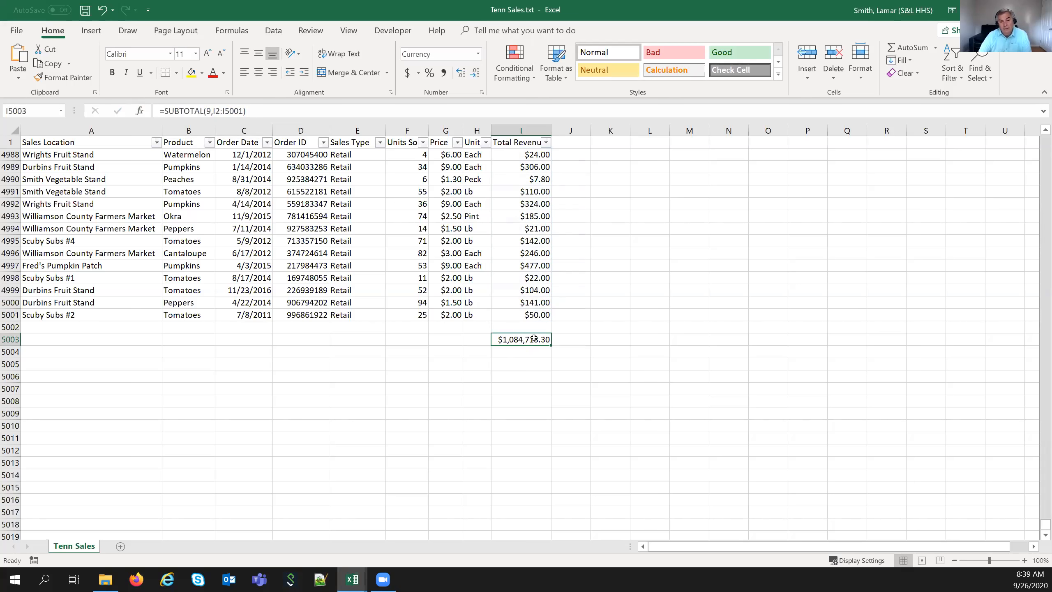
- Filter the Product column to Peaches only and look over the visible rows
{"action": "left_click", "coordinate": [210, 143]}
{"action": "left_click", "coordinate": [84, 262]}
{"action": "left_click", "coordinate": [83, 308]}
{"action": "left_click", "coordinate": [137, 424]}
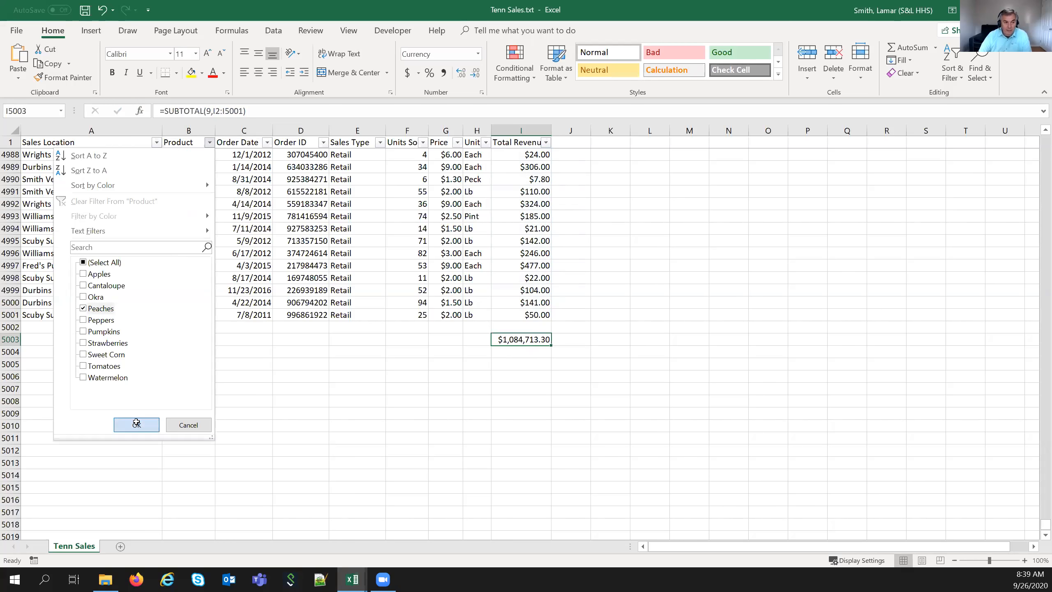
{"action": "scroll", "coordinate": [448, 365], "scroll_direction": "down", "scroll_amount": 1}
{"action": "scroll", "coordinate": [447, 365], "scroll_direction": "up", "scroll_amount": 2}
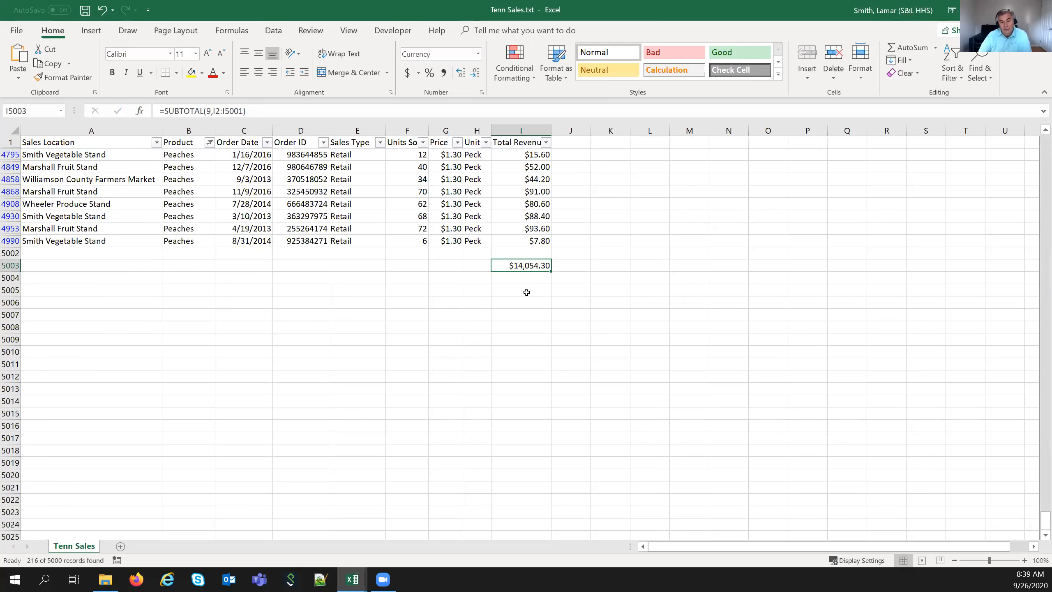
{"action": "scroll", "coordinate": [517, 299], "scroll_direction": "up", "scroll_amount": 3}
{"action": "left_click_drag", "start_coordinate": [253, 157], "coordinate": [252, 325]}
{"action": "scroll", "coordinate": [282, 428], "scroll_direction": "down", "scroll_amount": 2}
{"action": "scroll", "coordinate": [448, 398], "scroll_direction": "up", "scroll_amount": 4}
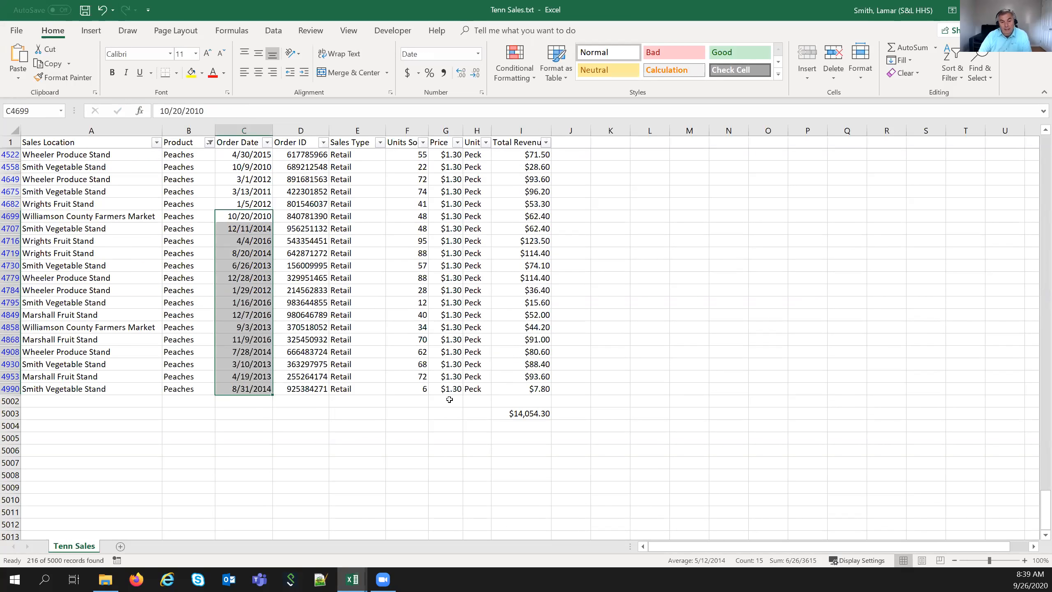
{"action": "left_click", "coordinate": [448, 400]}
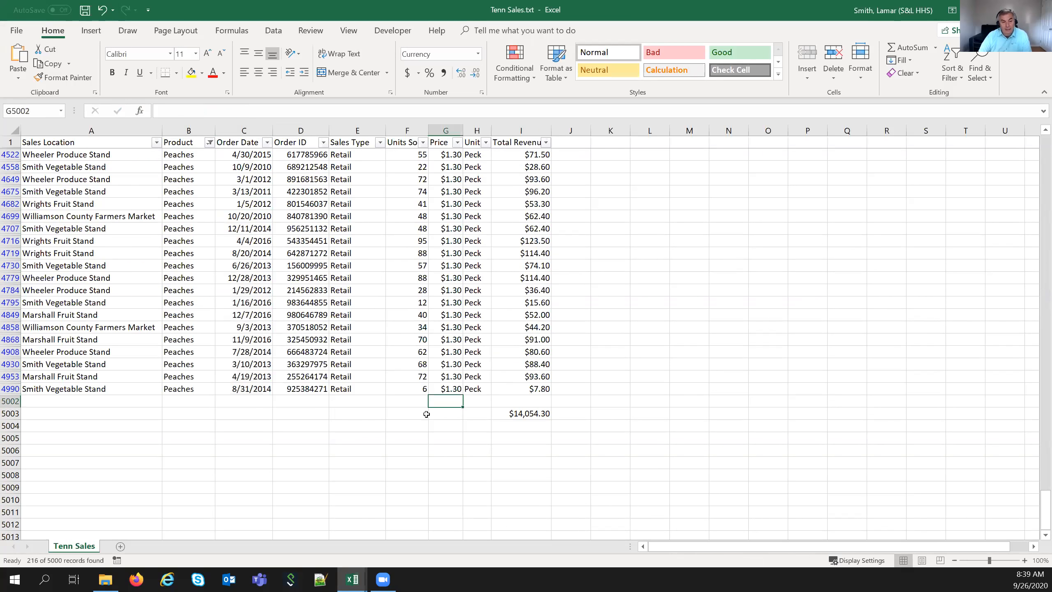
- Limit Sales Location to Durbins, Marshall and Wrights Fruit Stands, giving a $7,347.60 subtotal
{"action": "left_click", "coordinate": [156, 143]}
{"action": "left_click", "coordinate": [30, 262]}
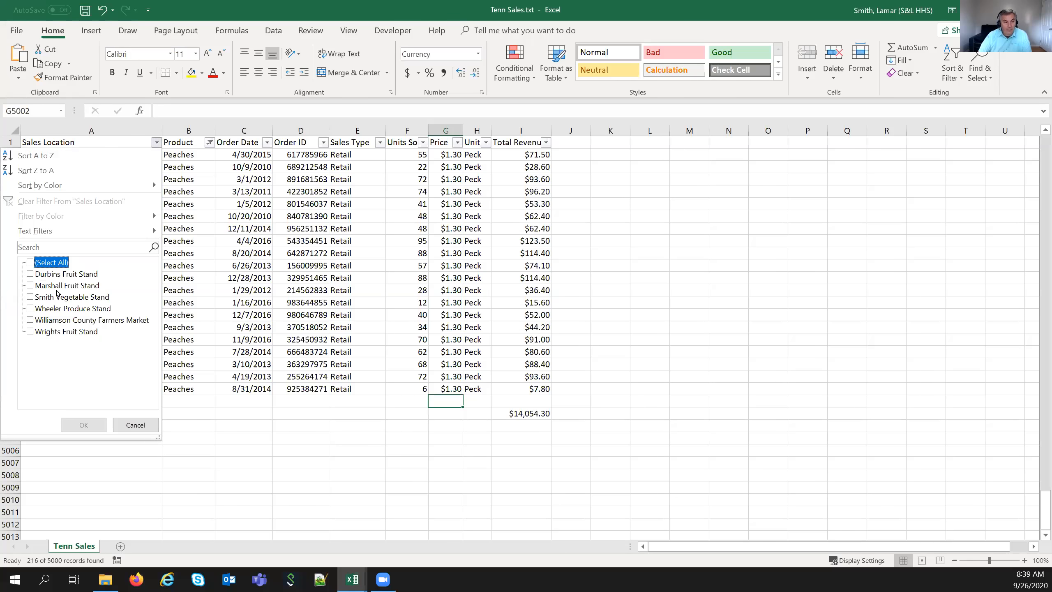
{"action": "left_click", "coordinate": [30, 274]}
{"action": "left_click", "coordinate": [30, 285]}
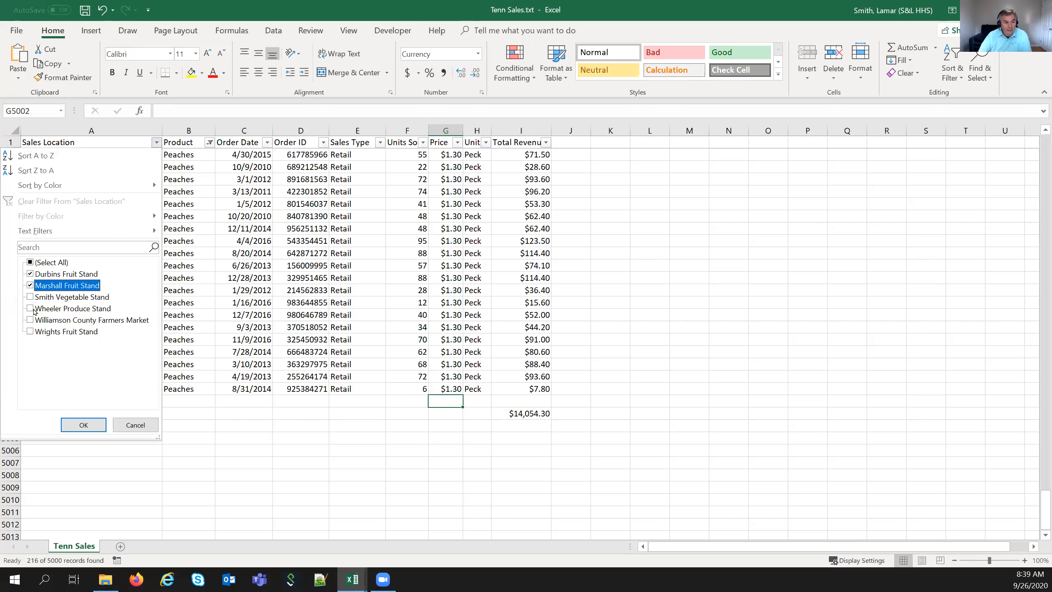
{"action": "left_click", "coordinate": [30, 331]}
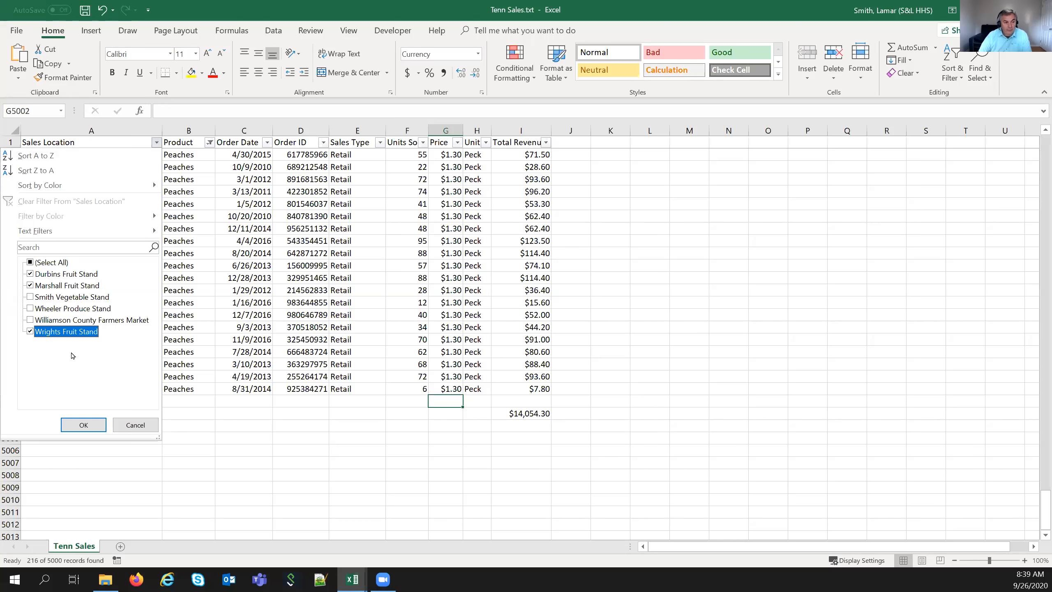
{"action": "left_click", "coordinate": [83, 425]}
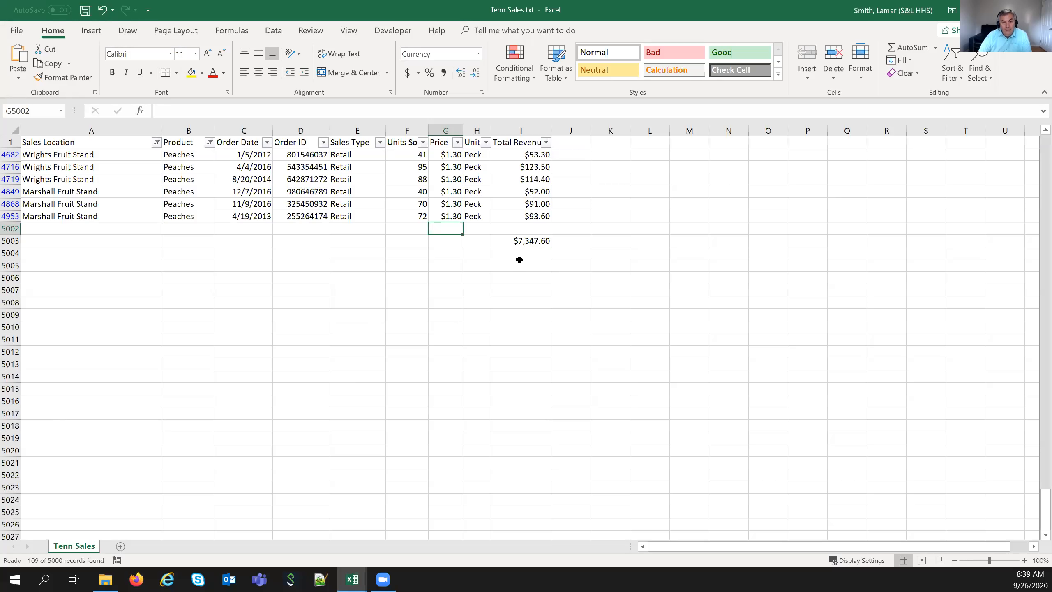
{"action": "scroll", "coordinate": [459, 322], "scroll_direction": "up", "scroll_amount": 1}
{"action": "scroll", "coordinate": [460, 322], "scroll_direction": "up", "scroll_amount": 2}
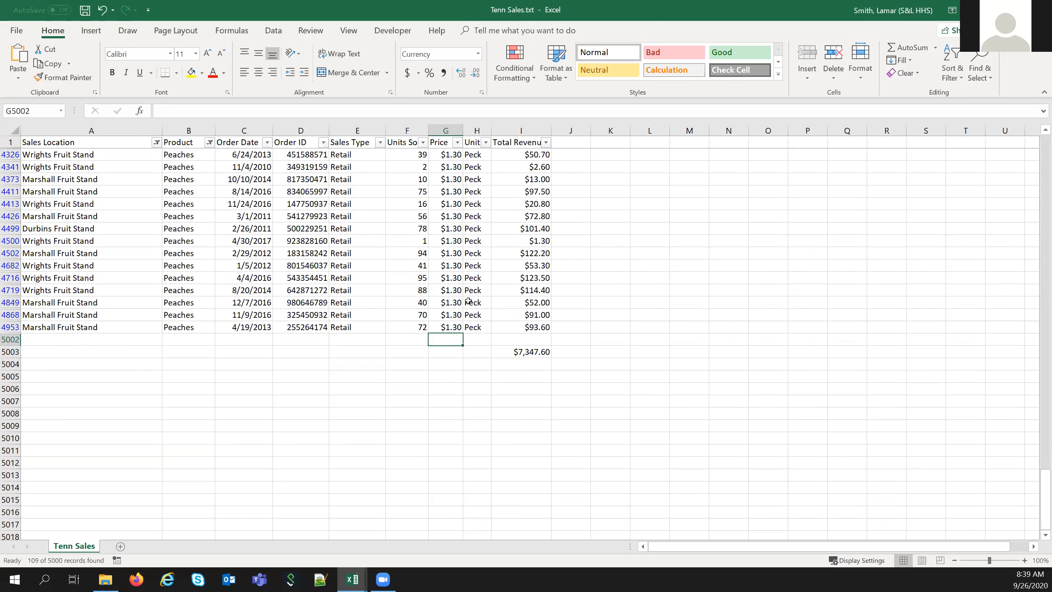
- Restore all sales locations in the filter, bringing the Peaches subtotal to $14,054.30
{"action": "left_click", "coordinate": [156, 143]}
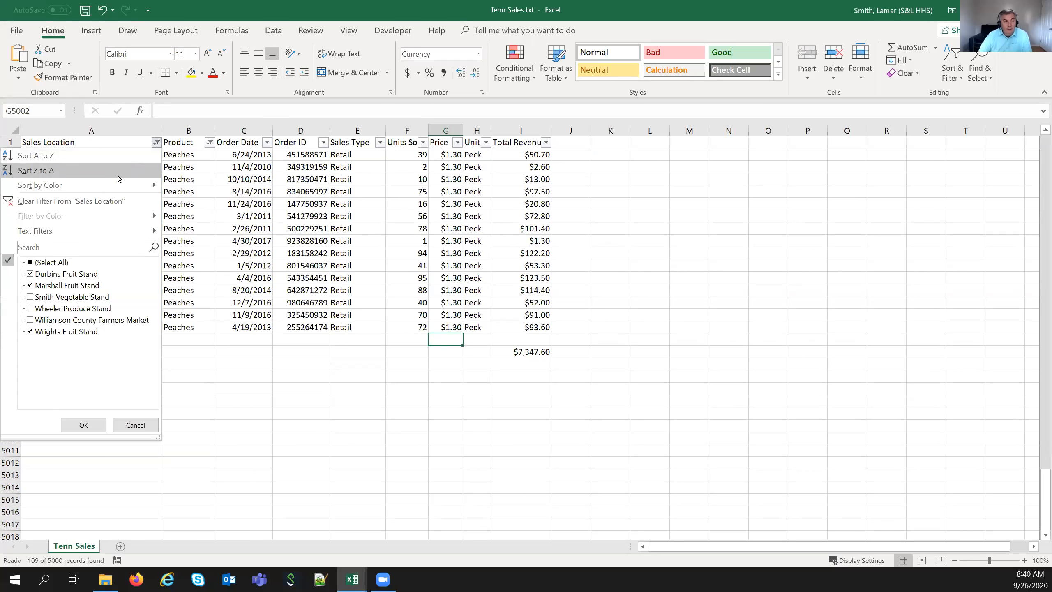
{"action": "left_click", "coordinate": [83, 424]}
{"action": "scroll", "coordinate": [521, 477], "scroll_direction": "down", "scroll_amount": 1}
- Select I5003, then in the Order Date filter clear all dates and expand 2016
{"action": "left_click", "coordinate": [520, 534]}
{"action": "left_click", "coordinate": [267, 142]}
{"action": "left_click", "coordinate": [141, 263]}
{"action": "left_click", "coordinate": [134, 286]}
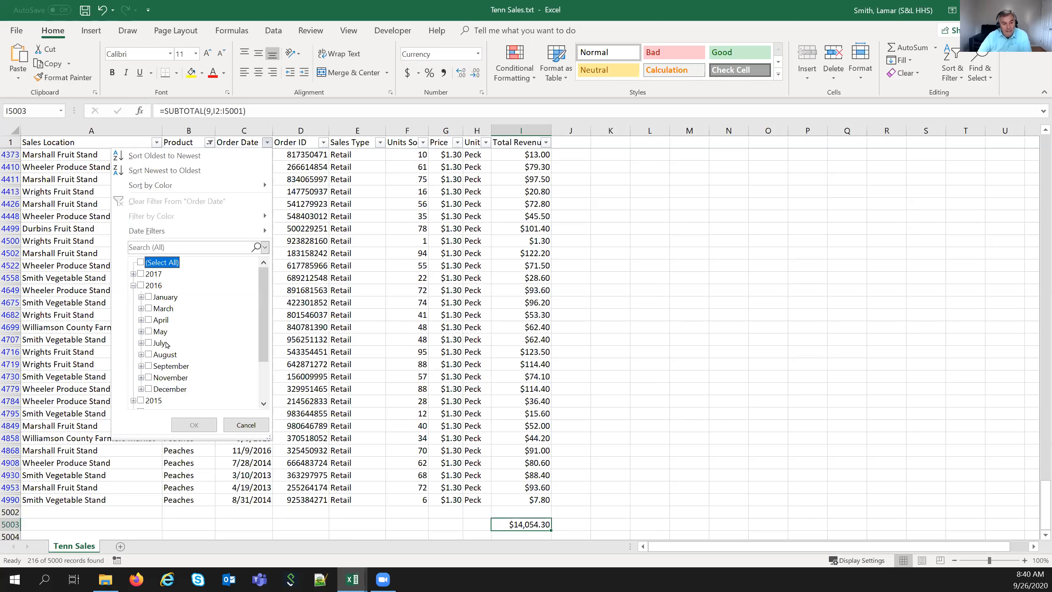
- Check only August 1, 3 and 14 of 2016 in the Order Date filter and apply it
{"action": "left_click", "coordinate": [150, 343]}
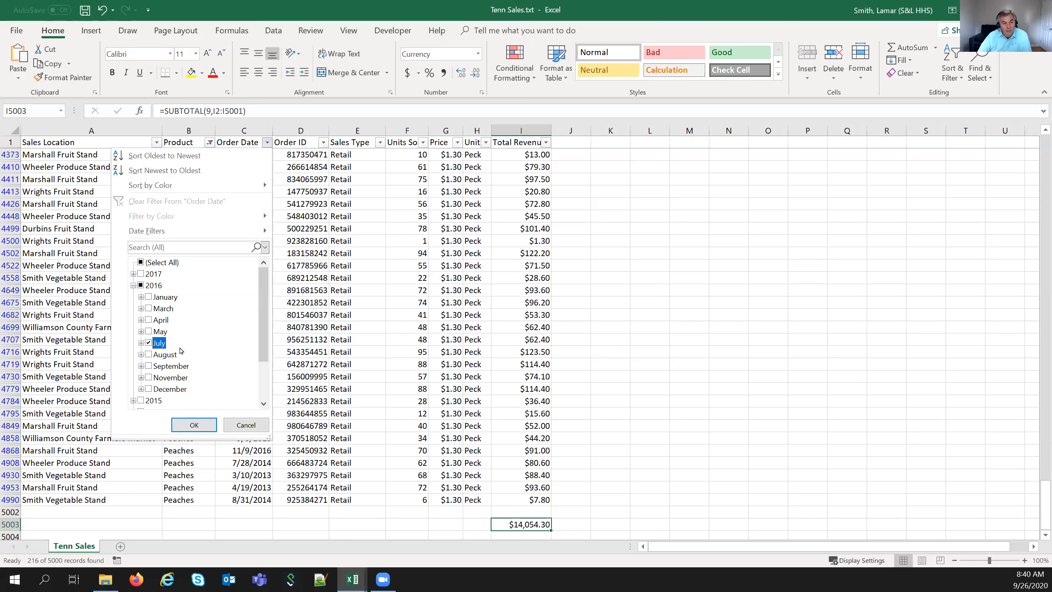
{"action": "left_click", "coordinate": [148, 342]}
{"action": "left_click", "coordinate": [141, 354]}
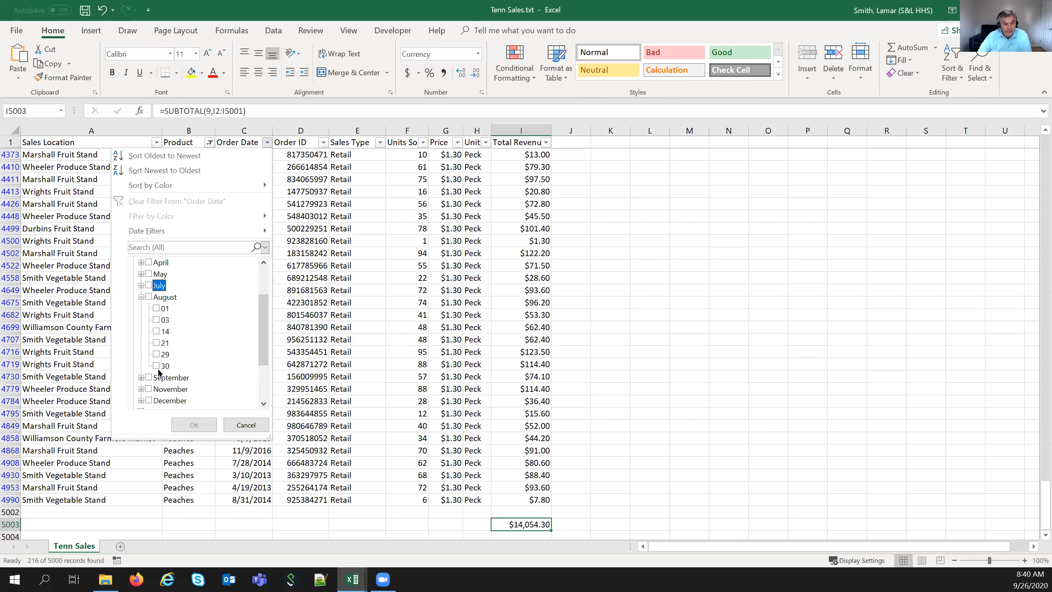
{"action": "left_click", "coordinate": [157, 309]}
{"action": "left_click", "coordinate": [157, 319]}
{"action": "left_click", "coordinate": [157, 332]}
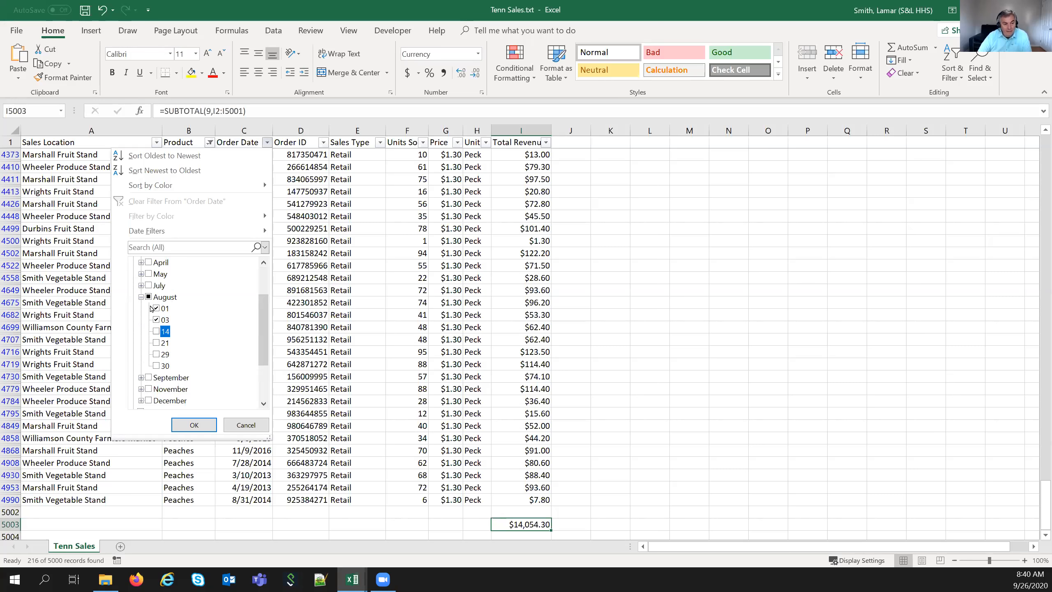
{"action": "left_click", "coordinate": [194, 425]}
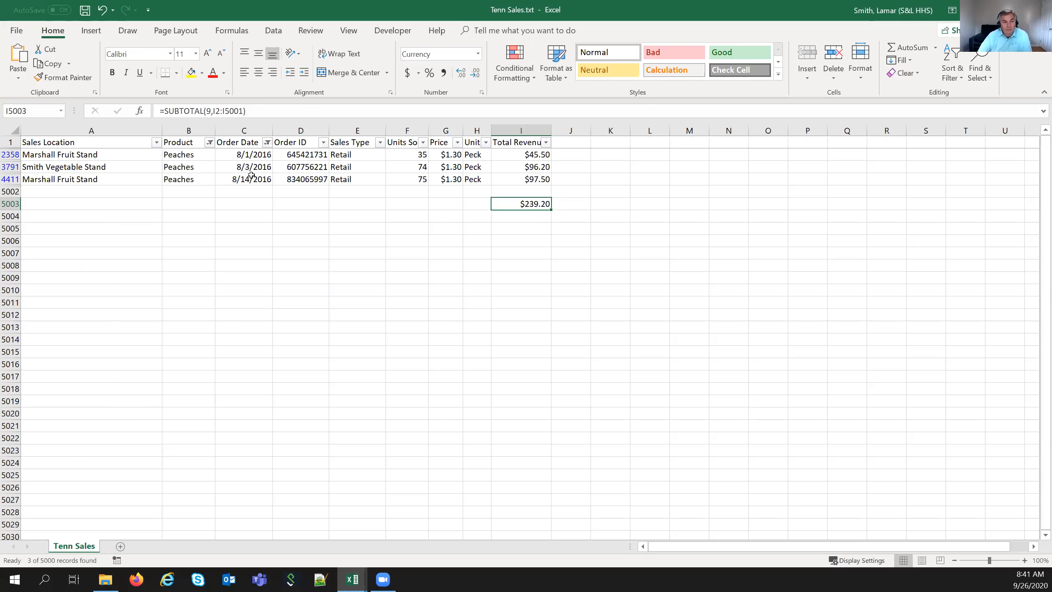
- Select All in the Order Date and Product filters to show every record again
{"action": "left_click", "coordinate": [267, 142]}
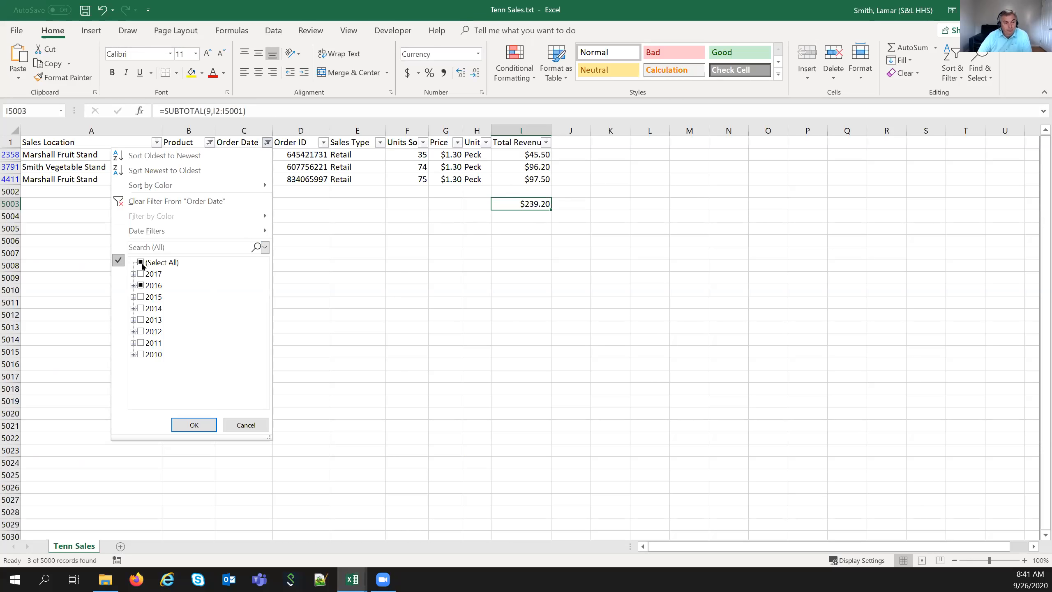
{"action": "left_click", "coordinate": [246, 425]}
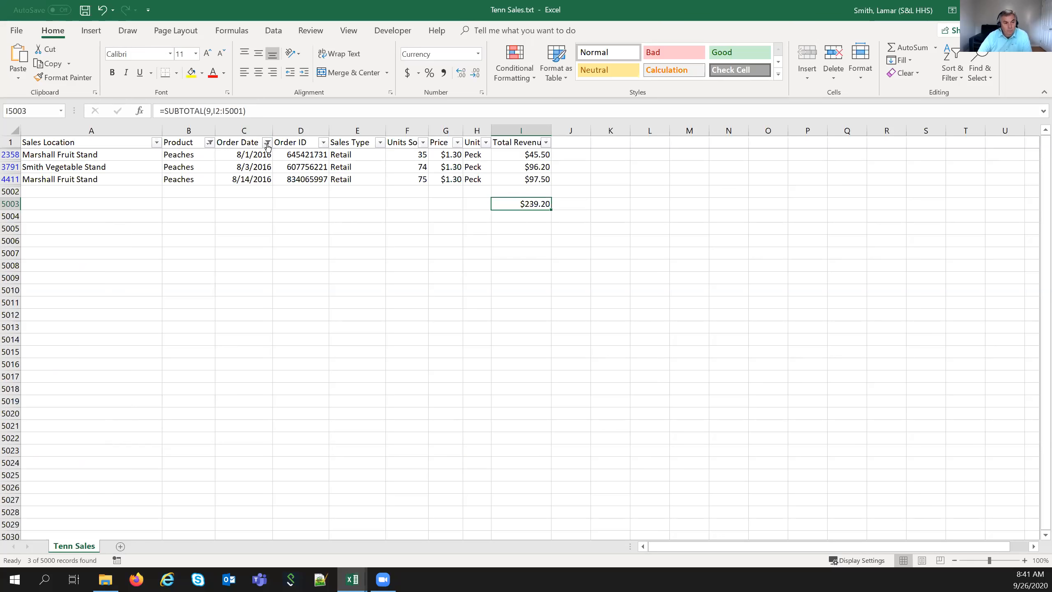
{"action": "left_click", "coordinate": [267, 142]}
{"action": "left_click", "coordinate": [141, 262]}
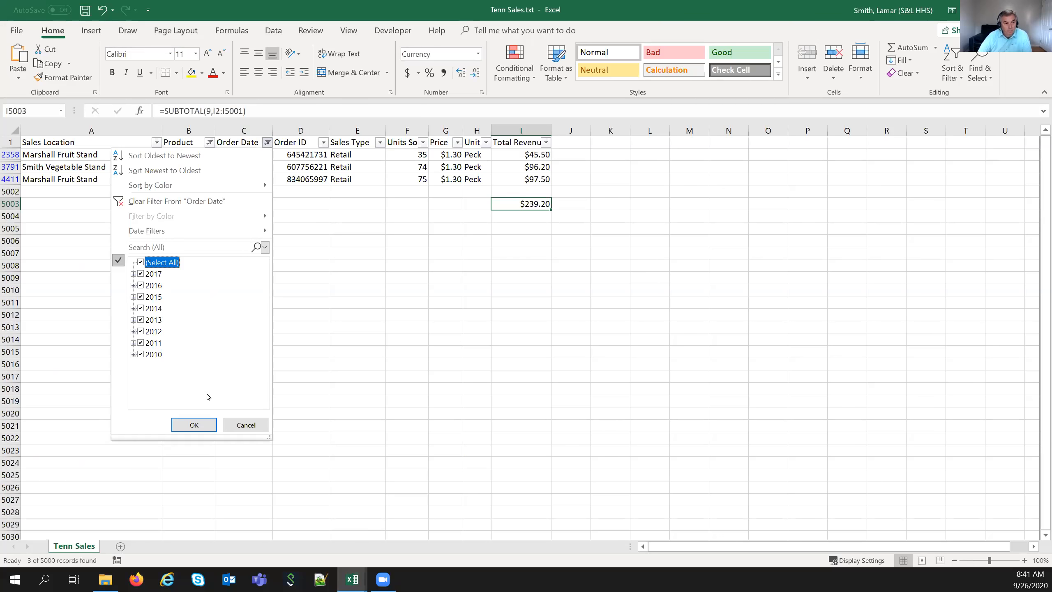
{"action": "left_click", "coordinate": [204, 424]}
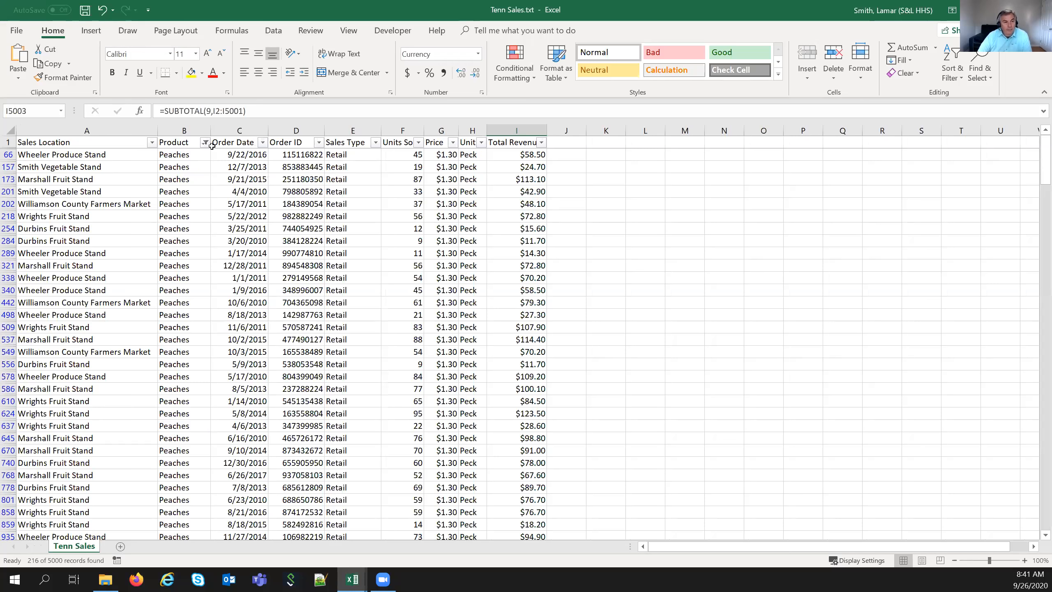
{"action": "left_click", "coordinate": [205, 143]}
{"action": "left_click", "coordinate": [78, 262]}
{"action": "key", "text": "Return"}
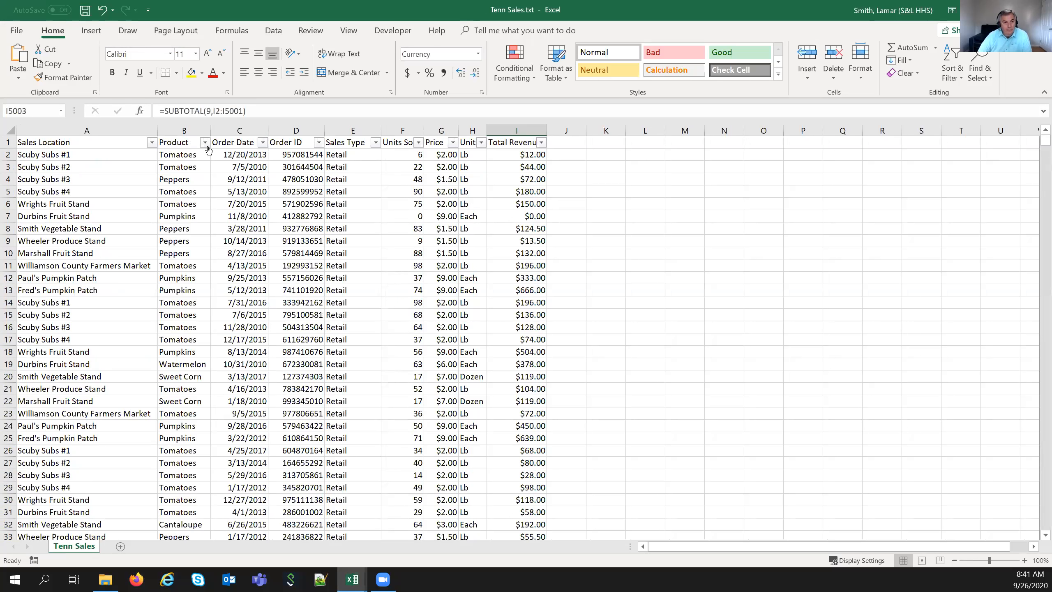
- Open an equals Custom AutoFilter for Sales Location and close it without filtering
{"action": "left_click", "coordinate": [152, 142]}
{"action": "mouse_move", "coordinate": [62, 232]}
{"action": "left_click", "coordinate": [207, 232]}
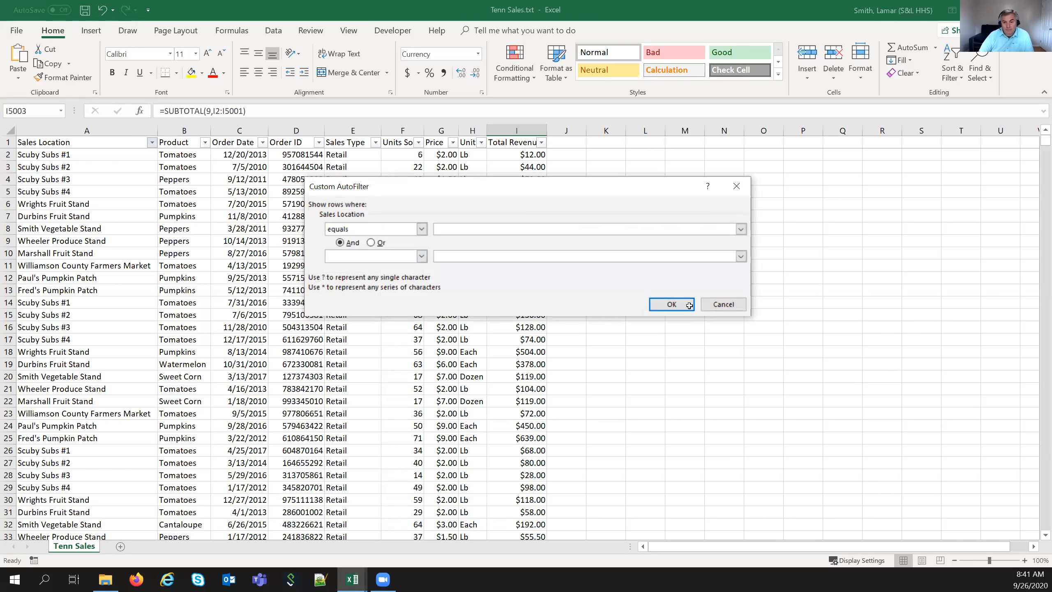
{"action": "left_click", "coordinate": [723, 304]}
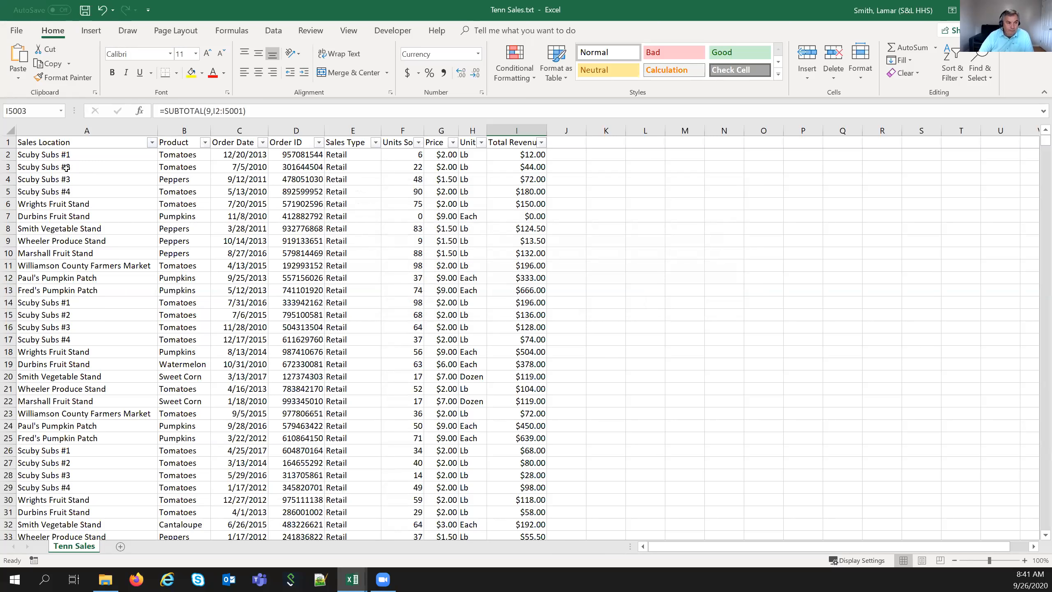
- In the Sales Location filter, clear all locations and tick Scuby Subs #1 through #4
{"action": "left_click", "coordinate": [152, 142]}
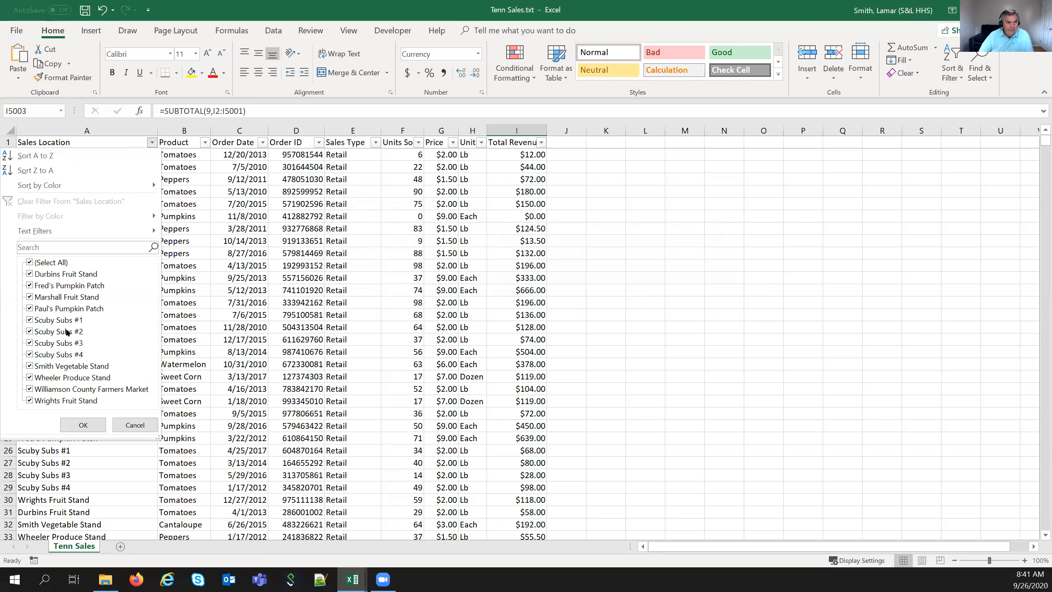
{"action": "left_click", "coordinate": [30, 262]}
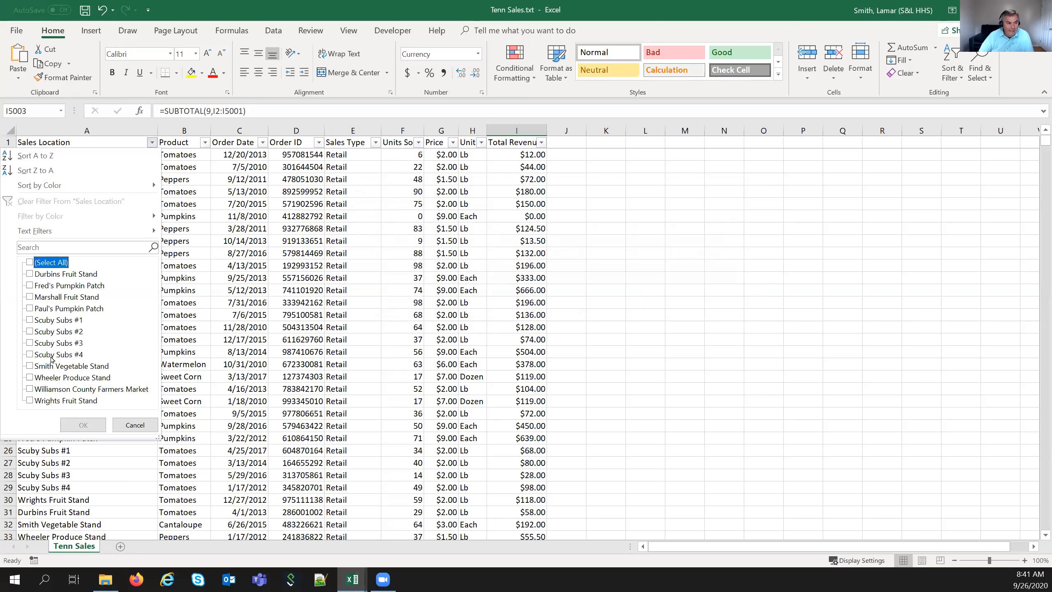
{"action": "left_click", "coordinate": [30, 320]}
{"action": "left_click", "coordinate": [30, 331]}
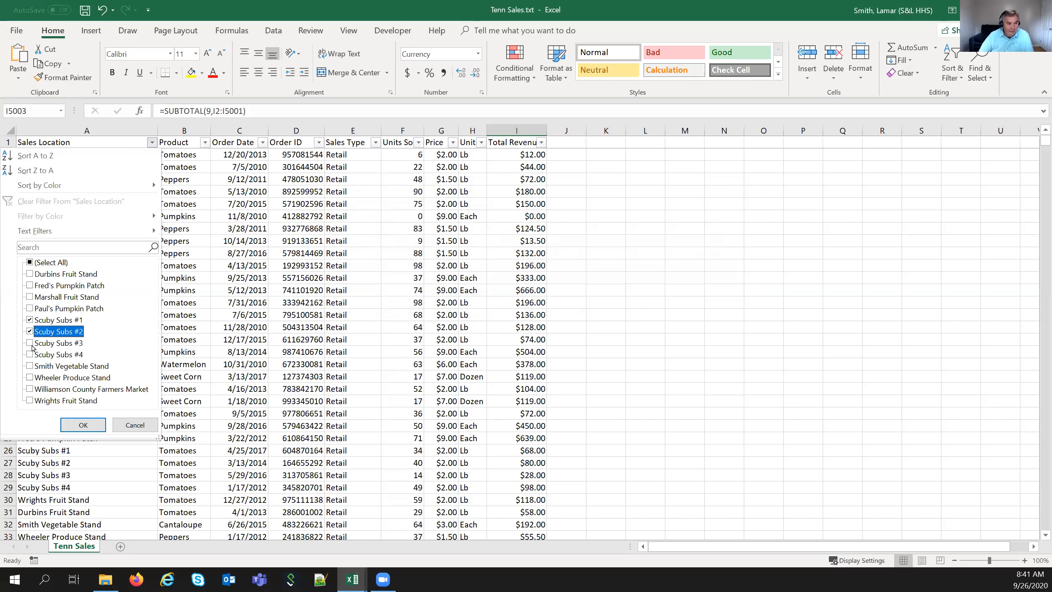
{"action": "left_click", "coordinate": [30, 343]}
{"action": "left_click", "coordinate": [30, 354]}
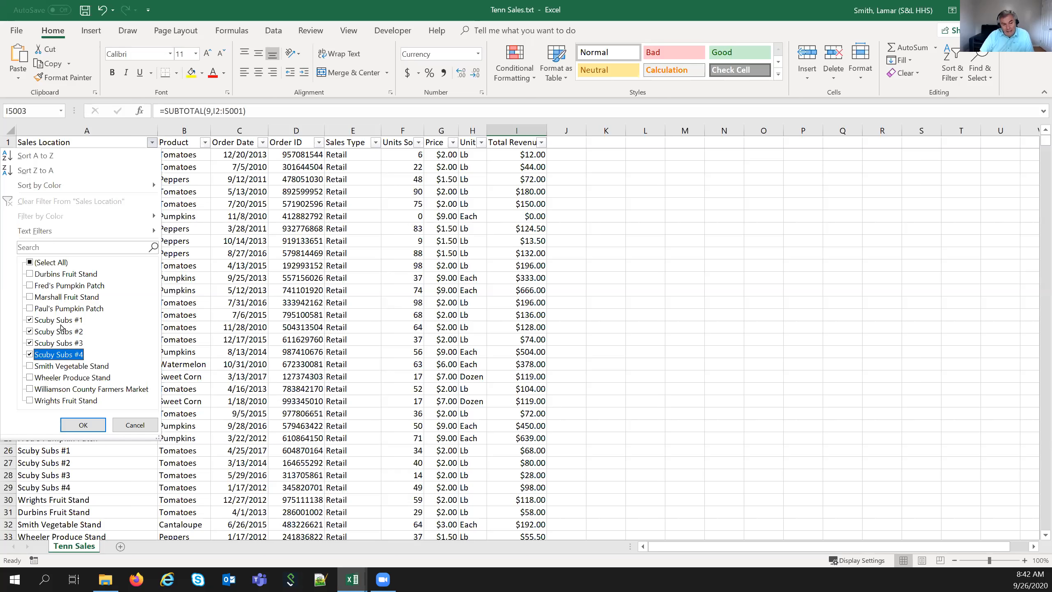
- Restore (Select All) so nothing is filtered, then bring up the Sales Location Text Filters menu
{"action": "left_click", "coordinate": [29, 262]}
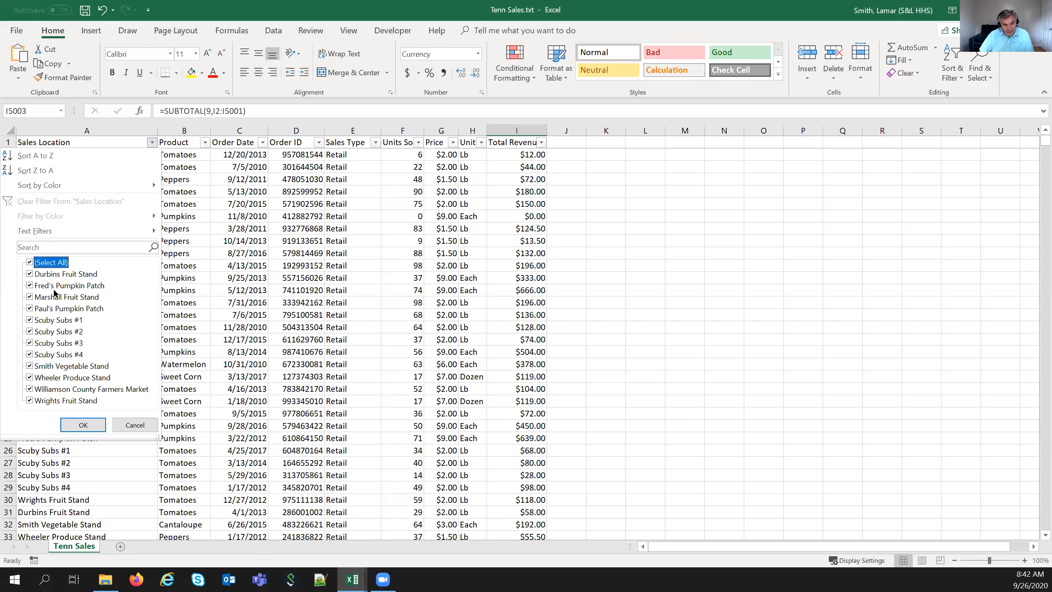
{"action": "left_click", "coordinate": [98, 425]}
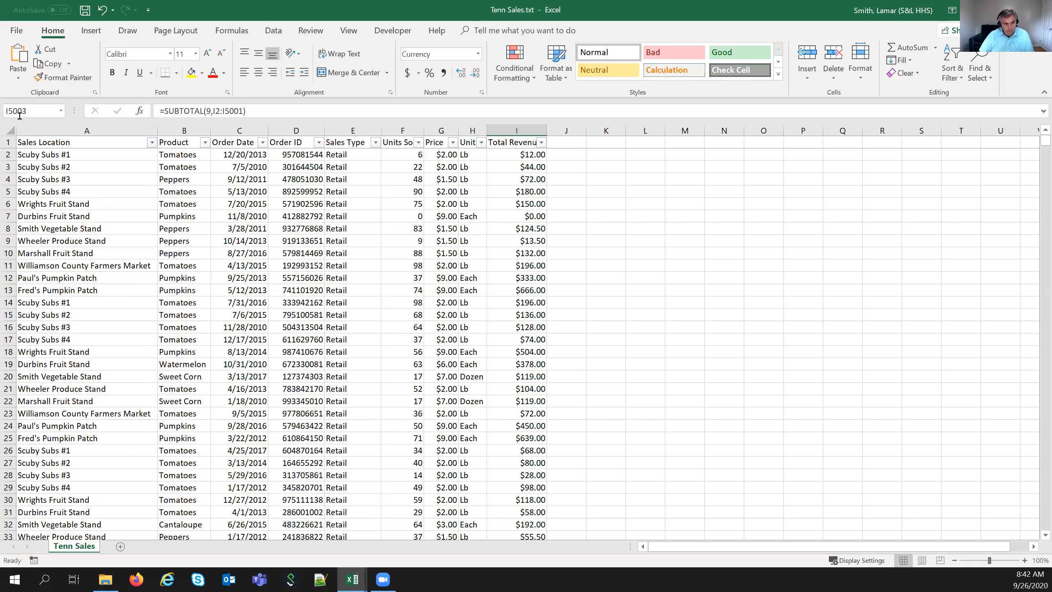
{"action": "left_click", "coordinate": [151, 143]}
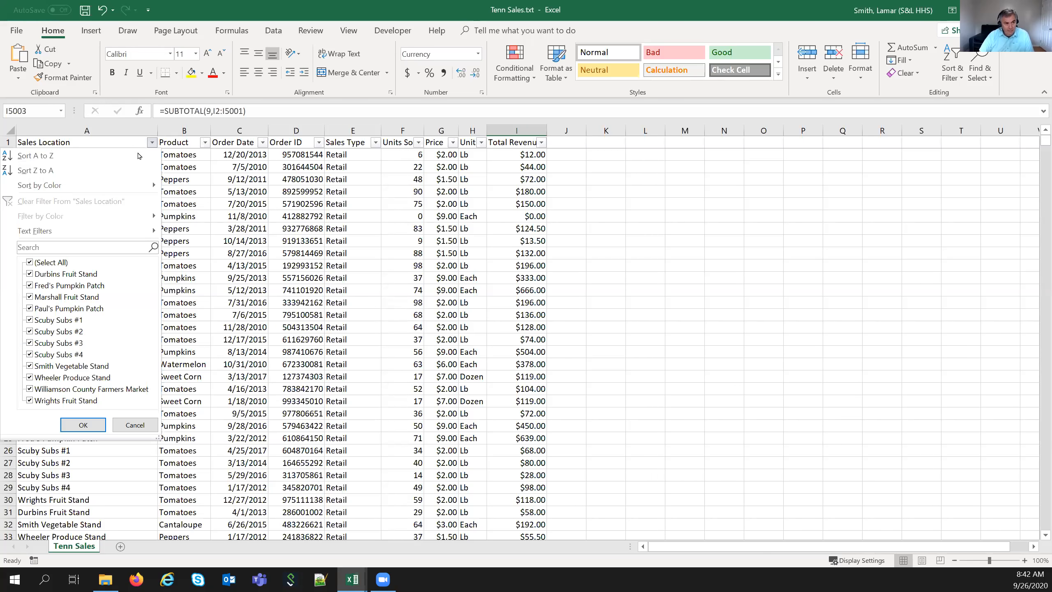
{"action": "mouse_move", "coordinate": [88, 231]}
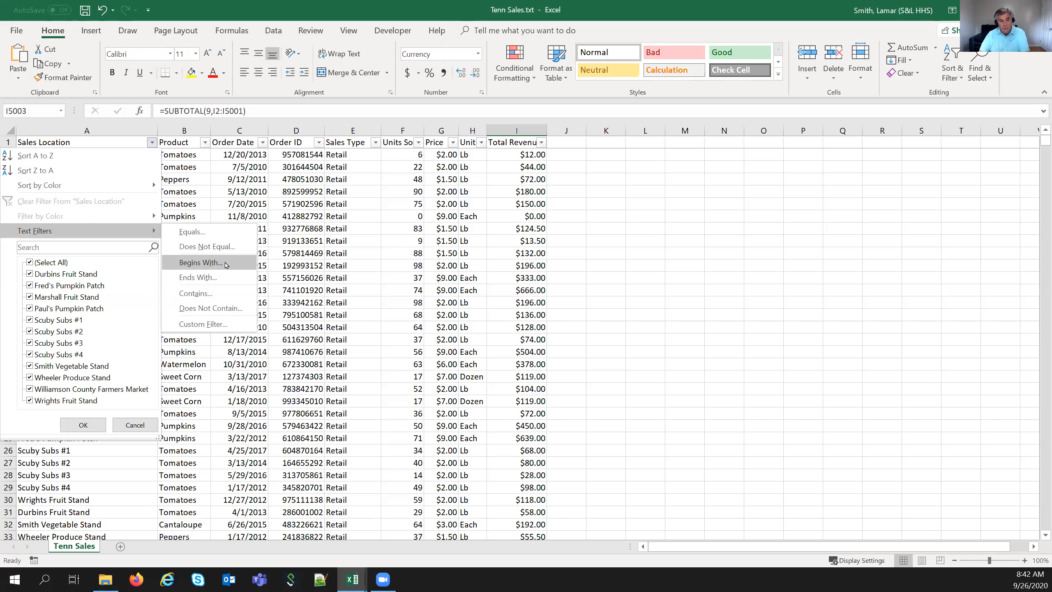
- Apply a Contains 'subs' text filter to Sales Location, keeping the 1676 Scuby Subs records
{"action": "left_click", "coordinate": [203, 294]}
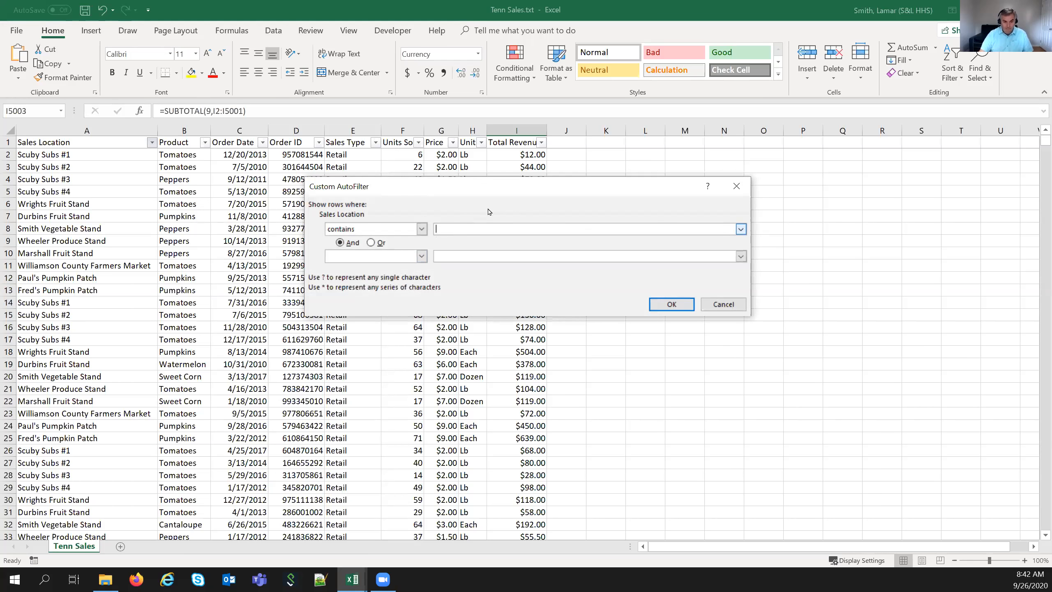
{"action": "type", "text": "subs"}
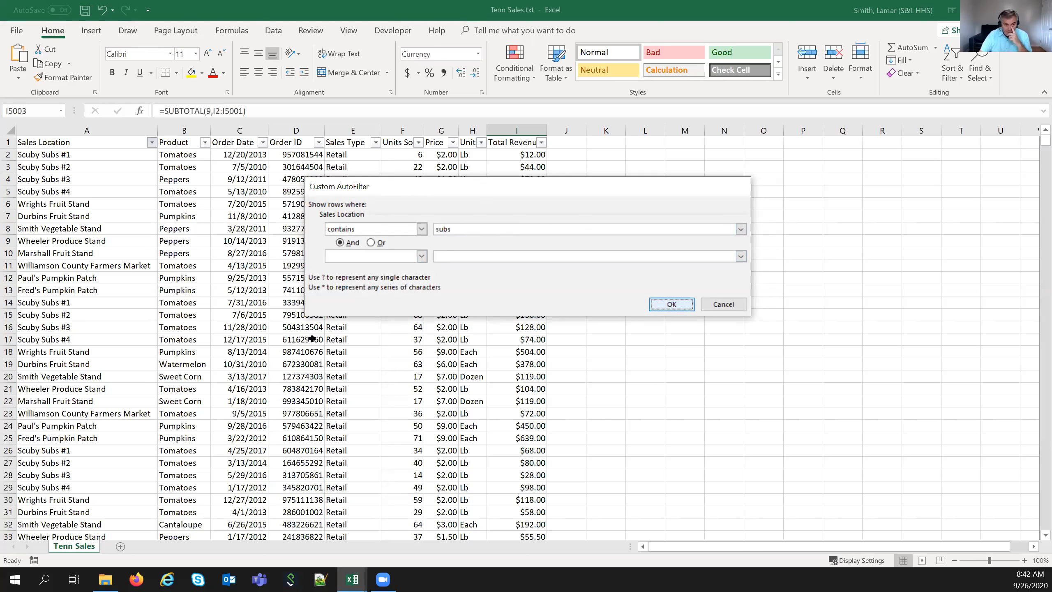
{"action": "left_click", "coordinate": [672, 304]}
{"action": "left_click", "coordinate": [184, 302]}
- Check the $164,996.00 Total Revenue subtotal in I5003 for the filtered Scuby Subs rows
{"action": "left_click", "coordinate": [195, 180]}
{"action": "scroll", "coordinate": [186, 279], "scroll_direction": "down", "scroll_amount": 1}
{"action": "scroll", "coordinate": [187, 279], "scroll_direction": "down", "scroll_amount": 8}
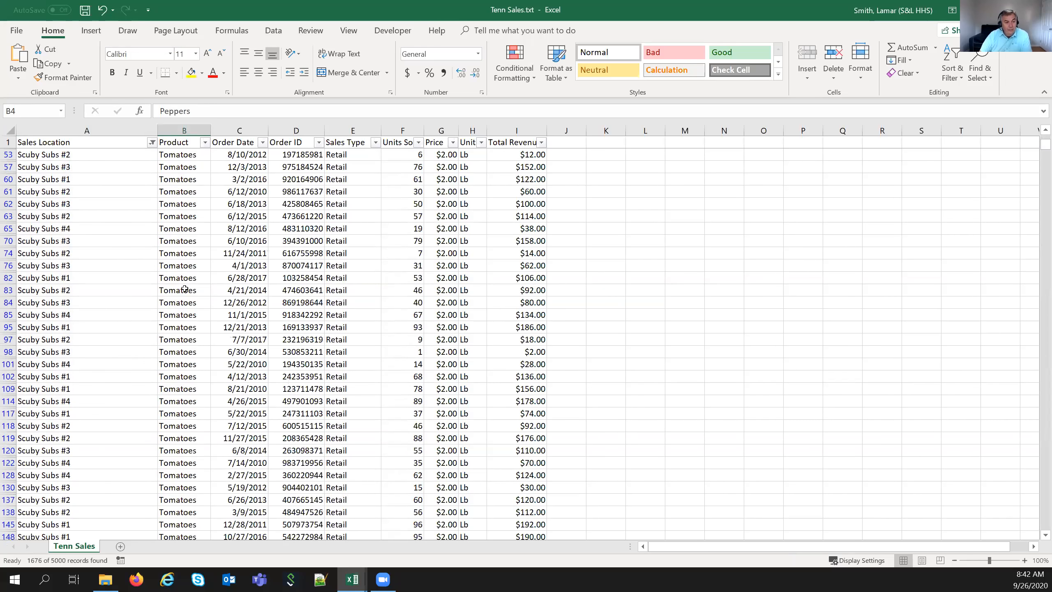
{"action": "scroll", "coordinate": [184, 289], "scroll_direction": "down", "scroll_amount": 6}
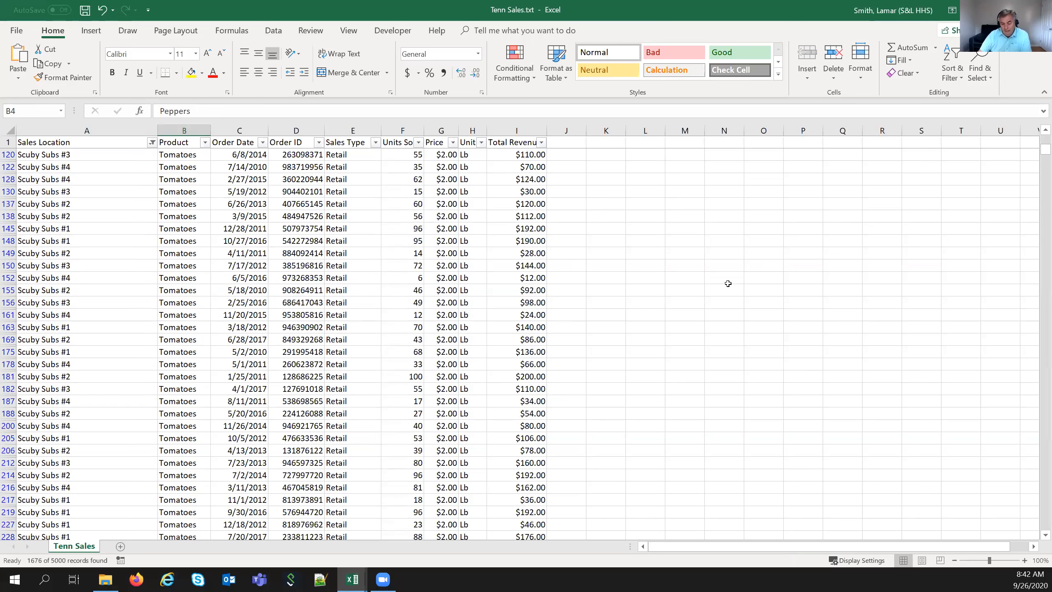
{"action": "key", "text": "ctrl+End"}
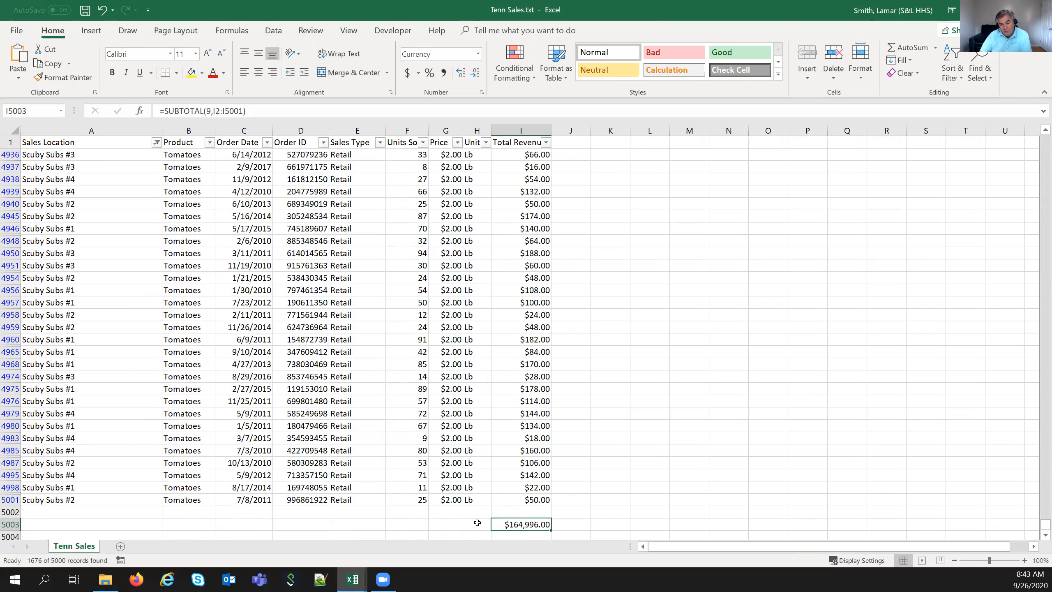
{"action": "left_click", "coordinate": [156, 142]}
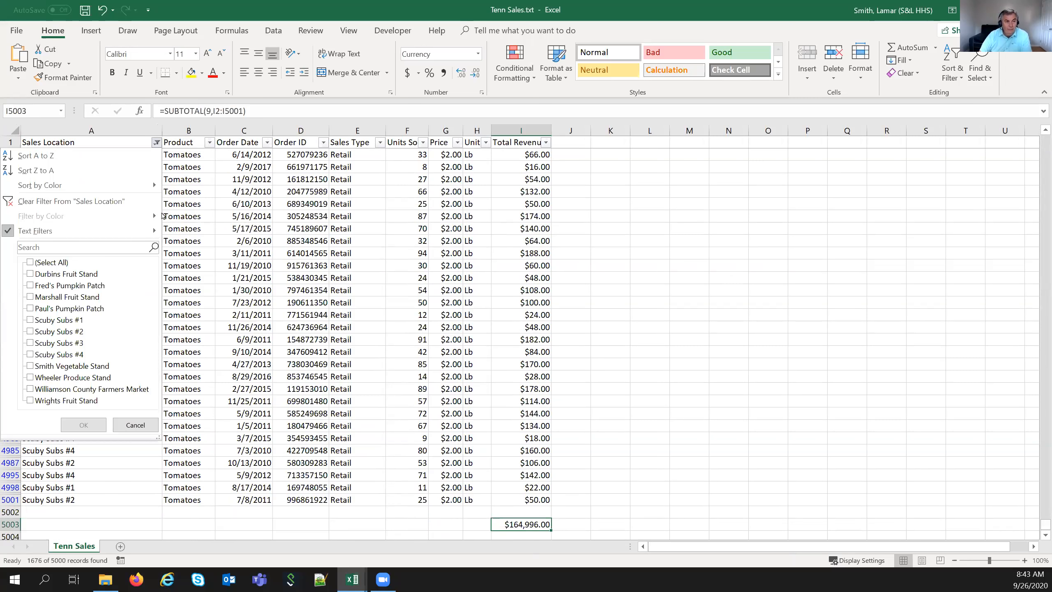
- Clear the Sales Location filter, briefly filter Product to Apples, Cantaloupe and Okra, then clear that too
{"action": "left_click", "coordinate": [105, 202]}
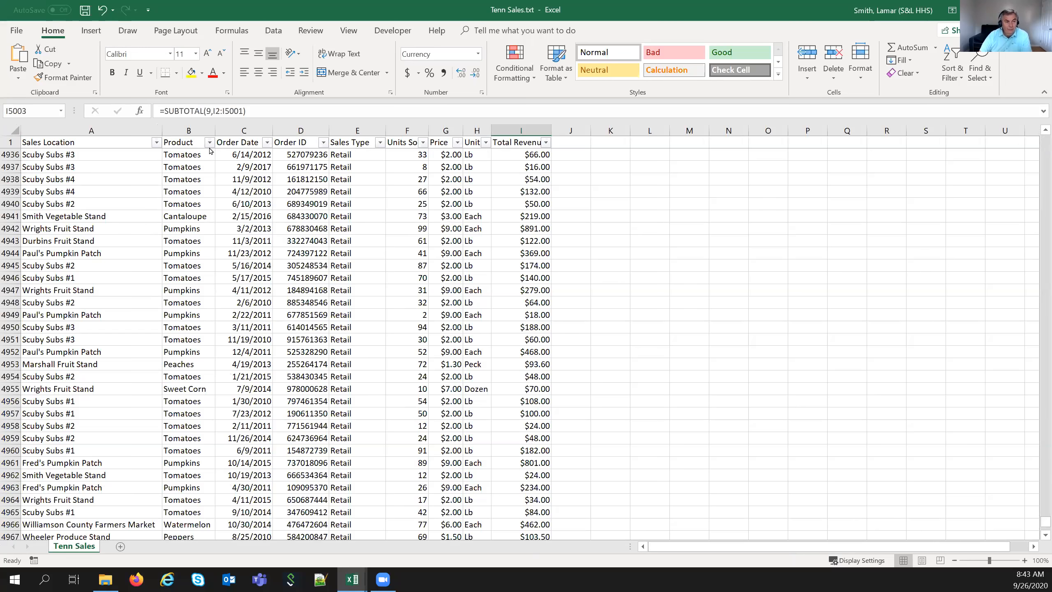
{"action": "left_click", "coordinate": [209, 142]}
{"action": "left_click", "coordinate": [83, 262]}
{"action": "left_click", "coordinate": [87, 273]}
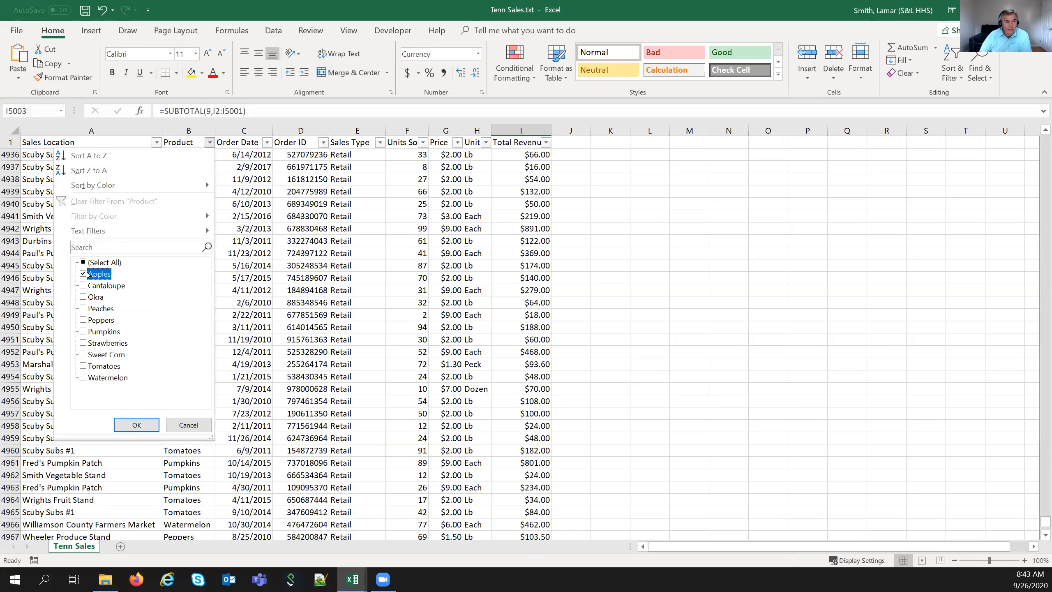
{"action": "left_click", "coordinate": [83, 286]}
{"action": "left_click", "coordinate": [87, 302]}
{"action": "left_click", "coordinate": [139, 423]}
{"action": "left_click", "coordinate": [210, 143]}
{"action": "left_click", "coordinate": [182, 203]}
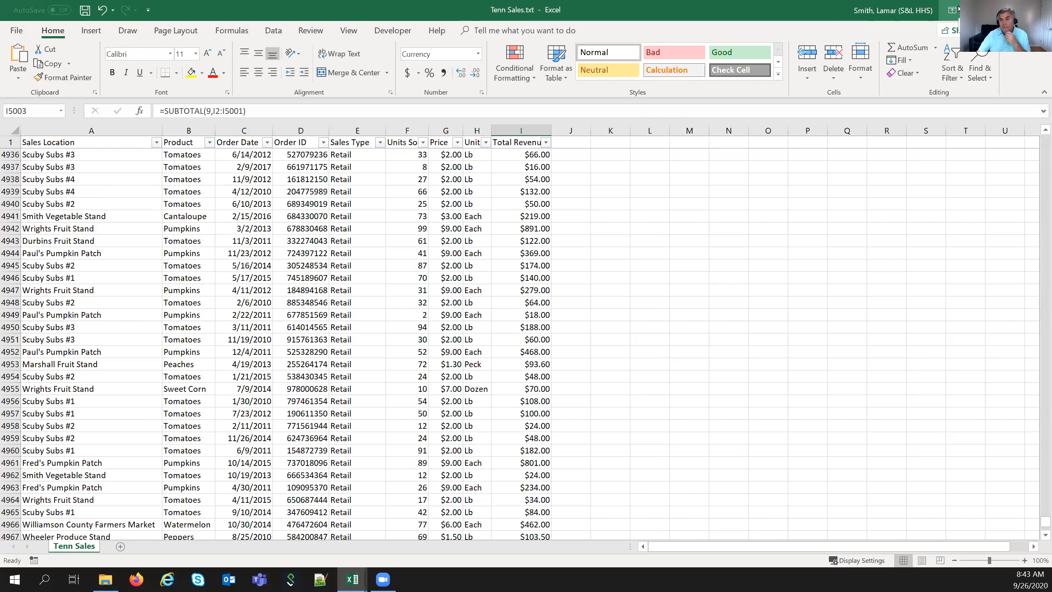
- Open Tomato Planner.xlsx from the Master Files folder via File > Open > Browse
{"action": "left_click", "coordinate": [16, 31]}
{"action": "left_click", "coordinate": [38, 112]}
{"action": "left_click", "coordinate": [128, 286]}
{"action": "left_click", "coordinate": [159, 138]}
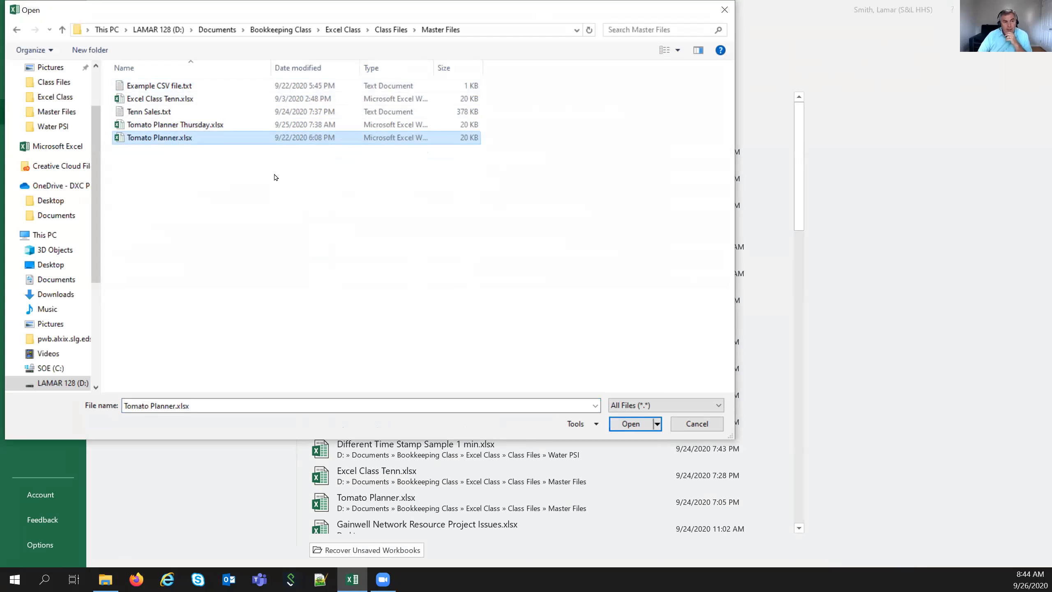
{"action": "left_click", "coordinate": [636, 429]}
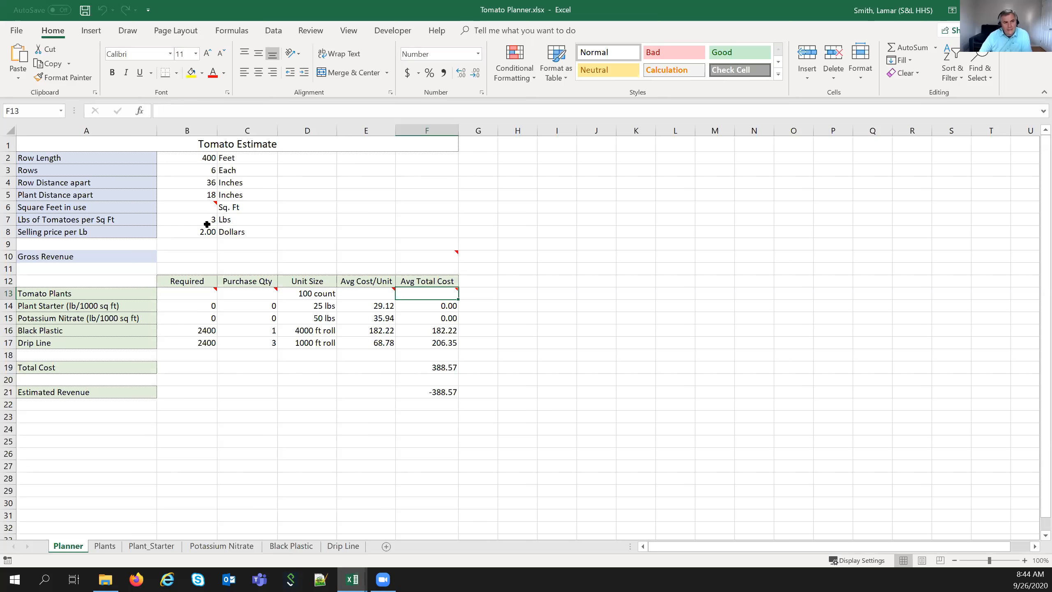
- Look through the Plant_Starter, Potassium Nitrate, Black Plastic and Drip Line sheets, ending on Plants
{"action": "left_click", "coordinate": [120, 549]}
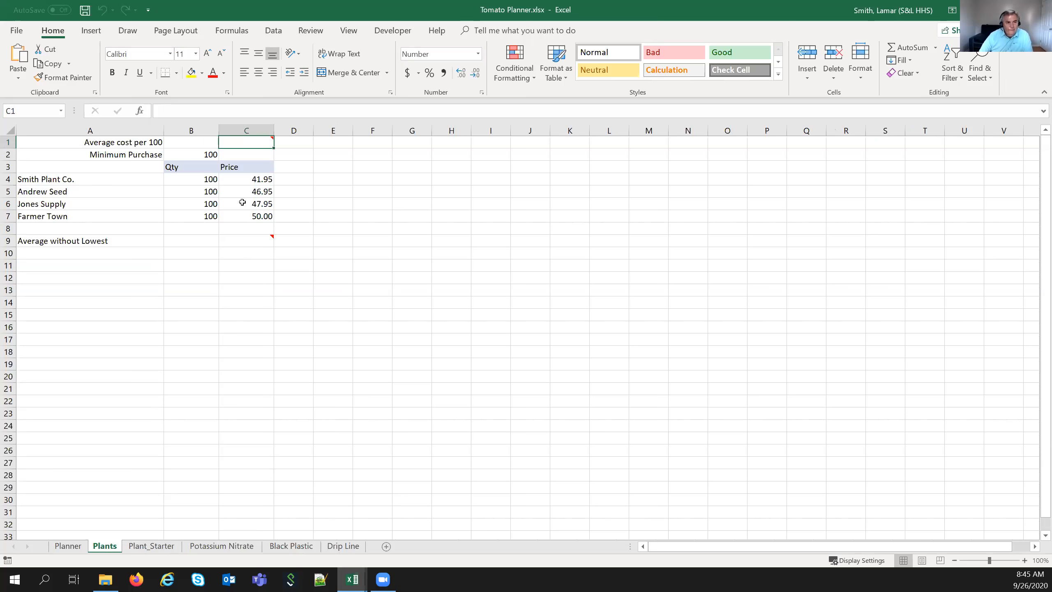
{"action": "left_click", "coordinate": [151, 547]}
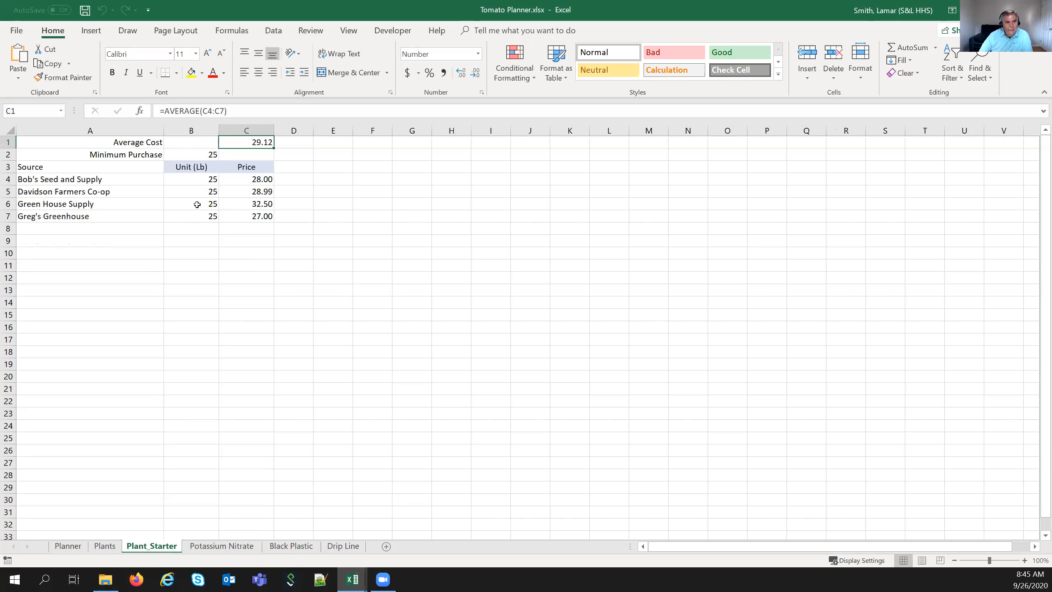
{"action": "left_click", "coordinate": [220, 546]}
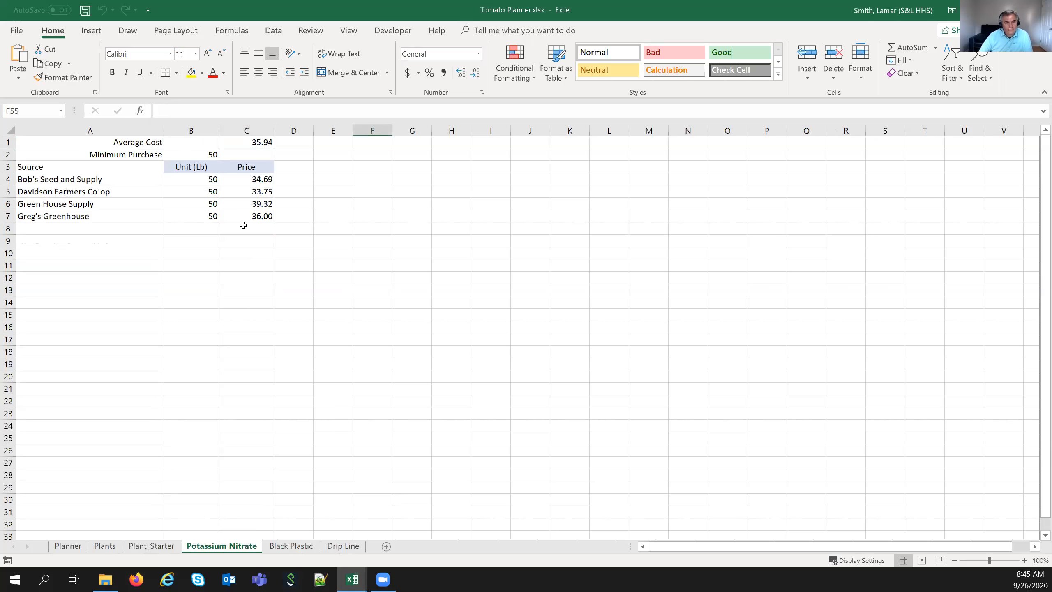
{"action": "left_click", "coordinate": [300, 545]}
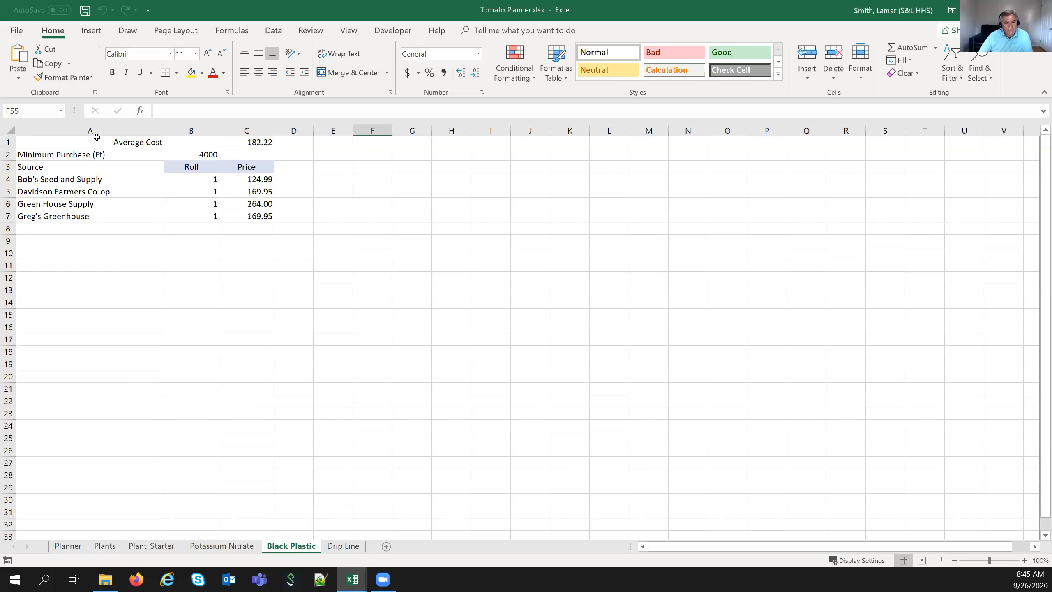
{"action": "left_click", "coordinate": [347, 545]}
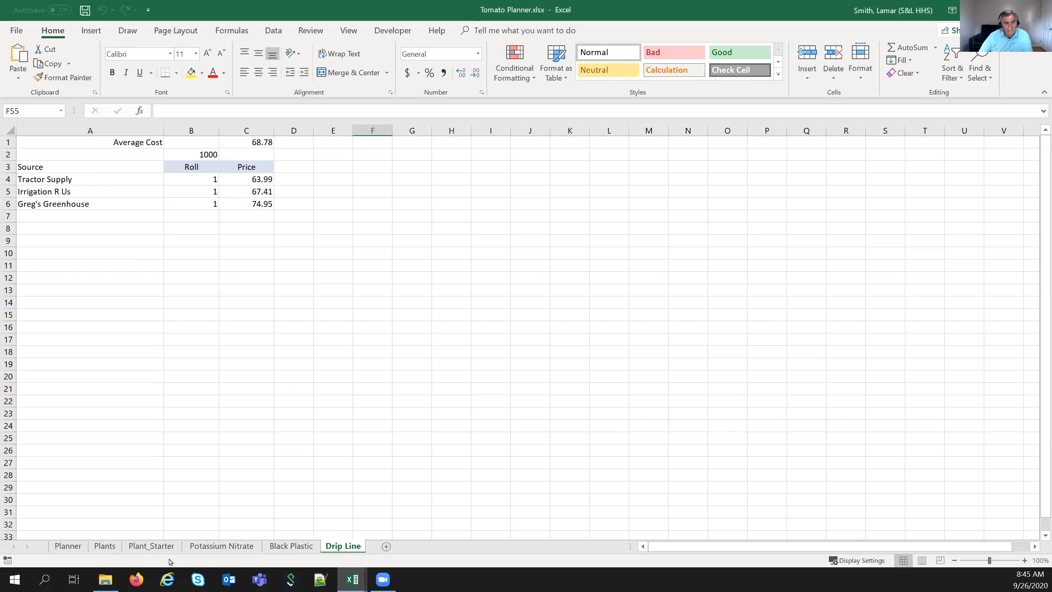
{"action": "left_click", "coordinate": [104, 546]}
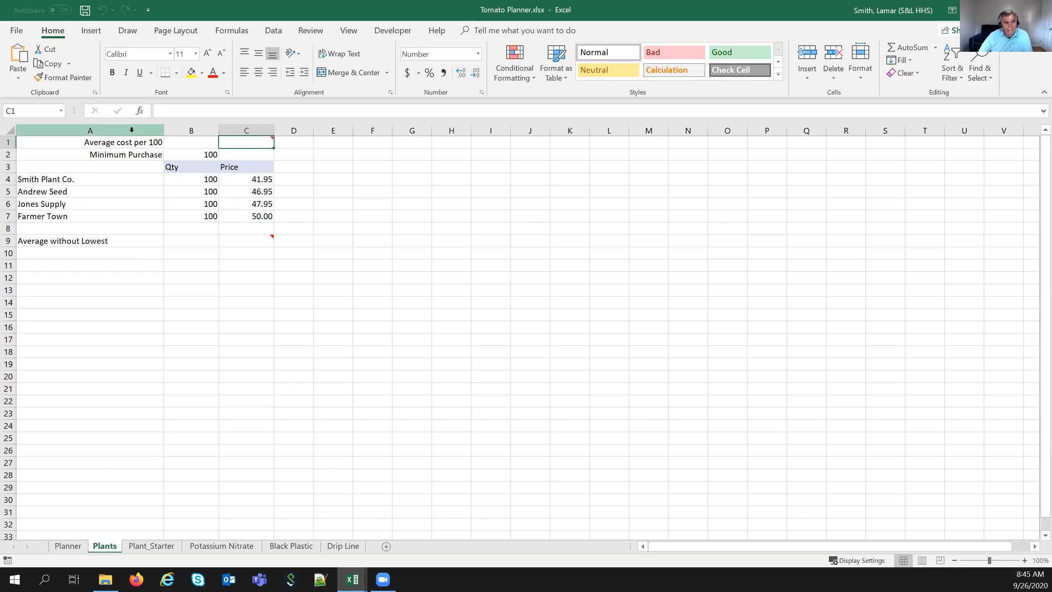
{"action": "left_click_drag", "start_coordinate": [94, 178], "coordinate": [96, 218]}
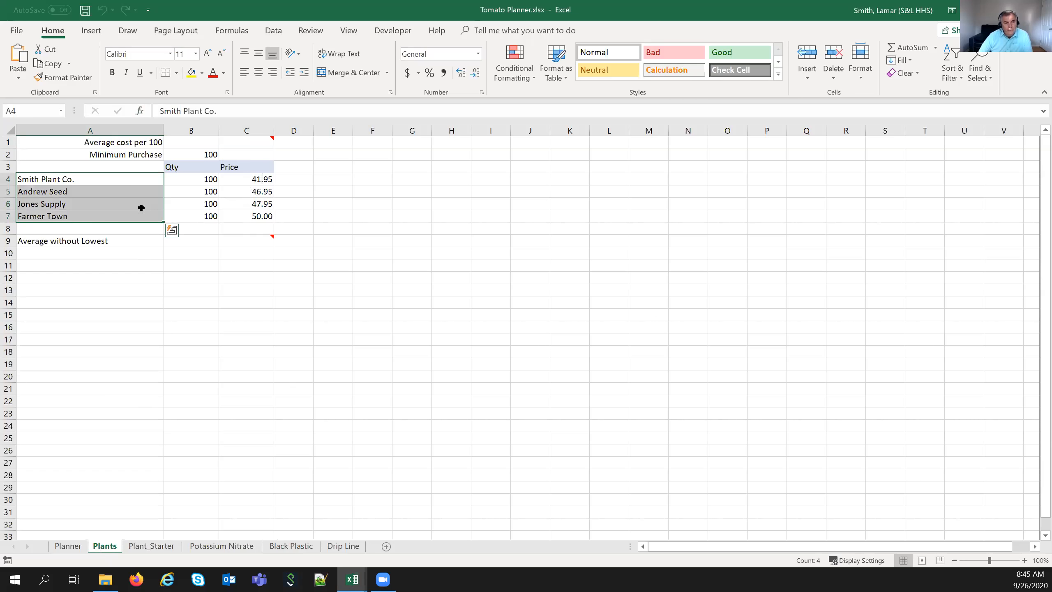
{"action": "left_click", "coordinate": [193, 180]}
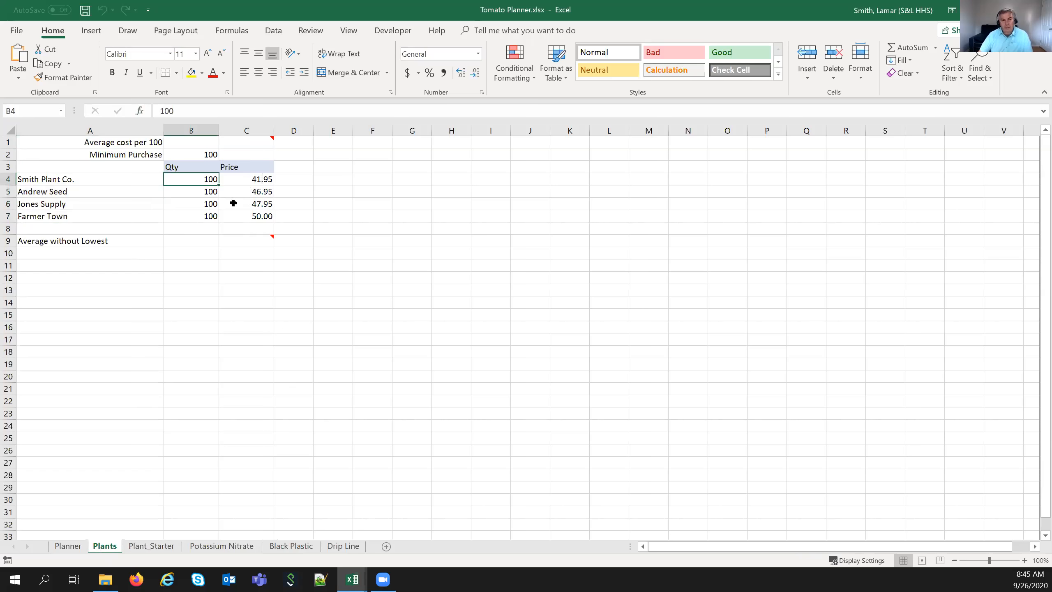
{"action": "left_click_drag", "start_coordinate": [247, 179], "coordinate": [248, 216]}
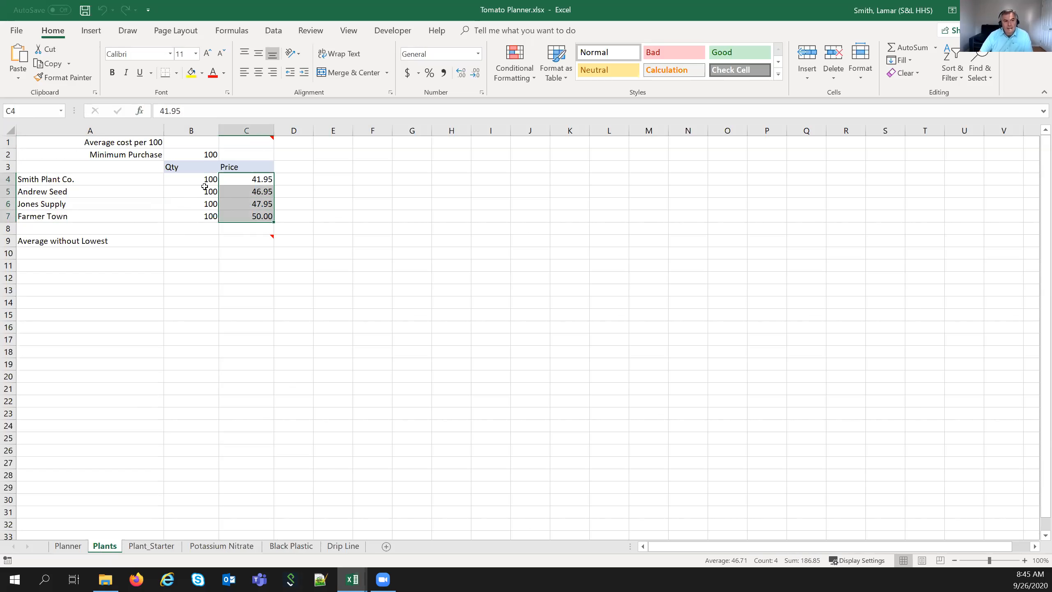
{"action": "left_click", "coordinate": [159, 220]}
{"action": "left_click", "coordinate": [158, 546]}
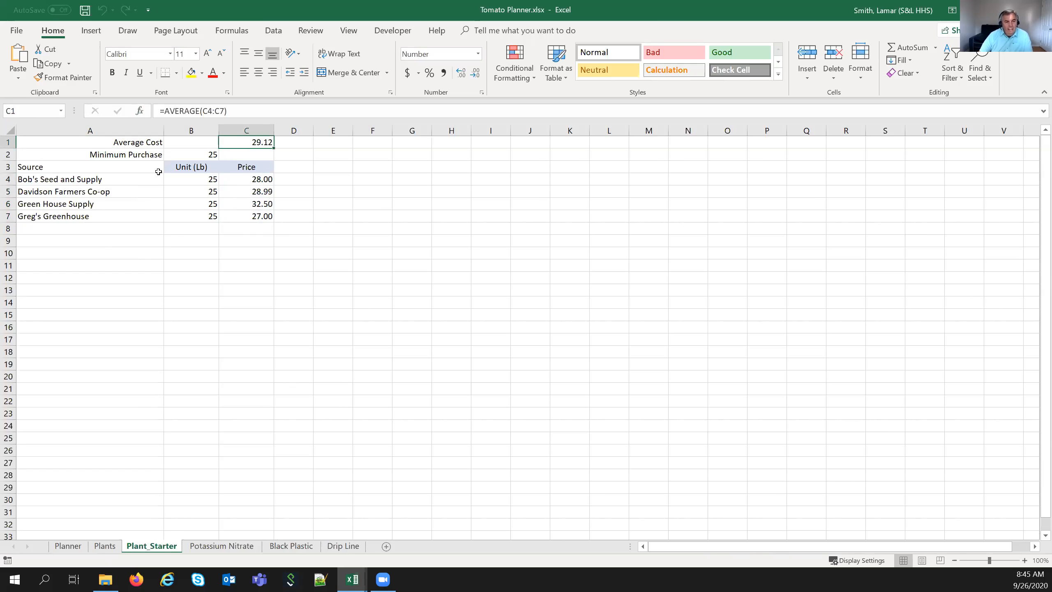
{"action": "left_click_drag", "start_coordinate": [152, 179], "coordinate": [156, 218]}
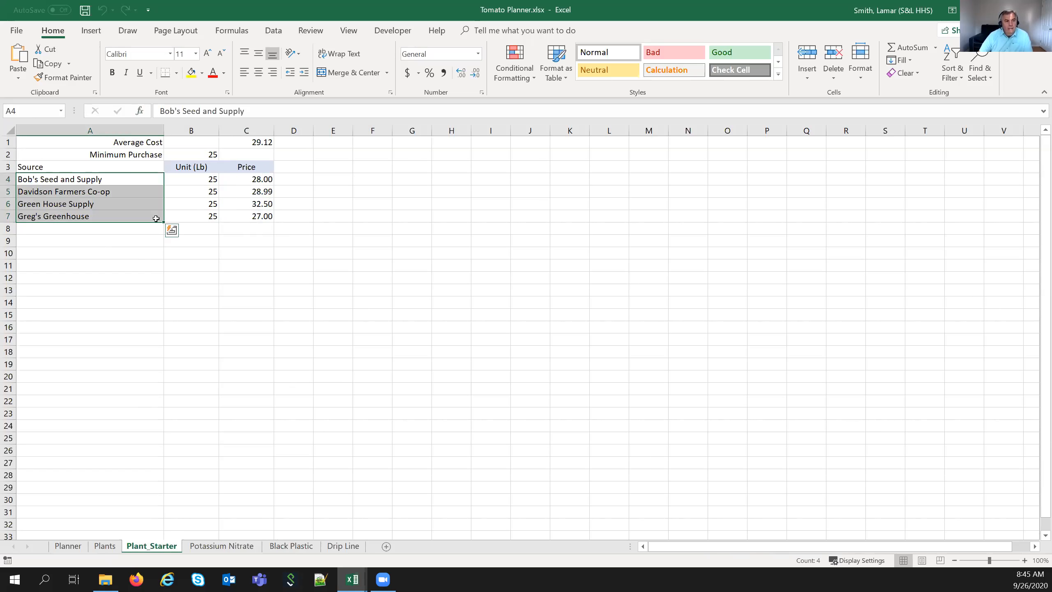
{"action": "left_click_drag", "start_coordinate": [198, 177], "coordinate": [194, 221]}
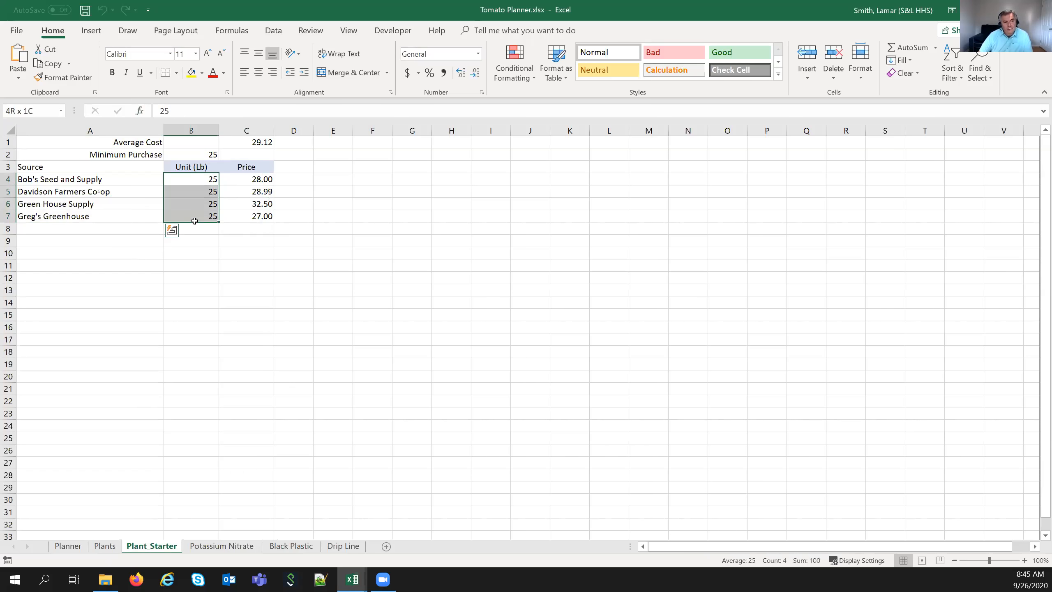
{"action": "left_click_drag", "start_coordinate": [254, 179], "coordinate": [243, 218]}
{"action": "left_click", "coordinate": [247, 143]}
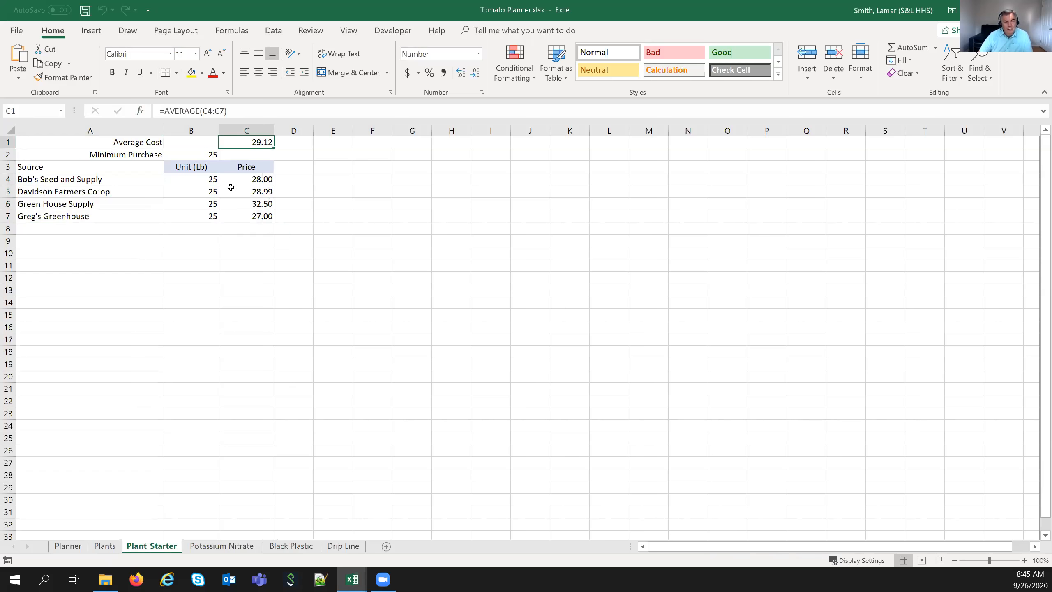
{"action": "left_click", "coordinate": [221, 545]}
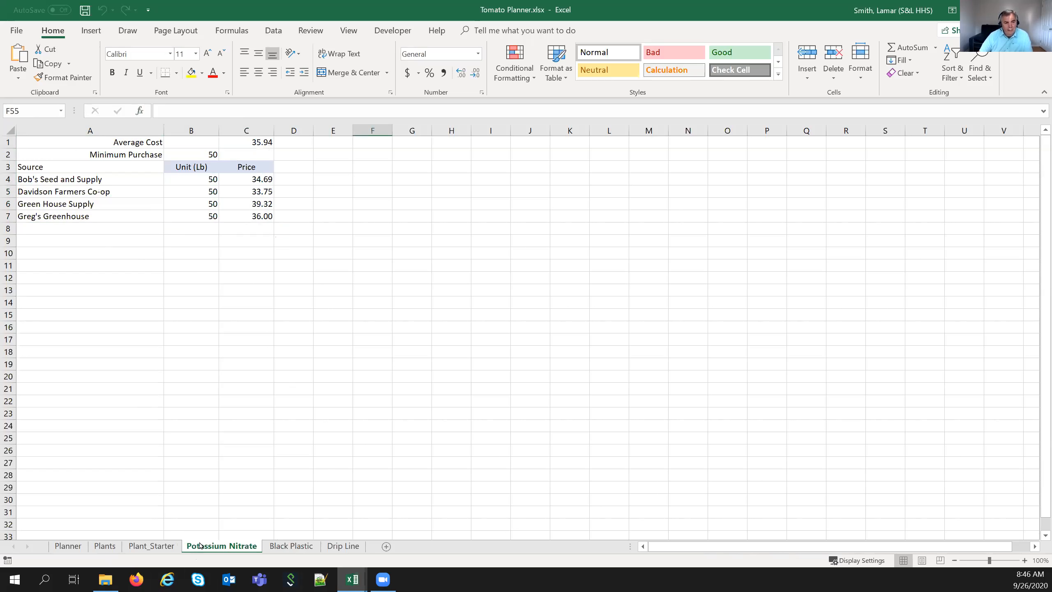
{"action": "left_click_drag", "start_coordinate": [107, 183], "coordinate": [116, 216]}
{"action": "left_click_drag", "start_coordinate": [206, 179], "coordinate": [238, 215]}
{"action": "left_click_drag", "start_coordinate": [246, 277], "coordinate": [246, 290]}
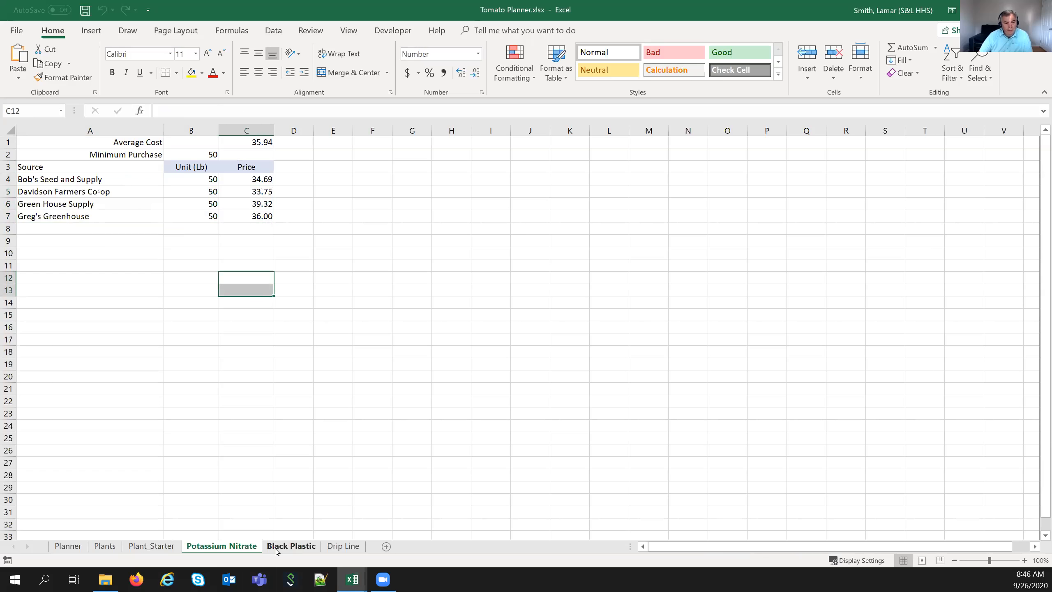
{"action": "left_click", "coordinate": [292, 546]}
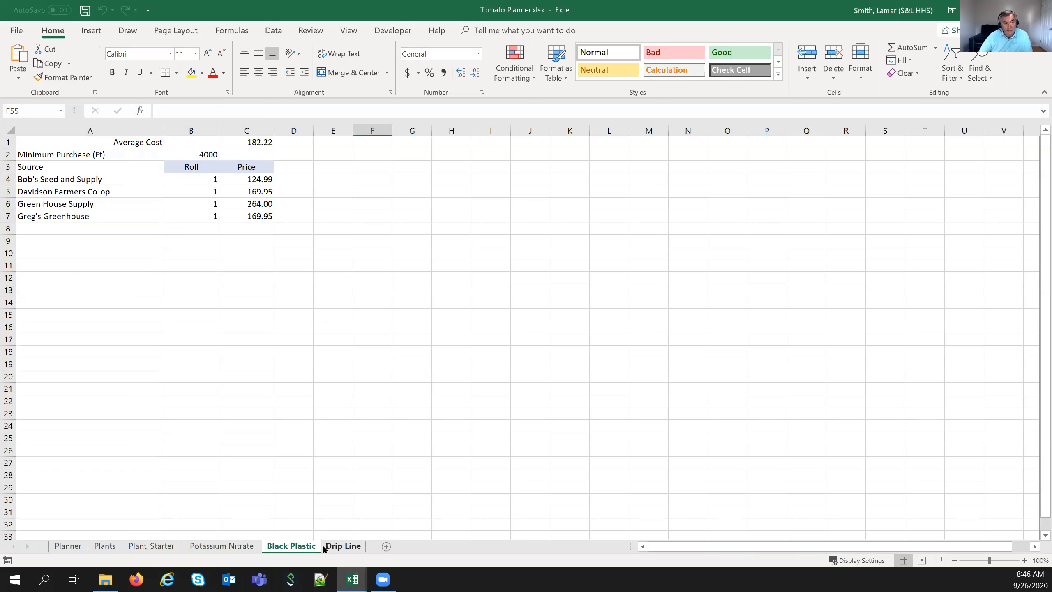
{"action": "left_click", "coordinate": [343, 549]}
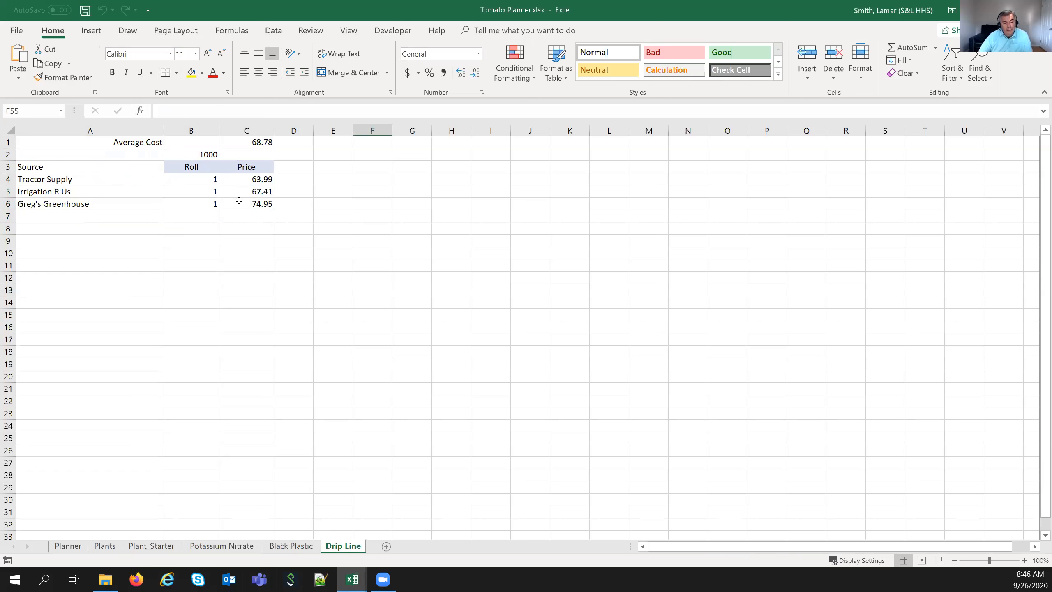
{"action": "left_click", "coordinate": [105, 546]}
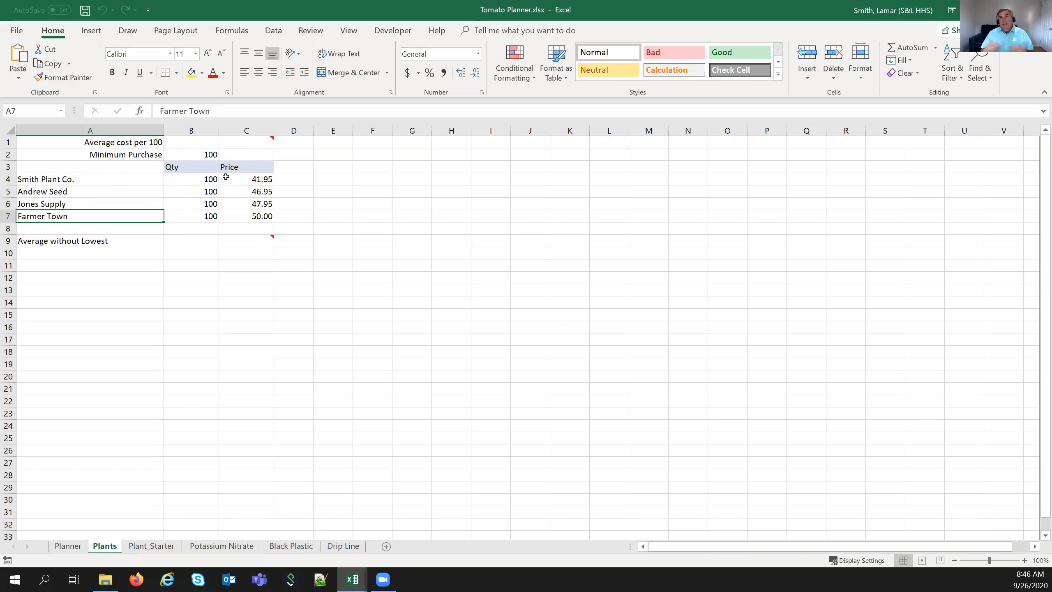
- Enter =AVERAGE(C4:C7) in C1 so Average cost per 100 shows 46.71
{"action": "left_click", "coordinate": [268, 141]}
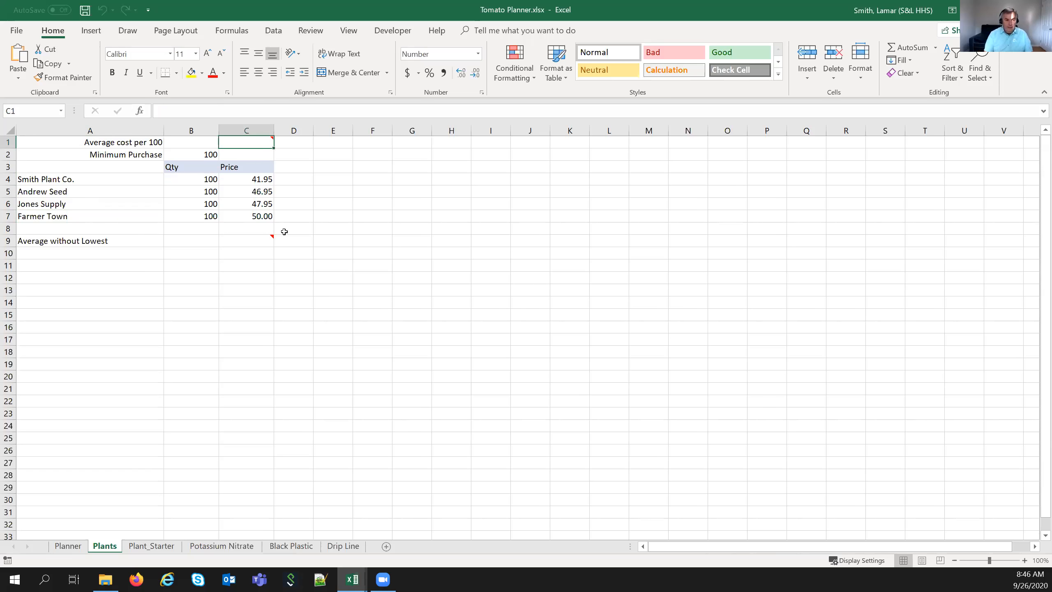
{"action": "type", "text": "=average"}
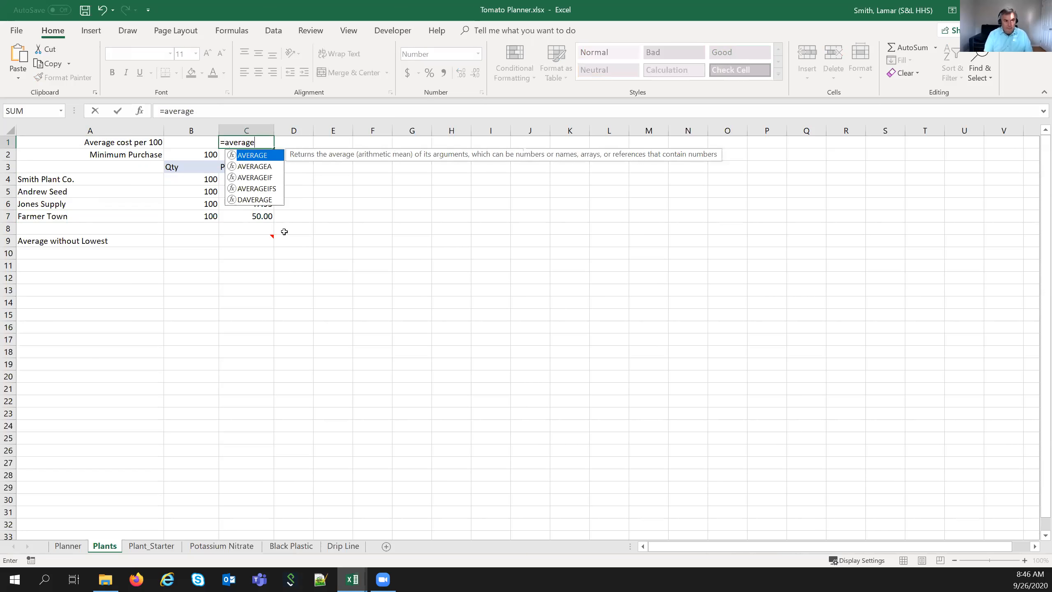
{"action": "type", "text": "("}
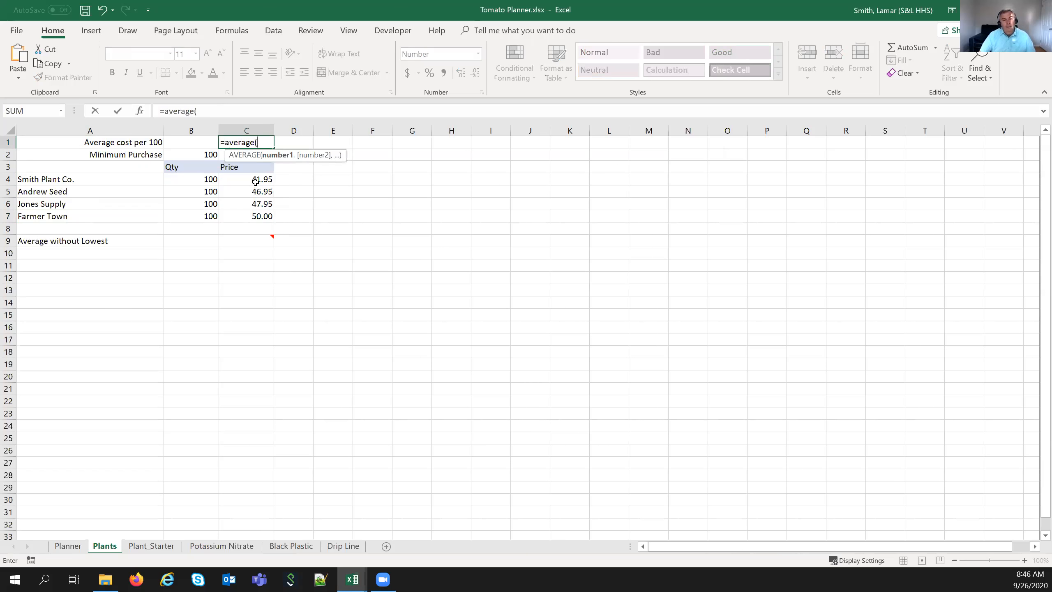
{"action": "left_click_drag", "start_coordinate": [254, 181], "coordinate": [247, 215]}
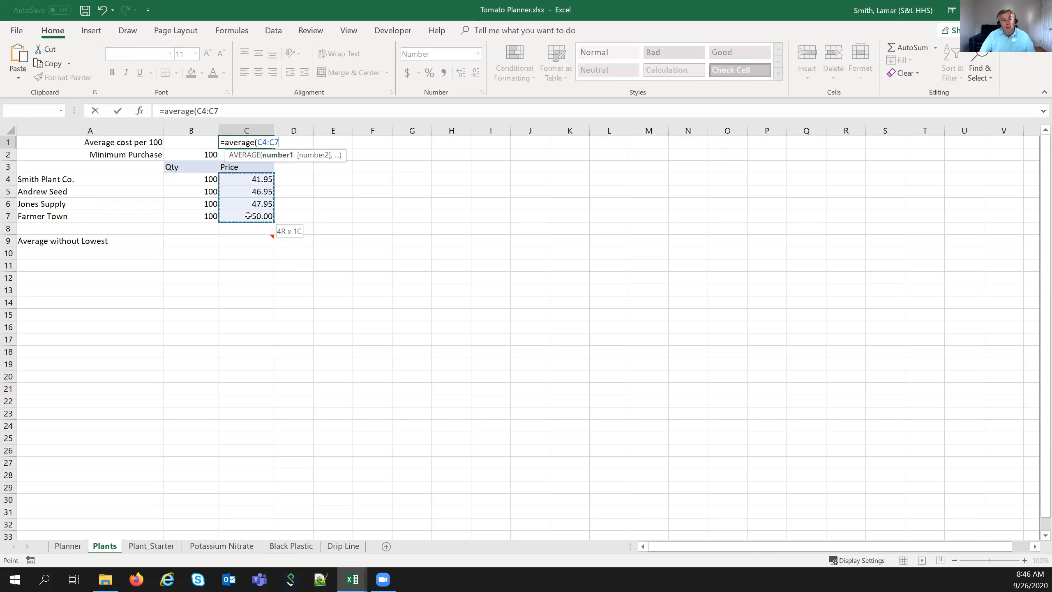
{"action": "left_click", "coordinate": [229, 110]}
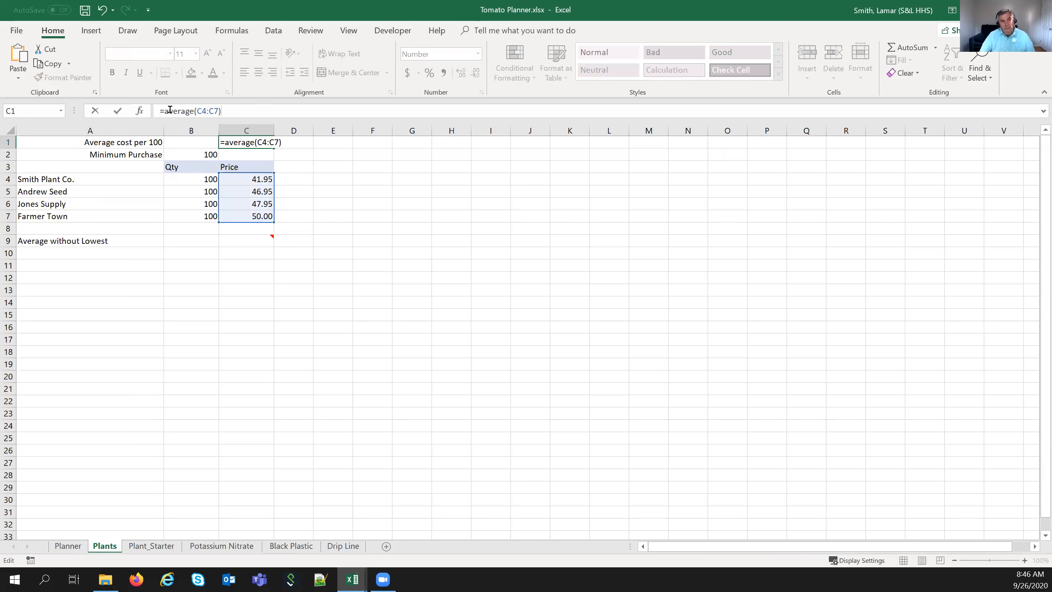
{"action": "left_click", "coordinate": [118, 111]}
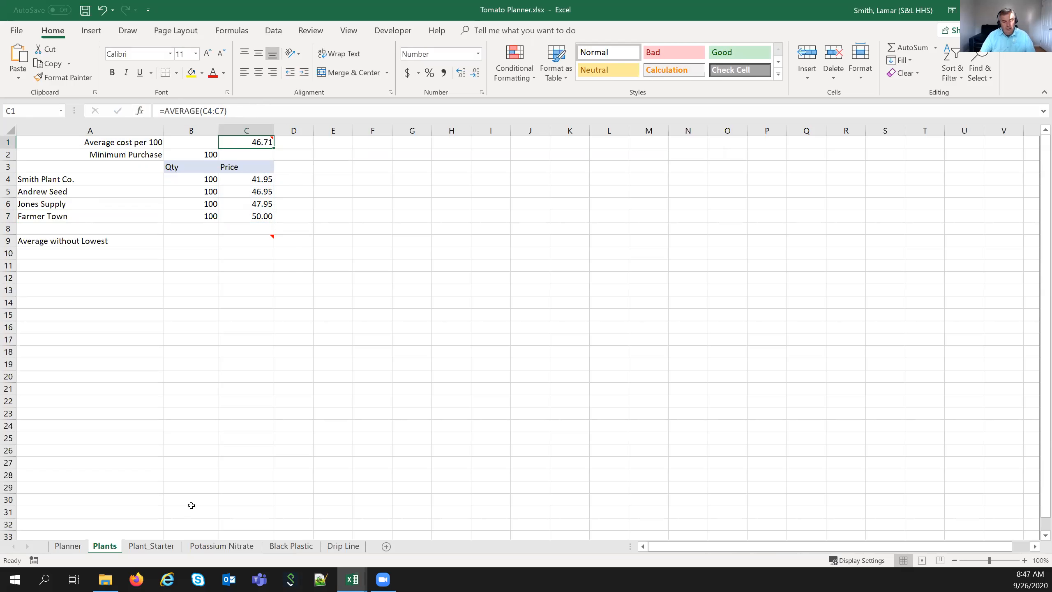
{"action": "left_click", "coordinate": [222, 545]}
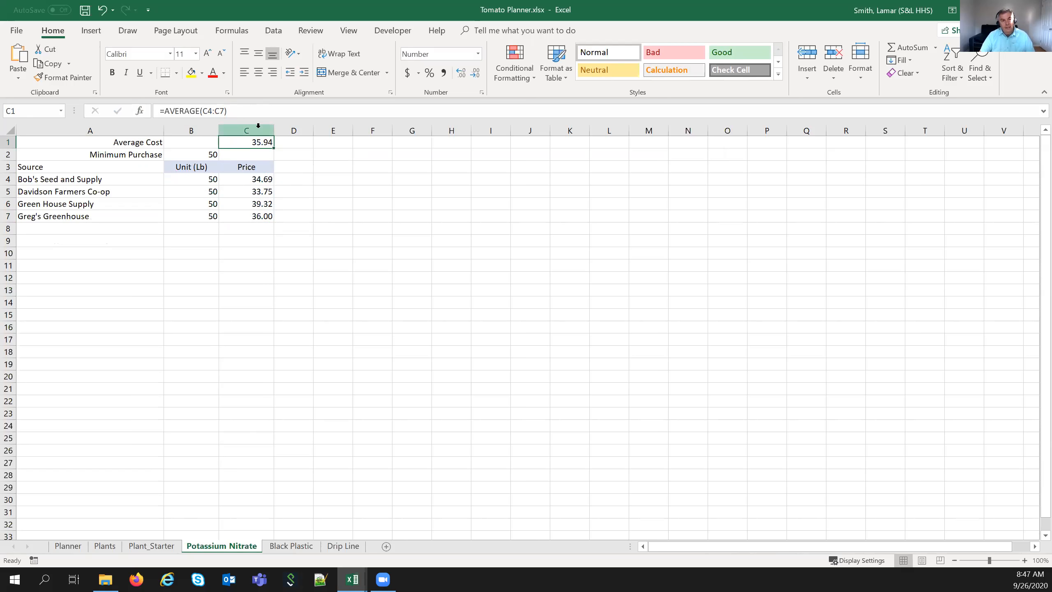
{"action": "left_click", "coordinate": [308, 546]}
{"action": "left_click", "coordinate": [335, 545]}
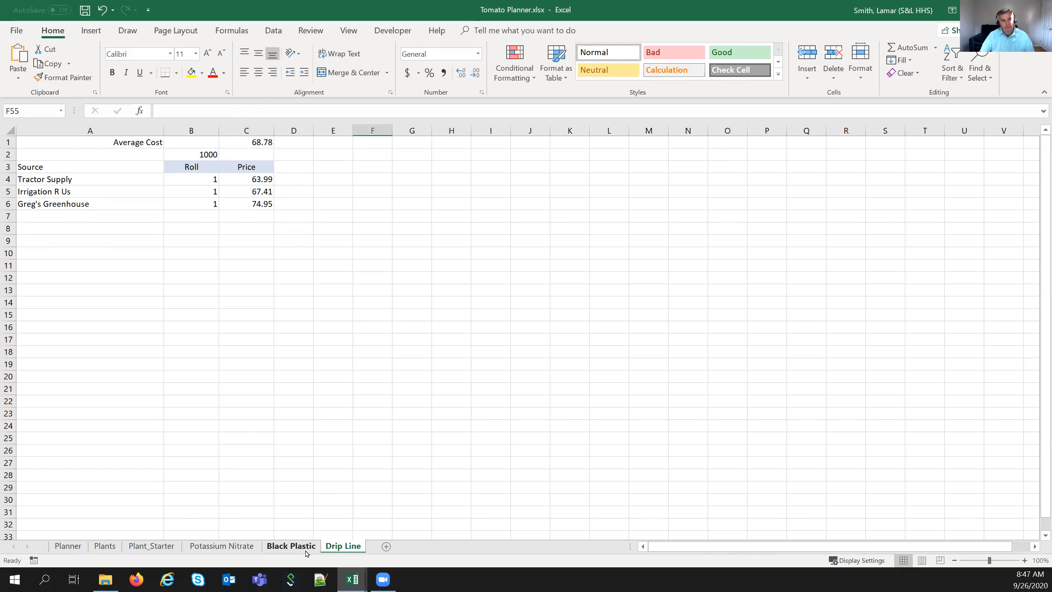
{"action": "left_click", "coordinate": [105, 545]}
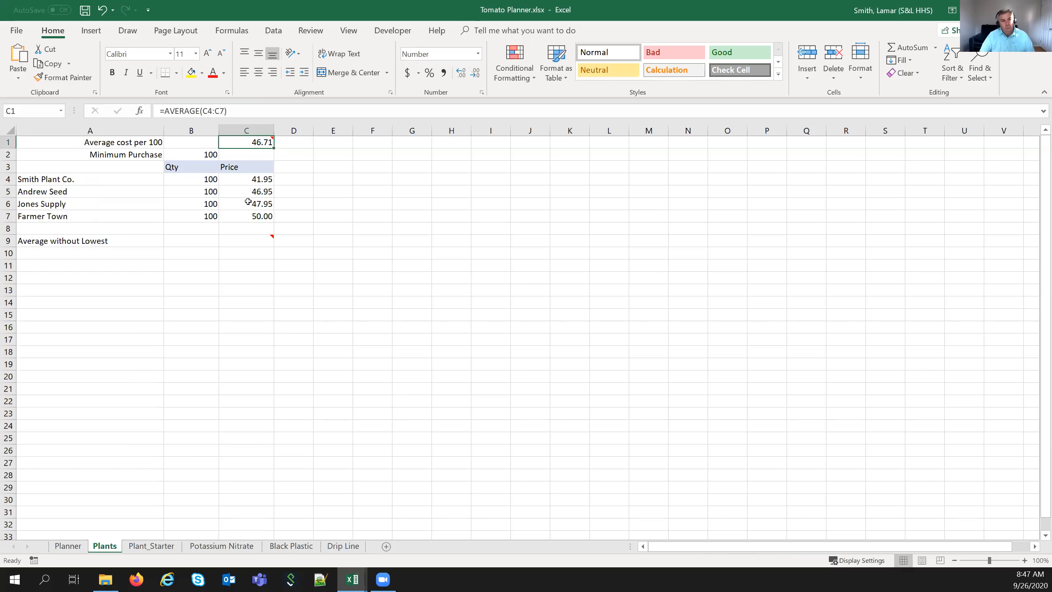
{"action": "left_click", "coordinate": [251, 244]}
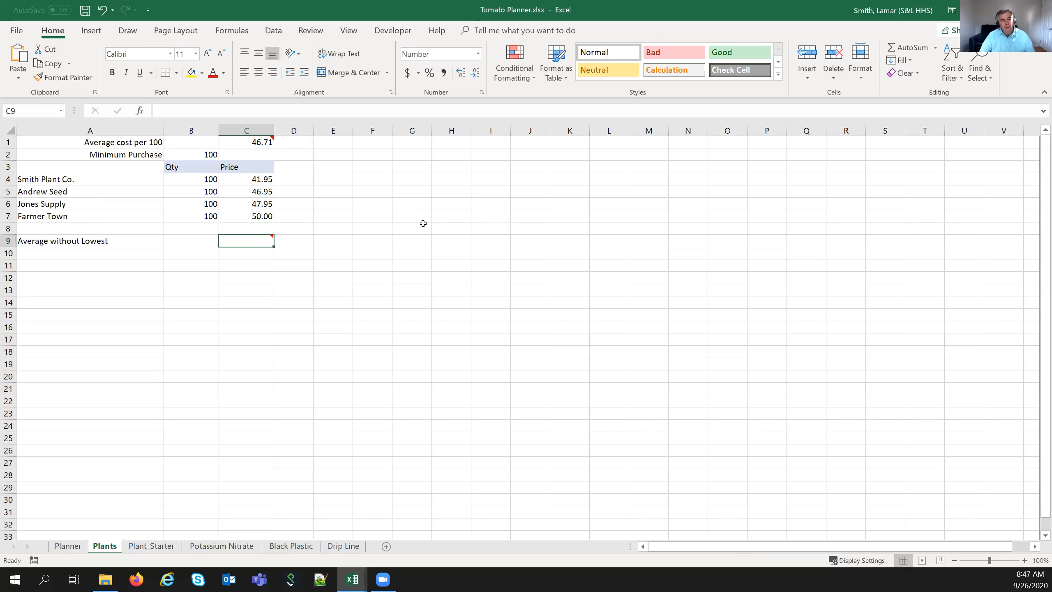
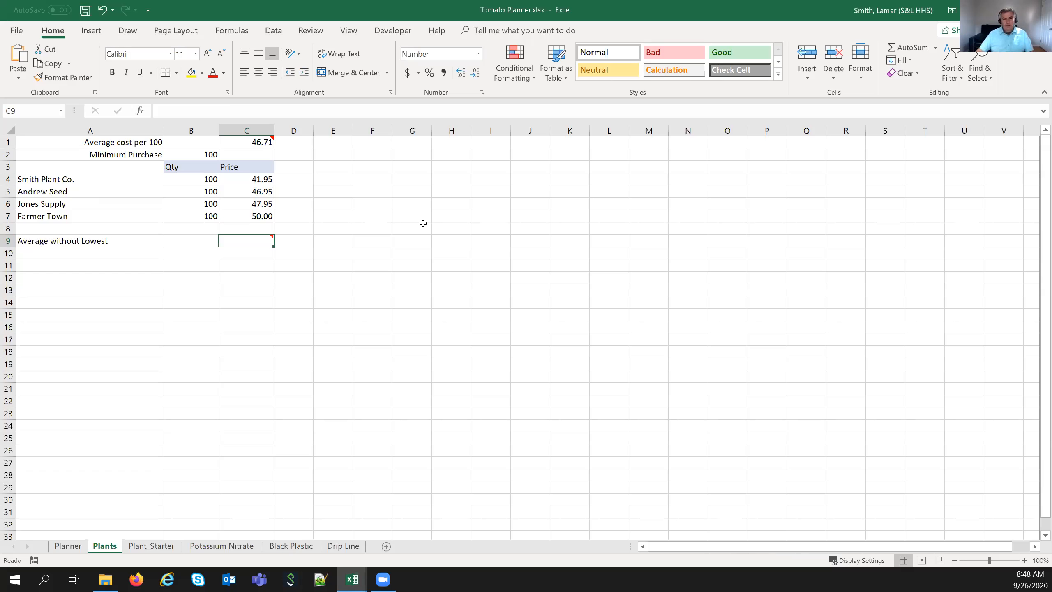
- Enter =MIN(C4:C7) in C9 so Average without Lowest shows 41.95
{"action": "left_click_drag", "start_coordinate": [240, 180], "coordinate": [236, 211]}
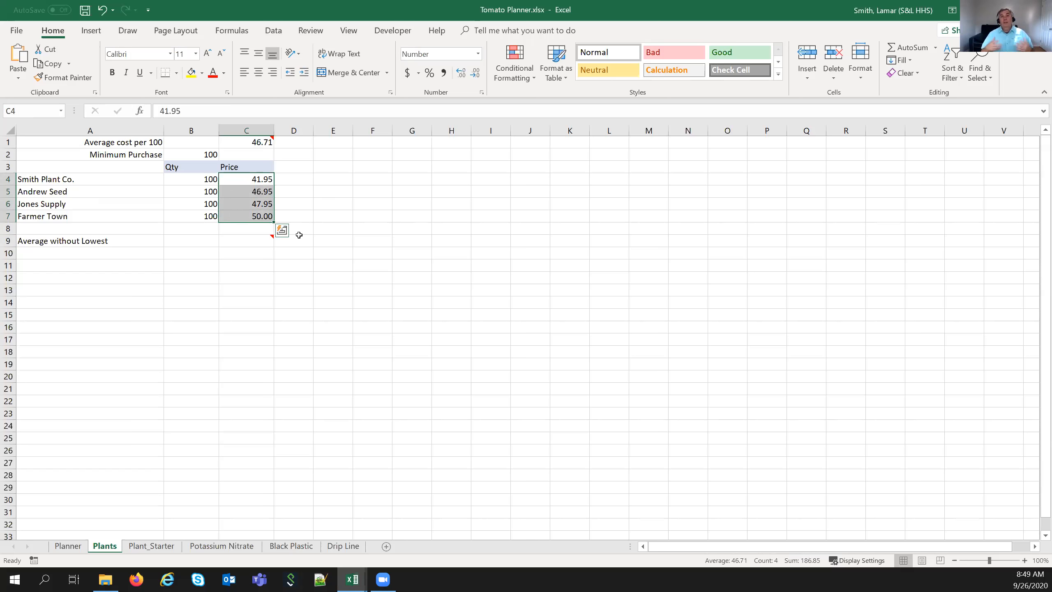
{"action": "left_click", "coordinate": [273, 287]}
{"action": "left_click", "coordinate": [265, 240]}
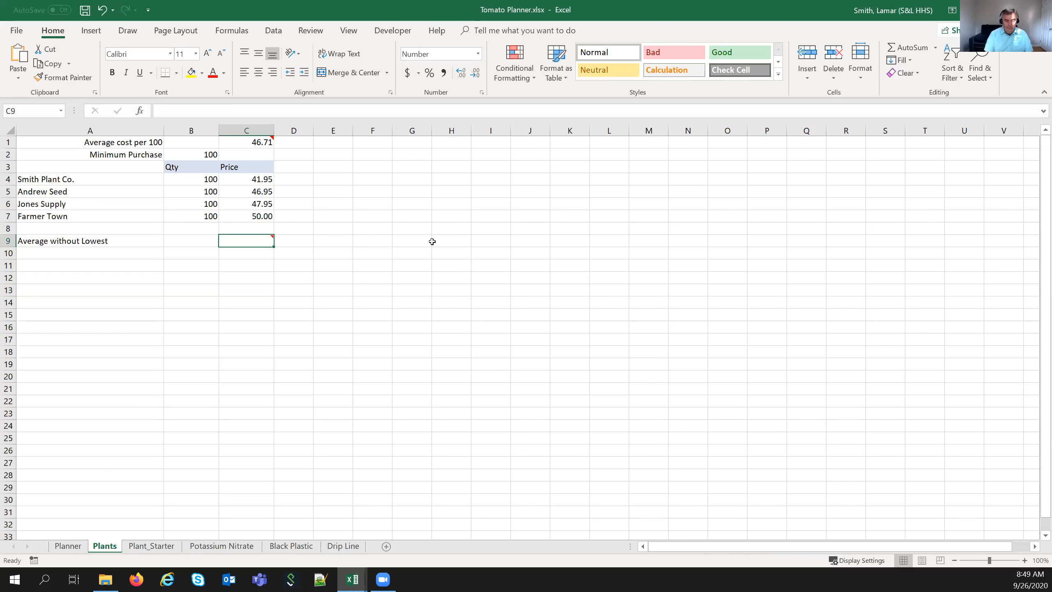
{"action": "type", "text": "="}
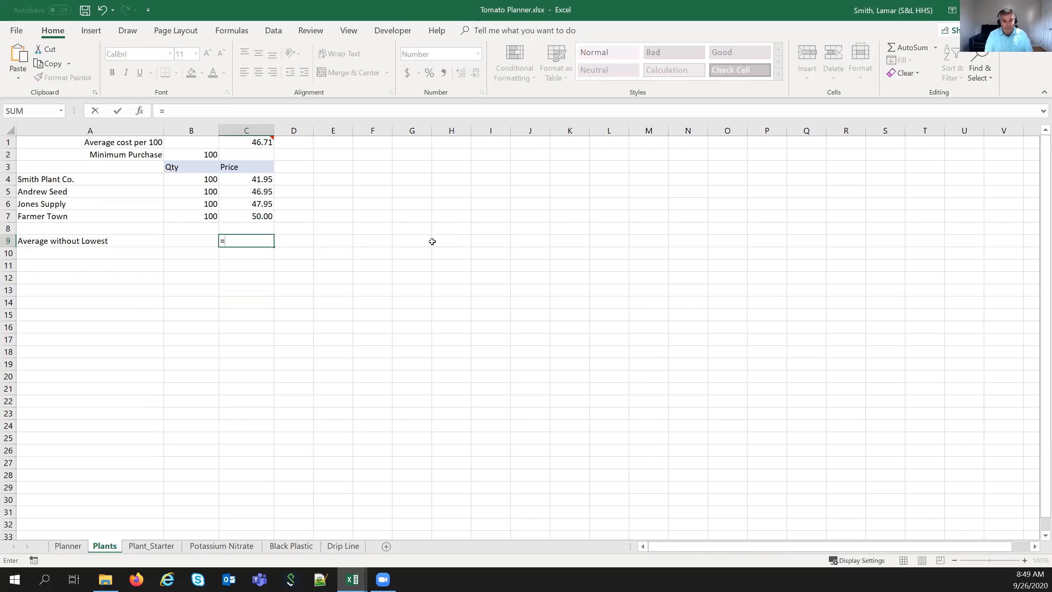
{"action": "type", "text": "min("}
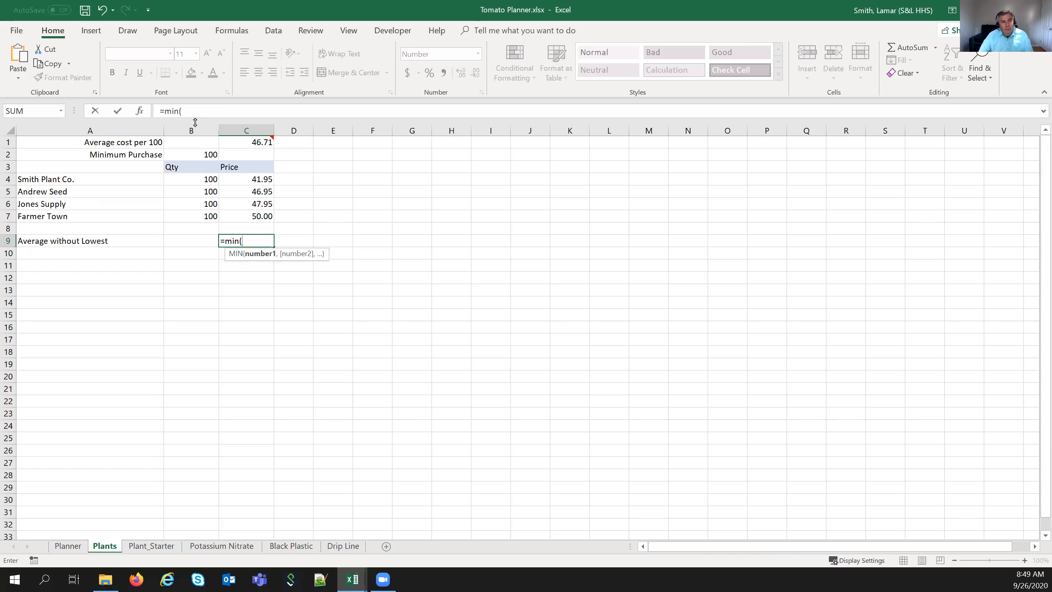
{"action": "left_click_drag", "start_coordinate": [226, 177], "coordinate": [244, 215]}
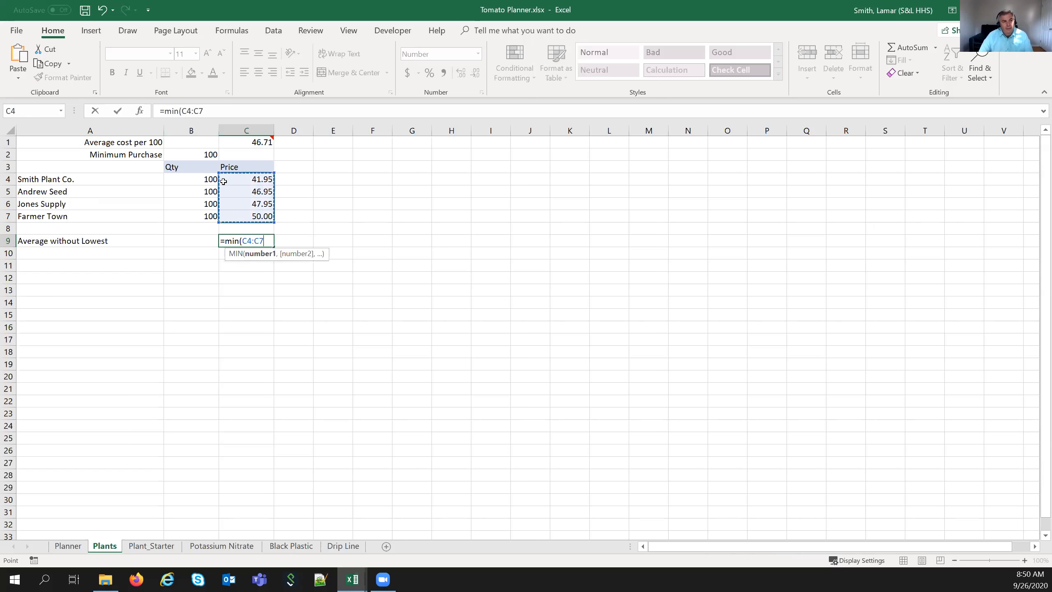
{"action": "left_click", "coordinate": [221, 117]}
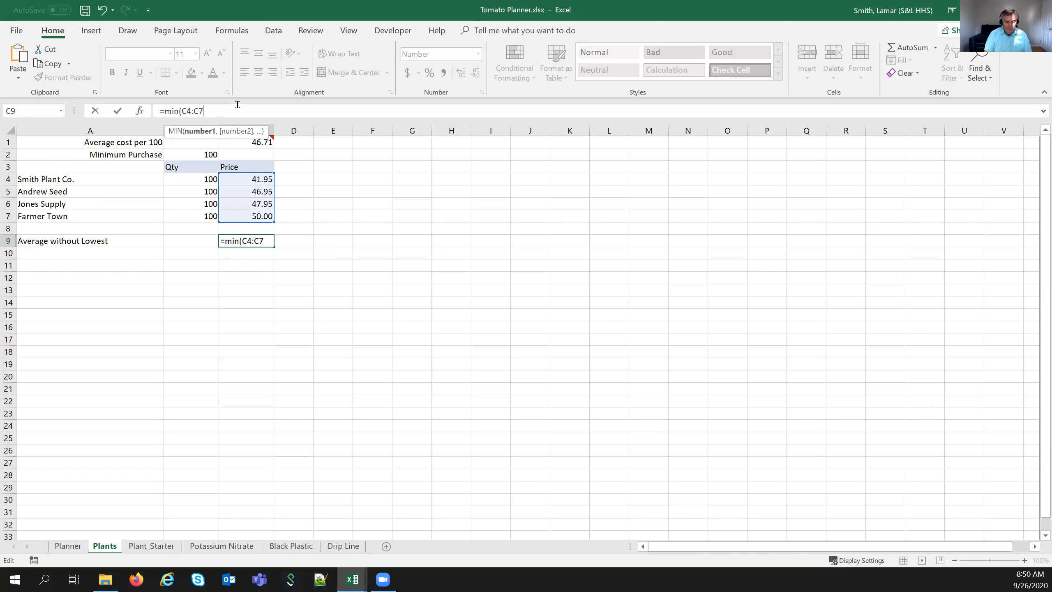
{"action": "type", "text": ")"}
{"action": "key", "text": "Return"}
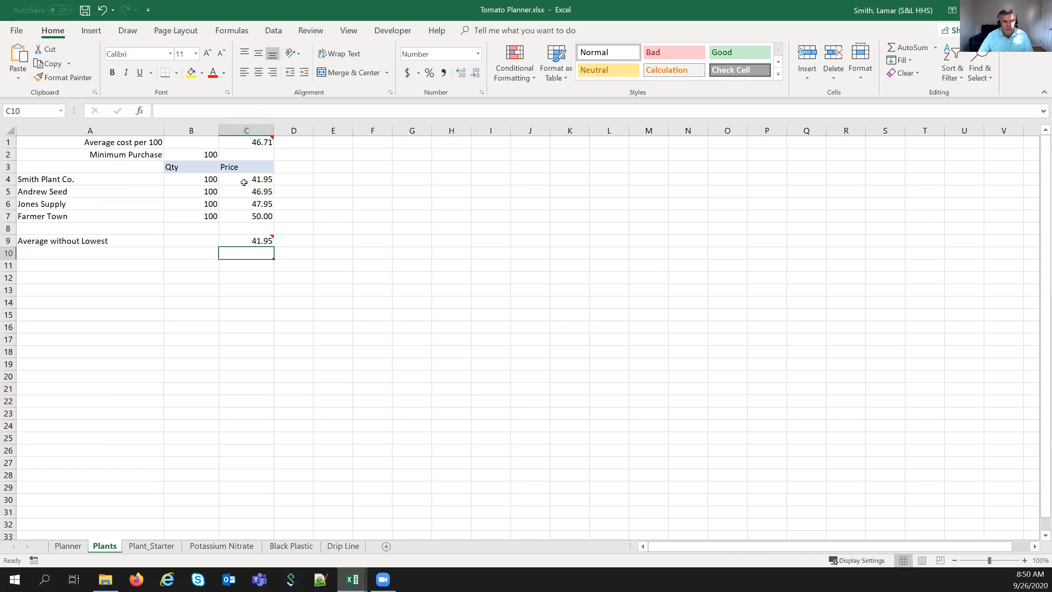
- Start rewriting C9 with SUM, declining Excel's typo correction and dismissing the parenthesis warning
{"action": "left_click", "coordinate": [251, 241]}
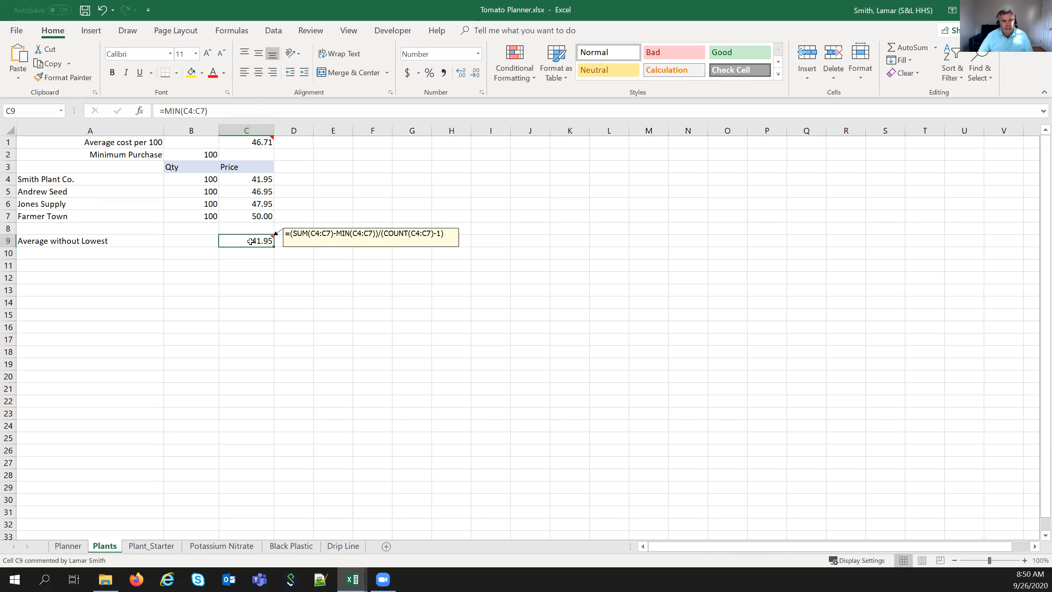
{"action": "left_click", "coordinate": [165, 111]}
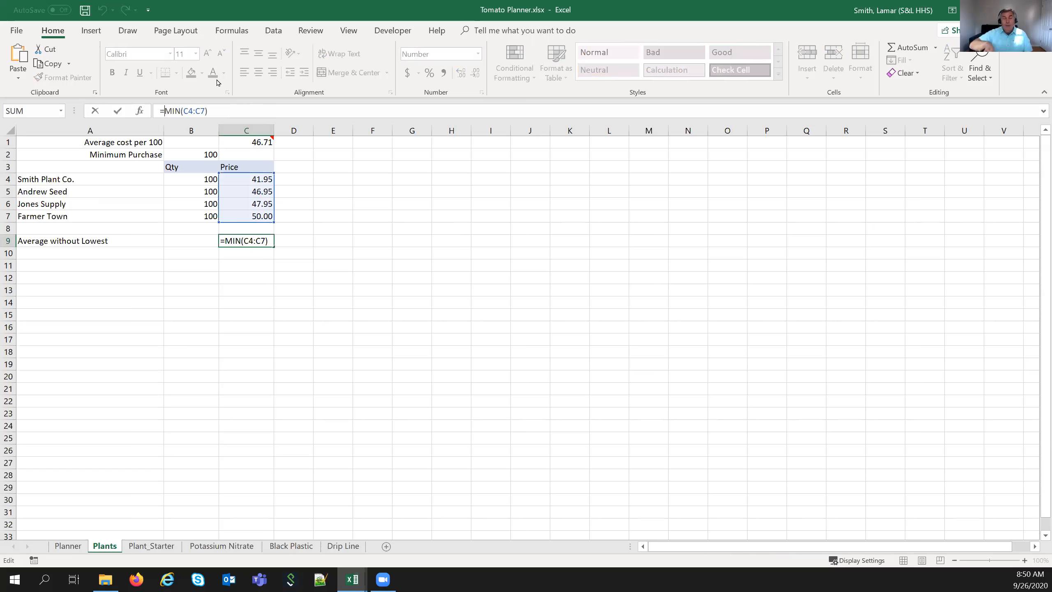
{"action": "type", "text": "sum"}
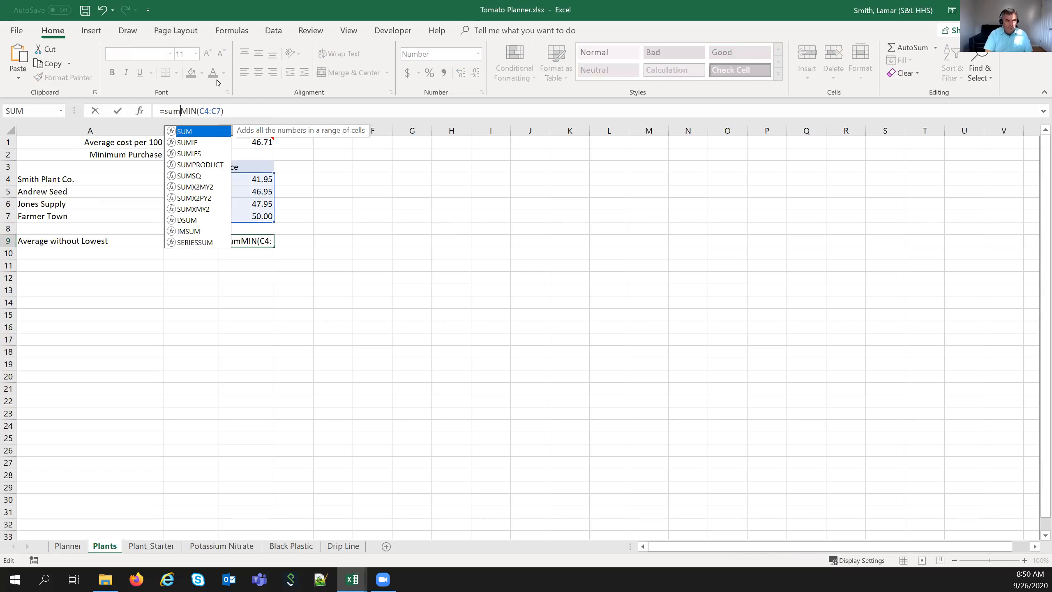
{"action": "type", "text": "("}
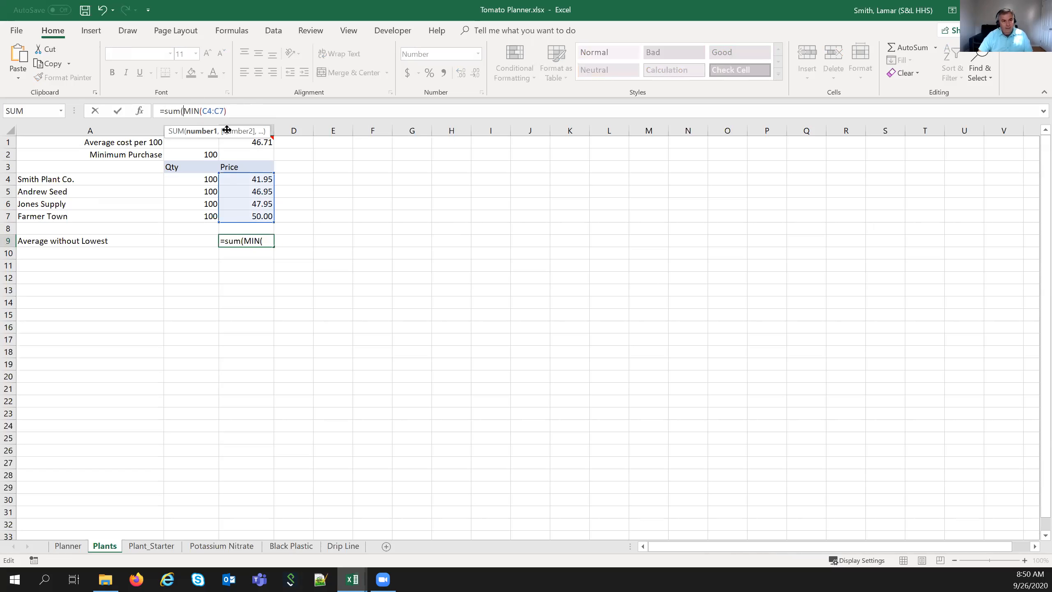
{"action": "left_click_drag", "start_coordinate": [240, 175], "coordinate": [237, 181]}
{"action": "left_click", "coordinate": [237, 181]}
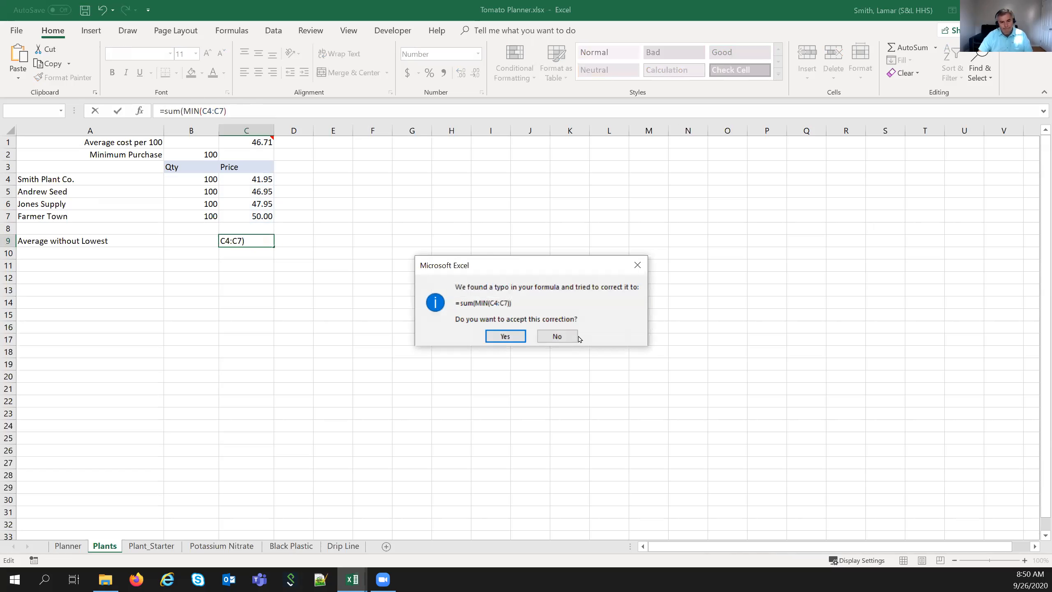
{"action": "left_click", "coordinate": [575, 336]}
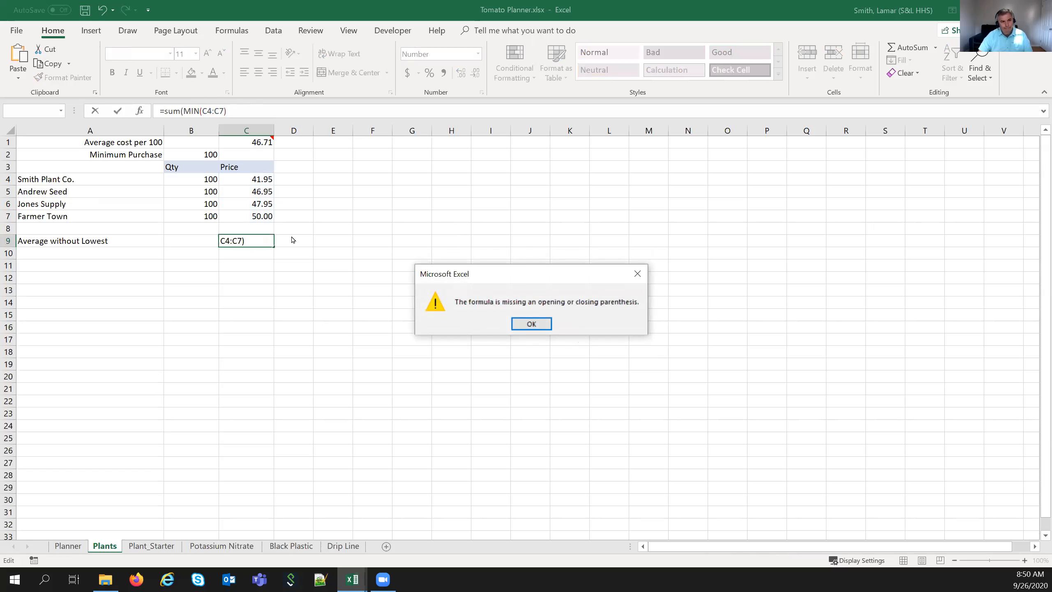
{"action": "left_click", "coordinate": [535, 324]}
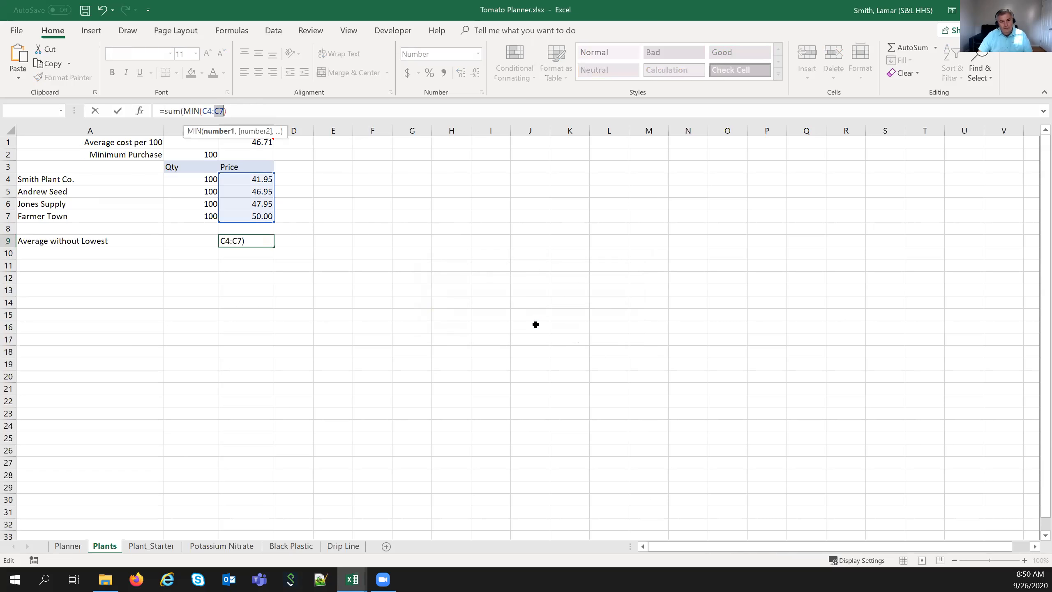
- Complete C9 as =SUM(C4:C7)-MIN(C4:C7), giving 144.90
{"action": "left_click", "coordinate": [181, 111]}
{"action": "type", "text": "("}
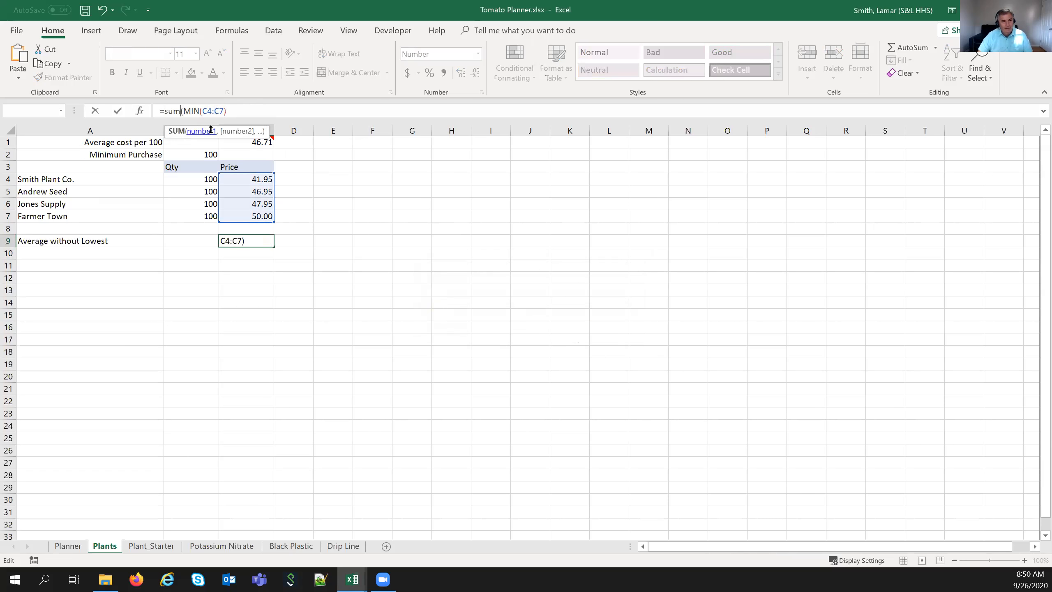
{"action": "type", "text": "("}
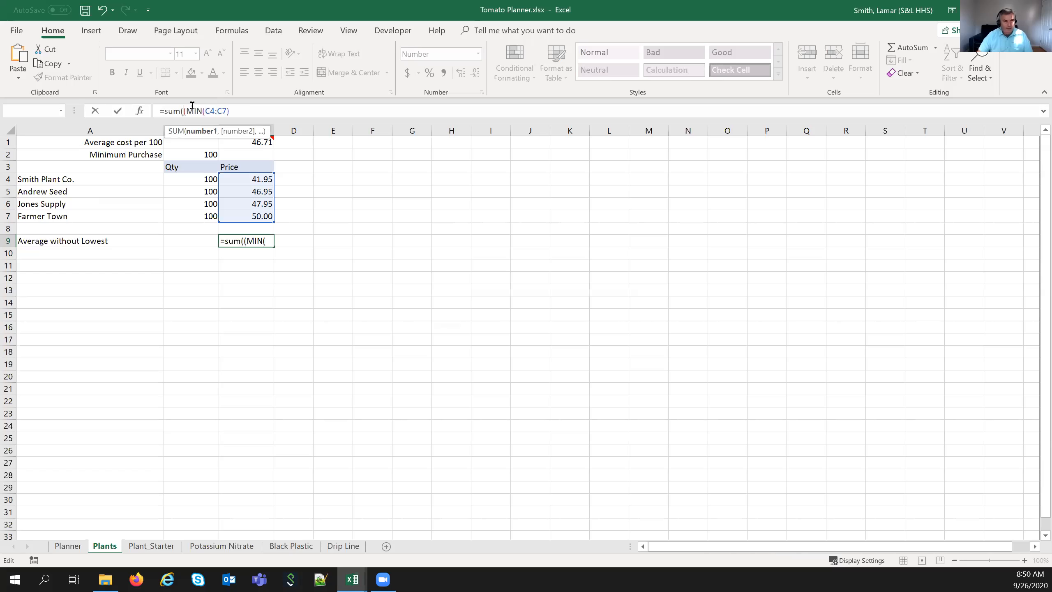
{"action": "key", "text": "BackSpace"}
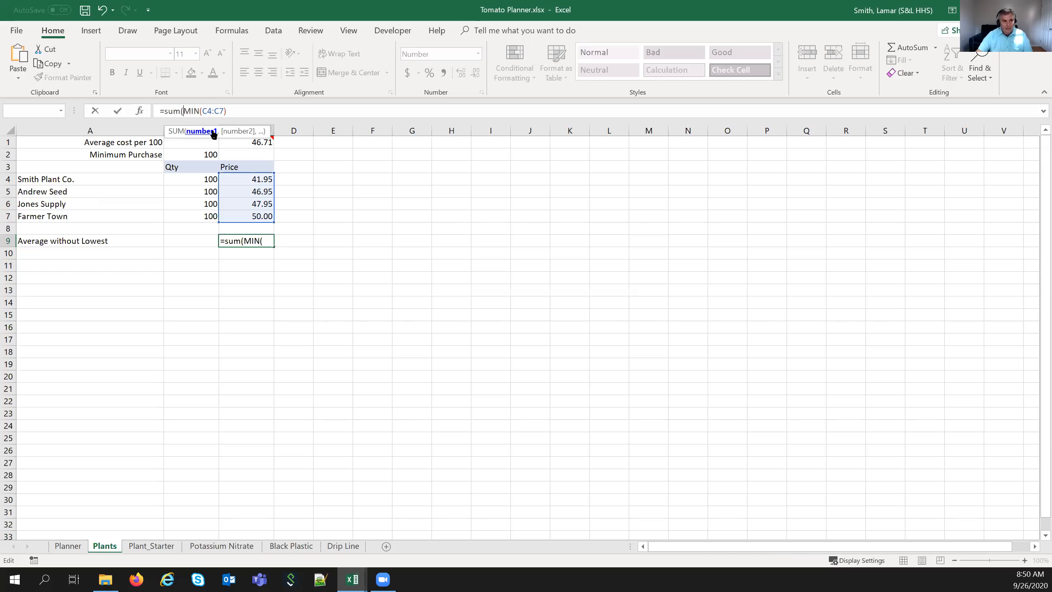
{"action": "left_click_drag", "start_coordinate": [236, 180], "coordinate": [245, 216]}
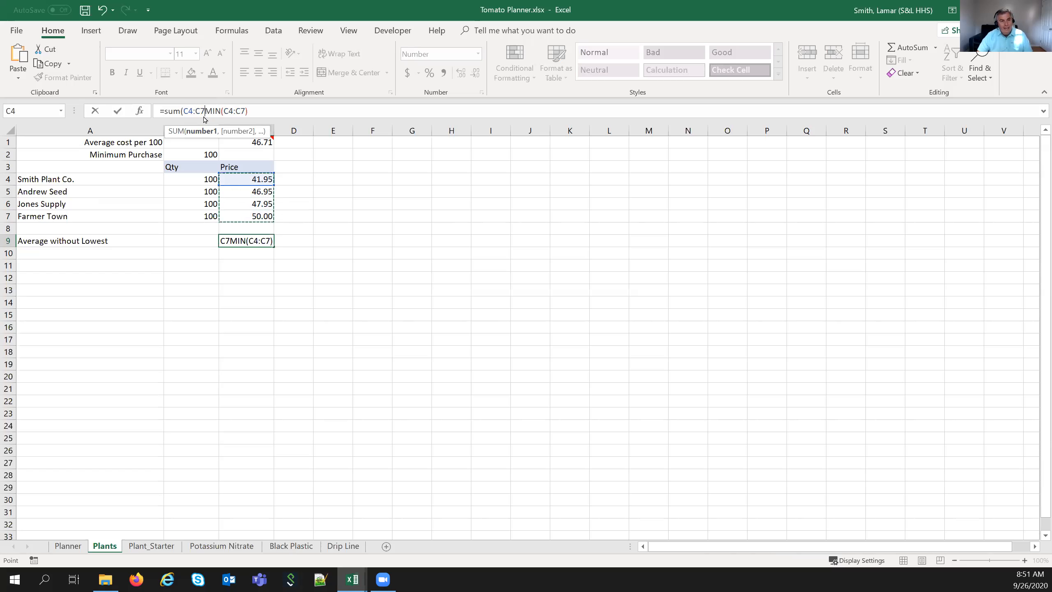
{"action": "type", "text": ")"}
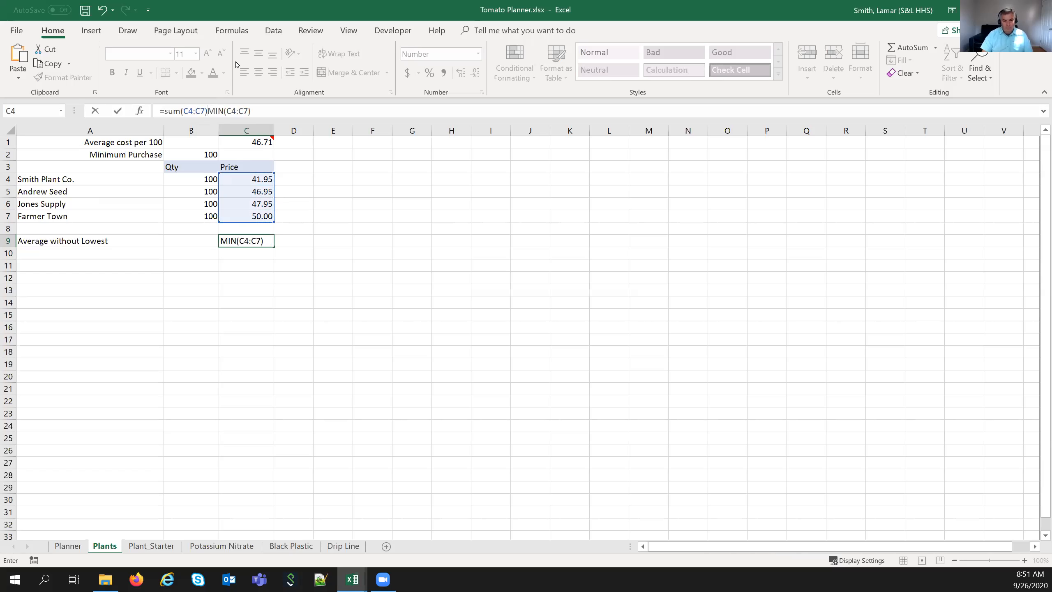
{"action": "type", "text": "-"}
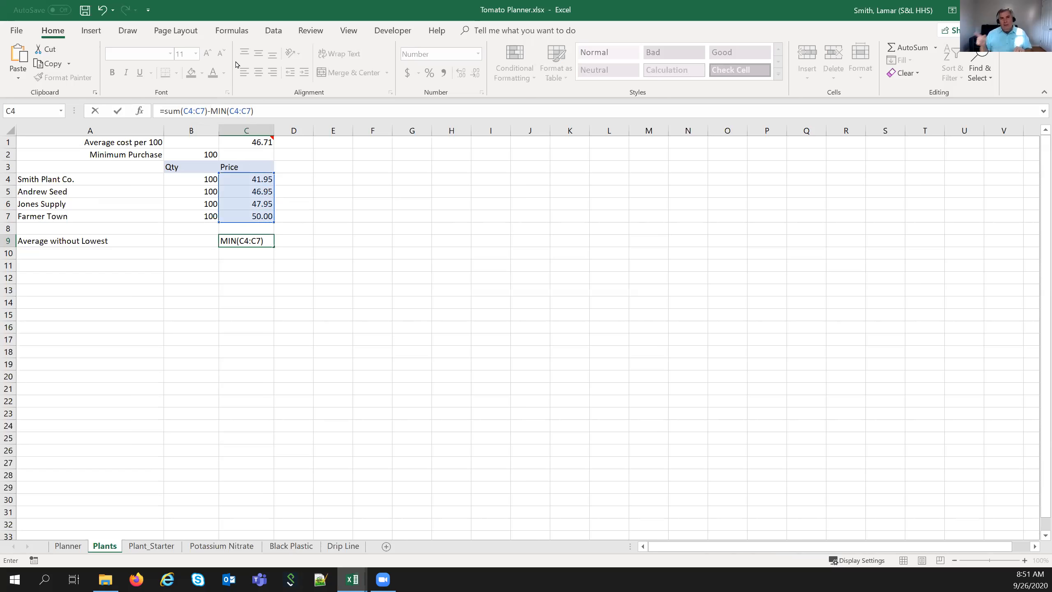
{"action": "key", "text": "Return"}
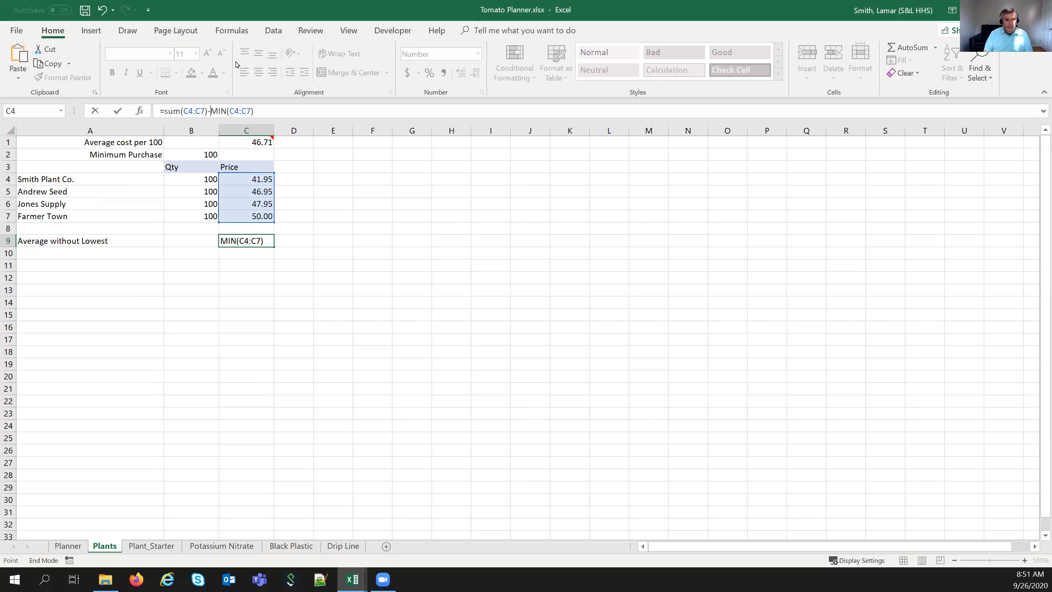
{"action": "left_click", "coordinate": [251, 244]}
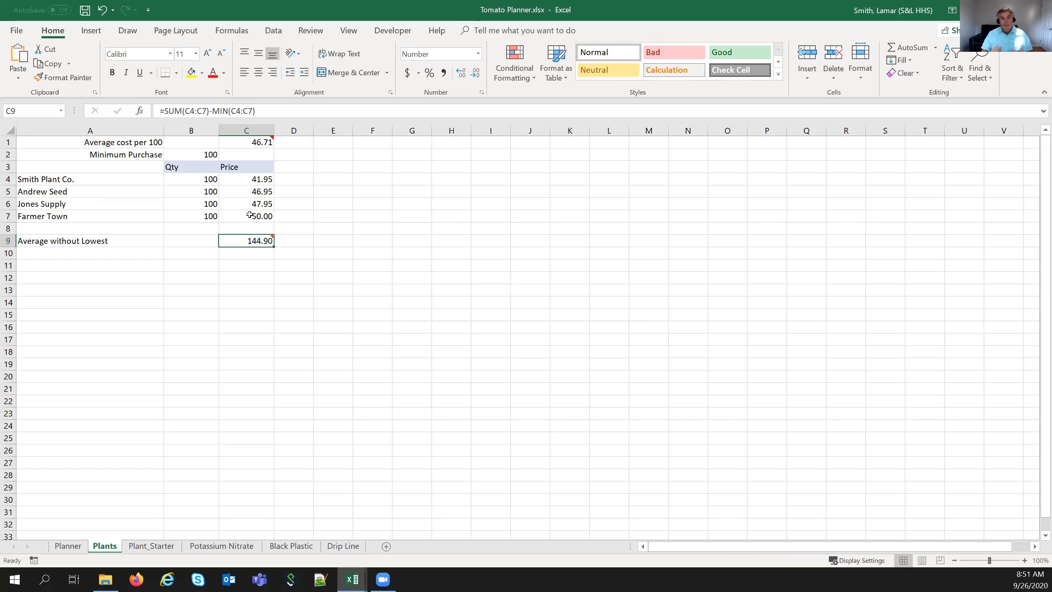
- Wrap C9's SUM minus MIN in parentheses and divide it by (COUNT(C4:C7)-1)
{"action": "left_click_drag", "start_coordinate": [242, 176], "coordinate": [236, 212]}
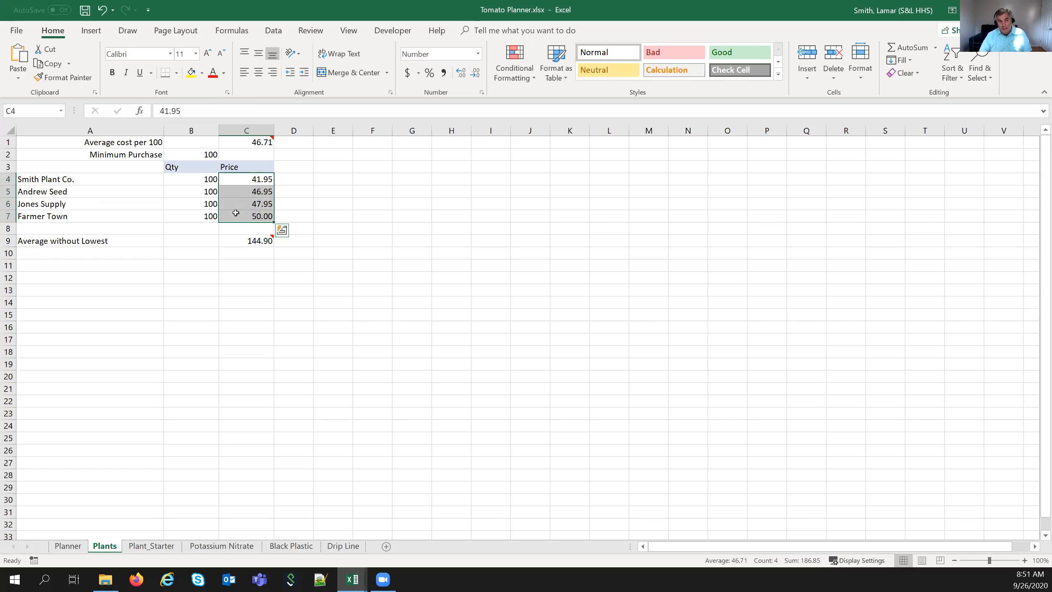
{"action": "left_click", "coordinate": [263, 235]}
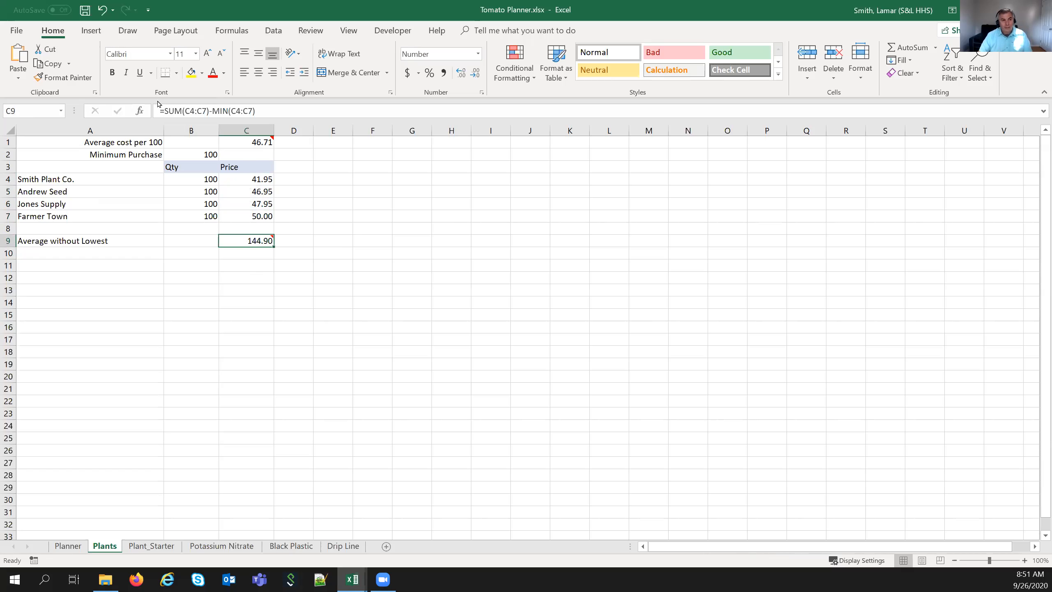
{"action": "left_click", "coordinate": [256, 111]}
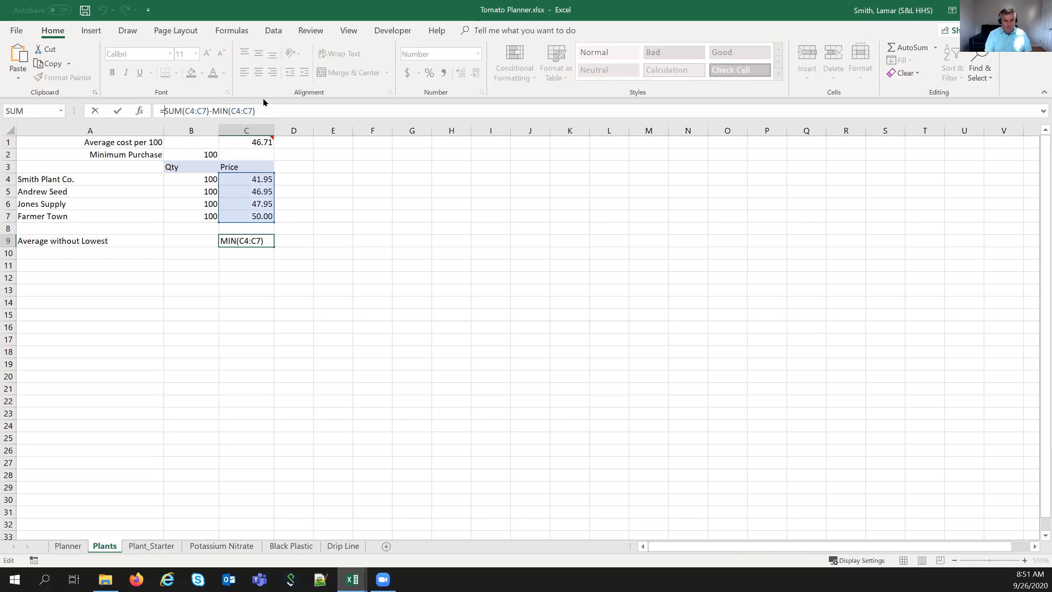
{"action": "type", "text": "("}
{"action": "key", "text": "End"}
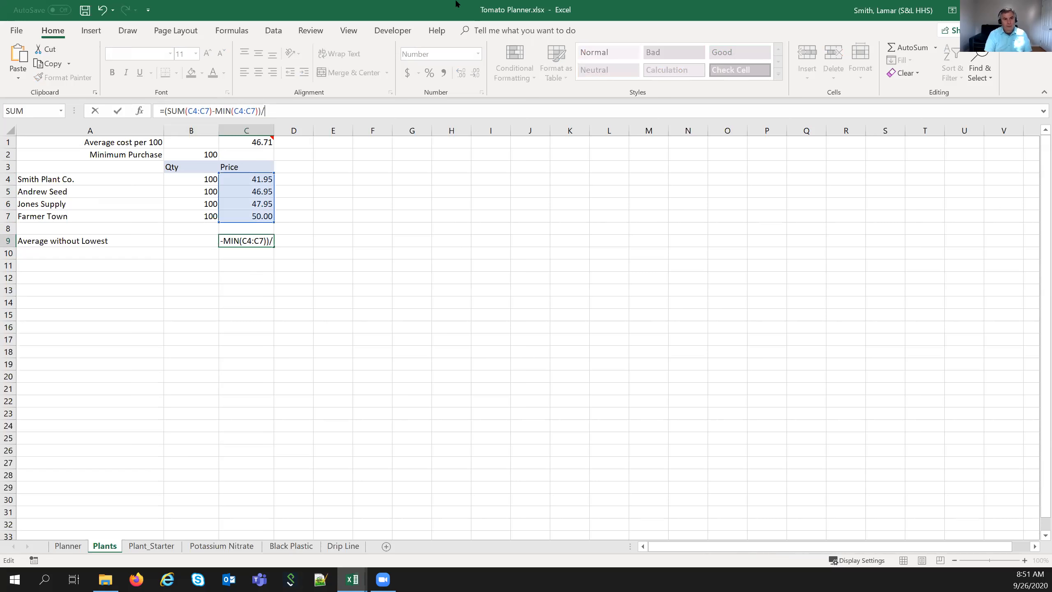
{"action": "type", "text": "count"}
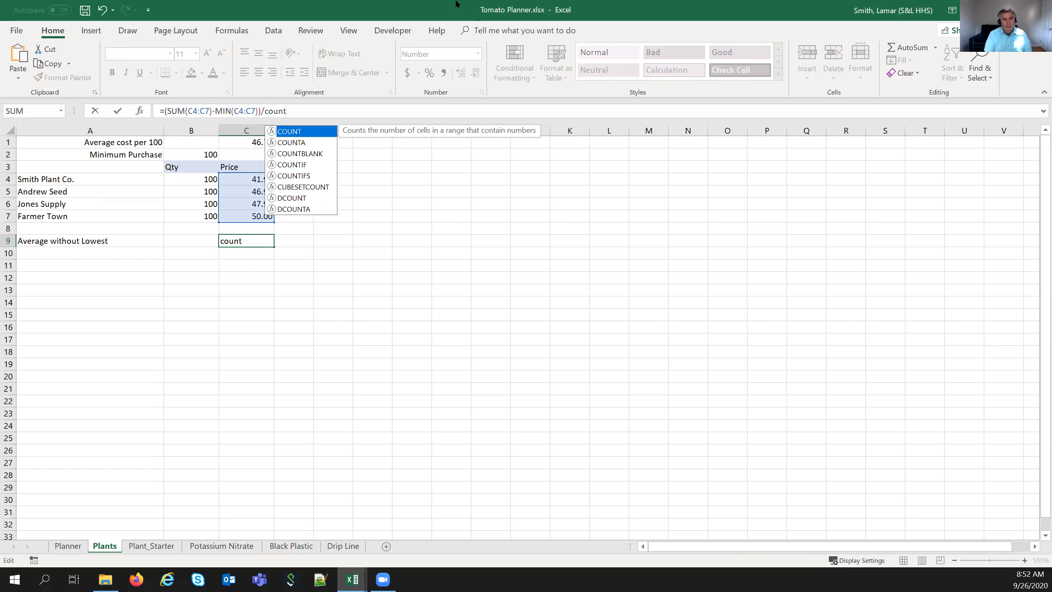
{"action": "type", "text": "("}
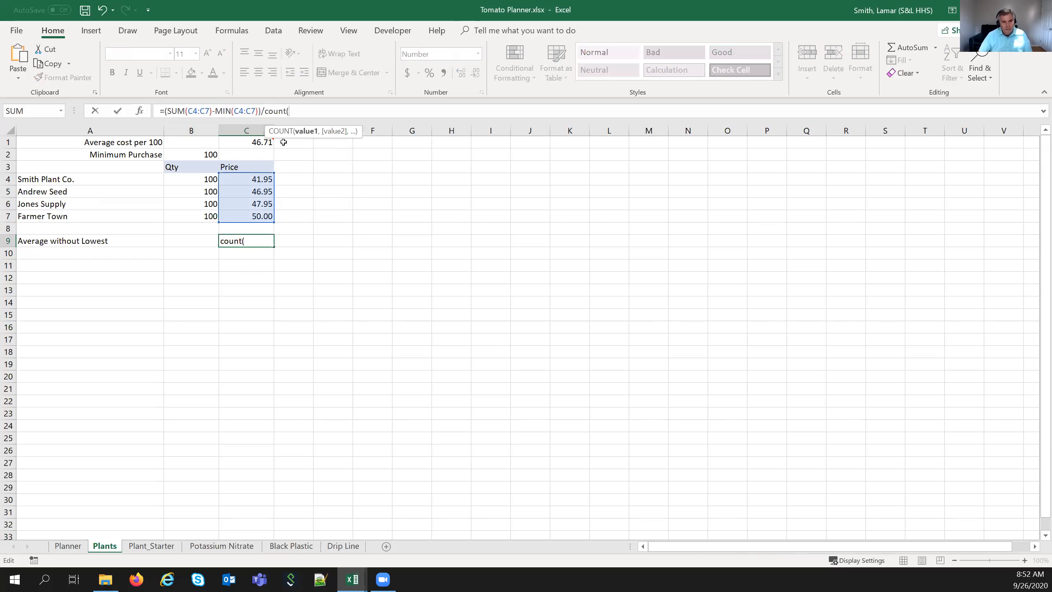
{"action": "left_click_drag", "start_coordinate": [249, 180], "coordinate": [252, 211]}
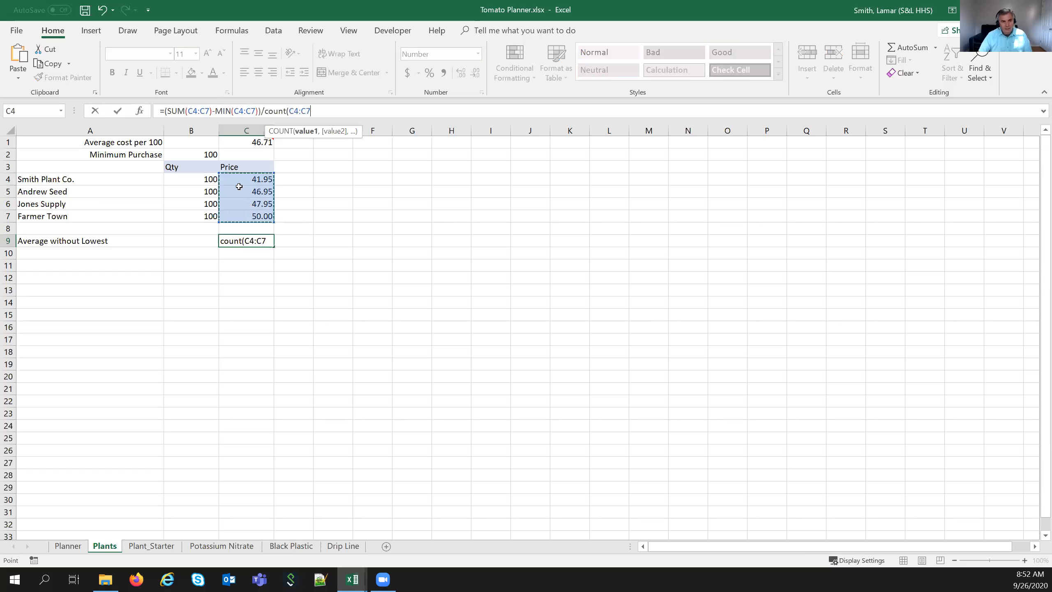
{"action": "left_click", "coordinate": [327, 109]}
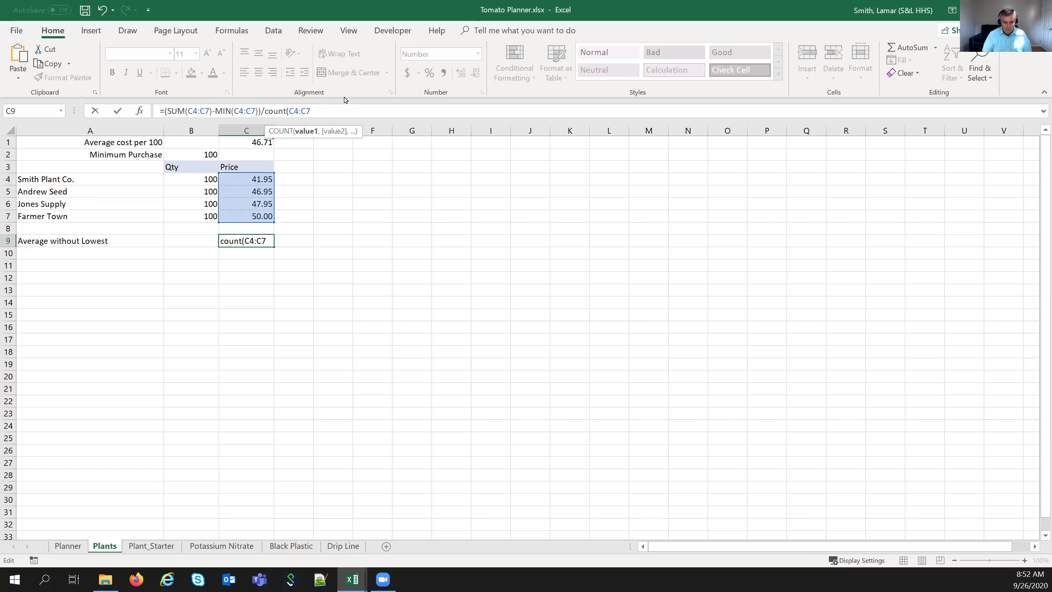
{"action": "type", "text": ")-1)"}
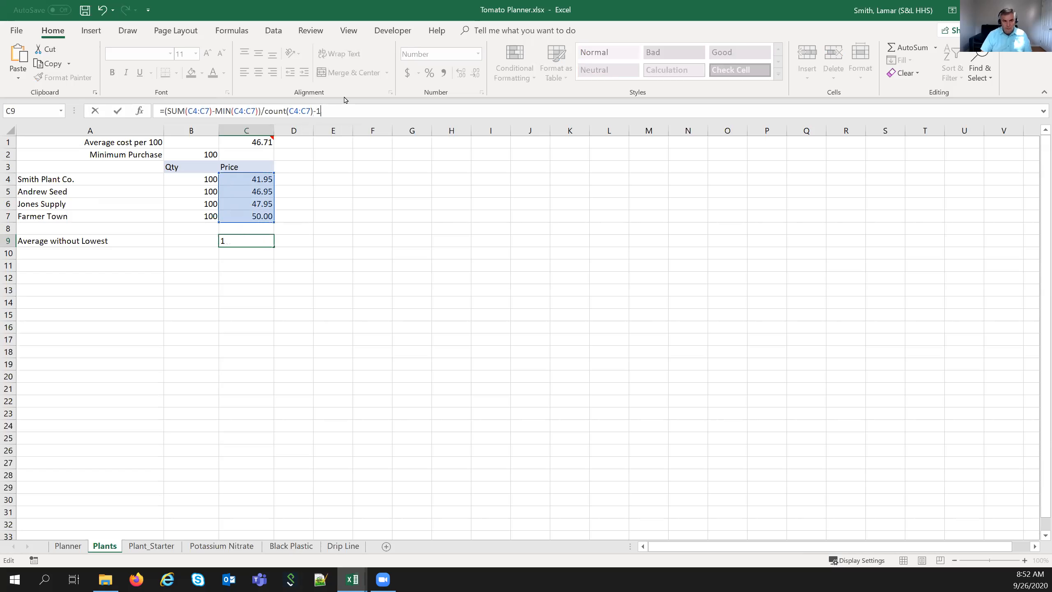
{"action": "key", "text": "Left"}
{"action": "key", "text": "Left"}
{"action": "key", "text": "Left"}
{"action": "key", "text": "Left"}
{"action": "key", "text": "Left"}
{"action": "key", "text": "Left"}
{"action": "key", "text": "Left"}
{"action": "key", "text": "Left"}
{"action": "key", "text": "Left"}
{"action": "key", "text": "Left"}
{"action": "key", "text": "Left"}
{"action": "type", "text": "("}
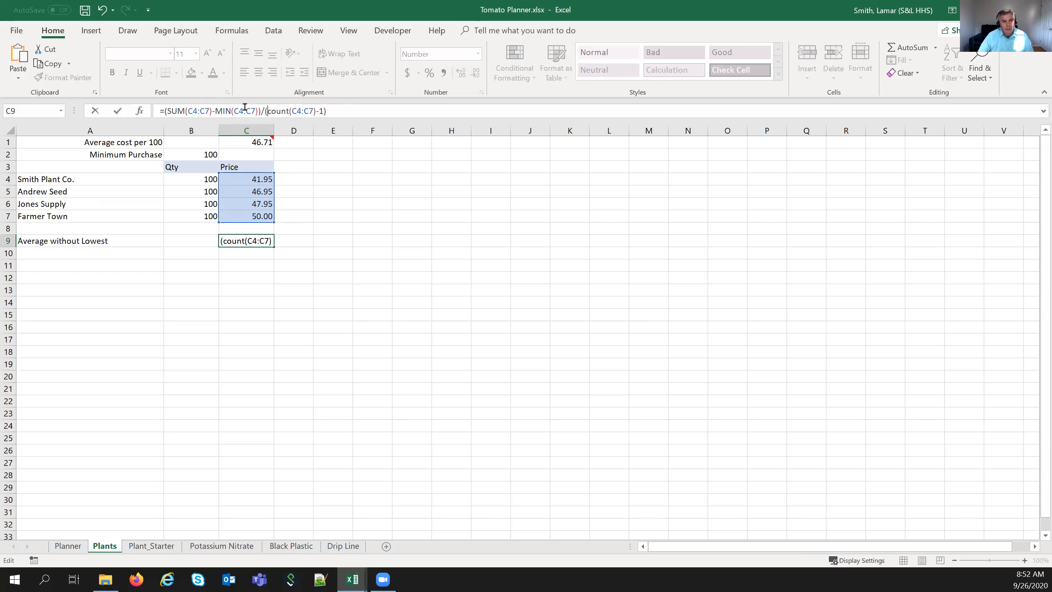
- Commit the C9 formula so Average without Lowest shows 48.30
{"action": "left_click", "coordinate": [268, 110]}
{"action": "left_click", "coordinate": [119, 110]}
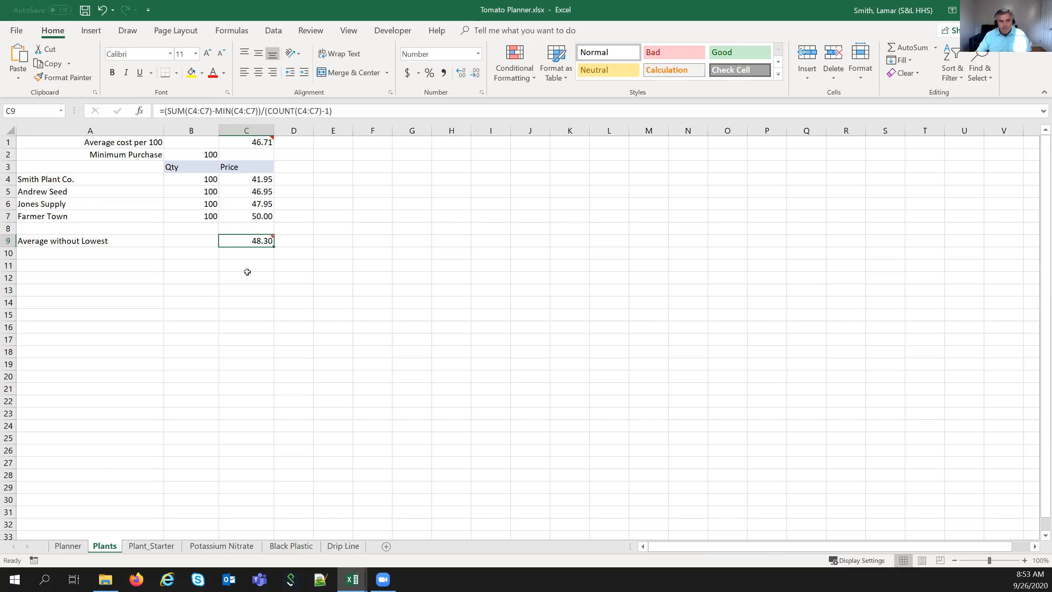
- On the Planner sheet, review Row Length, Rows and Row Distance apart in B2–B4
{"action": "left_click", "coordinate": [68, 548]}
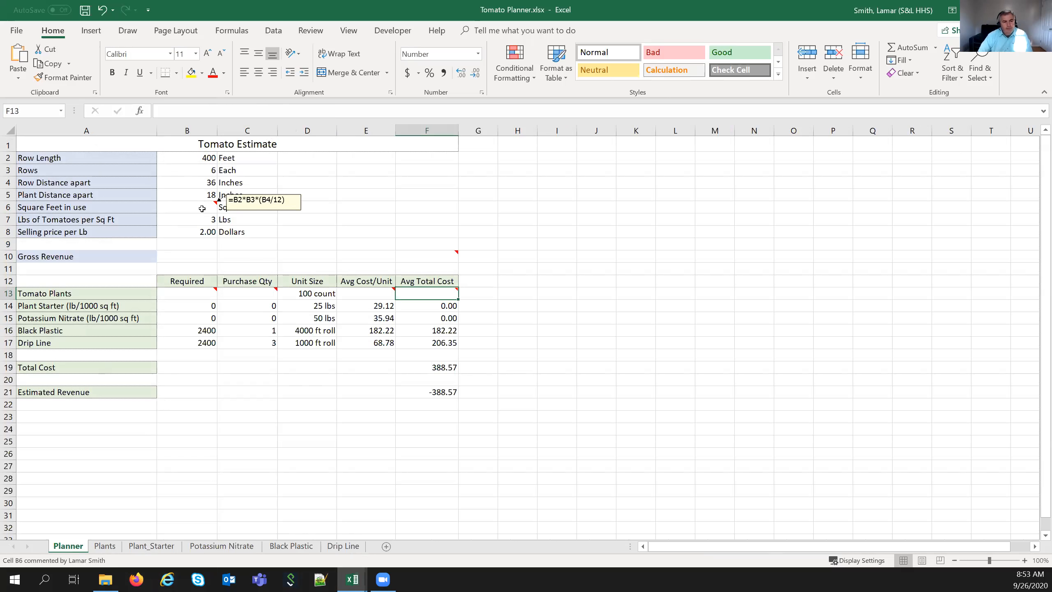
{"action": "left_click", "coordinate": [166, 159]}
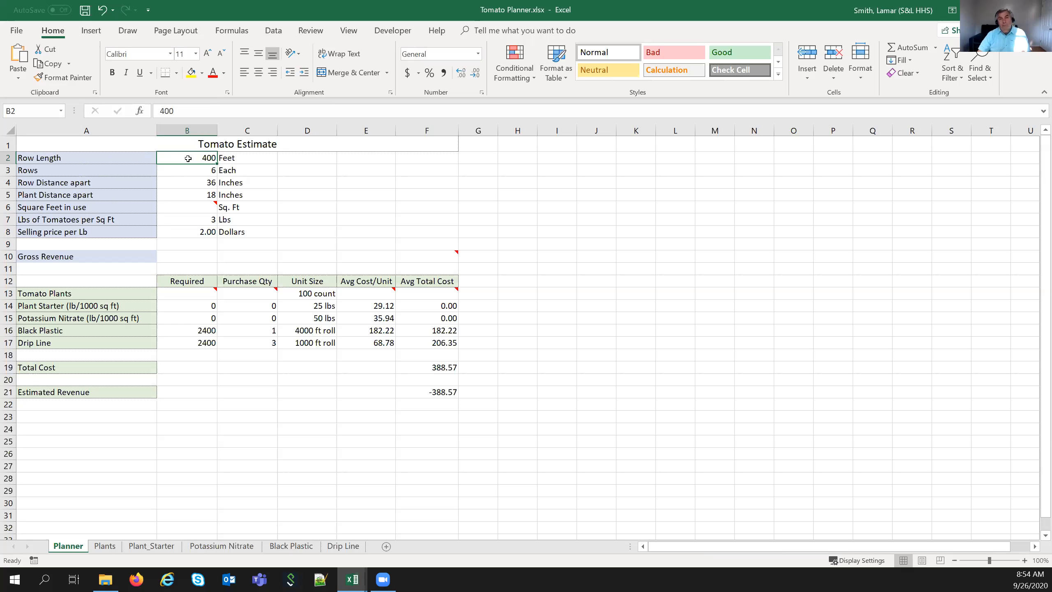
{"action": "left_click", "coordinate": [187, 172]}
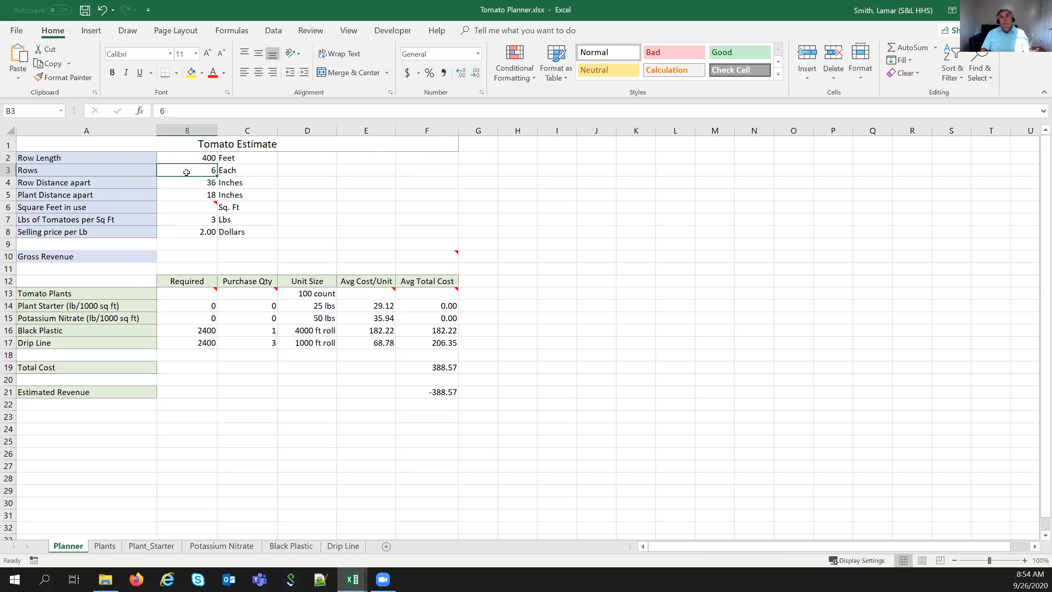
{"action": "left_click", "coordinate": [185, 185]}
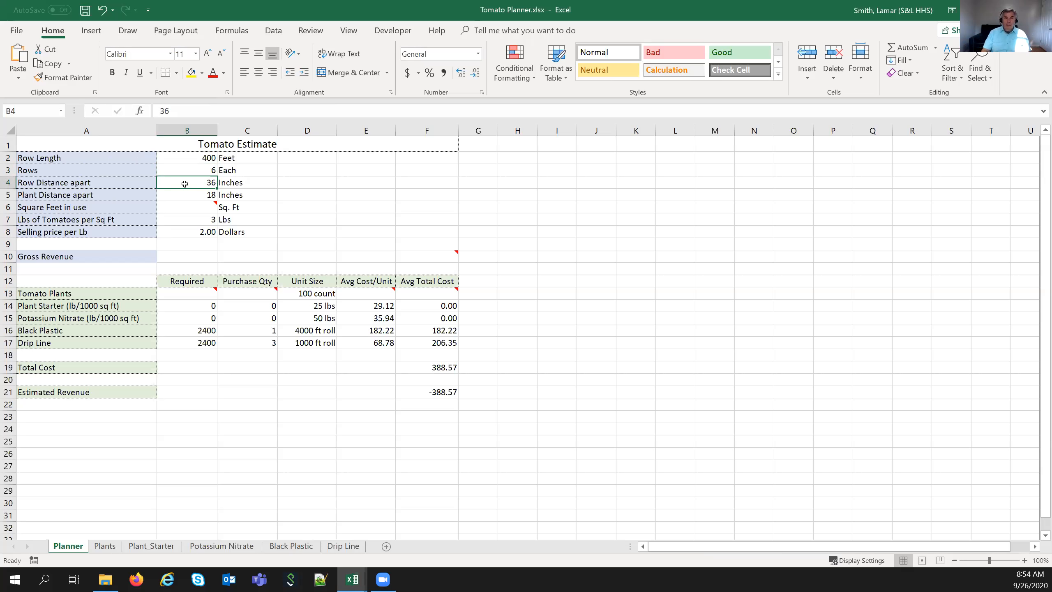
{"action": "left_click", "coordinate": [184, 194]}
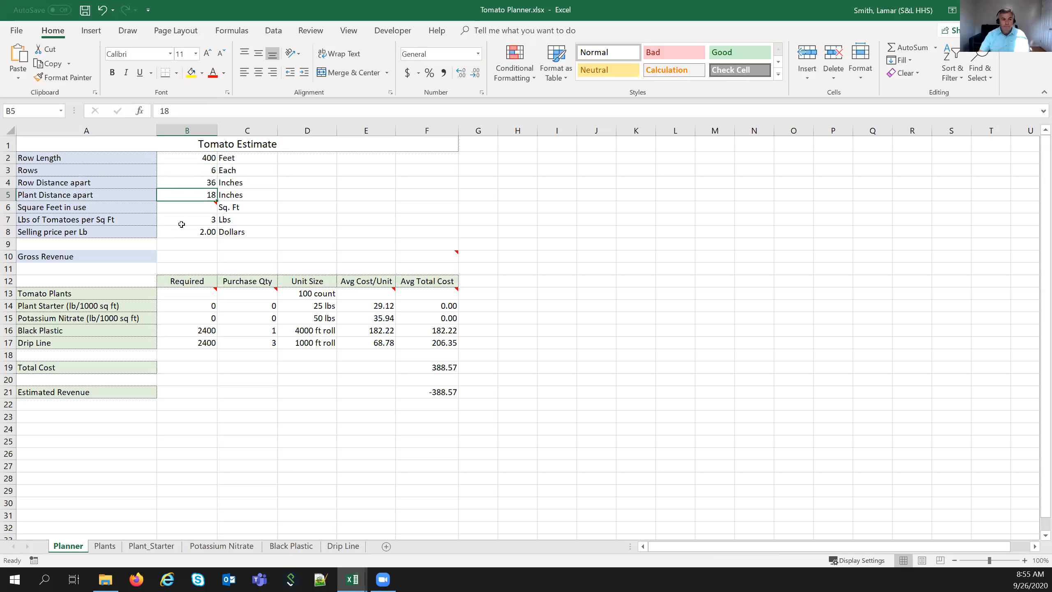
{"action": "left_click", "coordinate": [197, 206]}
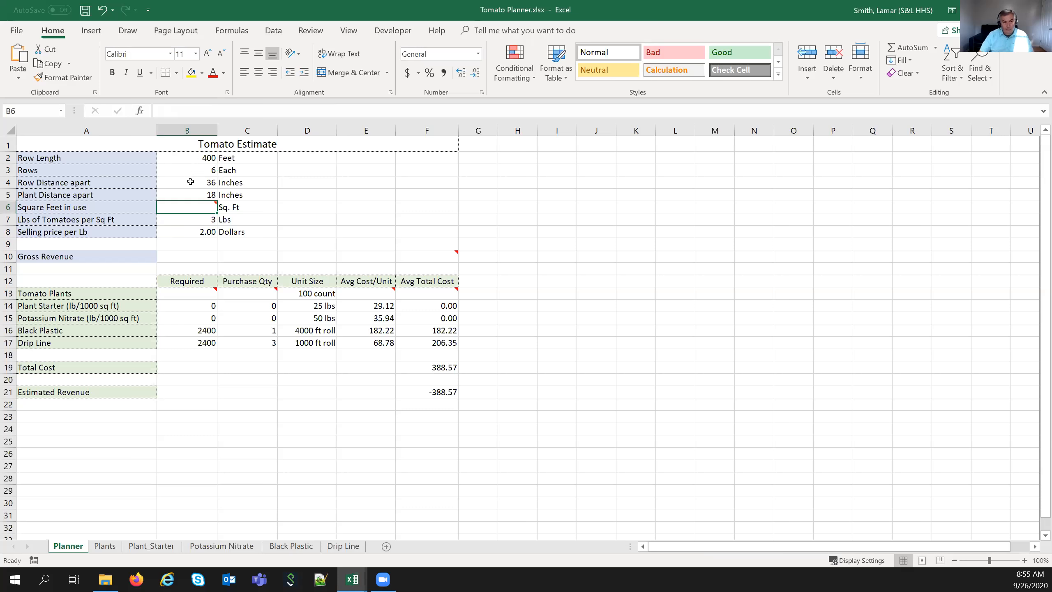
- Start a B6 formula multiplying B2 by B3, declining the typo correction and dismissing the error
{"action": "type", "text": "="}
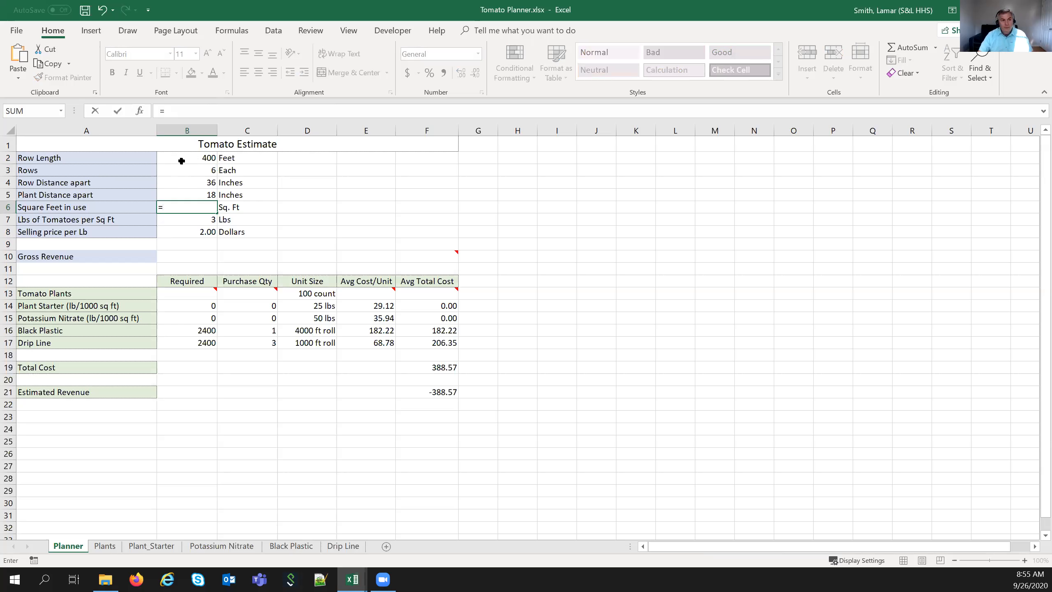
{"action": "left_click", "coordinate": [182, 159]}
{"action": "type", "text": "*"}
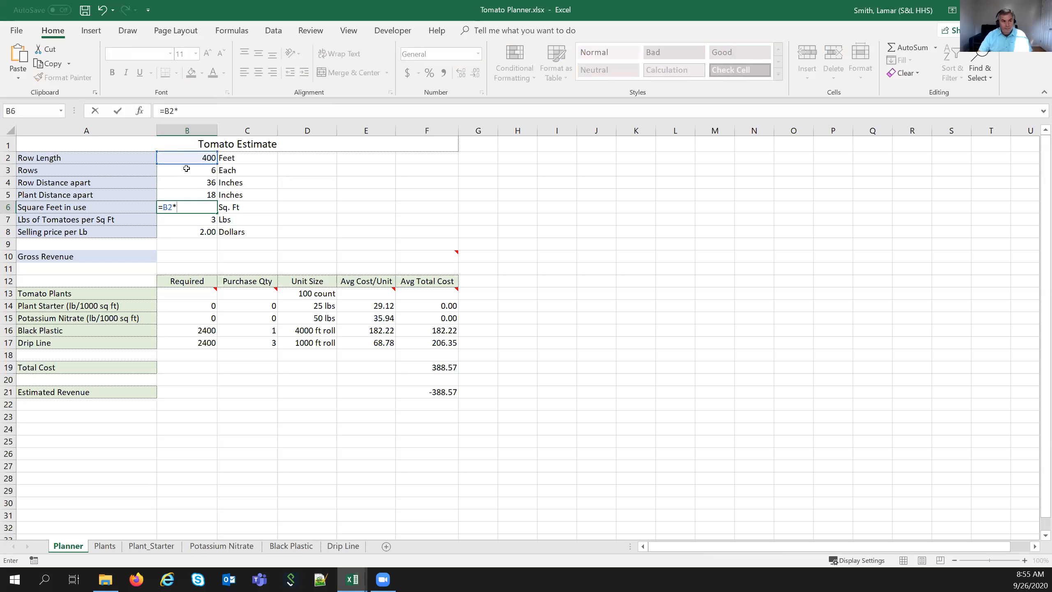
{"action": "left_click", "coordinate": [187, 168]}
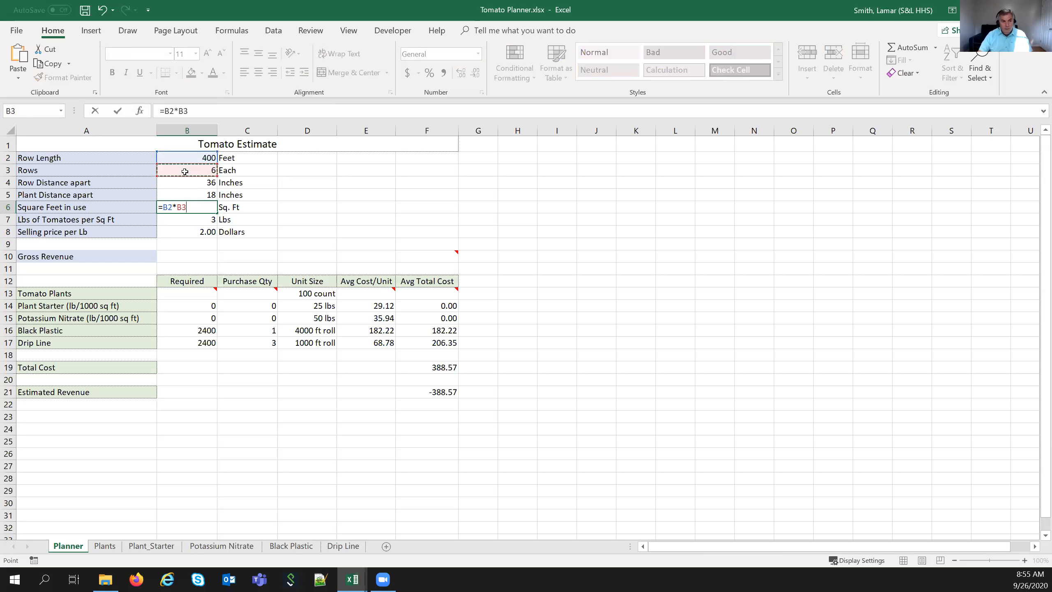
{"action": "type", "text": ")"}
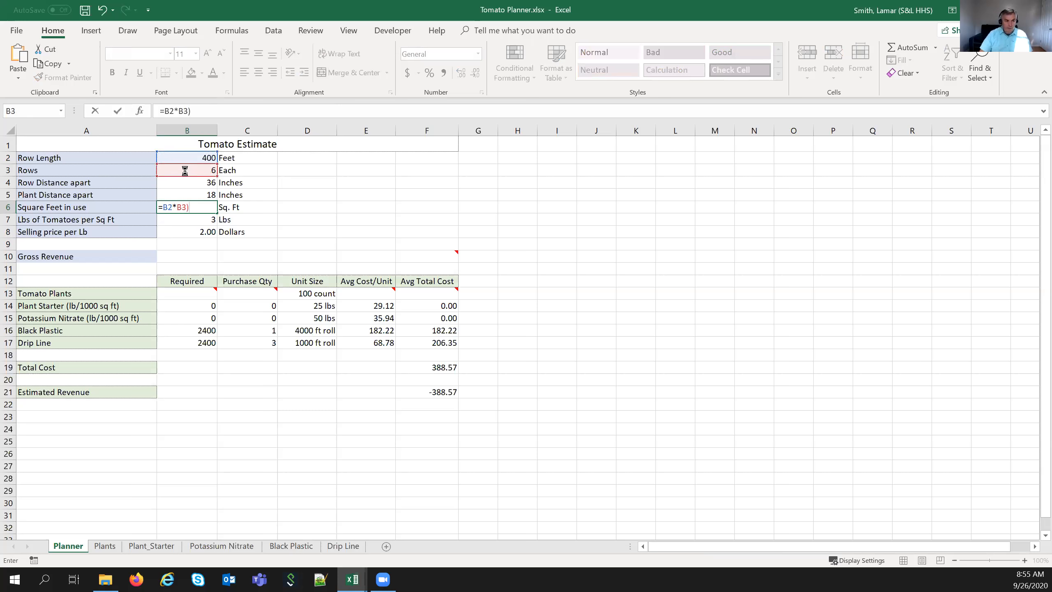
{"action": "key", "text": "Return"}
{"action": "left_click", "coordinate": [543, 335]}
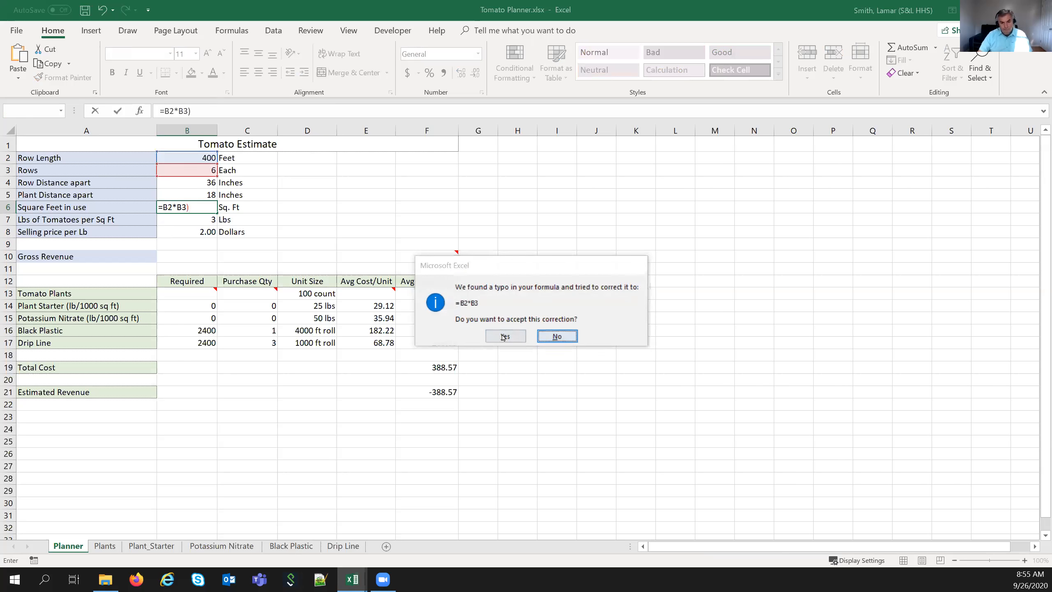
{"action": "left_click", "coordinate": [506, 354]}
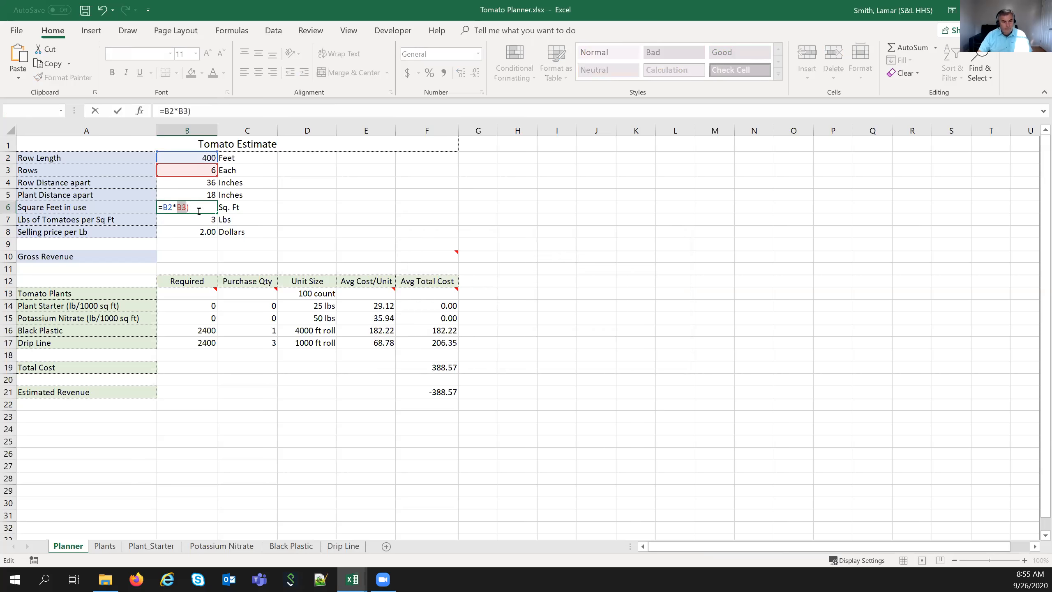
- Finish B6 as =B2*B3*(B4/12) so Square Feet in use shows 7200
{"action": "left_click", "coordinate": [166, 207]}
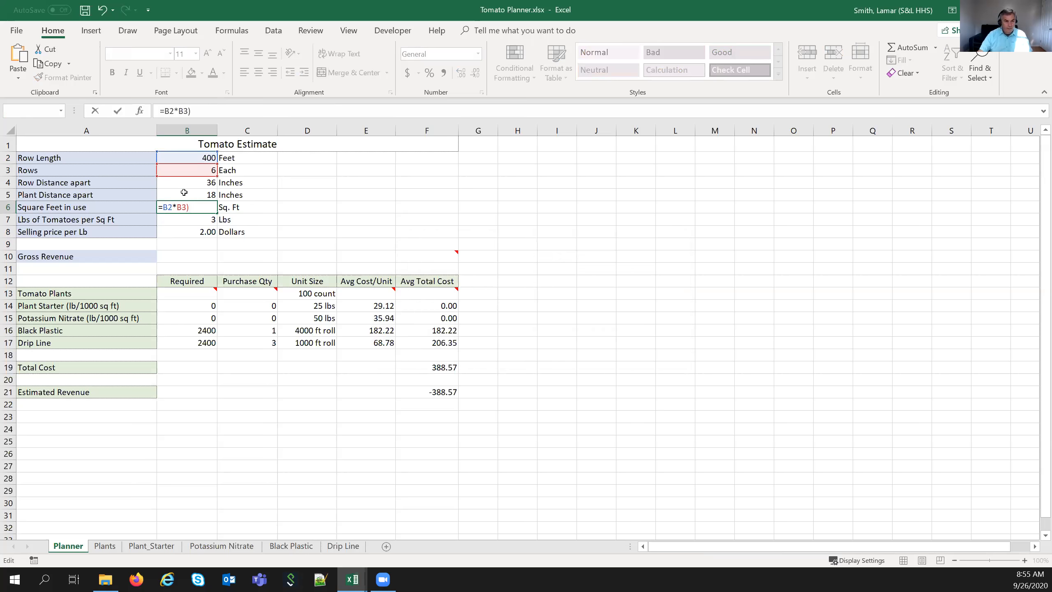
{"action": "type", "text": "("}
{"action": "left_click", "coordinate": [195, 207]}
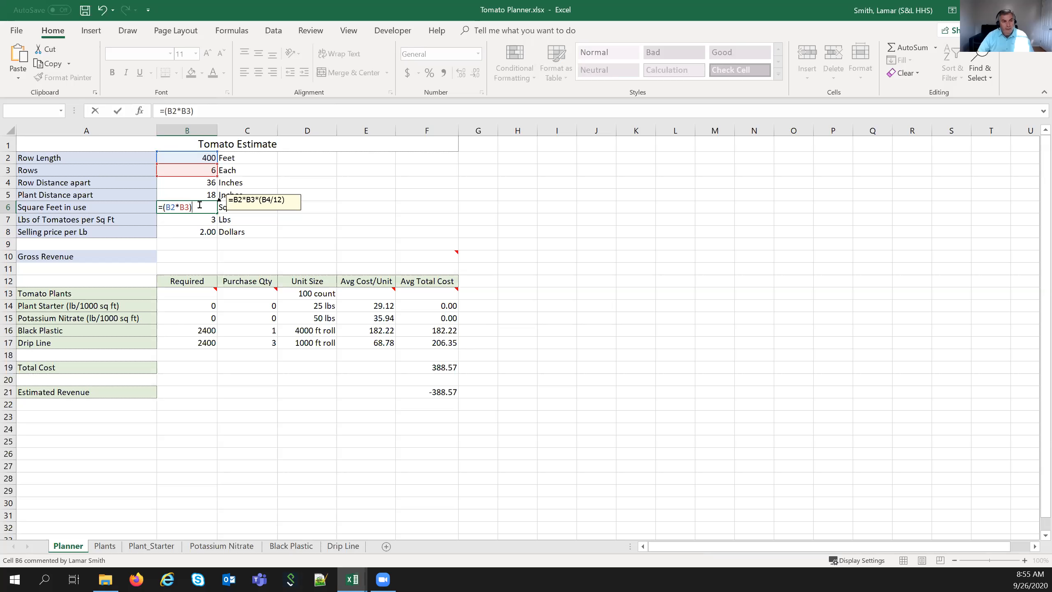
{"action": "mouse_move", "coordinate": [204, 207]}
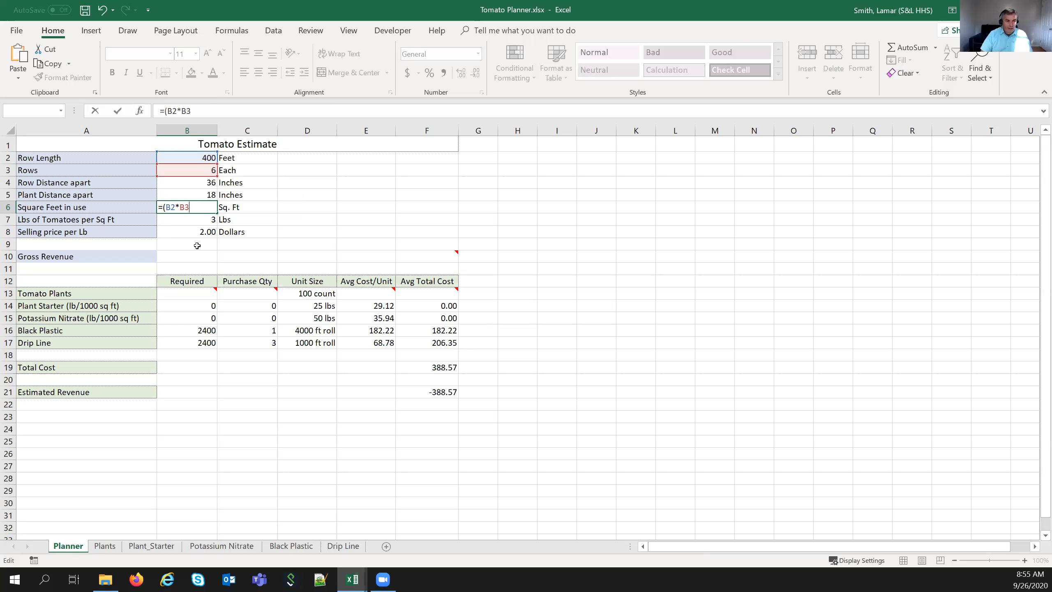
{"action": "key", "text": "Left"}
{"action": "key", "text": "Left"}
{"action": "key", "text": "Left"}
{"action": "key", "text": "Left"}
{"action": "key", "text": "Left"}
{"action": "key", "text": "BackSpace"}
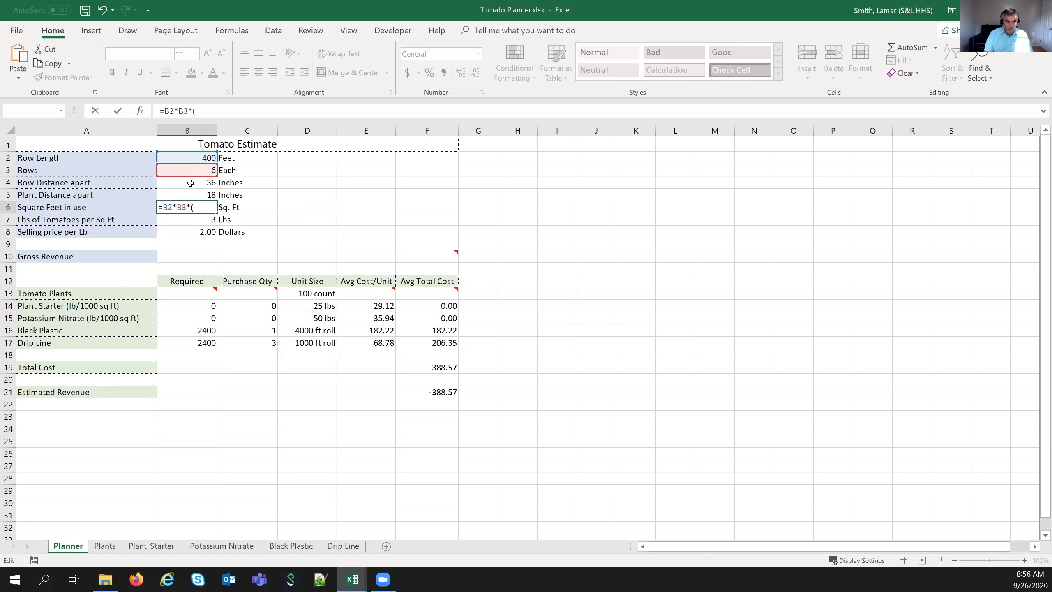
{"action": "left_click", "coordinate": [191, 184]}
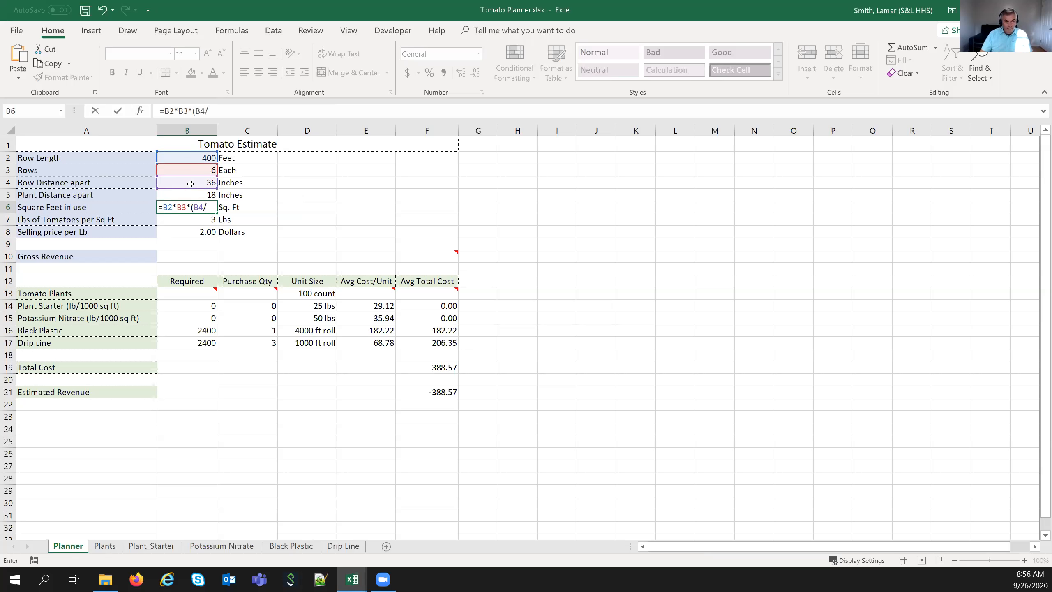
{"action": "type", "text": "/12"}
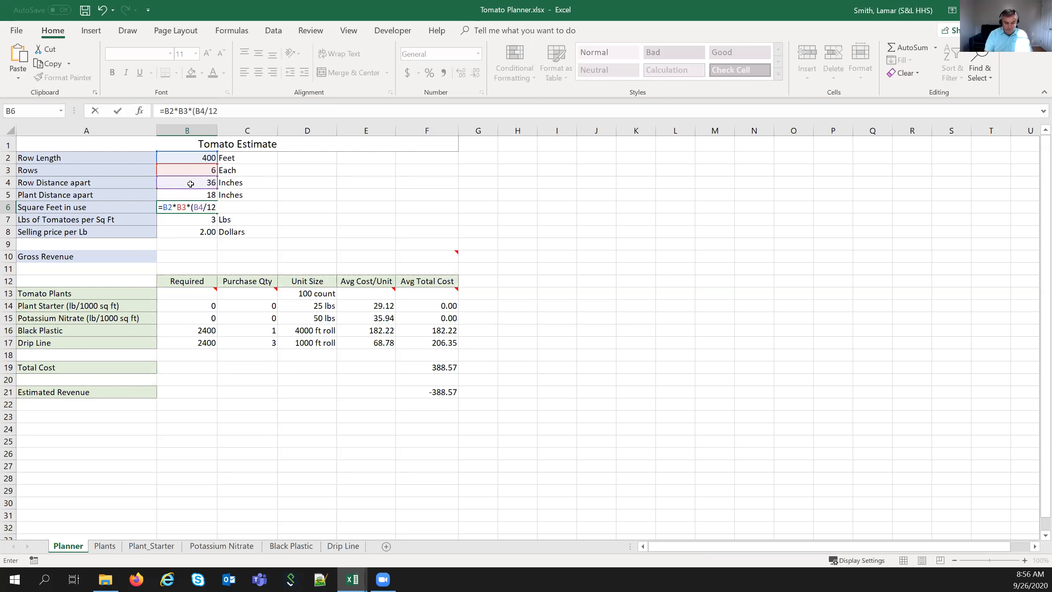
{"action": "type", "text": ")"}
{"action": "key", "text": "Return"}
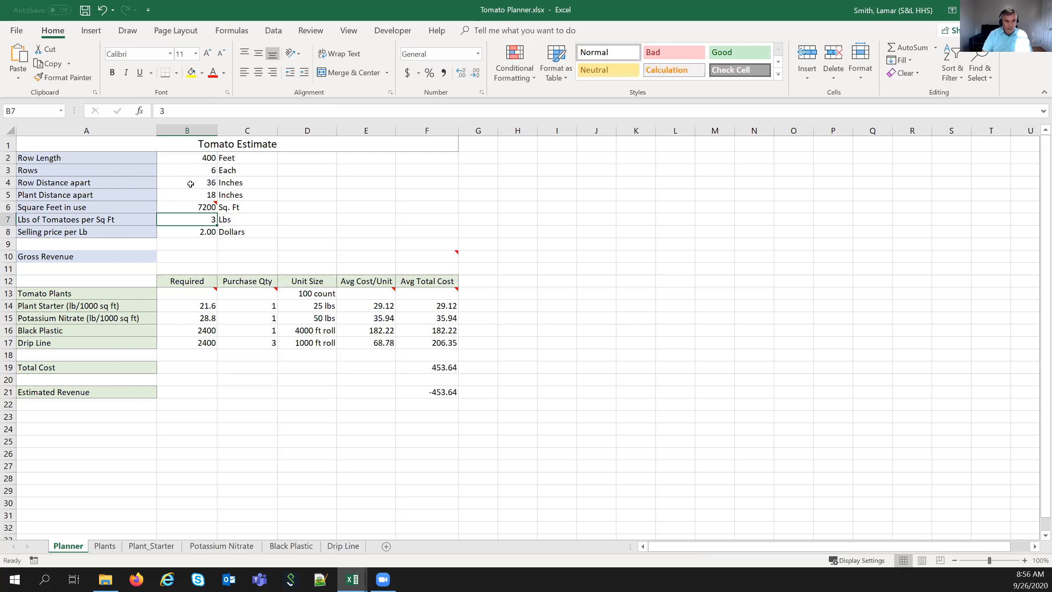
{"action": "left_click", "coordinate": [189, 206]}
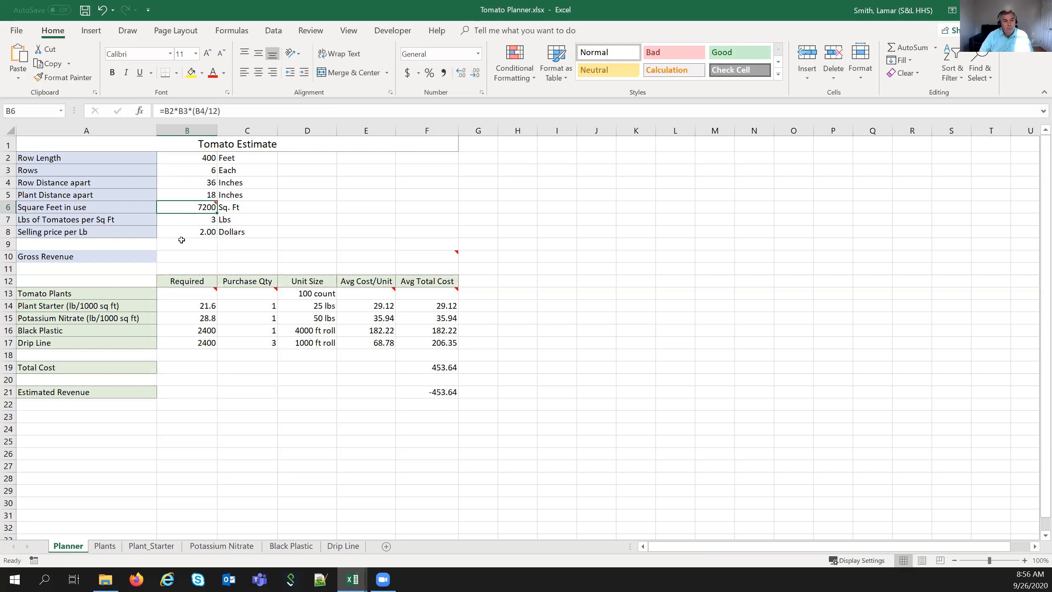
{"action": "mouse_move", "coordinate": [180, 206]}
{"action": "left_click", "coordinate": [55, 307]}
{"action": "left_click", "coordinate": [64, 319]}
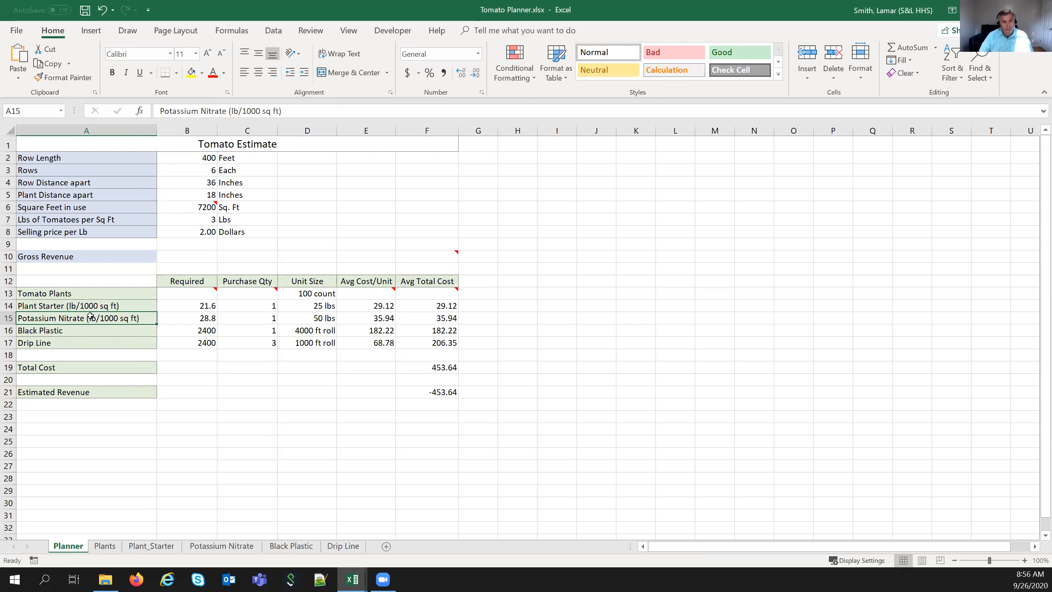
{"action": "left_click", "coordinate": [184, 205]}
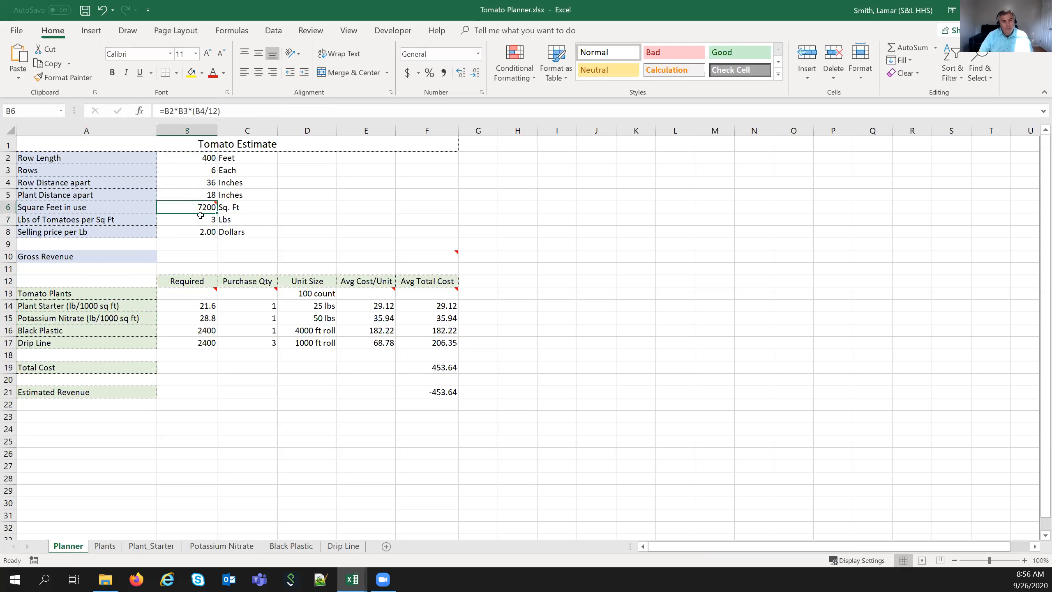
- Add a note reading 'New Note' to E6, removing the author label and shrinking the box
{"action": "mouse_move", "coordinate": [194, 210]}
{"action": "left_click", "coordinate": [350, 210]}
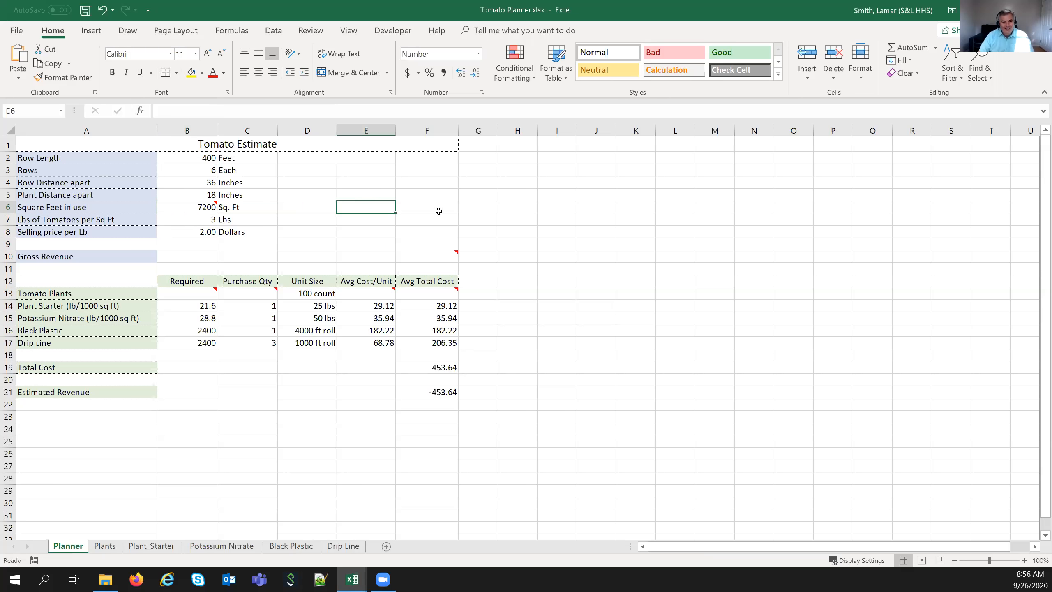
{"action": "right_click", "coordinate": [372, 207]}
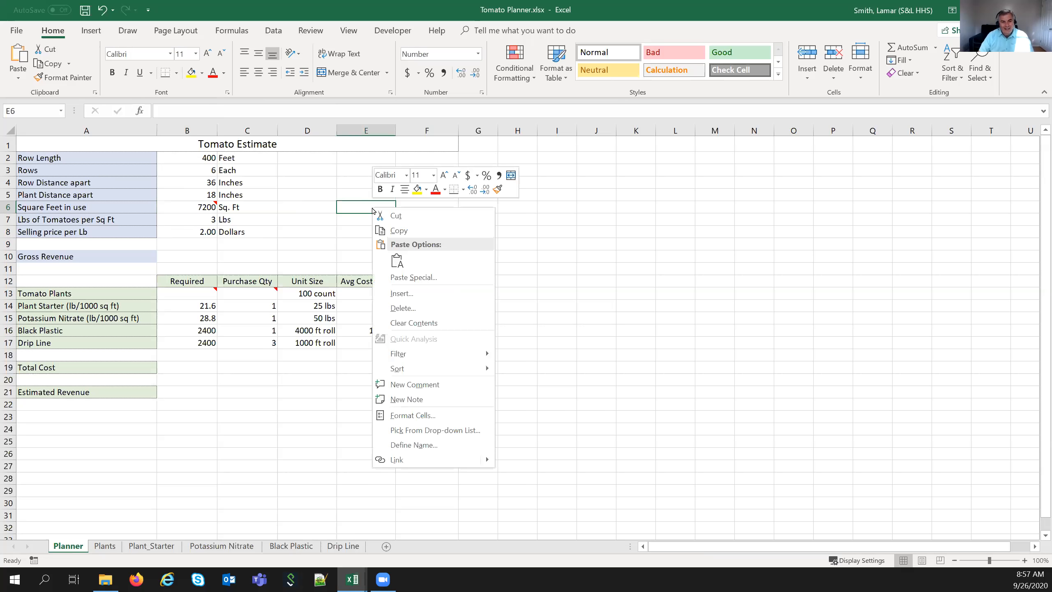
{"action": "left_click", "coordinate": [411, 400]}
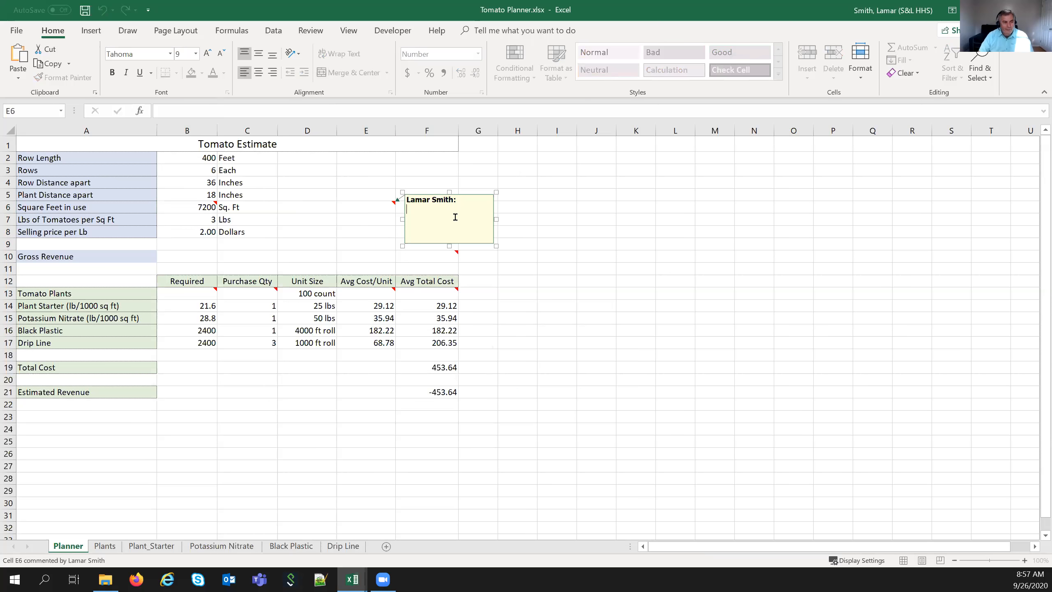
{"action": "left_click_drag", "start_coordinate": [455, 208], "coordinate": [385, 199]}
{"action": "key", "text": "BackSpace"}
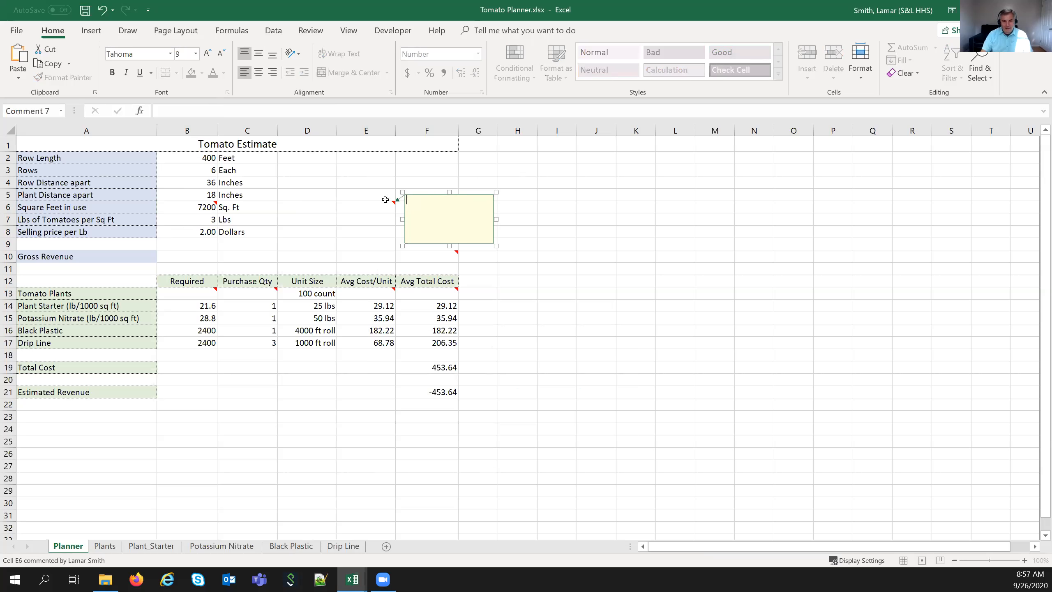
{"action": "key", "text": "ctrl+b"}
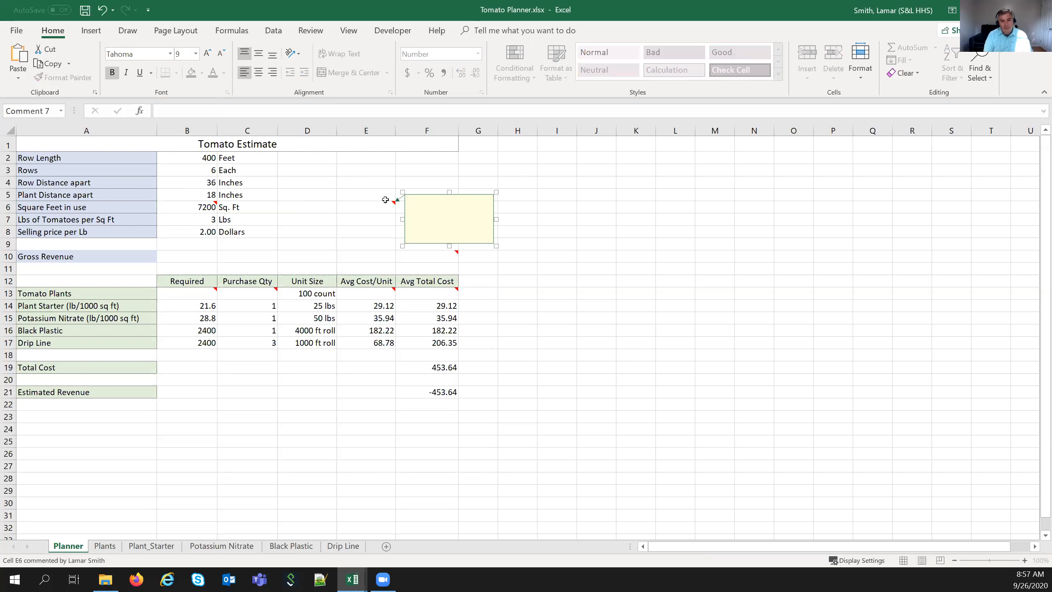
{"action": "type", "text": "New Note"}
{"action": "key", "text": "ctrl+a"}
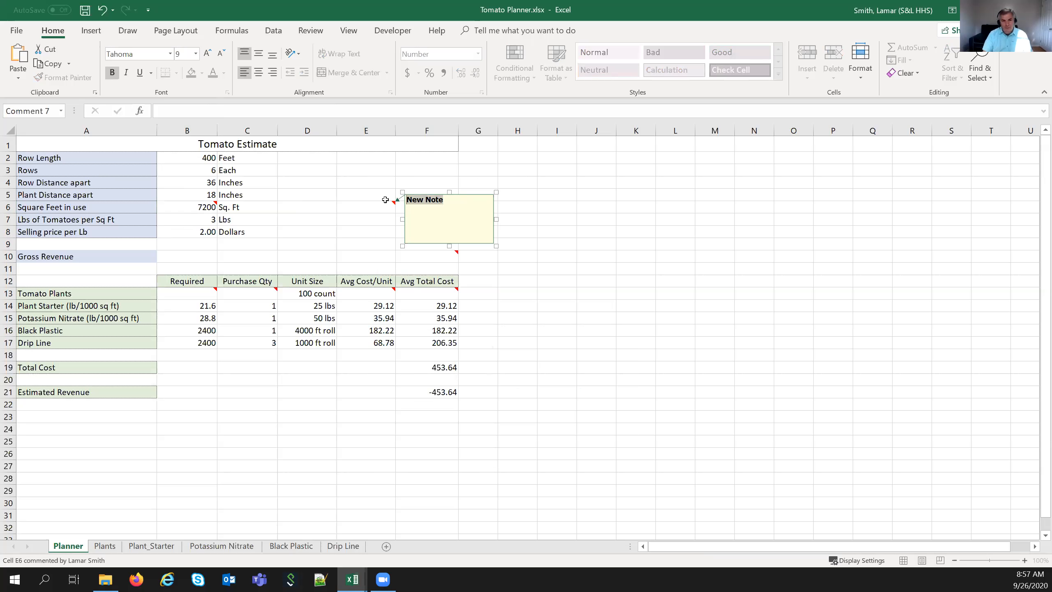
{"action": "key", "text": "ctrl+b"}
{"action": "left_click", "coordinate": [466, 211]}
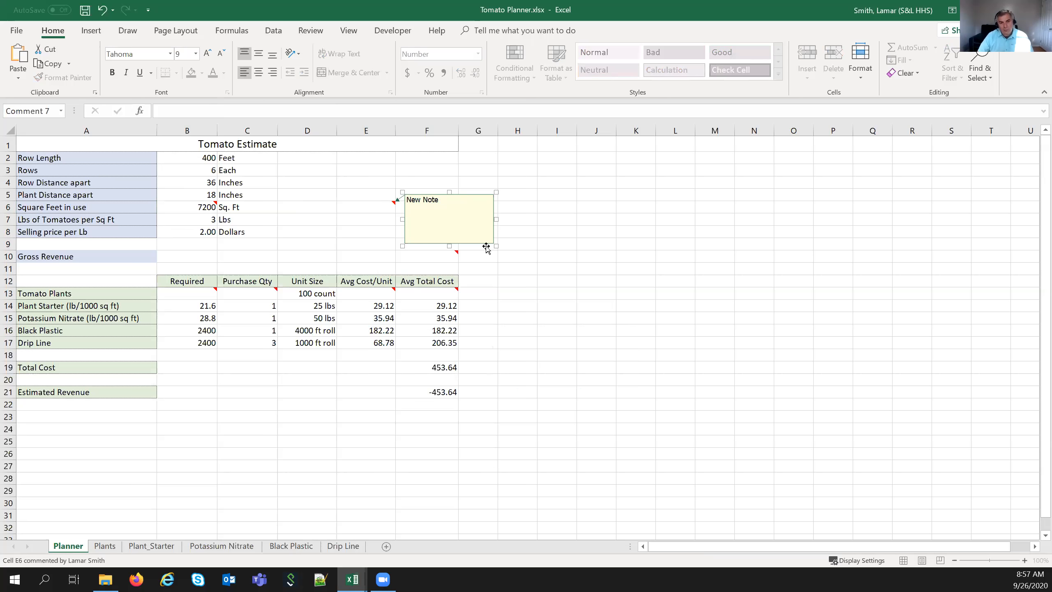
{"action": "left_click_drag", "start_coordinate": [494, 247], "coordinate": [470, 215]}
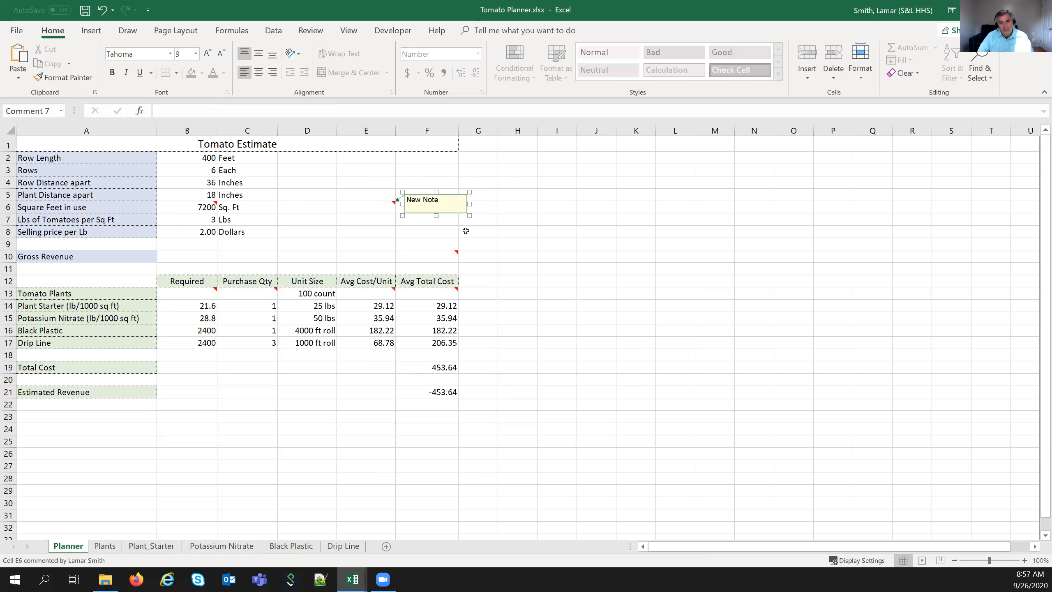
{"action": "left_click", "coordinate": [418, 242]}
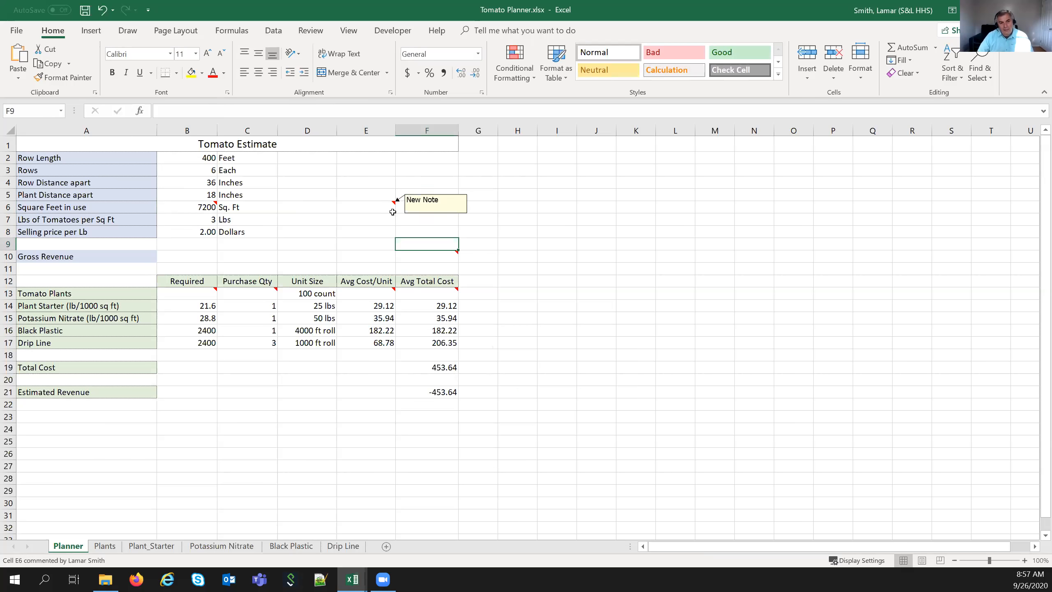
- Delete the note from cell E6
{"action": "mouse_move", "coordinate": [381, 206]}
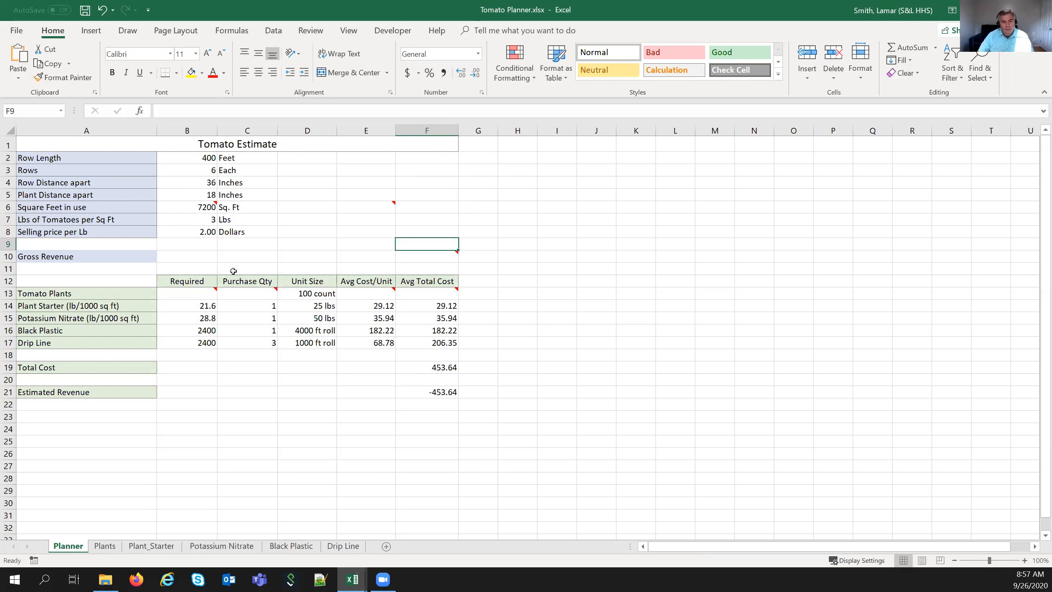
{"action": "left_click", "coordinate": [373, 203]}
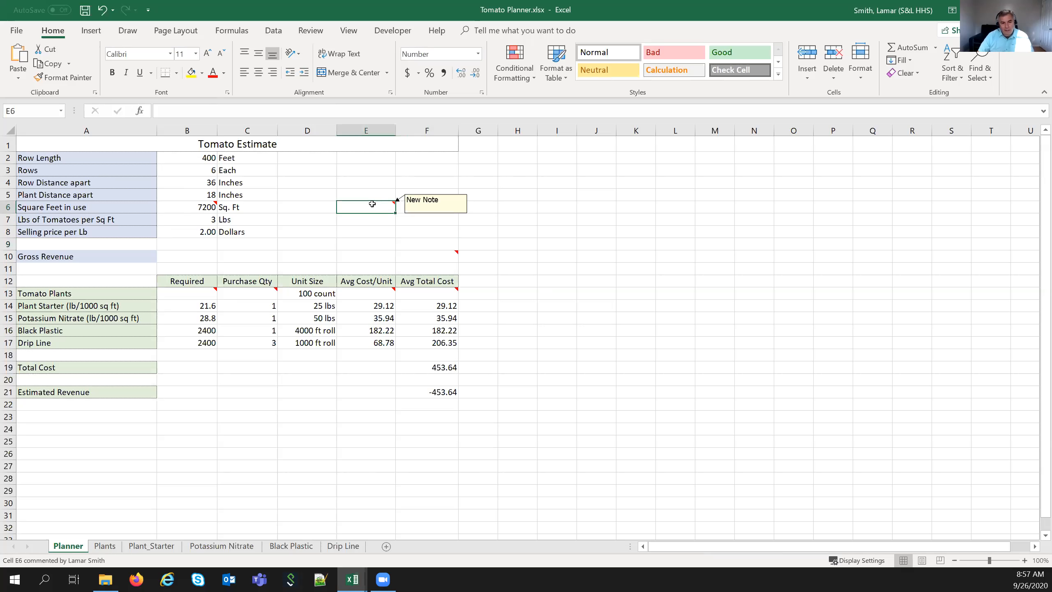
{"action": "right_click", "coordinate": [372, 203]}
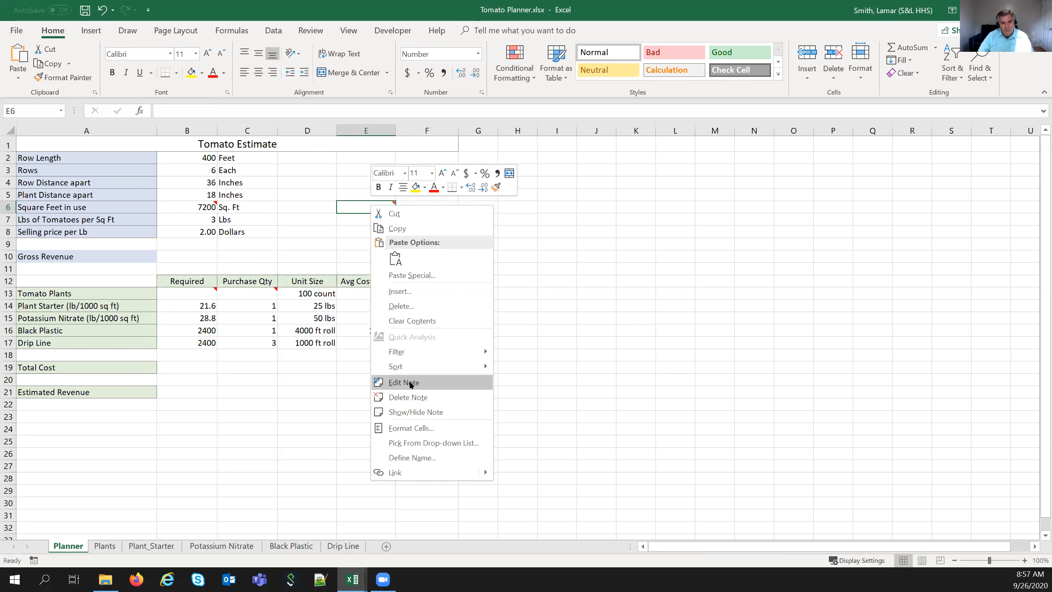
{"action": "left_click", "coordinate": [411, 397]}
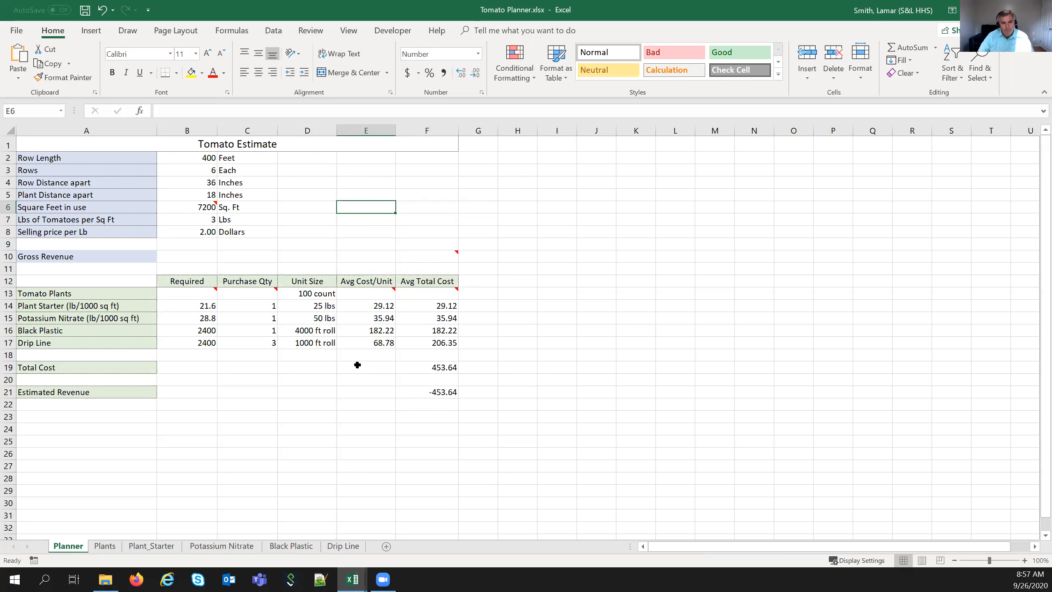
- Enter =B2*B3) in Tomato Plants cell B13, declining Excel's correction and acknowledging the warning
{"action": "left_click", "coordinate": [331, 260]}
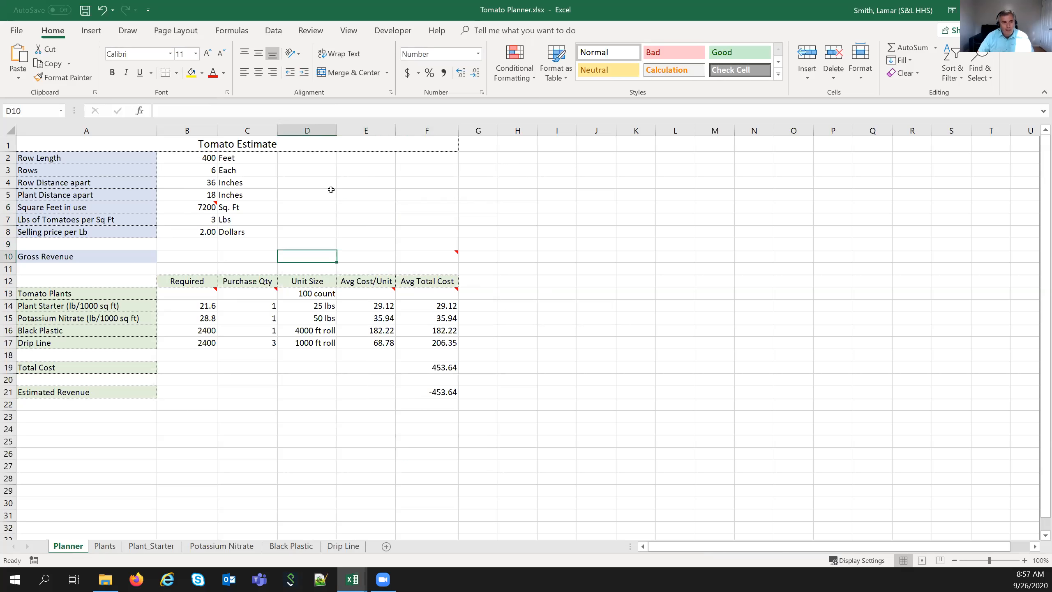
{"action": "left_click", "coordinate": [173, 291]}
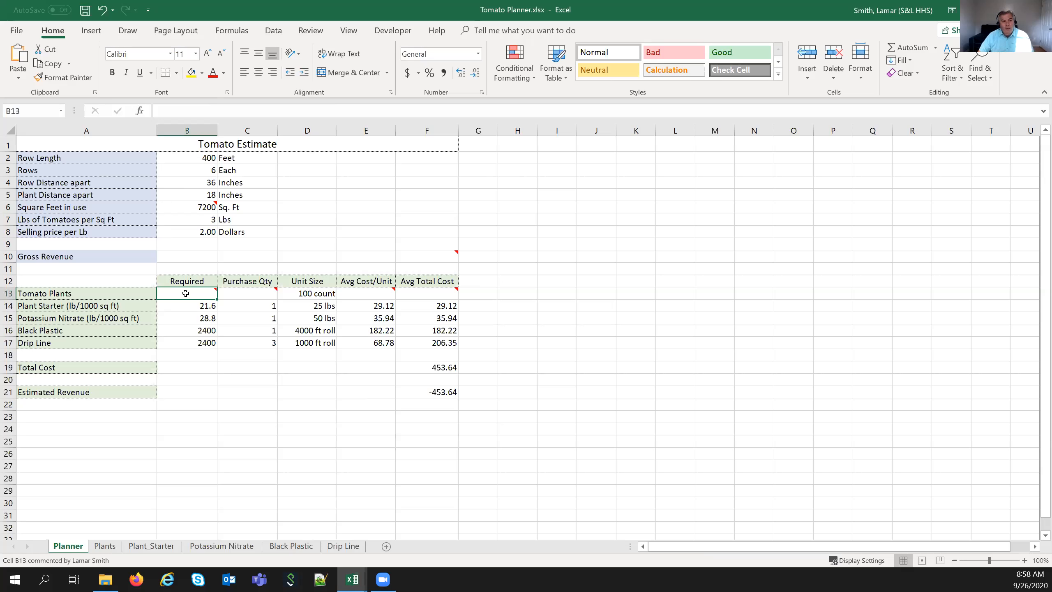
{"action": "mouse_move", "coordinate": [186, 293]}
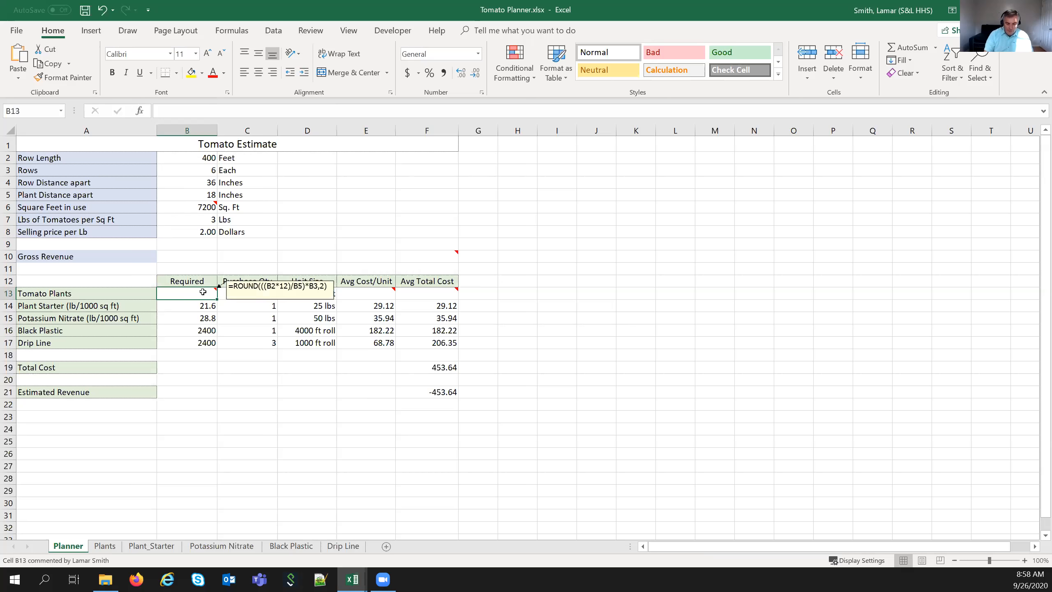
{"action": "type", "text": "="}
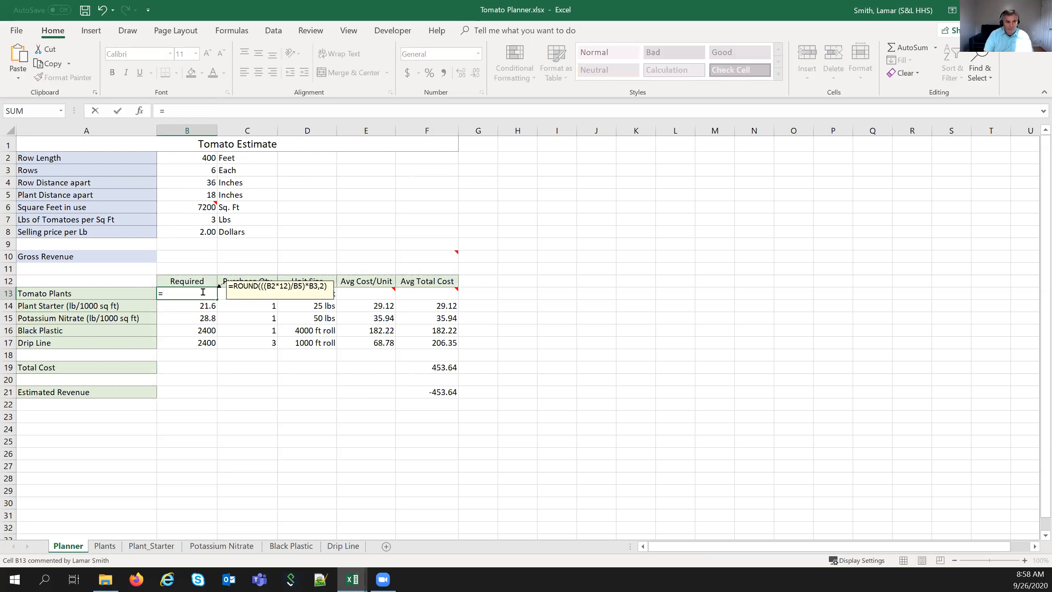
{"action": "left_click", "coordinate": [193, 163]}
{"action": "mouse_move", "coordinate": [195, 211]}
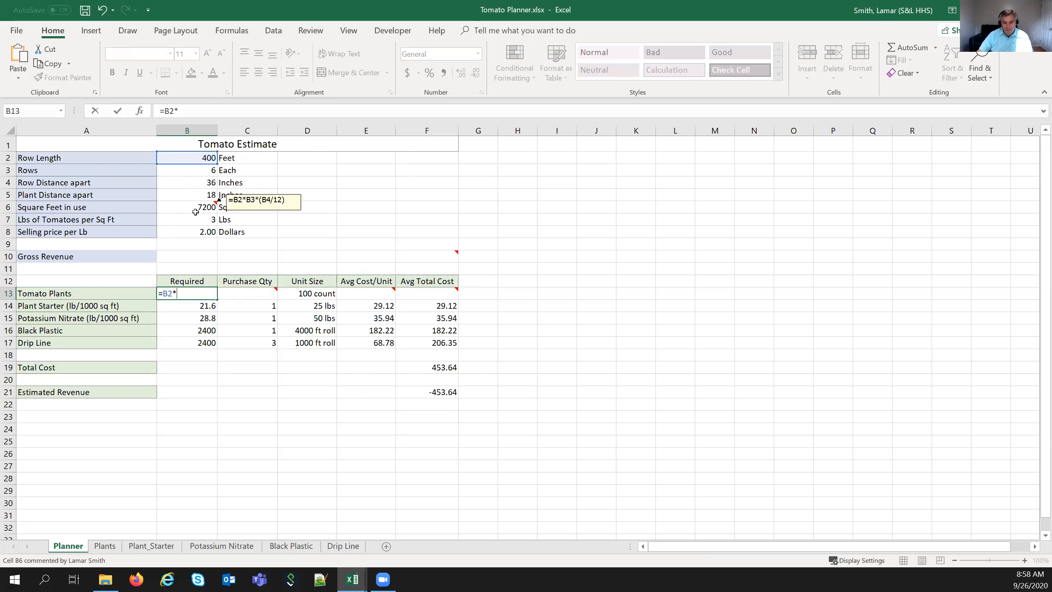
{"action": "type", "text": "*"}
{"action": "left_click", "coordinate": [185, 173]}
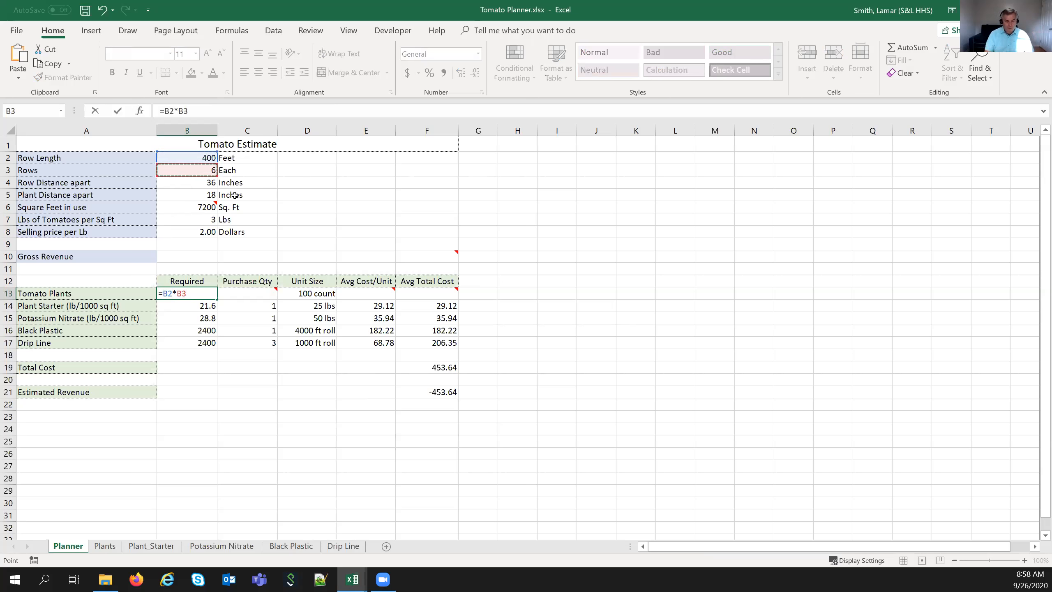
{"action": "type", "text": ")"}
{"action": "key", "text": "Return"}
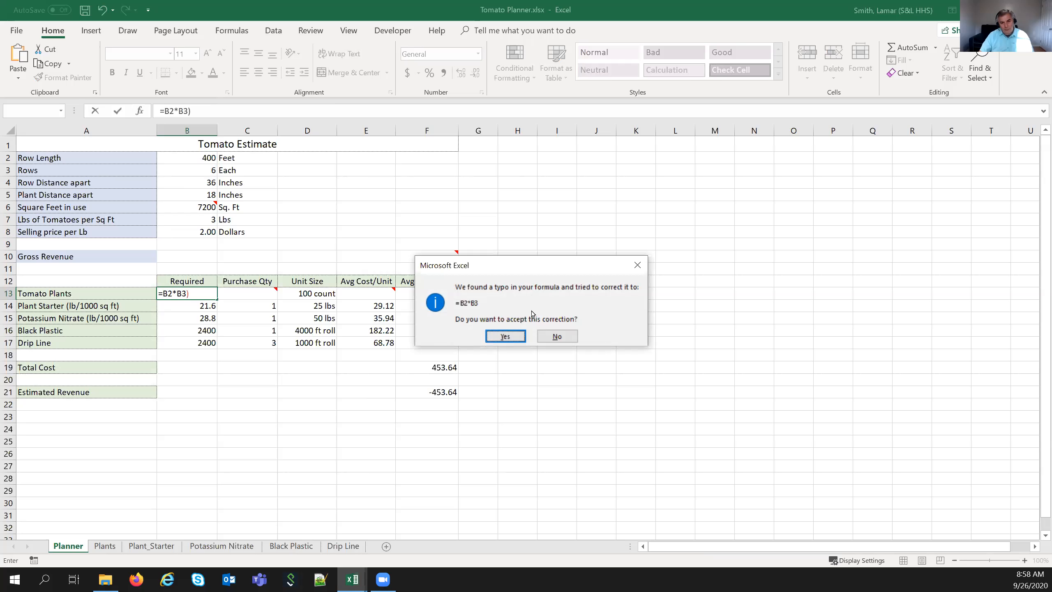
{"action": "left_click", "coordinate": [539, 336]}
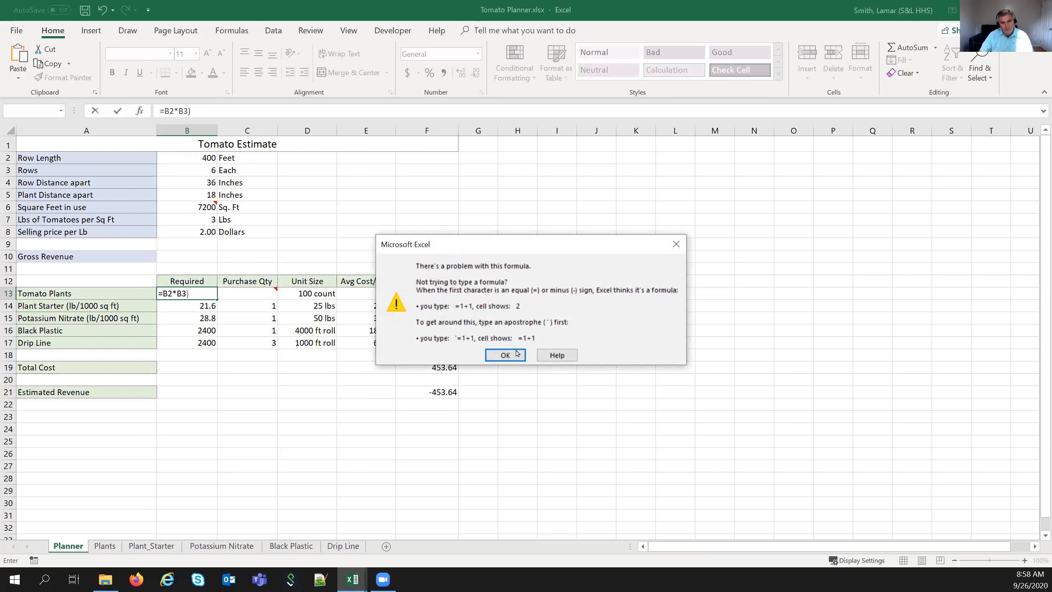
{"action": "left_click", "coordinate": [517, 353]}
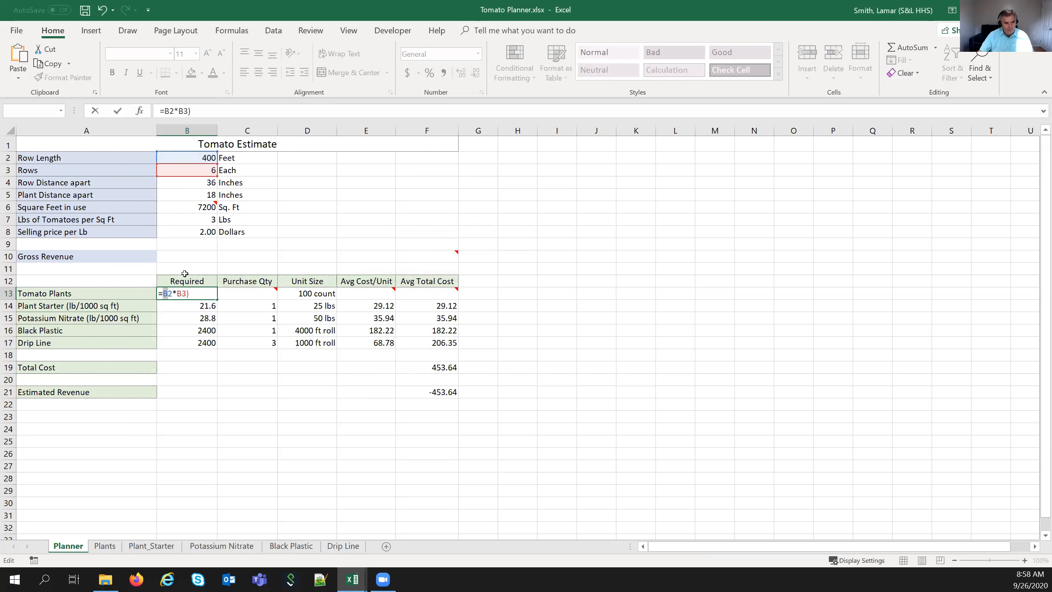
- Rework the B13 formula, adding parentheses, *12 and a division by Plant Distance B5
{"action": "key", "text": "Left"}
{"action": "type", "text": "("}
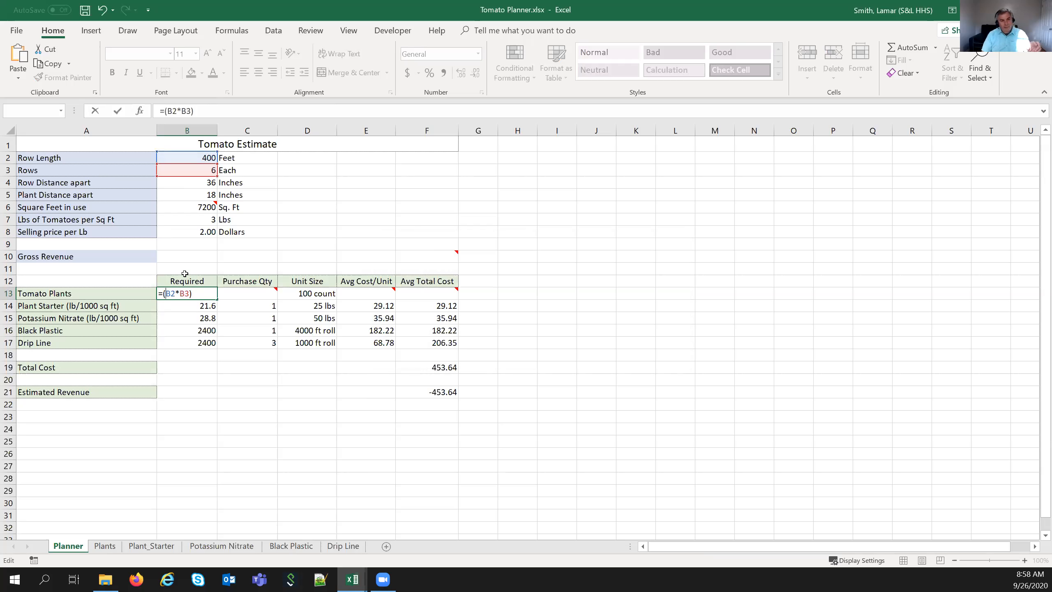
{"action": "key", "text": "End"}
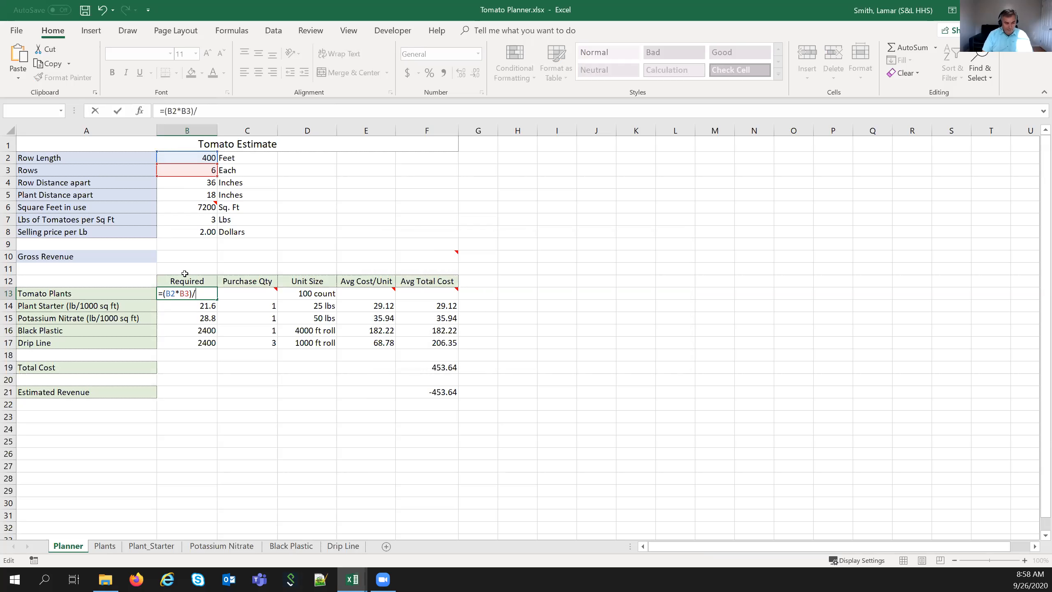
{"action": "type", "text": "*12"}
{"action": "left_click", "coordinate": [182, 196]}
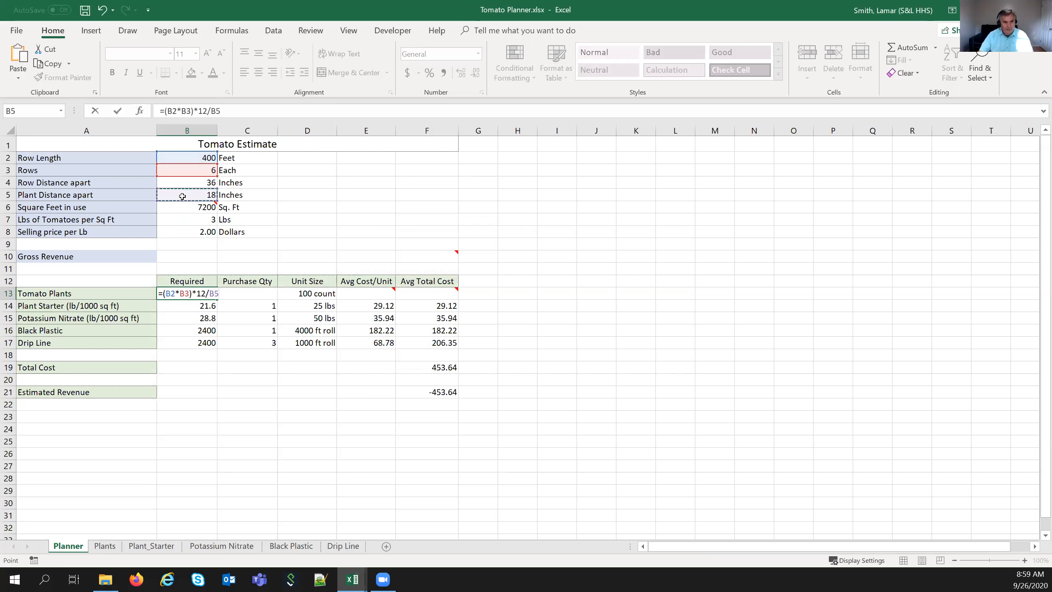
{"action": "mouse_move", "coordinate": [193, 292]}
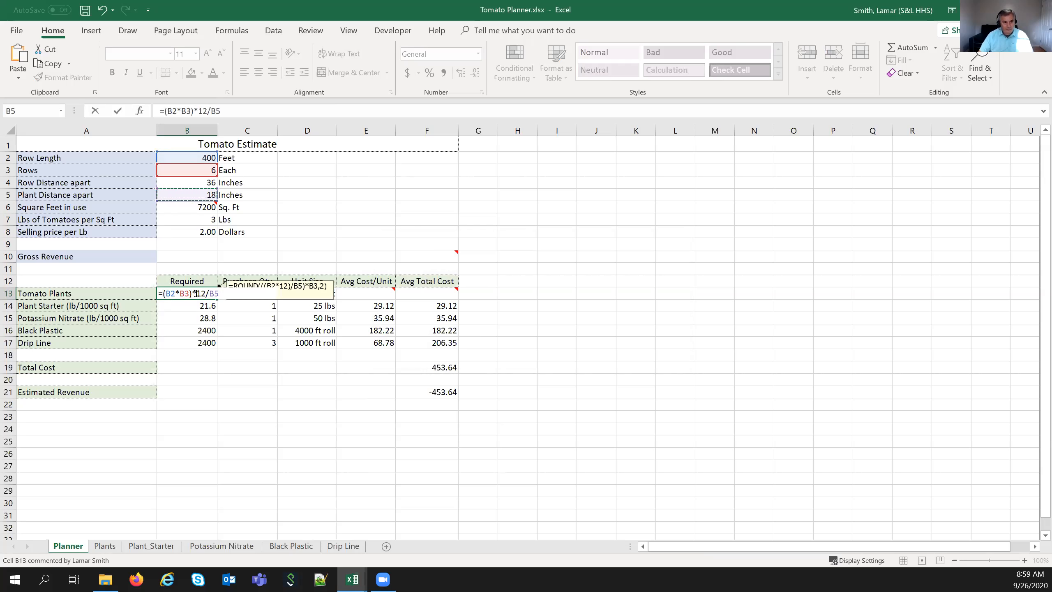
{"action": "left_click", "coordinate": [196, 293]}
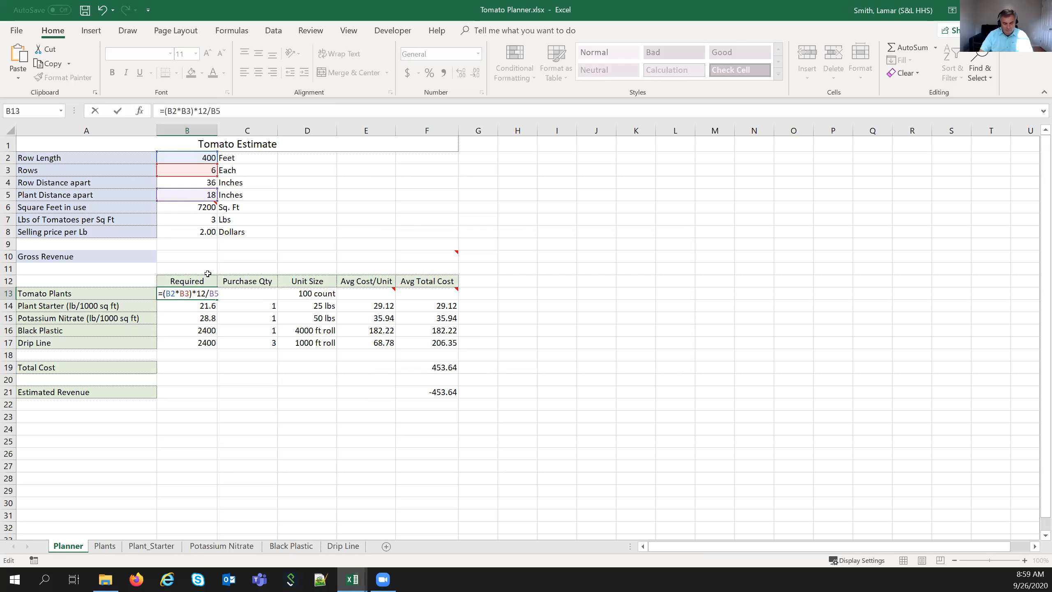
{"action": "type", "text": "("}
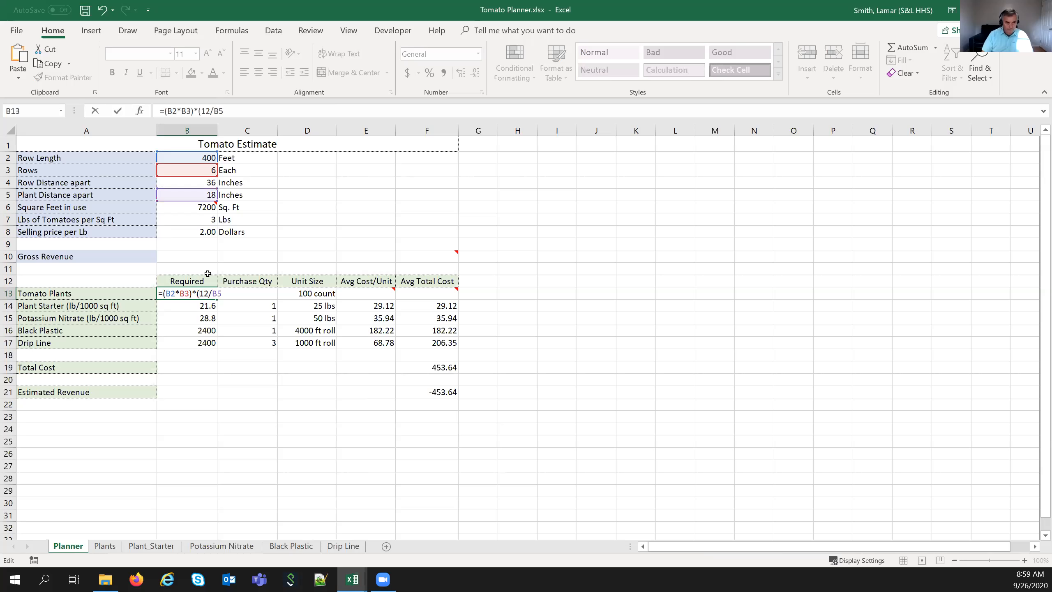
{"action": "key", "text": "End"}
{"action": "type", "text": ")"}
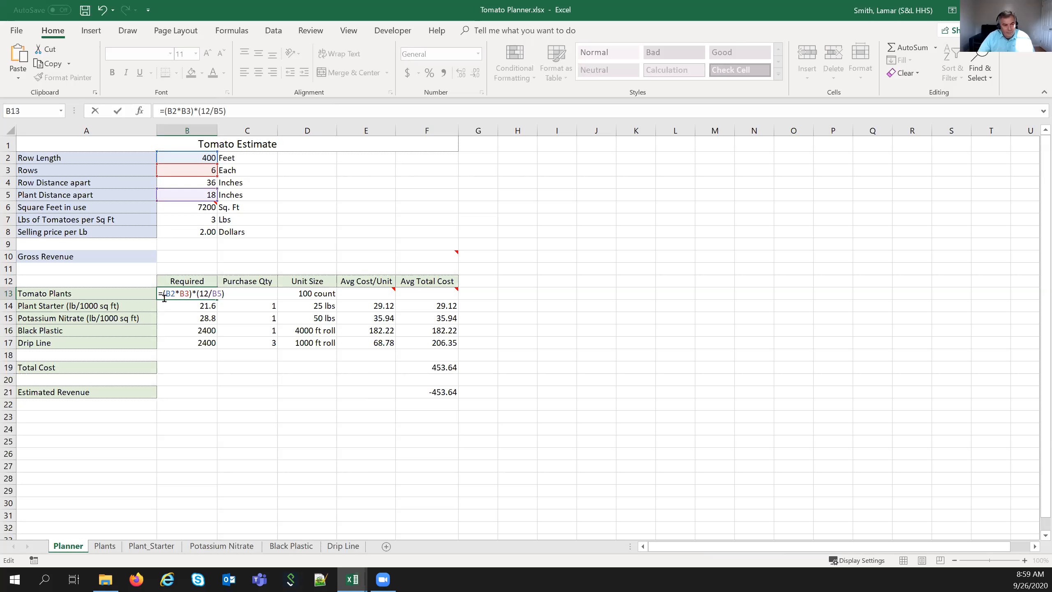
{"action": "mouse_move", "coordinate": [167, 298]}
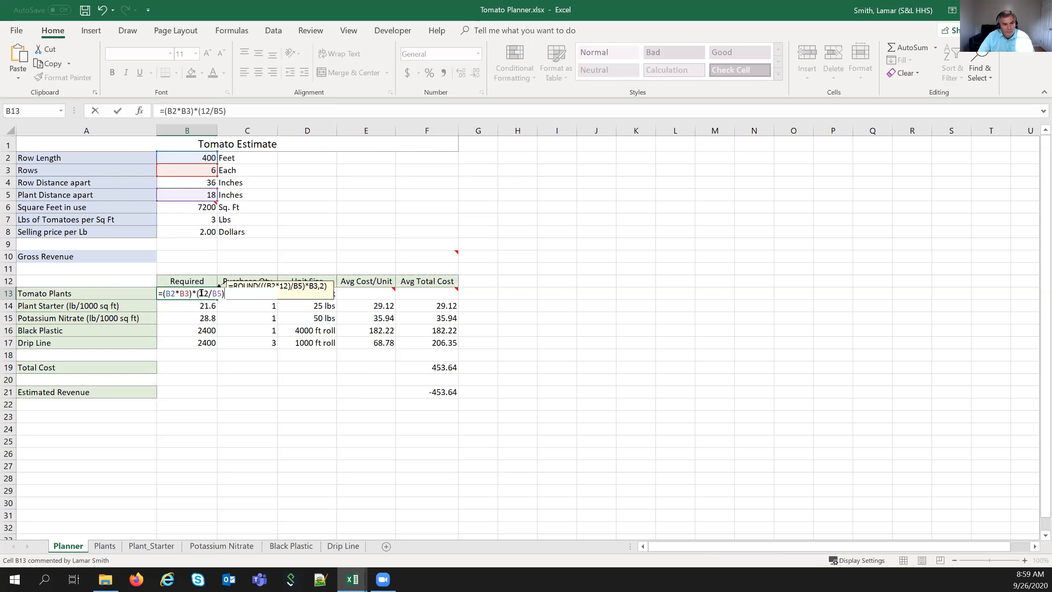
- Correct B13 to =((B2*B3)*12)/B5 and accept Excel's correction, giving 1600 plants
{"action": "left_click_drag", "start_coordinate": [207, 293], "coordinate": [223, 294]}
{"action": "key", "text": "Delete"}
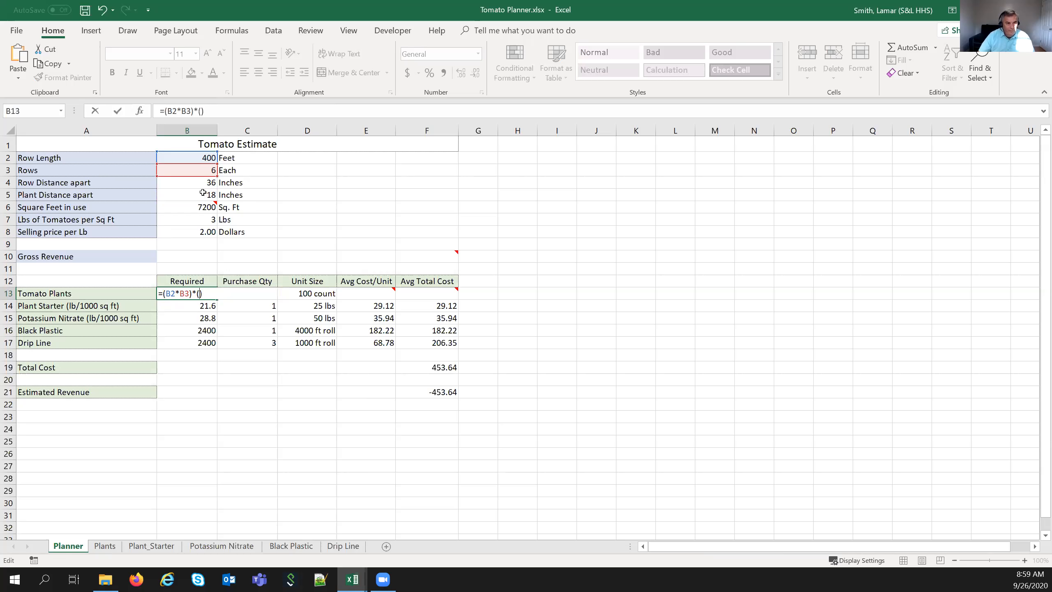
{"action": "key", "text": "BackSpace"}
{"action": "key", "text": "BackSpace"}
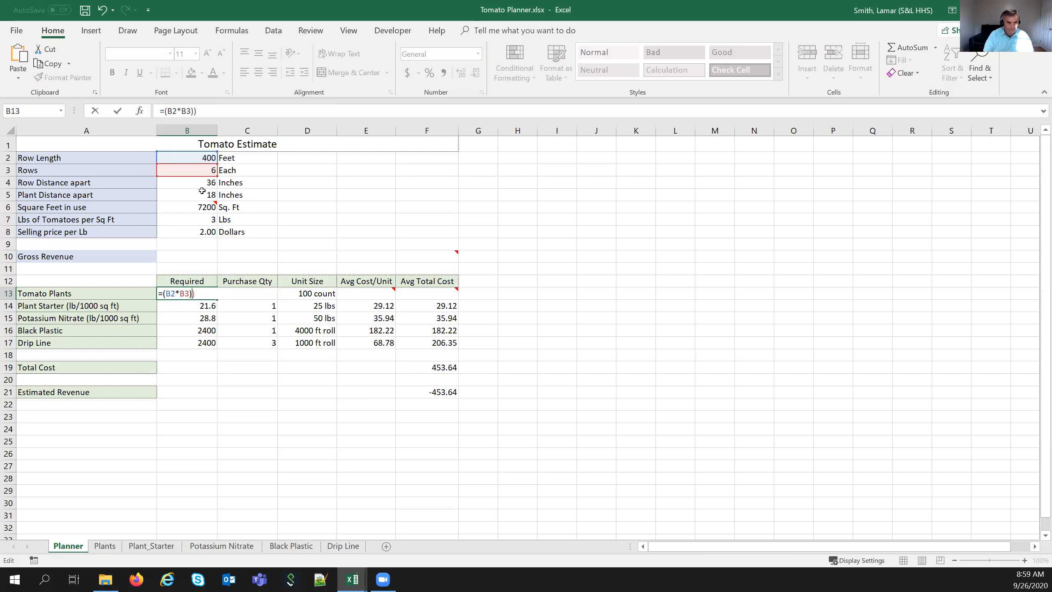
{"action": "type", "text": "/"}
{"action": "left_click", "coordinate": [202, 190]}
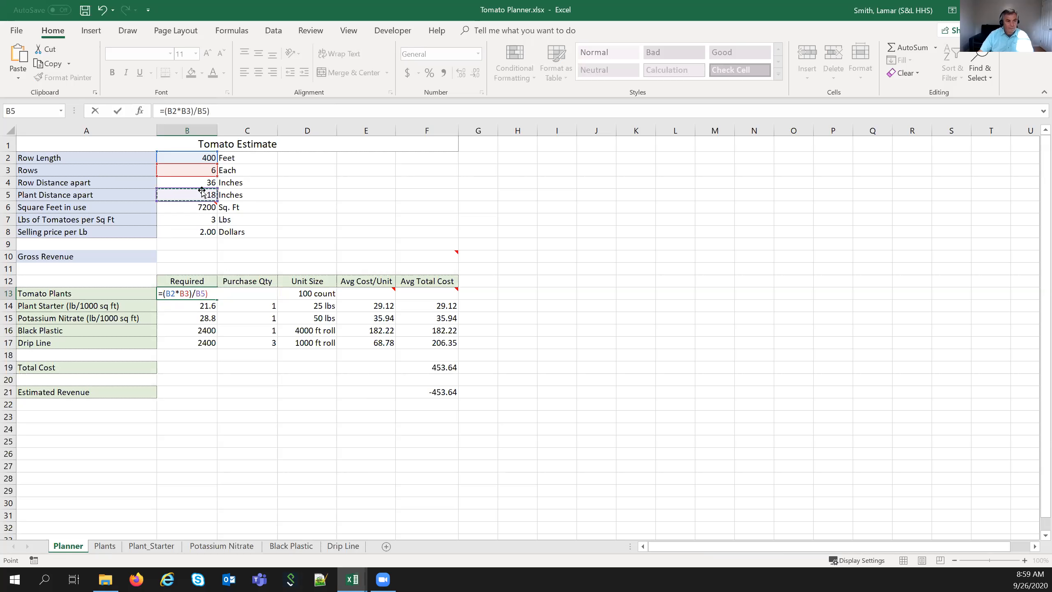
{"action": "left_click", "coordinate": [193, 293]}
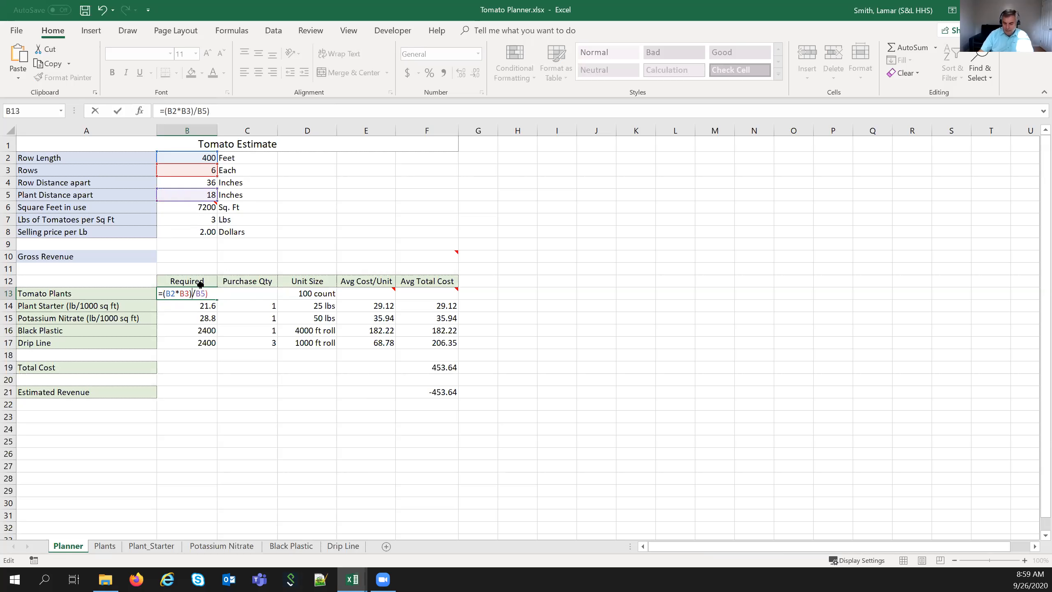
{"action": "type", "text": "*12"}
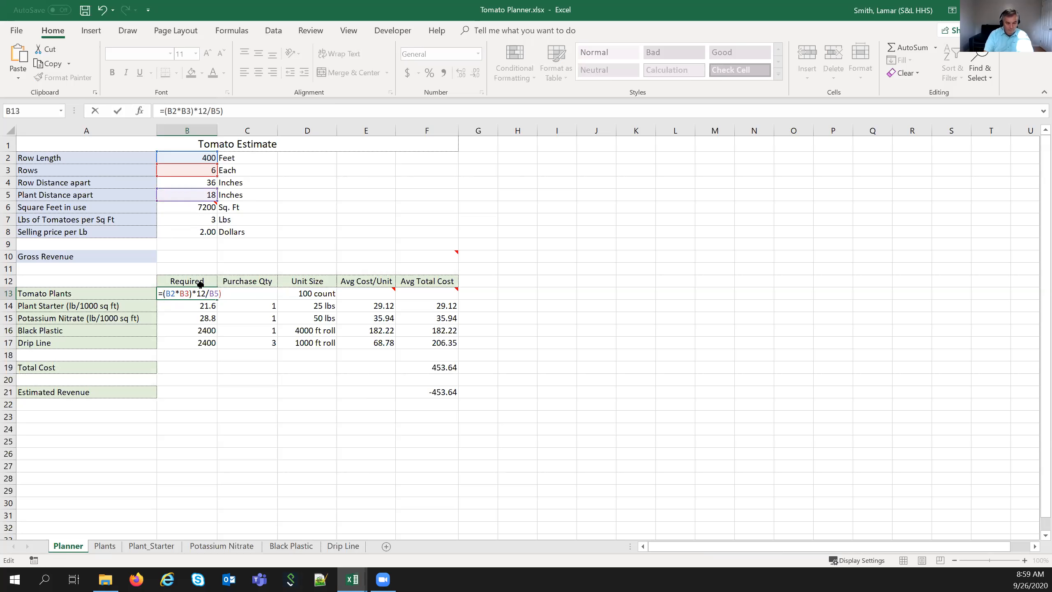
{"action": "type", "text": ")"}
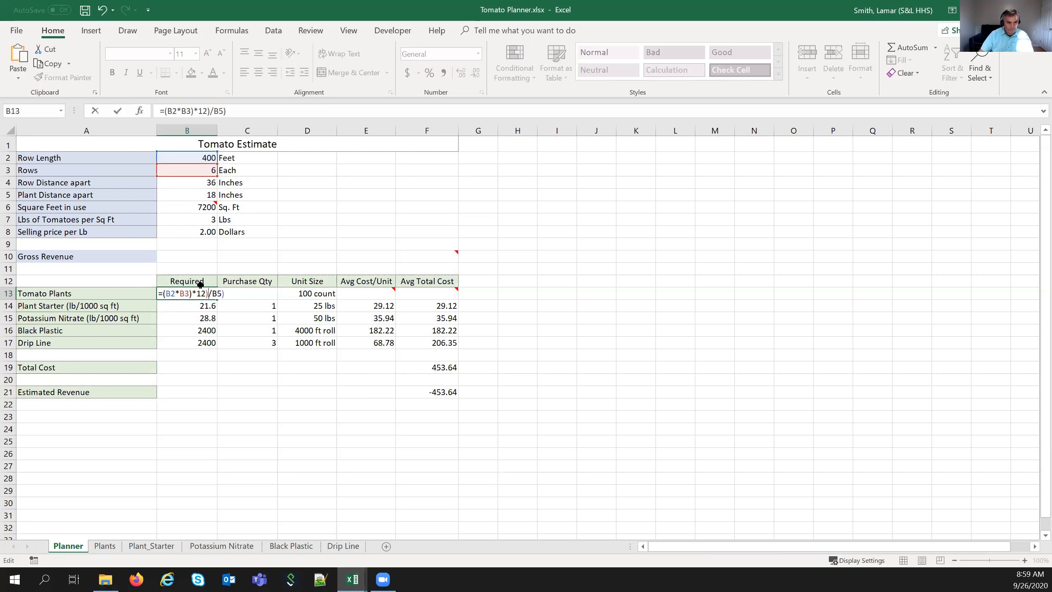
{"action": "left_click", "coordinate": [166, 293]}
{"action": "type", "text": "("}
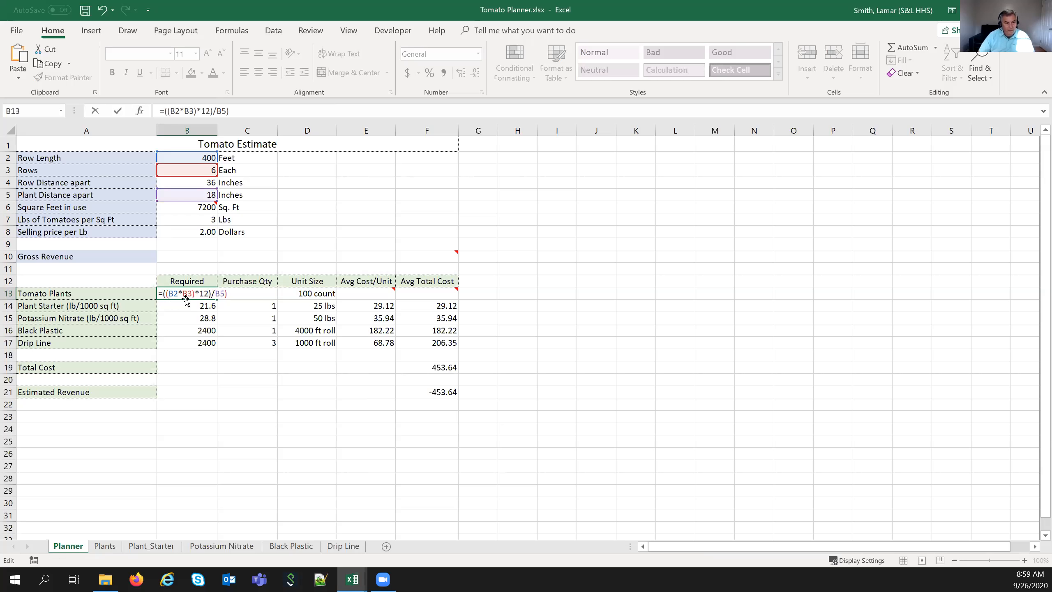
{"action": "mouse_move", "coordinate": [194, 294]}
{"action": "left_click", "coordinate": [117, 111]}
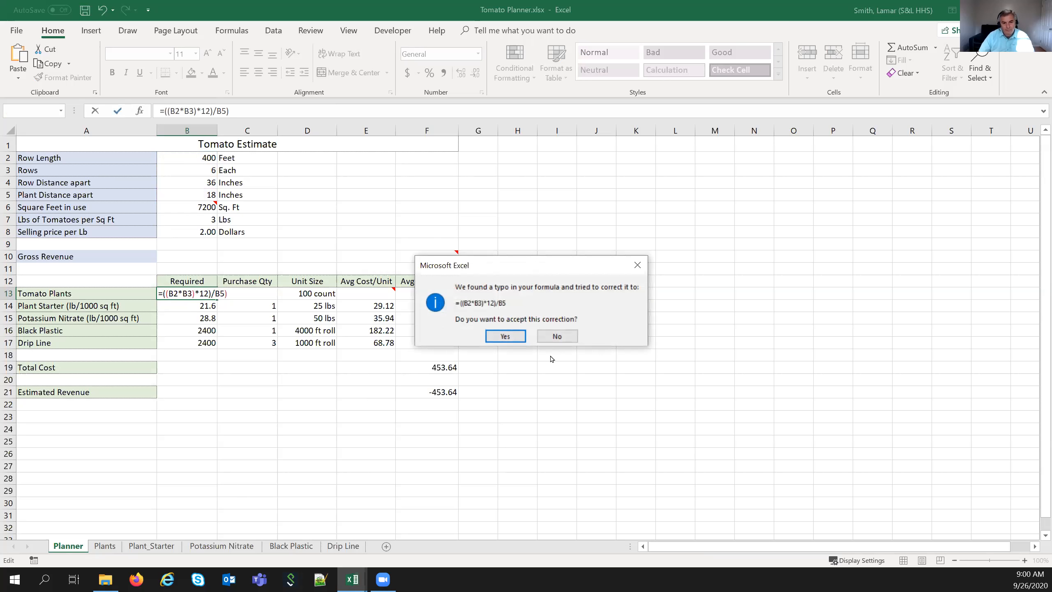
{"action": "left_click", "coordinate": [496, 336]}
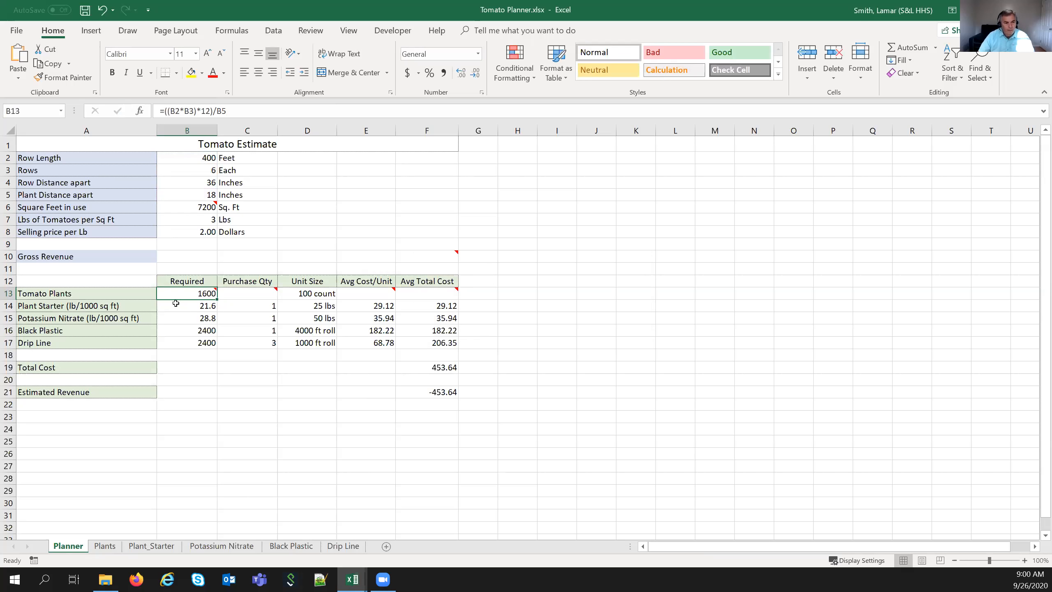
{"action": "mouse_move", "coordinate": [176, 295]}
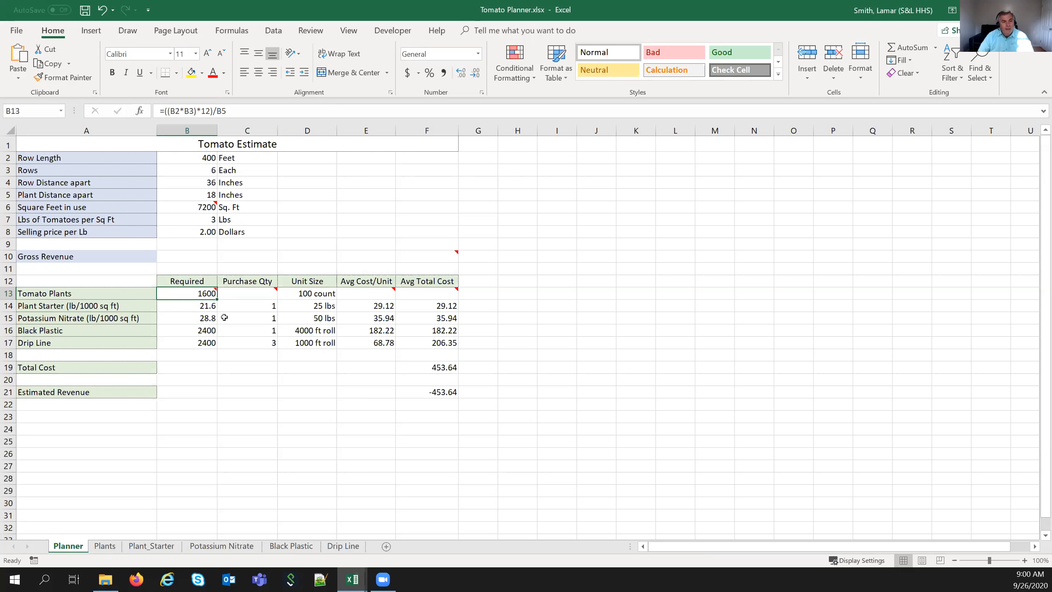
{"action": "mouse_move", "coordinate": [245, 292]}
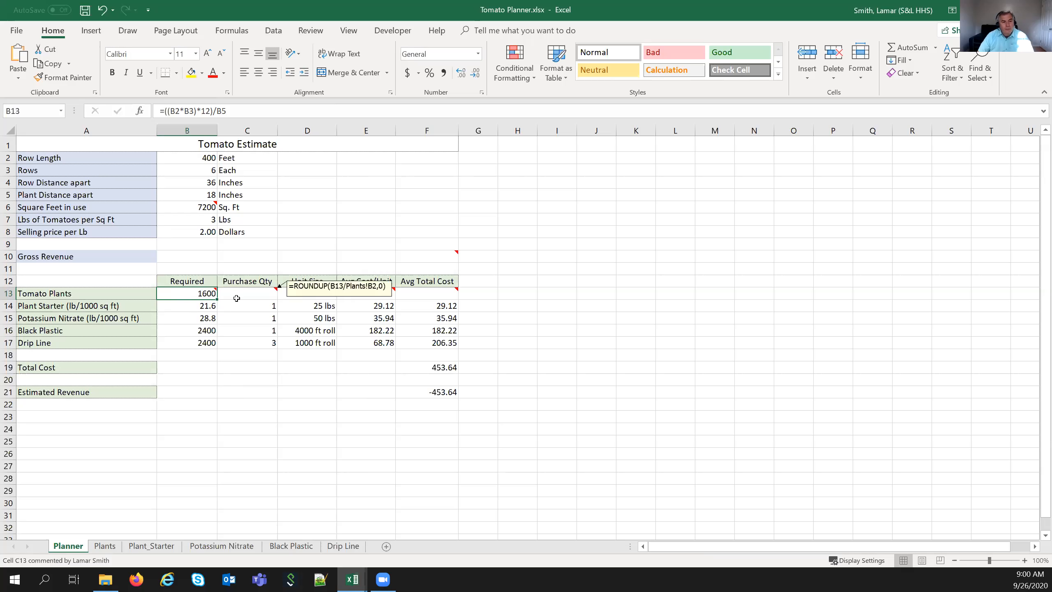
{"action": "left_click", "coordinate": [198, 308]}
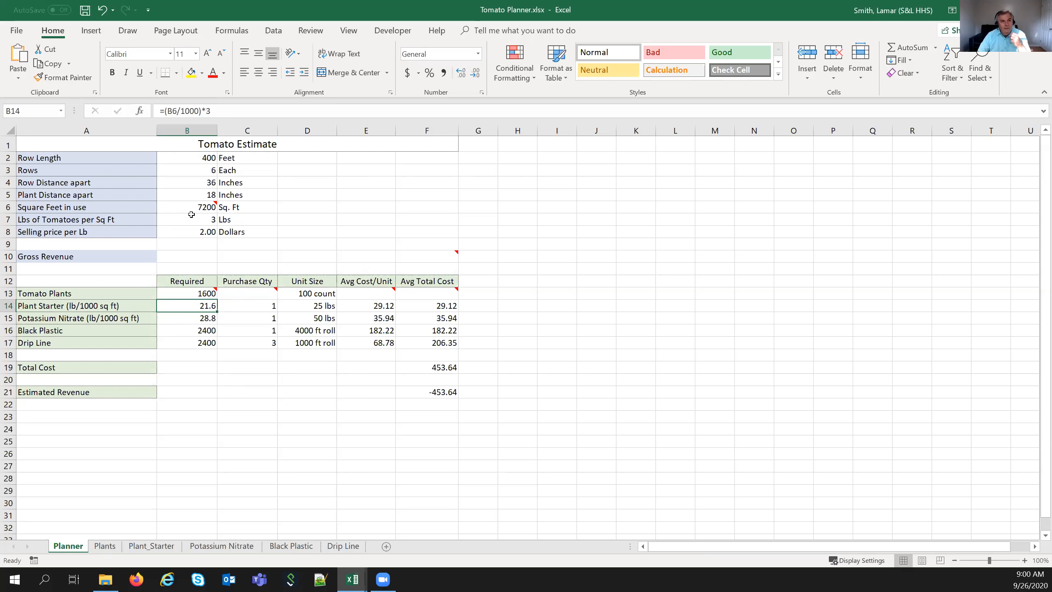
{"action": "mouse_move", "coordinate": [191, 212]}
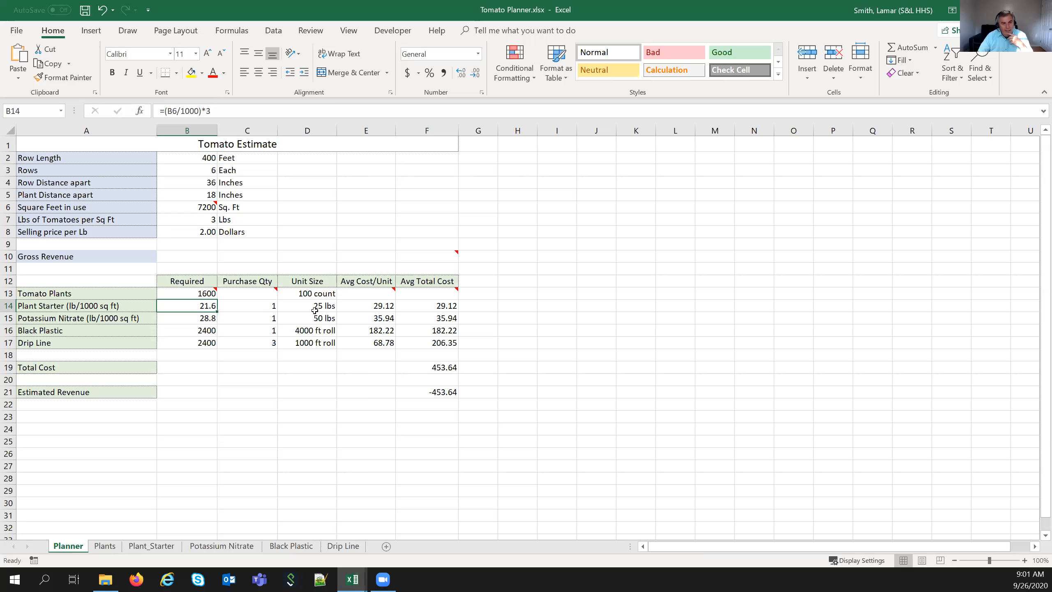
- Try Row Length 425 then 410 feet, raising Square Feet to 7380 and Tomato Plants to 1640
{"action": "left_click", "coordinate": [257, 299]}
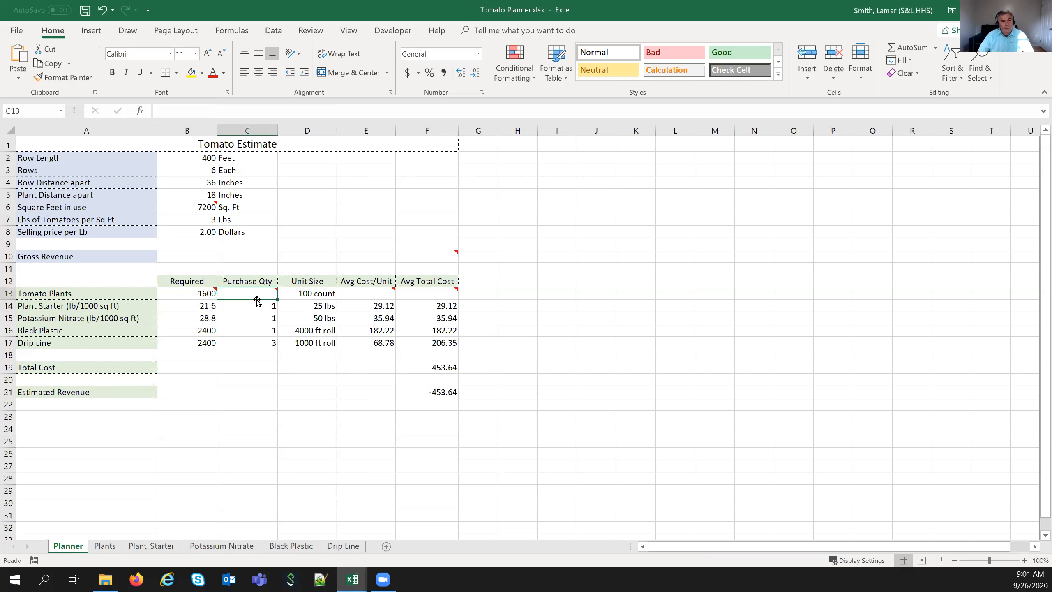
{"action": "mouse_move", "coordinate": [189, 293]}
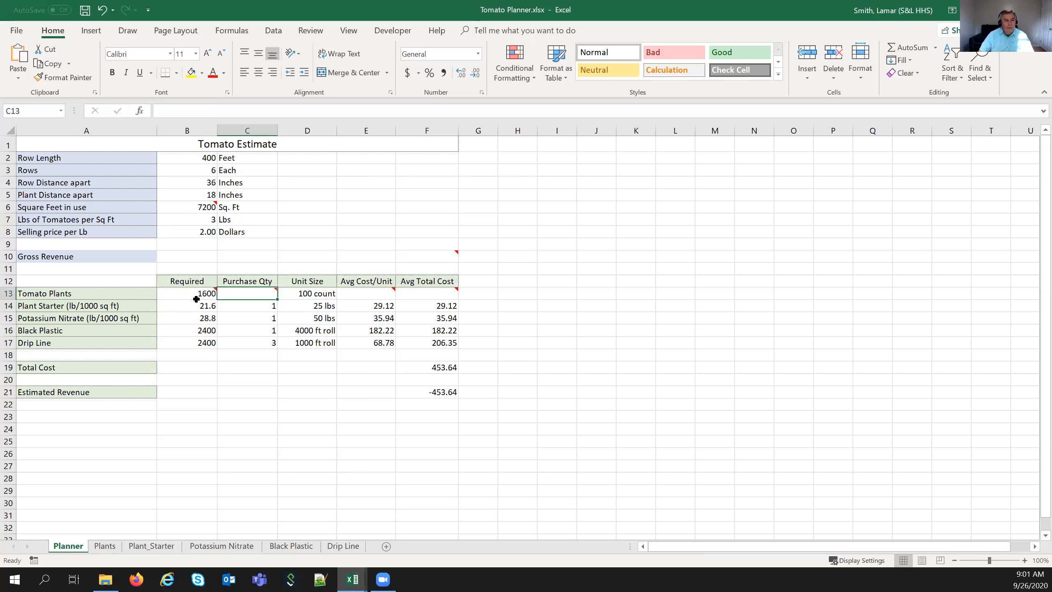
{"action": "left_click", "coordinate": [188, 154]}
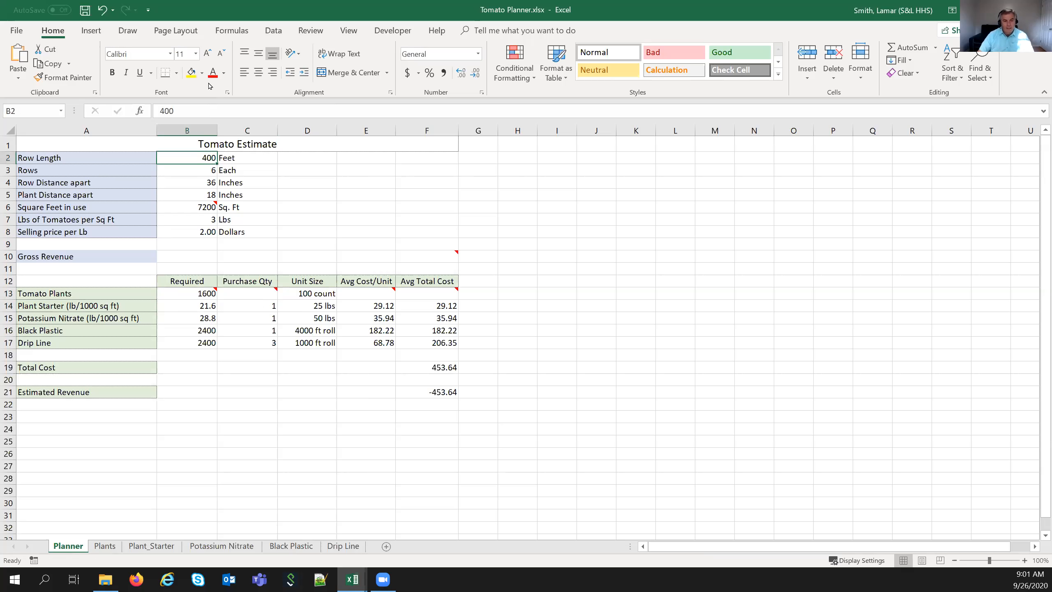
{"action": "type", "text": "425"}
{"action": "key", "text": "ctrl+Return"}
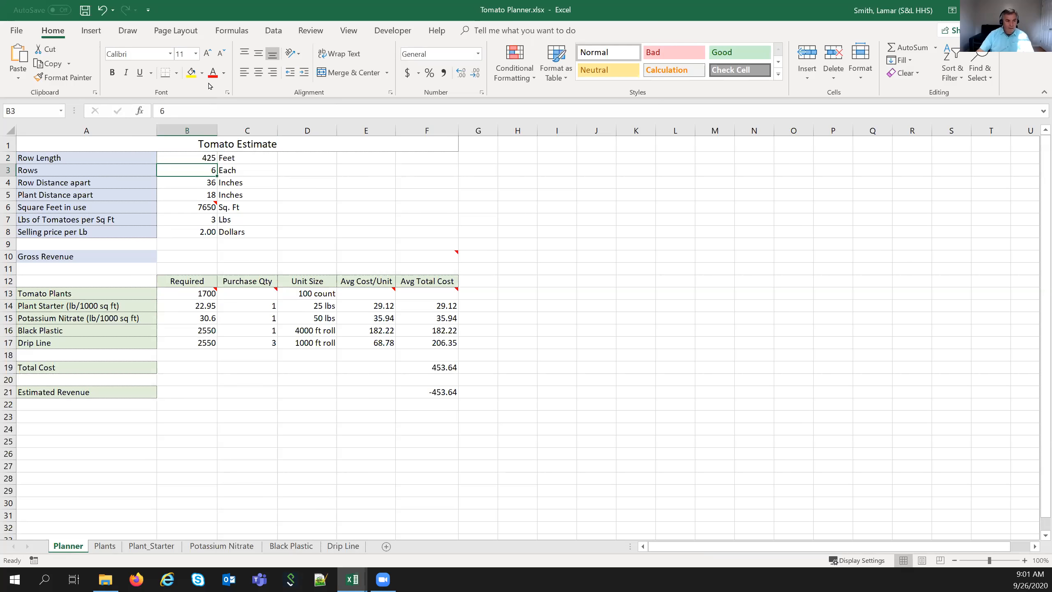
{"action": "type", "text": "410"}
{"action": "key", "text": "Return"}
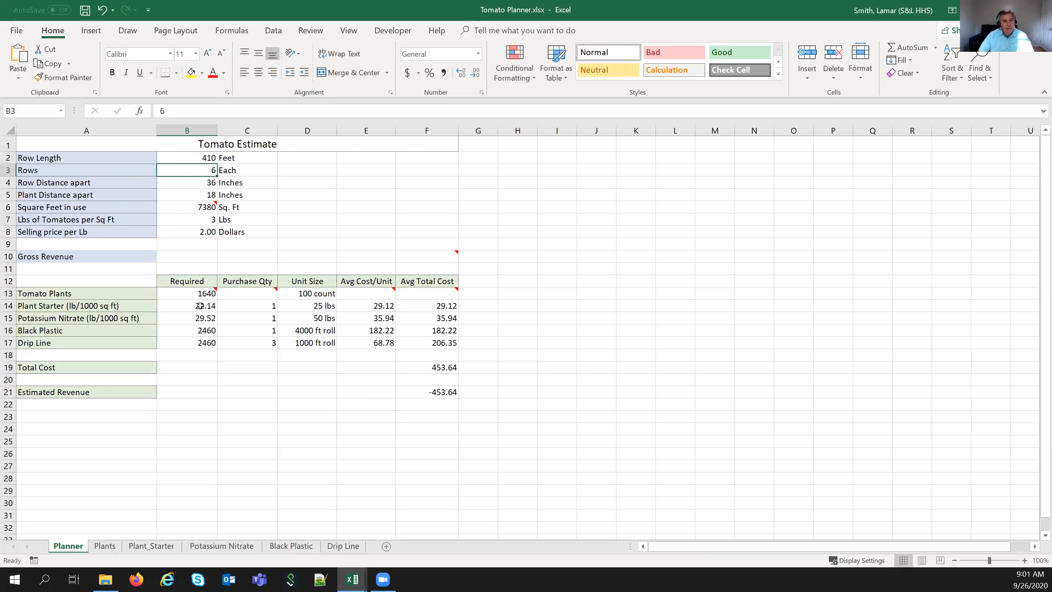
{"action": "mouse_move", "coordinate": [199, 296]}
{"action": "left_click", "coordinate": [251, 294]}
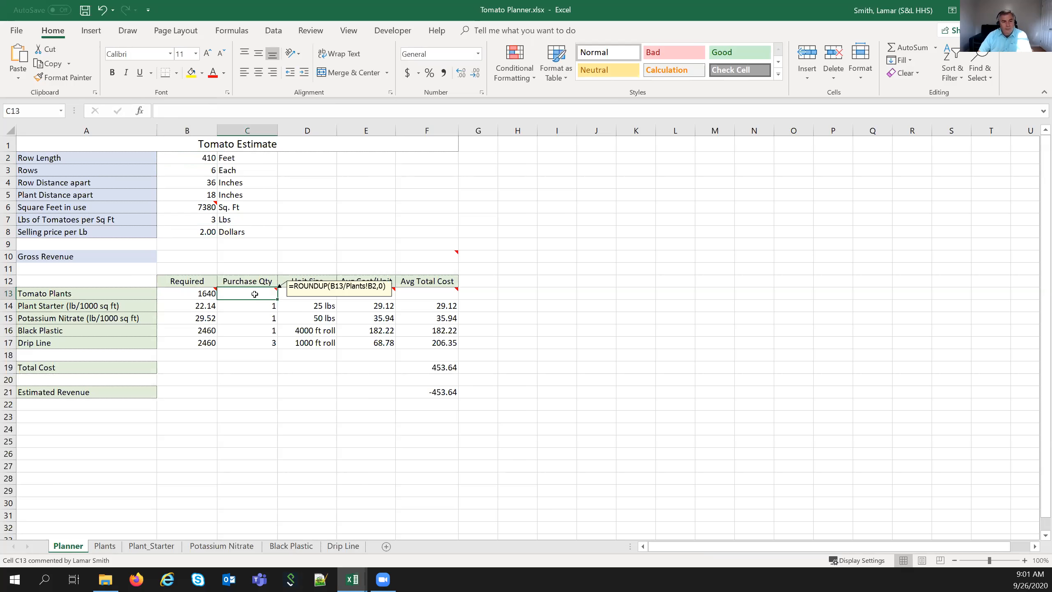
- Enter =ROUNDUP(B13/100,0) in C13 so the Tomato Plants purchase quantity shows 17
{"action": "type", "text": "="}
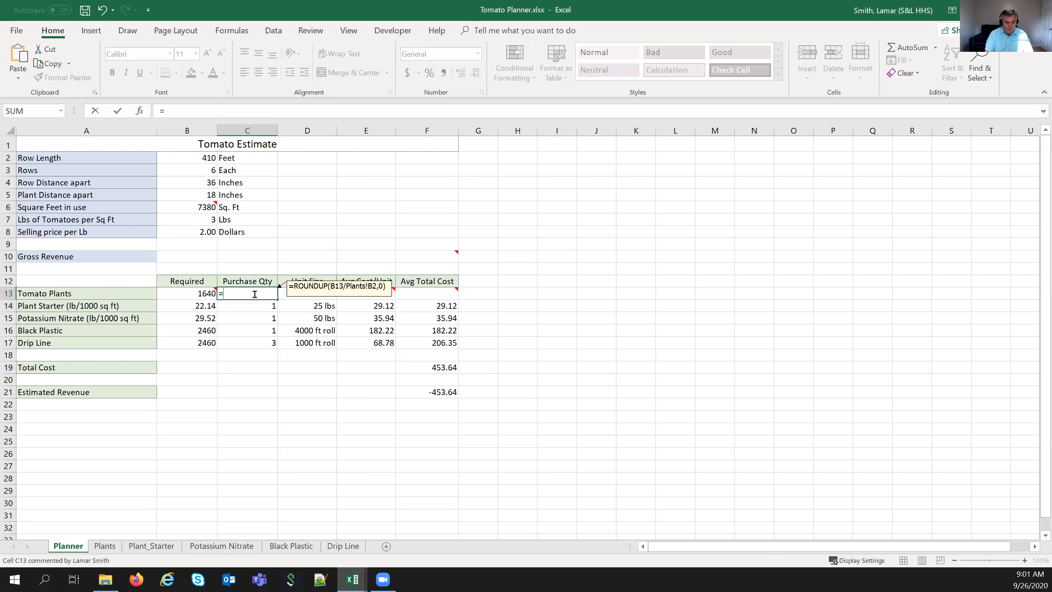
{"action": "type", "text": "roundup"}
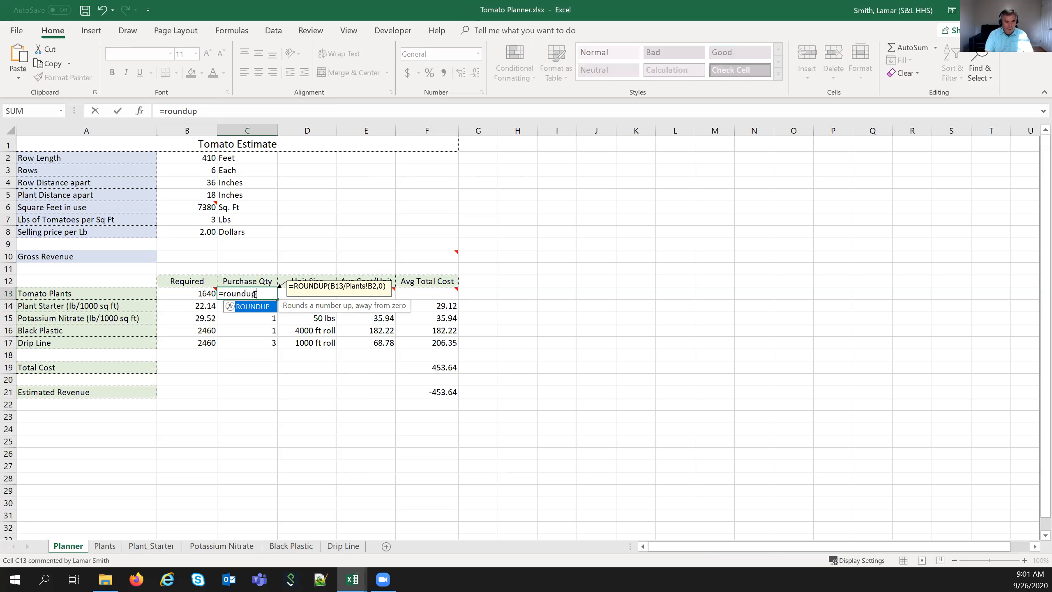
{"action": "type", "text": "("}
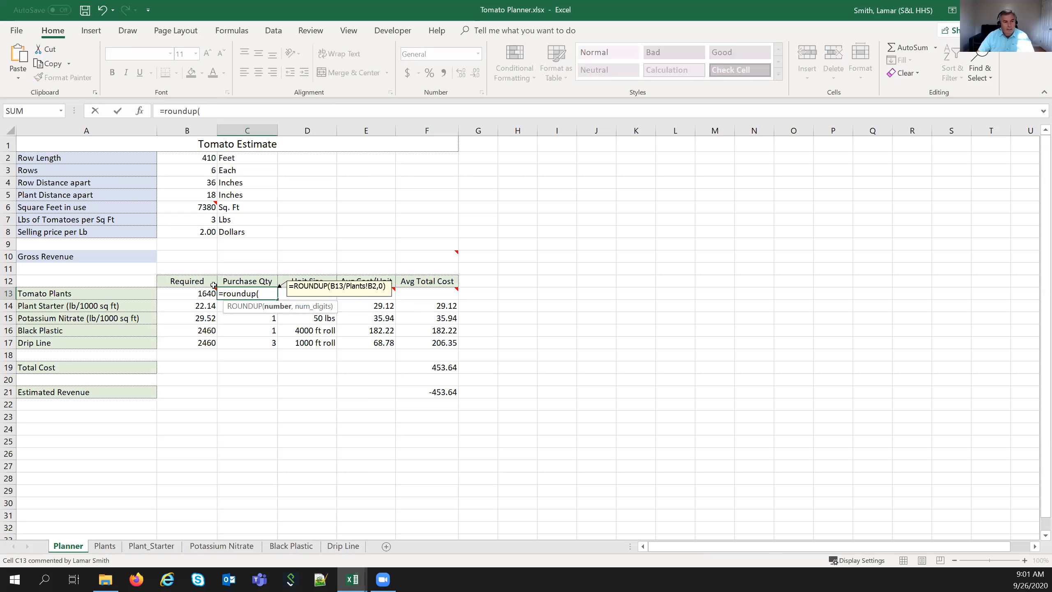
{"action": "left_click", "coordinate": [184, 292]}
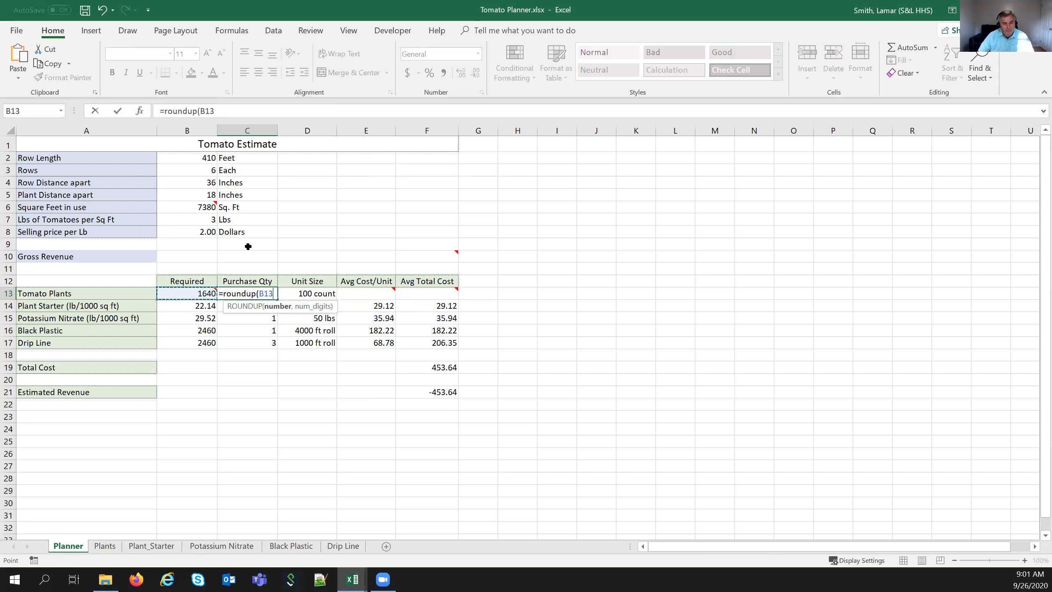
{"action": "type", "text": "/"}
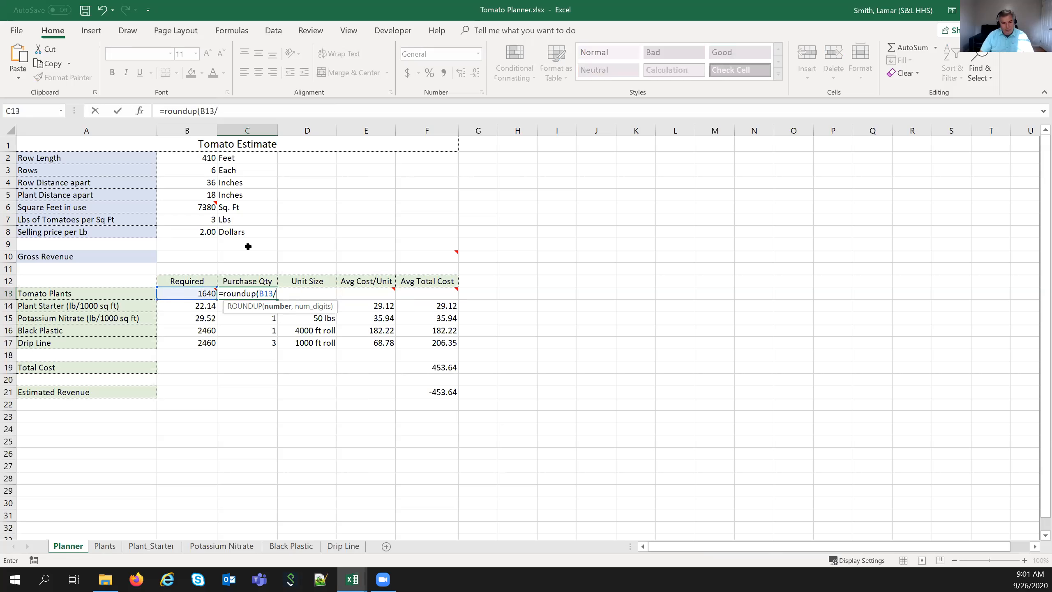
{"action": "type", "text": "100"}
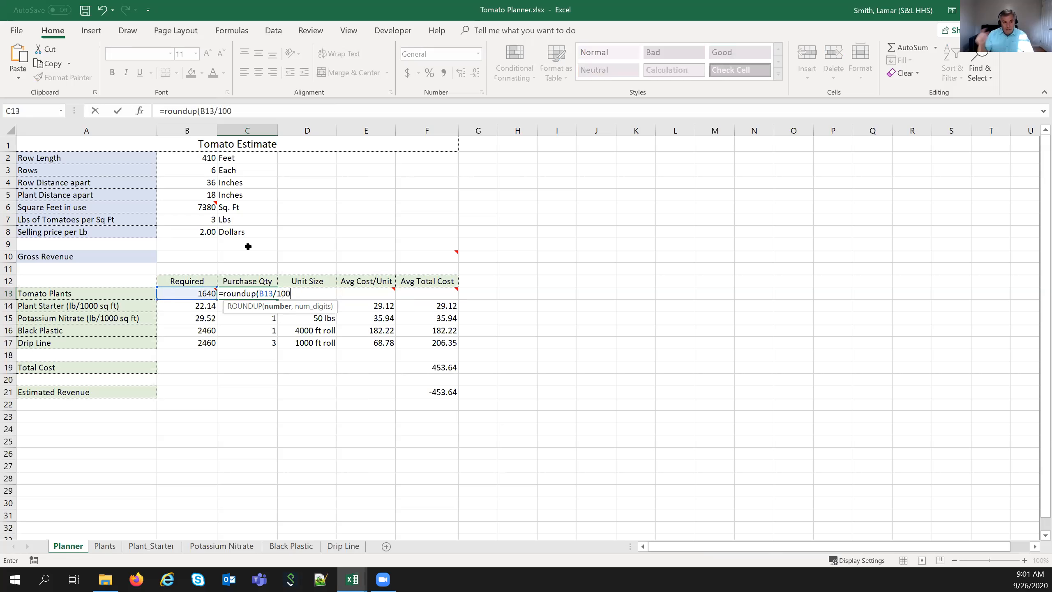
{"action": "type", "text": ","}
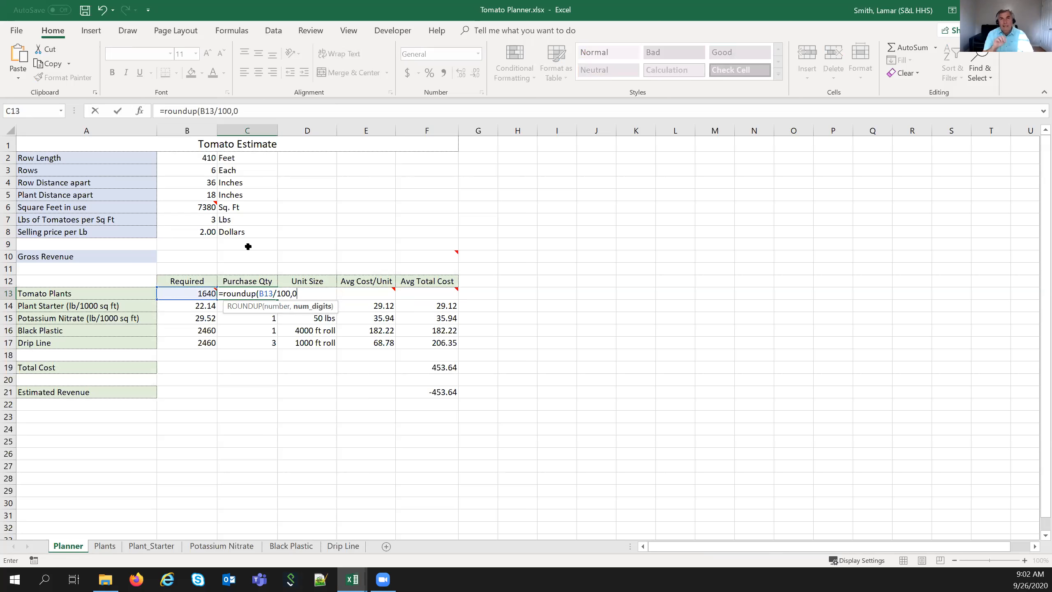
{"action": "type", "text": "0)"}
{"action": "key", "text": "Return"}
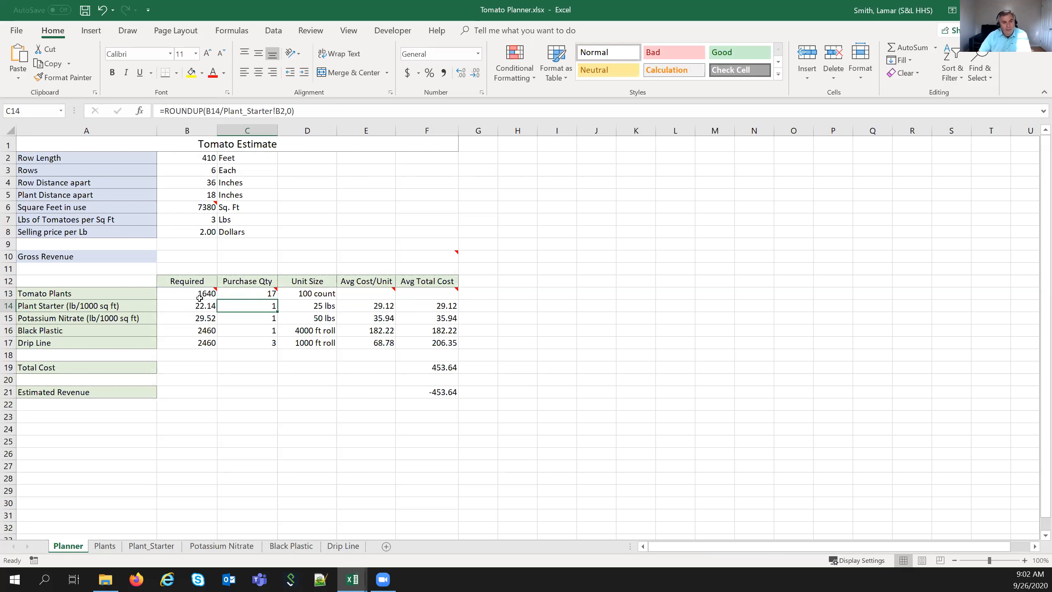
{"action": "mouse_move", "coordinate": [186, 296]}
{"action": "mouse_move", "coordinate": [252, 296]}
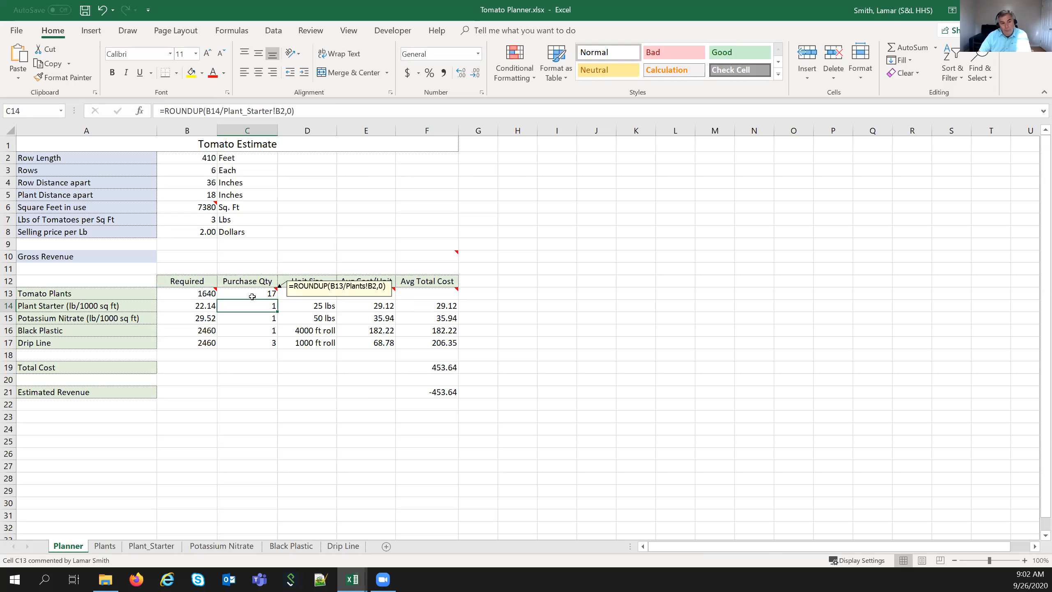
- Set Row Length in B2 back to 400 feet and inspect C14's Plant Starter ROUNDUP formula
{"action": "left_click", "coordinate": [182, 157]}
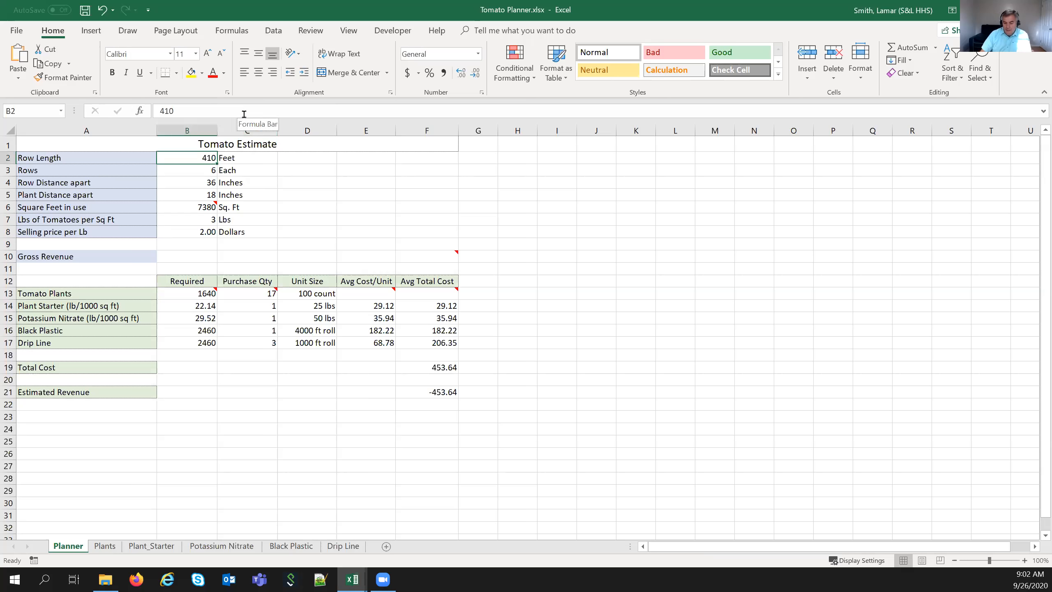
{"action": "type", "text": "400"}
{"action": "key", "text": "Return"}
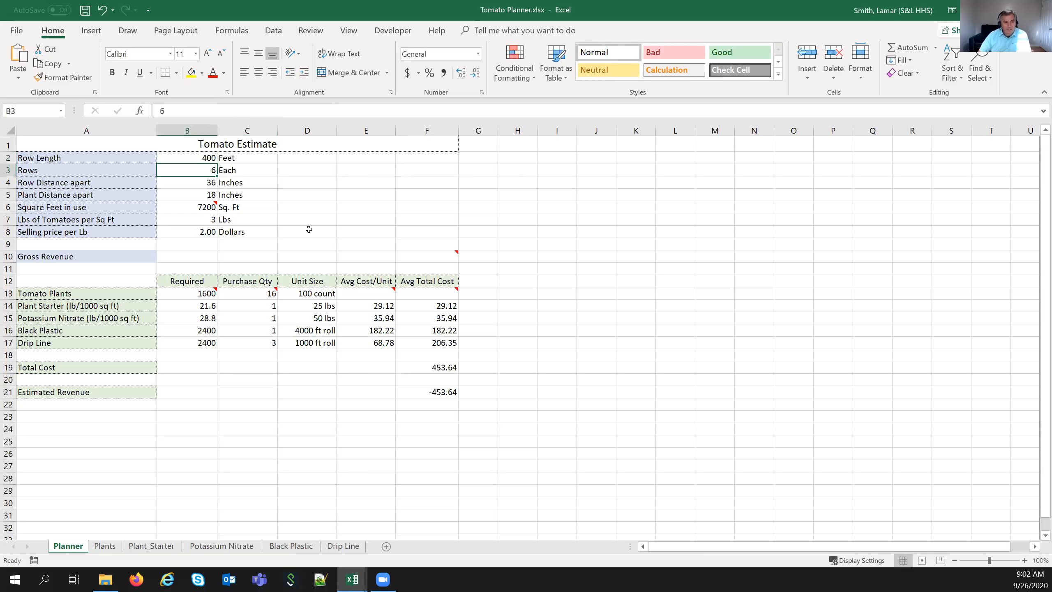
{"action": "mouse_move", "coordinate": [244, 293]}
{"action": "left_click", "coordinate": [250, 307]}
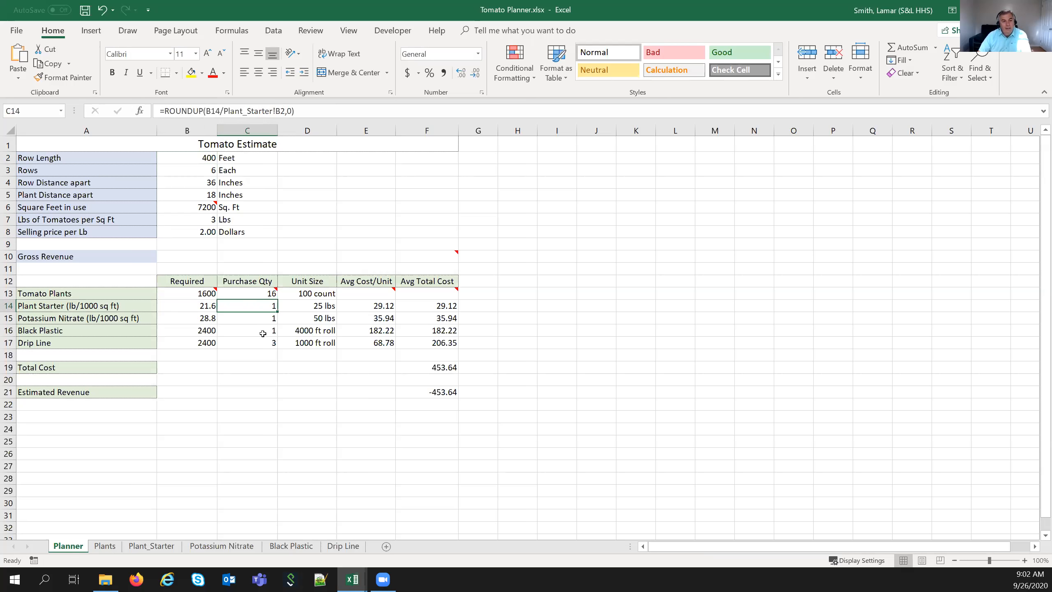
- Link E13 to =Plants!C1 so the Tomato Plants average cost per unit shows 46.71
{"action": "left_click", "coordinate": [364, 293]}
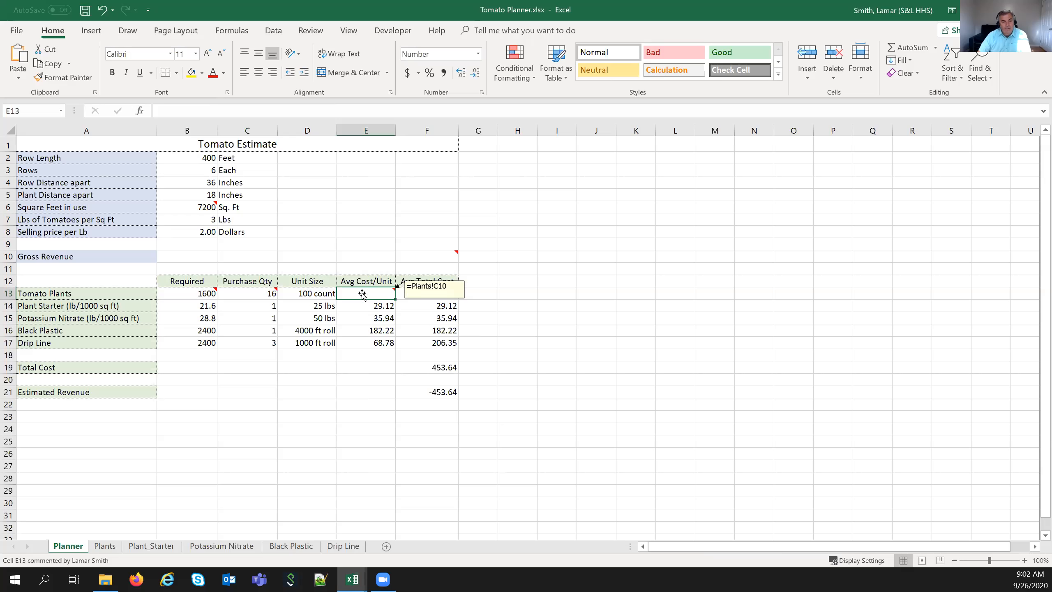
{"action": "mouse_move", "coordinate": [360, 293]}
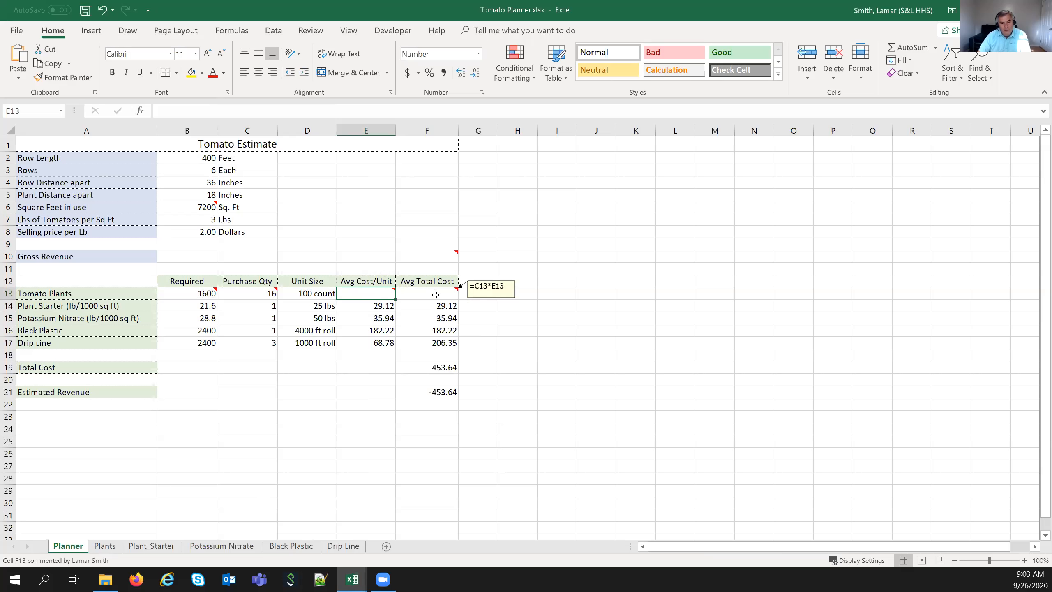
{"action": "mouse_move", "coordinate": [235, 291]}
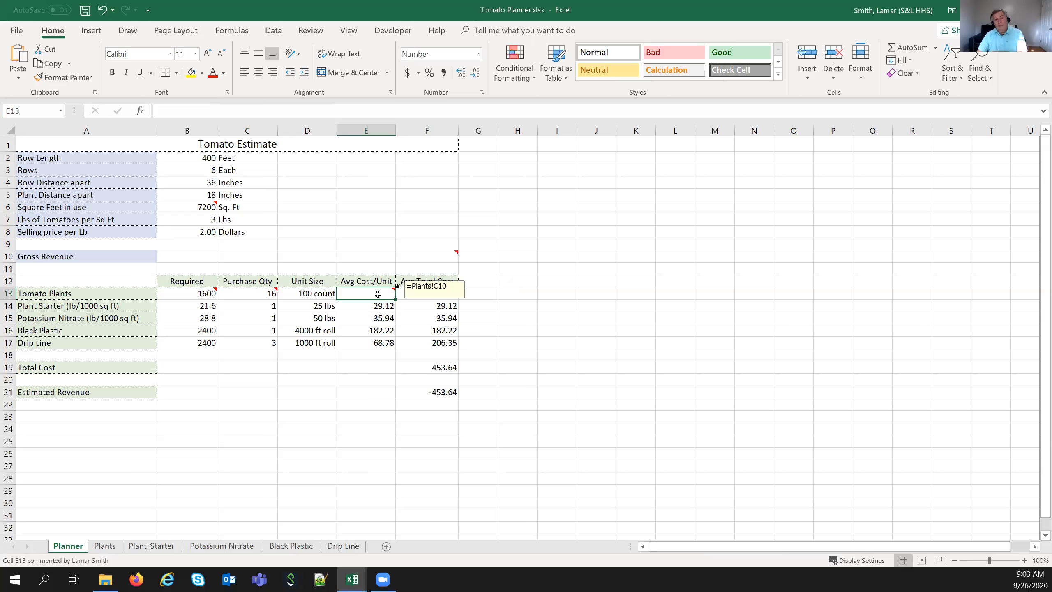
{"action": "type", "text": "="}
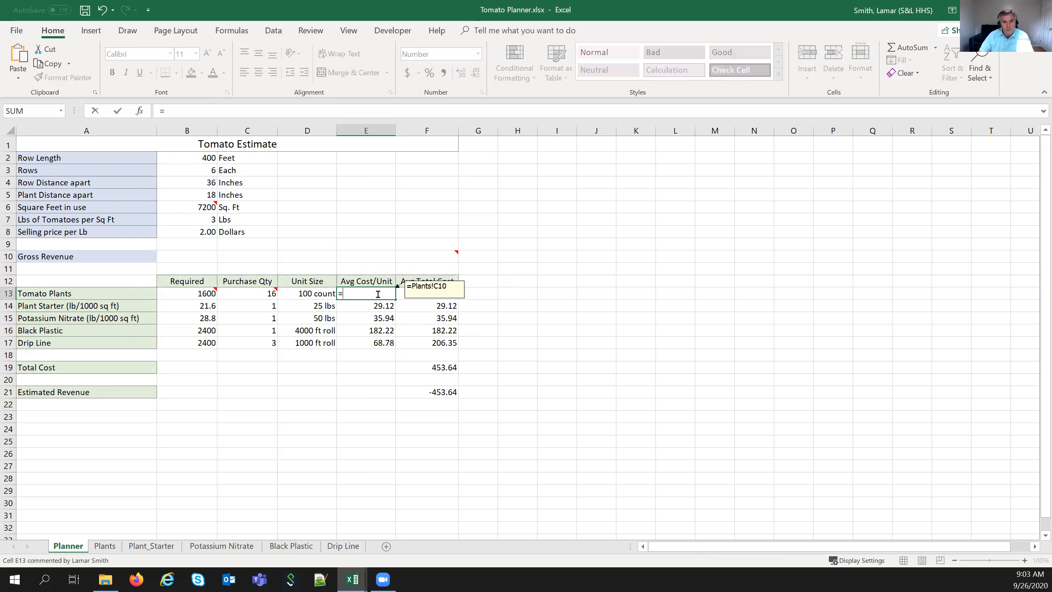
{"action": "left_click", "coordinate": [115, 548]}
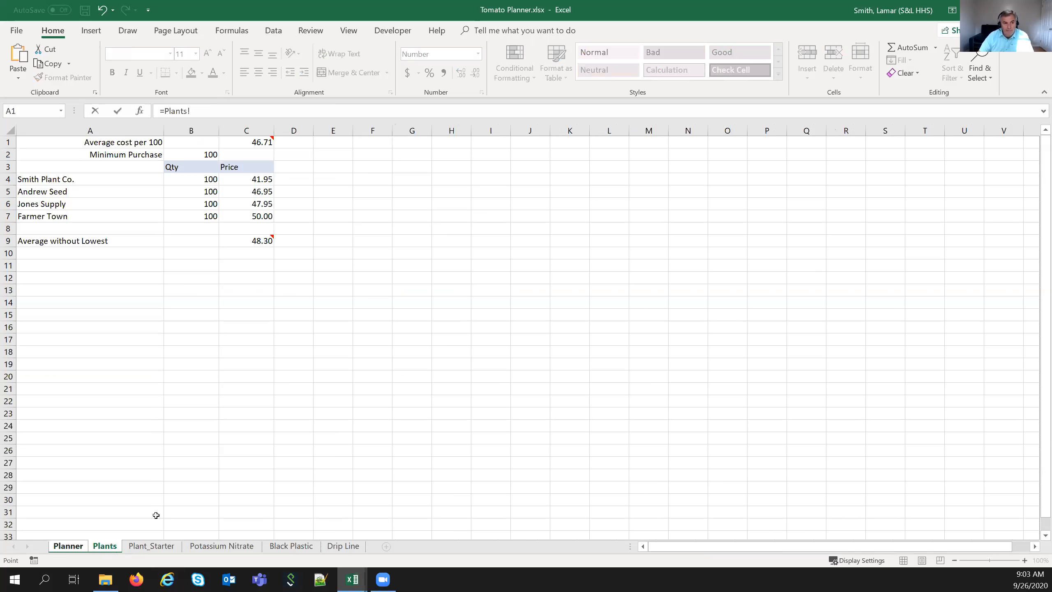
{"action": "left_click", "coordinate": [231, 143]}
{"action": "left_click", "coordinate": [118, 111]}
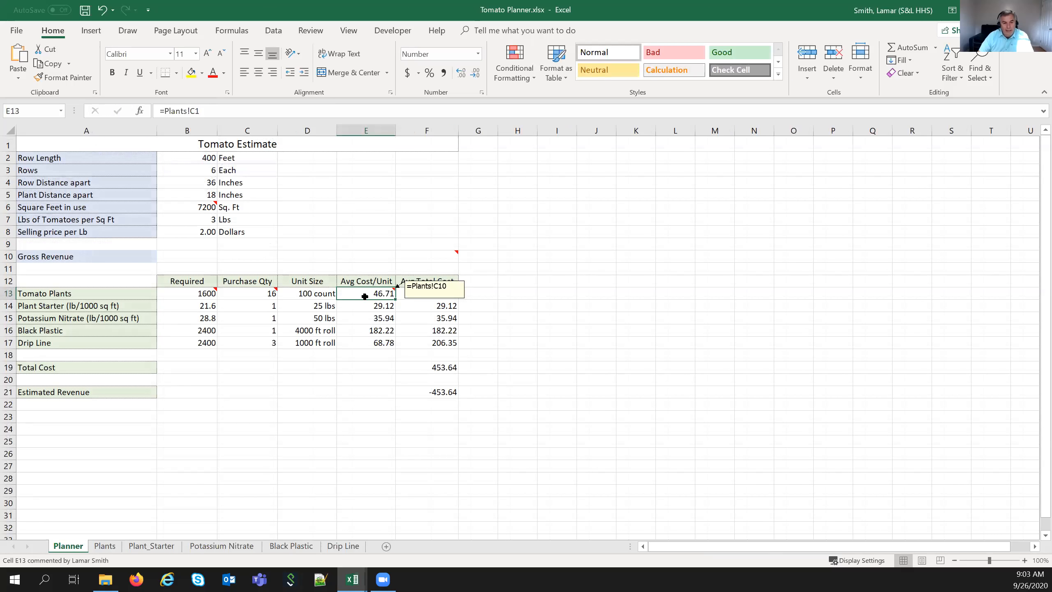
{"action": "left_click", "coordinate": [437, 293]}
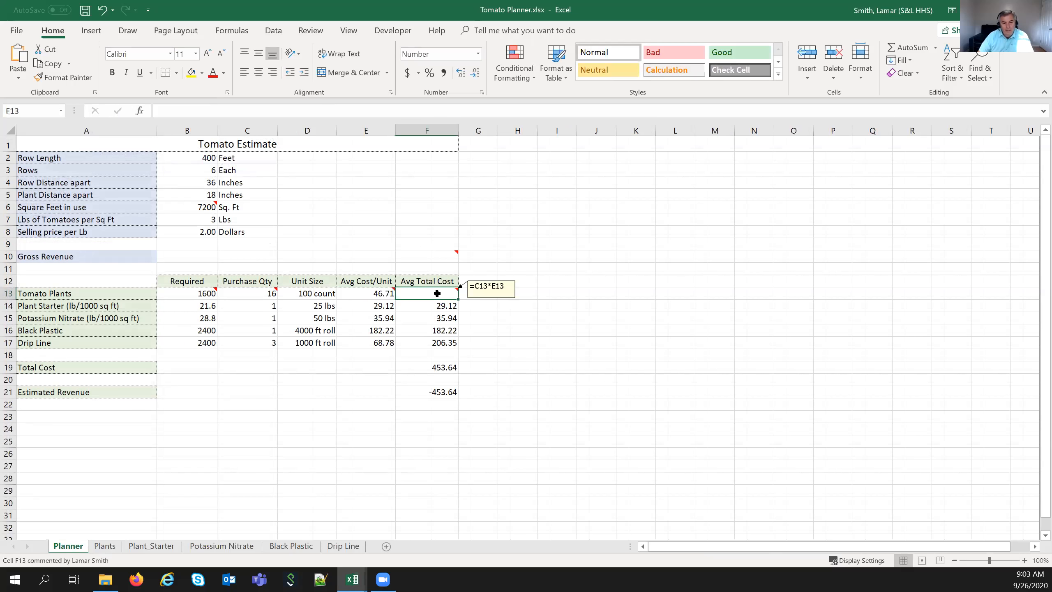
- Make F13 multiply the Tomato Plants purchase quantity by E13's unit cost
{"action": "type", "text": "="}
{"action": "left_click", "coordinate": [263, 296]}
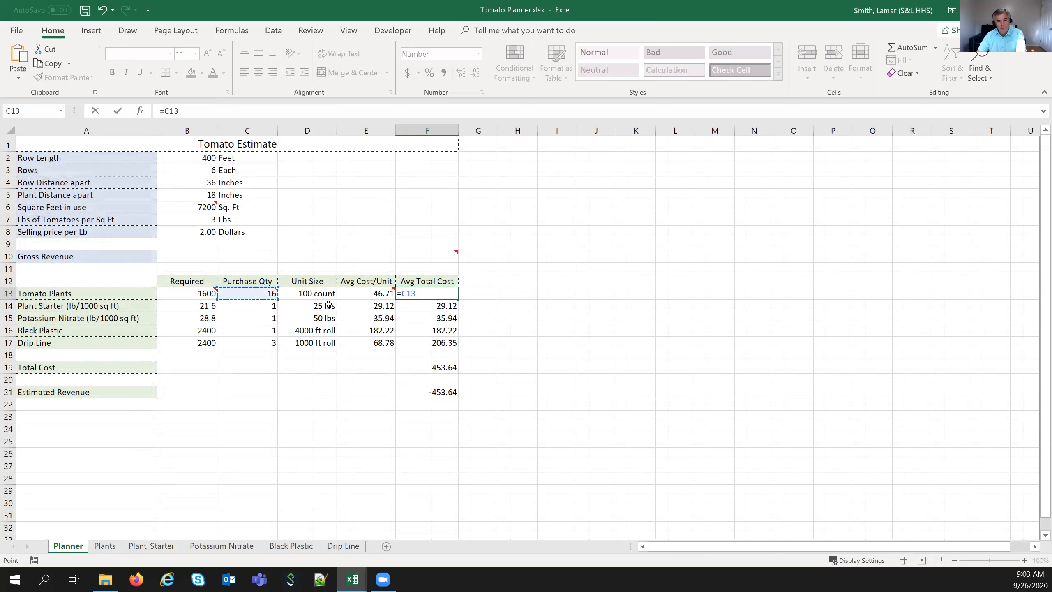
{"action": "type", "text": "*"}
{"action": "left_click", "coordinate": [342, 294]}
{"action": "key", "text": "Return"}
{"action": "left_click", "coordinate": [431, 294]}
{"action": "mouse_move", "coordinate": [445, 297]}
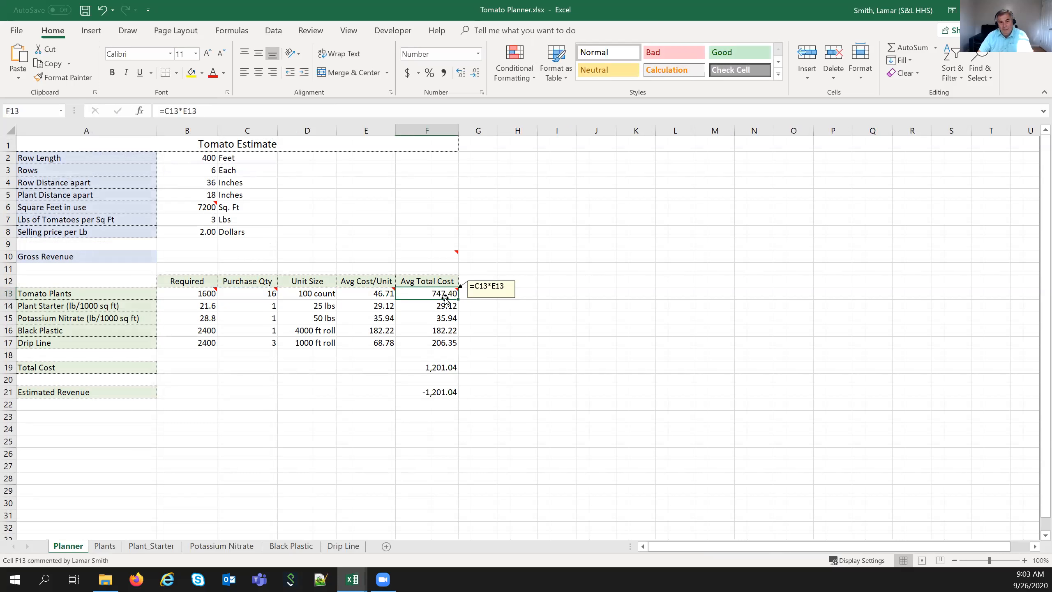
- Clear E13 and restart its link to the Plants sheet, reaching =Plants!
{"action": "left_click", "coordinate": [378, 293]}
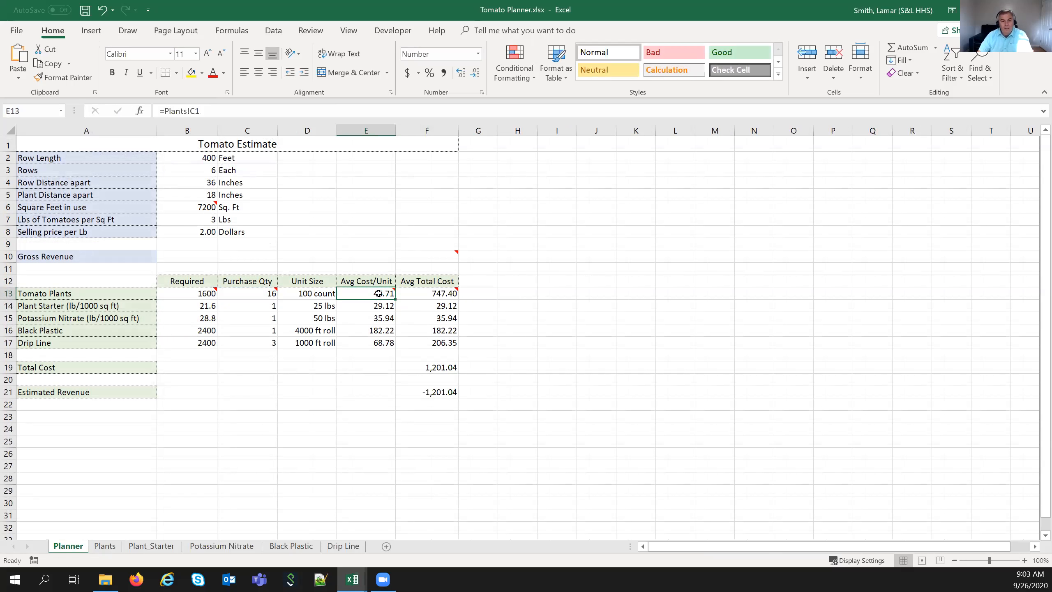
{"action": "mouse_move", "coordinate": [370, 295]}
{"action": "key", "text": "Delete"}
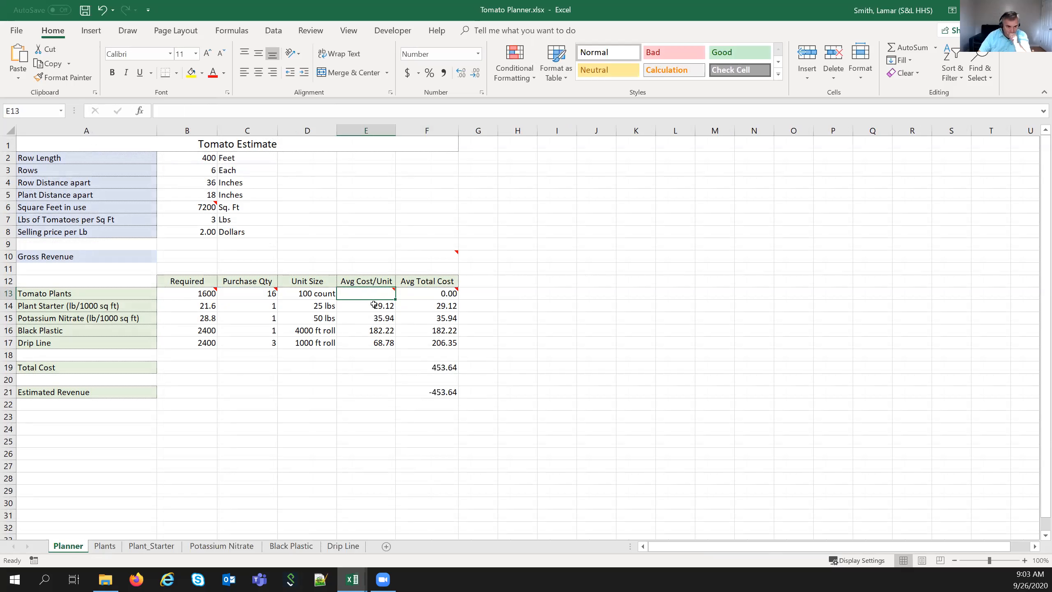
{"action": "type", "text": "="}
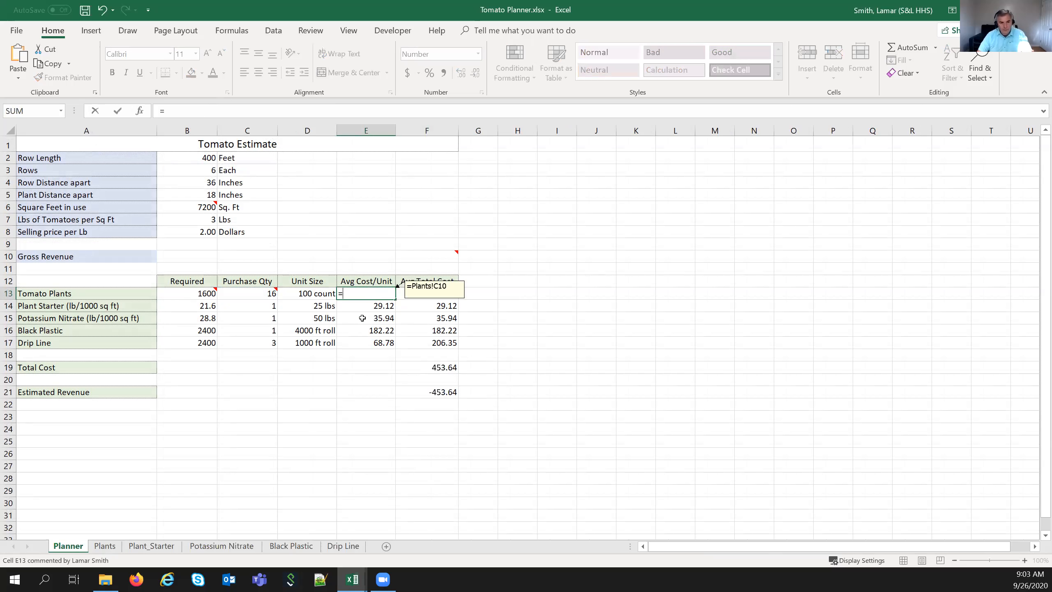
{"action": "left_click", "coordinate": [104, 545]}
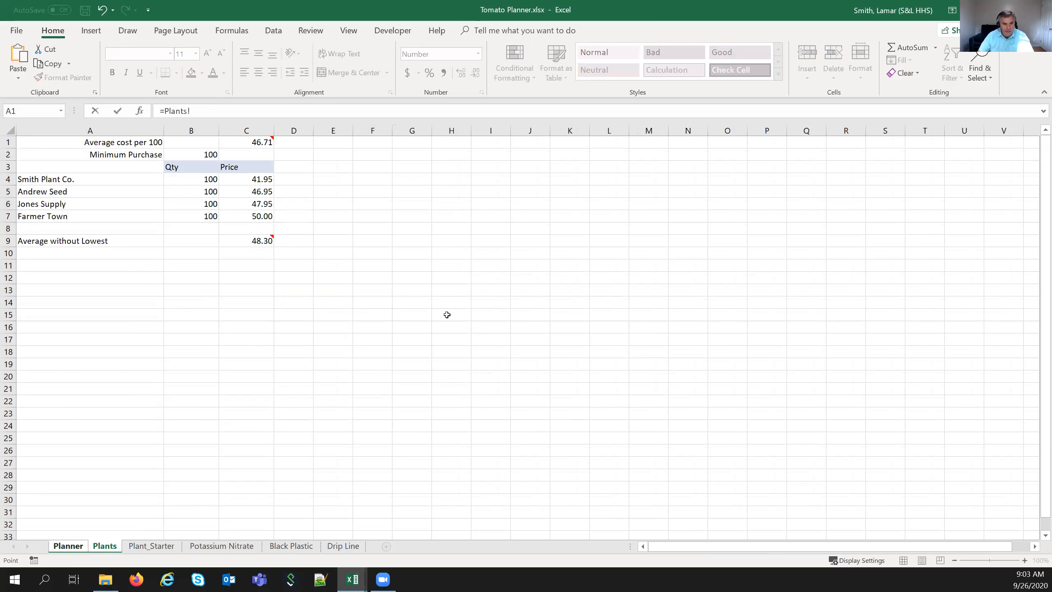
{"action": "left_click", "coordinate": [239, 145]}
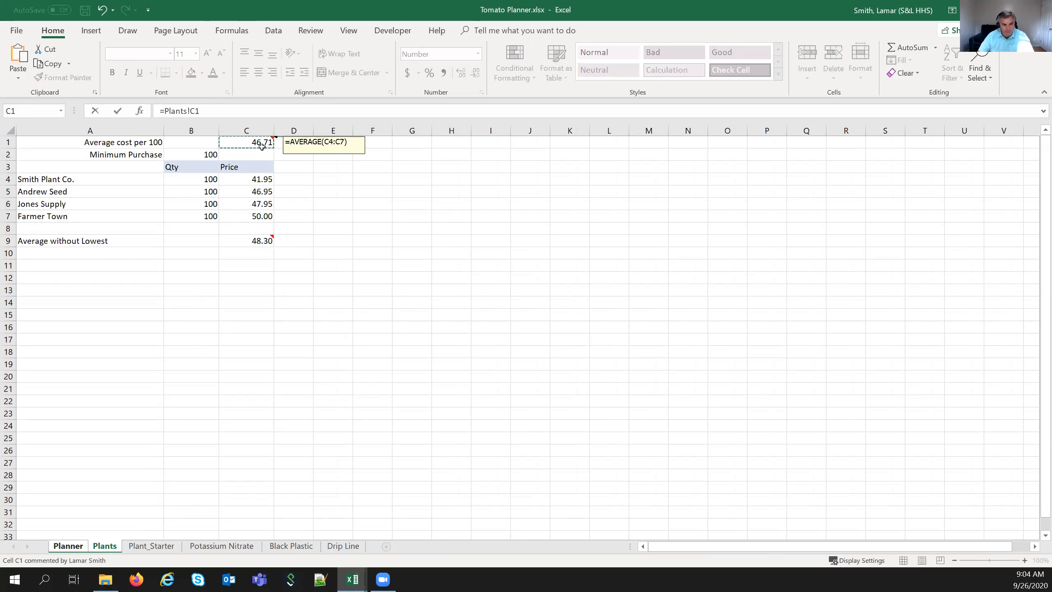
{"action": "left_click", "coordinate": [65, 546]}
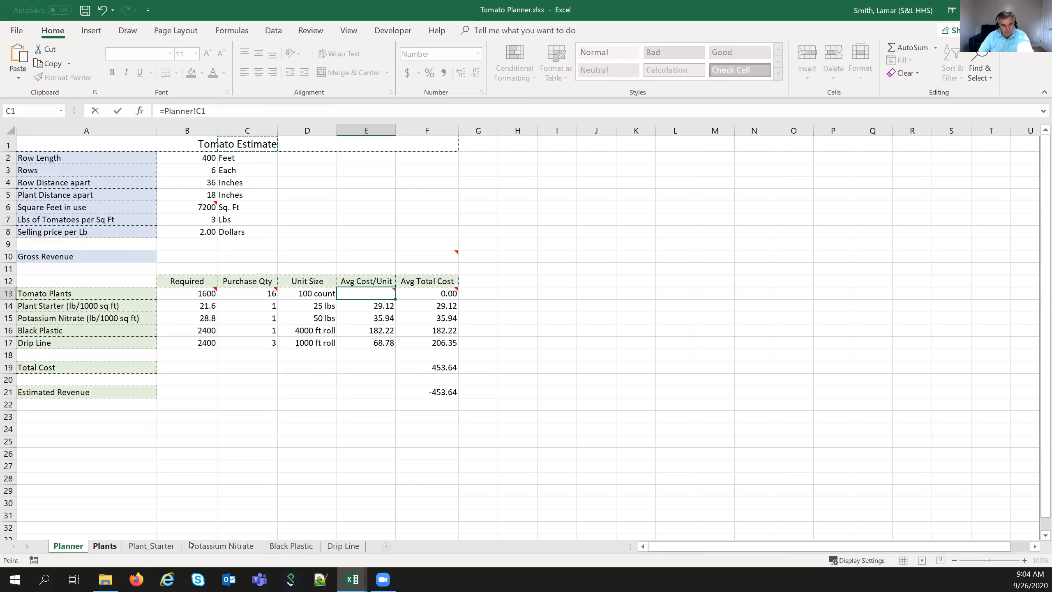
{"action": "left_click", "coordinate": [104, 546]}
{"action": "mouse_move", "coordinate": [224, 141]}
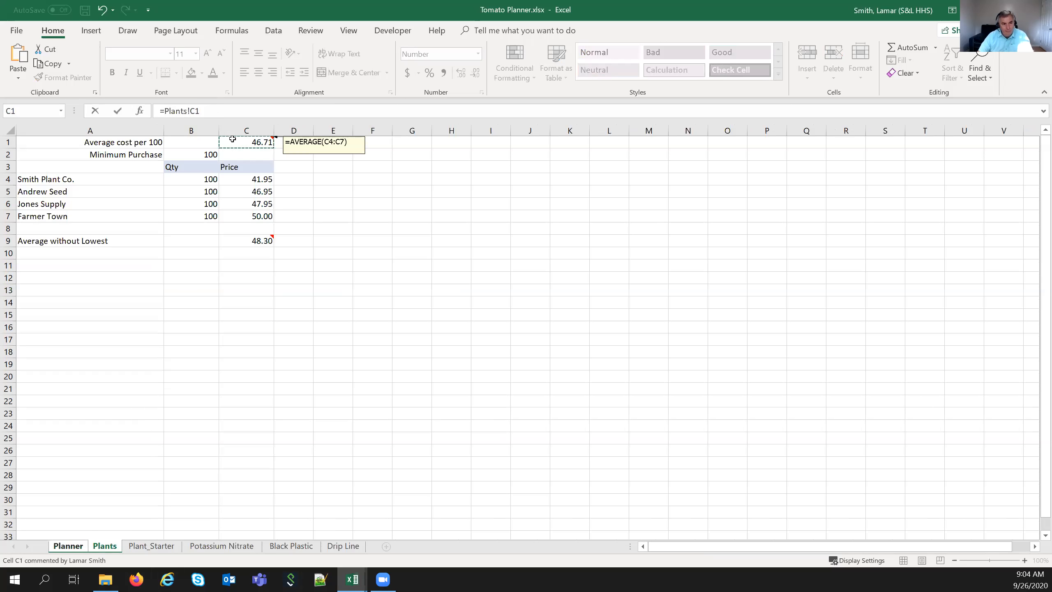
{"action": "key", "text": "Escape"}
{"action": "type", "text": "="}
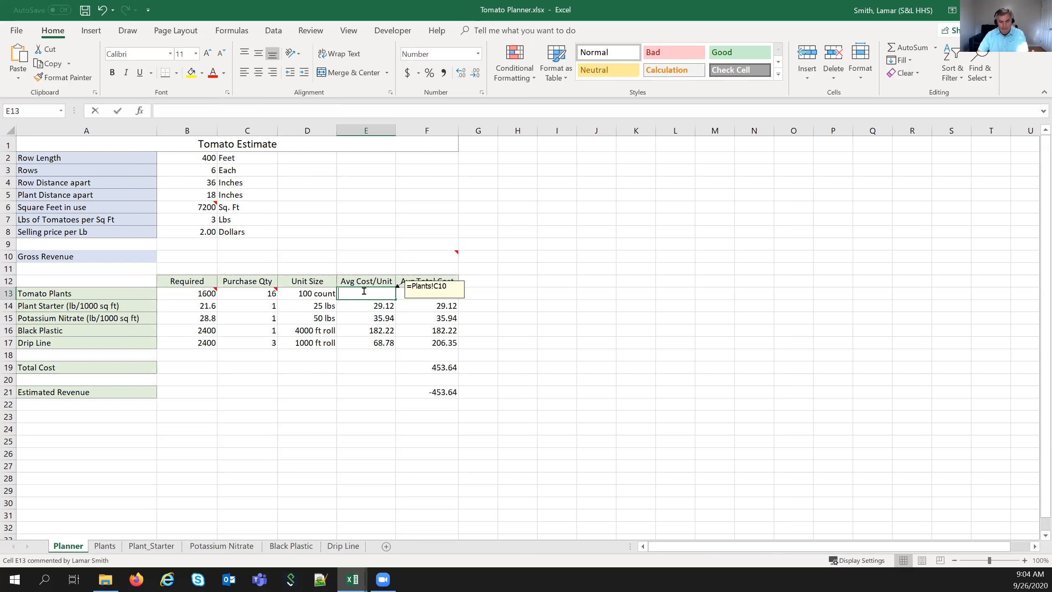
{"action": "left_click", "coordinate": [104, 546]}
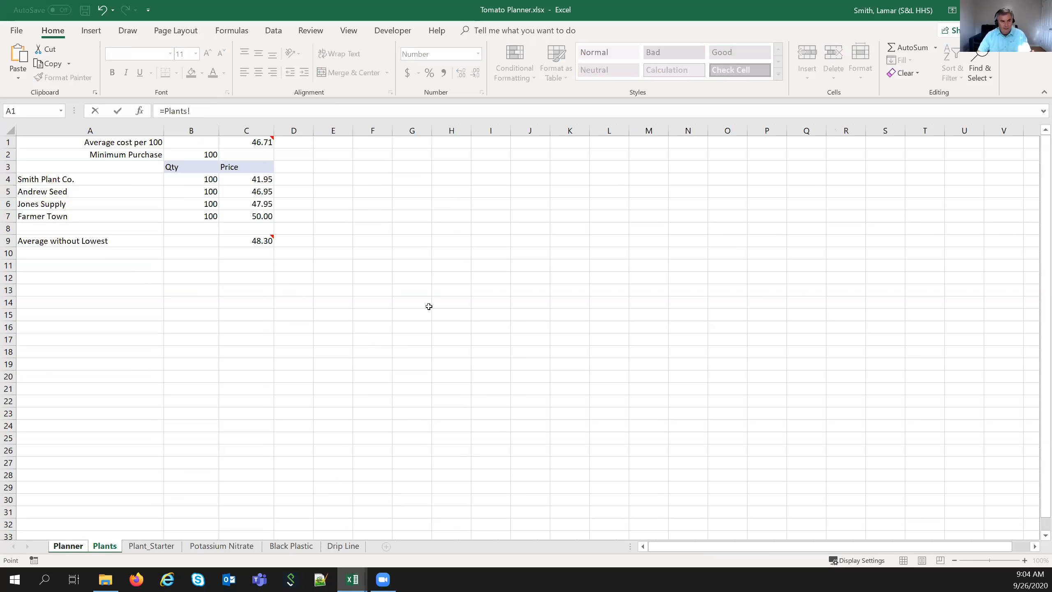
- Build E13's formula from Plants C1 plus Plant_Starter C1
{"action": "left_click", "coordinate": [240, 143]}
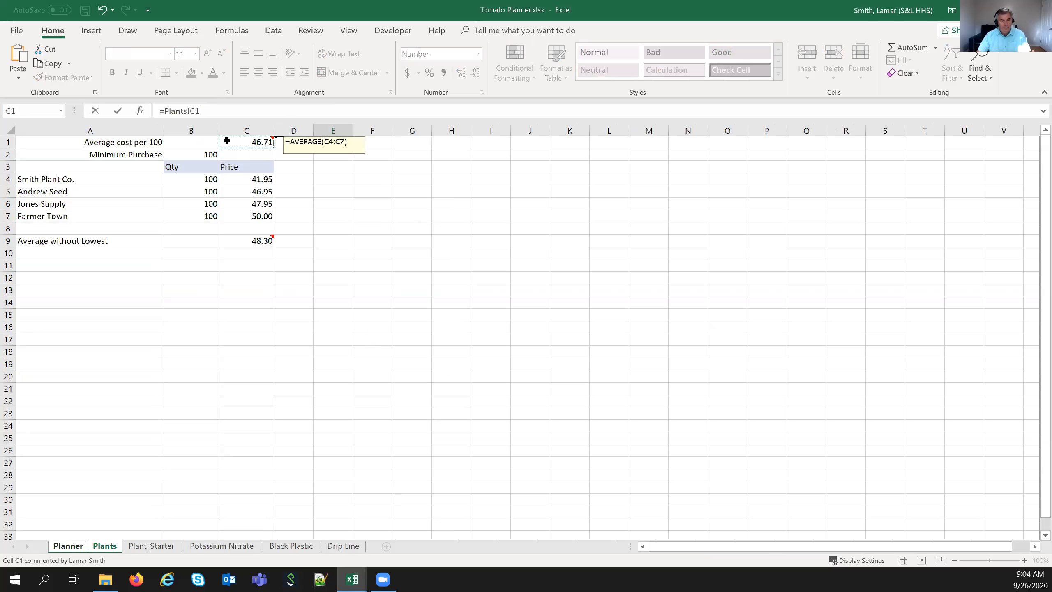
{"action": "left_click", "coordinate": [201, 110]}
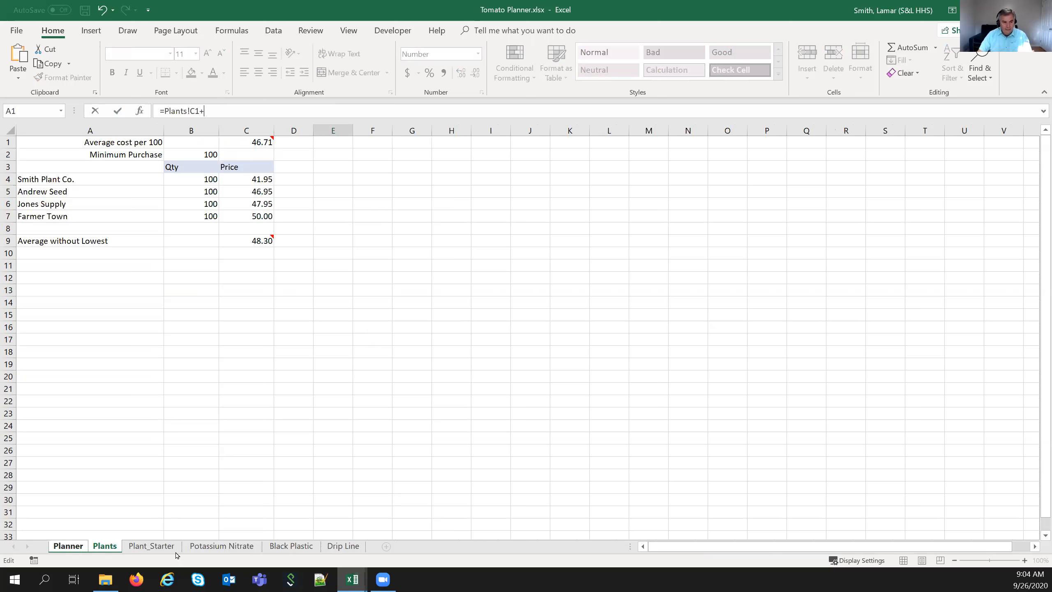
{"action": "left_click", "coordinate": [151, 546]}
{"action": "left_click", "coordinate": [262, 143]}
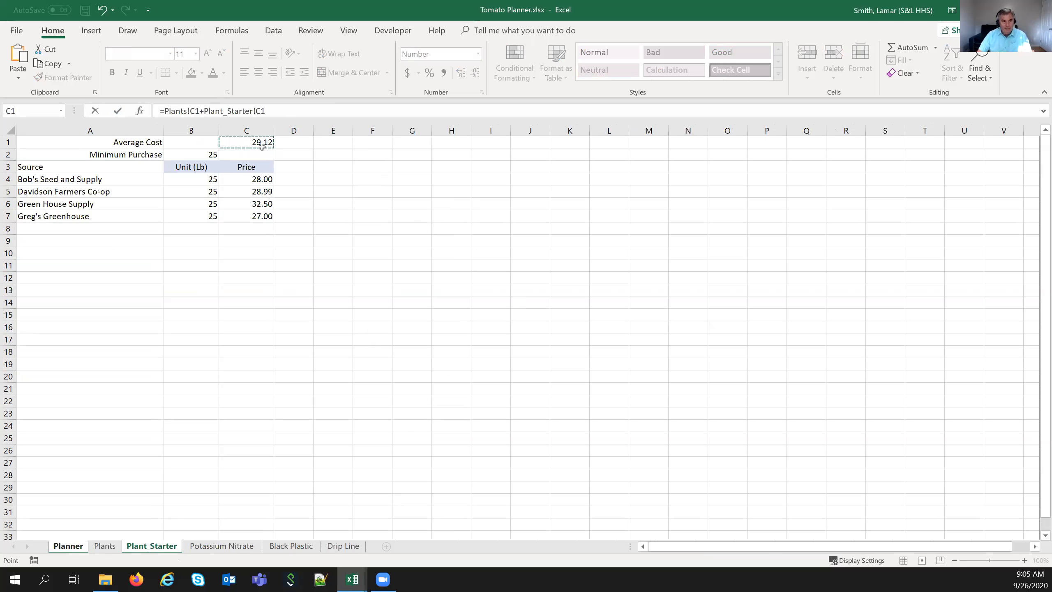
- Repair the broken Plant_Starter reference, commit the 75.84 sum, then clear E13
{"action": "left_click", "coordinate": [228, 110]}
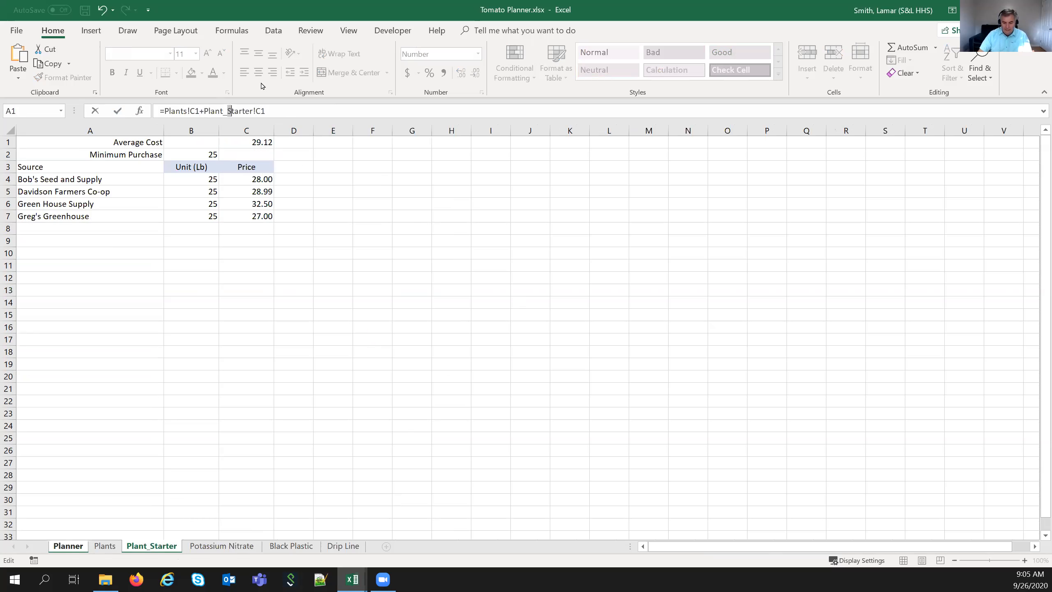
{"action": "key", "text": "BackSpace"}
{"action": "type", "text": "+"}
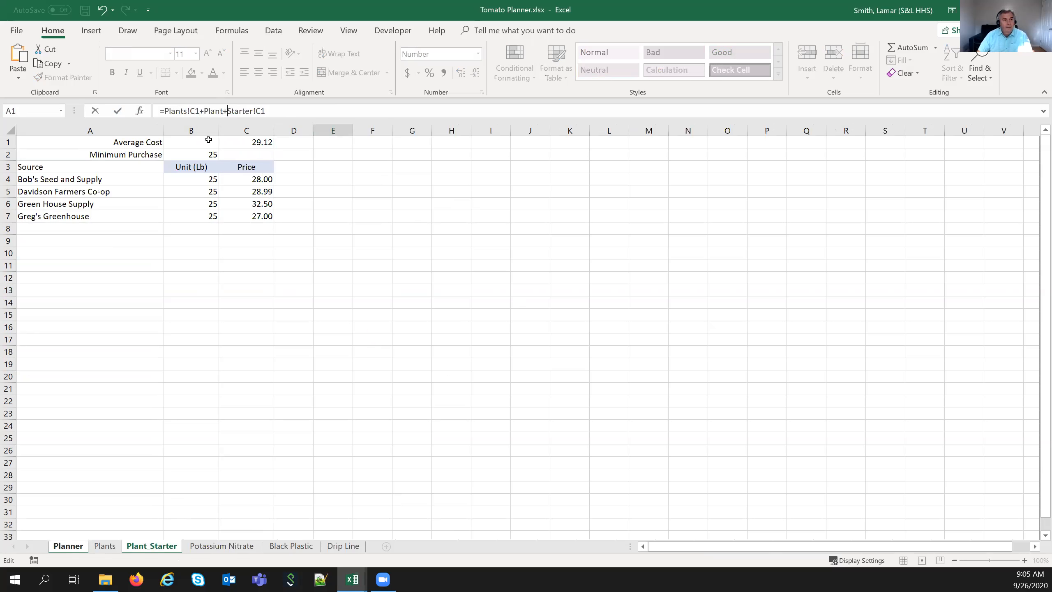
{"action": "key", "text": "BackSpace"}
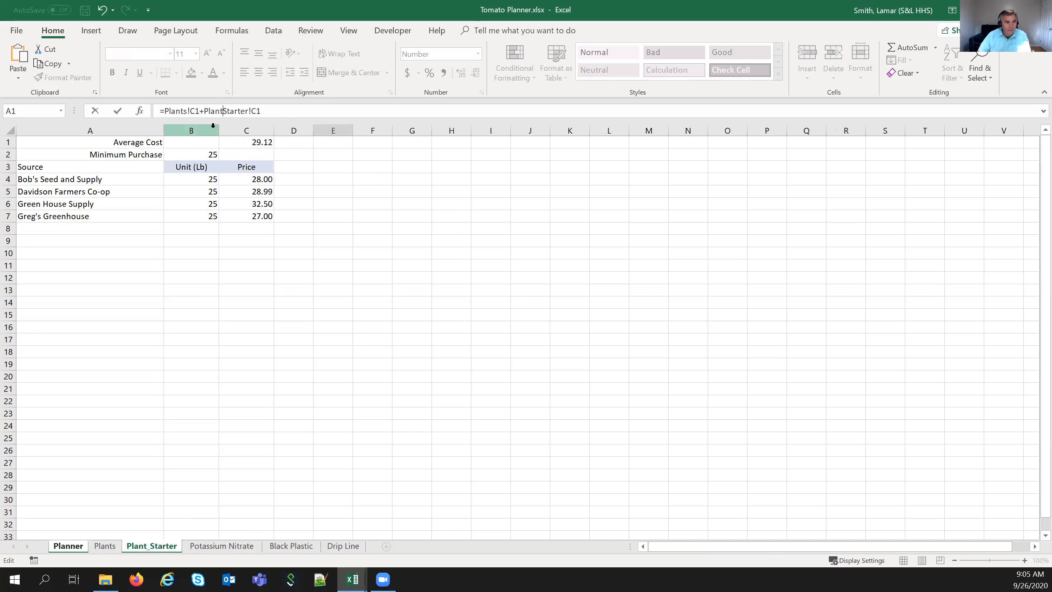
{"action": "left_click_drag", "start_coordinate": [207, 111], "coordinate": [287, 121]}
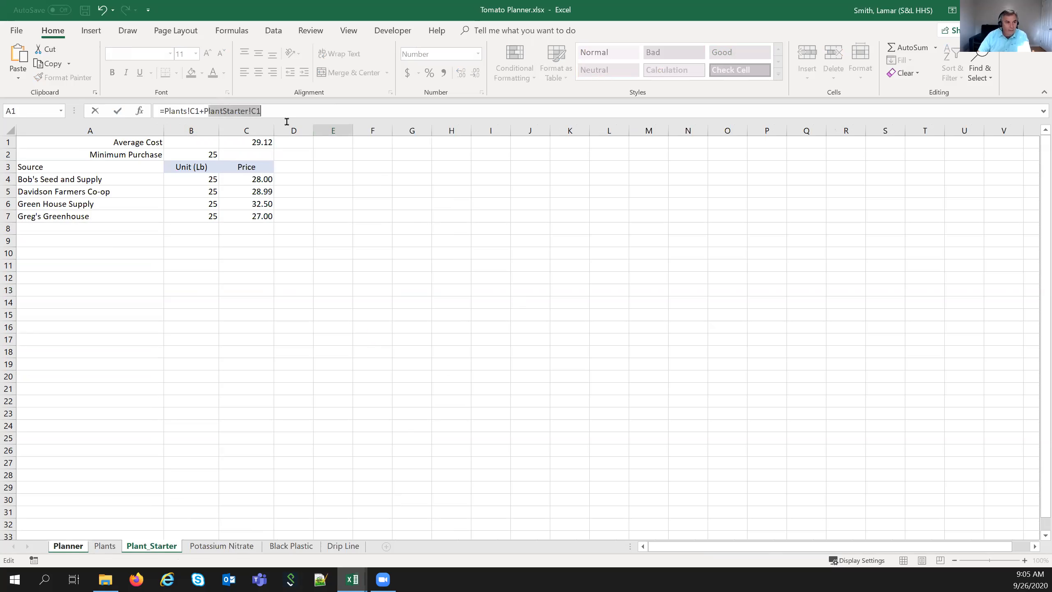
{"action": "key", "text": "BackSpace"}
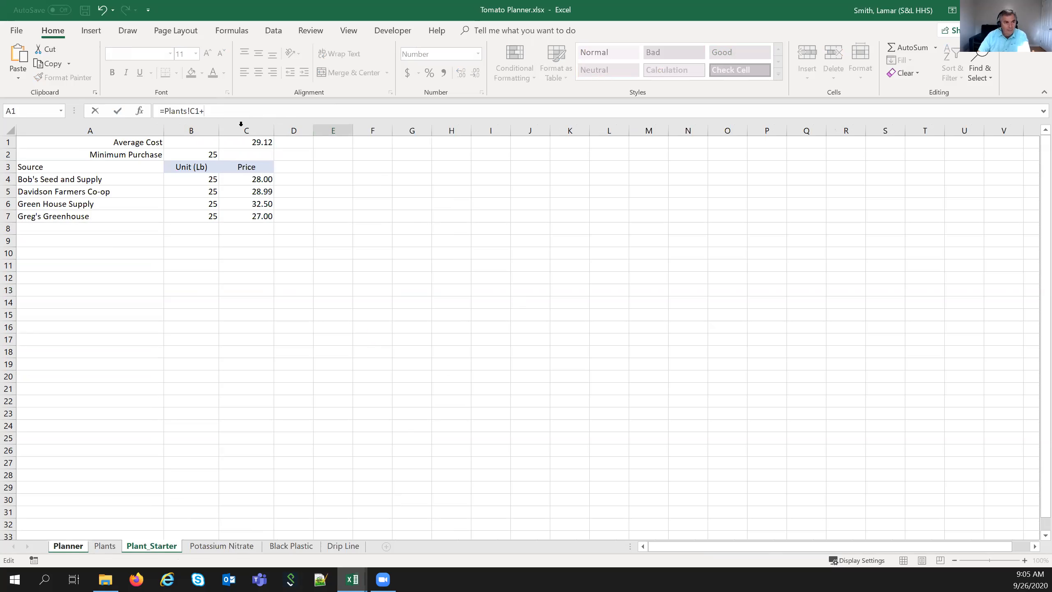
{"action": "left_click", "coordinate": [251, 143]}
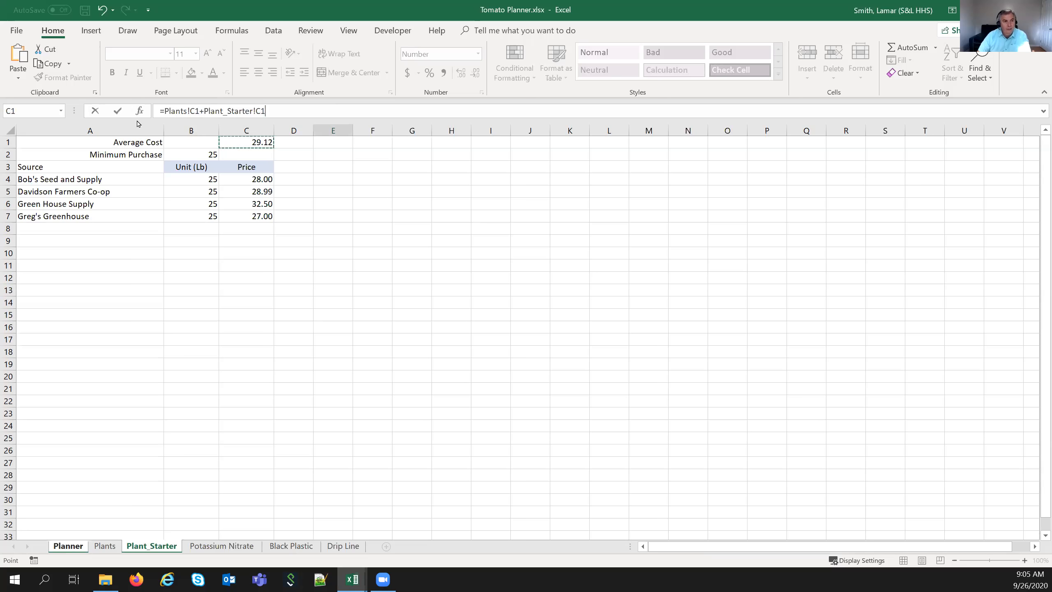
{"action": "key", "text": "Return"}
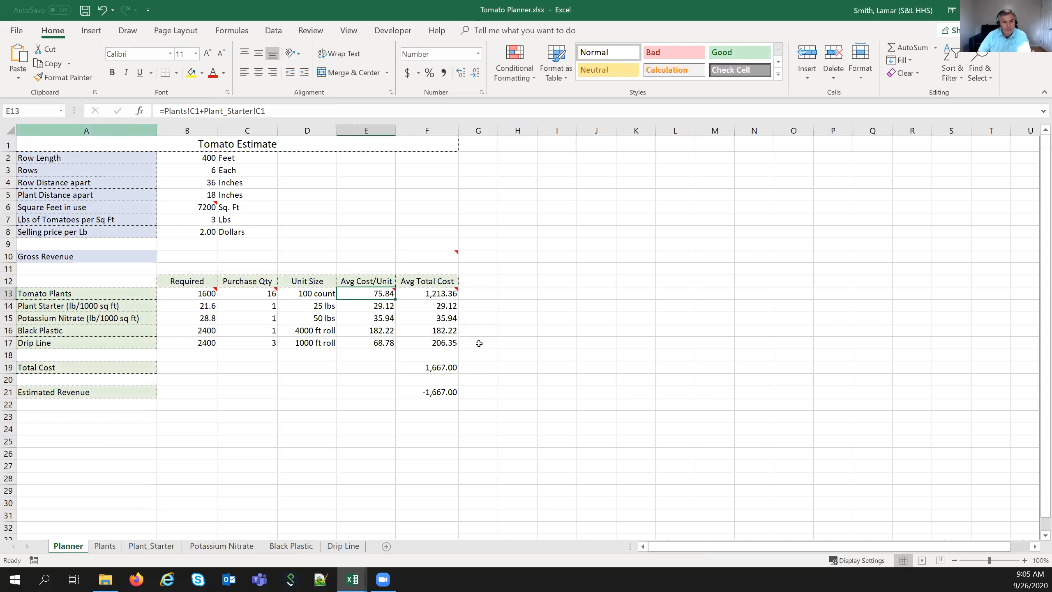
{"action": "mouse_move", "coordinate": [359, 293]}
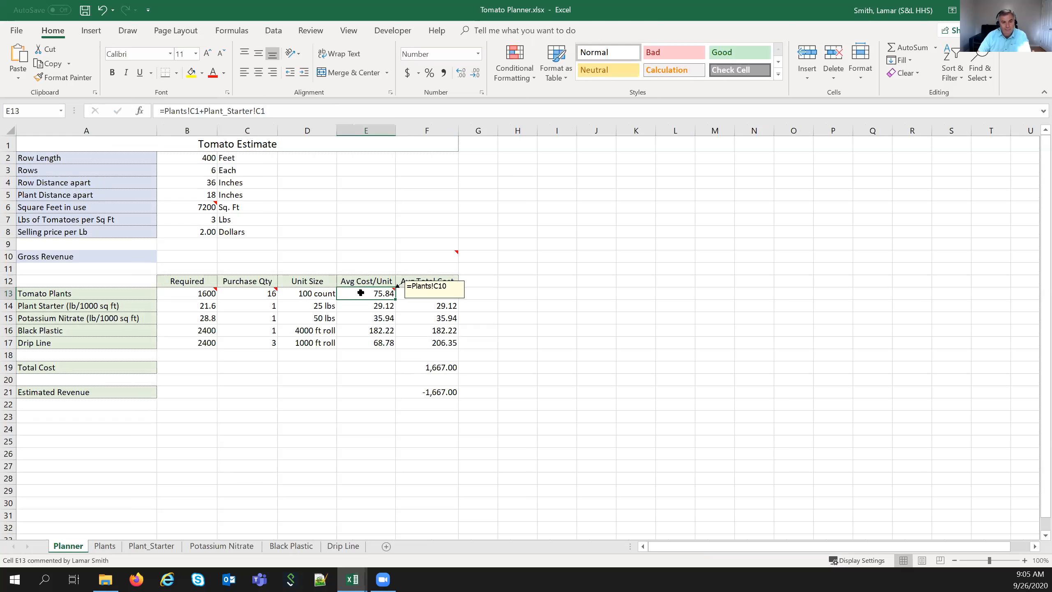
{"action": "key", "text": "Delete"}
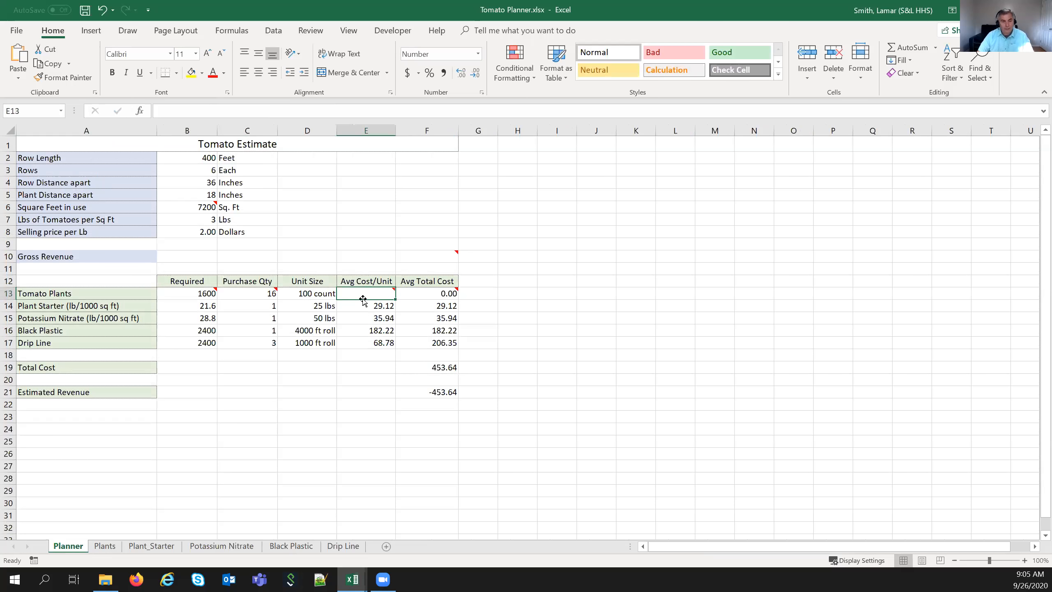
- Re-link E13 to =Plants!C1 (46.71), bringing Total Cost to 1,201.04
{"action": "type", "text": "="}
{"action": "left_click", "coordinate": [104, 545]}
{"action": "left_click", "coordinate": [243, 143]}
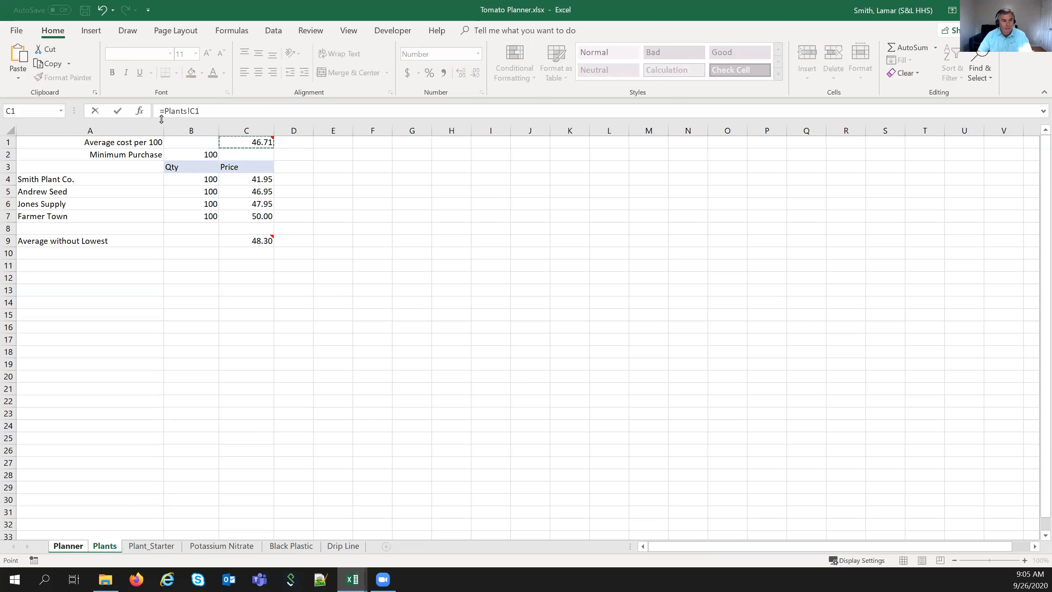
{"action": "left_click", "coordinate": [120, 112]}
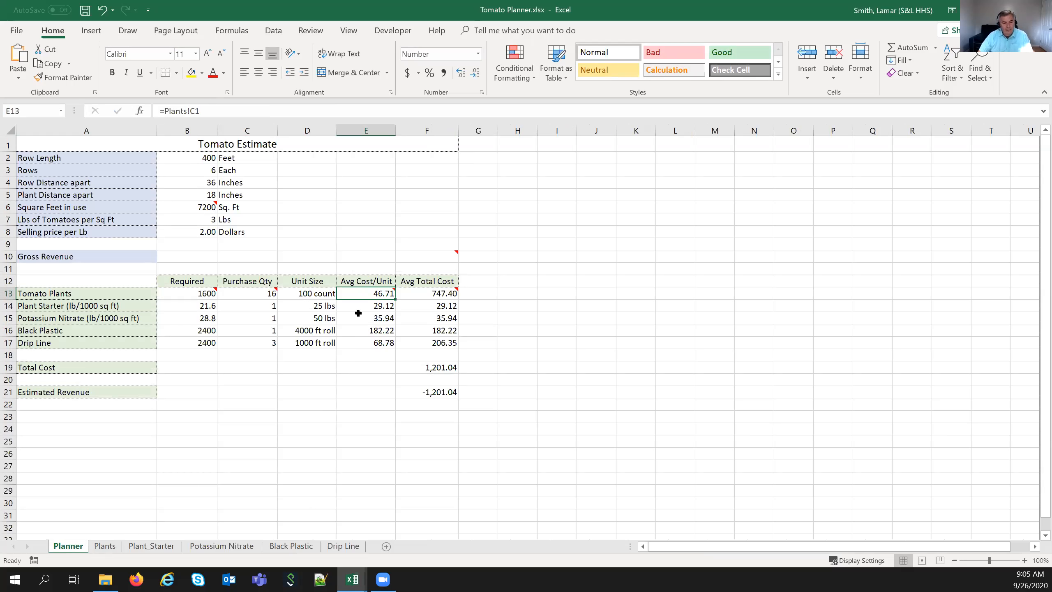
{"action": "mouse_move", "coordinate": [360, 295]}
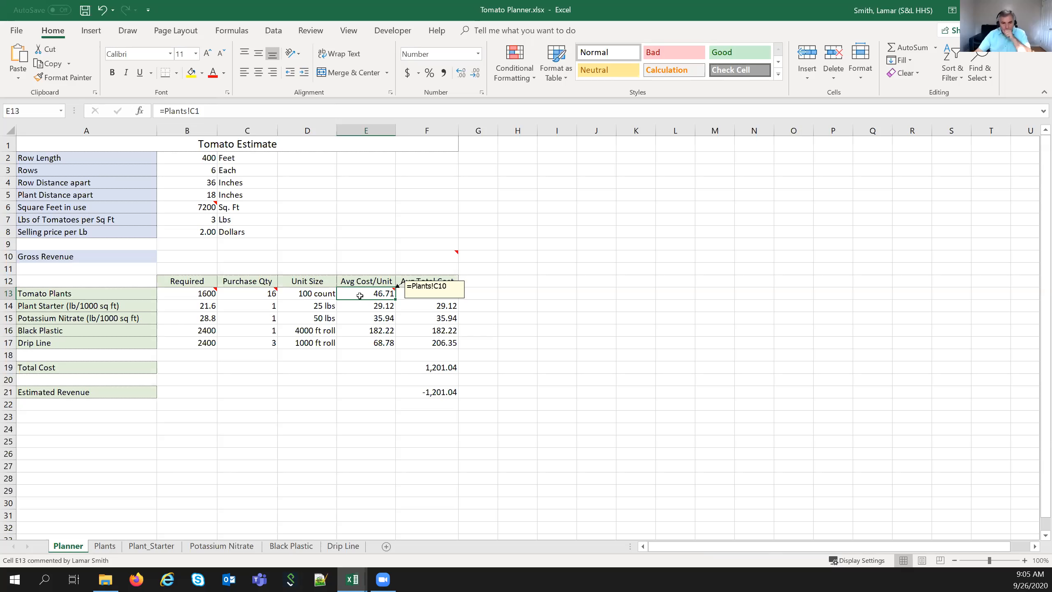
{"action": "left_click", "coordinate": [424, 209]}
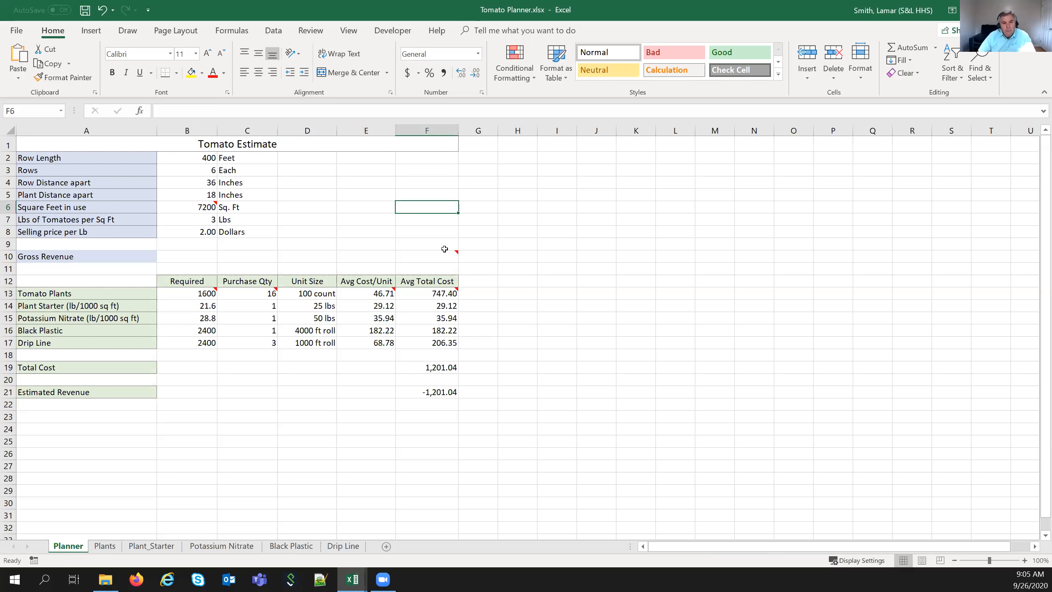
{"action": "mouse_move", "coordinate": [183, 296]}
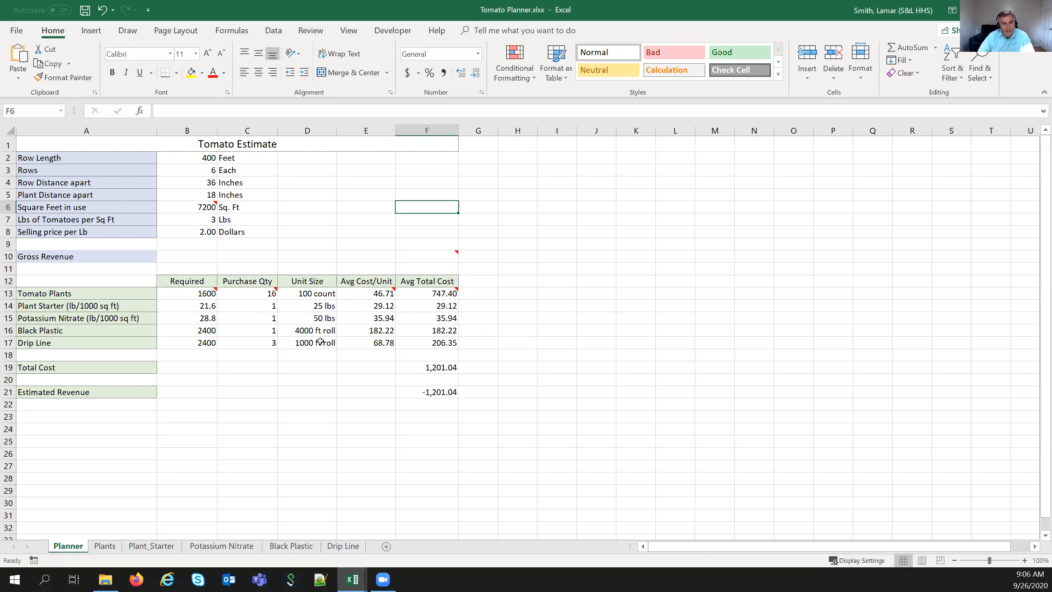
{"action": "left_click", "coordinate": [182, 331]}
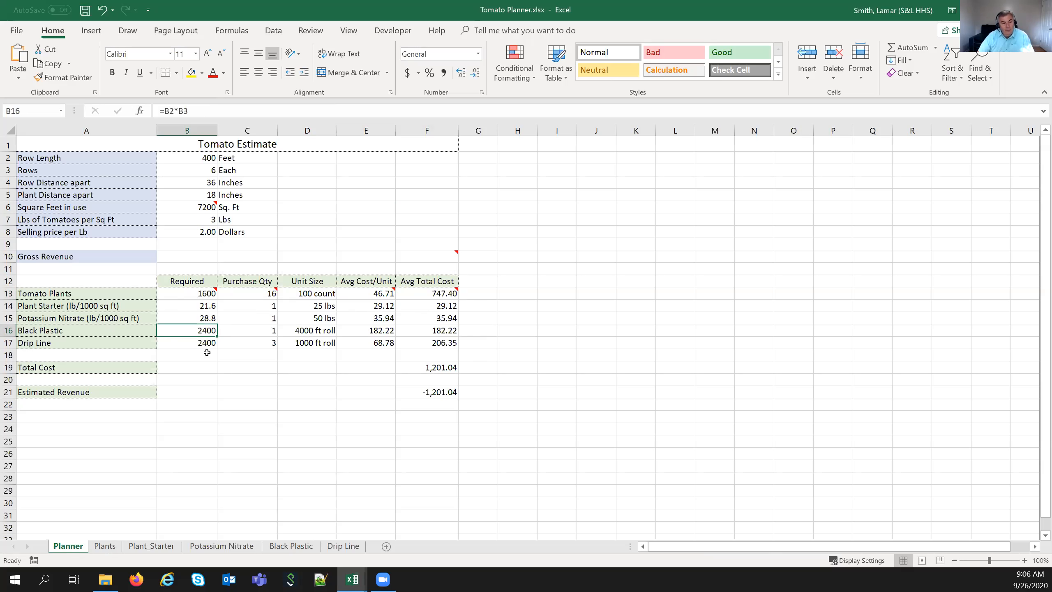
{"action": "left_click", "coordinate": [264, 343]}
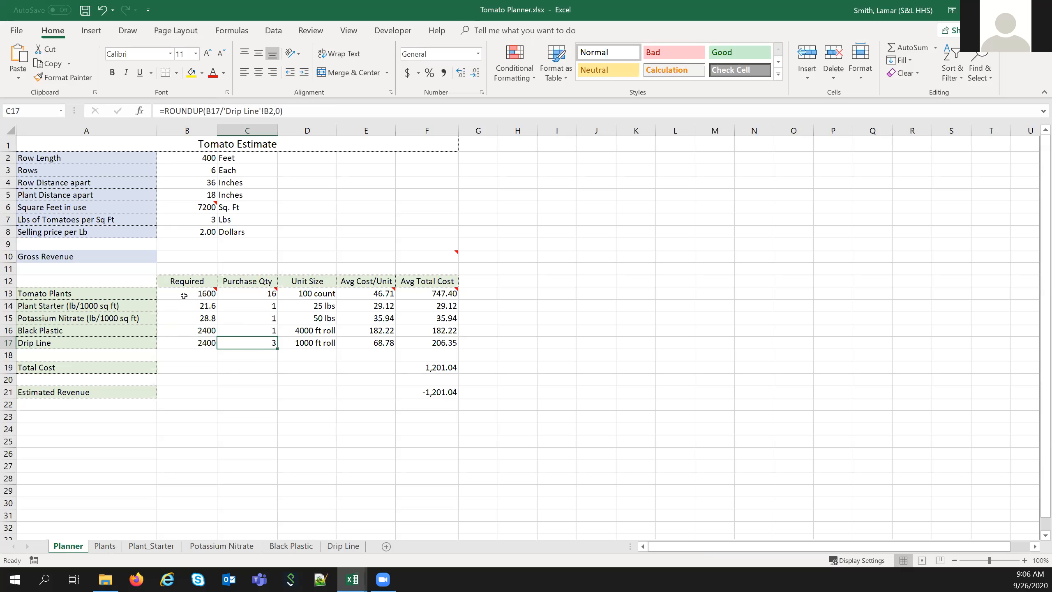
{"action": "left_click", "coordinate": [177, 330]}
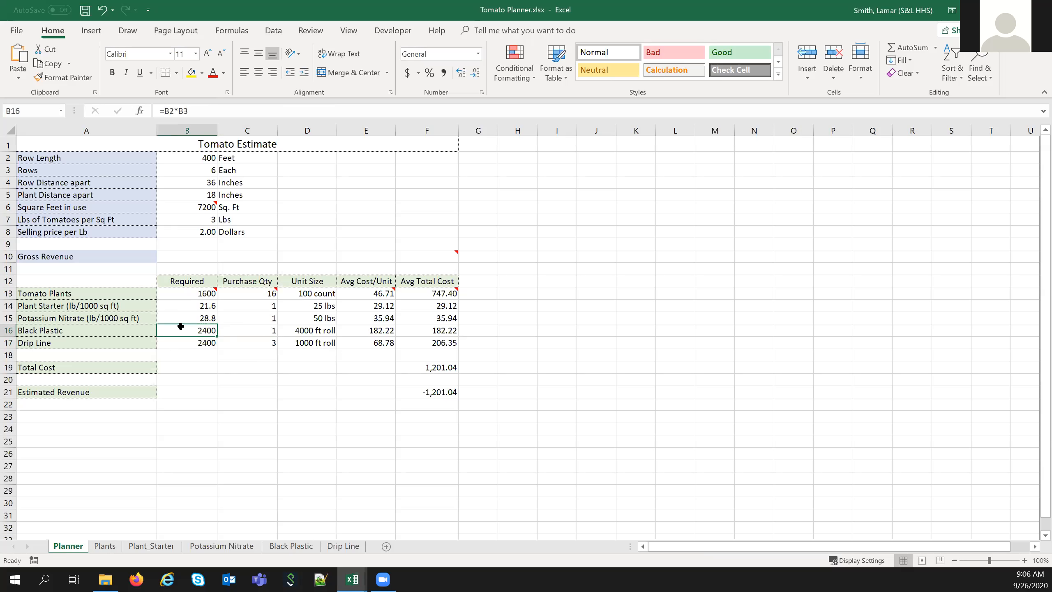
{"action": "left_click", "coordinate": [180, 158]}
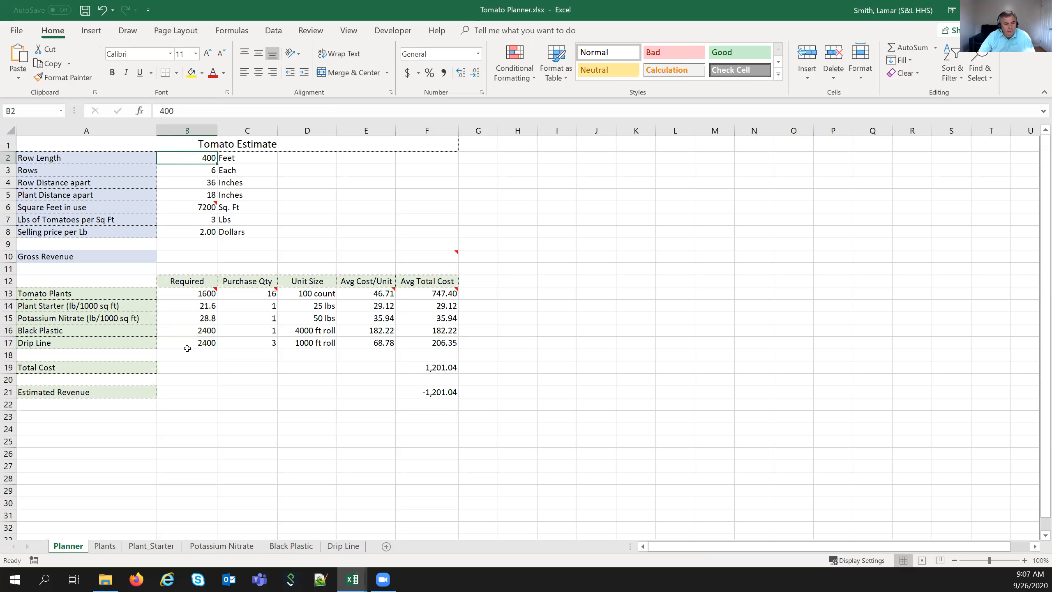
{"action": "left_click", "coordinate": [185, 331]}
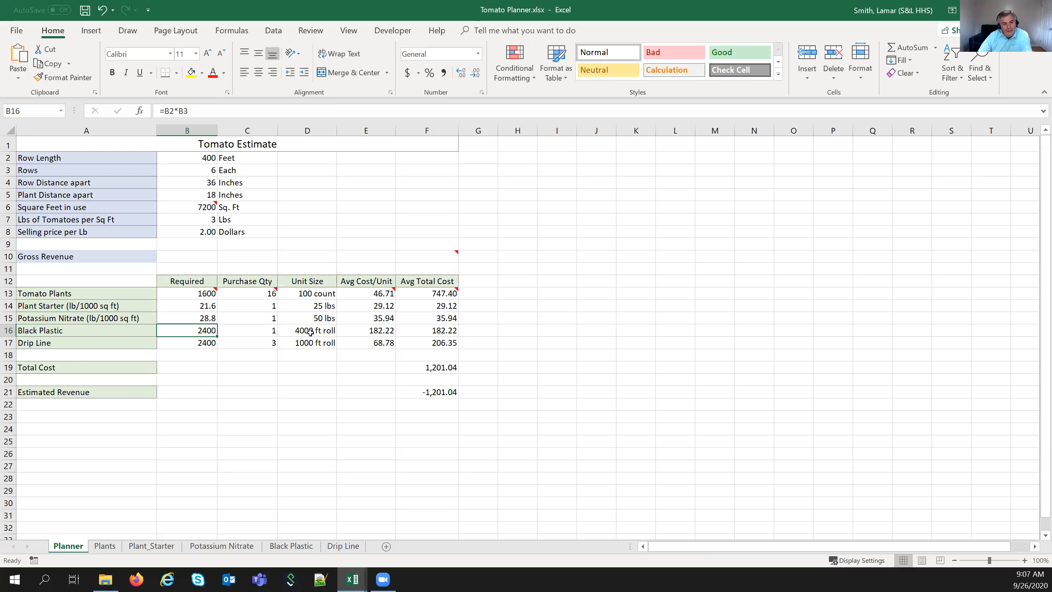
{"action": "left_click", "coordinate": [187, 341]}
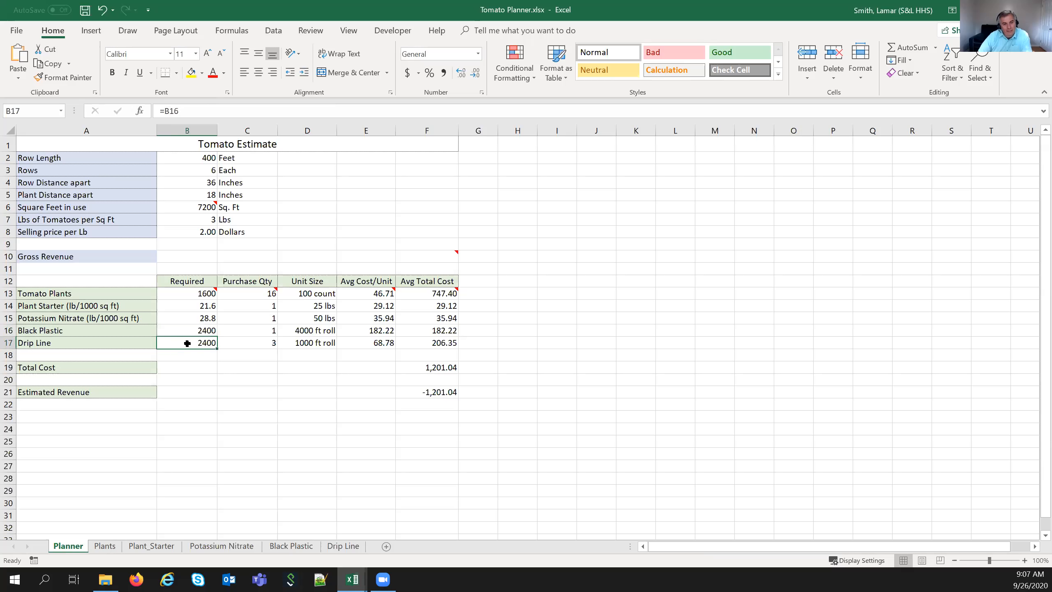
{"action": "left_click", "coordinate": [263, 343]}
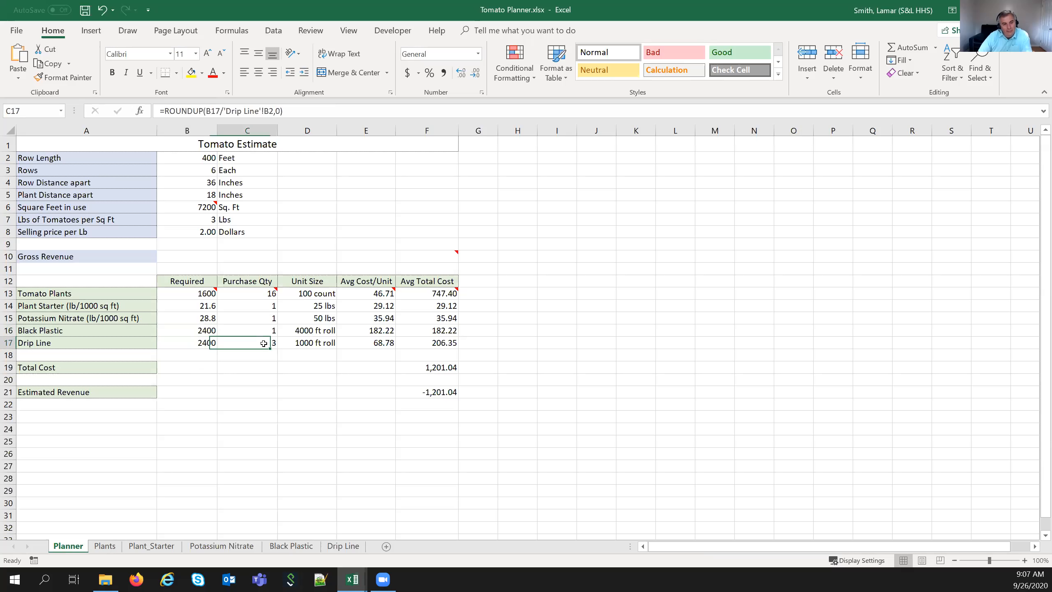
{"action": "left_click", "coordinate": [194, 343]}
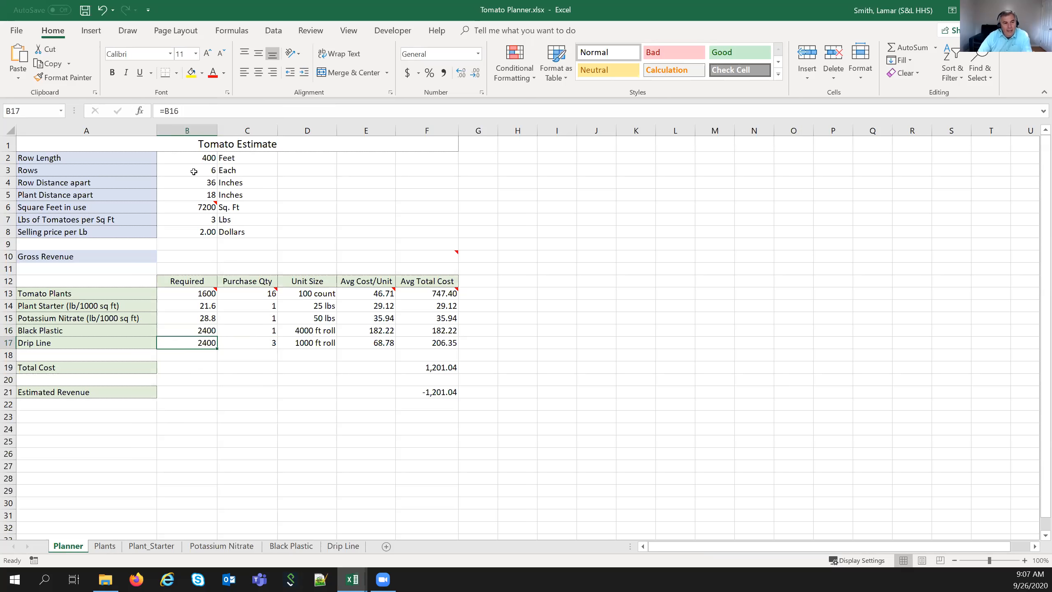
- Set Row Length in B2 to 250 feet, lowering Total Cost to 851.98
{"action": "left_click", "coordinate": [187, 157]}
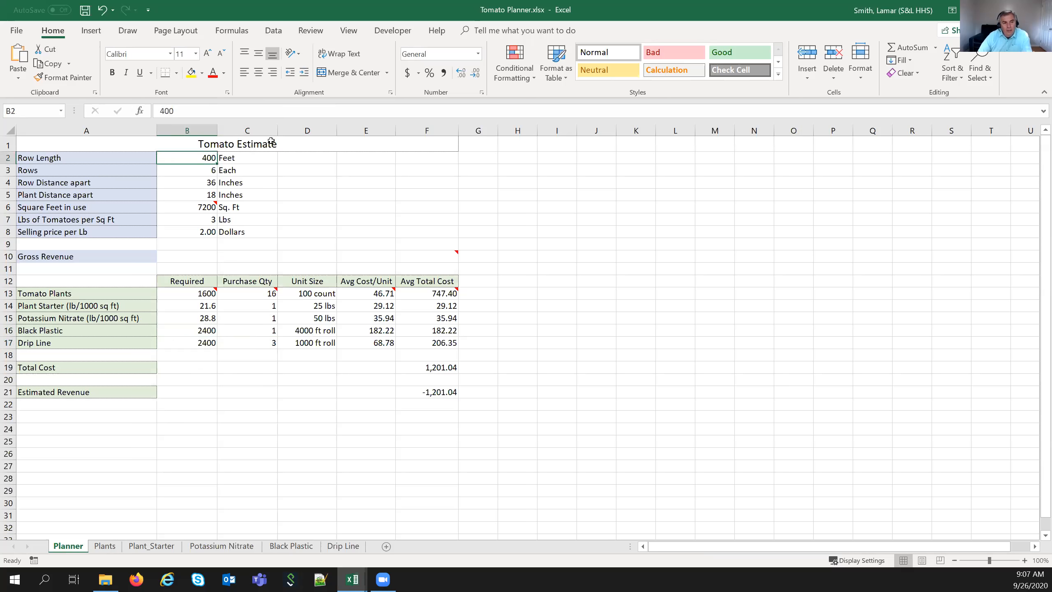
{"action": "type", "text": "250"}
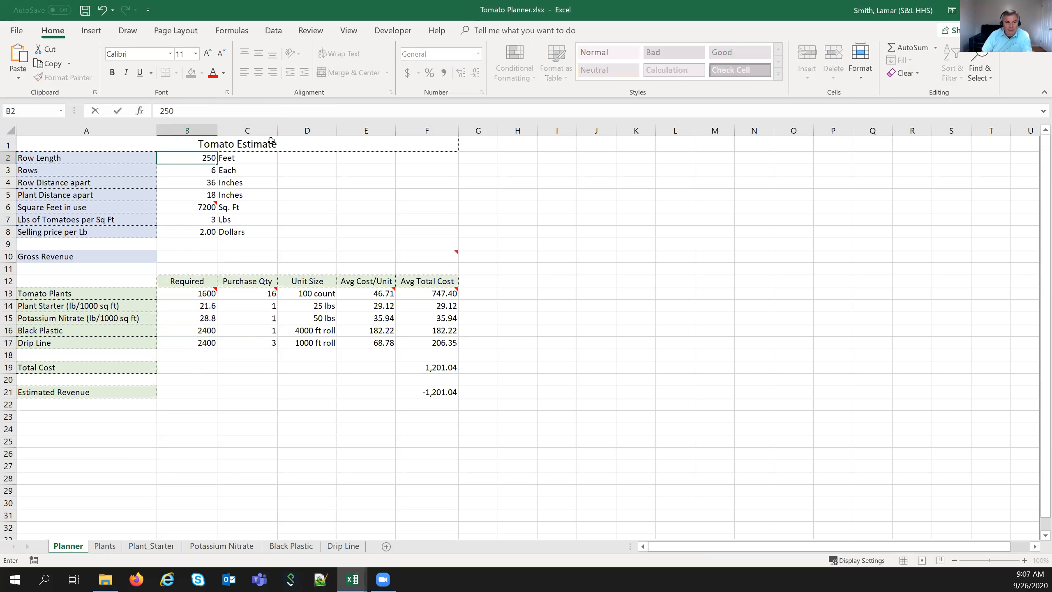
{"action": "key", "text": "Return"}
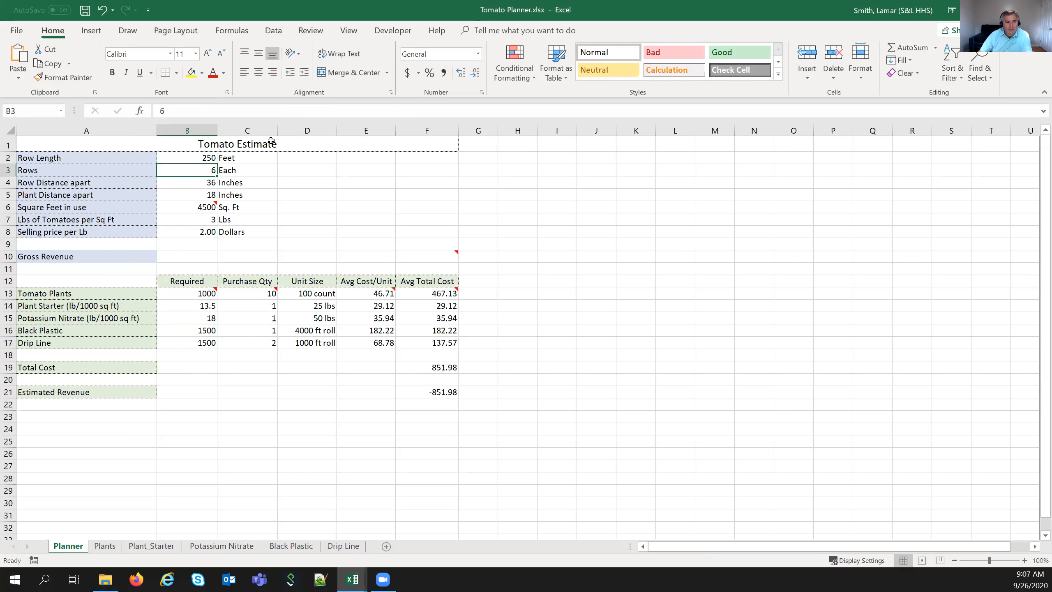
- Review the Drip Line quantity, Total Cost, Square Feet, pounds per sq ft and selling price cells
{"action": "left_click", "coordinate": [247, 343]}
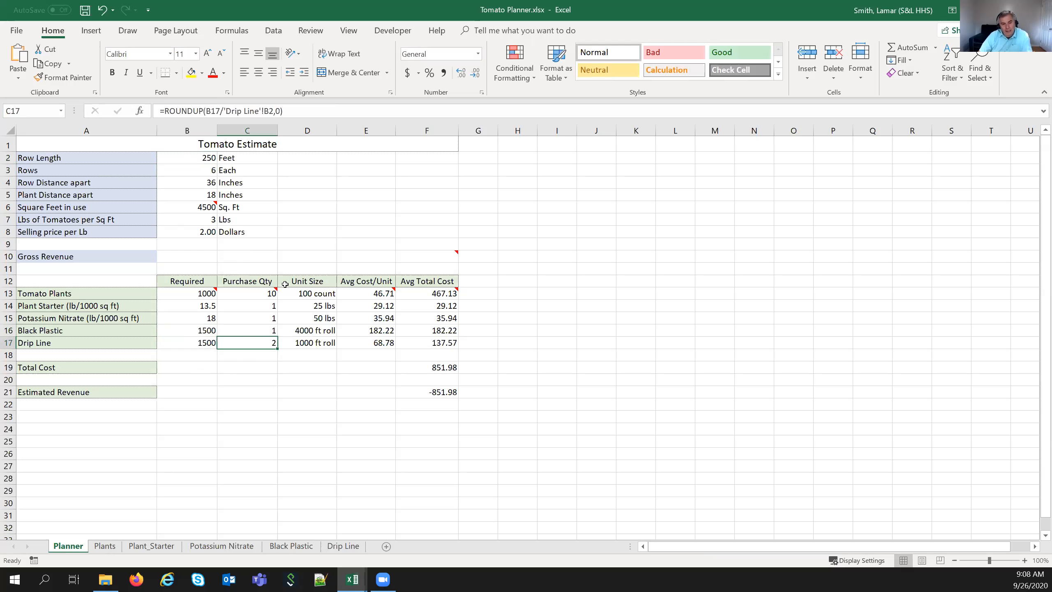
{"action": "left_click", "coordinate": [425, 367]}
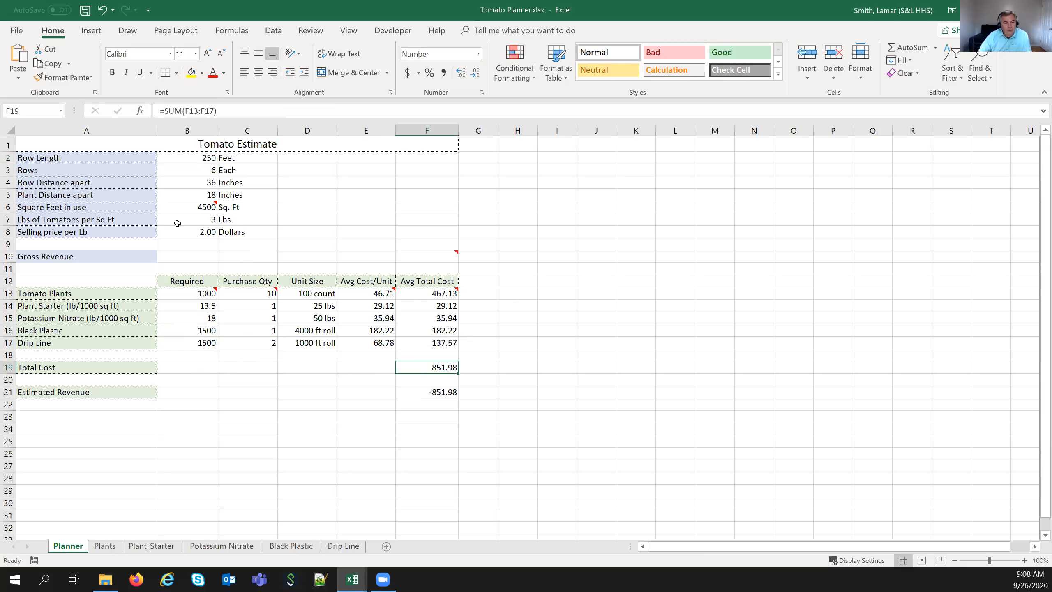
{"action": "left_click", "coordinate": [177, 206]}
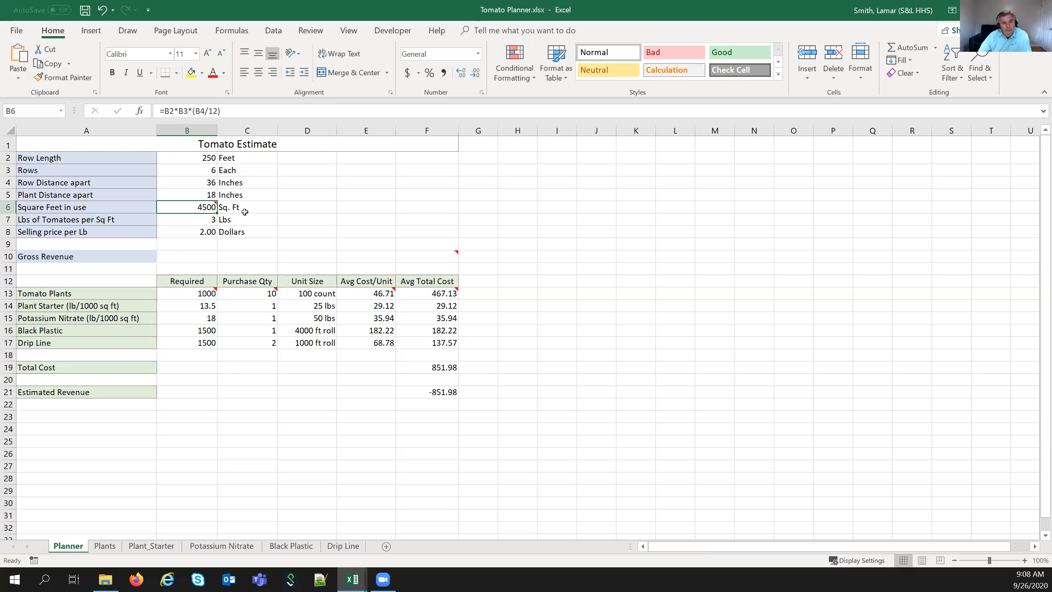
{"action": "left_click", "coordinate": [197, 219]}
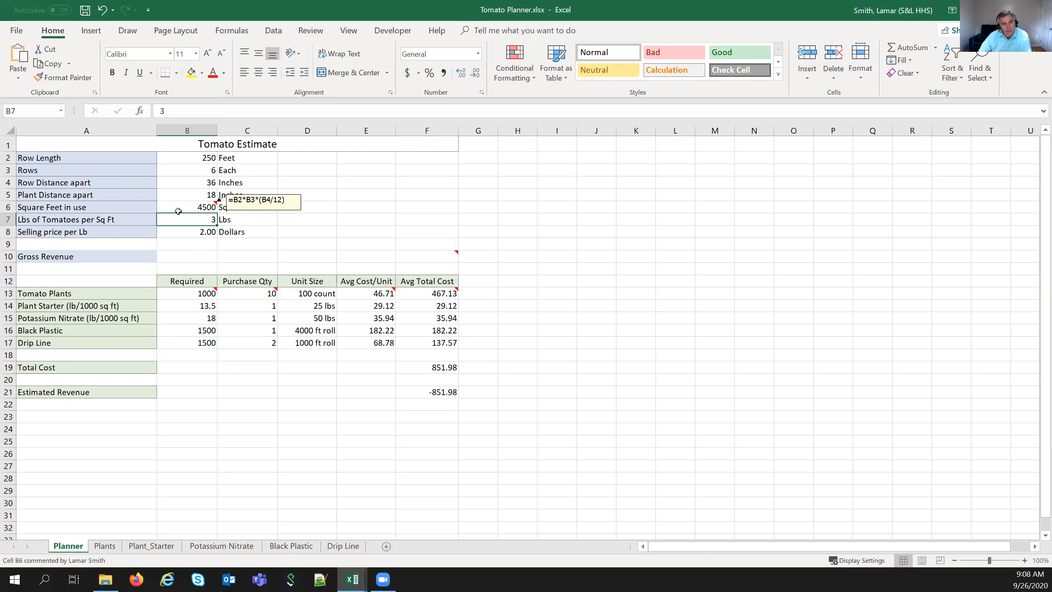
{"action": "left_click", "coordinate": [185, 231]}
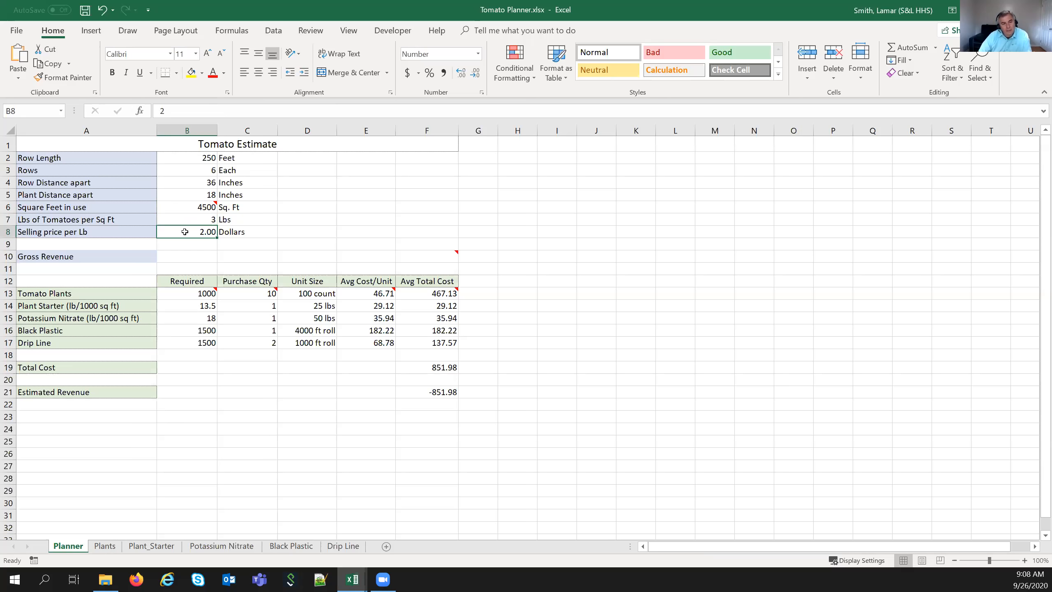
{"action": "left_click", "coordinate": [414, 256]}
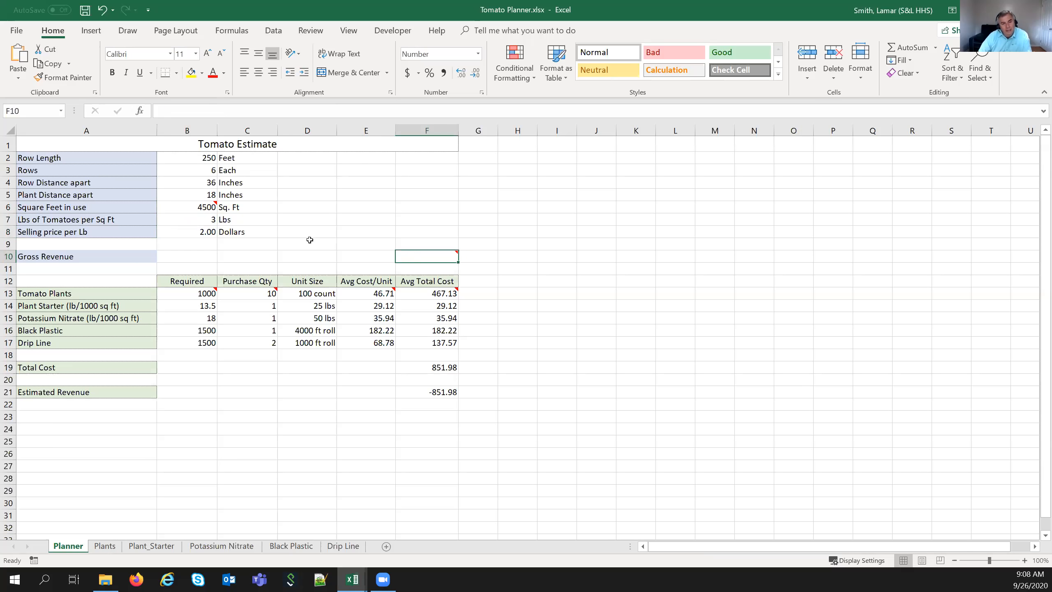
- Enter =B6*B7*B8 in F10 so Gross Revenue shows 27,000.00
{"action": "type", "text": "="}
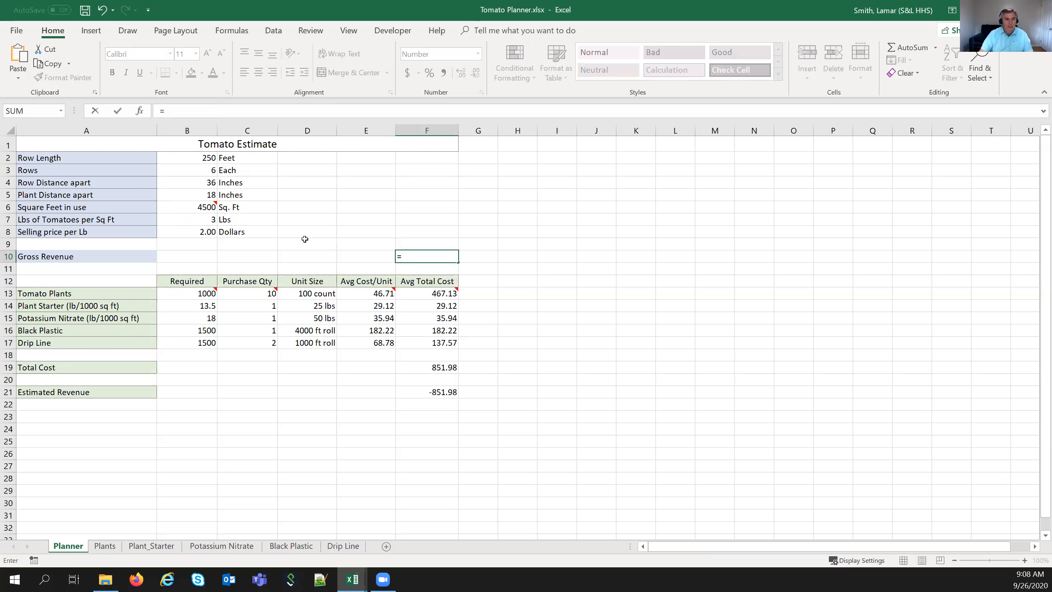
{"action": "left_click", "coordinate": [192, 206]}
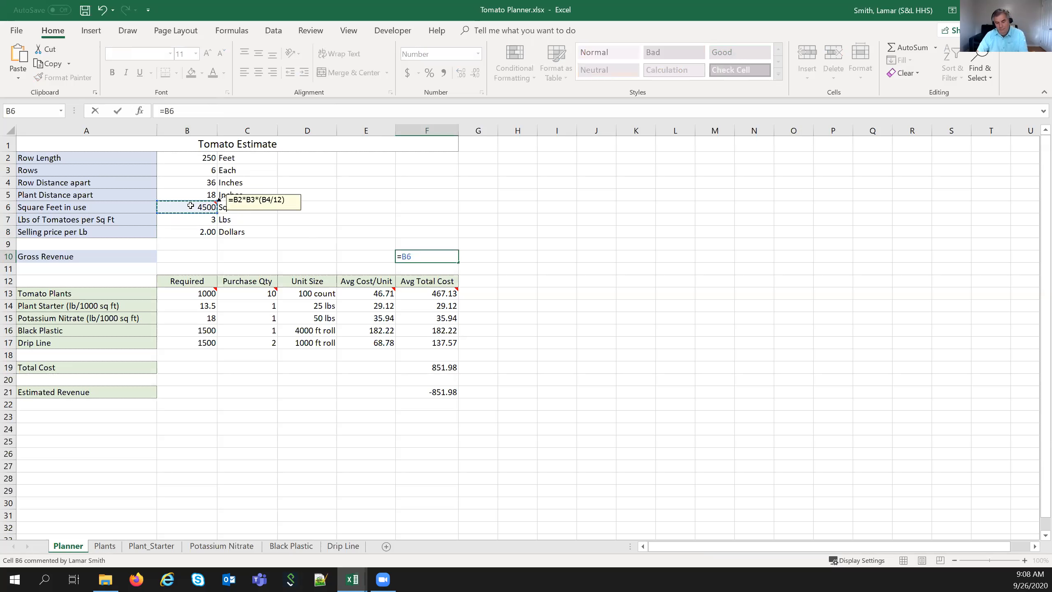
{"action": "type", "text": "*"}
{"action": "left_click", "coordinate": [190, 218]}
{"action": "type", "text": "*"}
{"action": "left_click", "coordinate": [193, 232]}
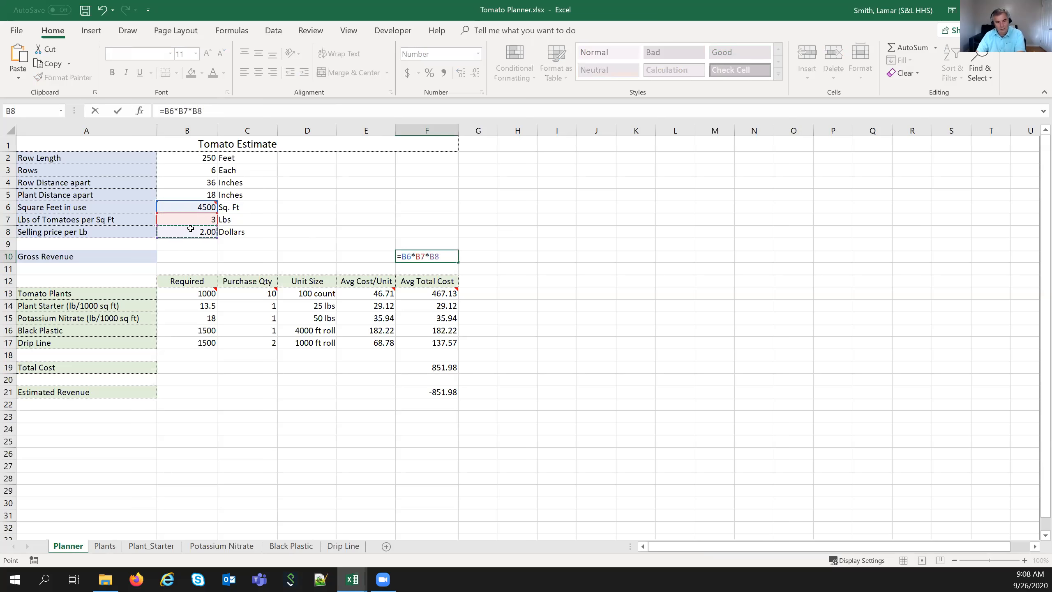
{"action": "key", "text": "Return"}
- Review the Gross Revenue, Total Cost and Estimated Revenue (26,148.02) formulas
{"action": "left_click", "coordinate": [433, 257]}
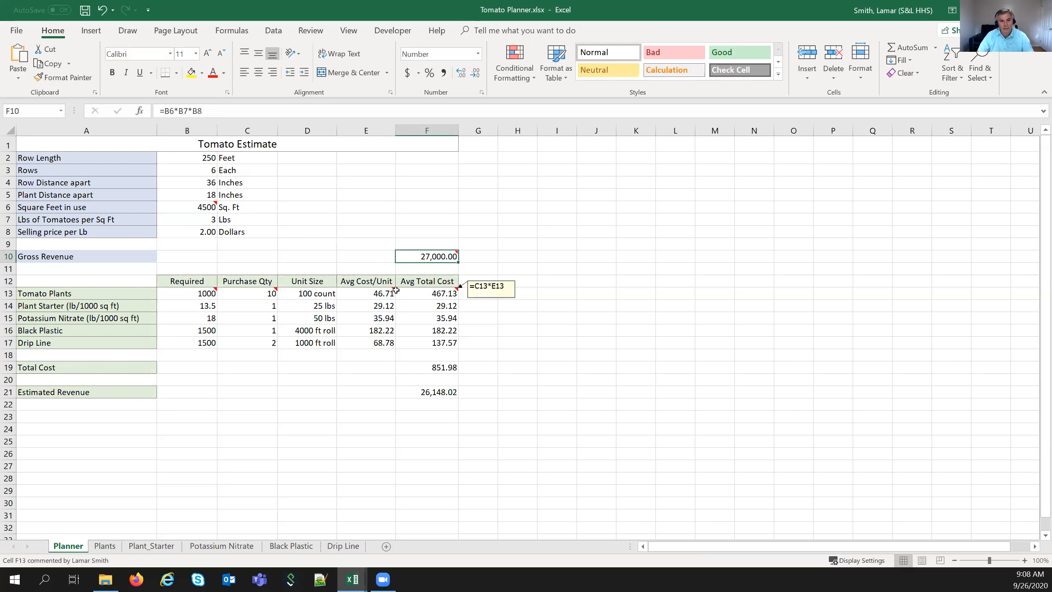
{"action": "mouse_move", "coordinate": [416, 257]}
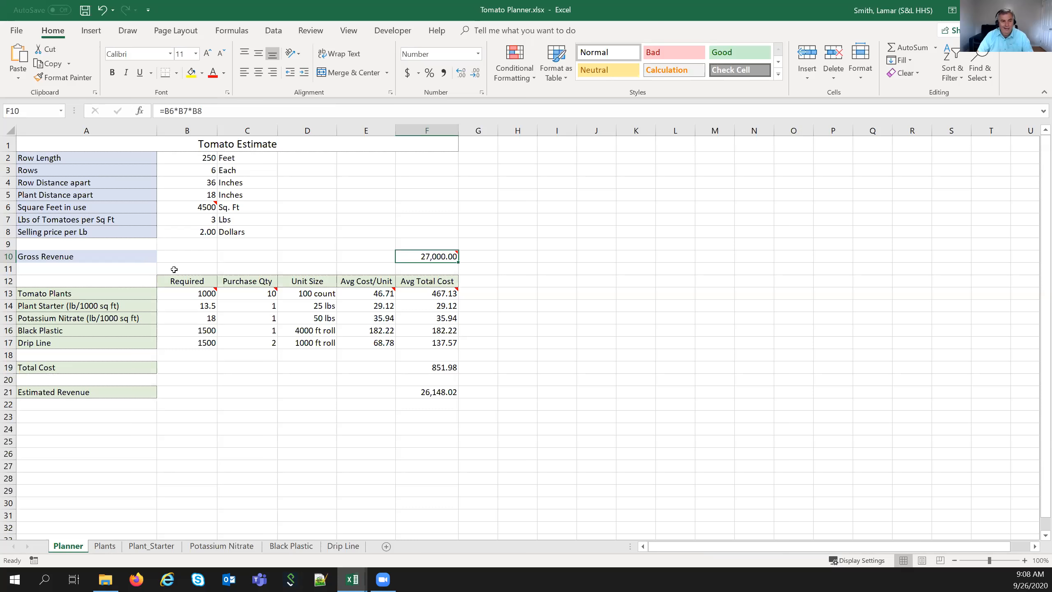
{"action": "left_click_drag", "start_coordinate": [100, 300], "coordinate": [103, 341]}
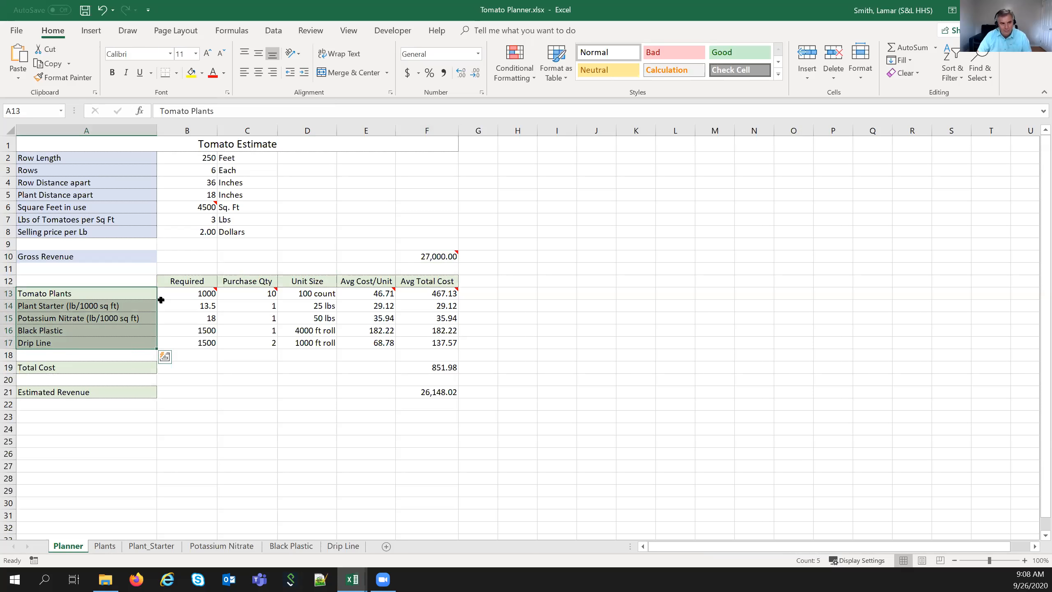
{"action": "left_click", "coordinate": [438, 368]}
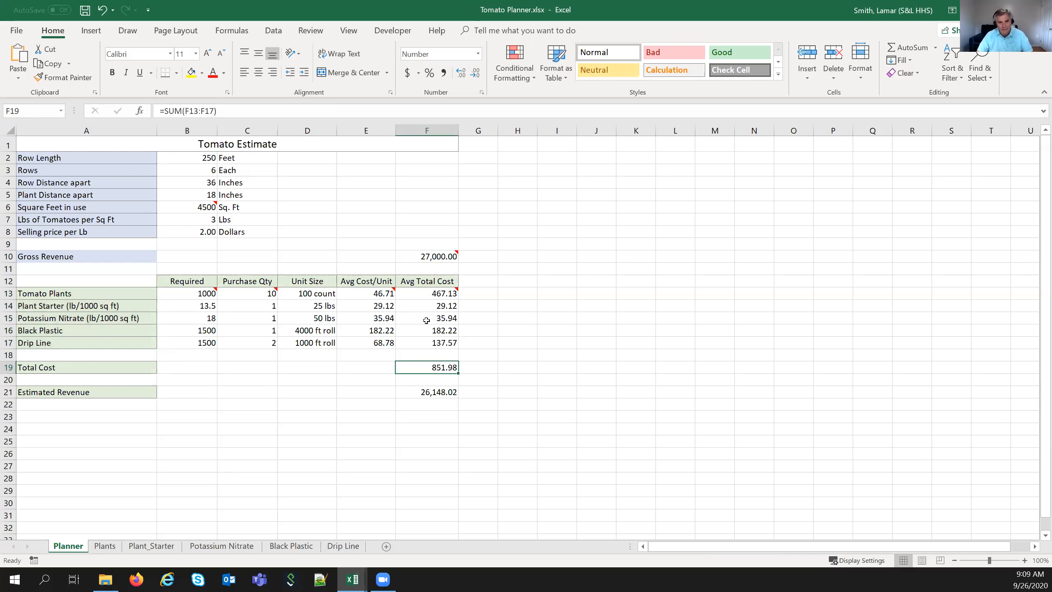
{"action": "left_click", "coordinate": [430, 256]}
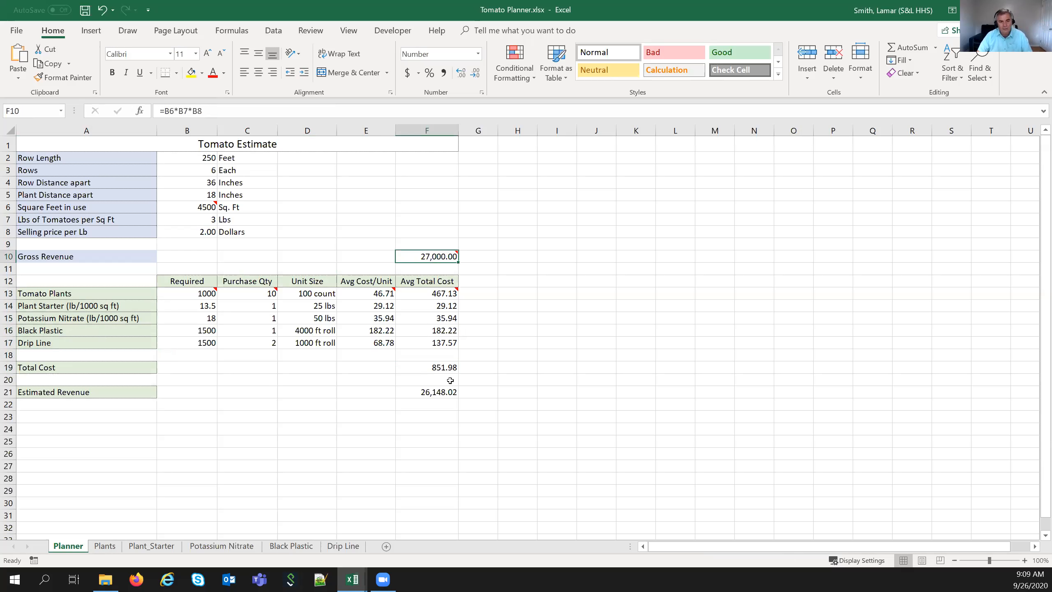
{"action": "left_click", "coordinate": [422, 367]}
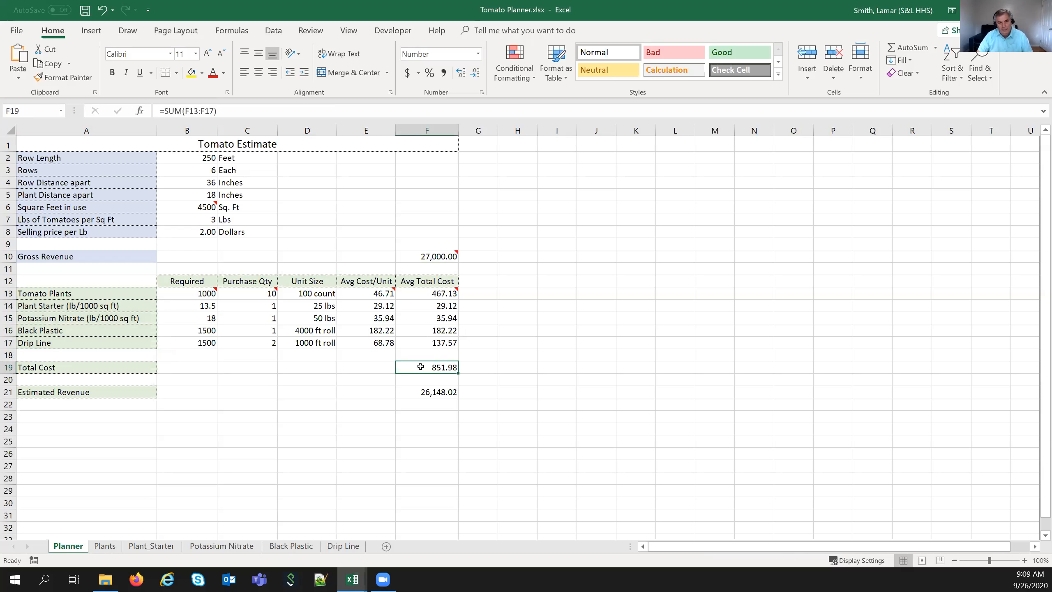
{"action": "left_click", "coordinate": [432, 392]}
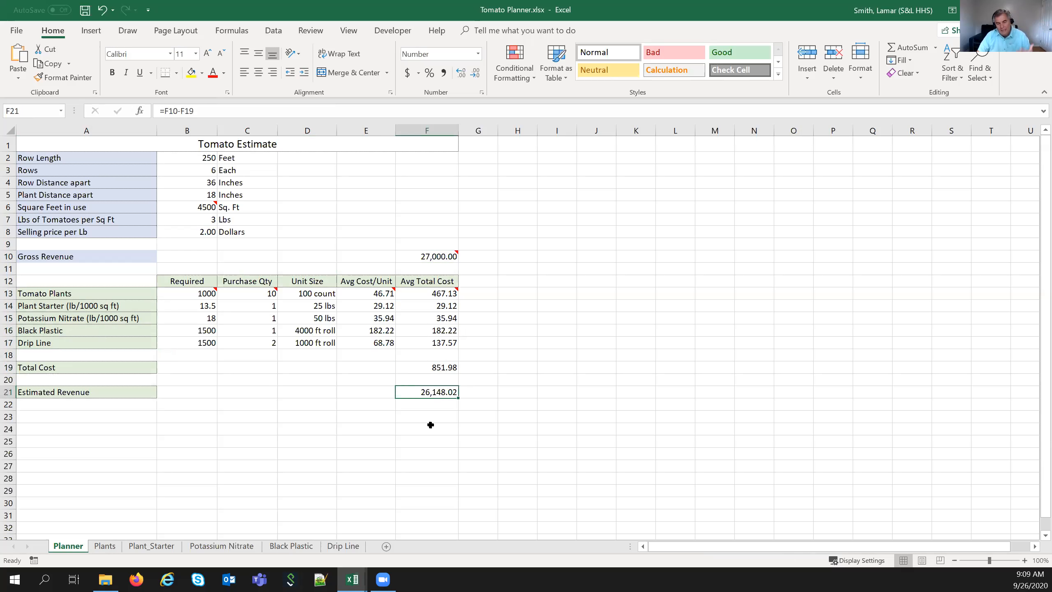
{"action": "left_click", "coordinate": [191, 218]}
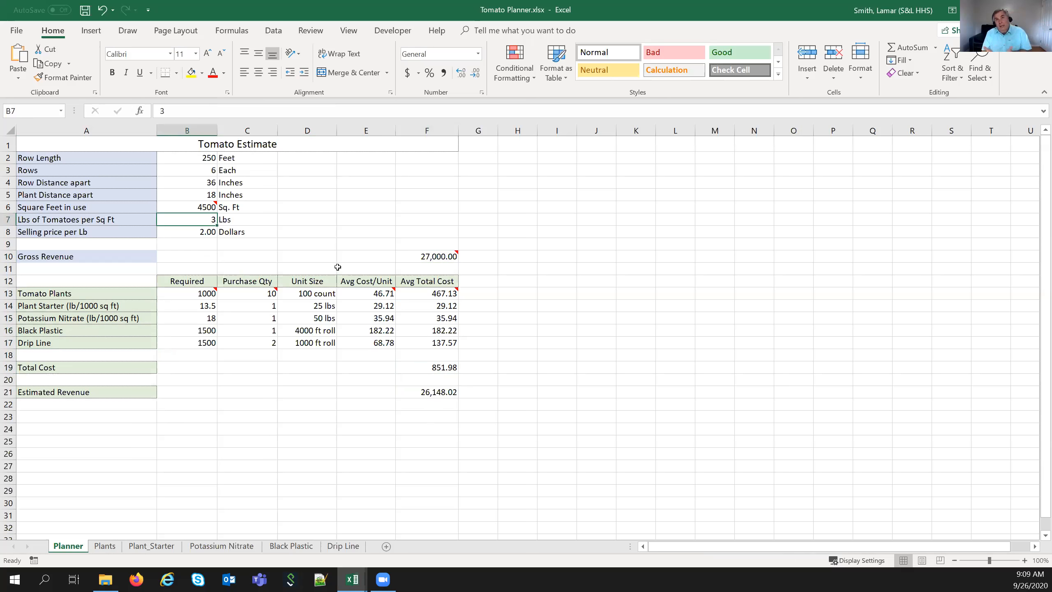
- Test 2 lbs per square foot in B7, cutting Gross Revenue to 18,000.00, then close Tomato Planner
{"action": "type", "text": "2"}
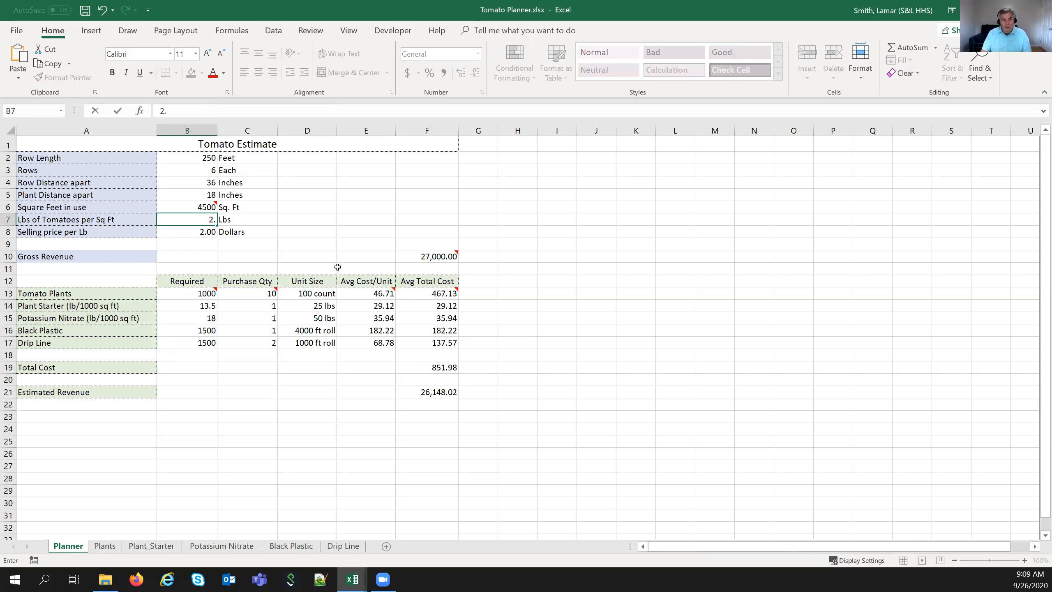
{"action": "key", "text": "Return"}
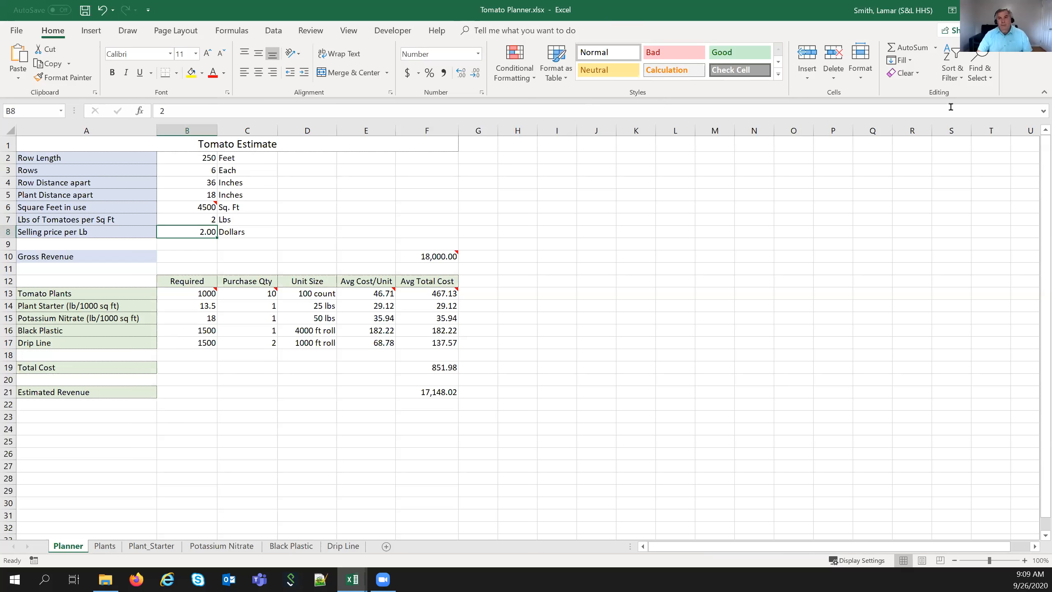
{"action": "key", "text": "alt+F4"}
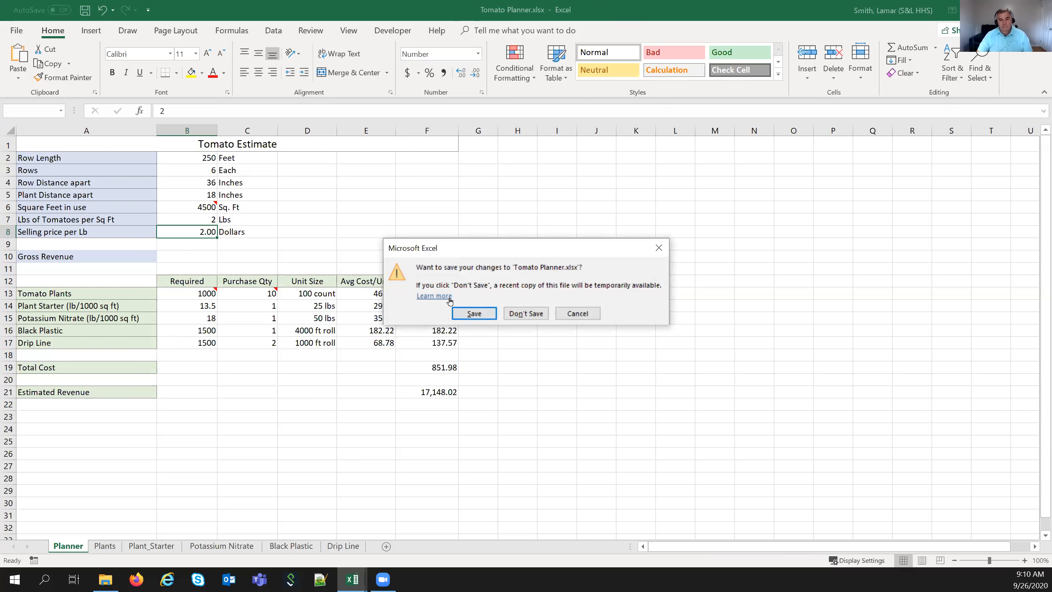
- Discard Tomato Planner changes and open Excel Class Tenn.xlsx from the Master Files folder
{"action": "left_click", "coordinate": [516, 309]}
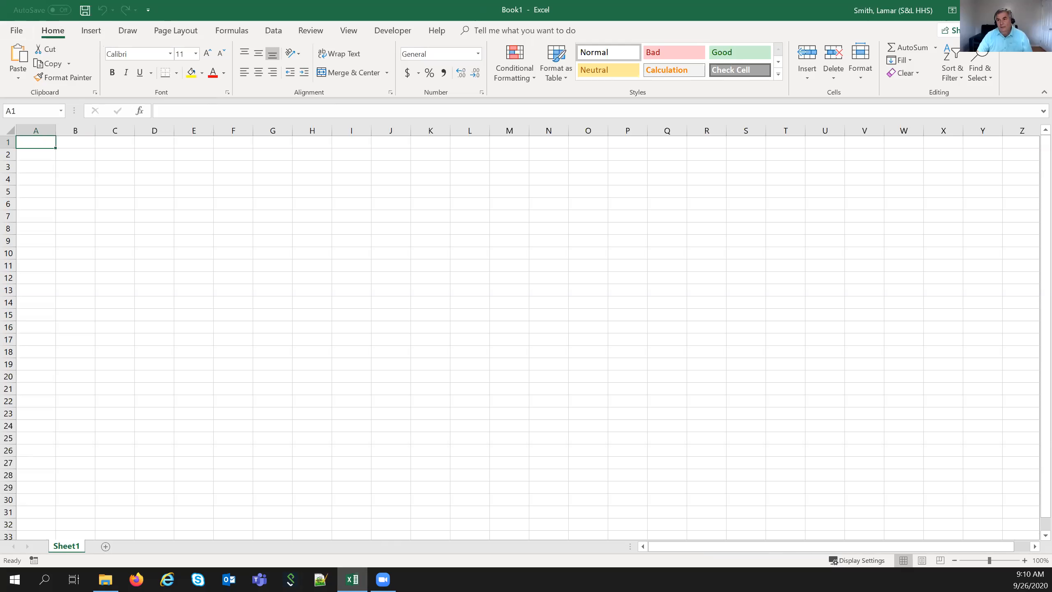
{"action": "left_click", "coordinate": [1038, 10]}
{"action": "left_click", "coordinate": [106, 579]}
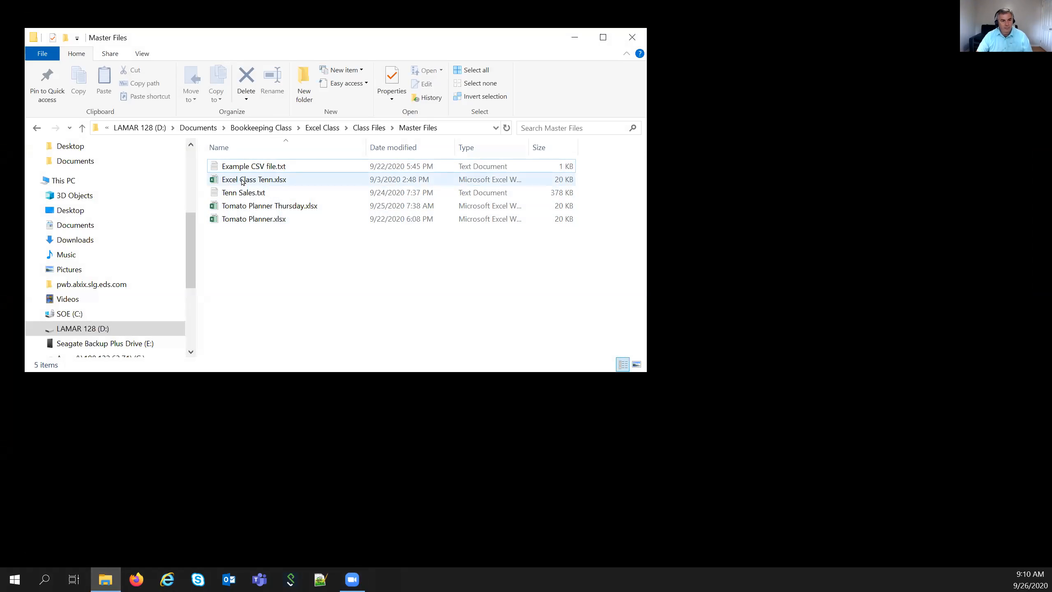
{"action": "double_click", "coordinate": [259, 181]}
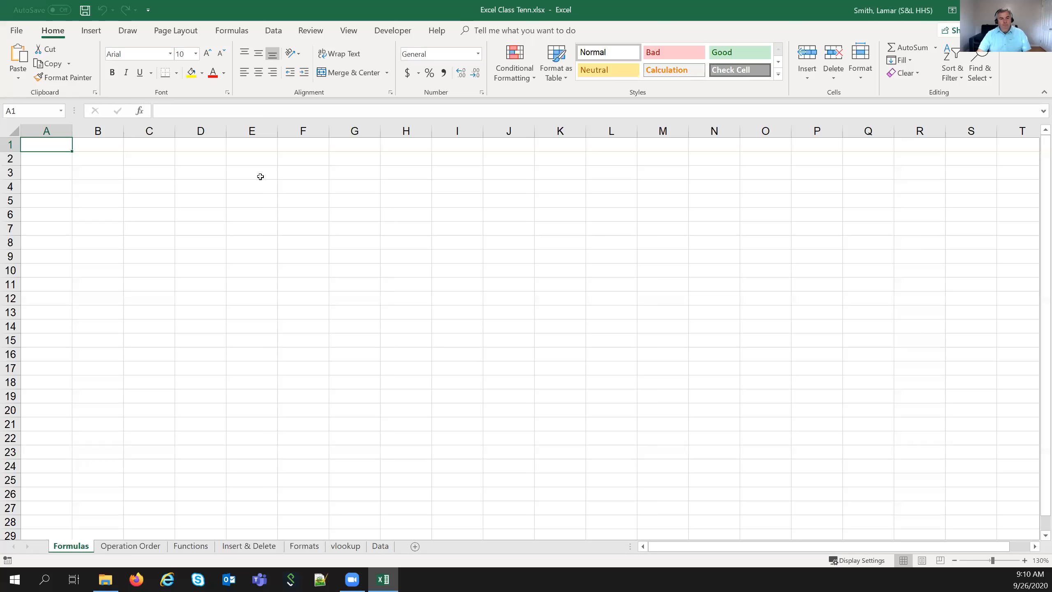
- On the Data sheet, review employee numbers 101–104 and their hourly rates in column D
{"action": "left_click", "coordinate": [359, 545]}
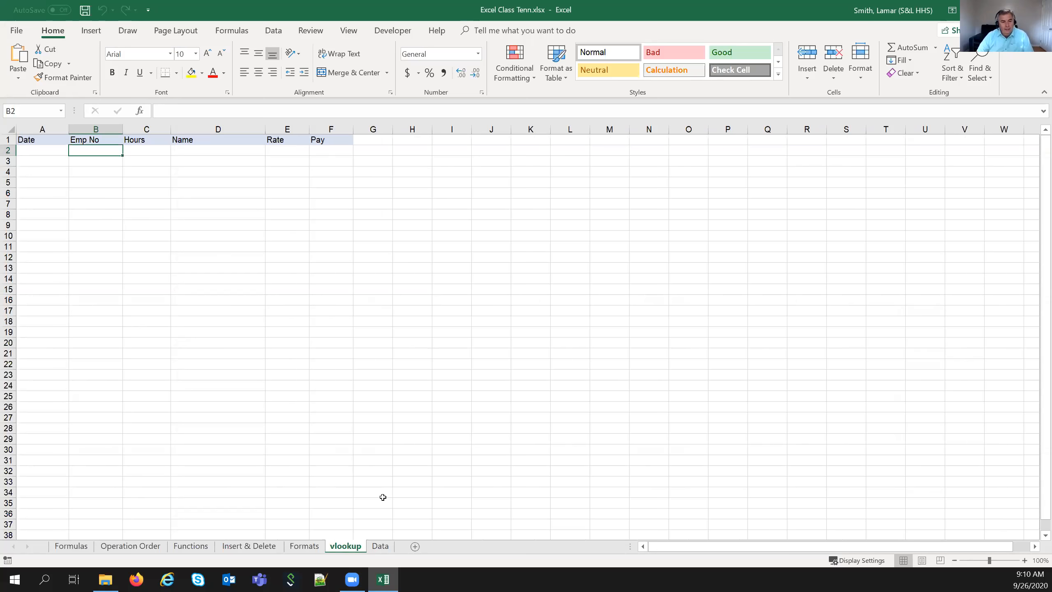
{"action": "left_click", "coordinate": [381, 546]}
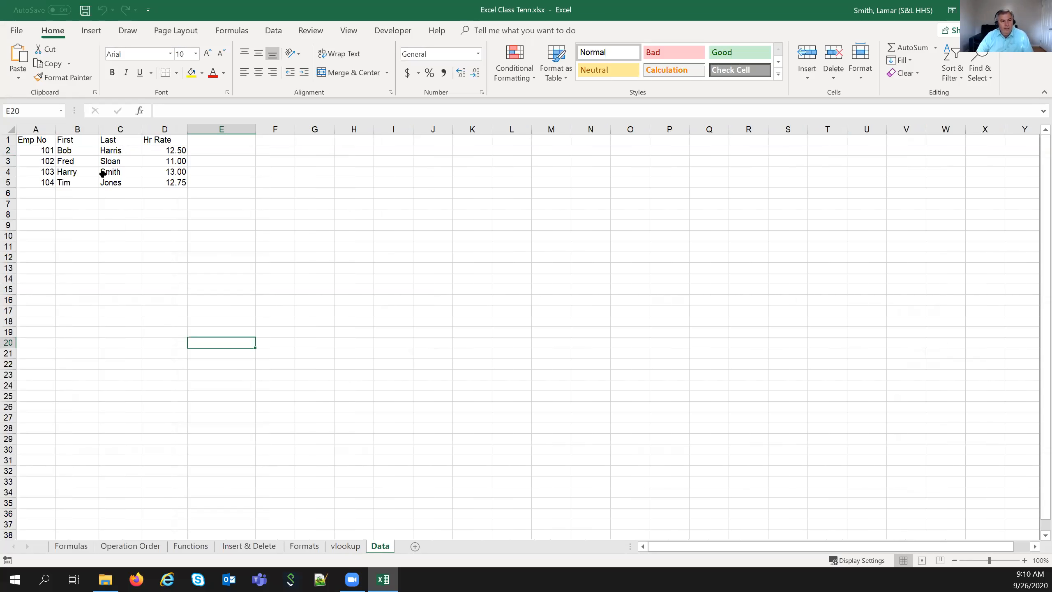
{"action": "left_click", "coordinate": [30, 151]}
{"action": "left_click_drag", "start_coordinate": [36, 176], "coordinate": [35, 184]}
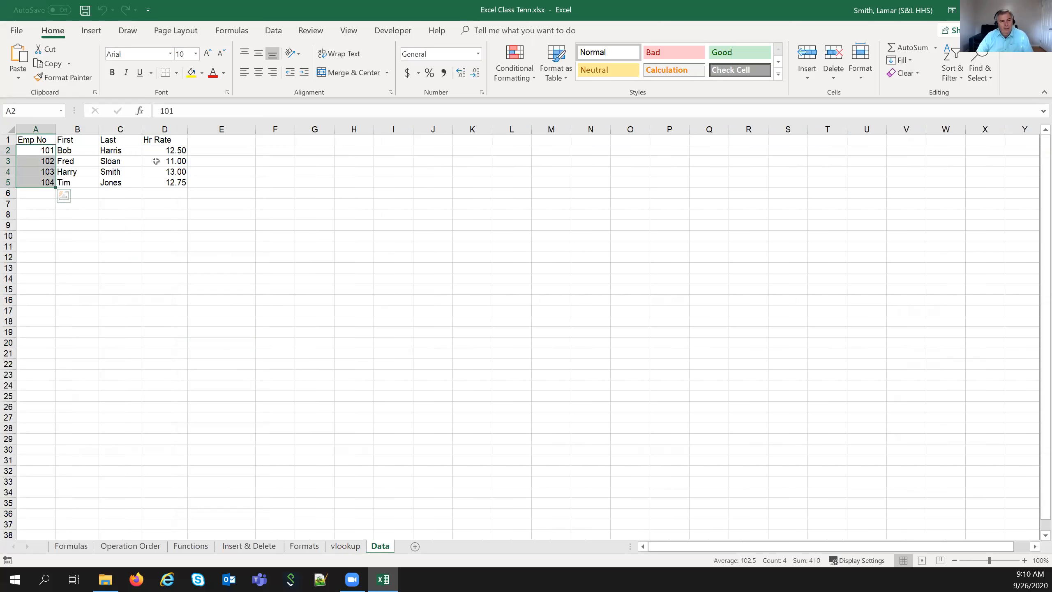
{"action": "left_click_drag", "start_coordinate": [156, 150], "coordinate": [157, 182]}
{"action": "left_click", "coordinate": [144, 204]}
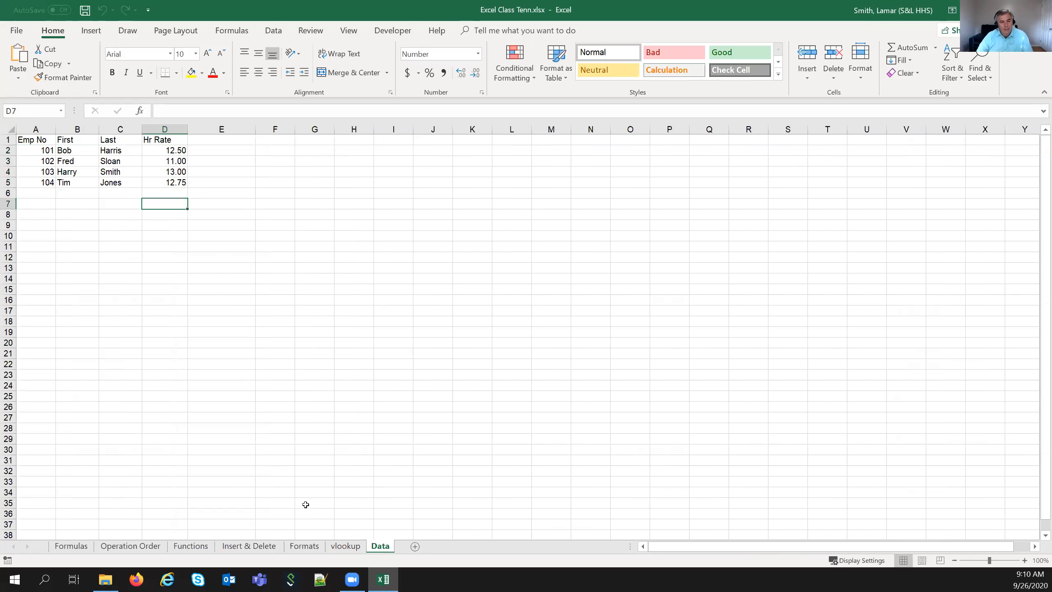
- Go to the vlookup sheet and select cell A2 under the Date header
{"action": "left_click", "coordinate": [345, 546]}
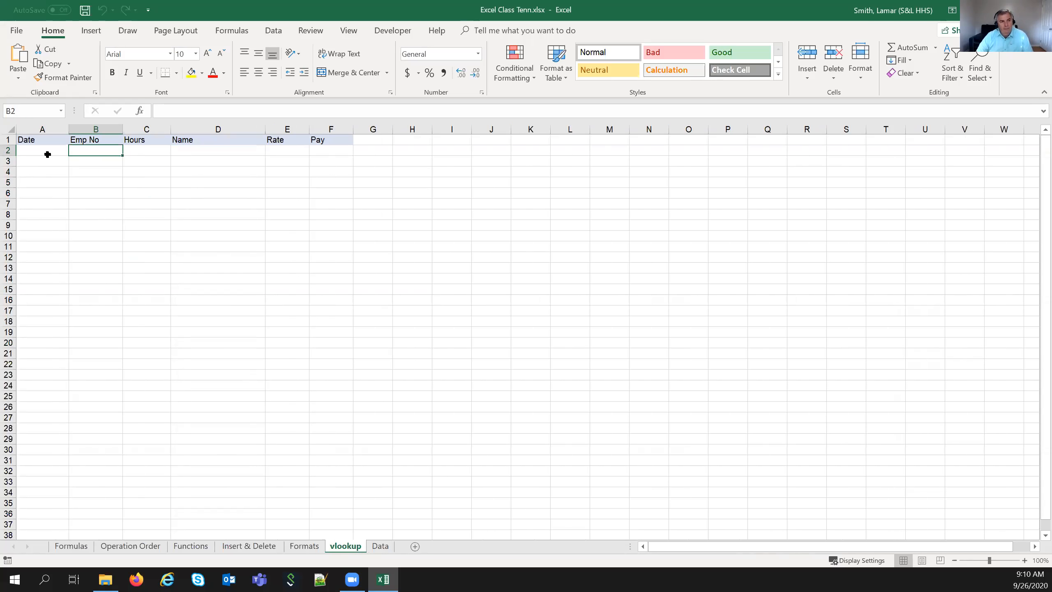
{"action": "left_click", "coordinate": [55, 159]}
{"action": "left_click", "coordinate": [55, 151]}
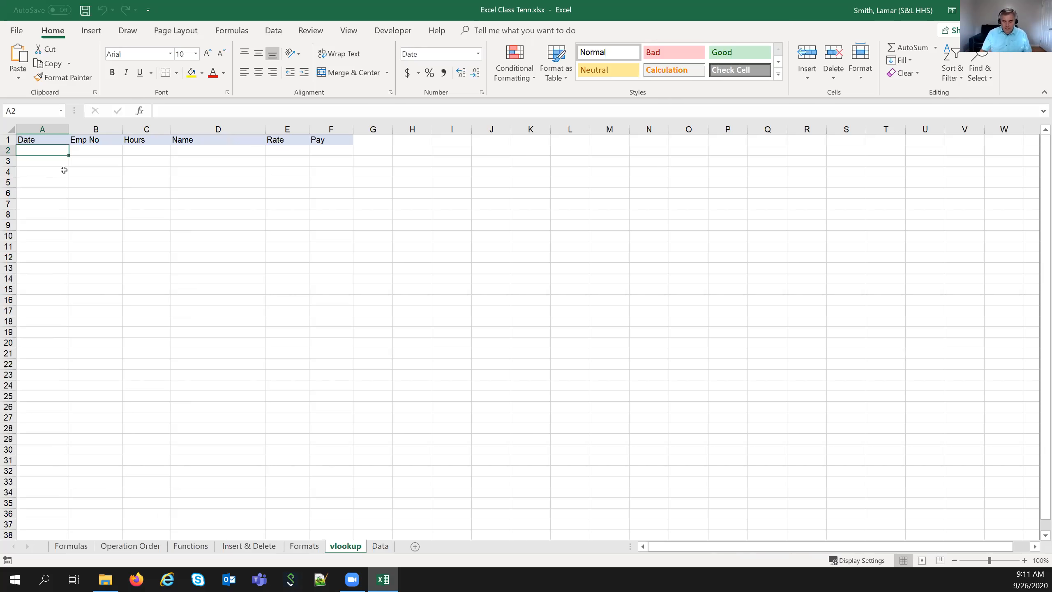
- Enter date 8/15/2020, employee number 102 and 8 hours across row 2 of the vlookup table
{"action": "type", "text": "8/"}
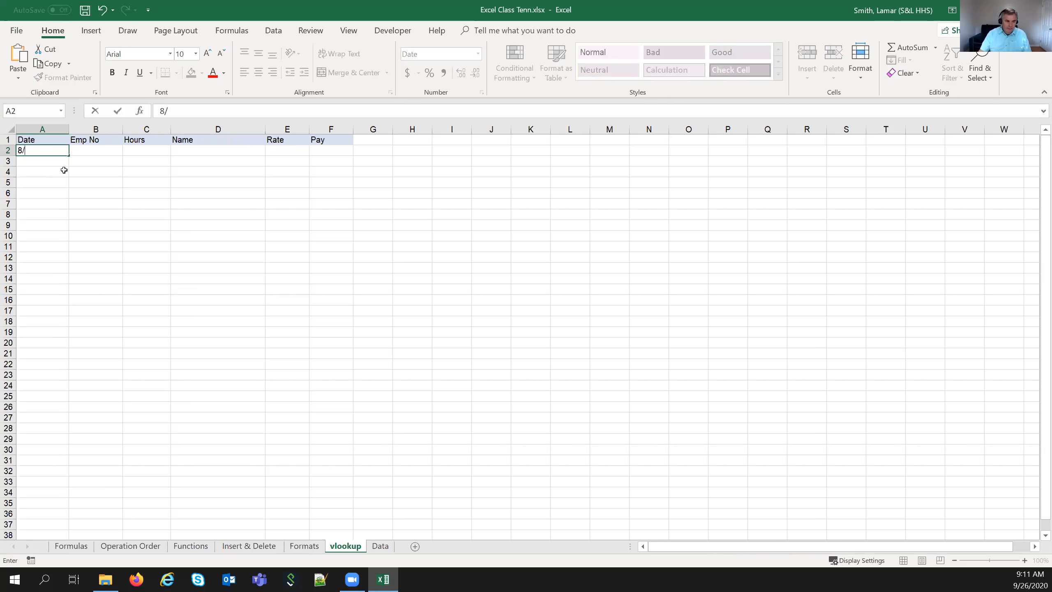
{"action": "type", "text": "15/2020"}
{"action": "key", "text": "Tab"}
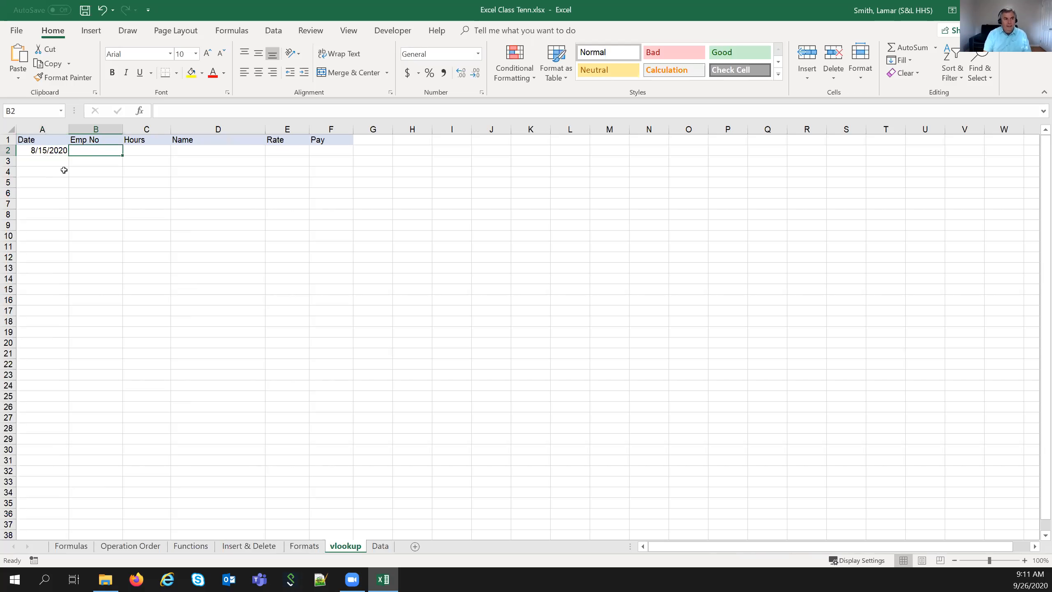
{"action": "type", "text": "102"}
{"action": "key", "text": "Tab"}
{"action": "type", "text": "8"}
{"action": "key", "text": "Tab"}
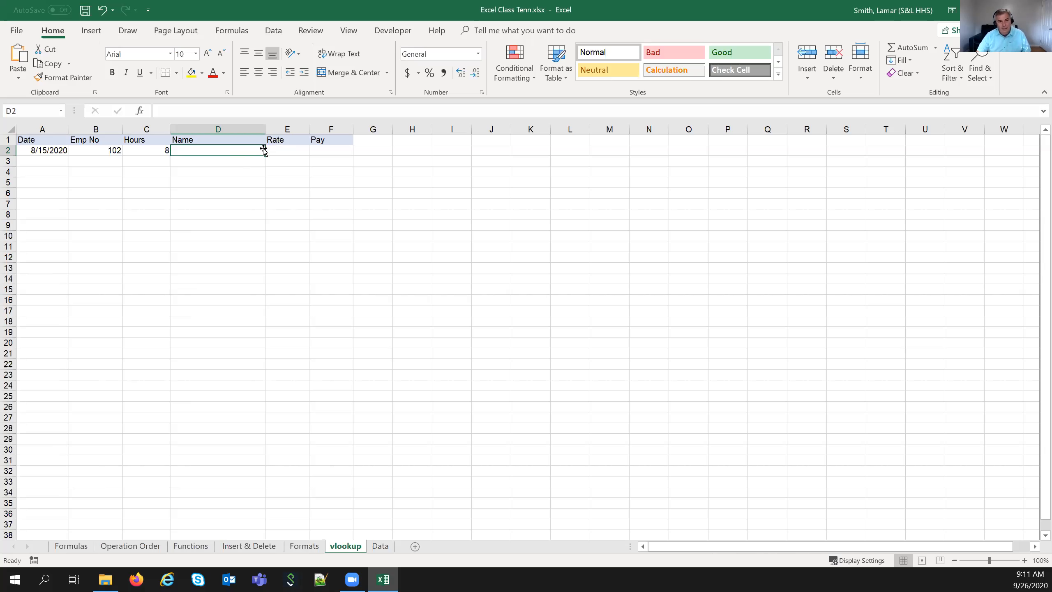
{"action": "left_click", "coordinate": [336, 151]}
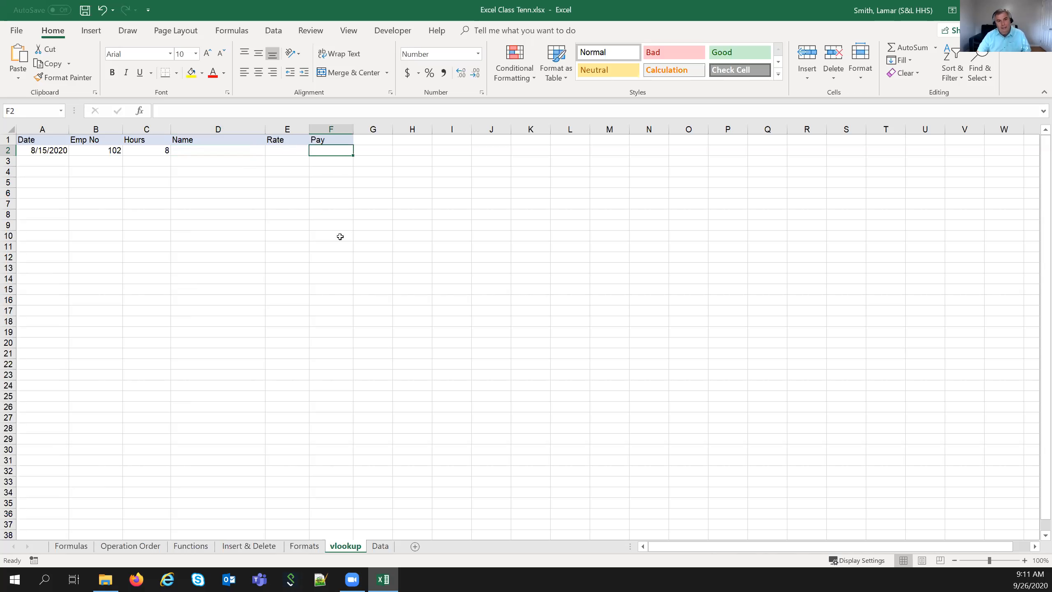
{"action": "left_click", "coordinate": [293, 151]}
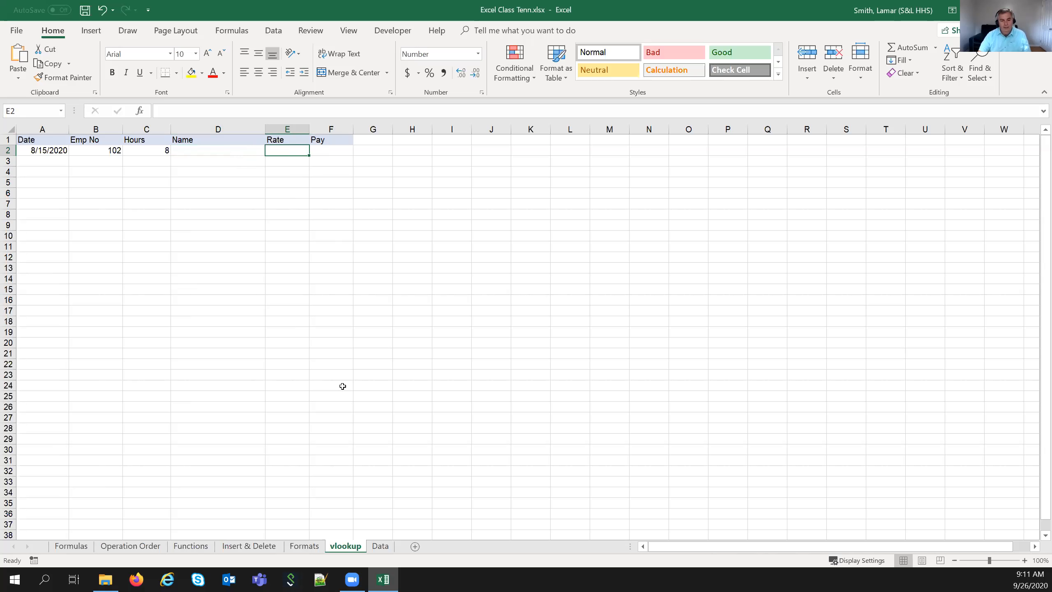
- Select the Data sheet's employee table A1:D5, from the Emp No header to the 12.75 rate
{"action": "left_click", "coordinate": [380, 546]}
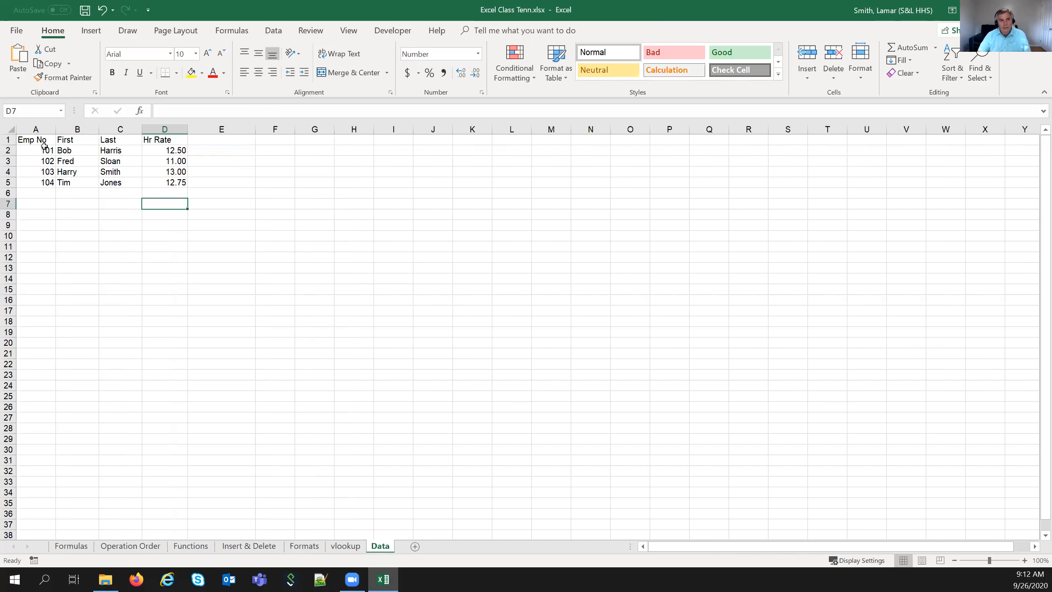
{"action": "left_click_drag", "start_coordinate": [43, 141], "coordinate": [164, 187]}
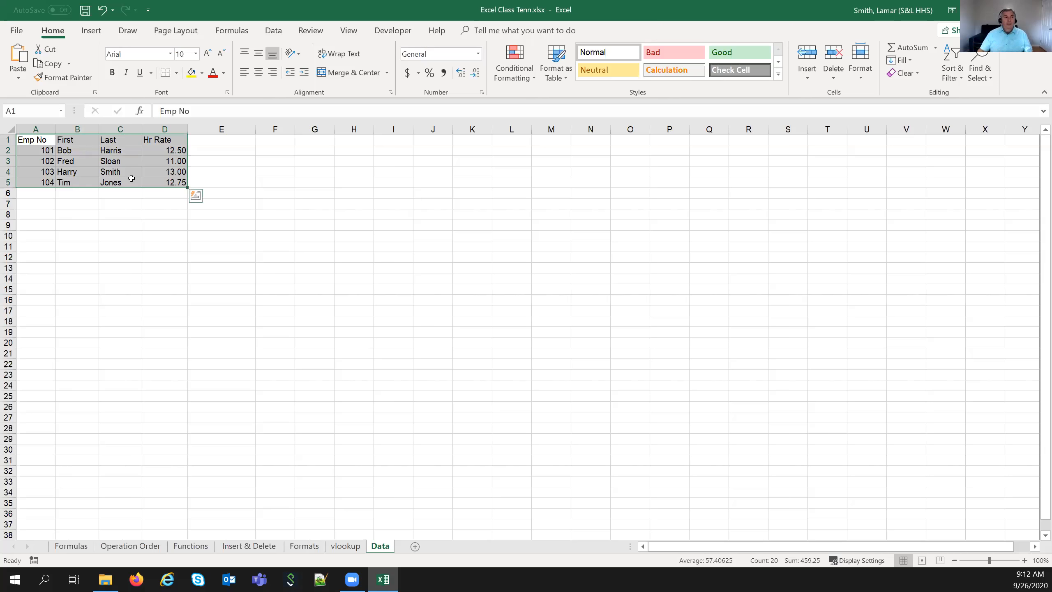
{"action": "left_click", "coordinate": [142, 228]}
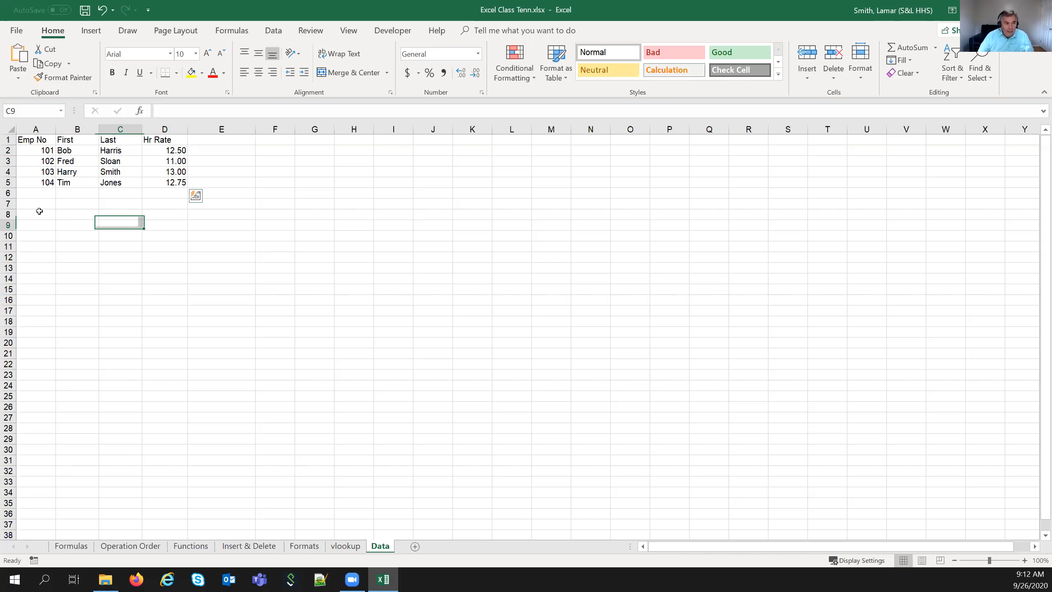
{"action": "left_click", "coordinate": [42, 140]}
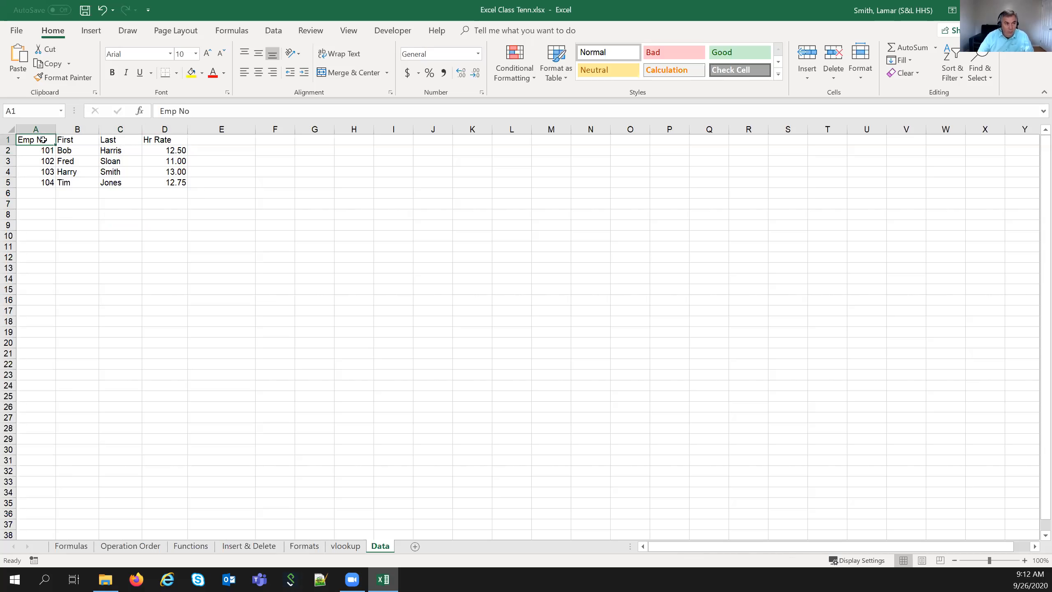
{"action": "left_click", "coordinate": [158, 182]}
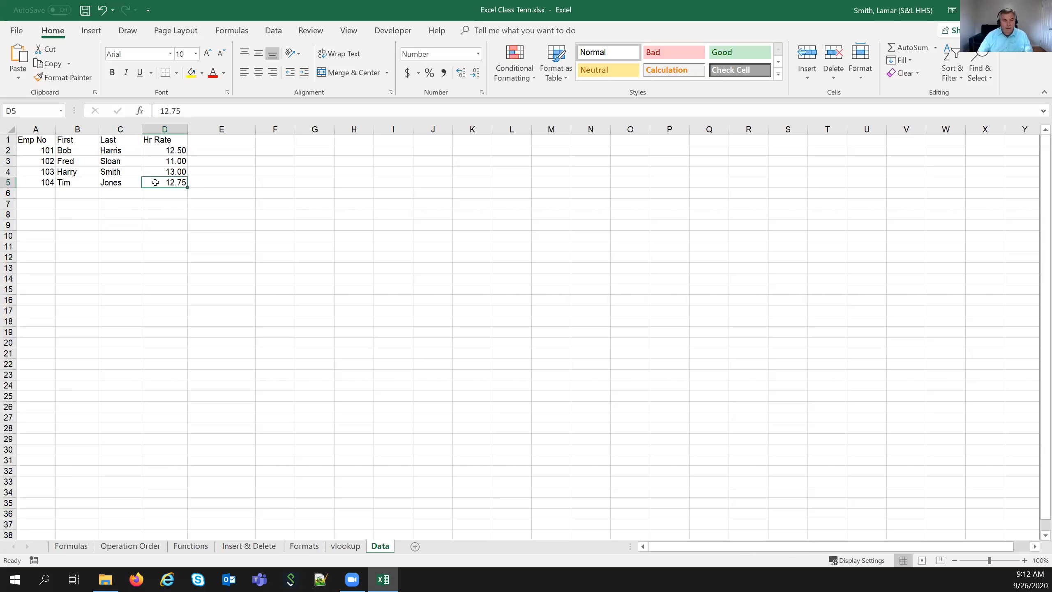
{"action": "left_click_drag", "start_coordinate": [41, 143], "coordinate": [150, 180]}
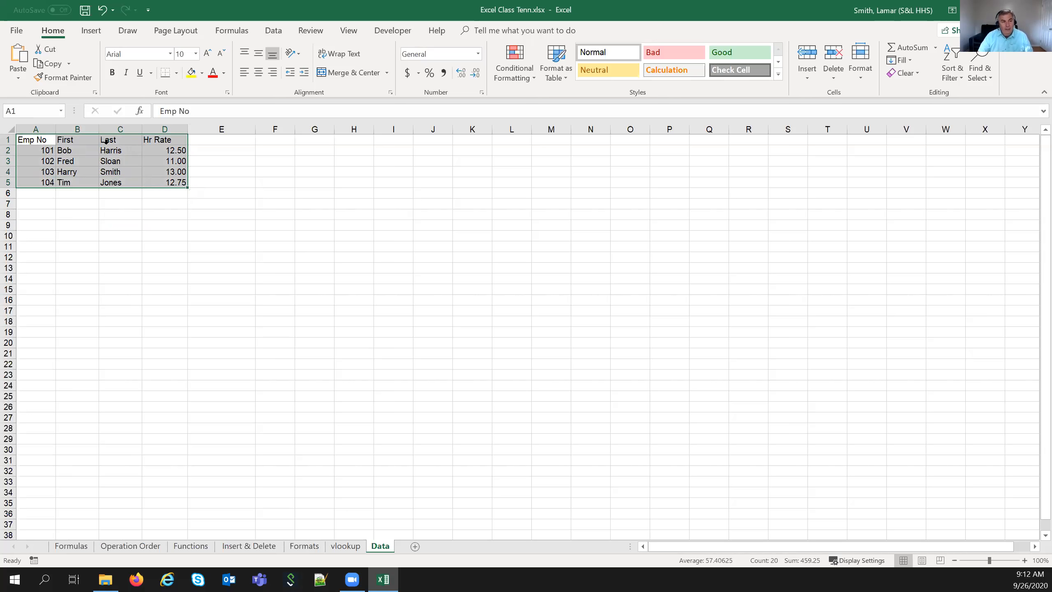
- Name the selected table range A1:D5 'Emp' in the Name Box
{"action": "left_click", "coordinate": [49, 141]}
{"action": "left_click_drag", "start_coordinate": [48, 140], "coordinate": [166, 183]}
{"action": "left_click", "coordinate": [24, 112]}
{"action": "type", "text": "EM"}
{"action": "type", "text": "mp"}
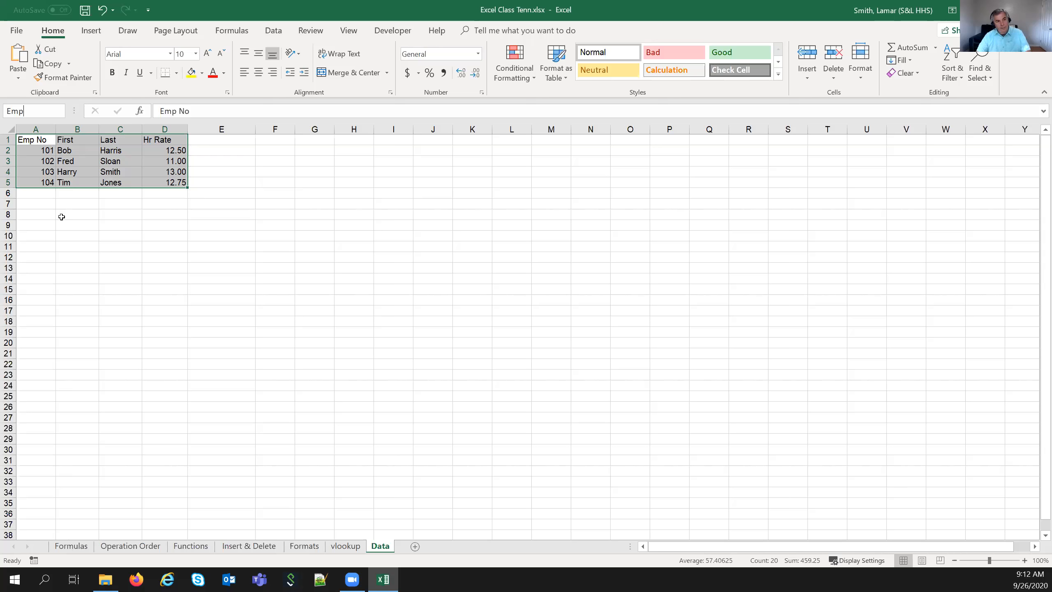
{"action": "left_click", "coordinate": [83, 224]}
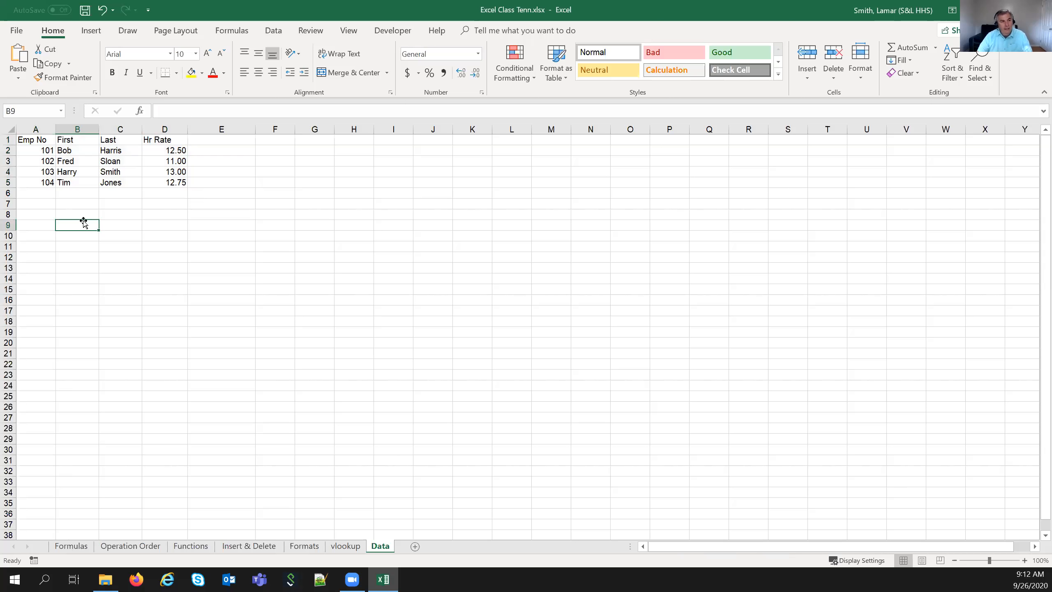
- Pick Emp from the Name Box list to confirm it selects the table
{"action": "left_click", "coordinate": [62, 111]}
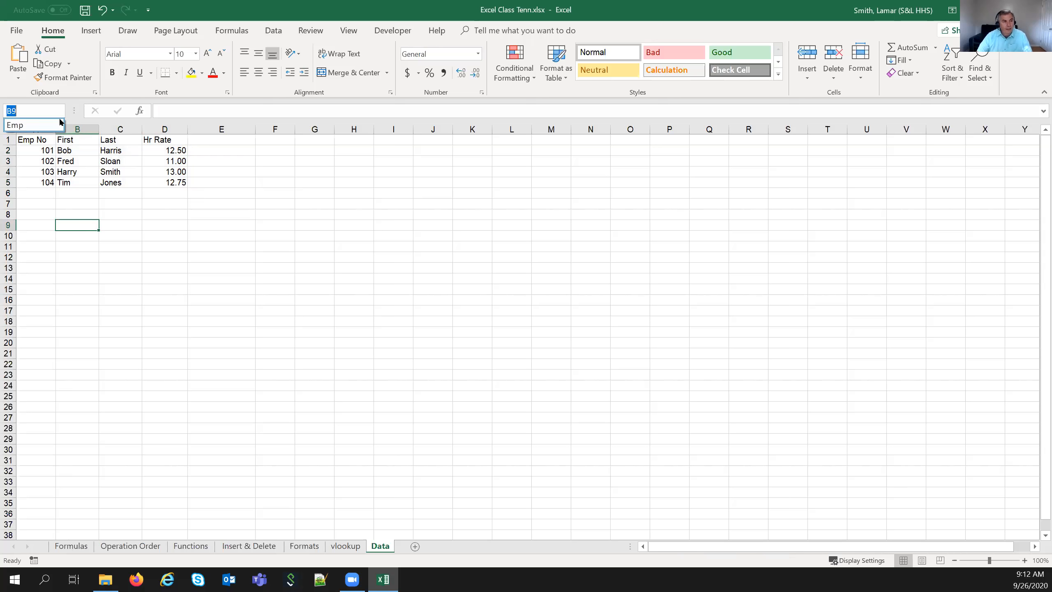
{"action": "left_click", "coordinate": [32, 125]}
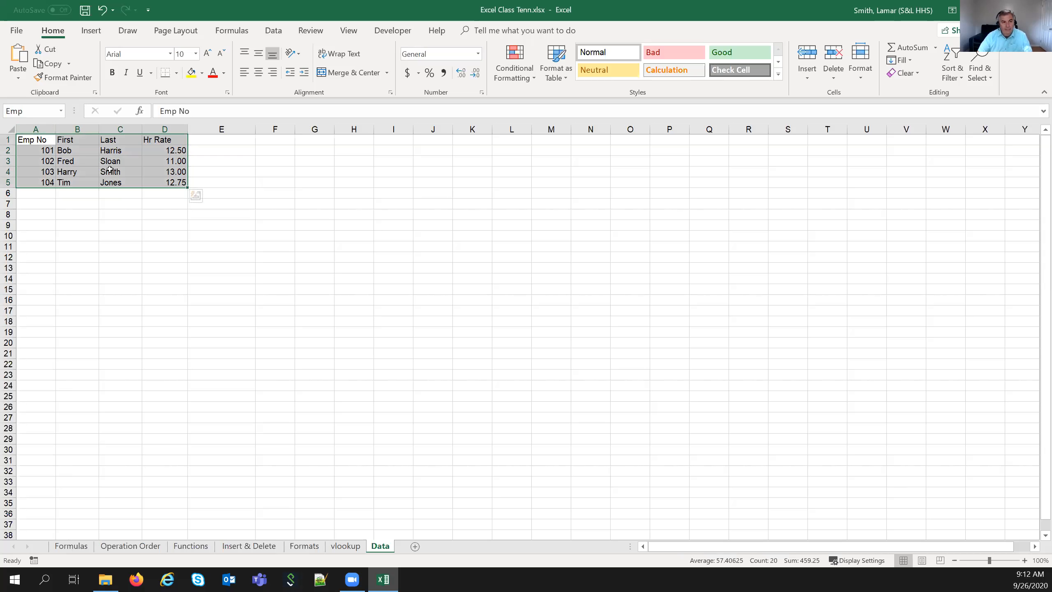
{"action": "left_click", "coordinate": [95, 205]}
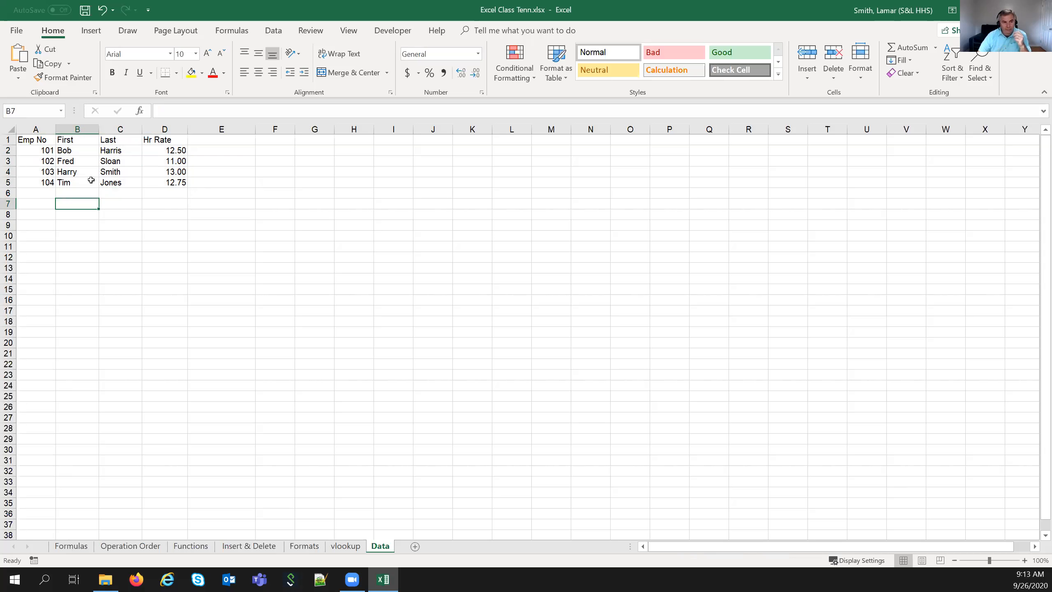
- Review the first name, last name and Hr Rate columns, noting employee 102's 11.00 rate
{"action": "left_click", "coordinate": [83, 129]}
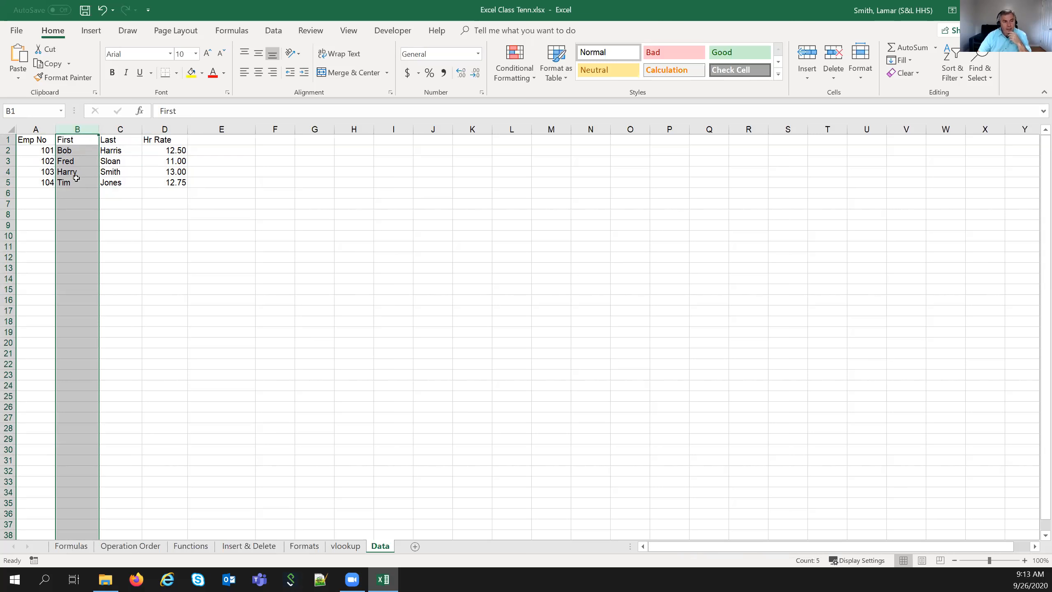
{"action": "left_click", "coordinate": [115, 129]}
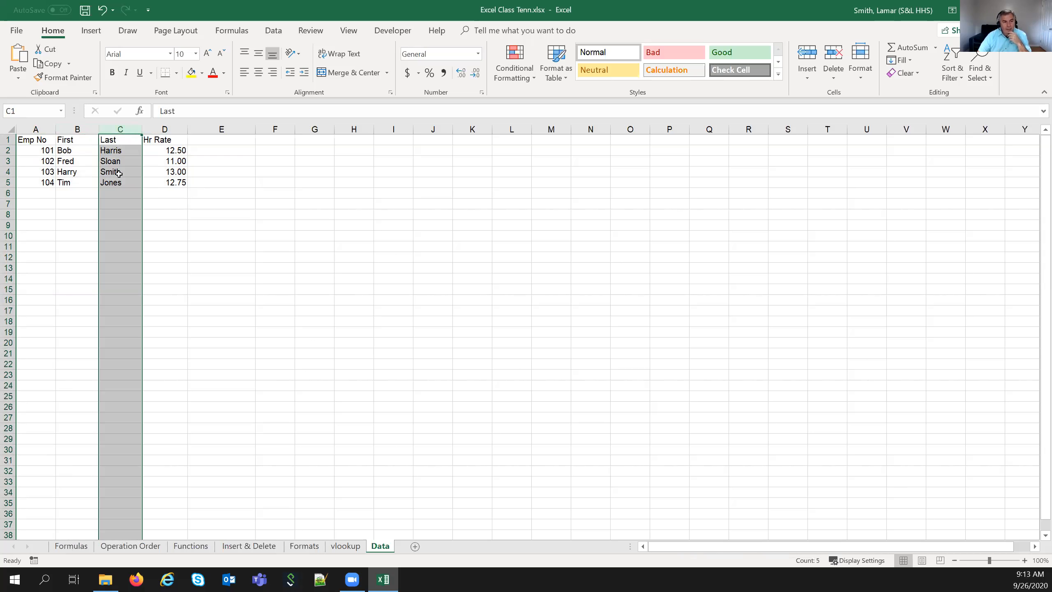
{"action": "left_click", "coordinate": [165, 129]}
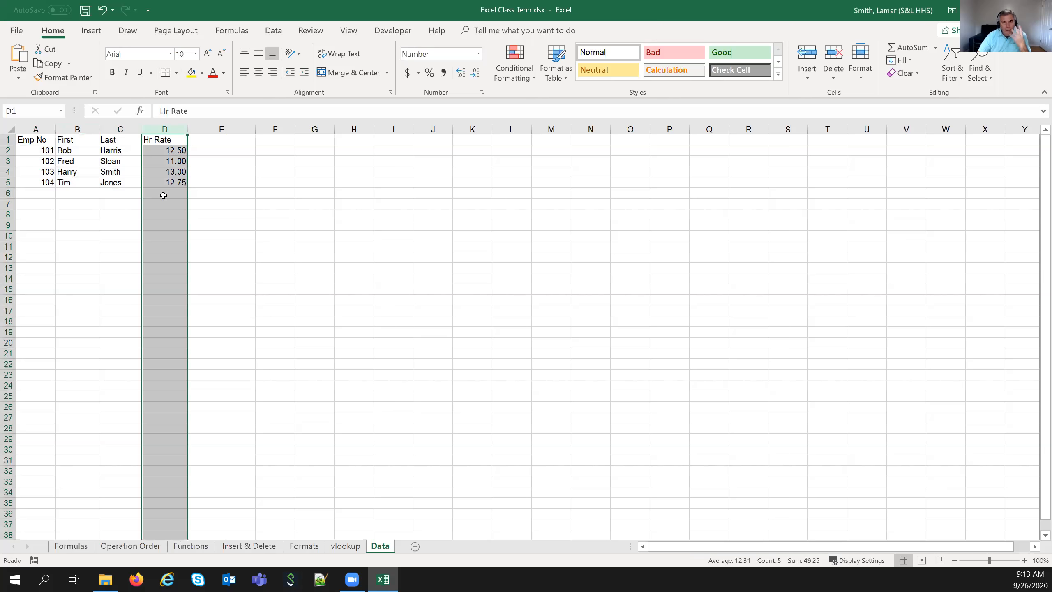
{"action": "left_click", "coordinate": [27, 163]}
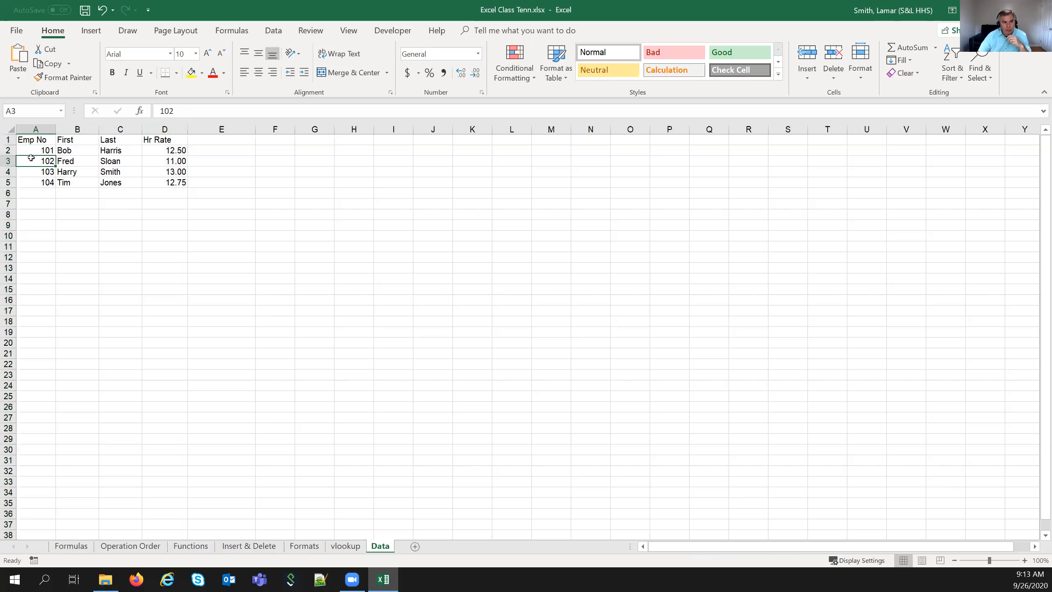
{"action": "left_click", "coordinate": [155, 160]}
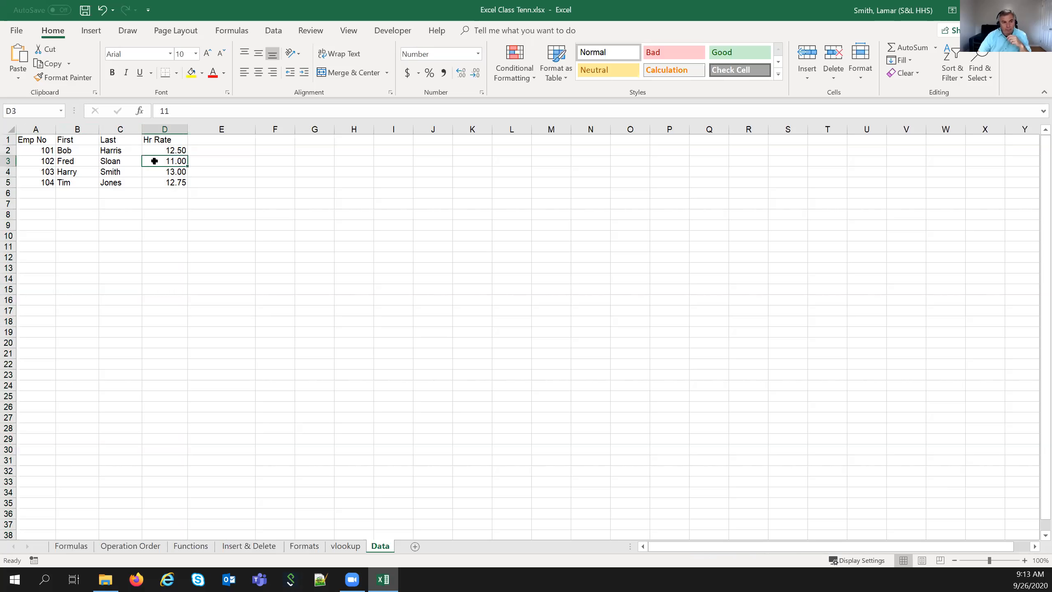
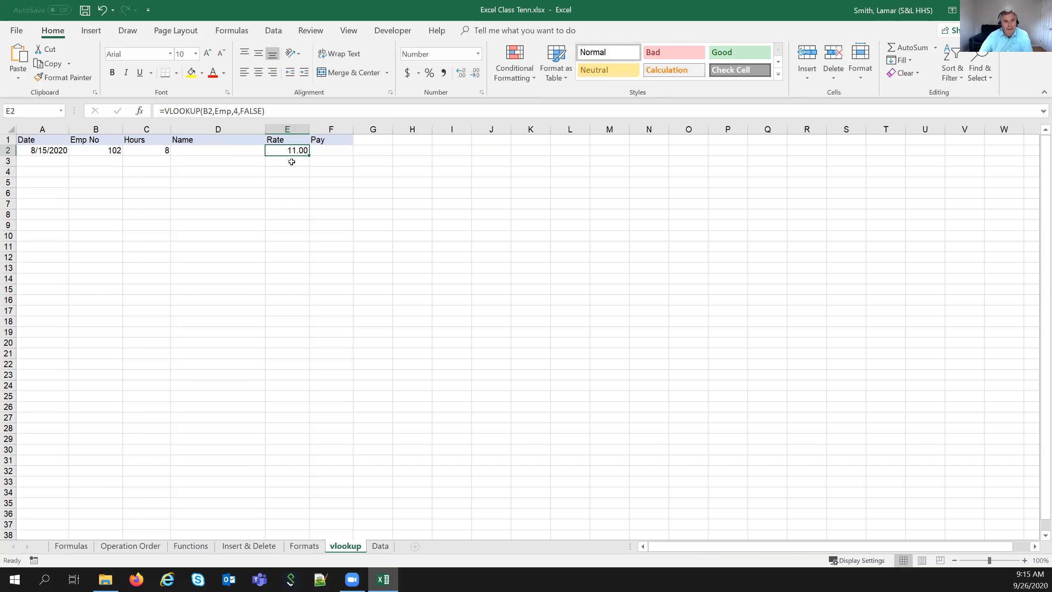
{"action": "left_click", "coordinate": [116, 150]}
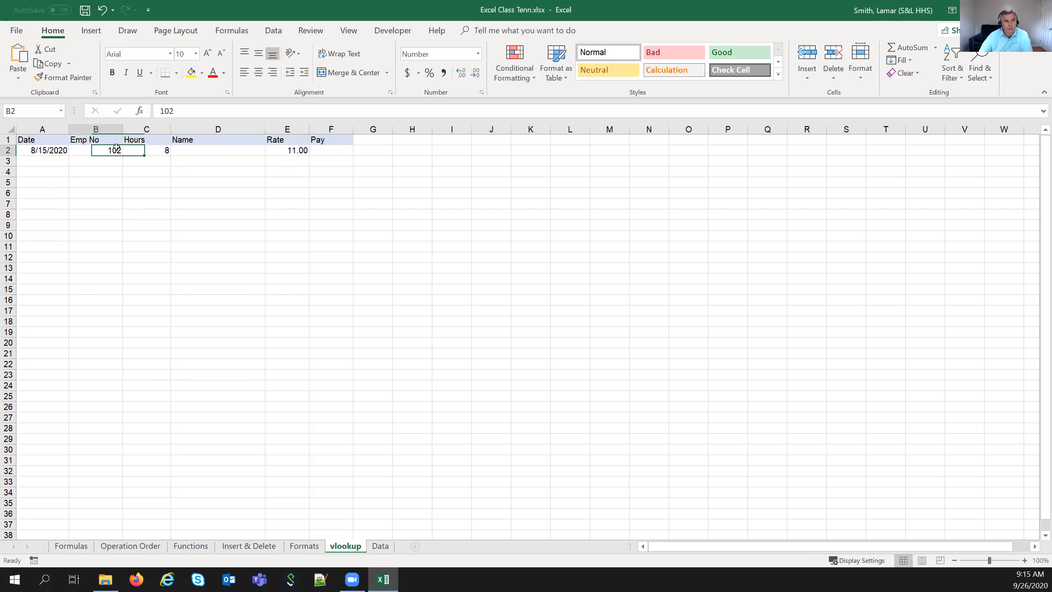
{"action": "type", "text": "101"}
{"action": "key", "text": "Return"}
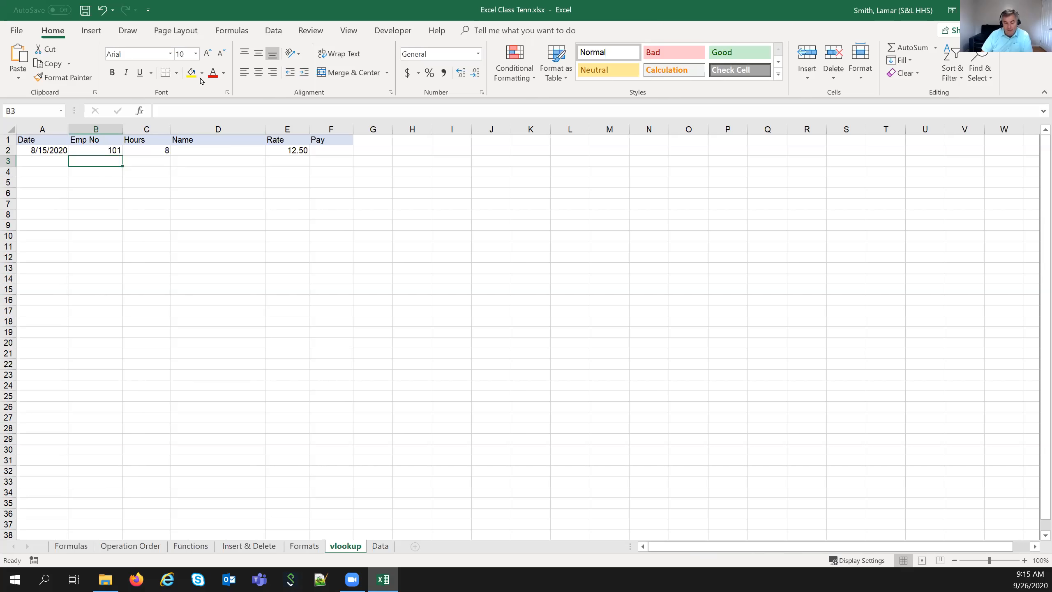
{"action": "key", "text": "Up"}
{"action": "type", "text": "102"}
{"action": "key", "text": "Return"}
{"action": "left_click", "coordinate": [285, 150]}
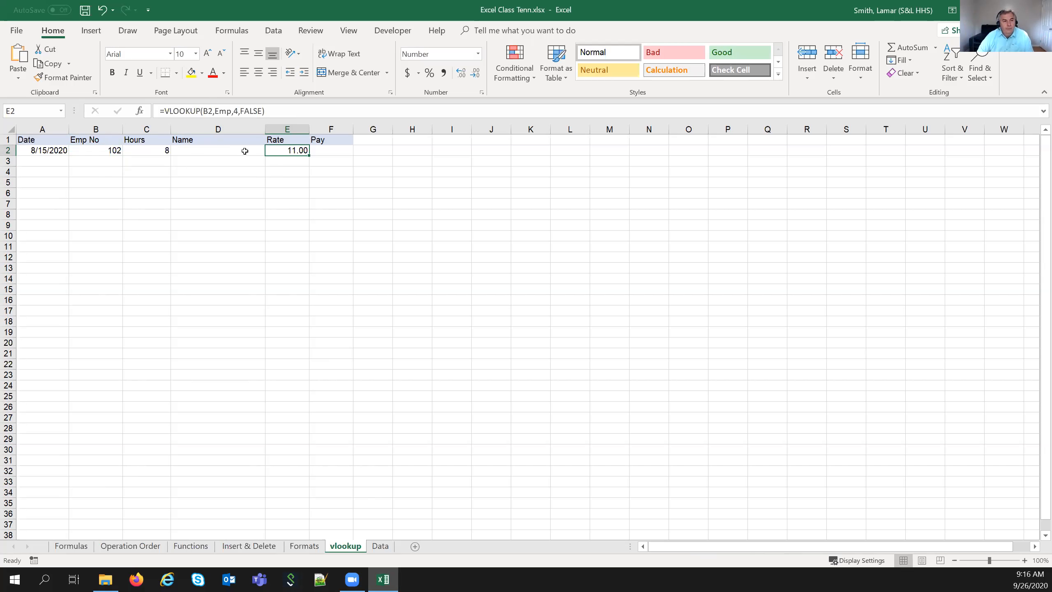
{"action": "left_click", "coordinate": [245, 151]}
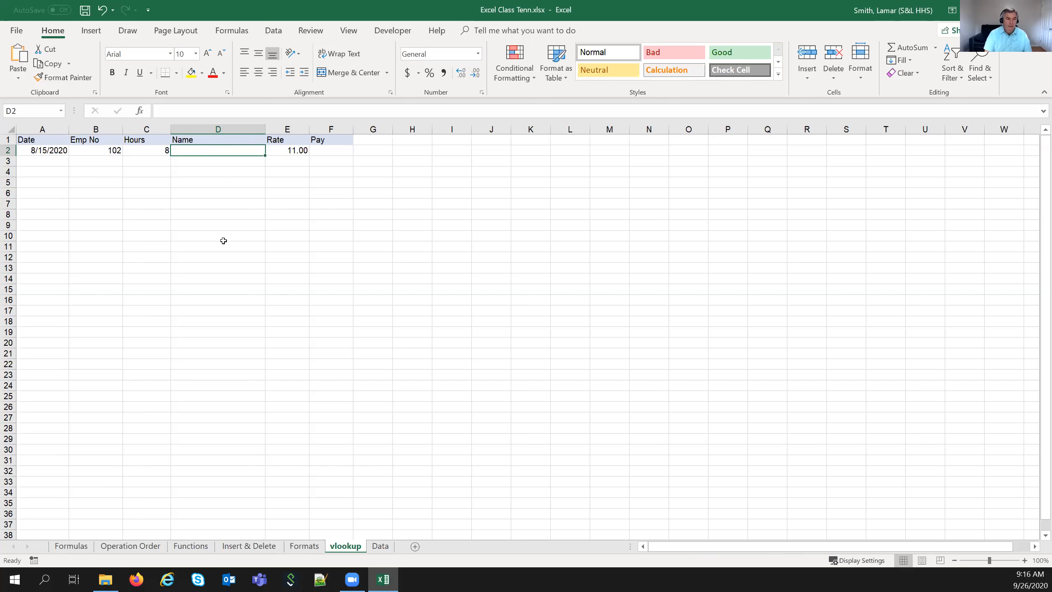
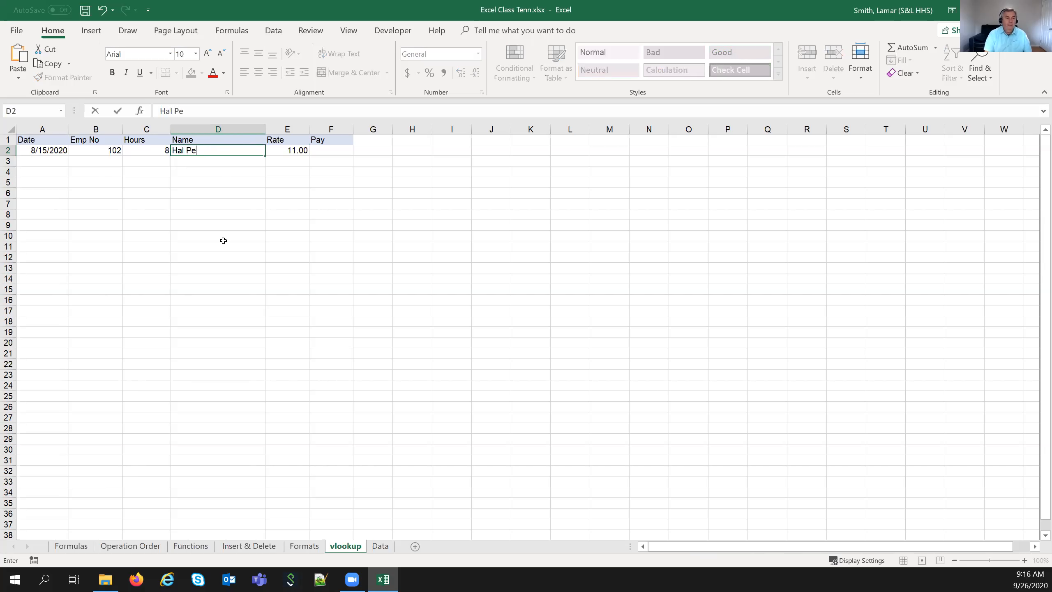
{"action": "key", "text": "Return"}
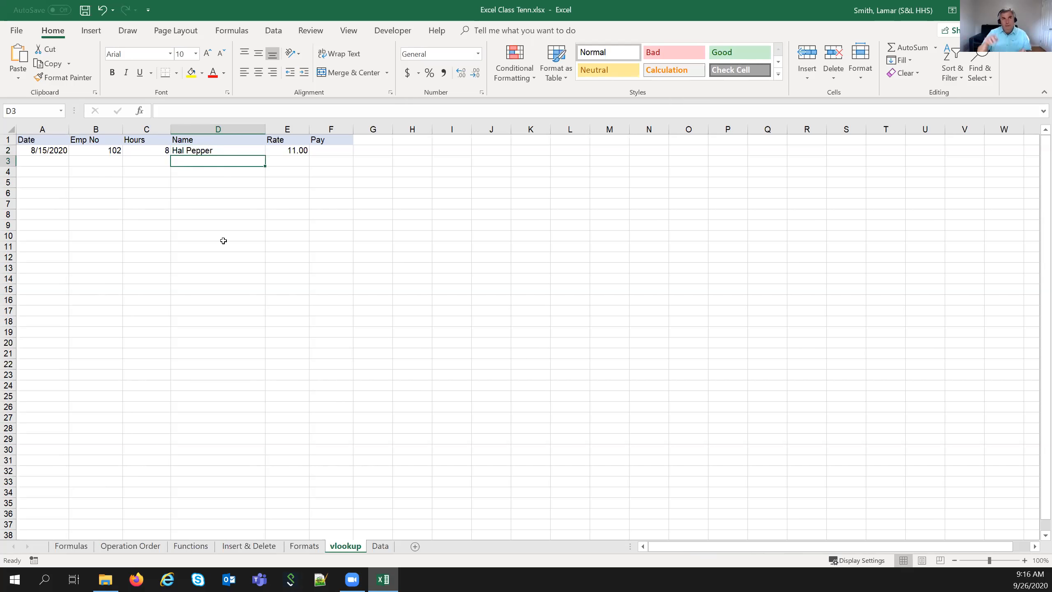
{"action": "key", "text": "Up"}
{"action": "key", "text": "Delete"}
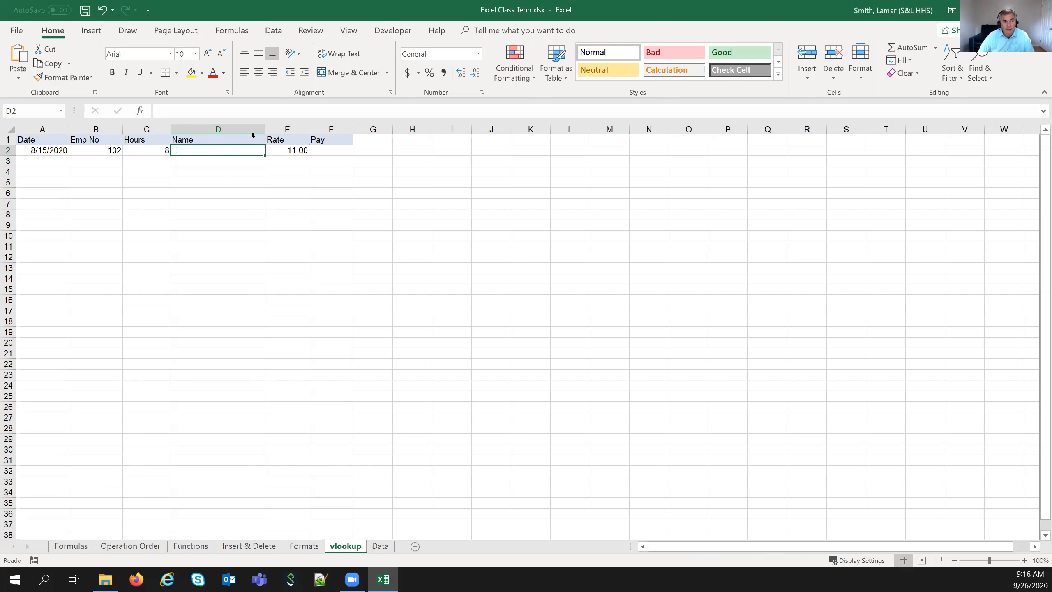
- Enter =VLOOKUP(B2,Emp,2,FALSE) in D2 to return employee 102's first name
{"action": "left_click", "coordinate": [248, 107]}
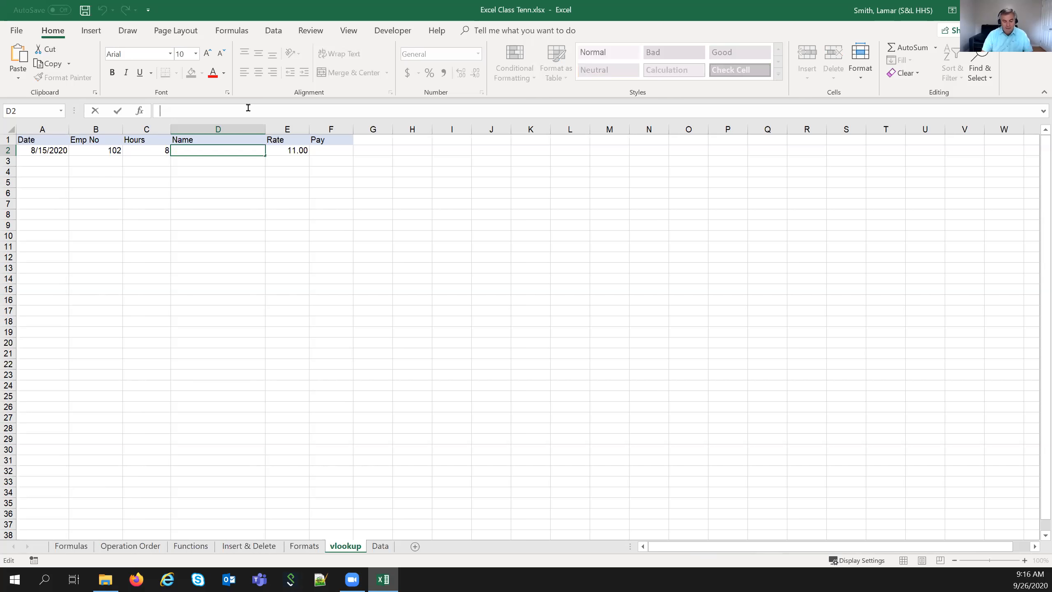
{"action": "type", "text": "=c"}
{"action": "key", "text": "BackSpace"}
{"action": "type", "text": "vlookup("}
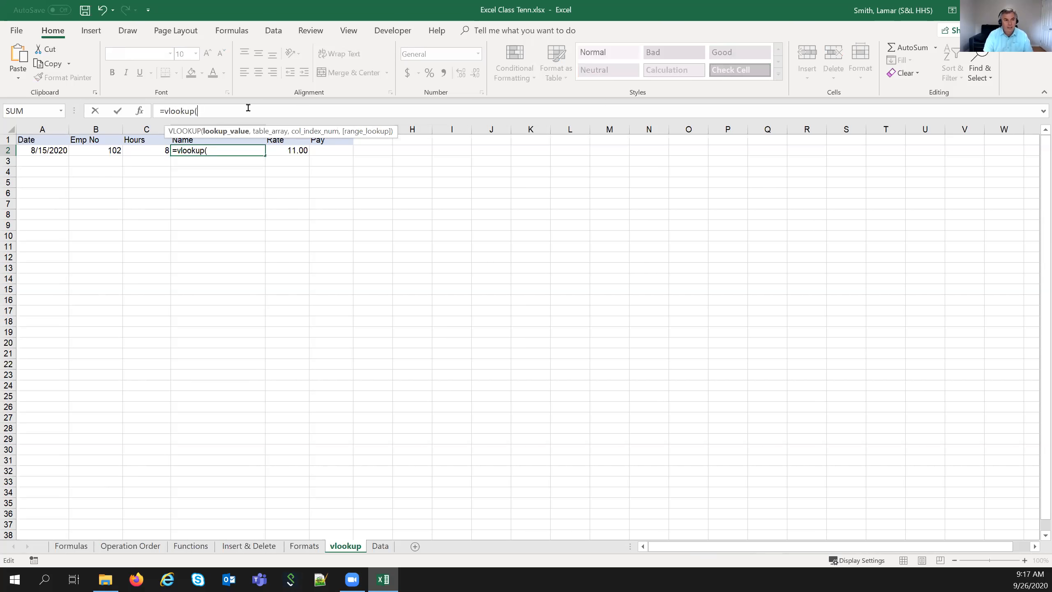
{"action": "left_click", "coordinate": [108, 149]}
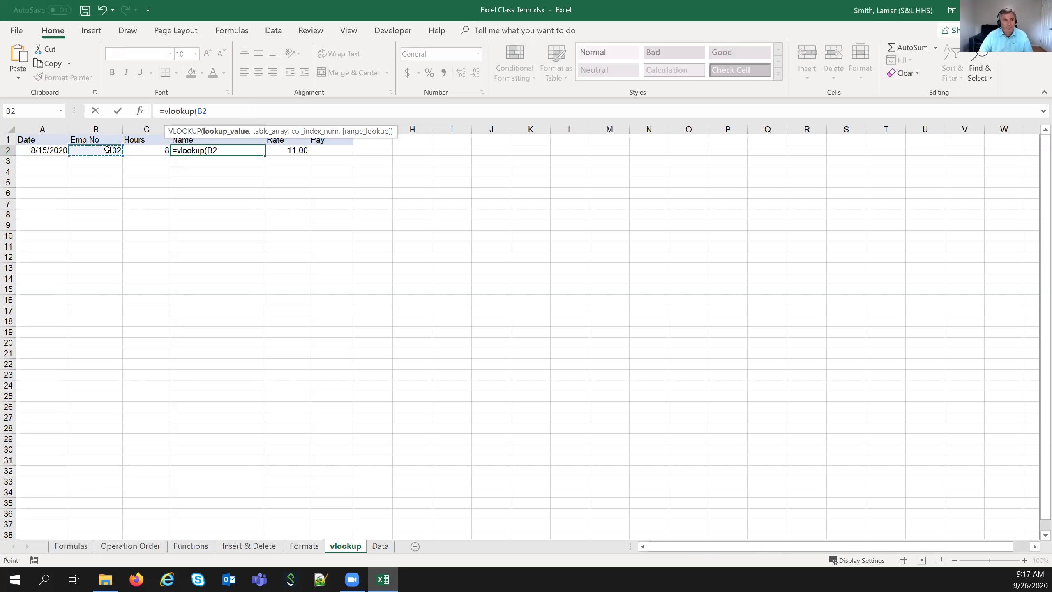
{"action": "left_click", "coordinate": [203, 111]}
{"action": "type", "text": ",em"}
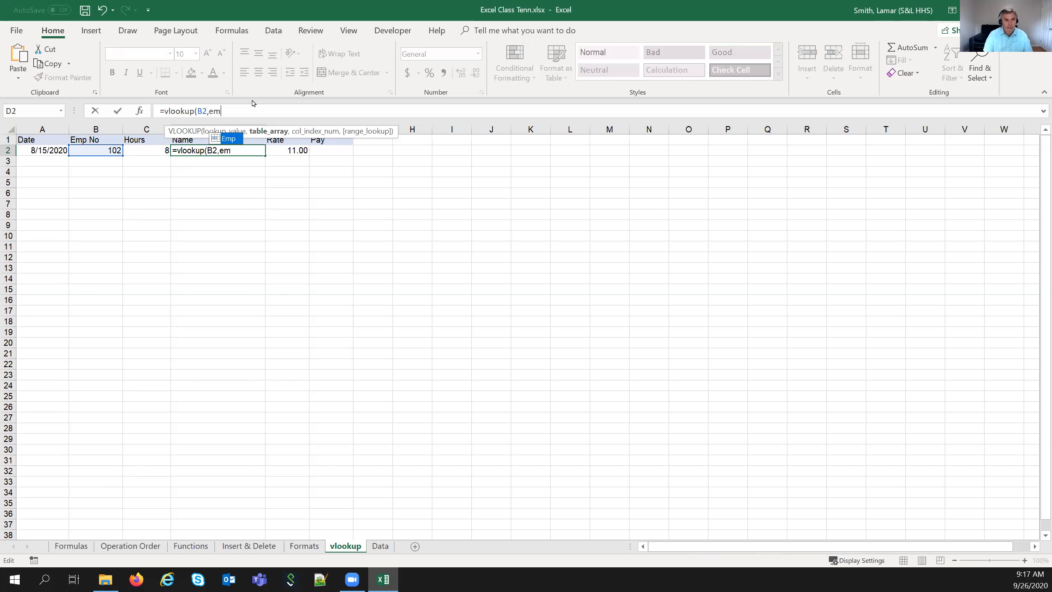
{"action": "type", "text": "p,"}
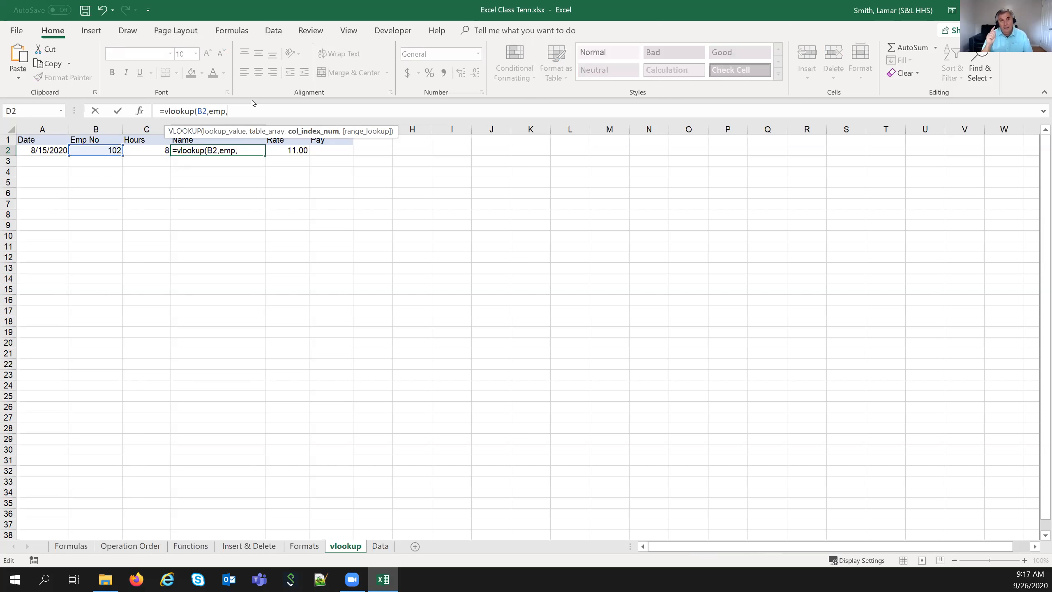
{"action": "type", "text": "2"}
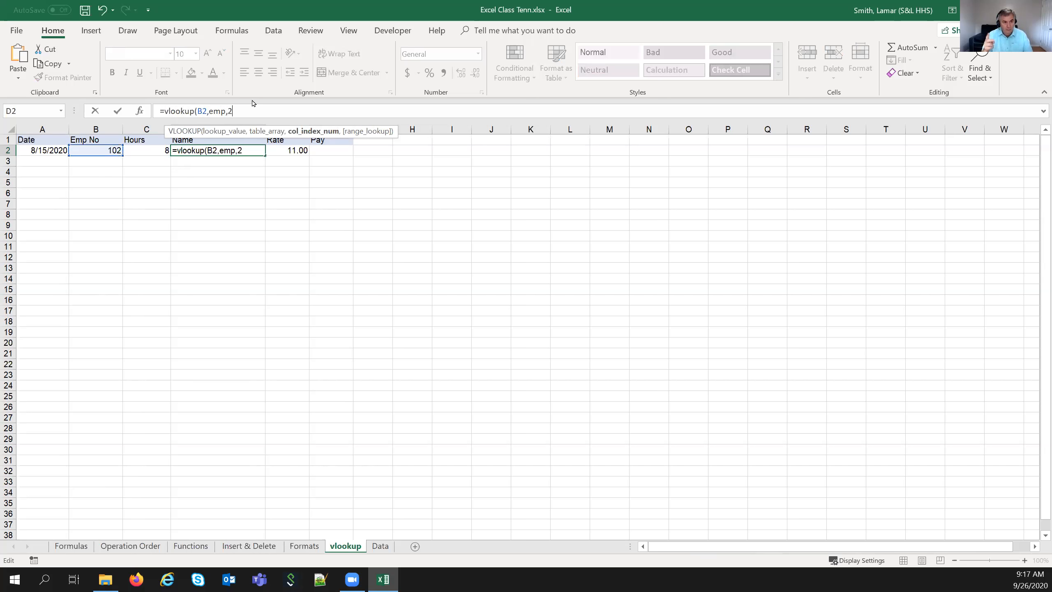
{"action": "type", "text": ",fals"}
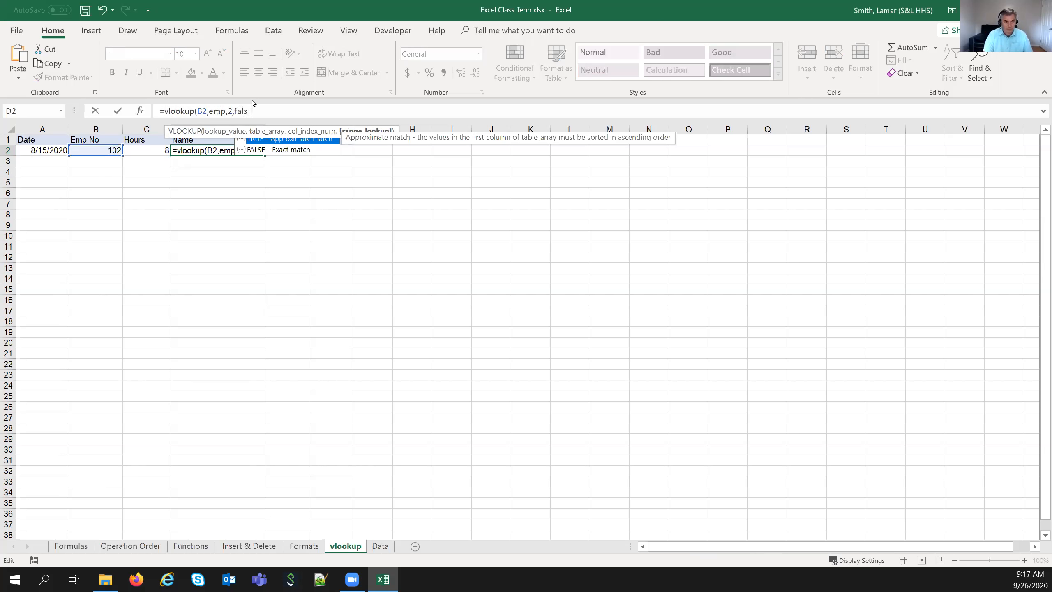
{"action": "type", "text": "e)"}
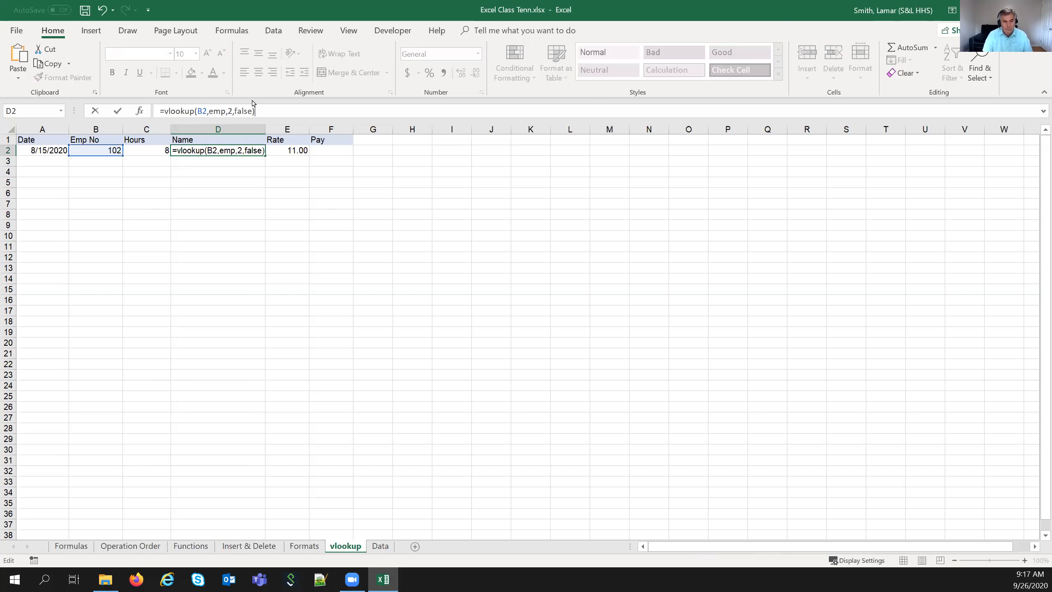
{"action": "key", "text": "Return"}
{"action": "key", "text": "Up"}
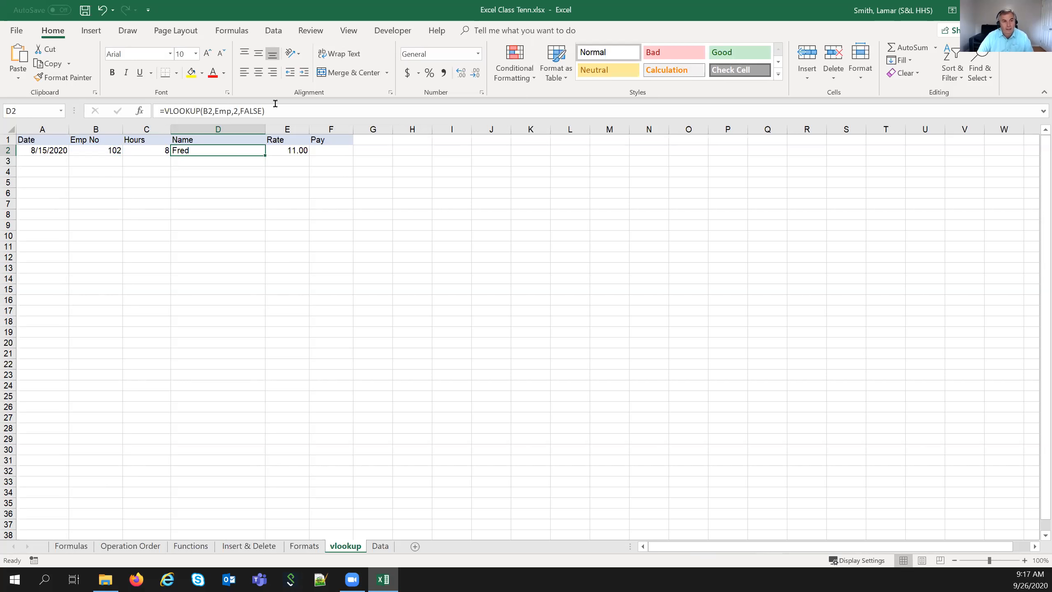
{"action": "left_click", "coordinate": [278, 108]}
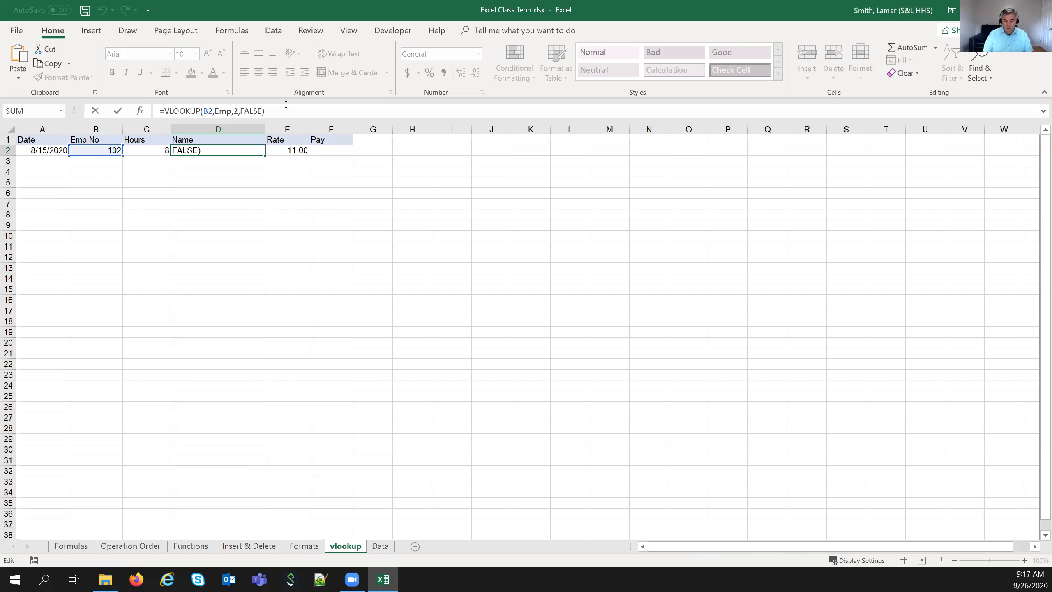
- Append &" "&VLOOKUP(B2,Emp,3,FALSE) to D2 so it shows employee 102's full name
{"action": "type", "text": "+"}
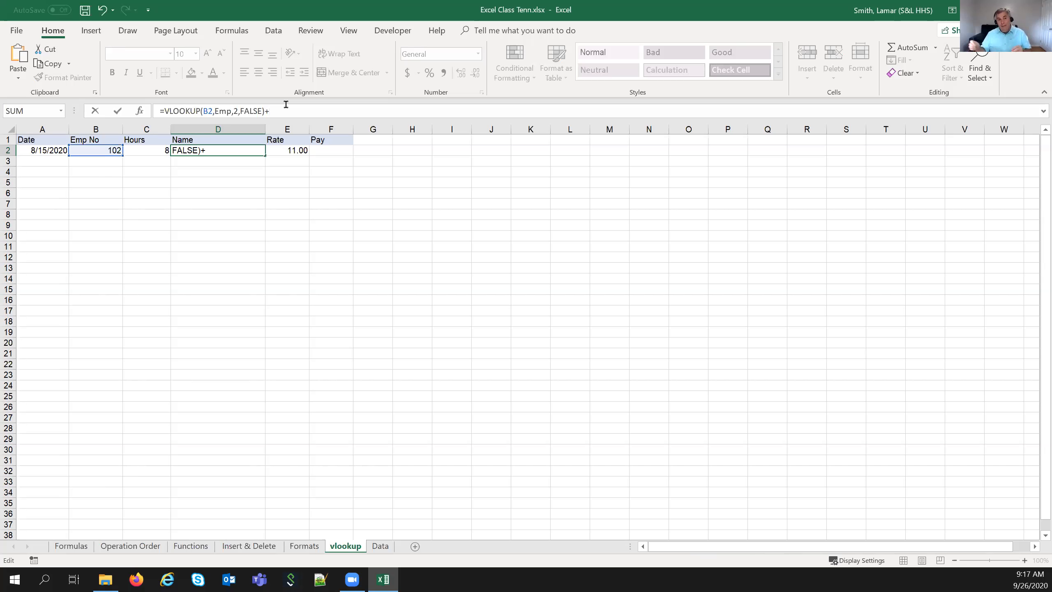
{"action": "type", "text": "&"}
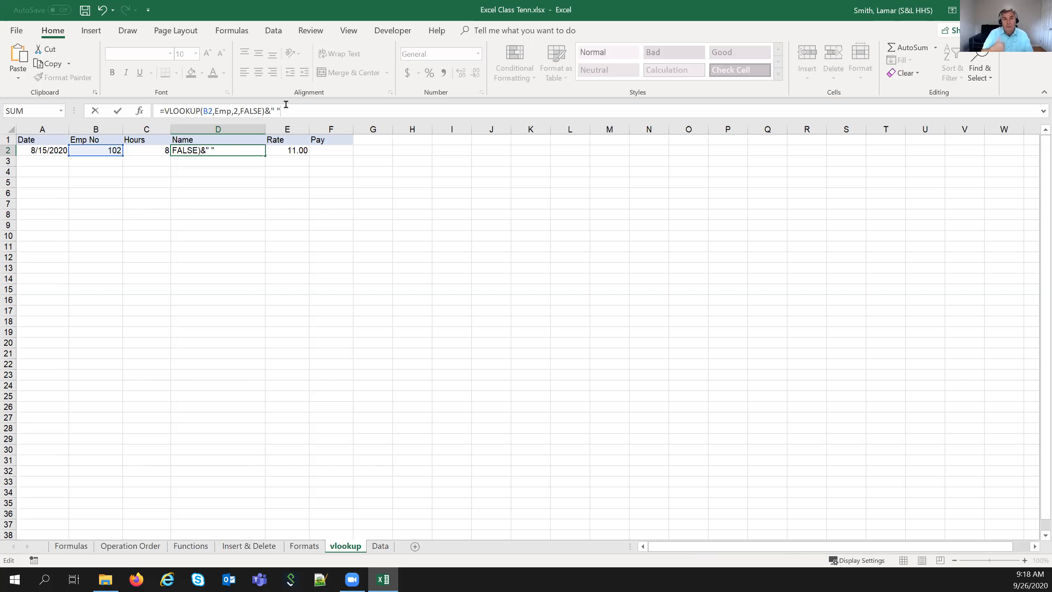
{"action": "type", "text": "&"}
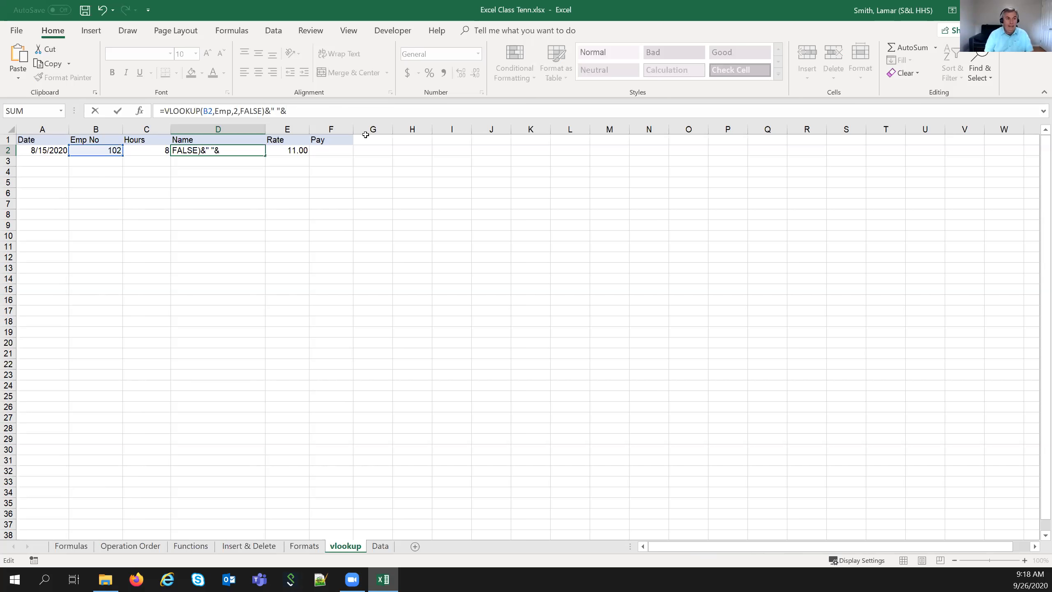
{"action": "type", "text": "vloo"}
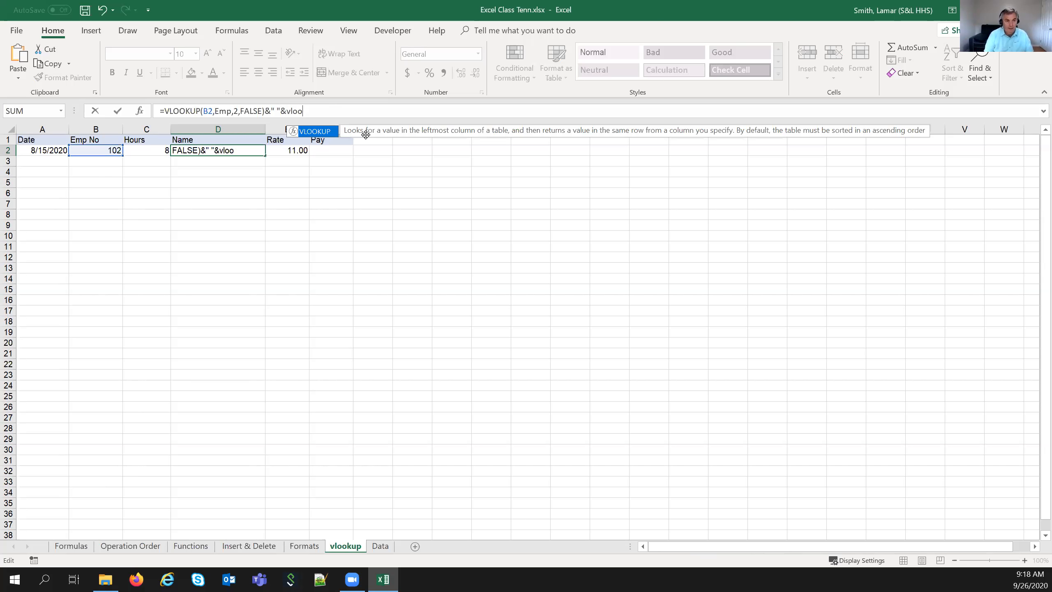
{"action": "type", "text": "kup("}
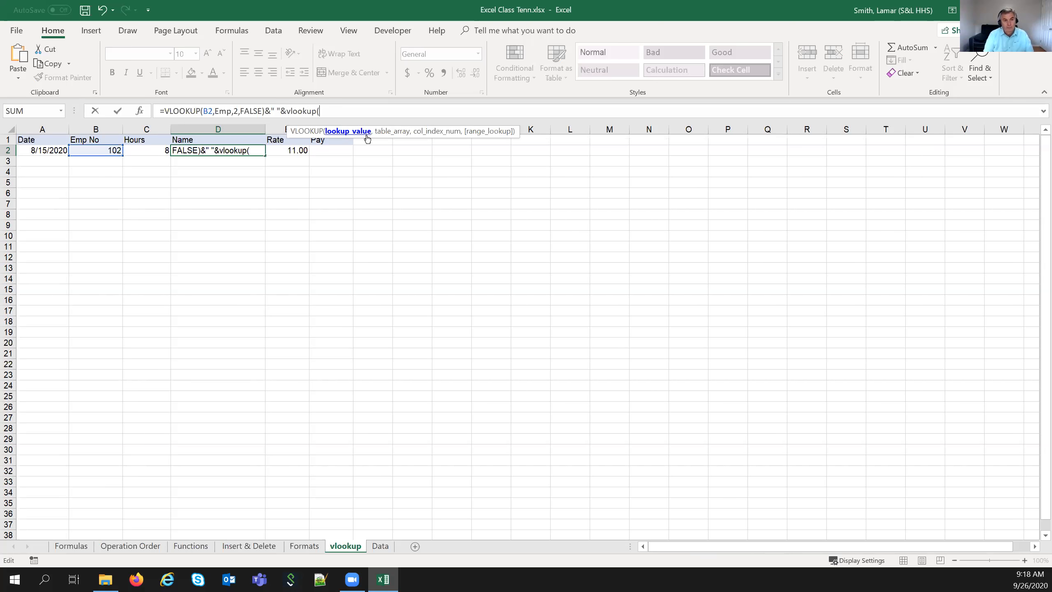
{"action": "left_click", "coordinate": [89, 150]}
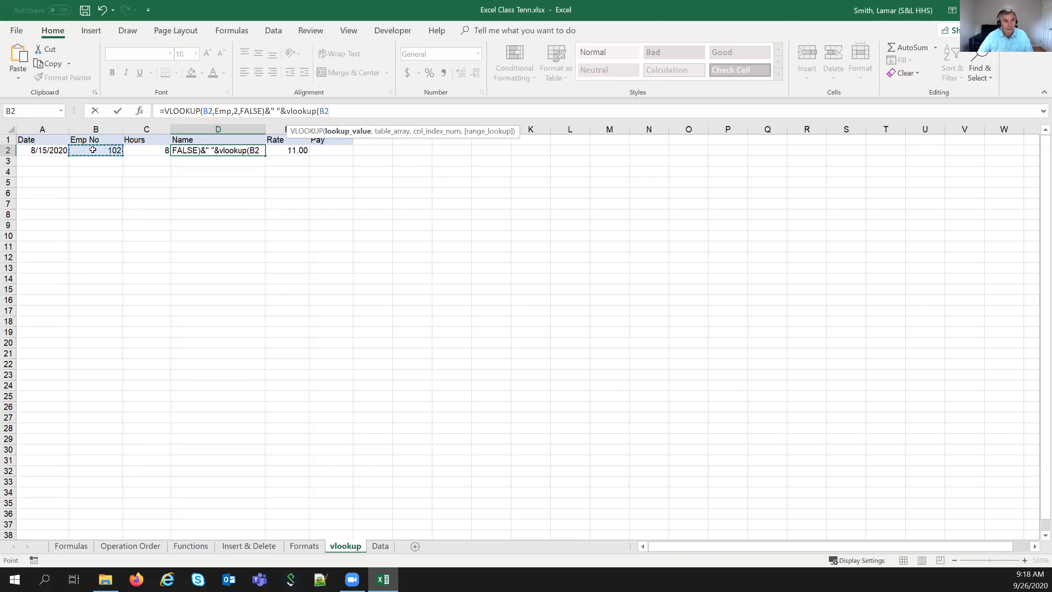
{"action": "type", "text": ",em"}
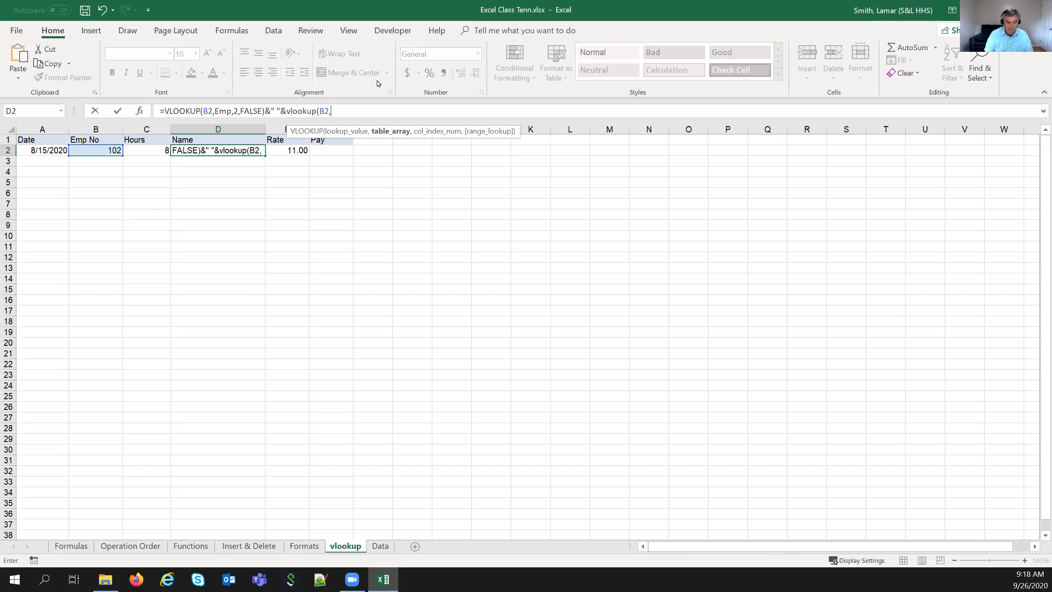
{"action": "type", "text": "p,"}
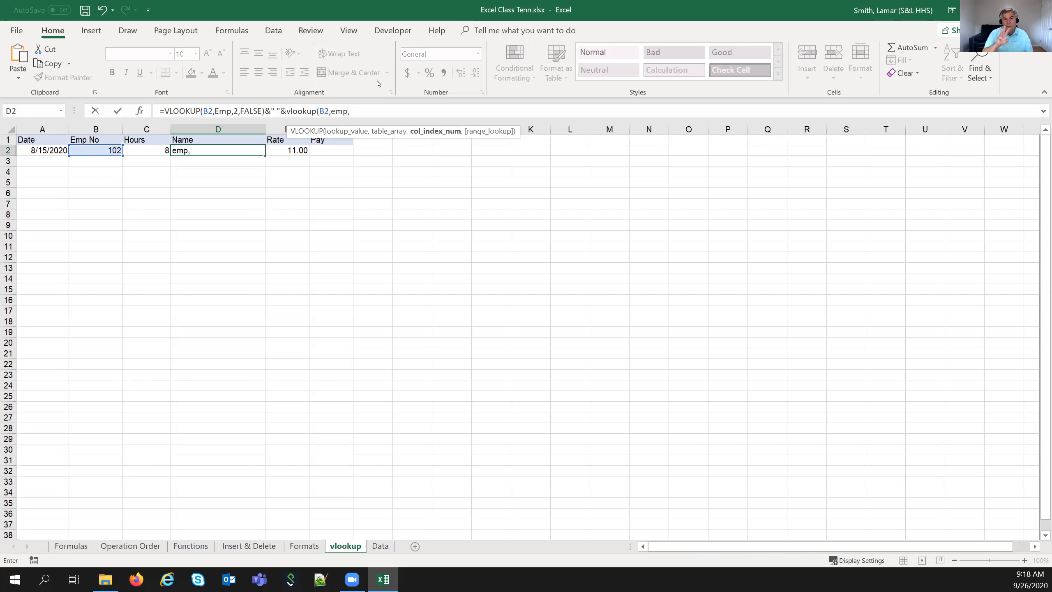
{"action": "type", "text": "3"}
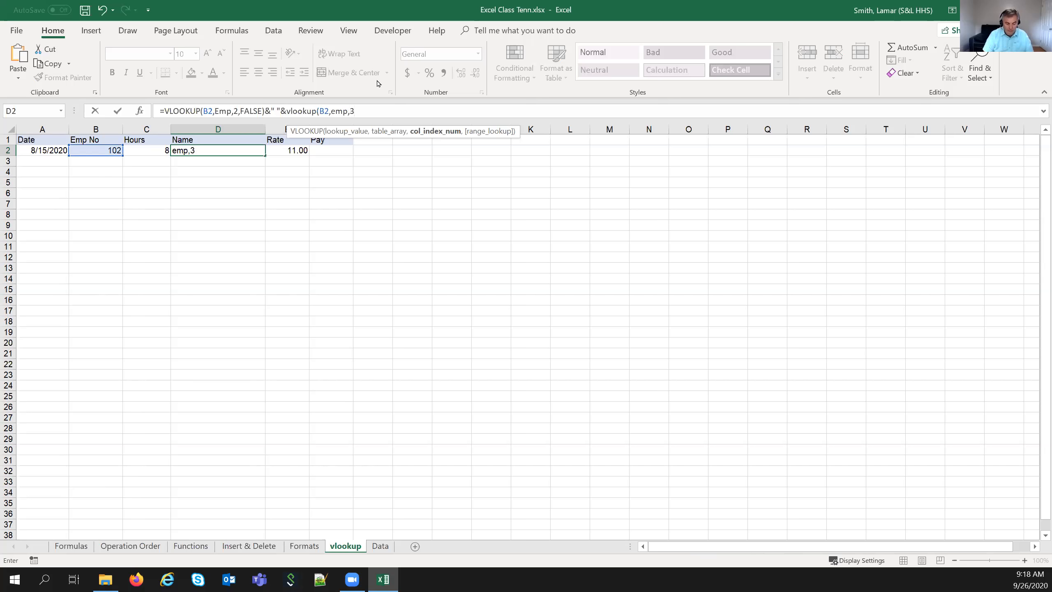
{"action": "type", "text": ",false)"}
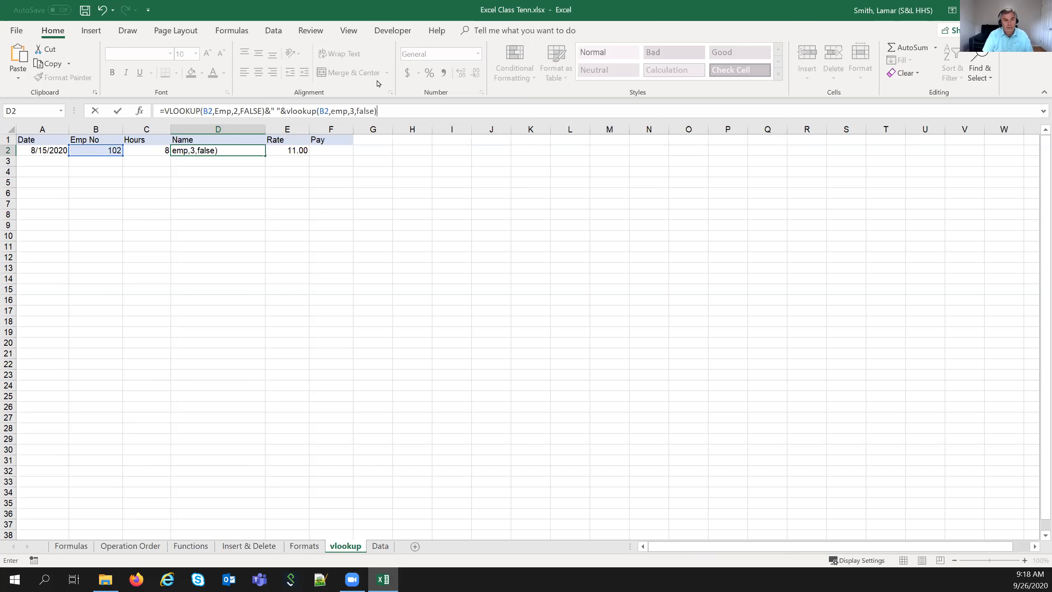
{"action": "key", "text": "Return"}
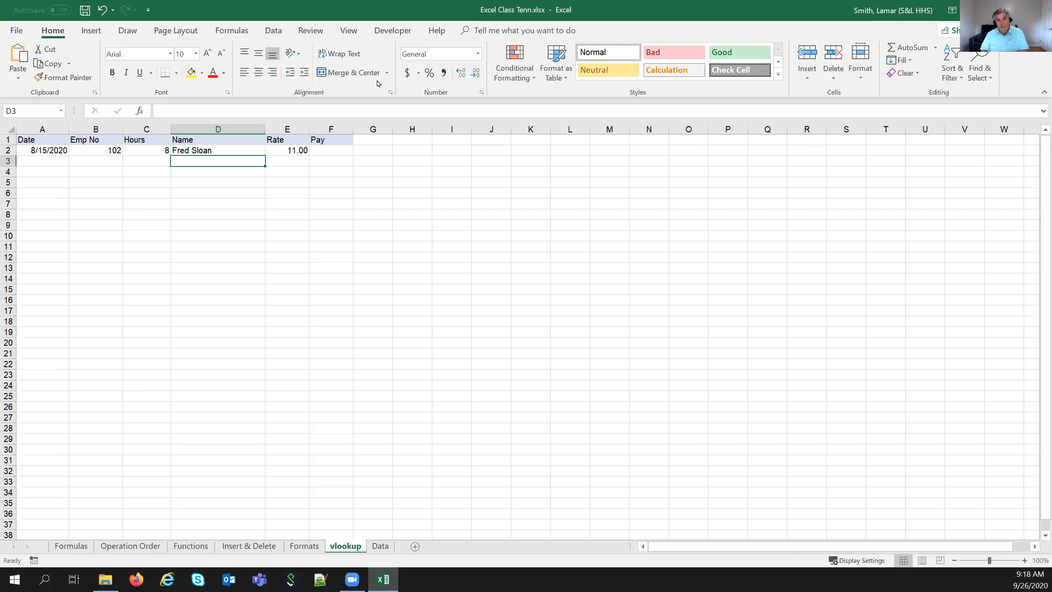
{"action": "key", "text": "Up"}
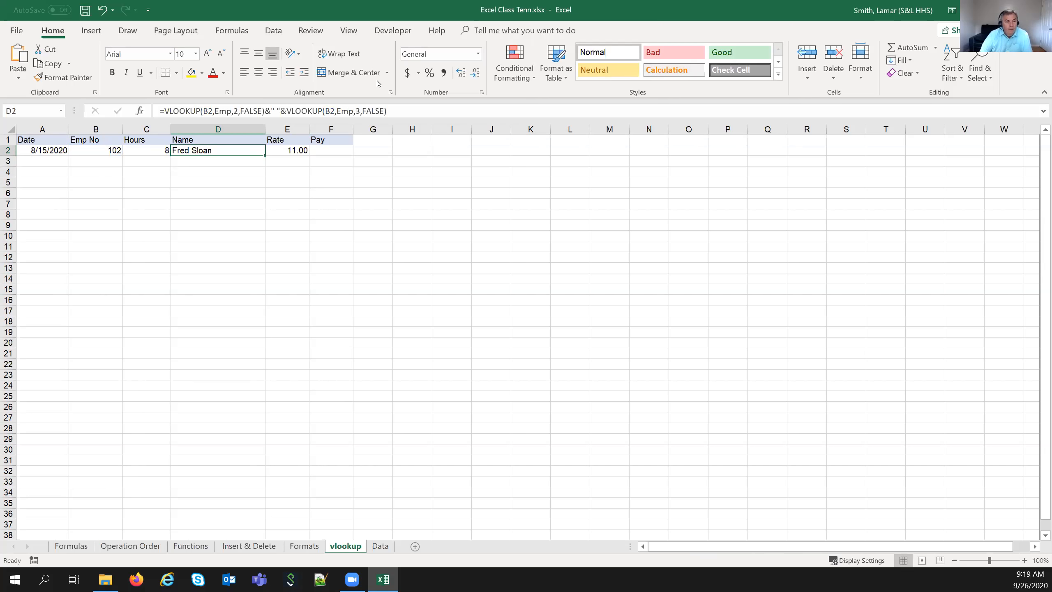
- Enter =C2*E2 in Pay cell F2, giving 88.00 for 8 hours at 11.00
{"action": "key", "text": "Right"}
{"action": "key", "text": "Right"}
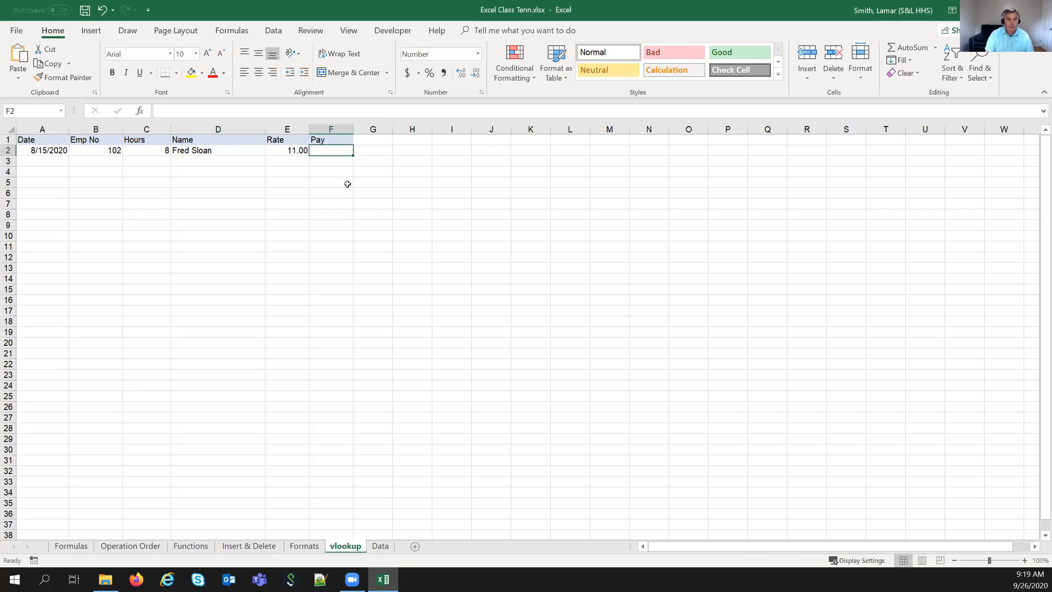
{"action": "type", "text": "="}
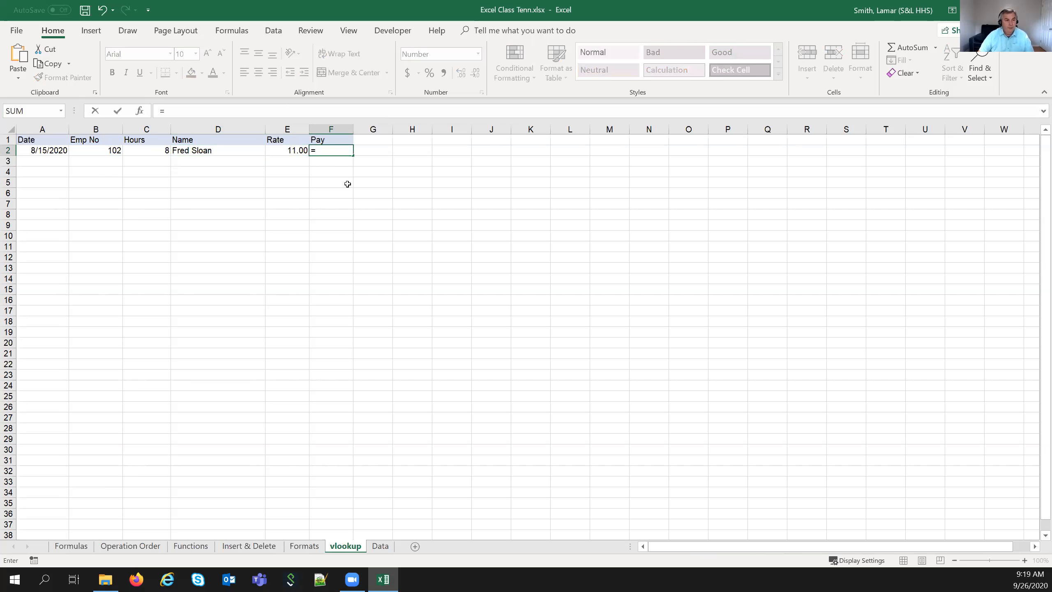
{"action": "left_click", "coordinate": [136, 150]}
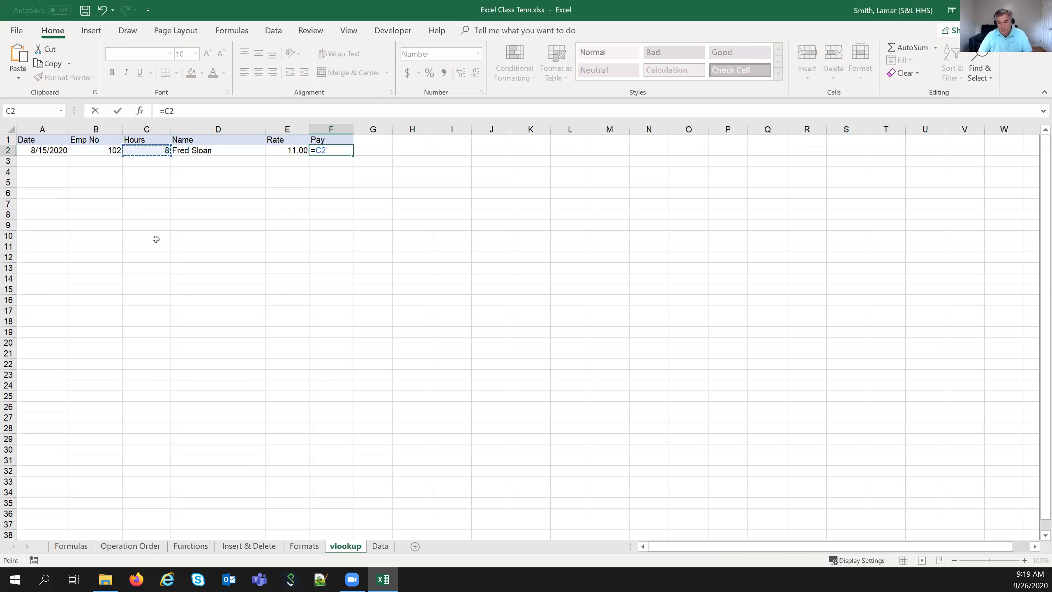
{"action": "type", "text": "*"}
{"action": "left_click", "coordinate": [286, 149]}
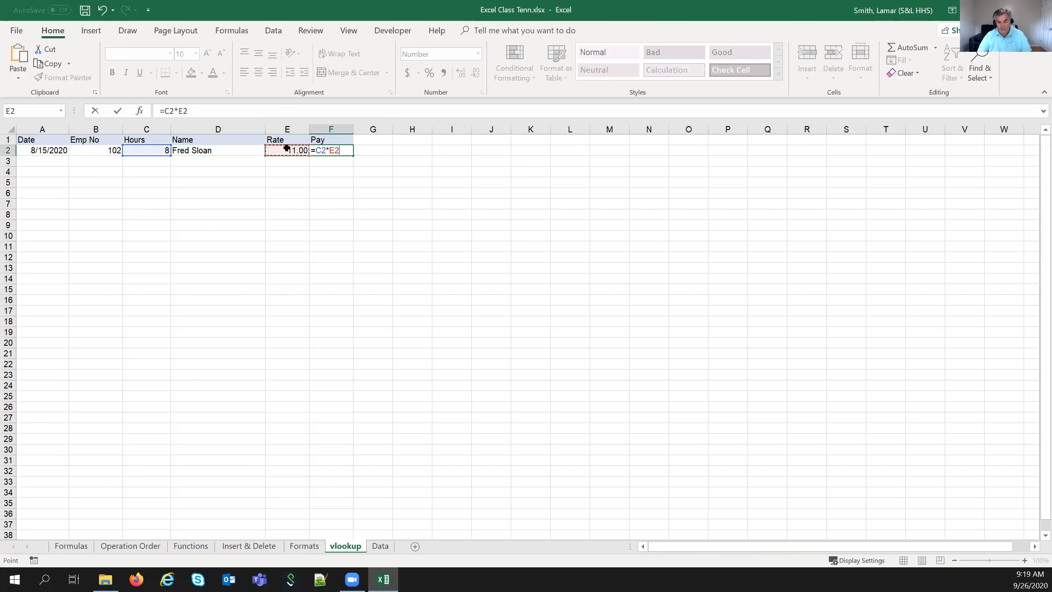
{"action": "key", "text": "Return"}
{"action": "left_click", "coordinate": [318, 150]}
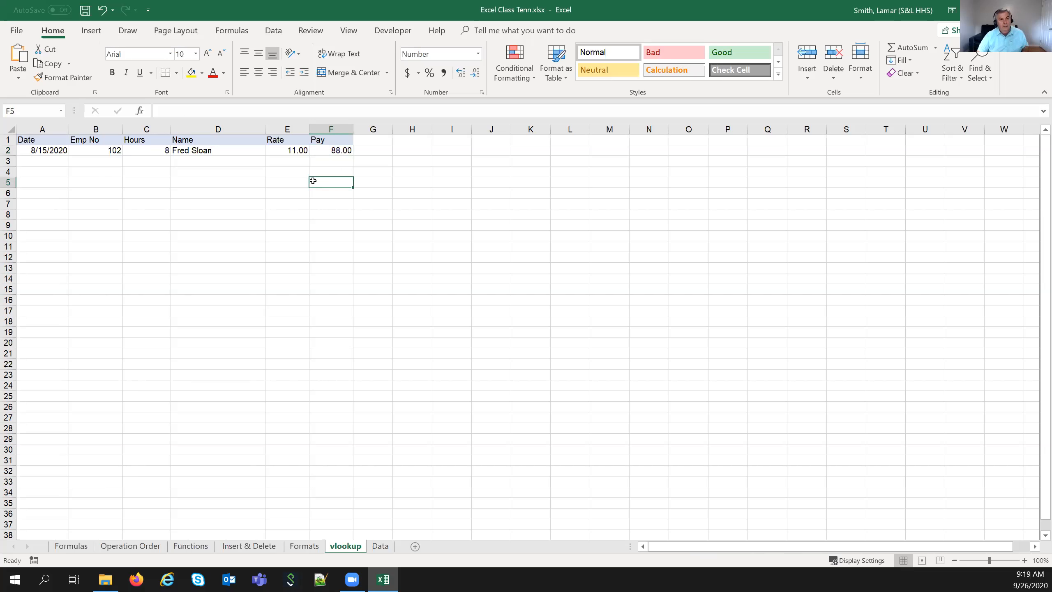
- Fill the D2:F2 Name, Rate and Pay formulas down through row 18
{"action": "left_click_drag", "start_coordinate": [60, 150], "coordinate": [147, 148]}
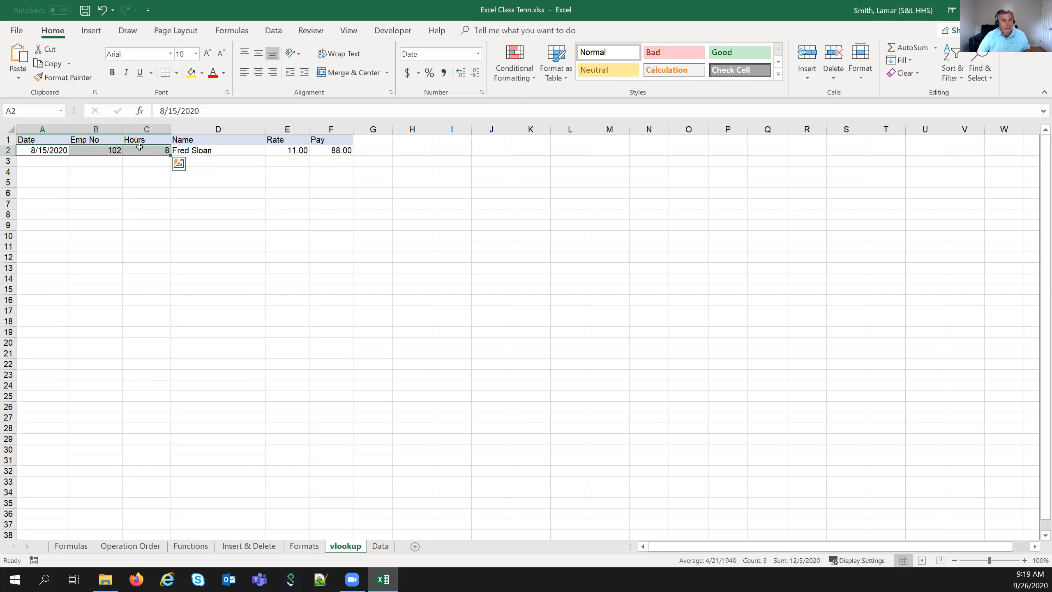
{"action": "left_click", "coordinate": [246, 147]}
{"action": "left_click_drag", "start_coordinate": [279, 146], "coordinate": [342, 150]}
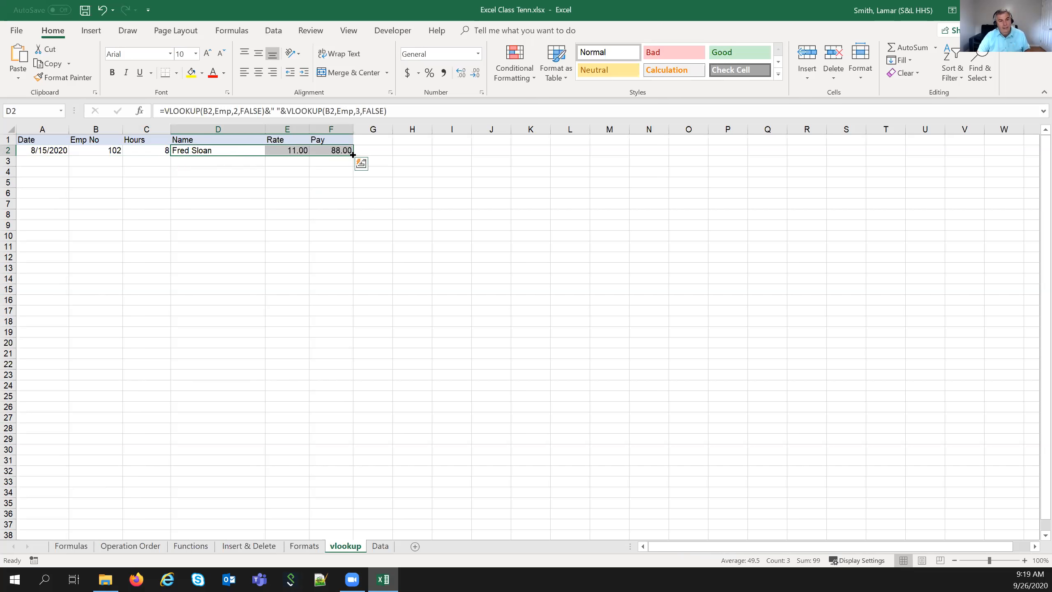
{"action": "left_click_drag", "start_coordinate": [352, 155], "coordinate": [353, 328]}
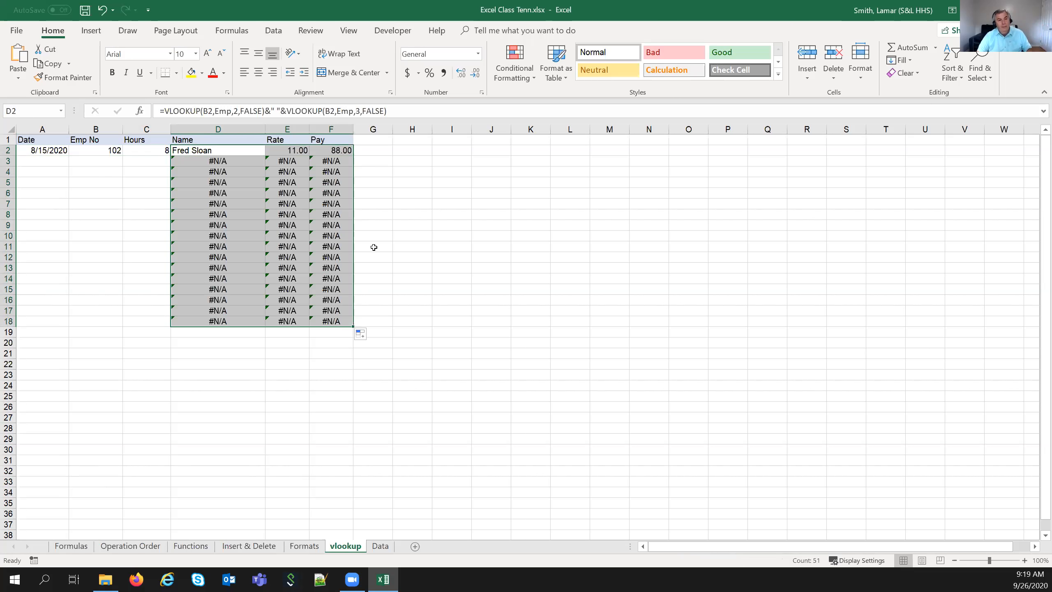
{"action": "left_click", "coordinate": [109, 182]}
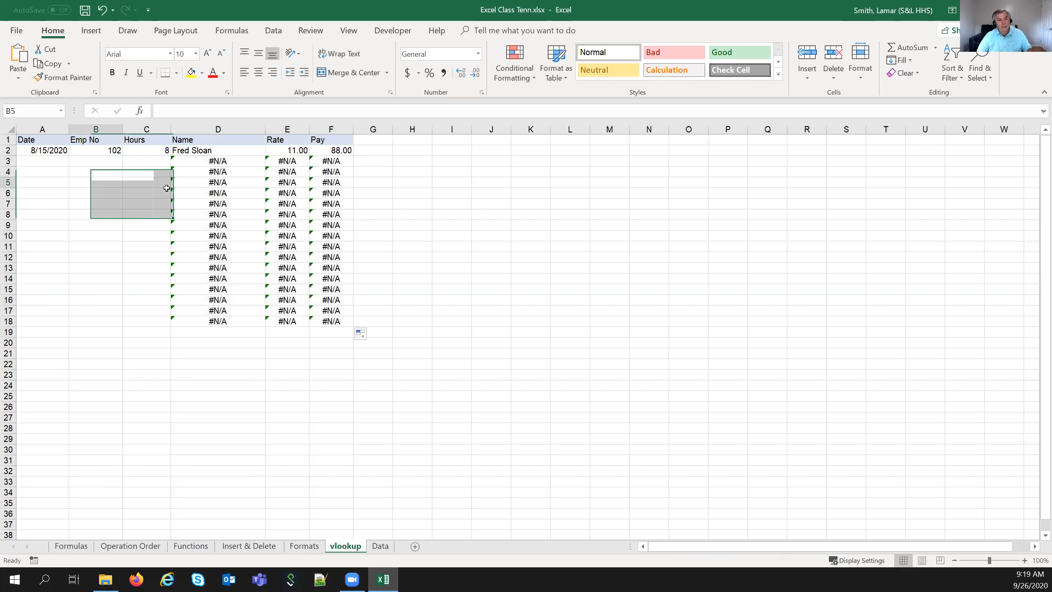
{"action": "left_click", "coordinate": [240, 161]}
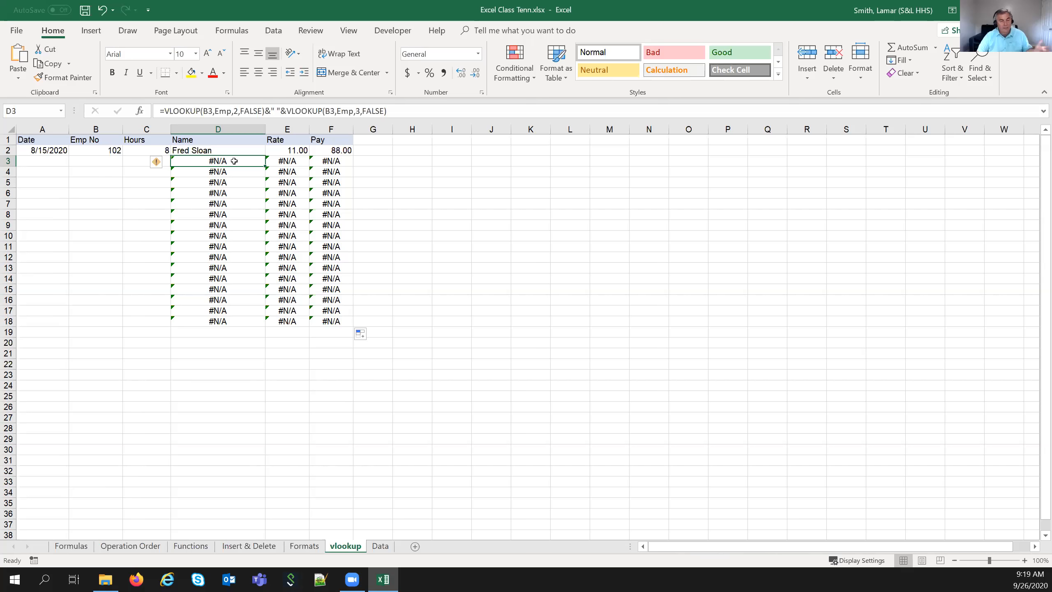
{"action": "left_click", "coordinate": [117, 161]}
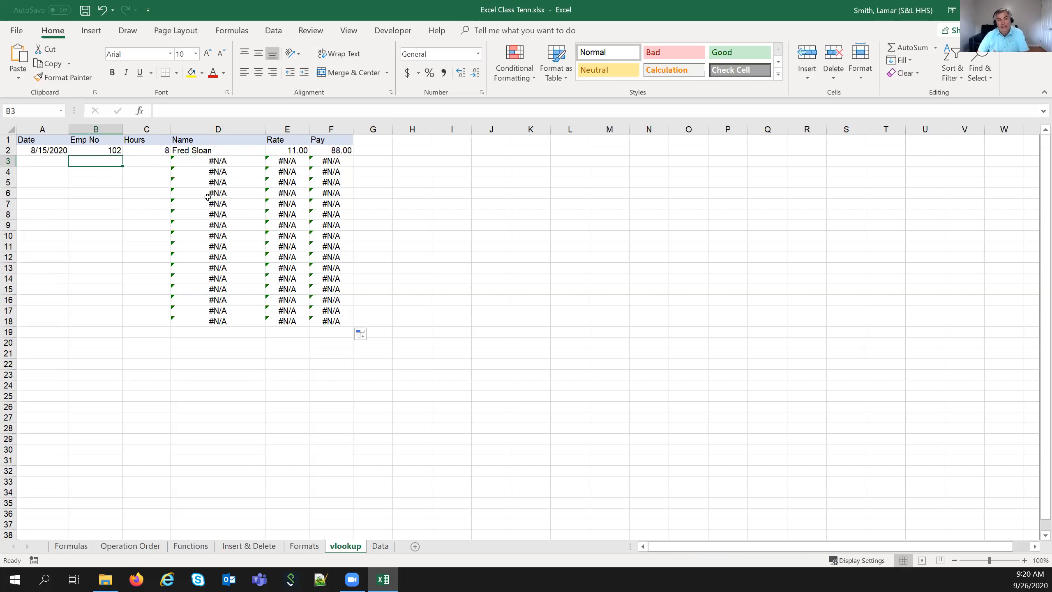
{"action": "left_click", "coordinate": [53, 161]}
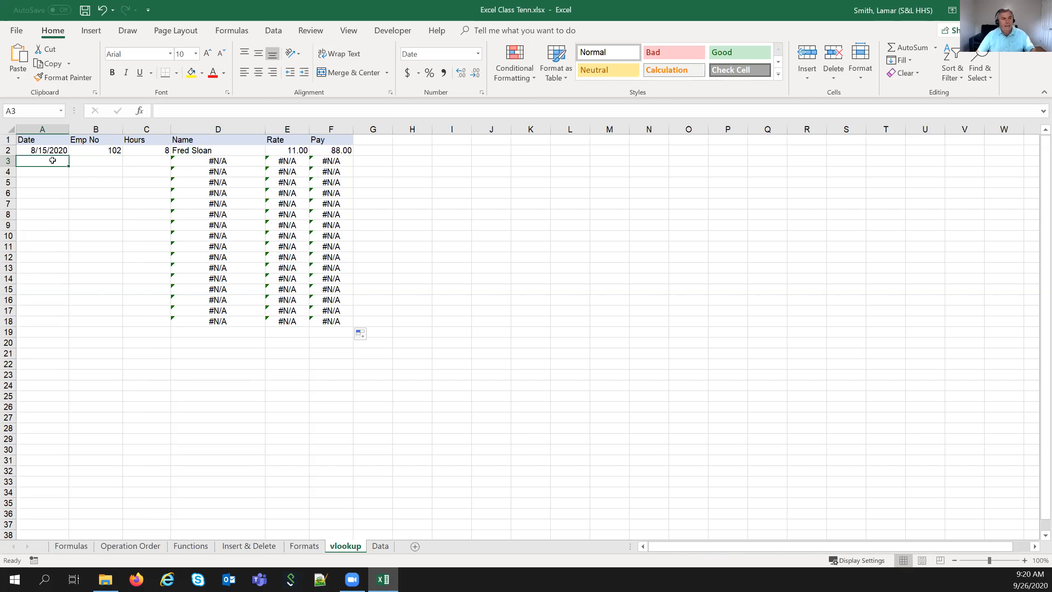
- Enter date 9/15/20, employee 101 and 5 hours in row 3
{"action": "type", "text": "9"}
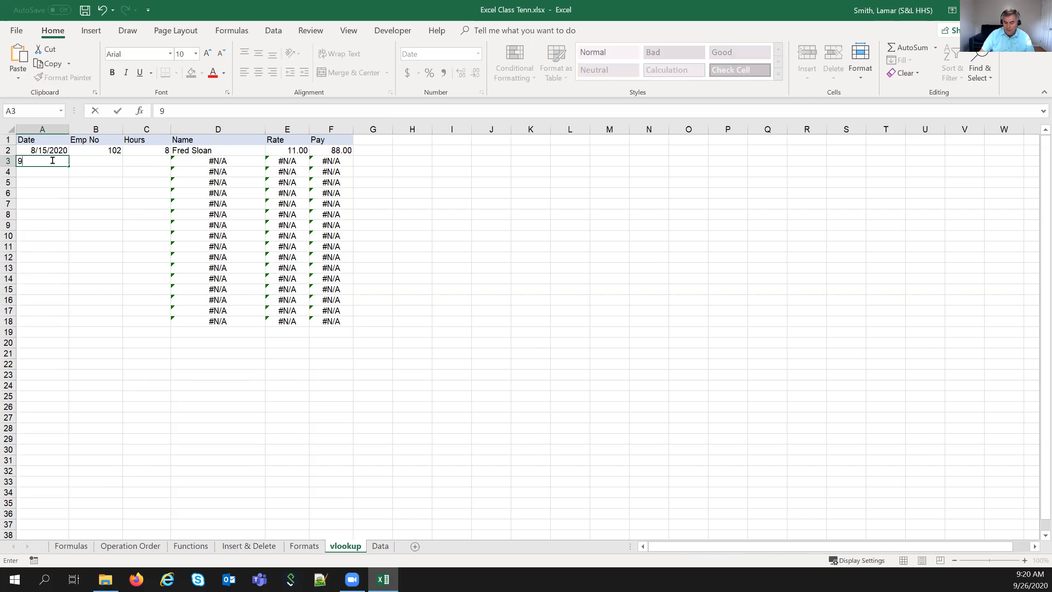
{"action": "type", "text": "/15/20"}
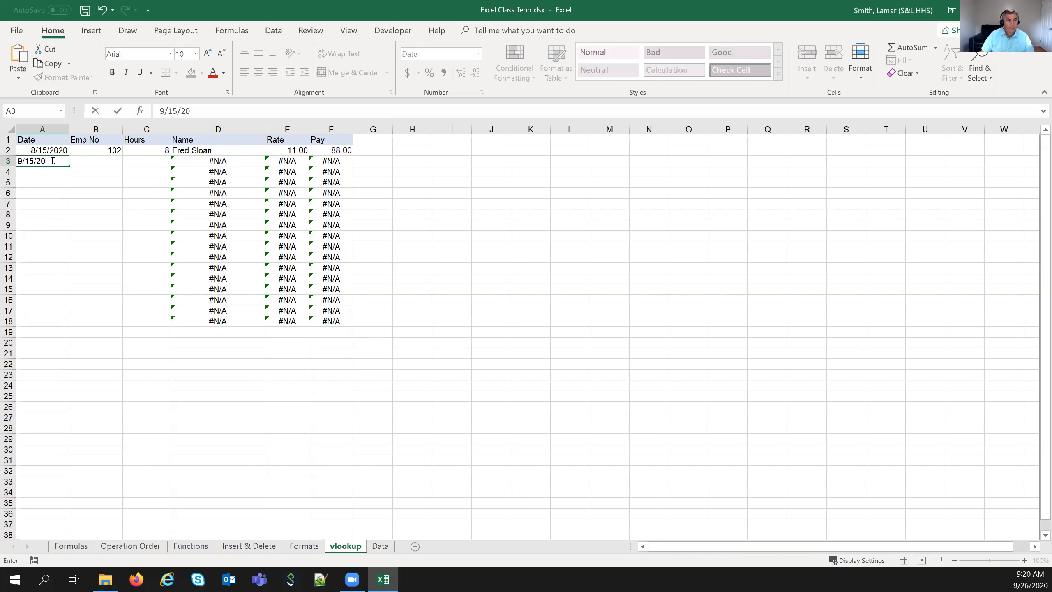
{"action": "key", "text": "Tab"}
{"action": "type", "text": "10"}
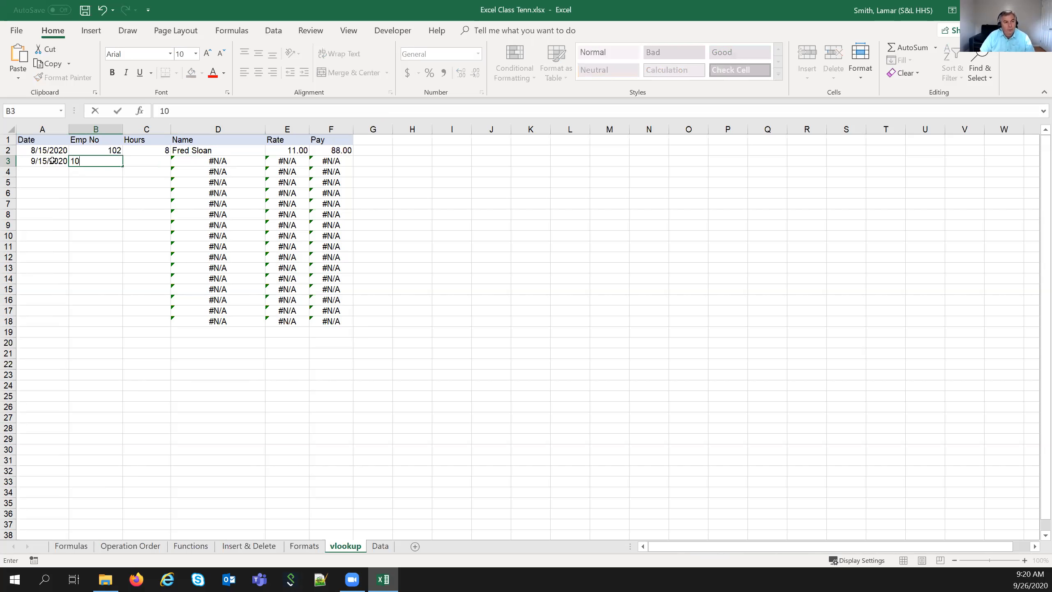
{"action": "type", "text": "1"}
{"action": "key", "text": "Tab"}
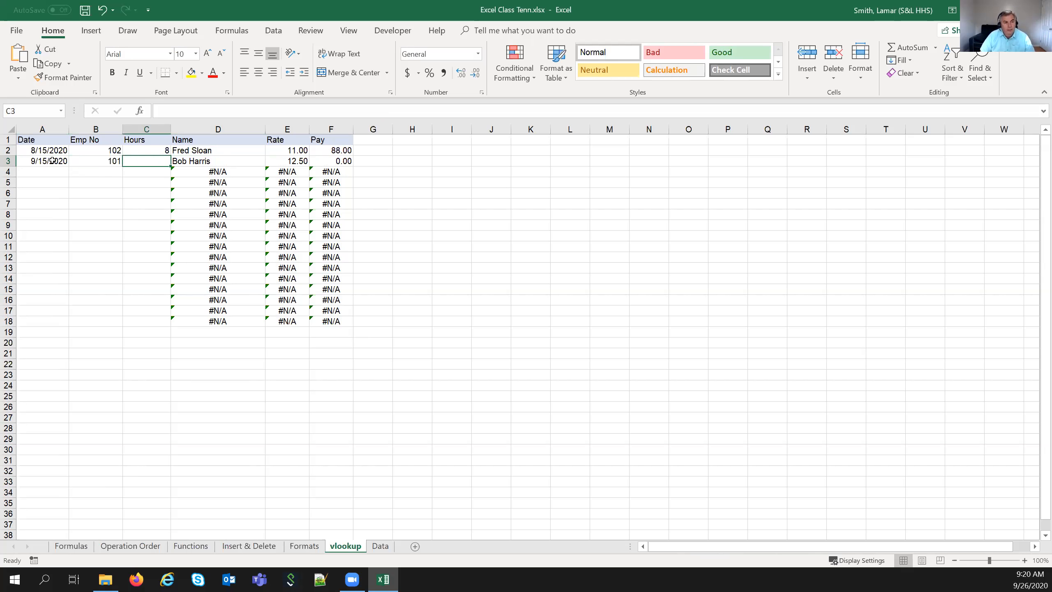
{"action": "type", "text": "5"}
{"action": "key", "text": "Return"}
- Clear the mistyped A4 date and copy A3's 9/15/2020 into A4:A7
{"action": "type", "text": "915/20"}
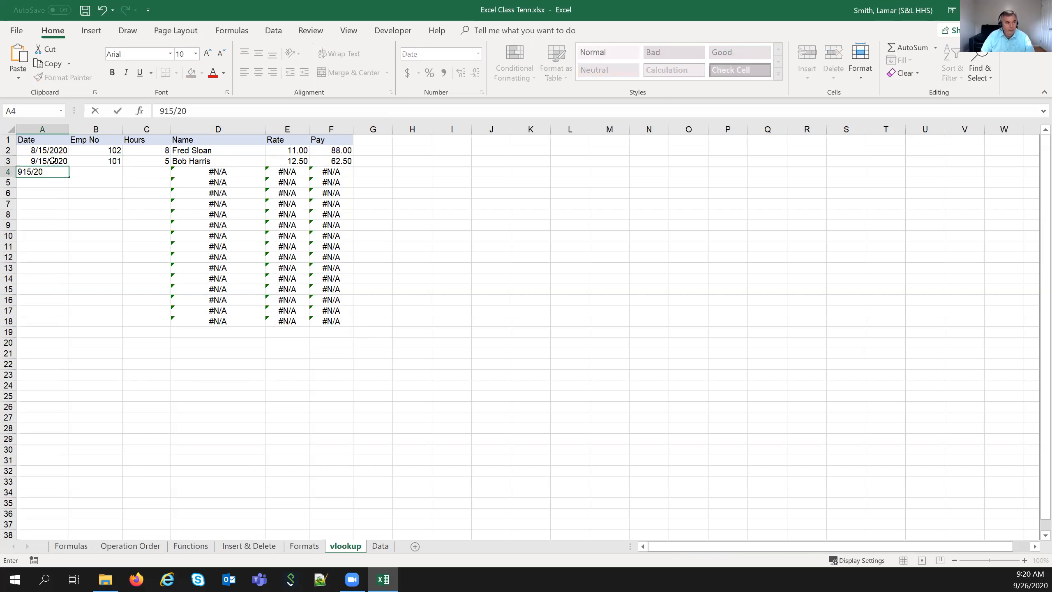
{"action": "left_click_drag", "start_coordinate": [52, 160], "coordinate": [50, 172]}
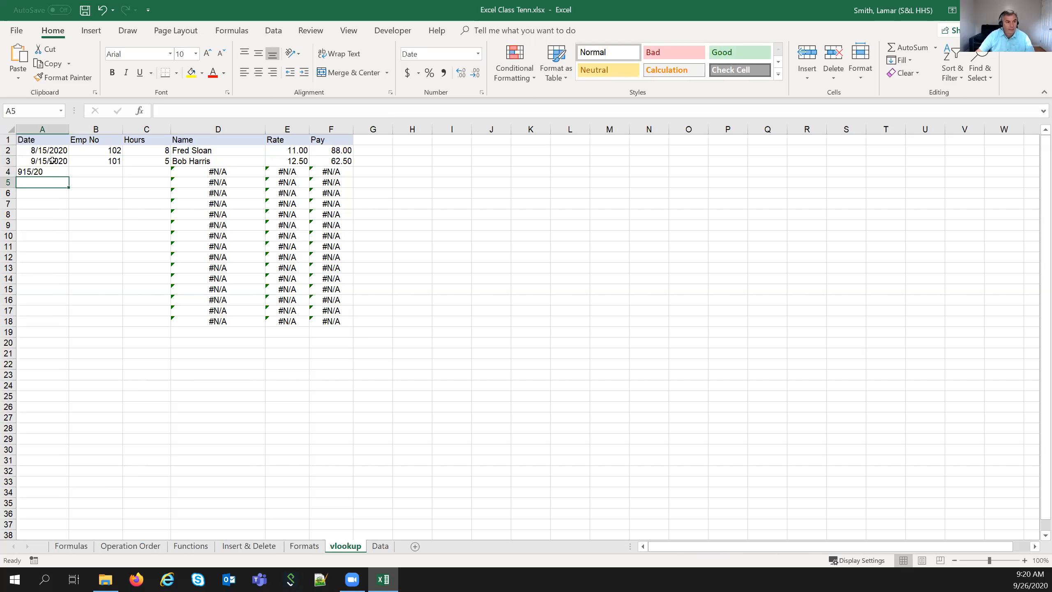
{"action": "left_click", "coordinate": [60, 187]}
{"action": "left_click", "coordinate": [59, 170]}
{"action": "key", "text": "Delete"}
{"action": "left_click", "coordinate": [55, 161]}
{"action": "key", "text": "ctrl+c"}
{"action": "left_click_drag", "start_coordinate": [58, 171], "coordinate": [53, 203]}
{"action": "key", "text": "ctrl+v"}
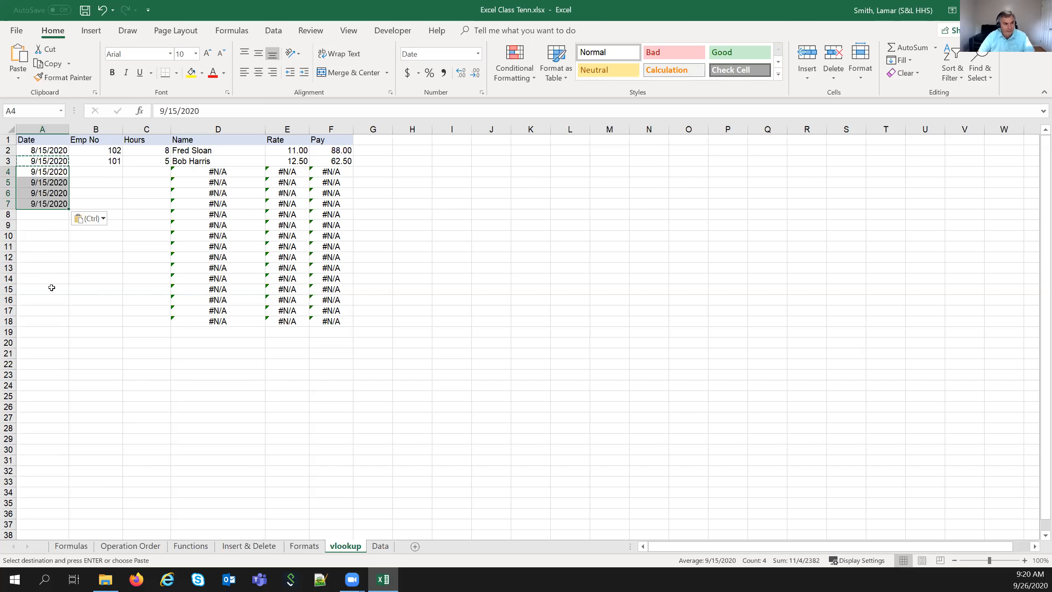
- Enter employees 102, 103 and 104 with 9, 10 and 15 hours in rows 4–6
{"action": "left_click", "coordinate": [102, 172]}
{"action": "type", "text": "102"}
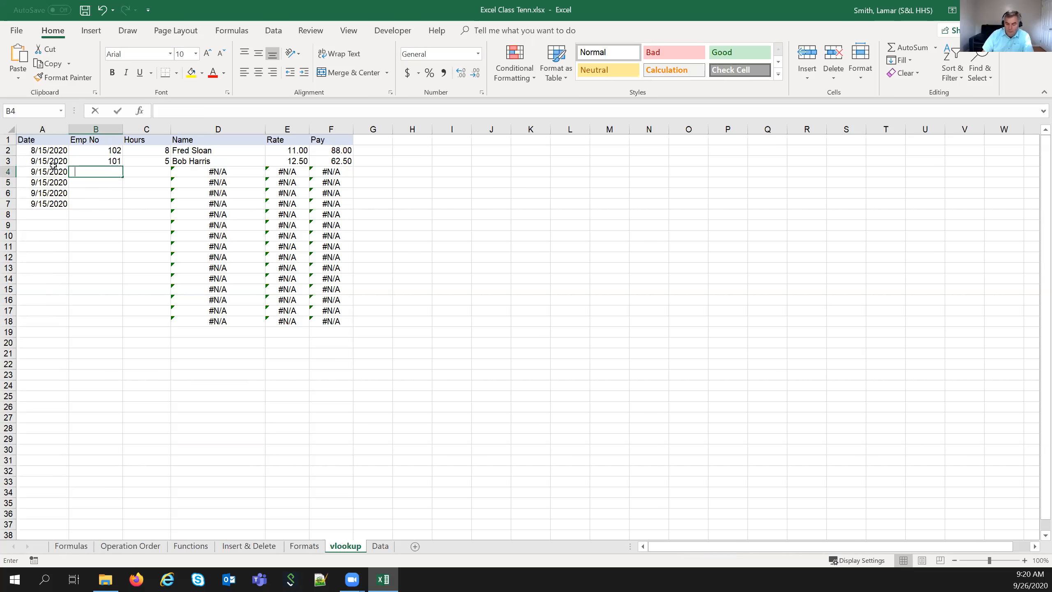
{"action": "key", "text": "Tab"}
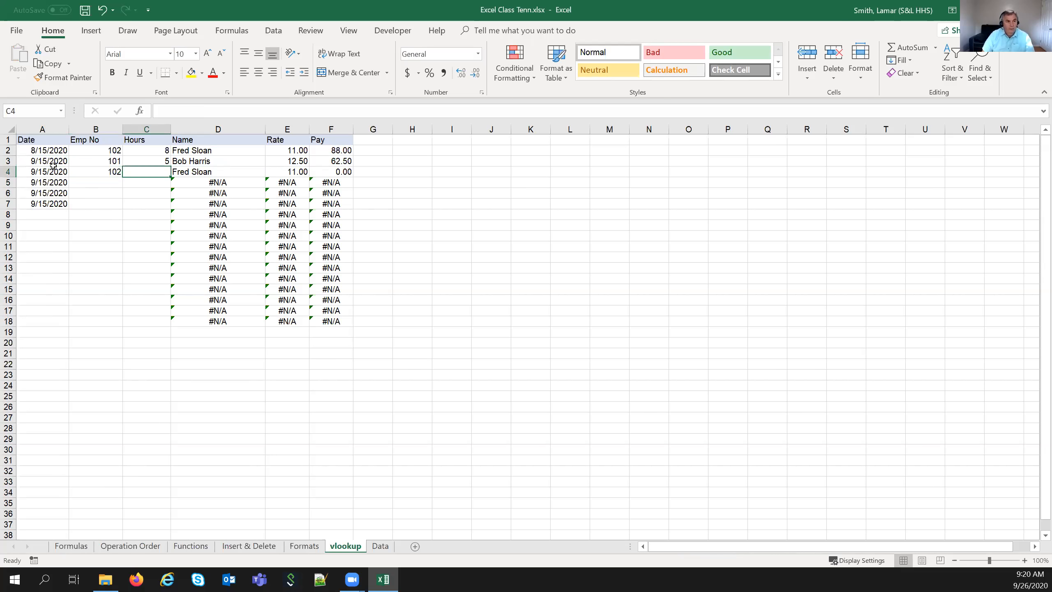
{"action": "type", "text": "9"}
{"action": "key", "text": "Return"}
{"action": "type", "text": "103"}
{"action": "key", "text": "Tab"}
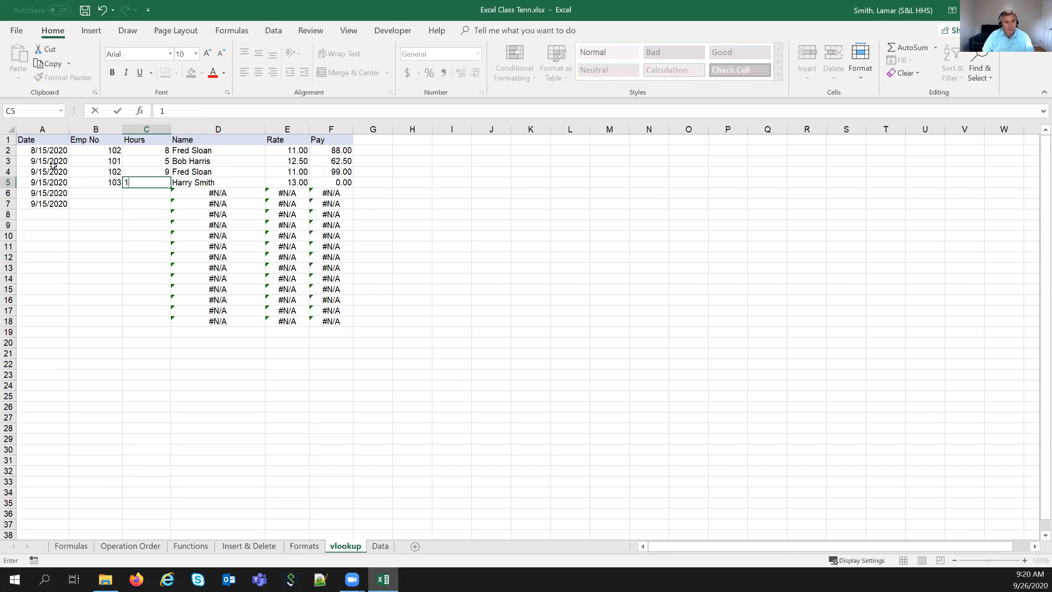
{"action": "type", "text": "10"}
{"action": "key", "text": "Return"}
{"action": "type", "text": "14"}
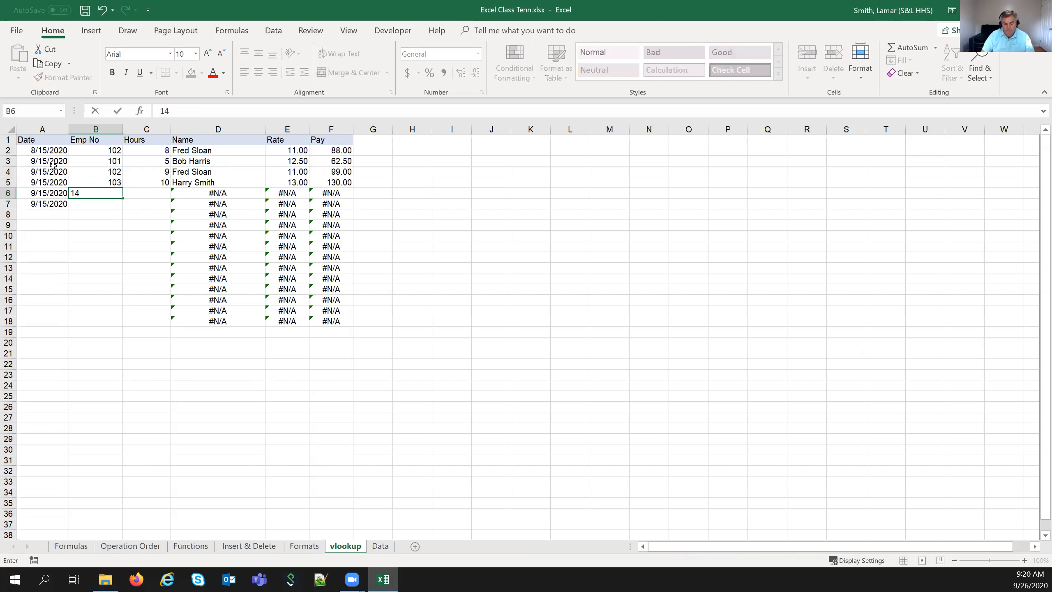
{"action": "key", "text": "Tab"}
{"action": "type", "text": "15"}
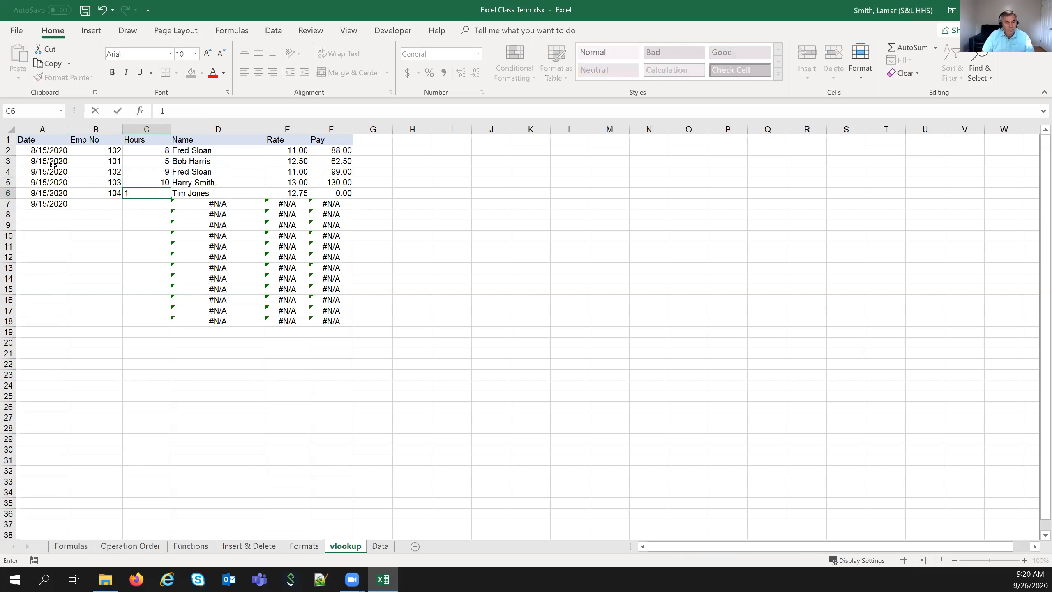
{"action": "key", "text": "Return"}
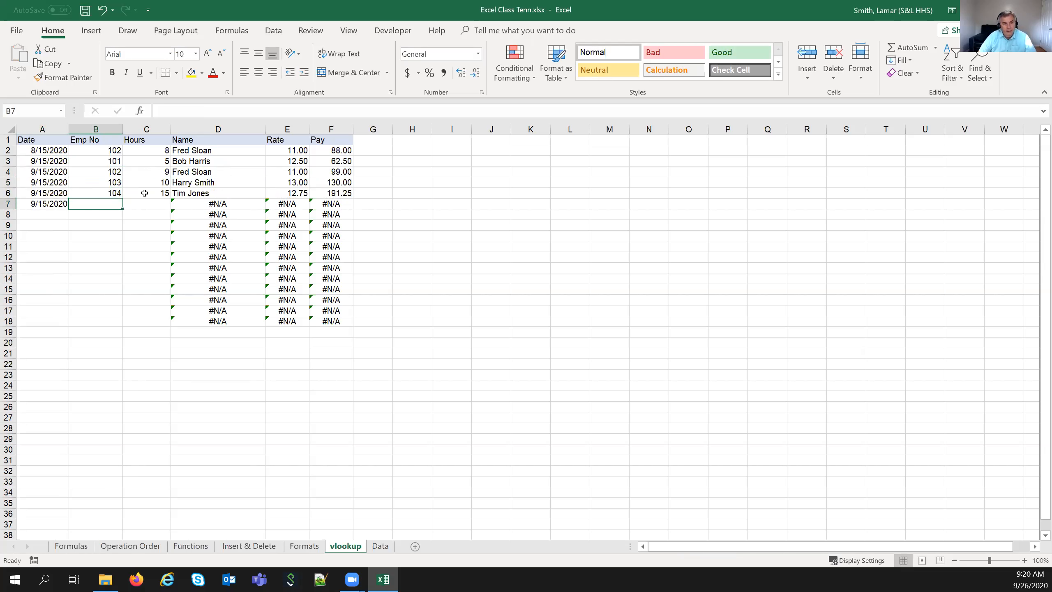
{"action": "left_click", "coordinate": [48, 205]}
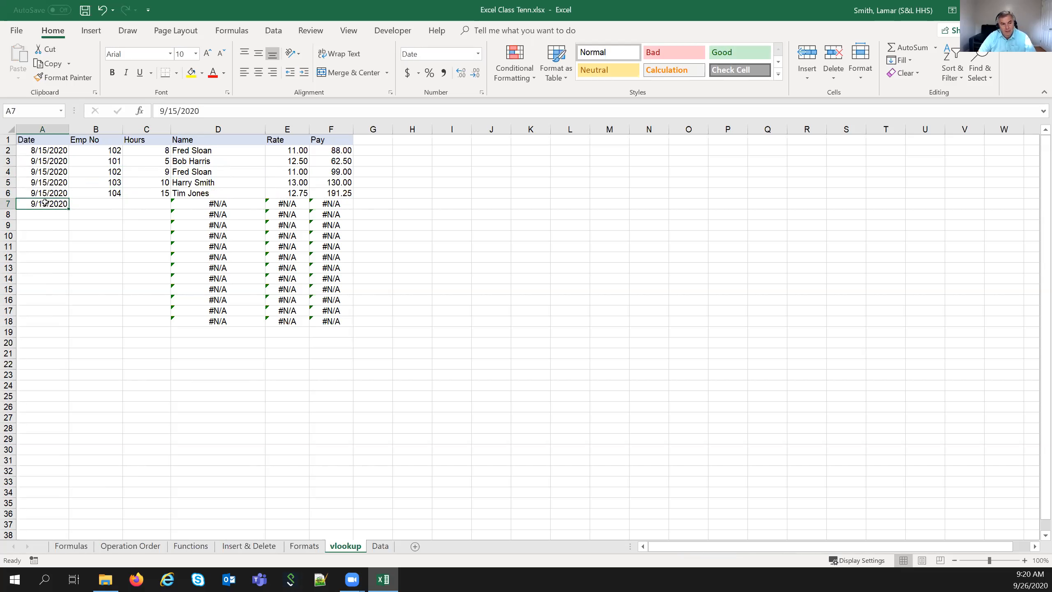
{"action": "key", "text": "Delete"}
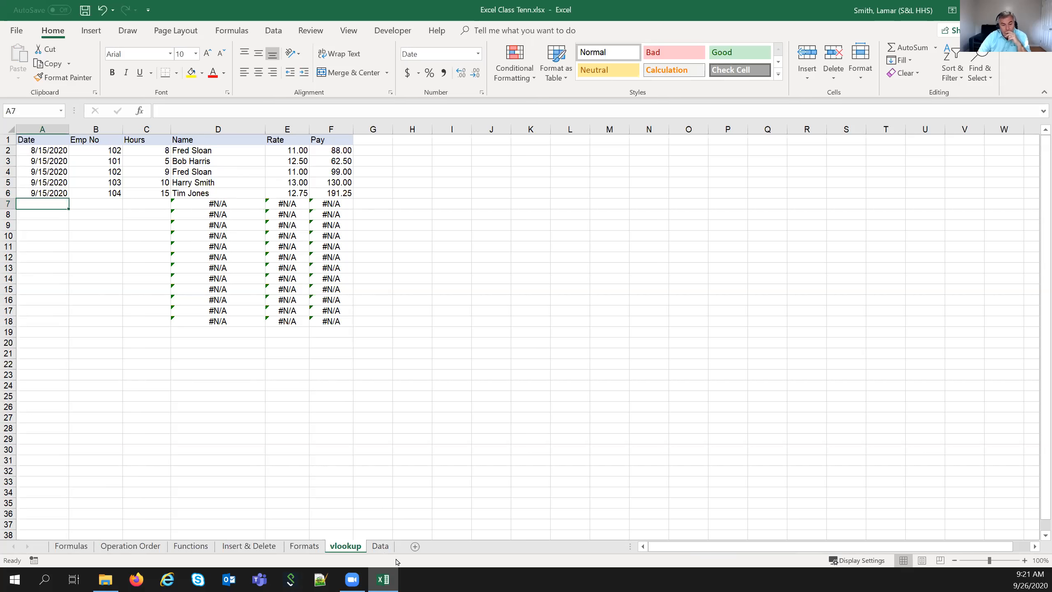
{"action": "left_click", "coordinate": [380, 546]}
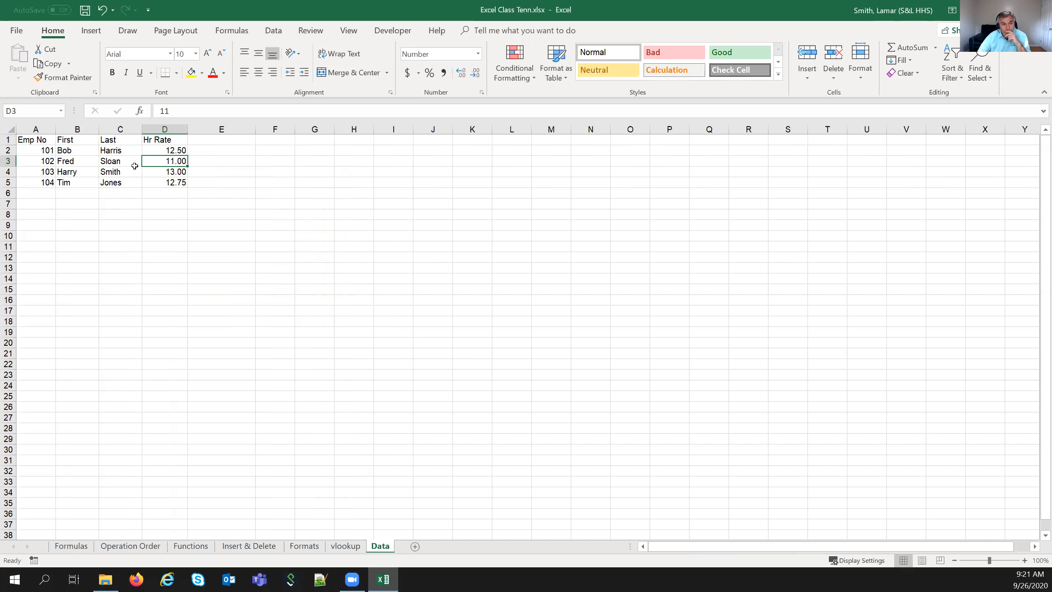
{"action": "left_click", "coordinate": [345, 546]}
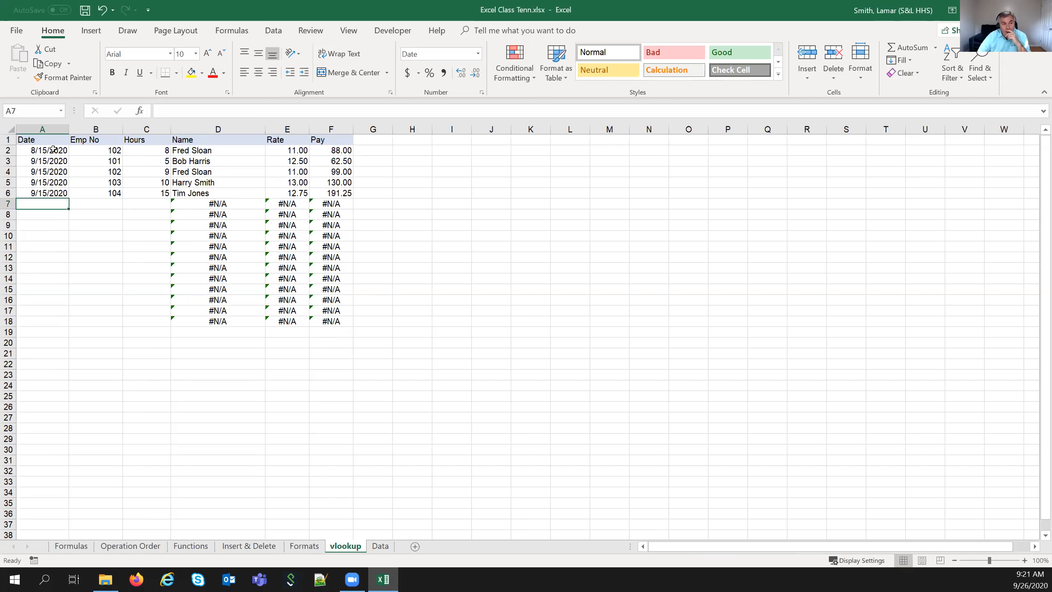
{"action": "left_click_drag", "start_coordinate": [54, 150], "coordinate": [311, 156]}
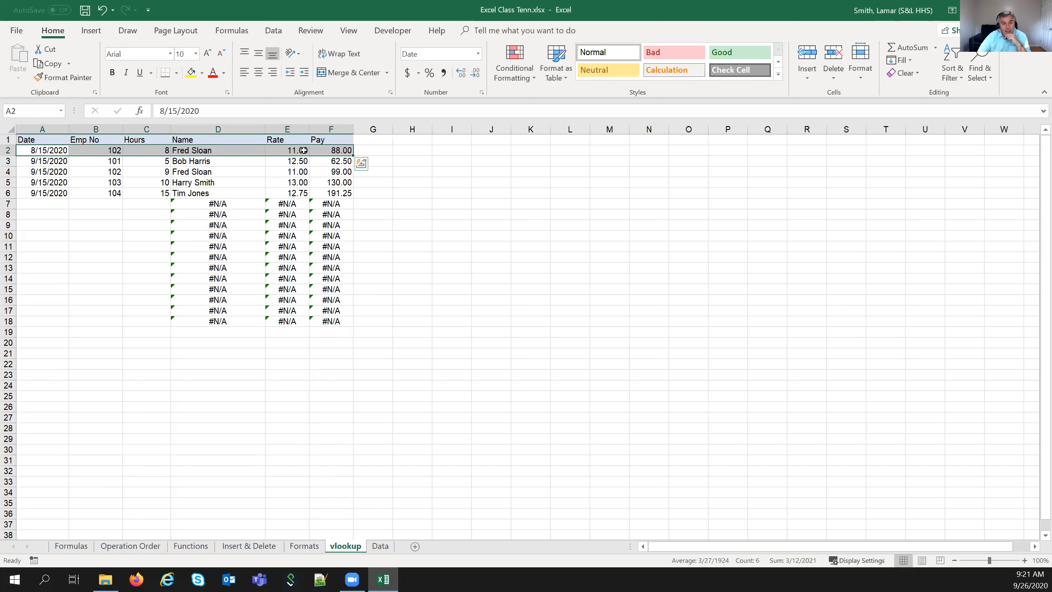
{"action": "left_click", "coordinate": [62, 170]}
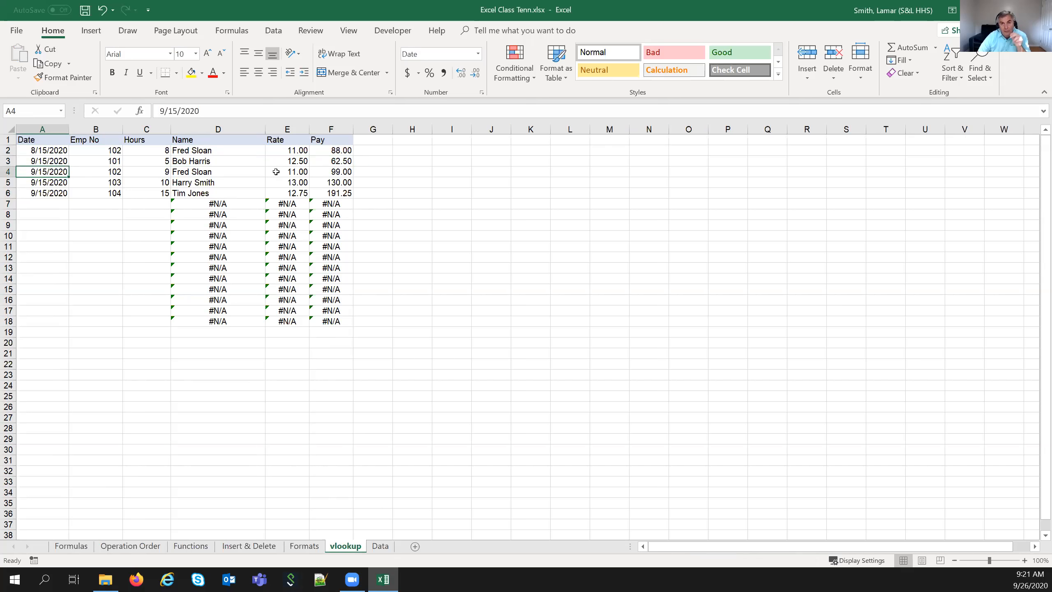
{"action": "left_click", "coordinate": [380, 546]}
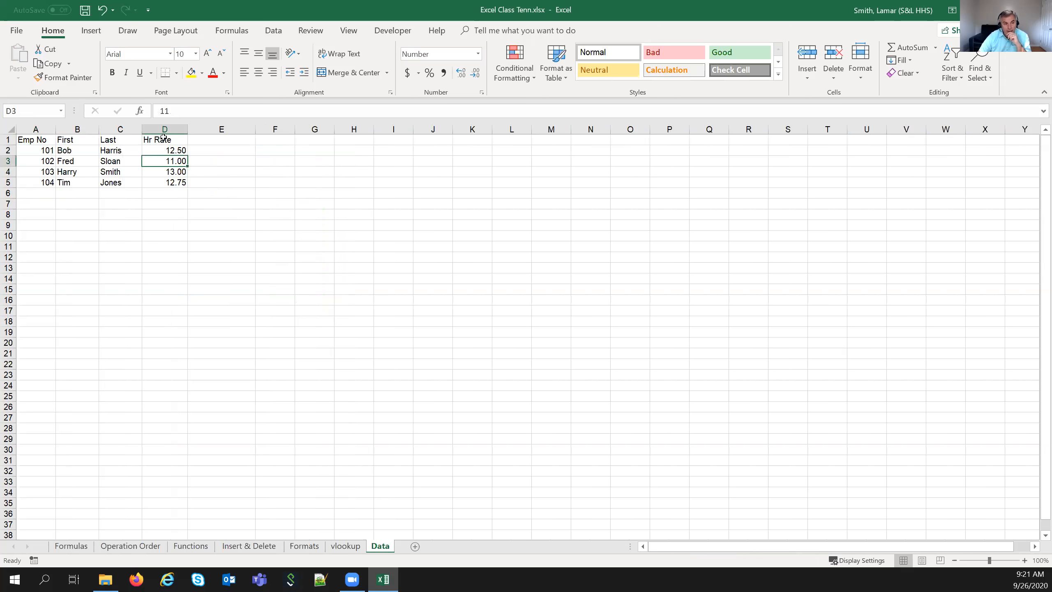
{"action": "type", "text": "11.25"}
{"action": "key", "text": "Return"}
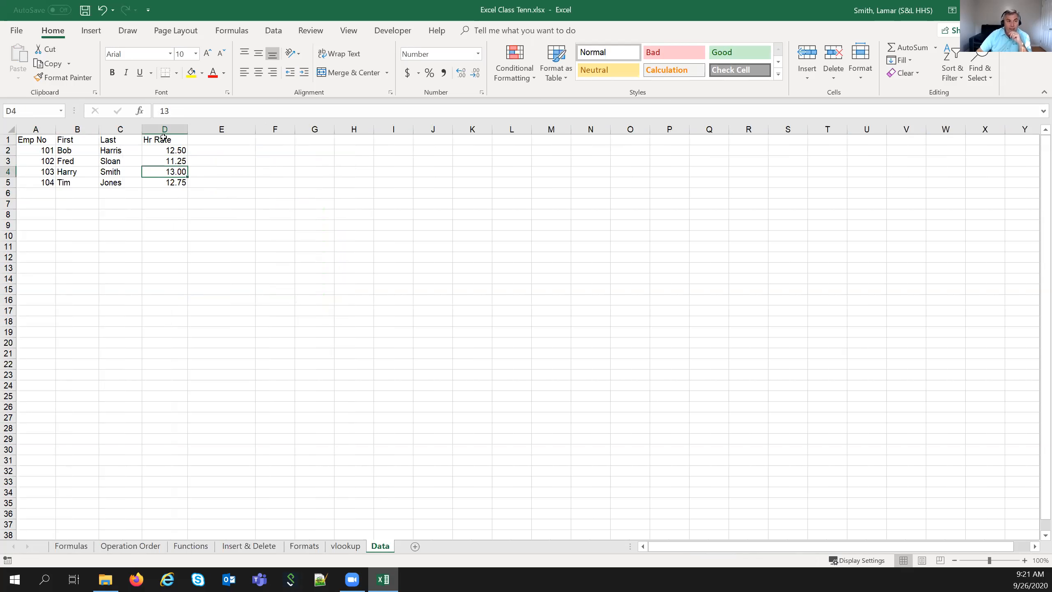
{"action": "left_click", "coordinate": [333, 547]}
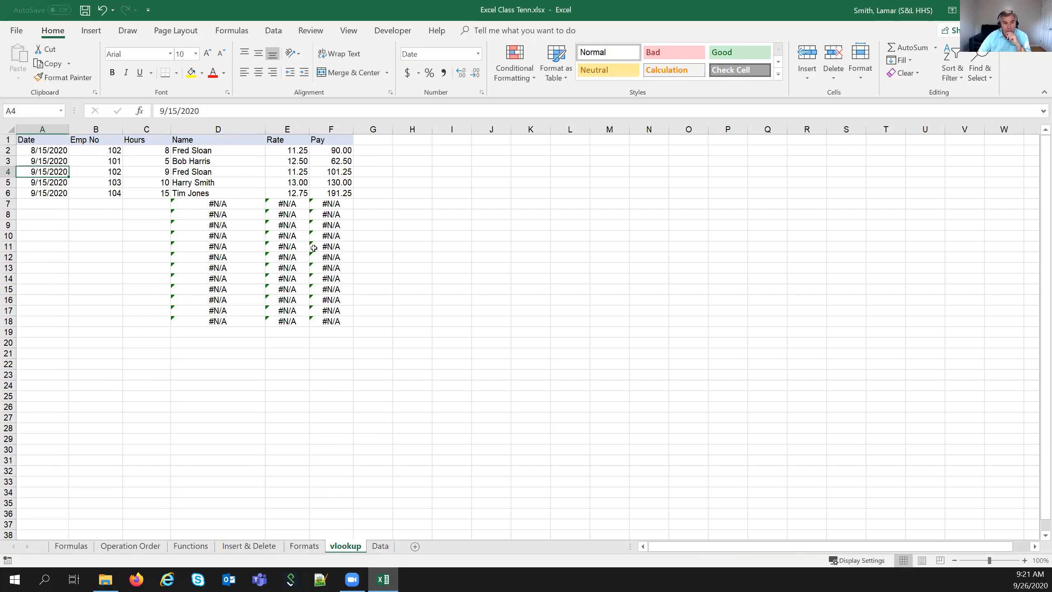
{"action": "left_click", "coordinate": [277, 151]}
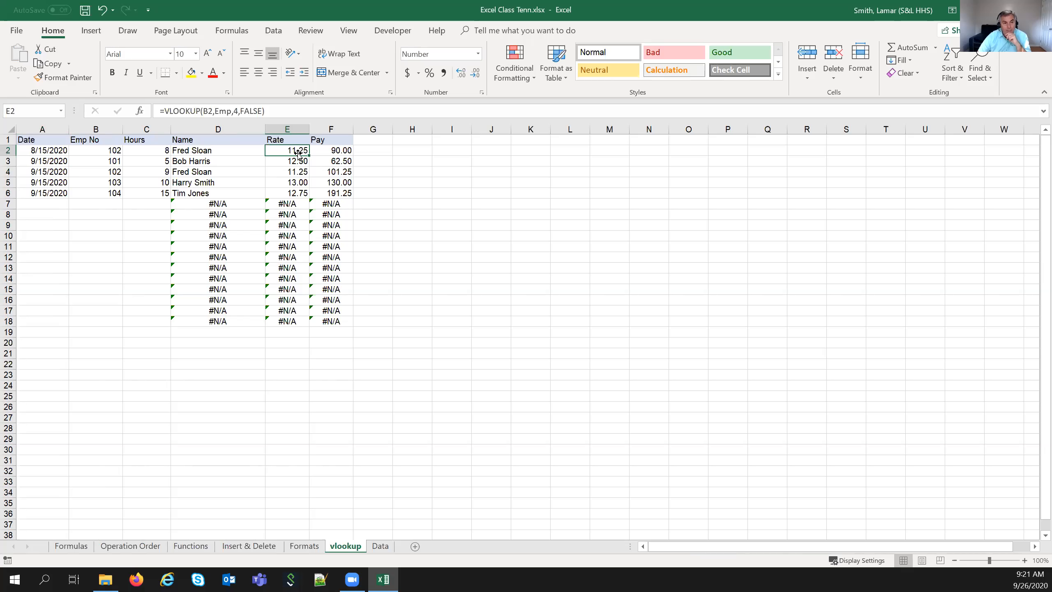
{"action": "left_click", "coordinate": [27, 150]}
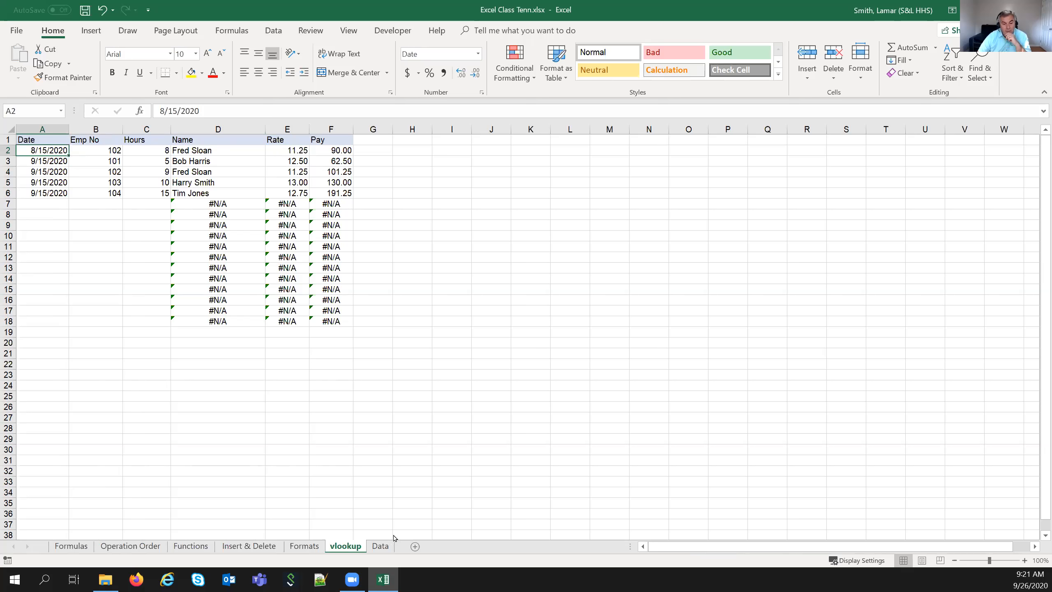
{"action": "left_click", "coordinate": [379, 546]}
{"action": "left_click", "coordinate": [150, 161]}
{"action": "type", "text": "11"}
{"action": "key", "text": "Return"}
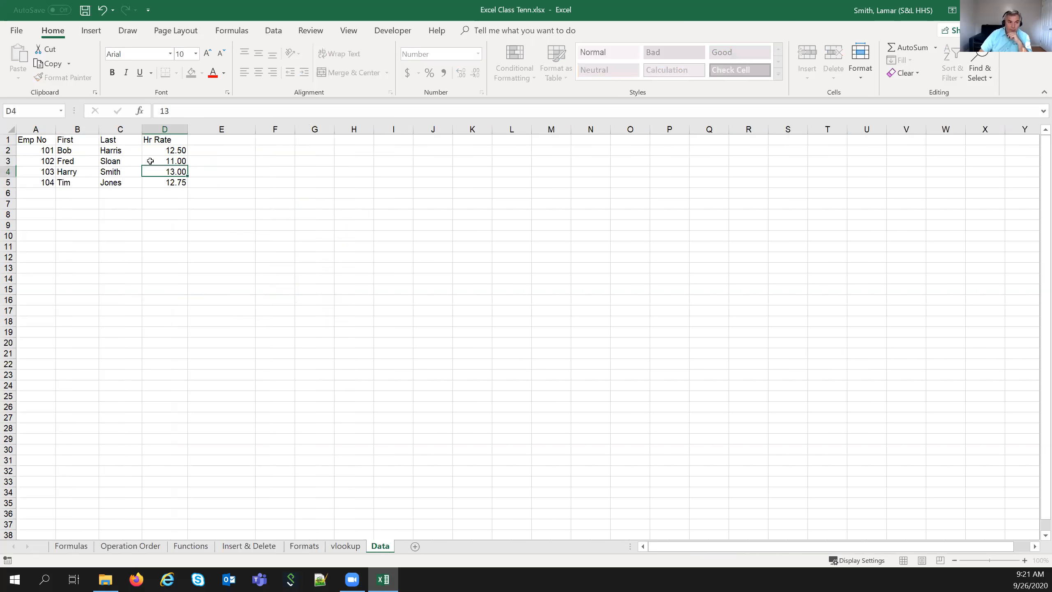
- Copy vlookup row A2:F2 and paste it back as values, fixing Rate 11 and Pay 88
{"action": "left_click", "coordinate": [339, 547]}
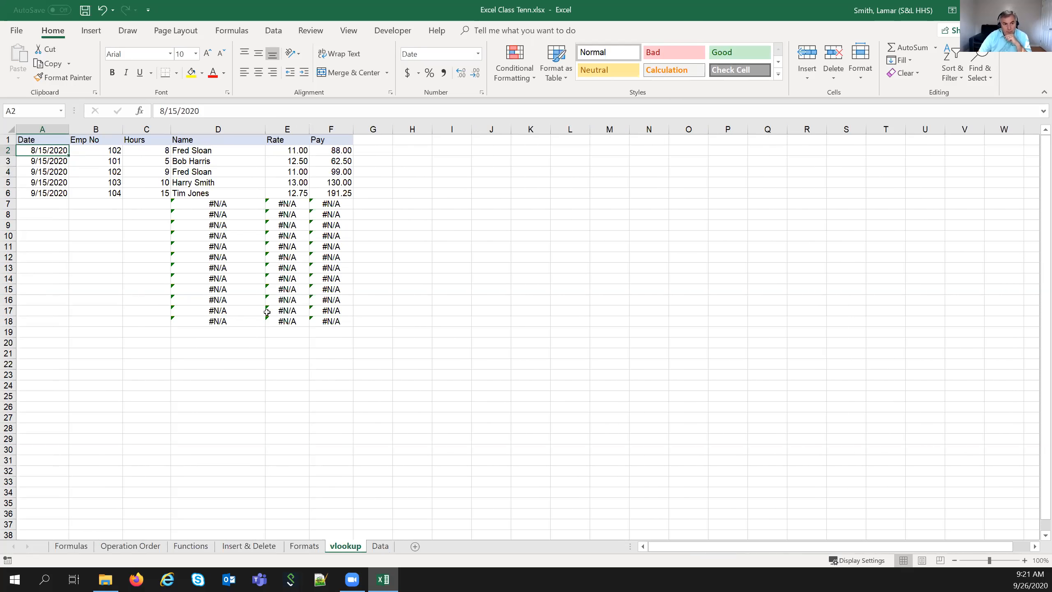
{"action": "left_click_drag", "start_coordinate": [56, 150], "coordinate": [331, 150]}
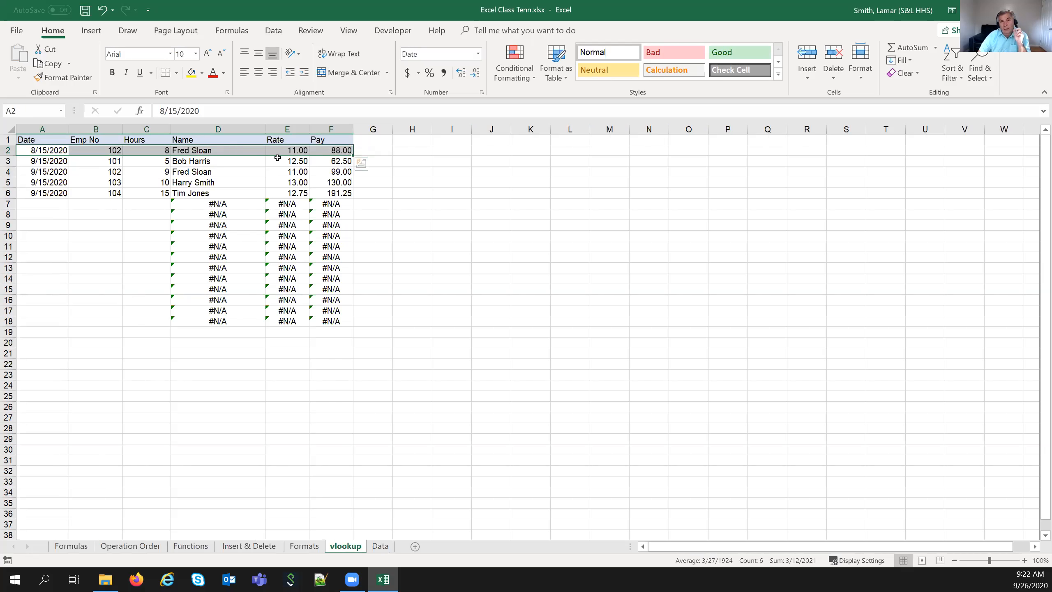
{"action": "right_click", "coordinate": [256, 149]}
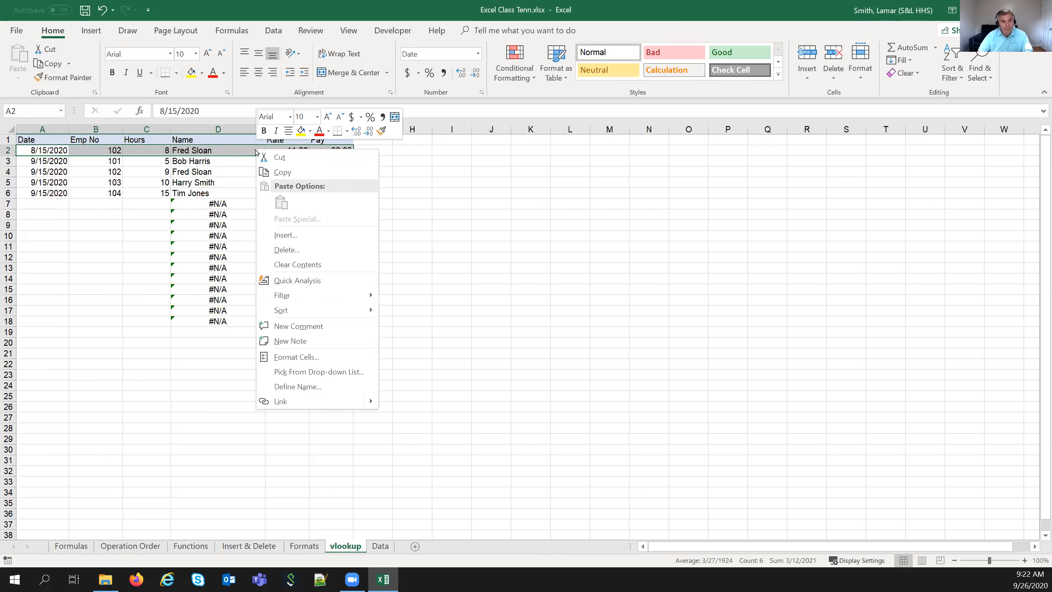
{"action": "left_click", "coordinate": [269, 170]}
{"action": "right_click", "coordinate": [258, 150]}
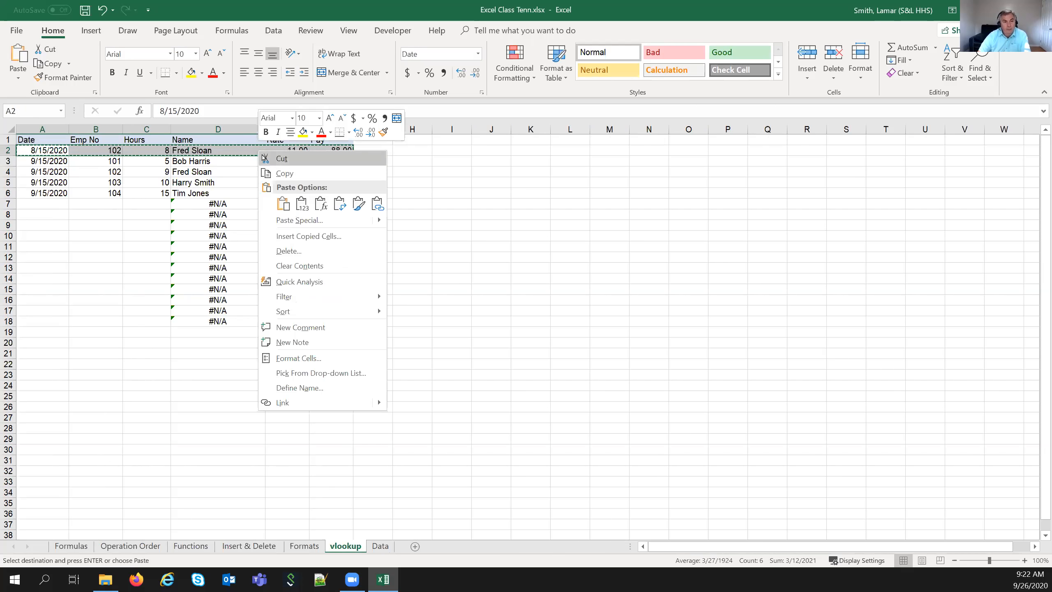
{"action": "left_click", "coordinate": [302, 204]}
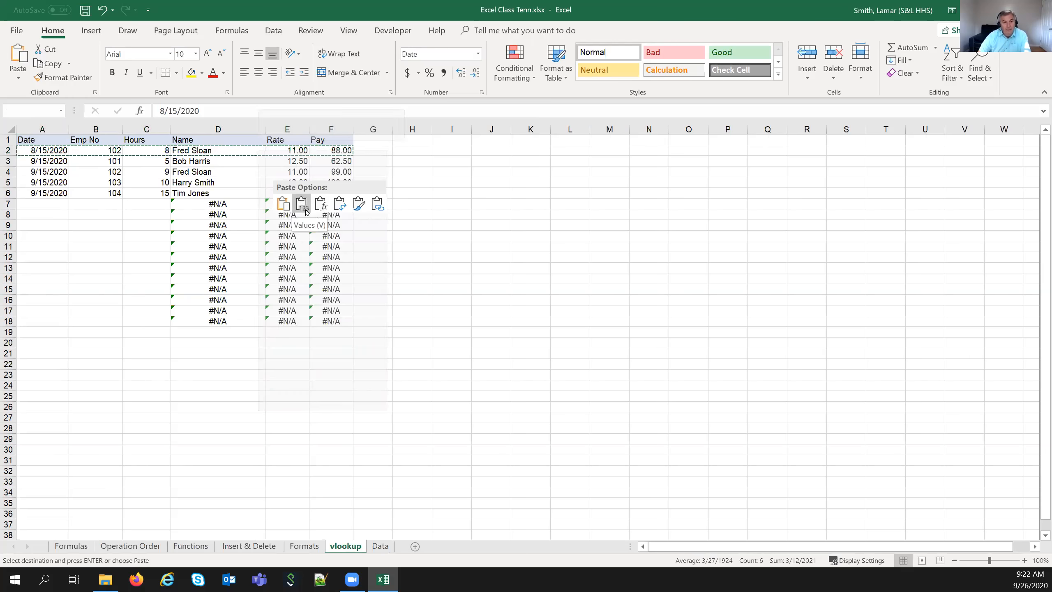
{"action": "left_click", "coordinate": [514, 192]}
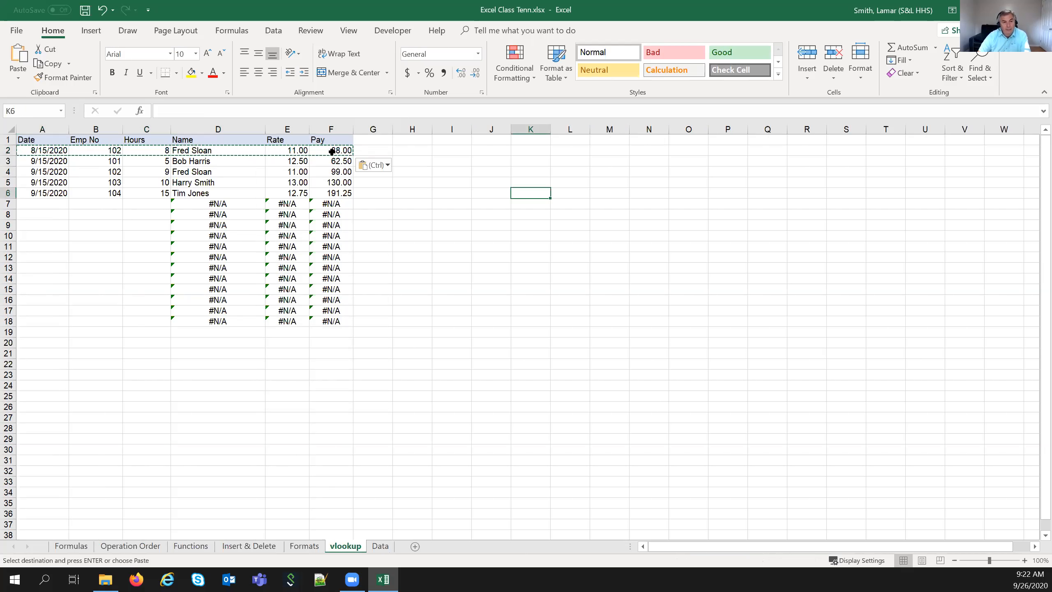
{"action": "left_click", "coordinate": [298, 152]}
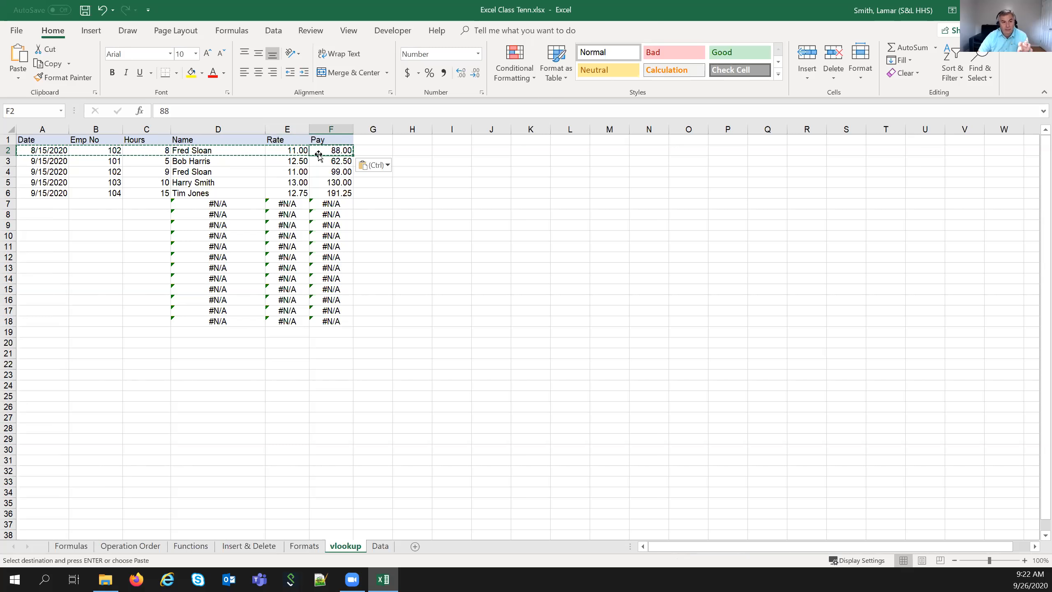
- Change the Data sheet's D3 hourly rate to 11.25
{"action": "left_click", "coordinate": [380, 545]}
{"action": "left_click", "coordinate": [180, 162]}
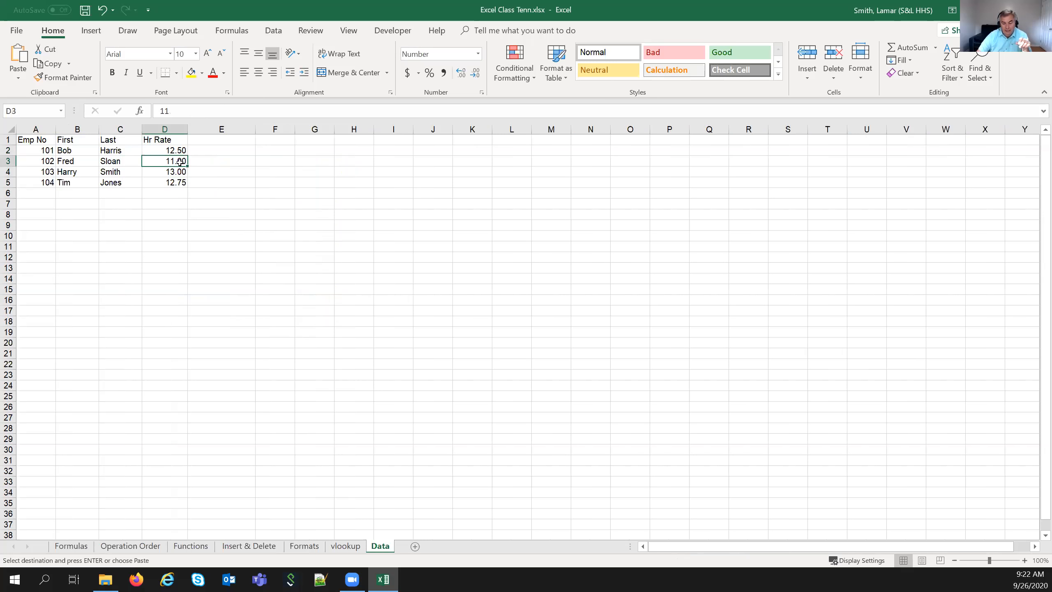
{"action": "type", "text": "11.25"}
{"action": "key", "text": "Return"}
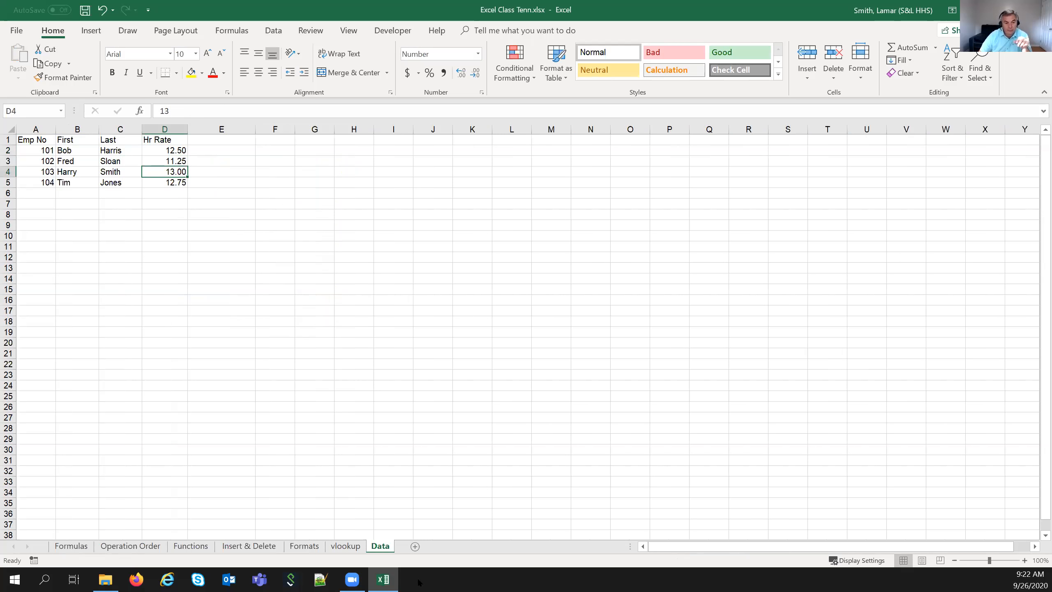
- Compare vlookup rows: live E4 now shows 11.25 while frozen E2 keeps 11
{"action": "left_click", "coordinate": [348, 546]}
{"action": "left_click", "coordinate": [413, 281]}
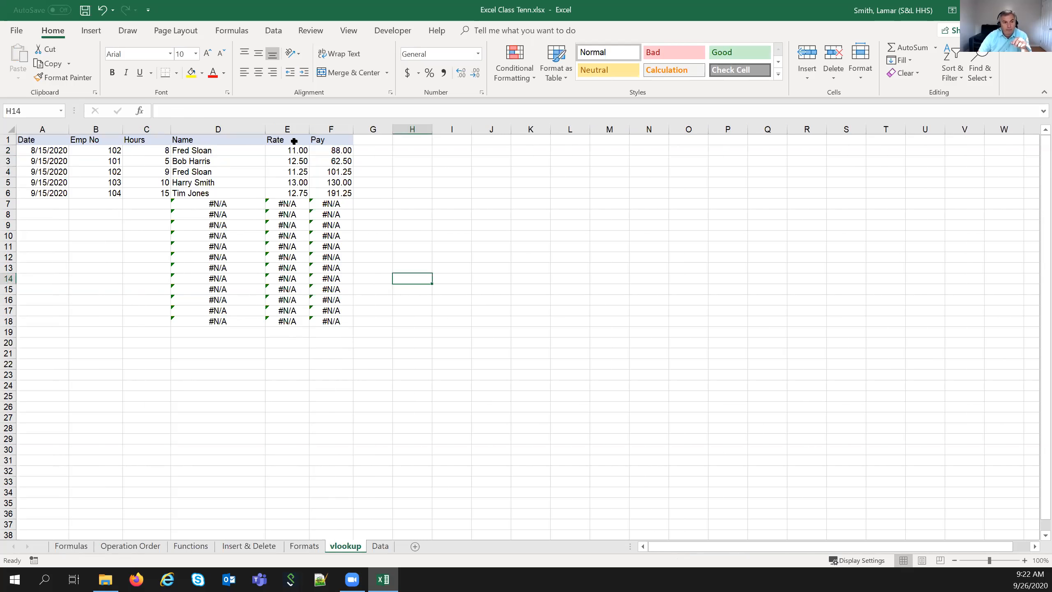
{"action": "left_click", "coordinate": [183, 171]}
{"action": "left_click", "coordinate": [47, 171]}
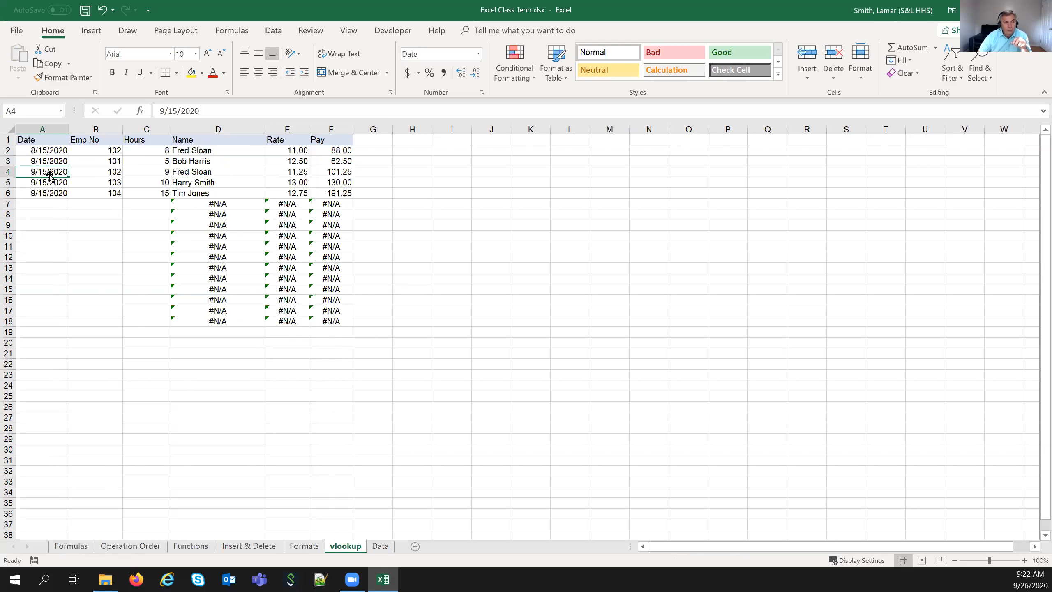
{"action": "left_click", "coordinate": [275, 172]}
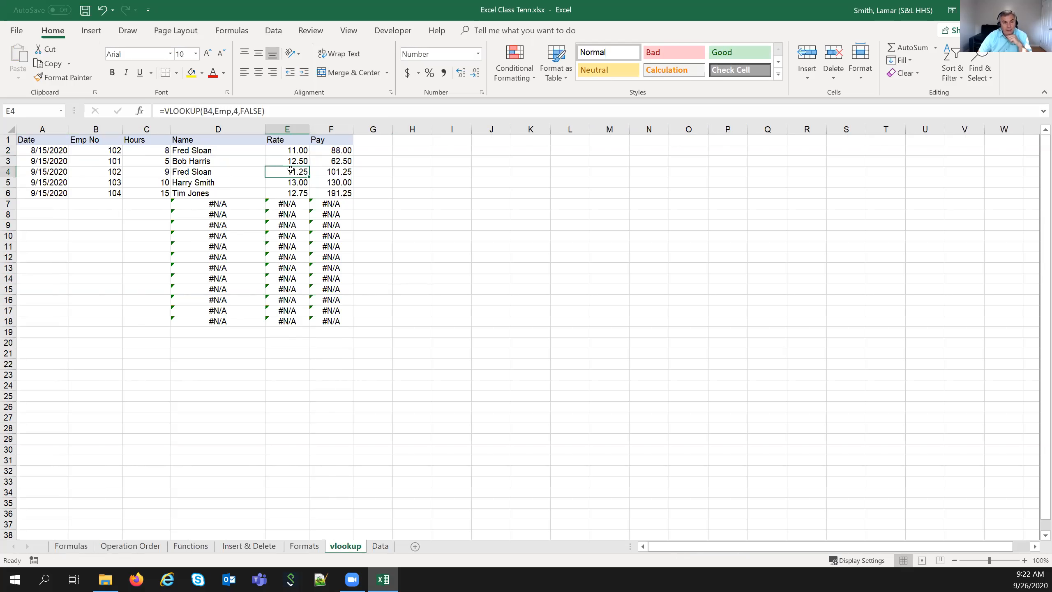
{"action": "left_click", "coordinate": [283, 150]}
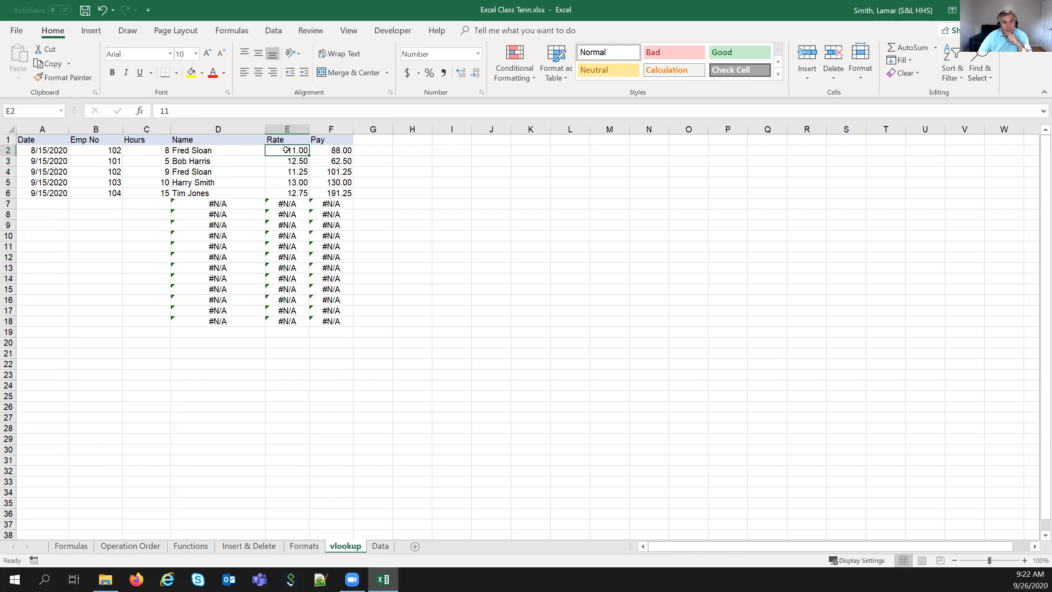
{"action": "left_click", "coordinate": [281, 172]}
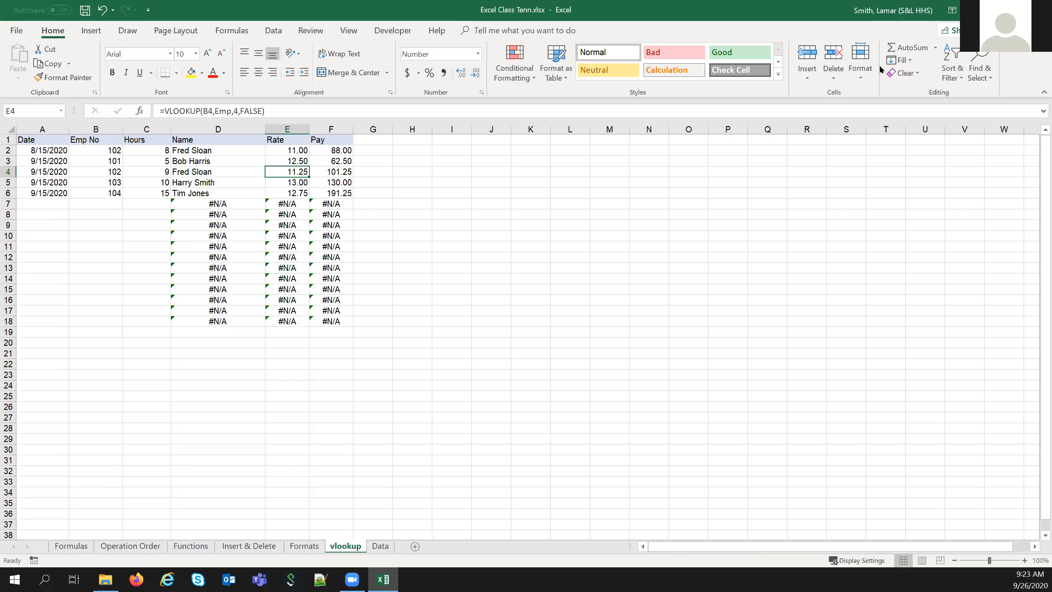
{"action": "left_click", "coordinate": [710, 250]}
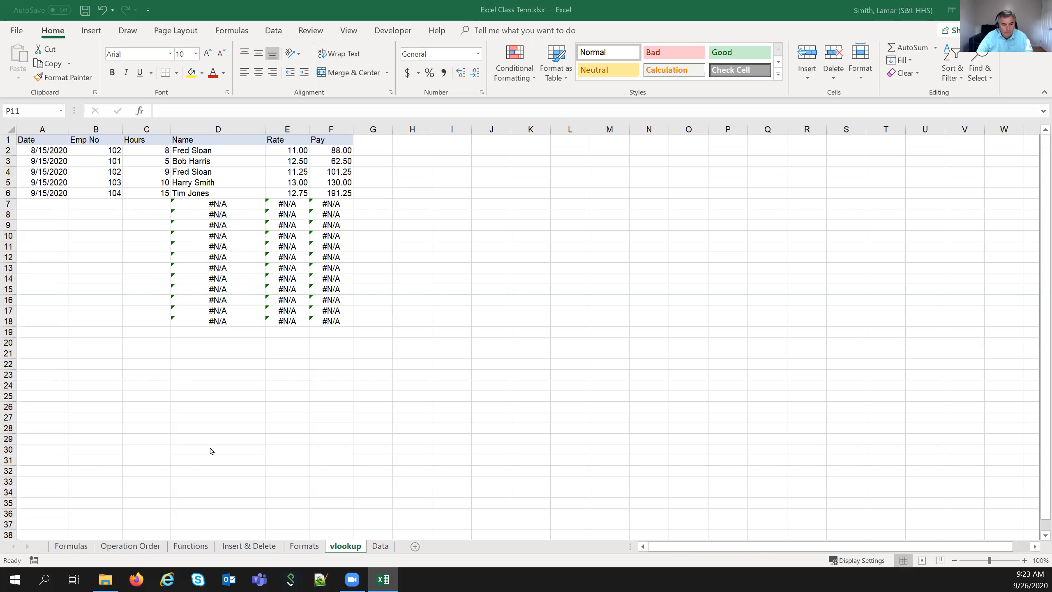
{"action": "left_click", "coordinate": [371, 546]}
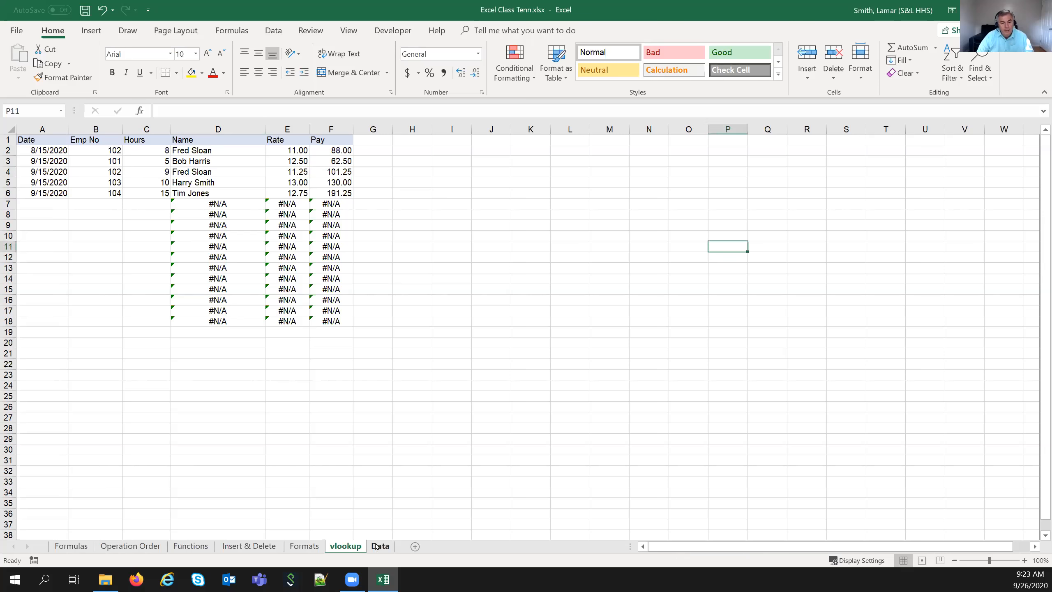
- Select the Data sheet's employee table and define an additional range name for it
{"action": "left_click", "coordinate": [371, 546]}
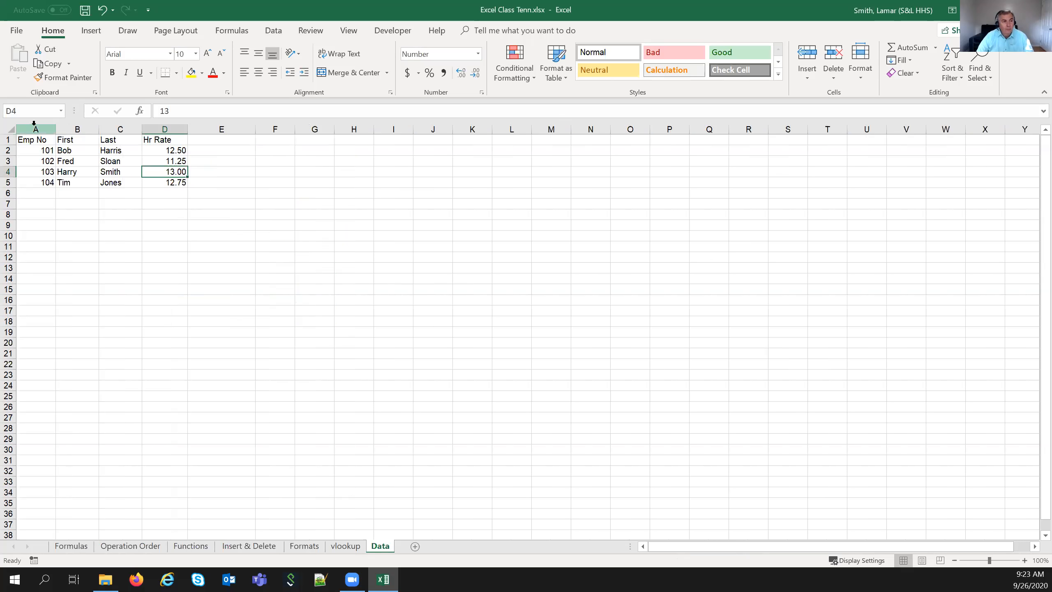
{"action": "left_click_drag", "start_coordinate": [23, 139], "coordinate": [169, 182]}
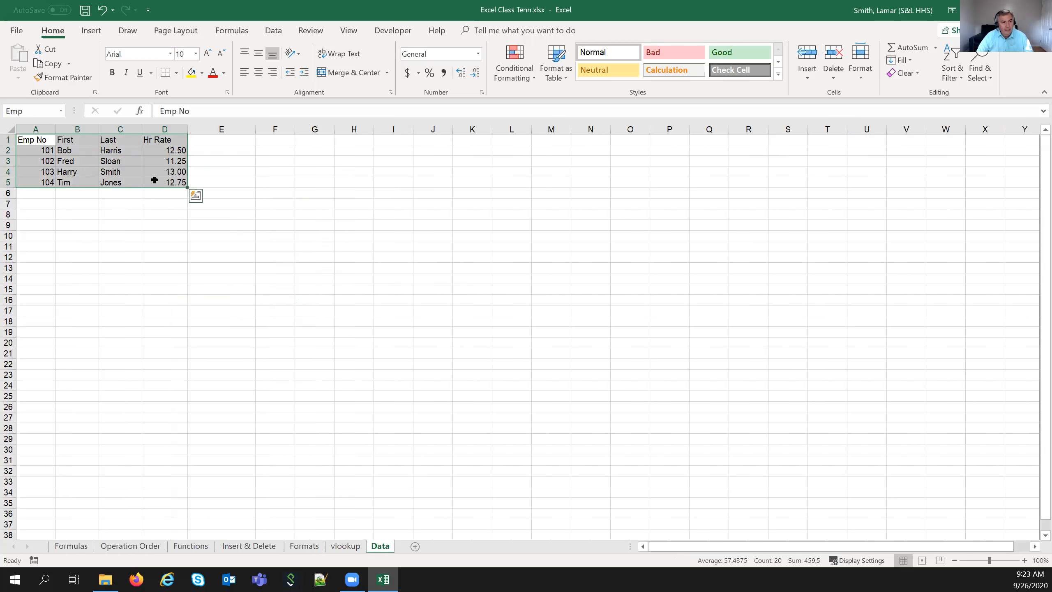
{"action": "left_click", "coordinate": [46, 110]}
{"action": "type", "text": "Emp"}
{"action": "key", "text": "BackSpace"}
{"action": "key", "text": "BackSpace"}
{"action": "key", "text": "BackSpace"}
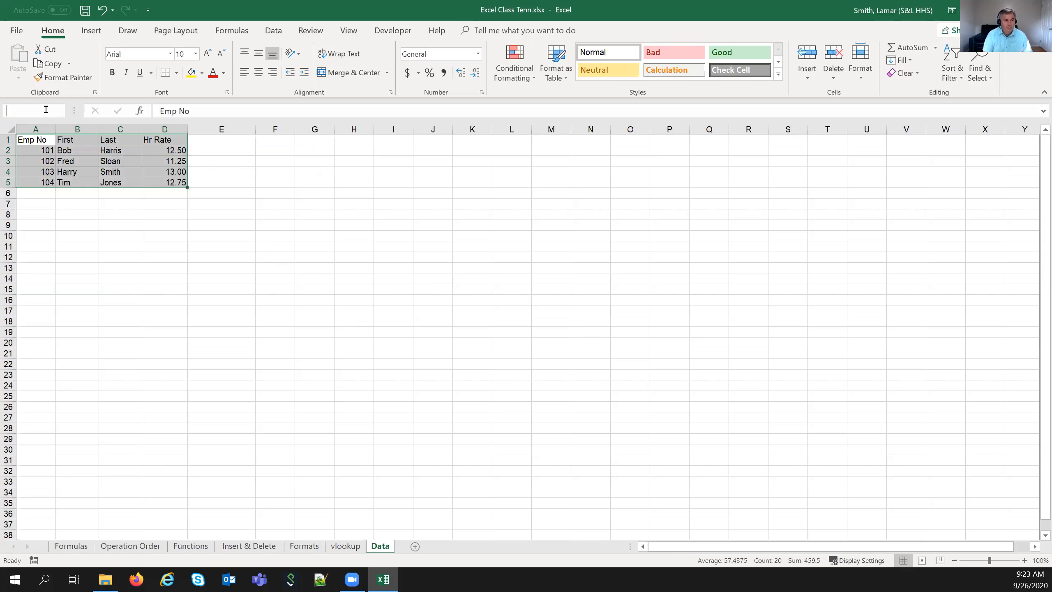
{"action": "type", "text": "Lamar"}
{"action": "key", "text": "Return"}
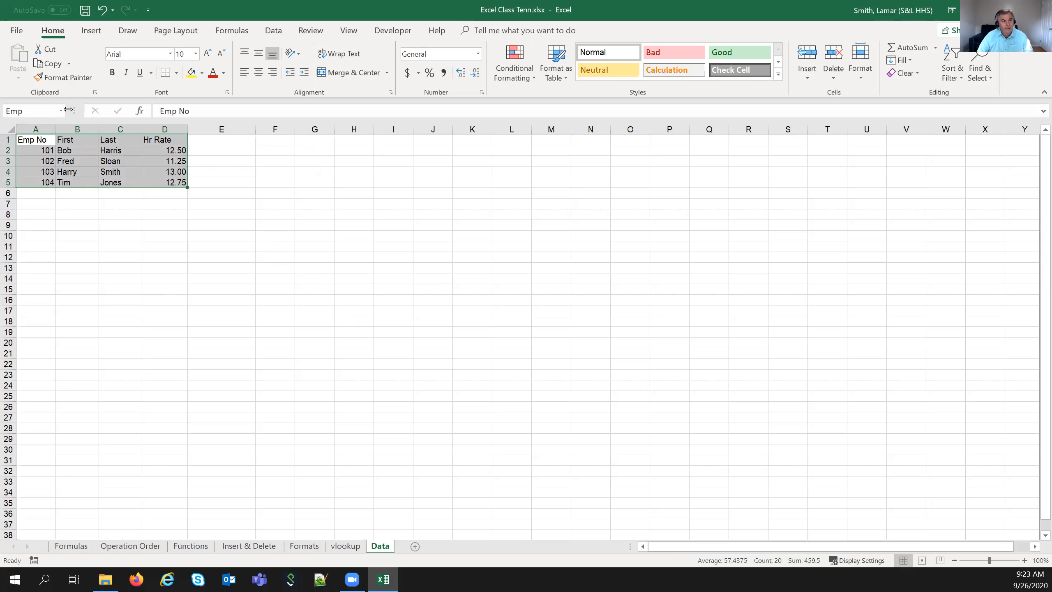
- Review the defined names list and reselect A1:D5 to confirm it shows Emp
{"action": "left_click", "coordinate": [61, 111]}
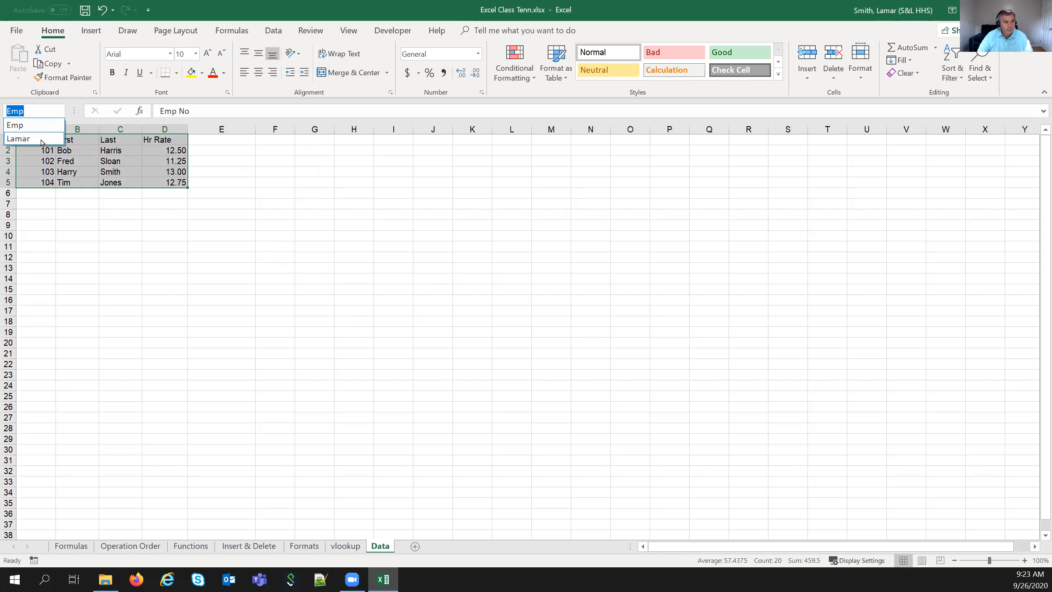
{"action": "key", "text": "Escape"}
{"action": "left_click", "coordinate": [49, 228]}
{"action": "left_click_drag", "start_coordinate": [42, 141], "coordinate": [165, 183]}
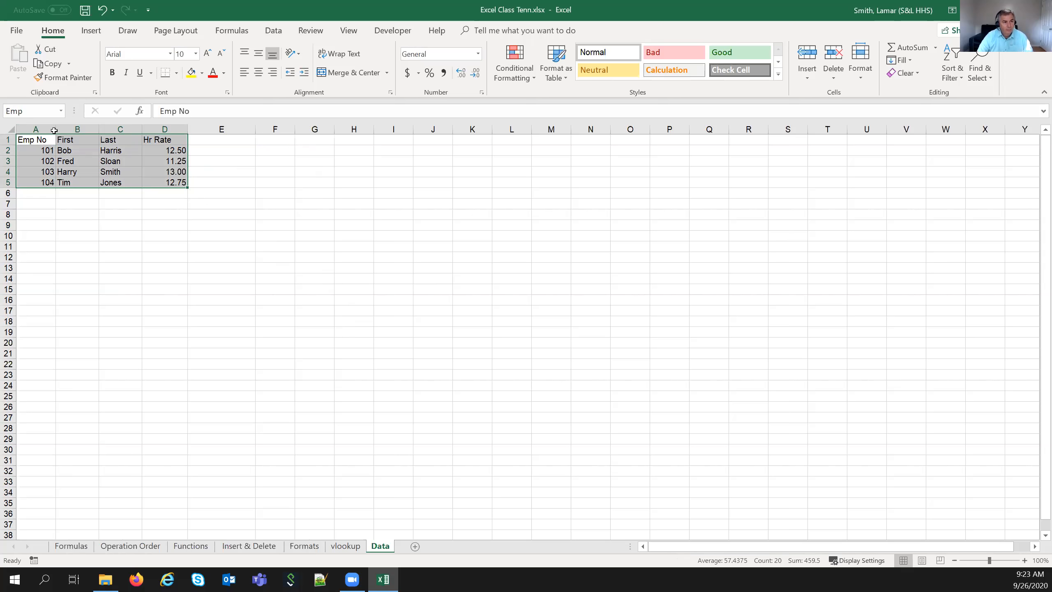
{"action": "left_click", "coordinate": [346, 545]}
- Inspect E3's VLOOKUP formula on the vlookup sheet, then close the workbook window
{"action": "left_click", "coordinate": [285, 163]}
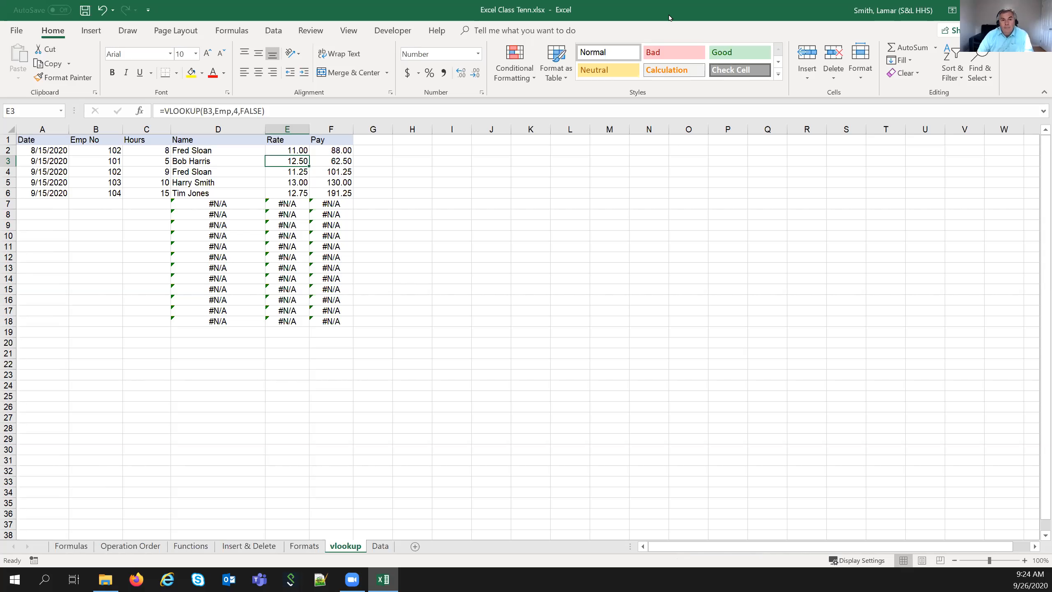
{"action": "left_click", "coordinate": [307, 384]}
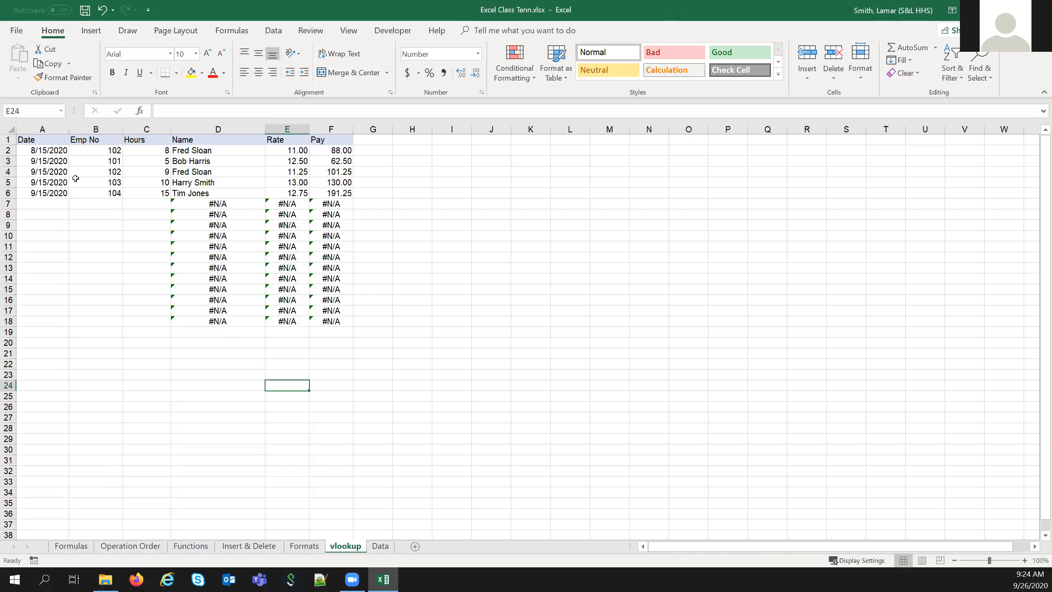
{"action": "left_click", "coordinate": [62, 205]}
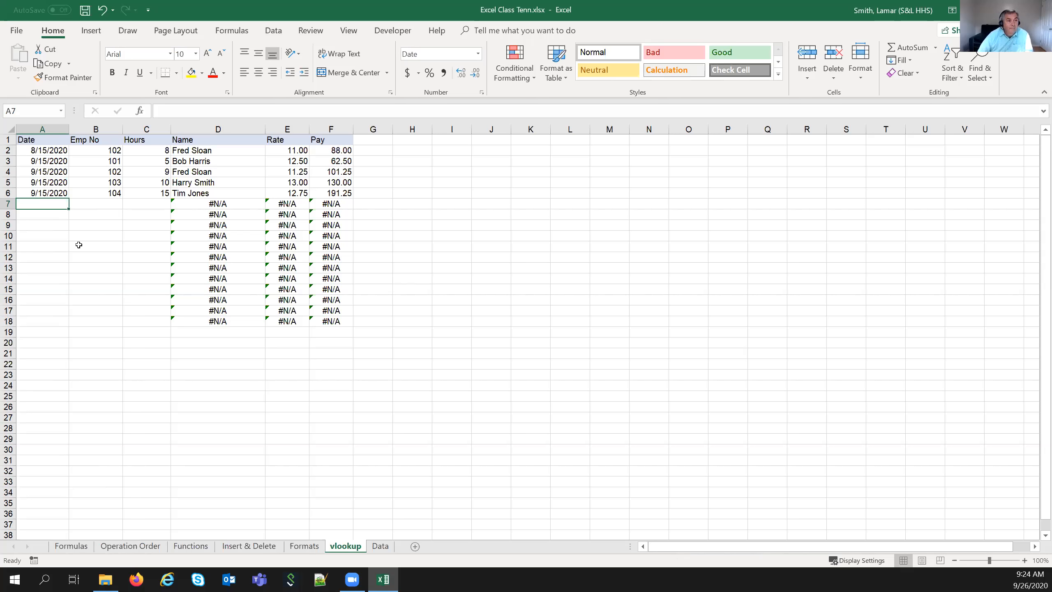
{"action": "left_click", "coordinate": [1041, 10]}
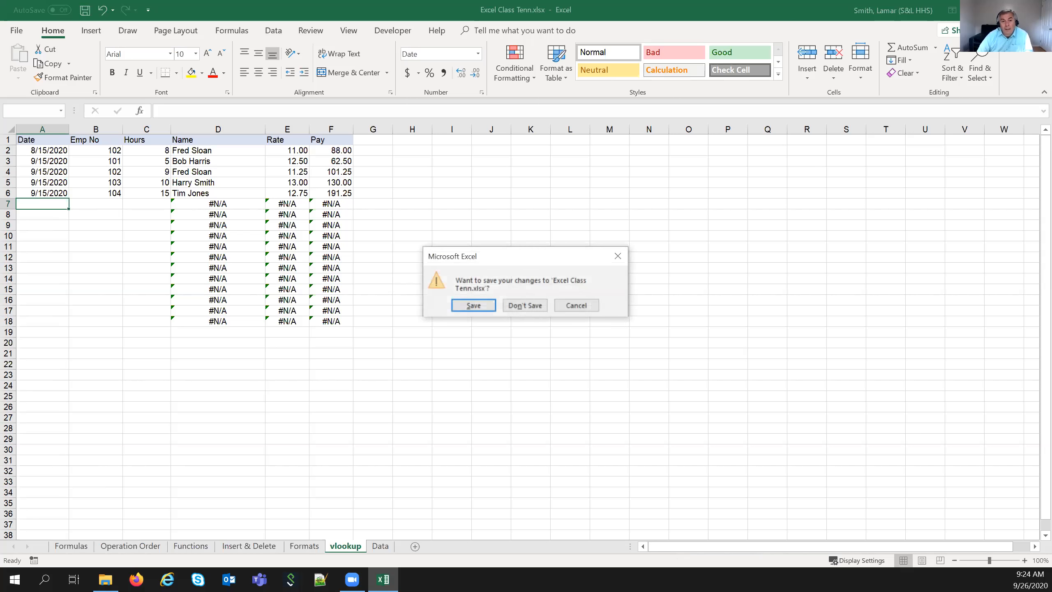
- Close without saving, open the Water PSI folder, and show Open with for the pressure text file
{"action": "left_click", "coordinate": [523, 305]}
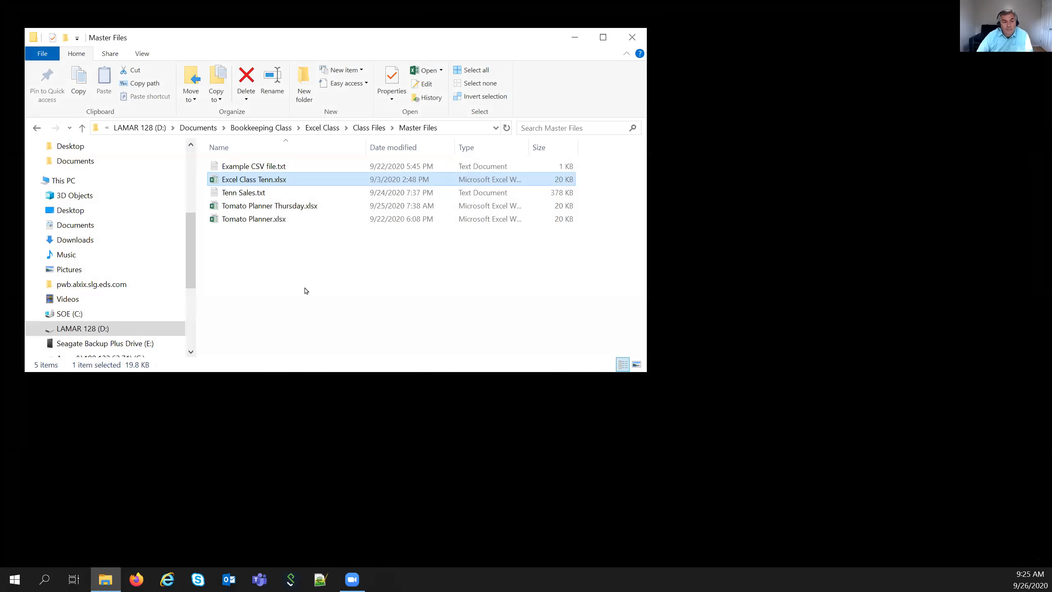
{"action": "left_click", "coordinate": [369, 128]}
{"action": "double_click", "coordinate": [241, 179]}
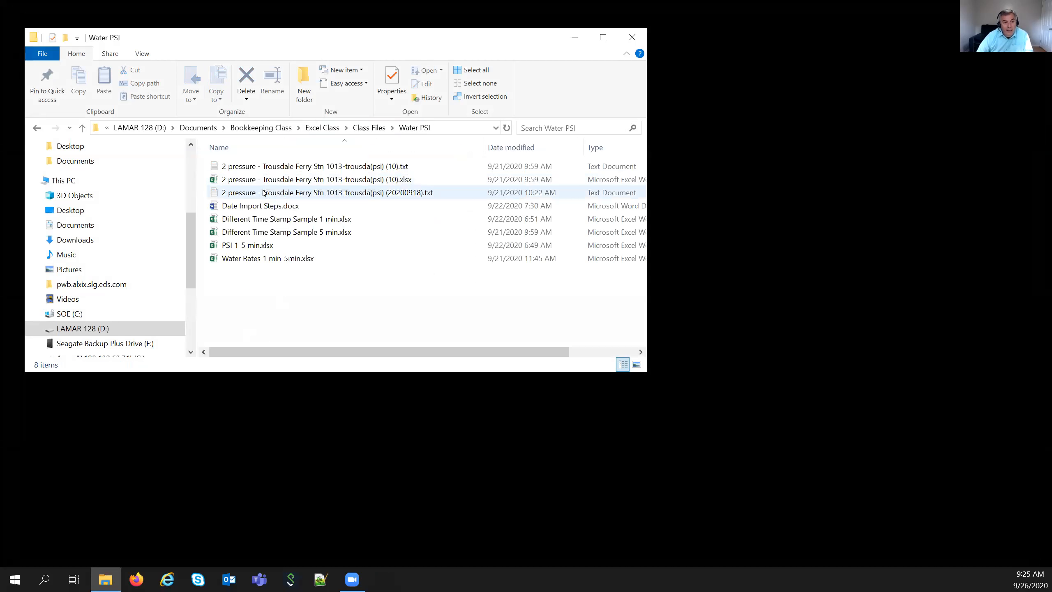
{"action": "right_click", "coordinate": [294, 164]}
{"action": "mouse_move", "coordinate": [240, 252]}
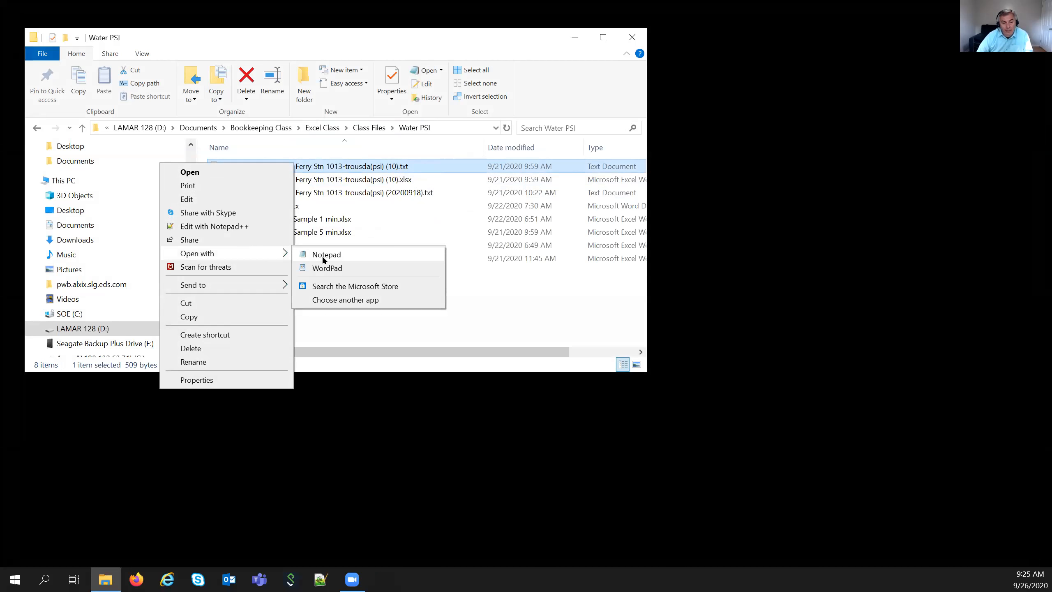
{"action": "left_click", "coordinate": [325, 256]}
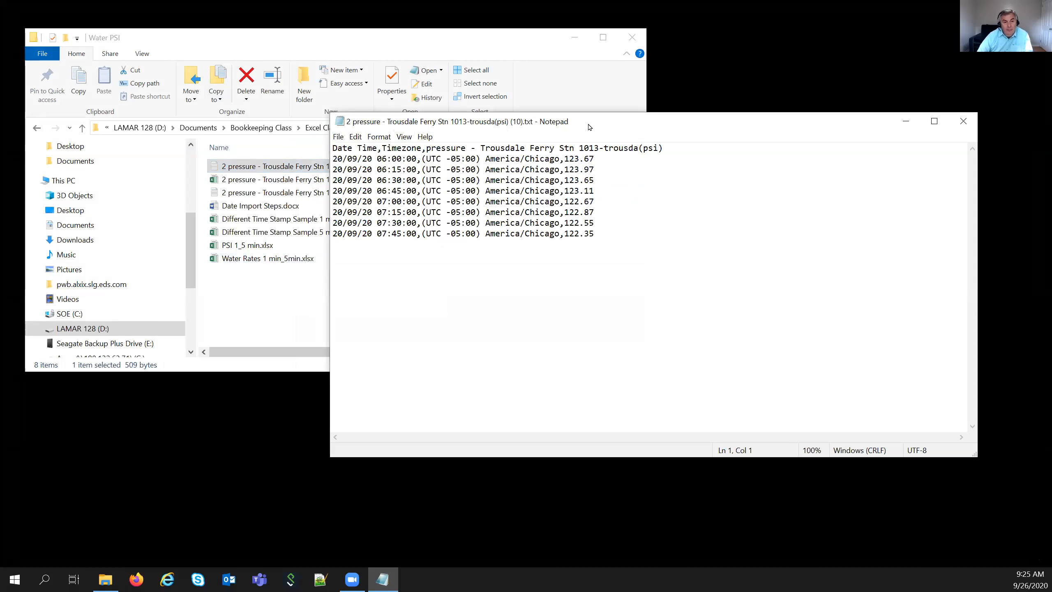
{"action": "left_click_drag", "start_coordinate": [585, 122], "coordinate": [596, 138]}
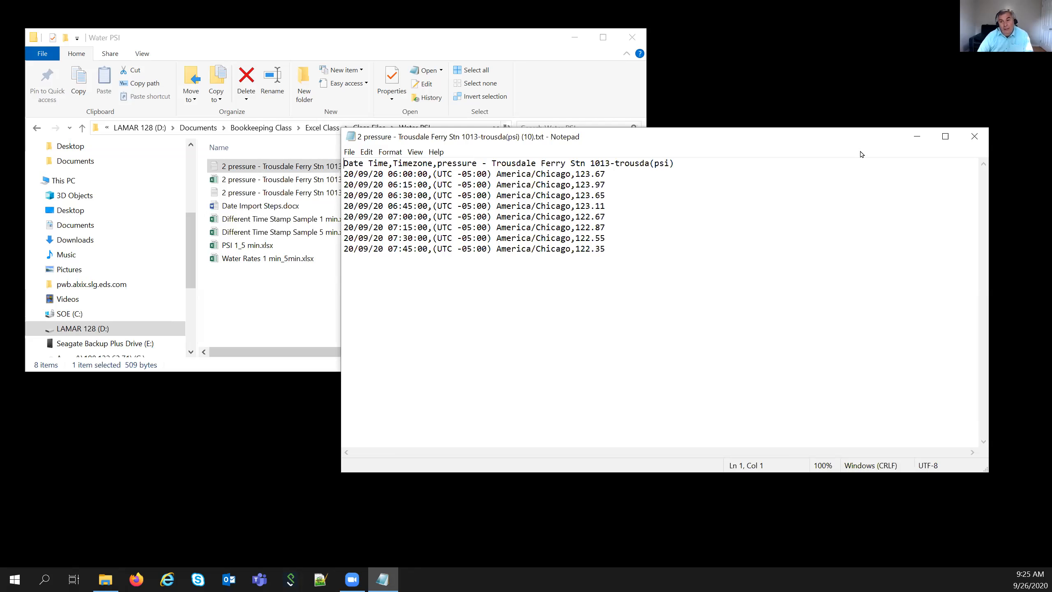
{"action": "left_click", "coordinate": [978, 136]}
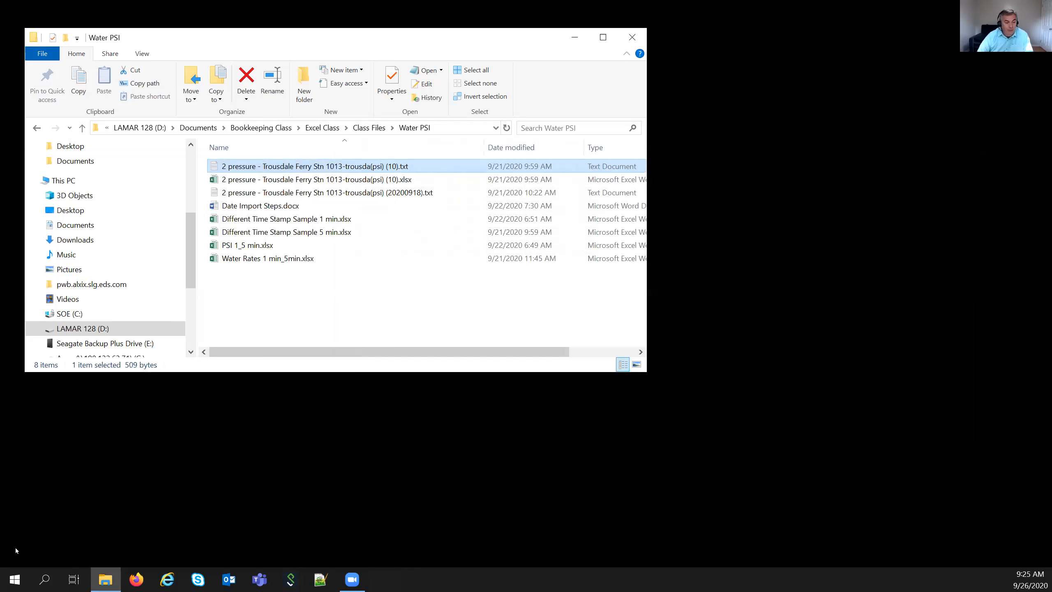
- Launch Excel and start a new blank workbook
{"action": "left_click", "coordinate": [15, 579]}
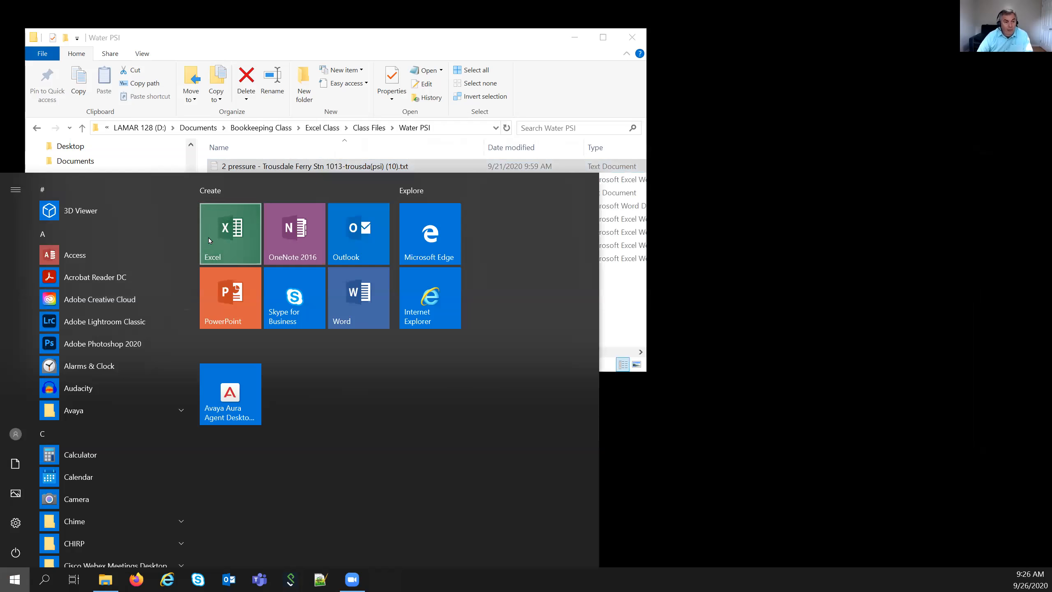
{"action": "left_click", "coordinate": [209, 240]}
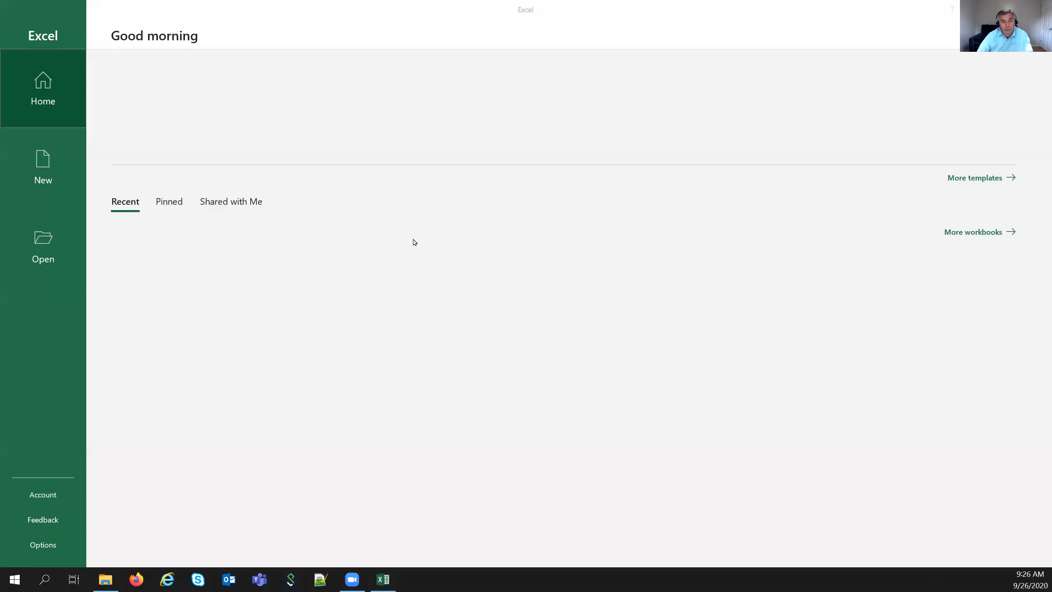
{"action": "left_click", "coordinate": [146, 92]}
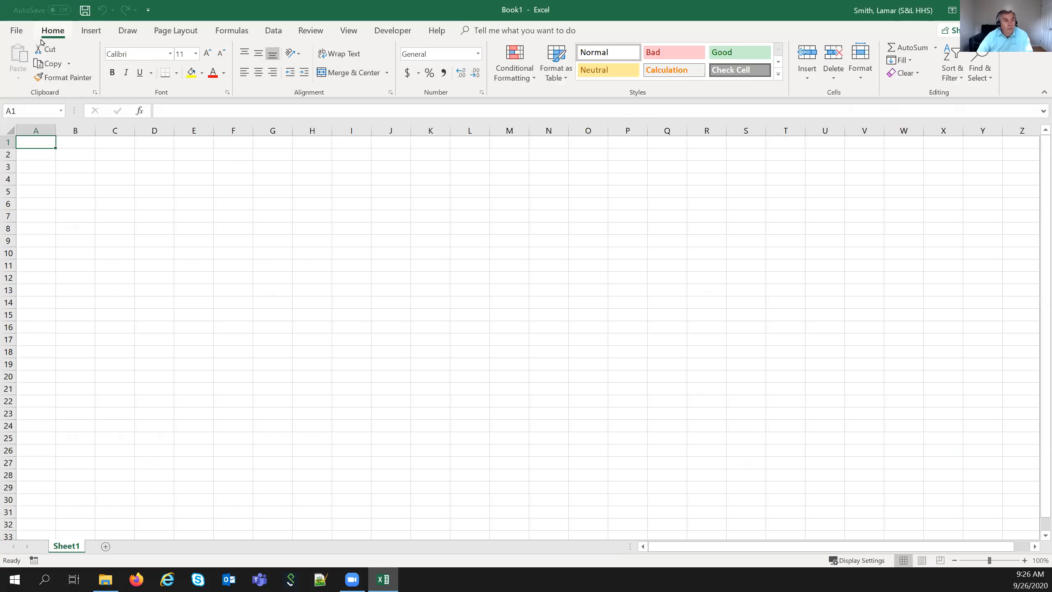
- Browse to D:\Documents\Bookkeeping Class\Excel Class\Class Files\Water PSI in the Open dialog
{"action": "left_click", "coordinate": [16, 31]}
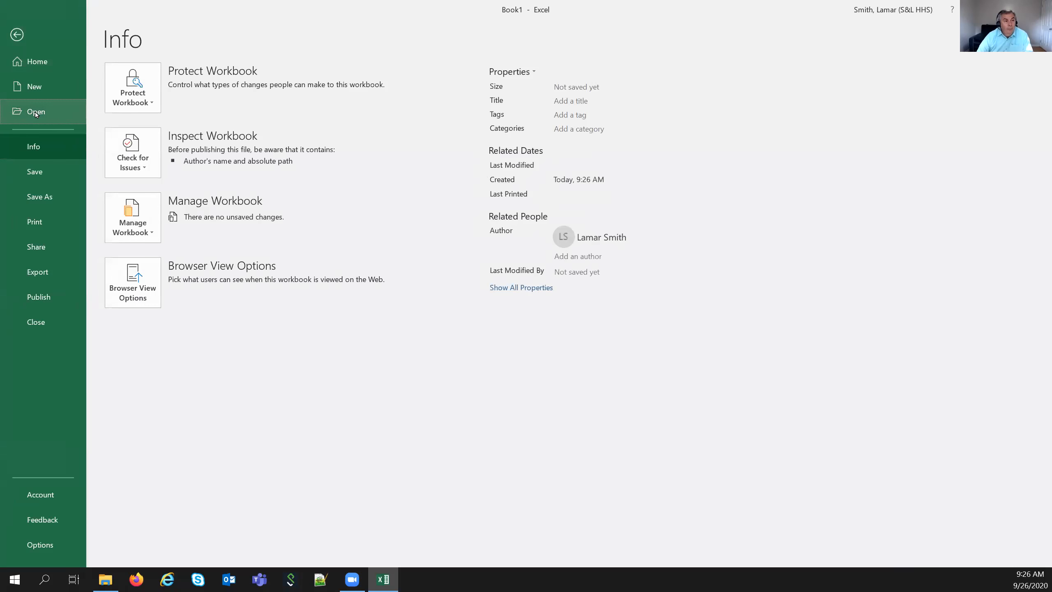
{"action": "left_click", "coordinate": [36, 113]}
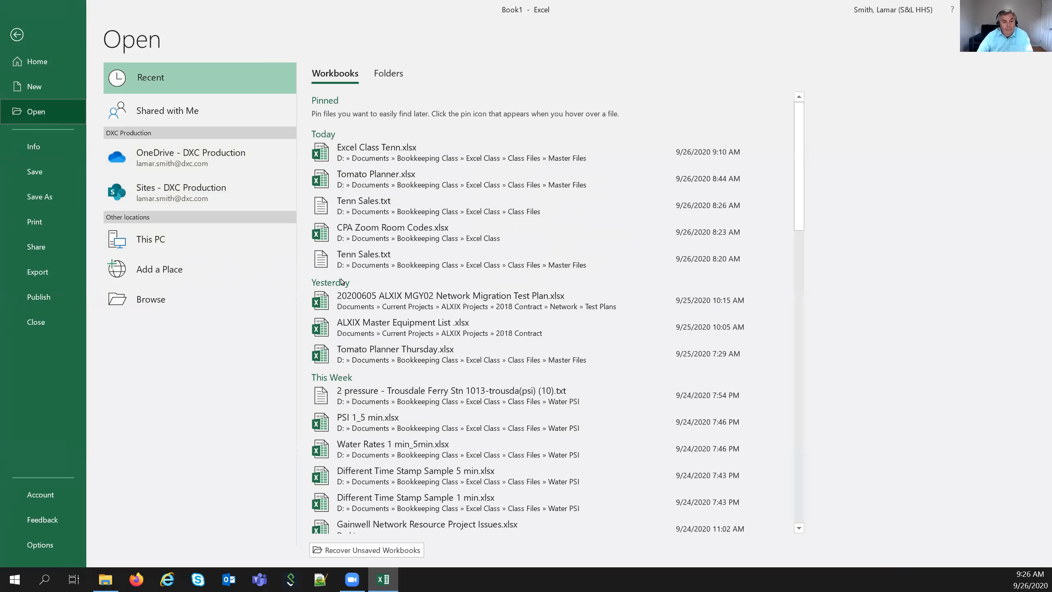
{"action": "left_click", "coordinate": [274, 299]}
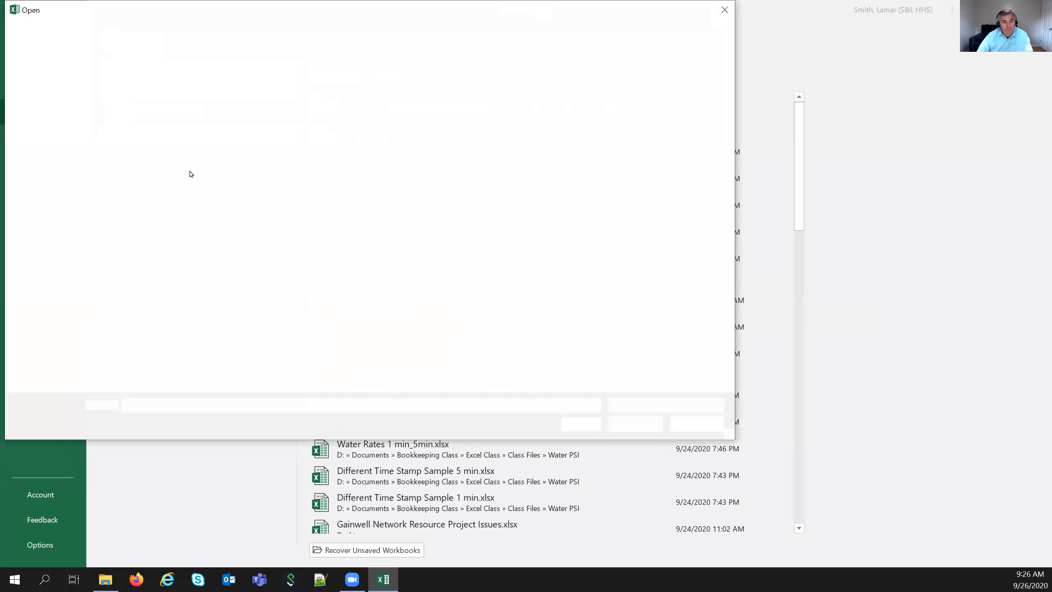
{"action": "scroll", "coordinate": [51, 352], "scroll_direction": "down", "scroll_amount": 2}
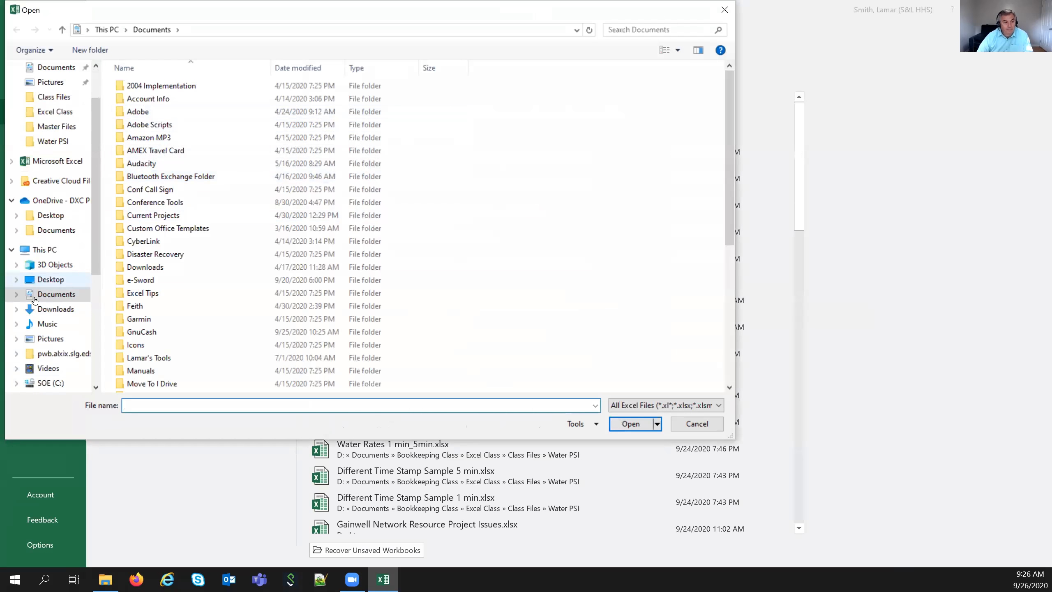
{"action": "left_click", "coordinate": [54, 383]}
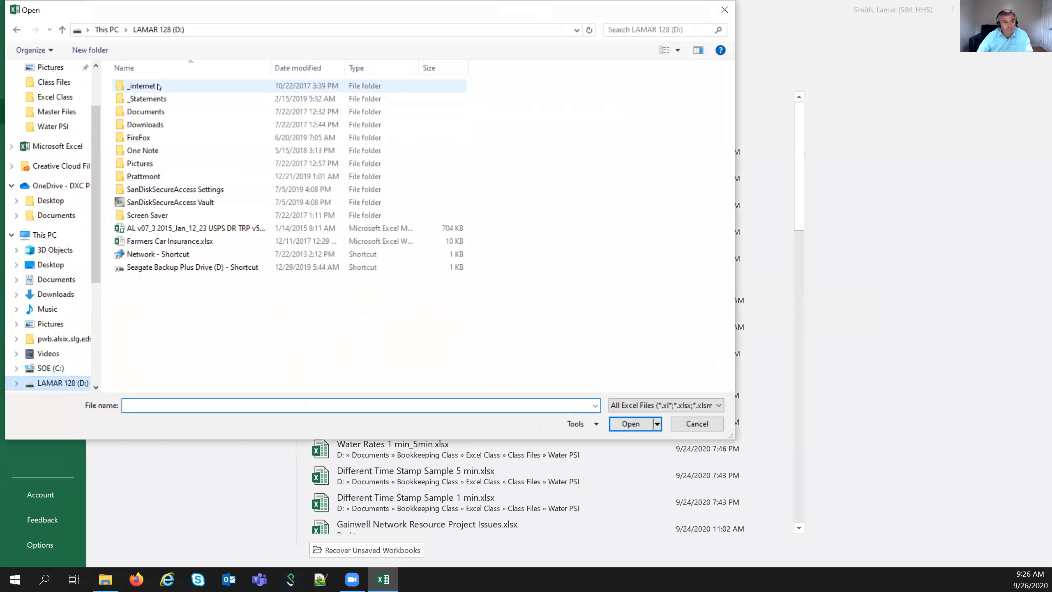
{"action": "double_click", "coordinate": [154, 113]}
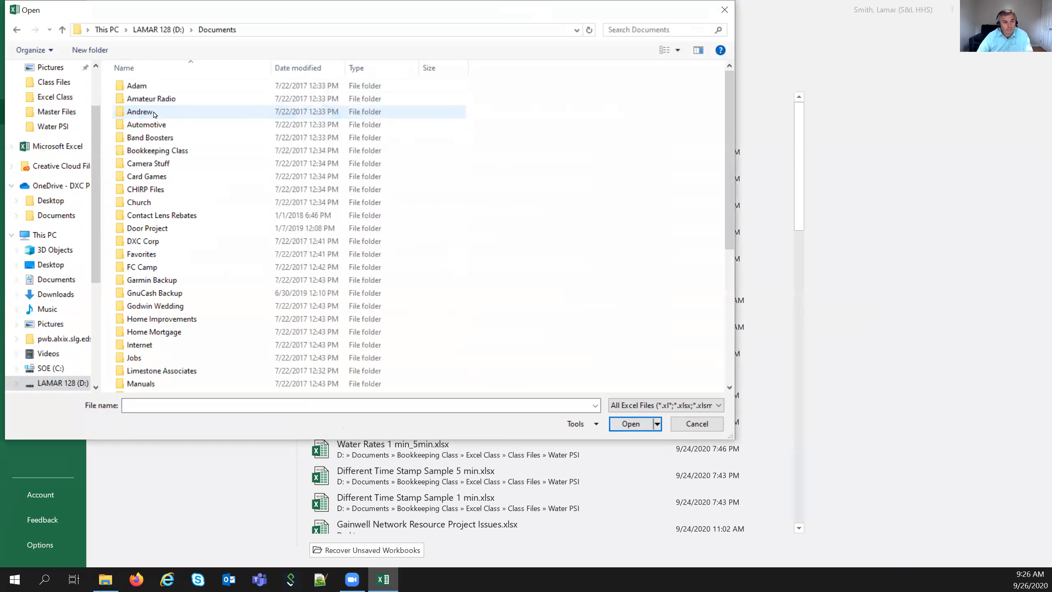
{"action": "double_click", "coordinate": [155, 151]}
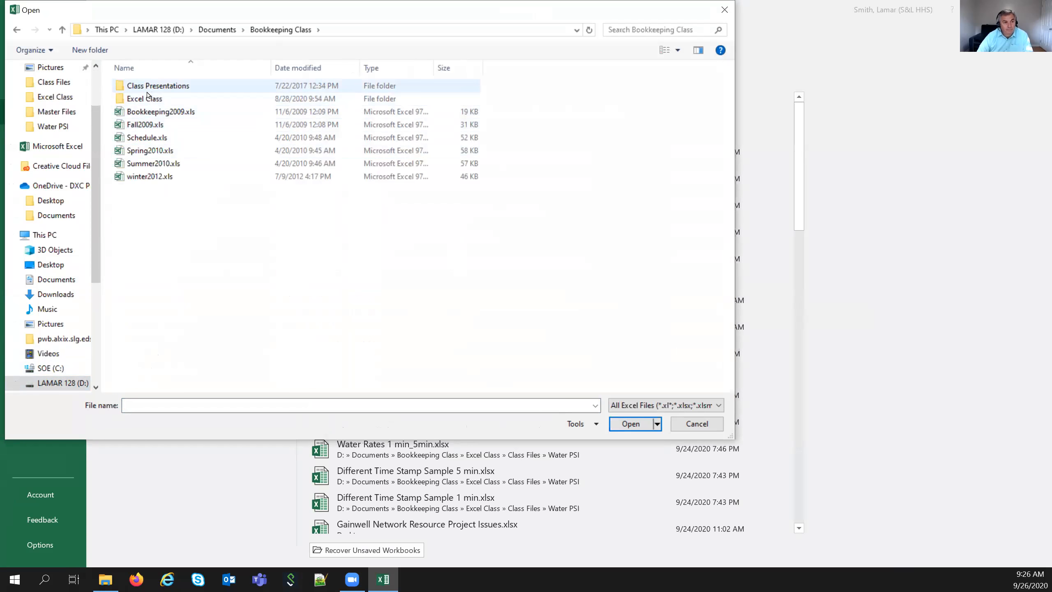
{"action": "double_click", "coordinate": [150, 101]}
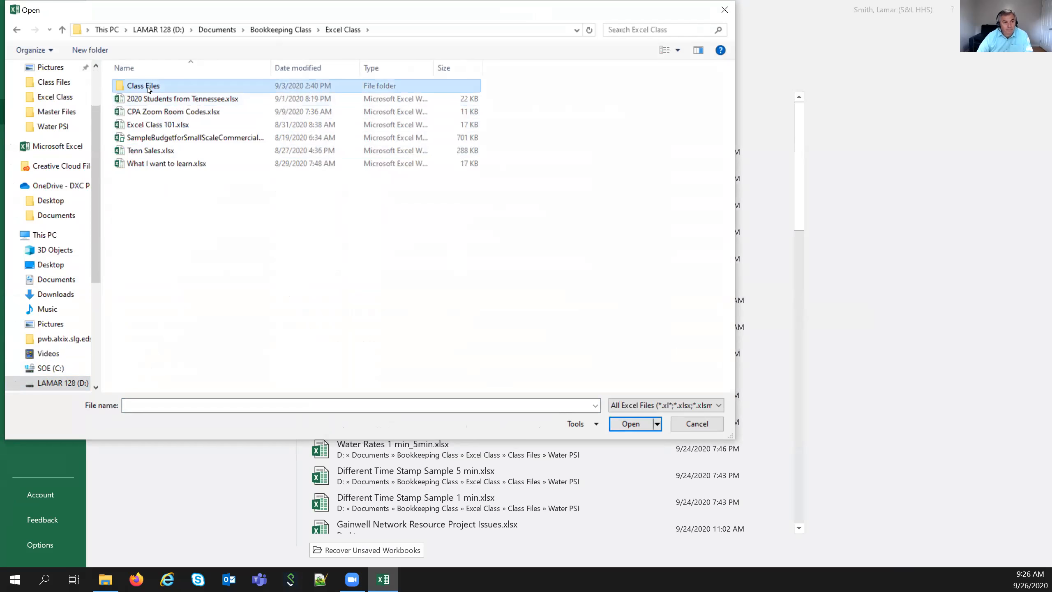
{"action": "double_click", "coordinate": [148, 87]}
{"action": "double_click", "coordinate": [149, 100]}
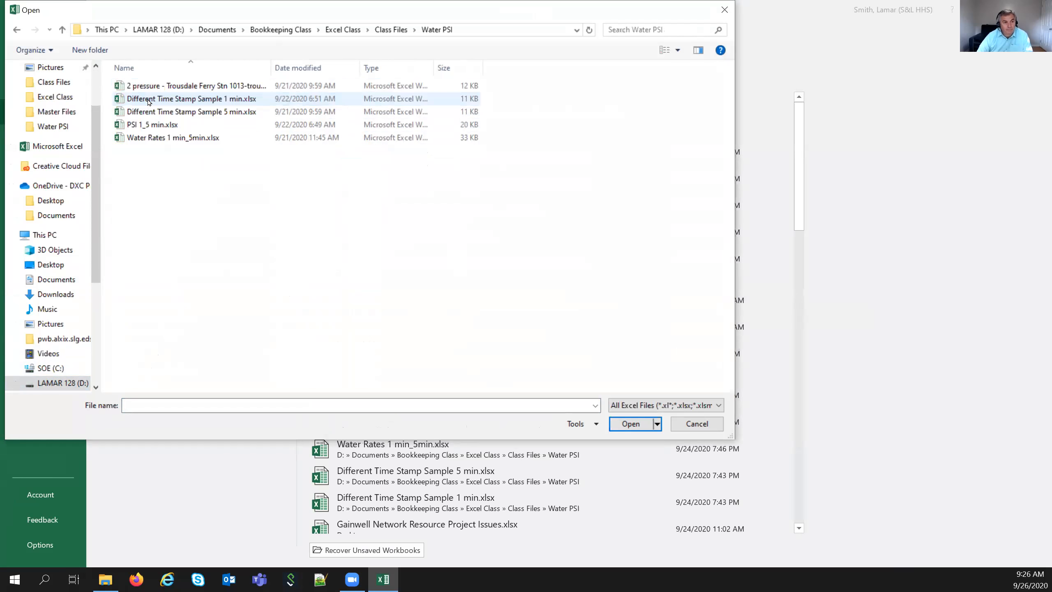
- Show All Files and open the pressure readings text file for import
{"action": "left_click", "coordinate": [665, 405]}
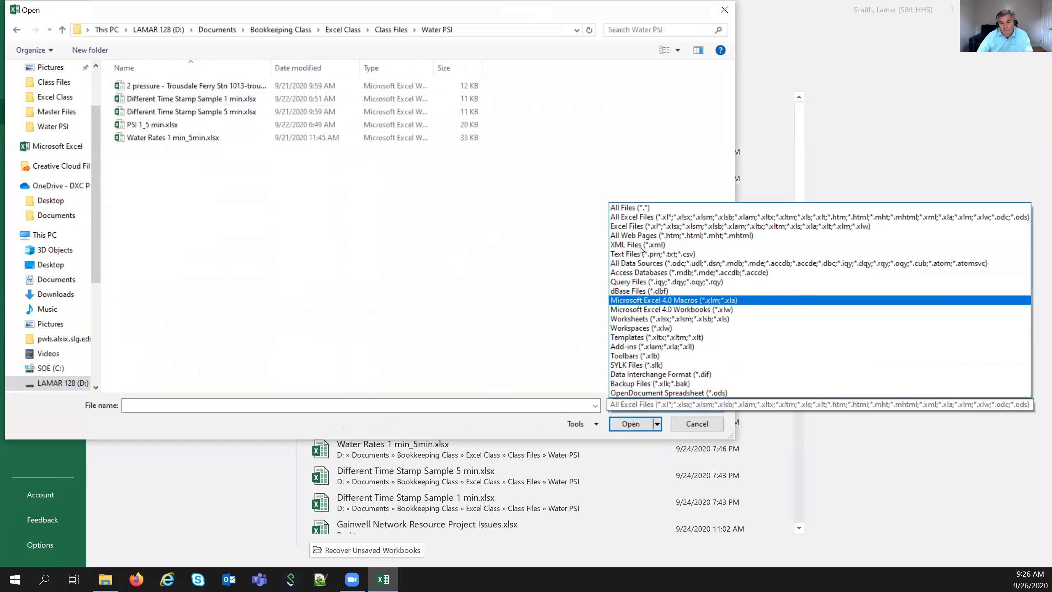
{"action": "left_click", "coordinate": [662, 208]}
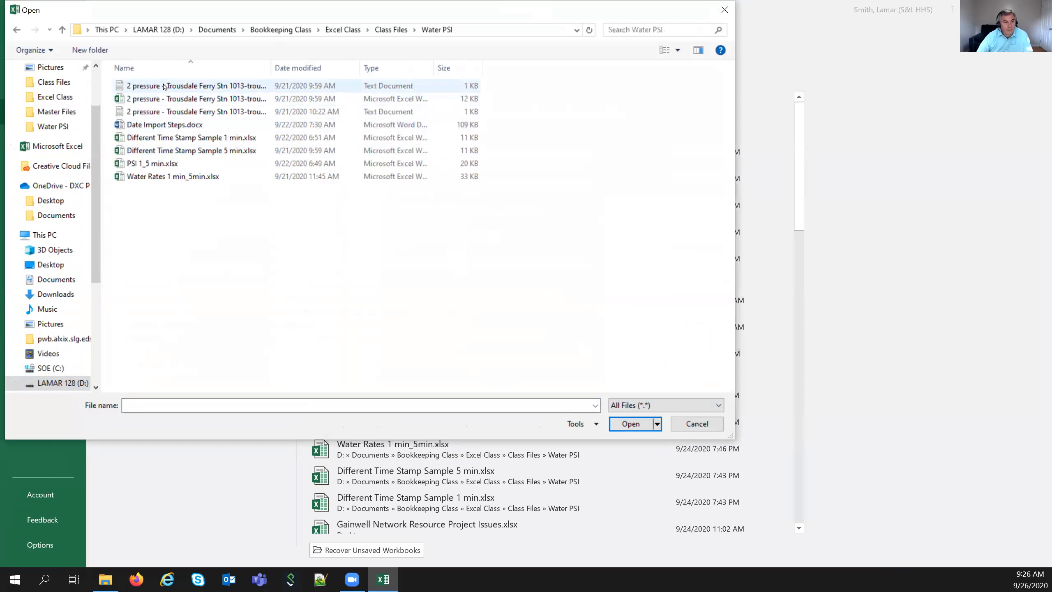
{"action": "left_click", "coordinate": [170, 87]}
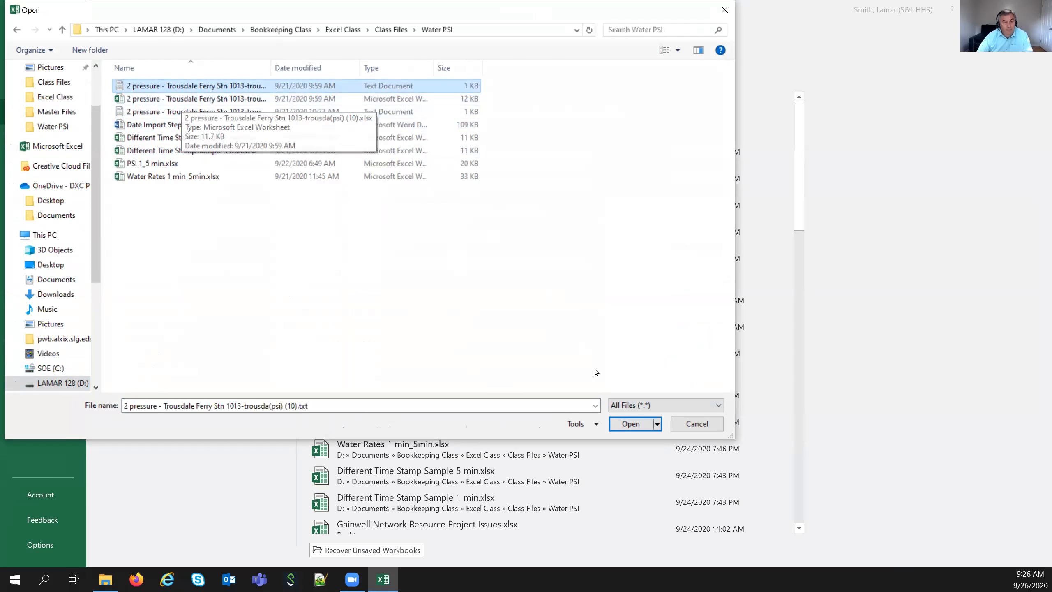
{"action": "left_click", "coordinate": [622, 423]}
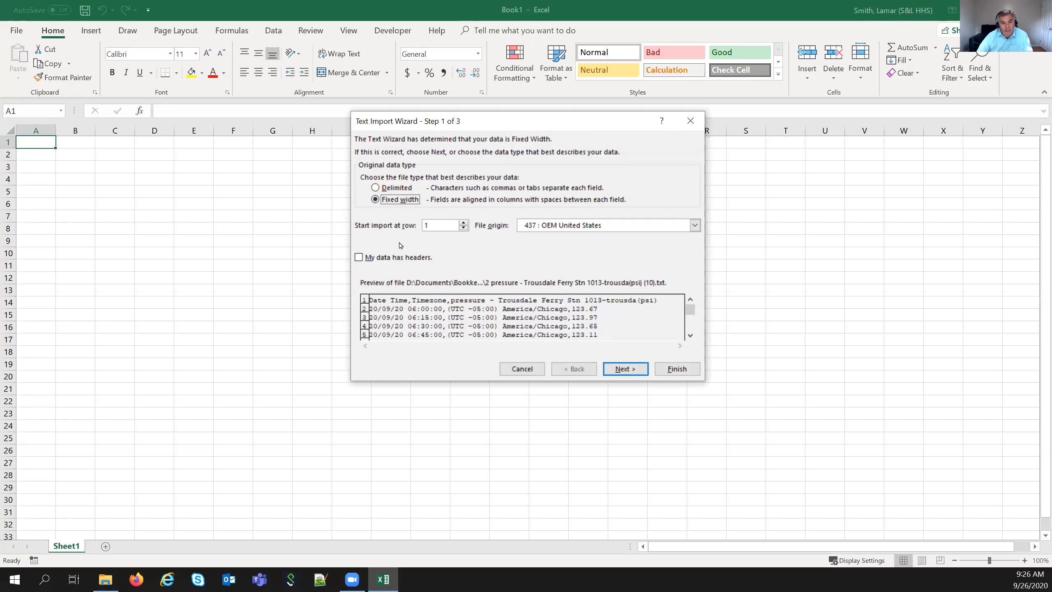
- Keep Fixed width, tick 'My data has headers', and advance to the column-break step
{"action": "left_click", "coordinate": [378, 189]}
{"action": "left_click", "coordinate": [377, 200]}
{"action": "left_click", "coordinate": [359, 257]}
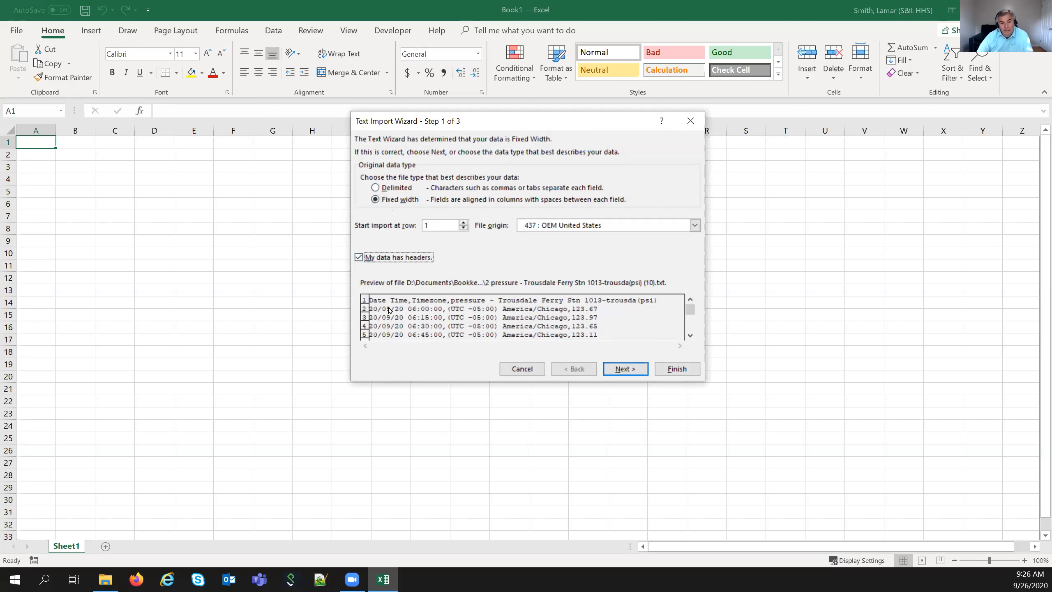
{"action": "left_click", "coordinate": [622, 369]}
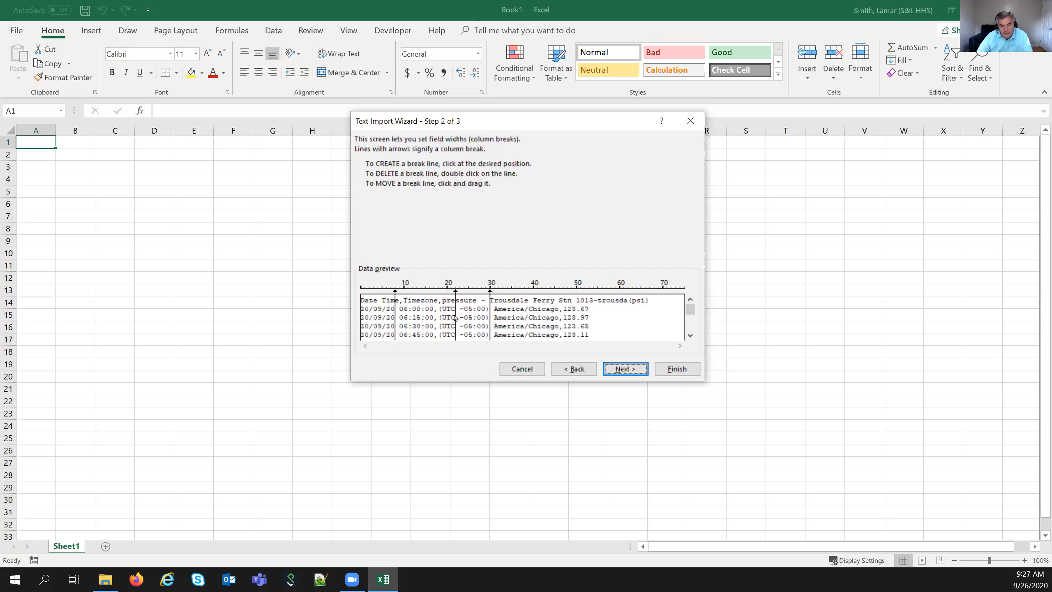
- Place column breaks separating date, time, timezone and pressure values, then continue
{"action": "left_click_drag", "start_coordinate": [456, 318], "coordinate": [434, 319]}
{"action": "mouse_move", "coordinate": [434, 319]}
{"action": "left_mouse_down"}
{"action": "mouse_move", "coordinate": [446, 323]}
{"action": "mouse_move", "coordinate": [435, 322]}
{"action": "left_mouse_up"}
{"action": "left_click_drag", "start_coordinate": [491, 319], "coordinate": [563, 325]}
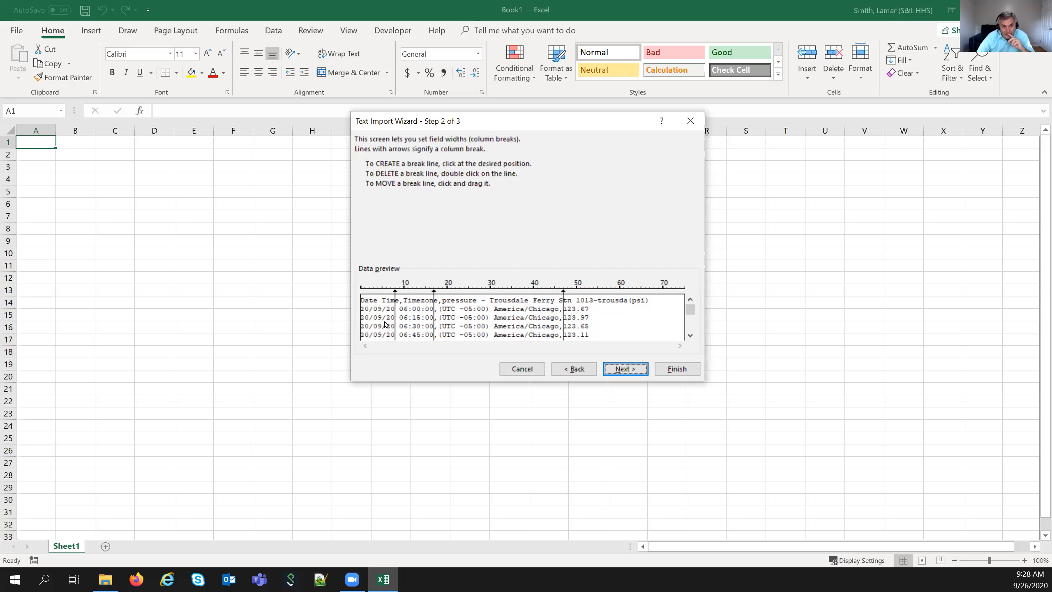
{"action": "left_click", "coordinate": [620, 370]}
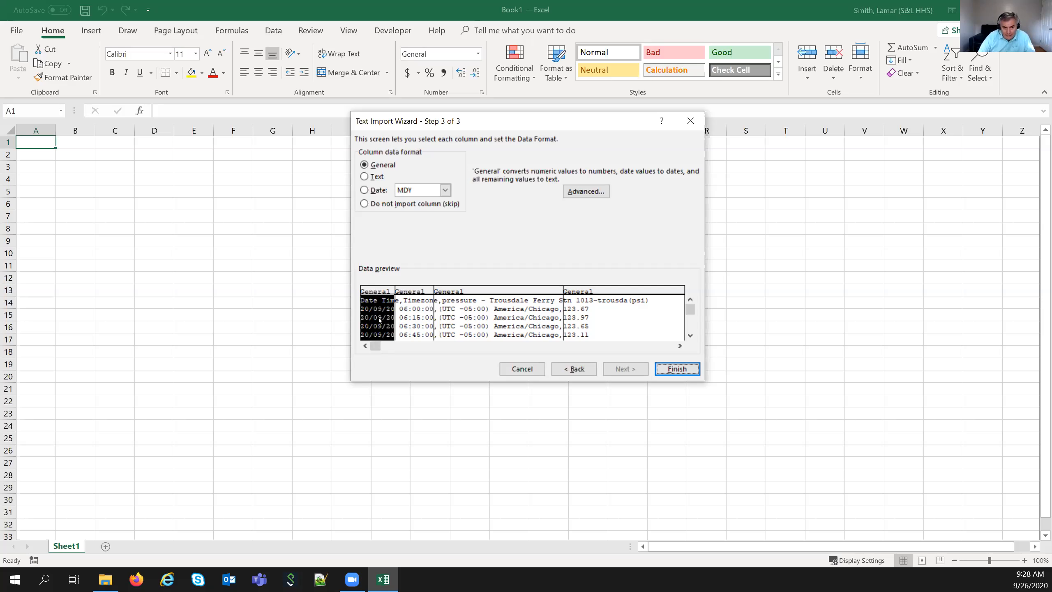
- Import the first column as DMY dates and finish the import into a new workbook
{"action": "left_click", "coordinate": [364, 190]}
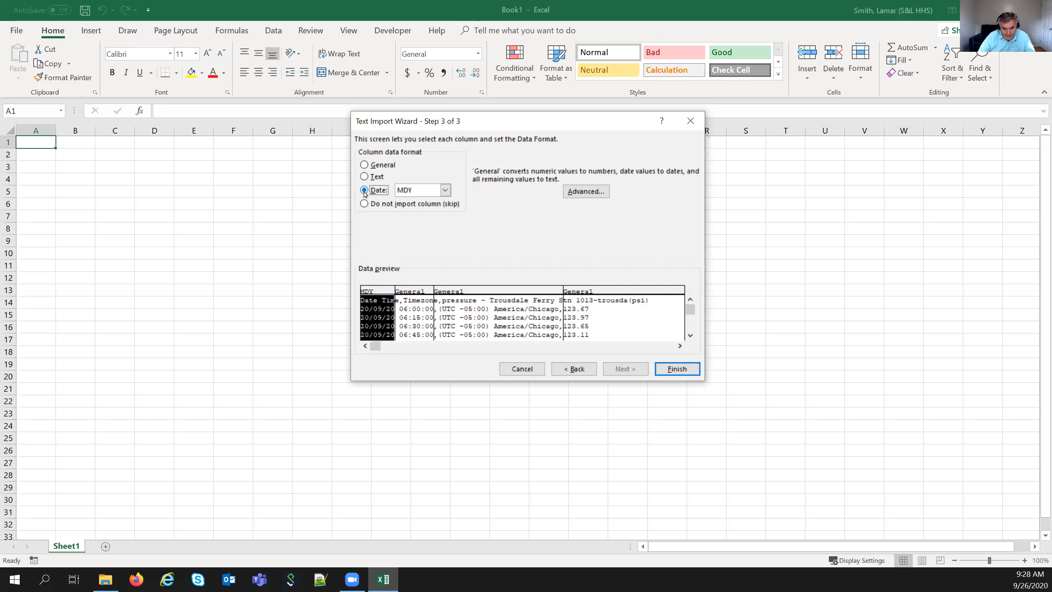
{"action": "left_click", "coordinate": [445, 191]}
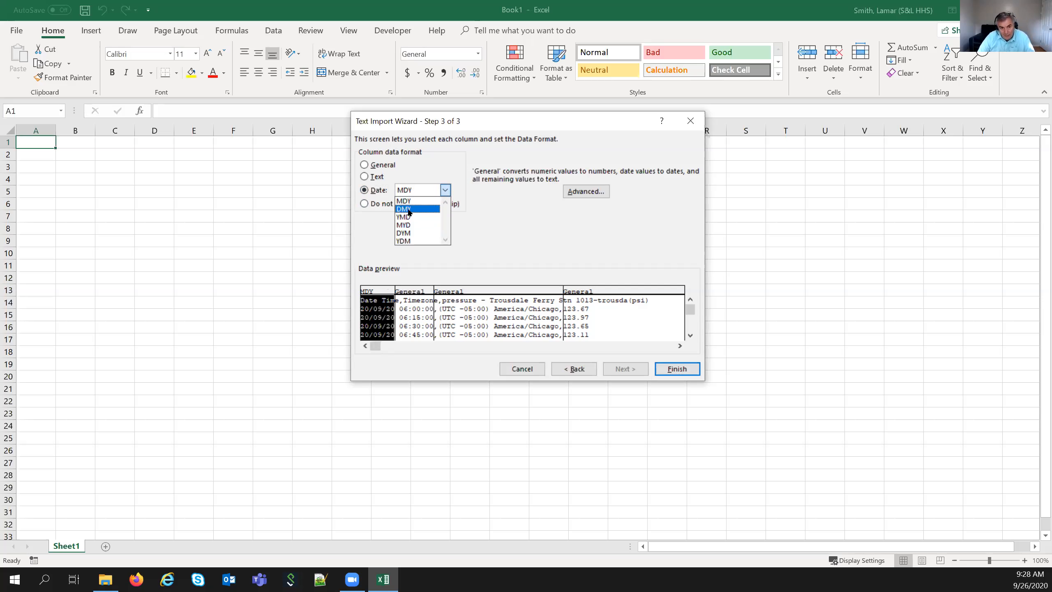
{"action": "left_click", "coordinate": [408, 210]}
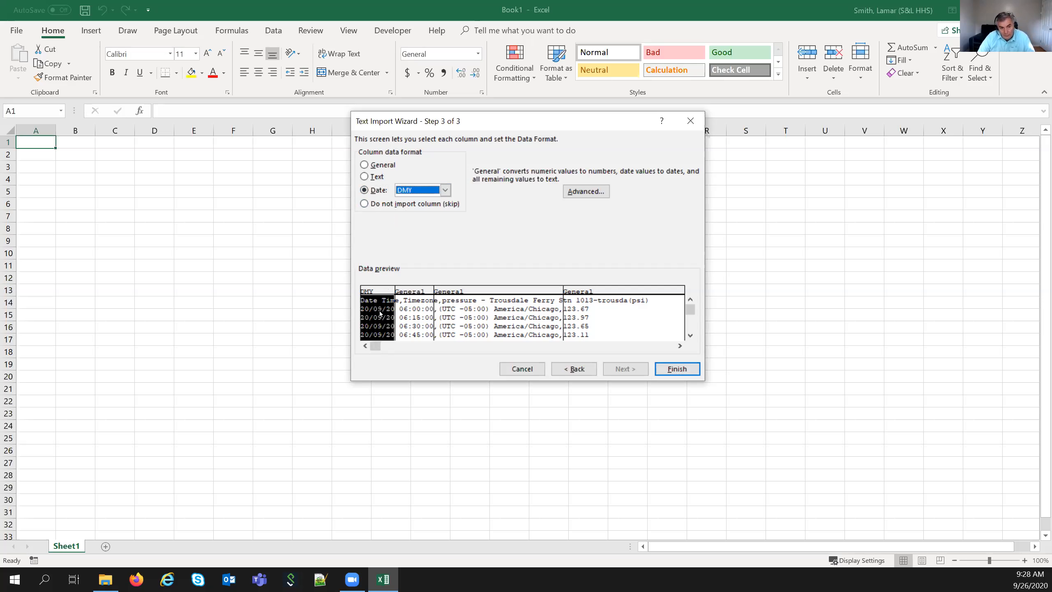
{"action": "left_click", "coordinate": [419, 294]}
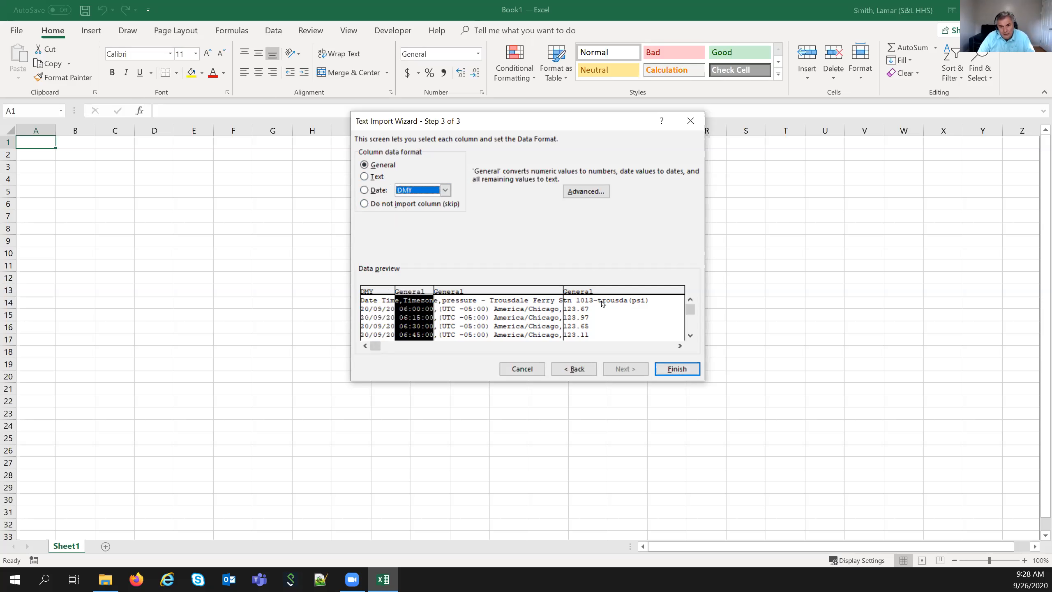
{"action": "left_click", "coordinate": [677, 369]}
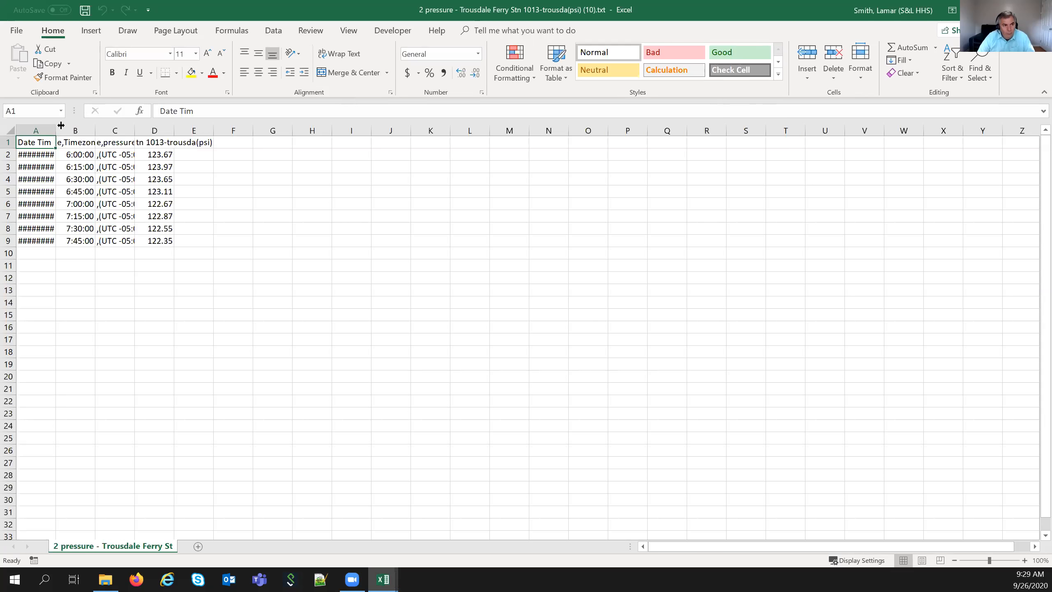
- Widen column A to show full dates and head A1 and B1 'Date' and 'Time'
{"action": "left_click_drag", "start_coordinate": [55, 125], "coordinate": [184, 125]}
{"action": "key", "text": "ctrl+z"}
{"action": "left_click", "coordinate": [187, 126]}
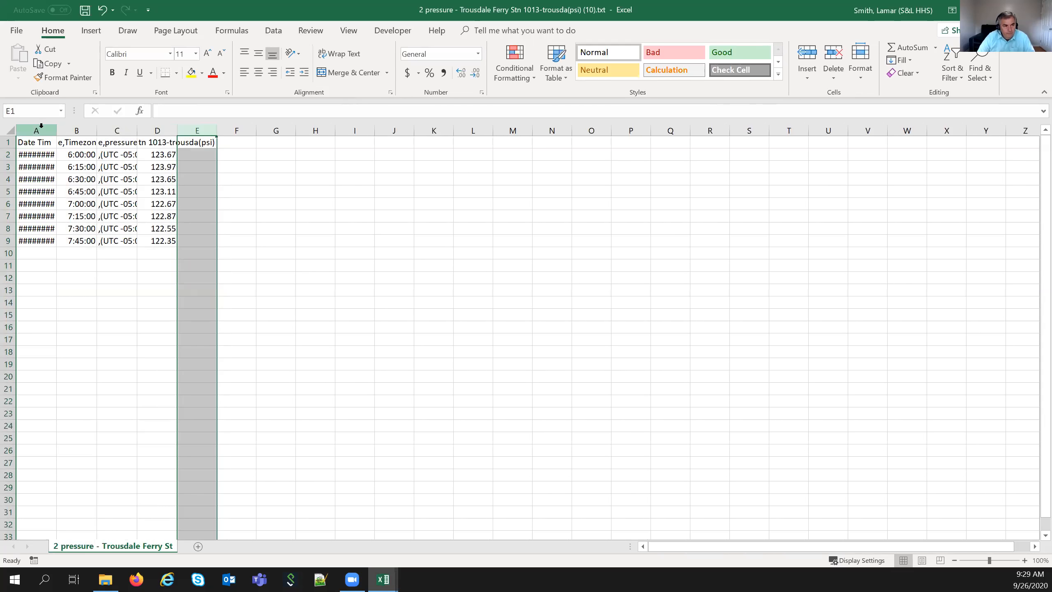
{"action": "left_click_drag", "start_coordinate": [56, 126], "coordinate": [73, 126]}
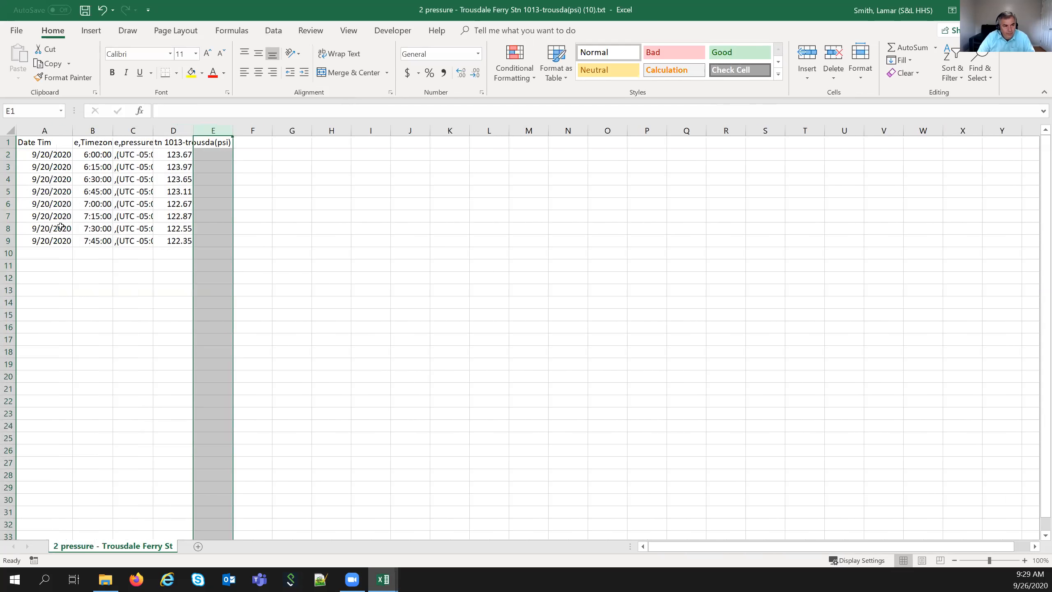
{"action": "left_click", "coordinate": [54, 157]}
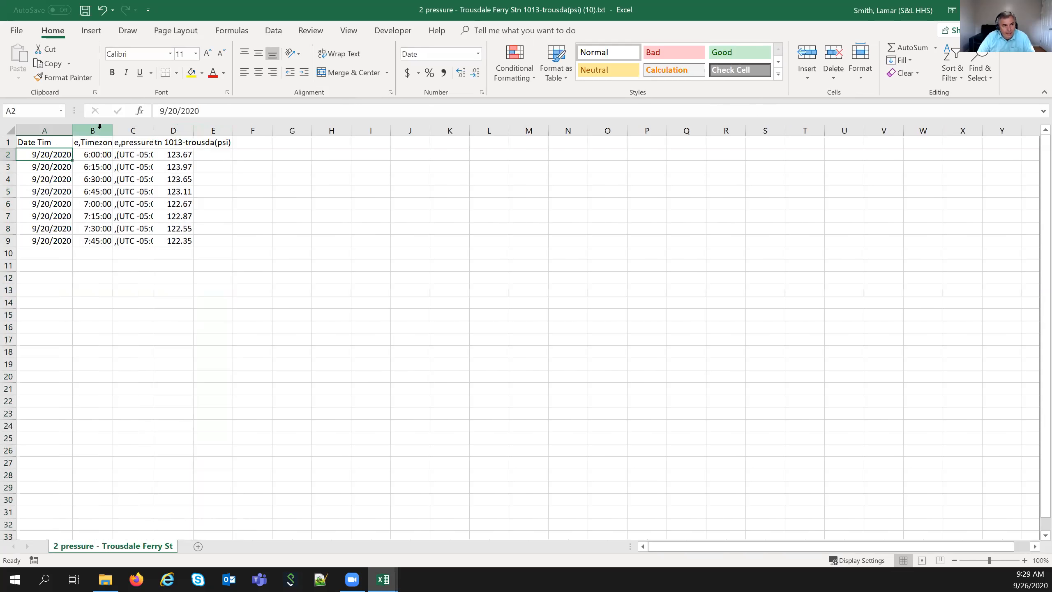
{"action": "left_click", "coordinate": [65, 141]}
{"action": "type", "text": "Date"}
{"action": "key", "text": "Tab"}
{"action": "type", "text": "Time"}
{"action": "key", "text": "Tab"}
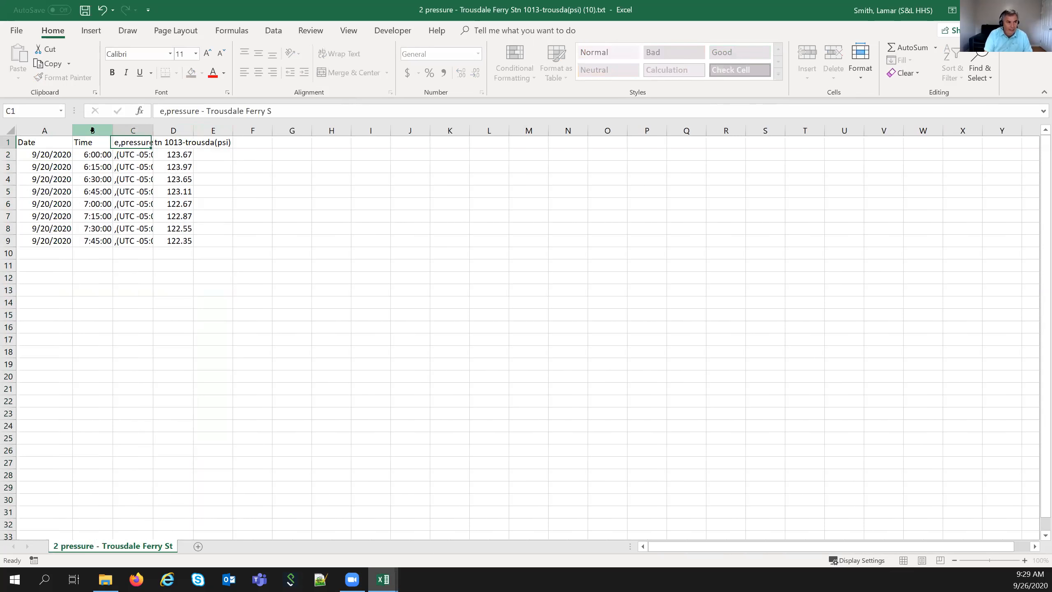
- Delete the timezone column C
{"action": "double_click", "coordinate": [153, 128]}
{"action": "left_click", "coordinate": [183, 129]}
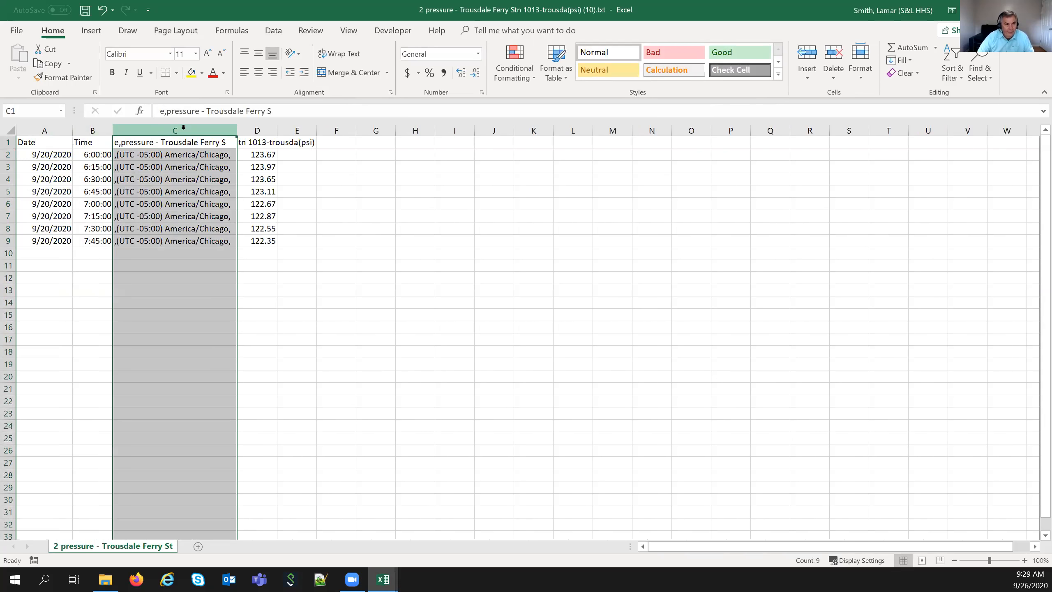
{"action": "right_click", "coordinate": [183, 129]}
{"action": "left_click", "coordinate": [210, 230]}
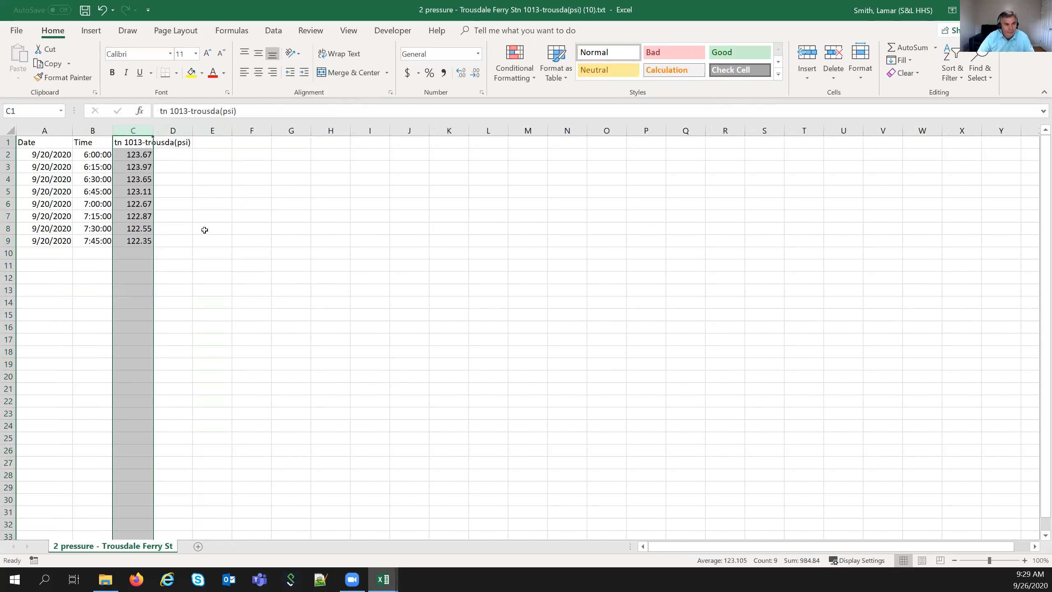
- Head the pressure column 'Flow PSI' in C1
{"action": "left_click", "coordinate": [143, 142]}
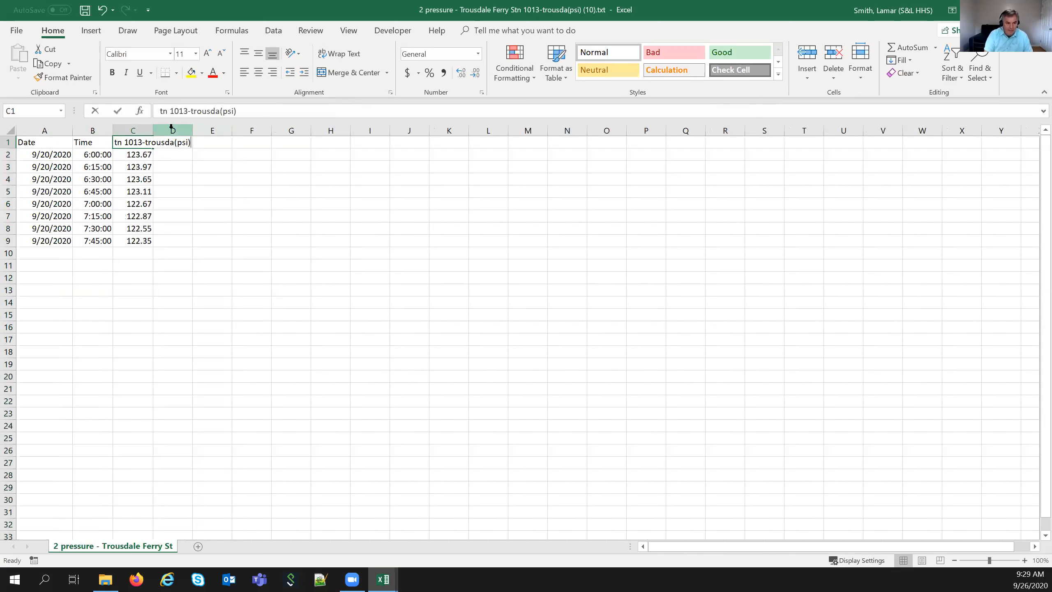
{"action": "type", "text": "Flow Pre"}
{"action": "key", "text": "BackSpace"}
{"action": "type", "text": "SI"}
{"action": "key", "text": "Return"}
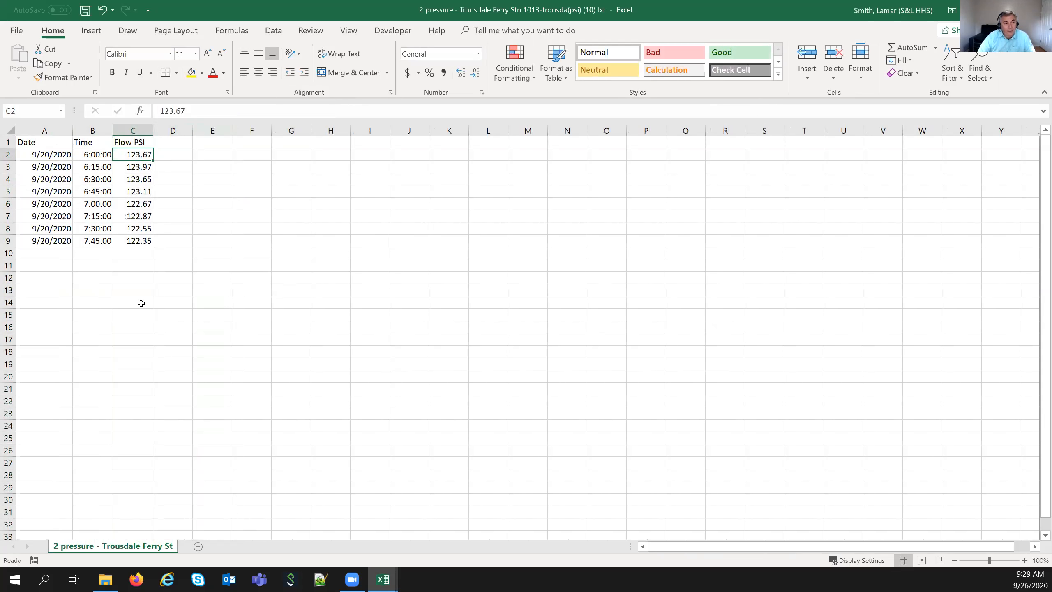
{"action": "left_click_drag", "start_coordinate": [37, 153], "coordinate": [141, 240]}
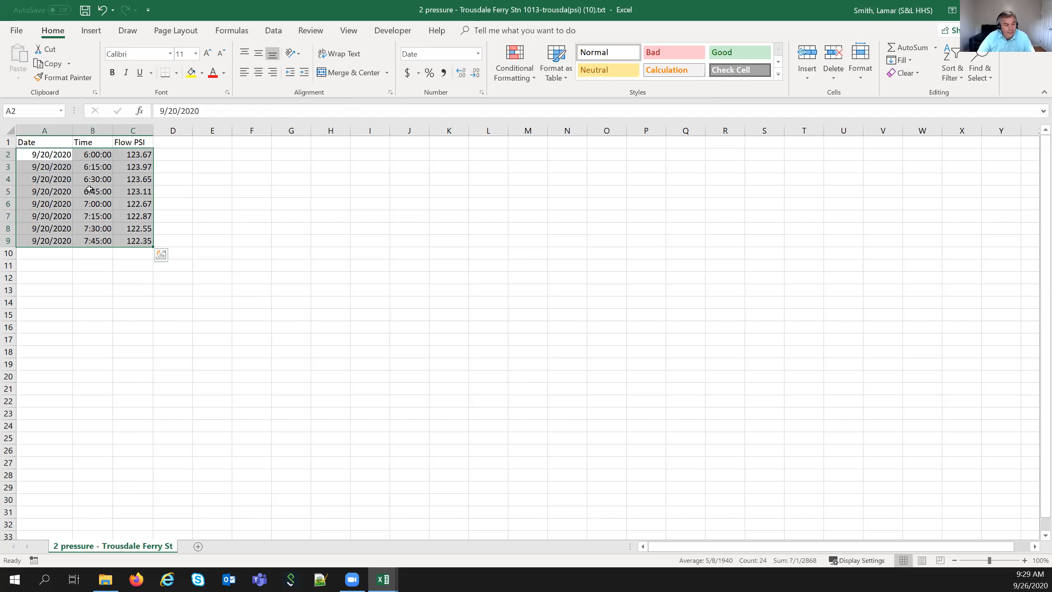
{"action": "left_click", "coordinate": [116, 301]}
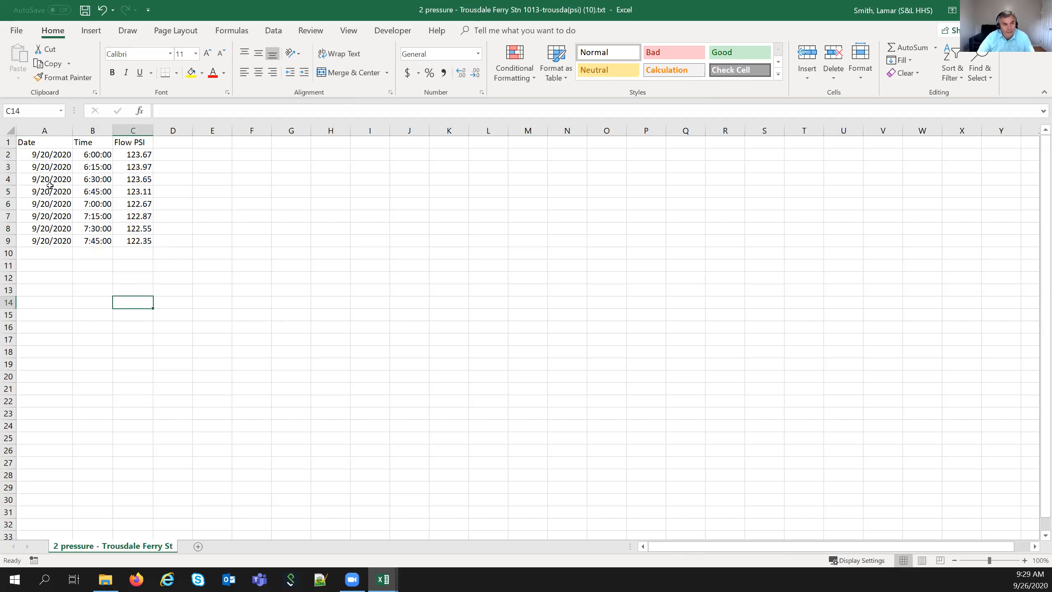
- Close the imported pressure workbook and discard its changes
{"action": "left_click", "coordinate": [52, 156]}
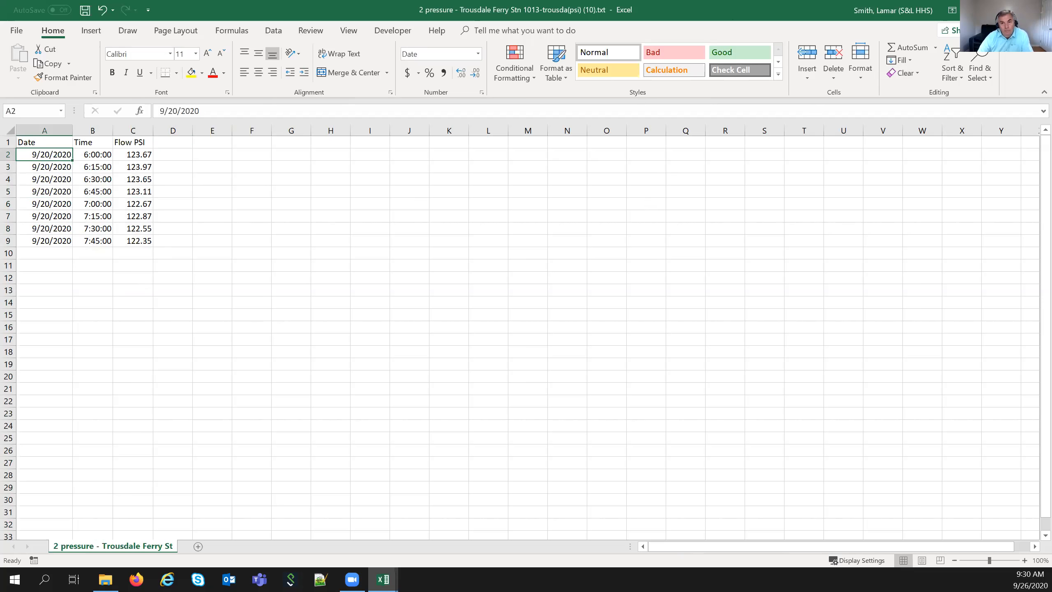
{"action": "left_click", "coordinate": [1038, 10]}
{"action": "left_click", "coordinate": [519, 307]}
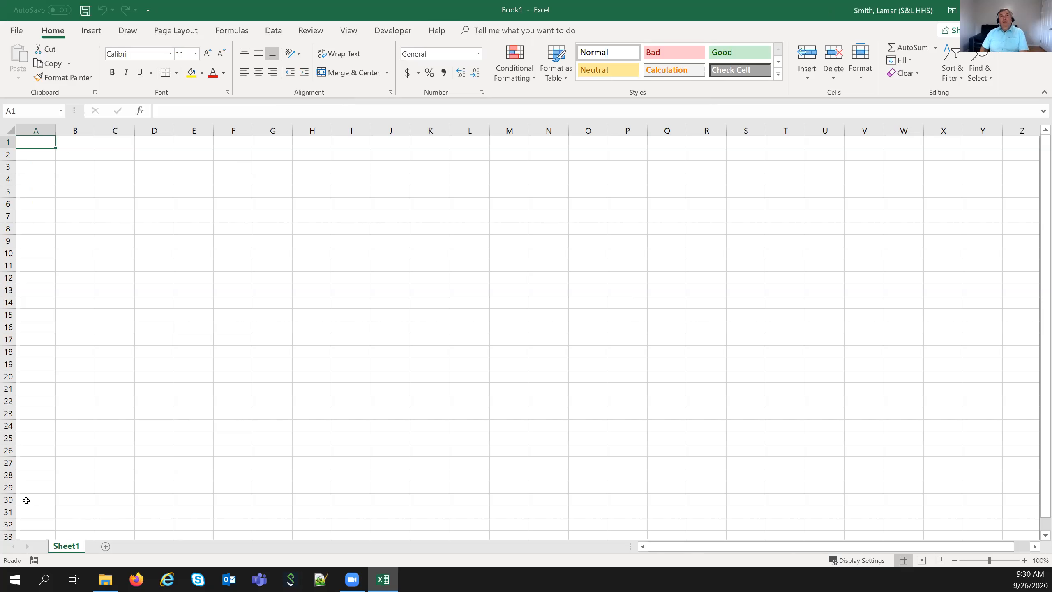
- Add four new sheets, Sheet2 through Sheet5, and return to Sheet1
{"action": "left_click", "coordinate": [107, 546]}
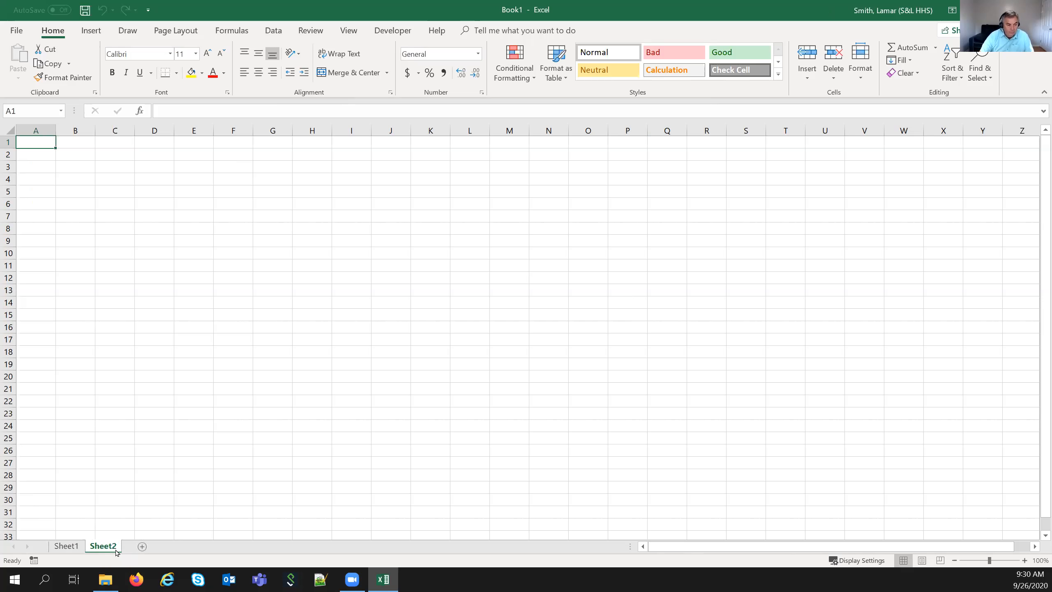
{"action": "left_click", "coordinate": [142, 547]}
{"action": "left_click", "coordinate": [178, 546]}
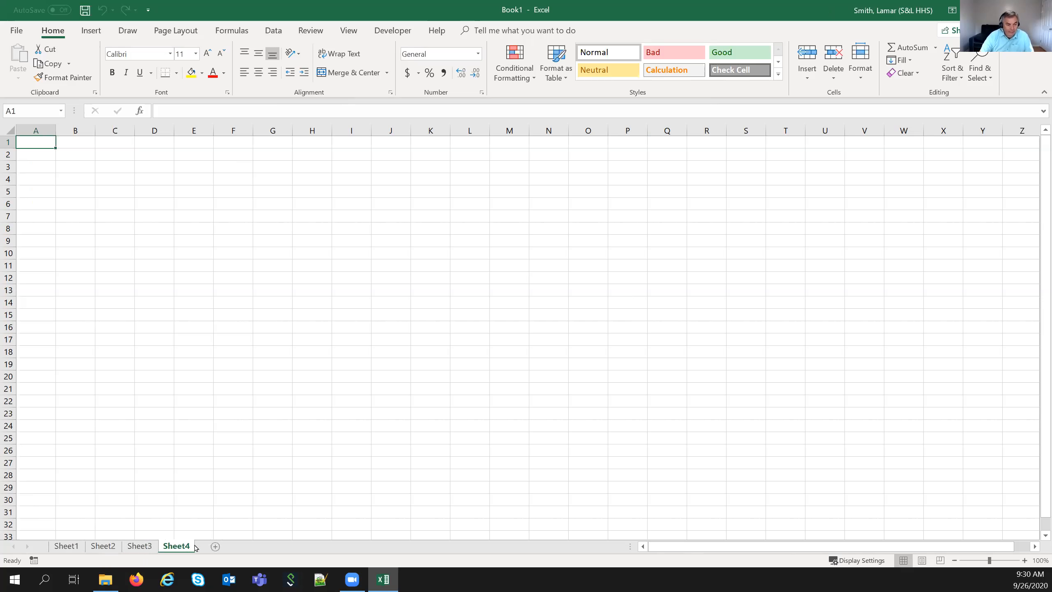
{"action": "left_click", "coordinate": [216, 545]}
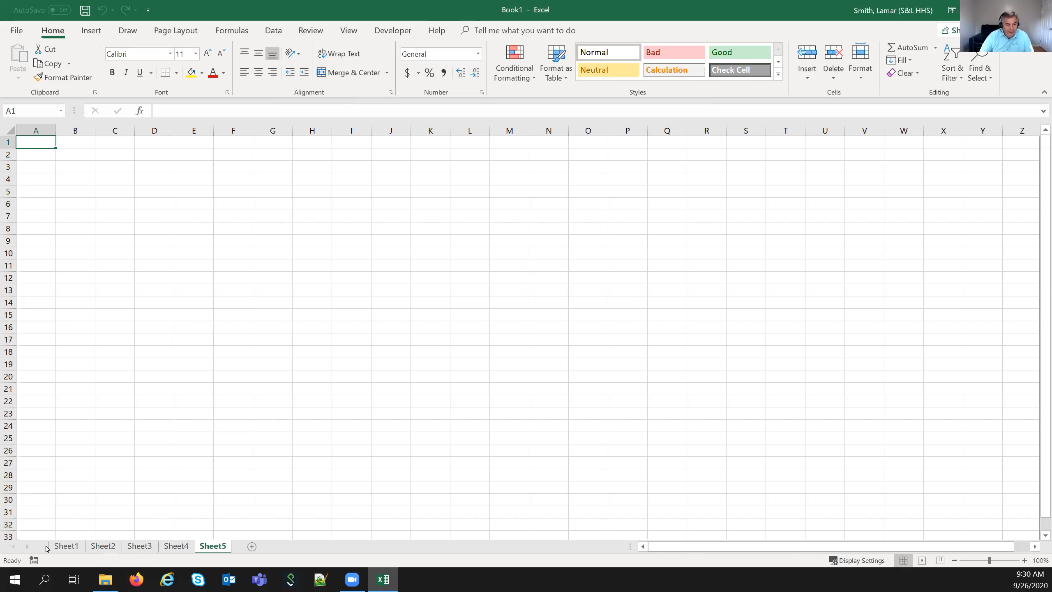
{"action": "left_click", "coordinate": [67, 546]}
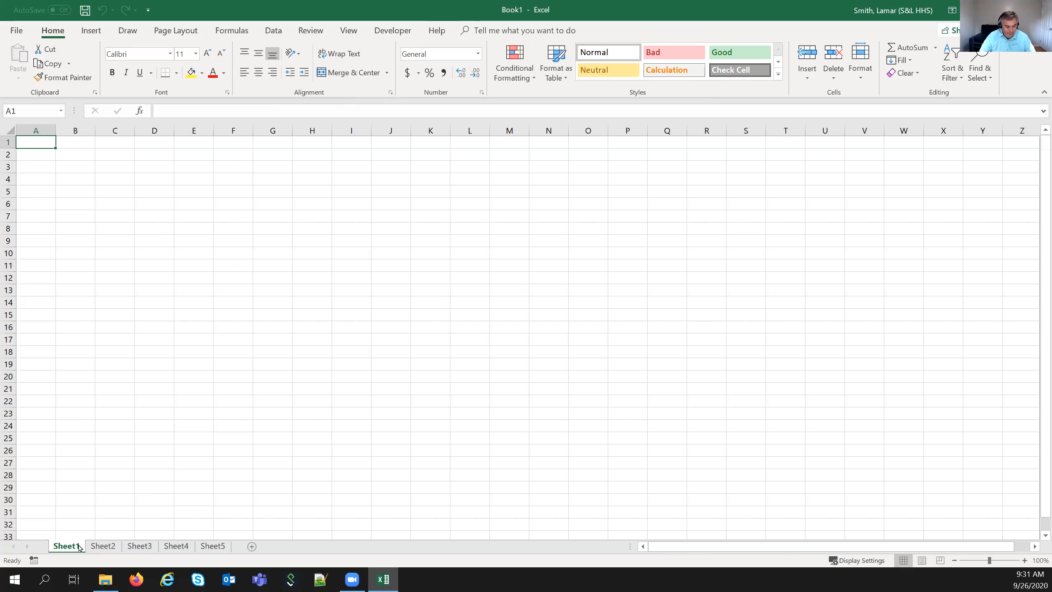
- Rename Sheet1 to 'Total'
{"action": "left_click", "coordinate": [210, 547], "text": "shift"}
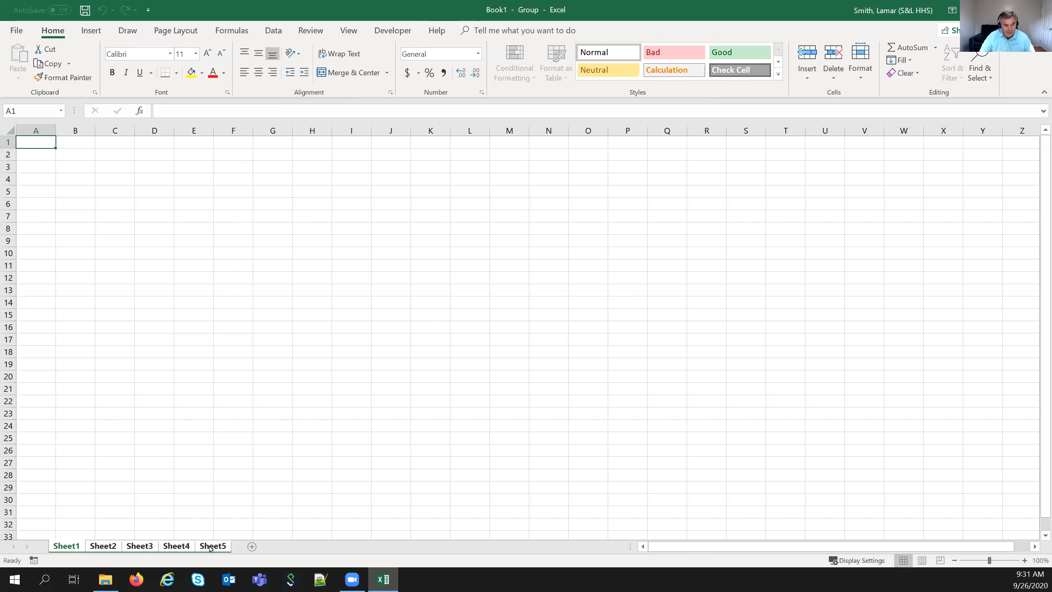
{"action": "left_click", "coordinate": [202, 514]}
{"action": "left_click", "coordinate": [60, 536]}
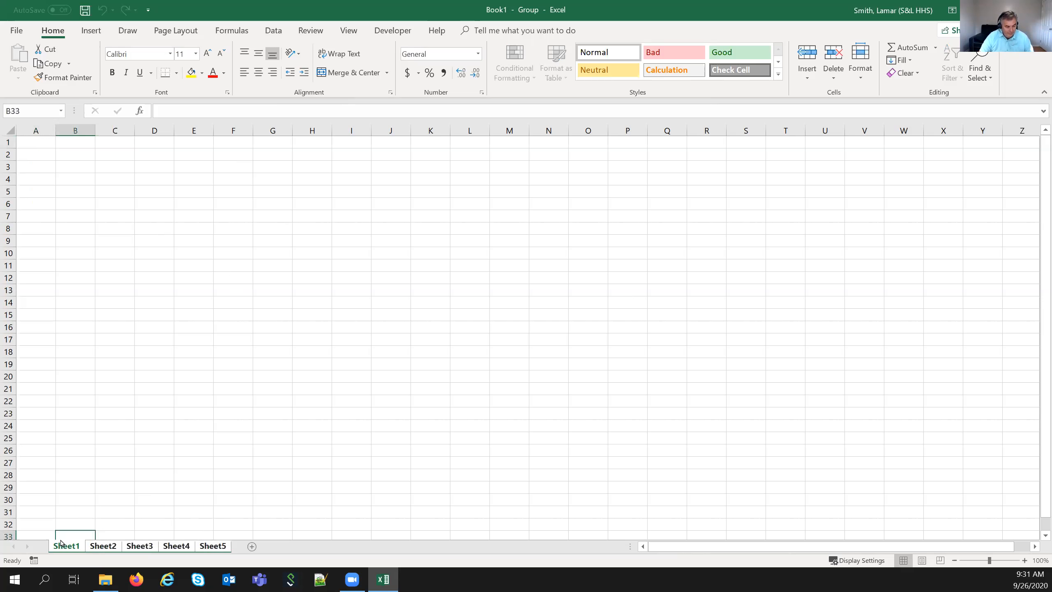
{"action": "double_click", "coordinate": [78, 544]}
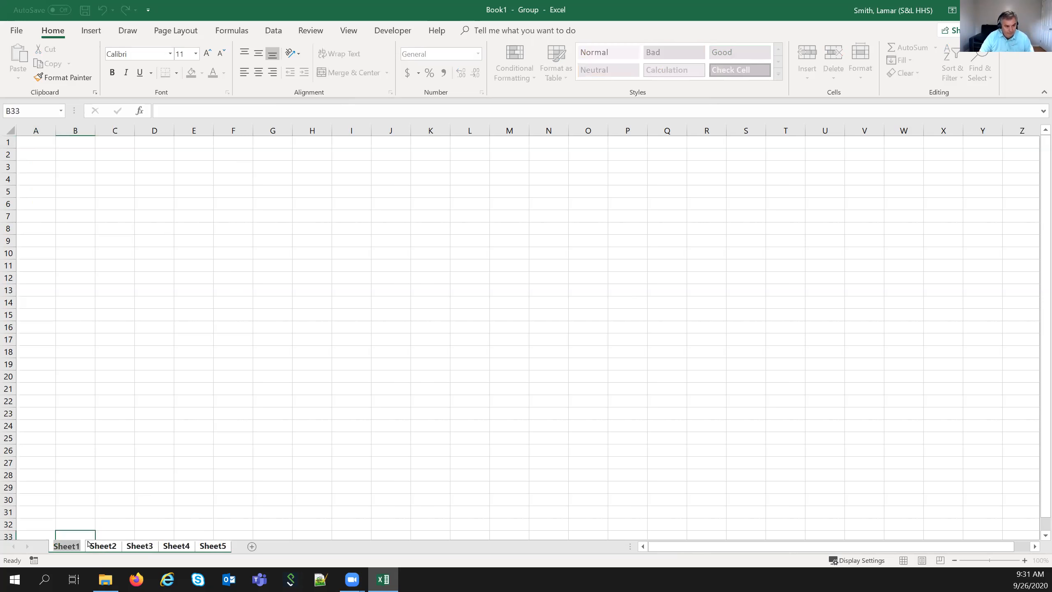
{"action": "left_click", "coordinate": [91, 545]}
{"action": "left_click", "coordinate": [78, 548]}
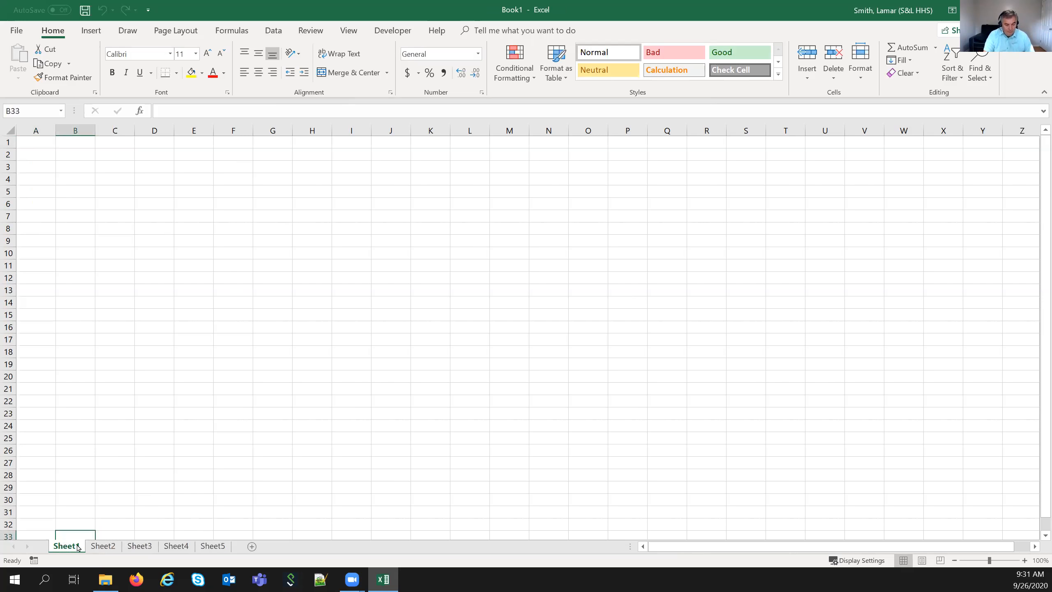
{"action": "type", "text": "T"}
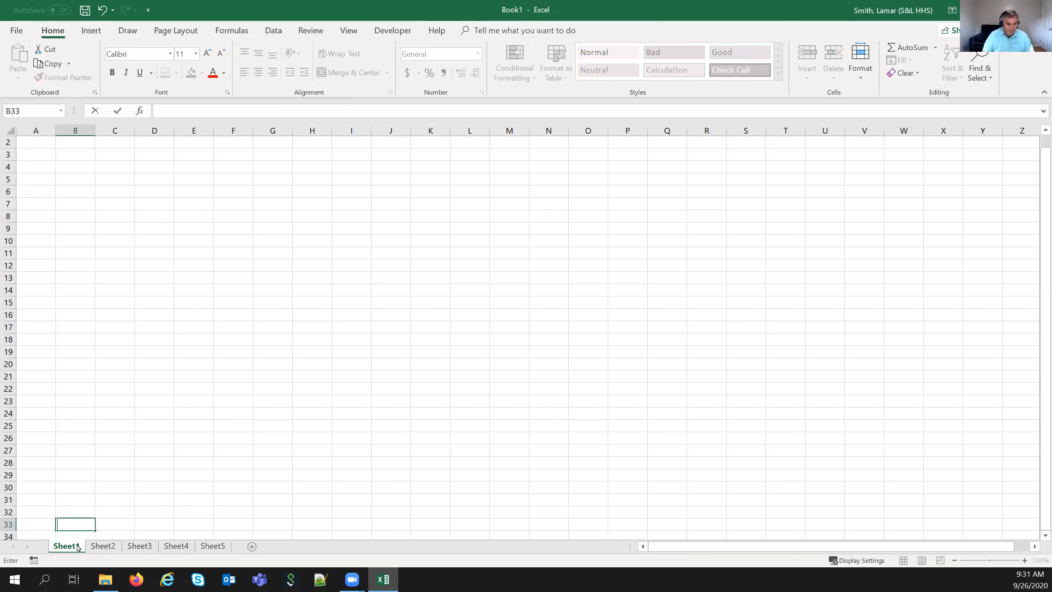
{"action": "left_click", "coordinate": [118, 516]}
{"action": "double_click", "coordinate": [74, 549]}
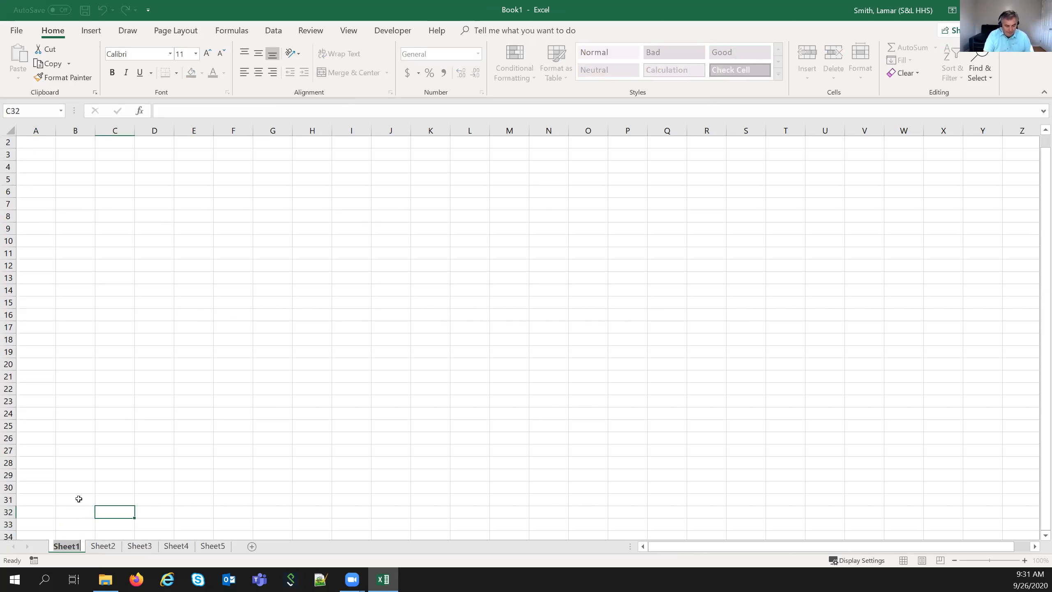
{"action": "type", "text": "Total"}
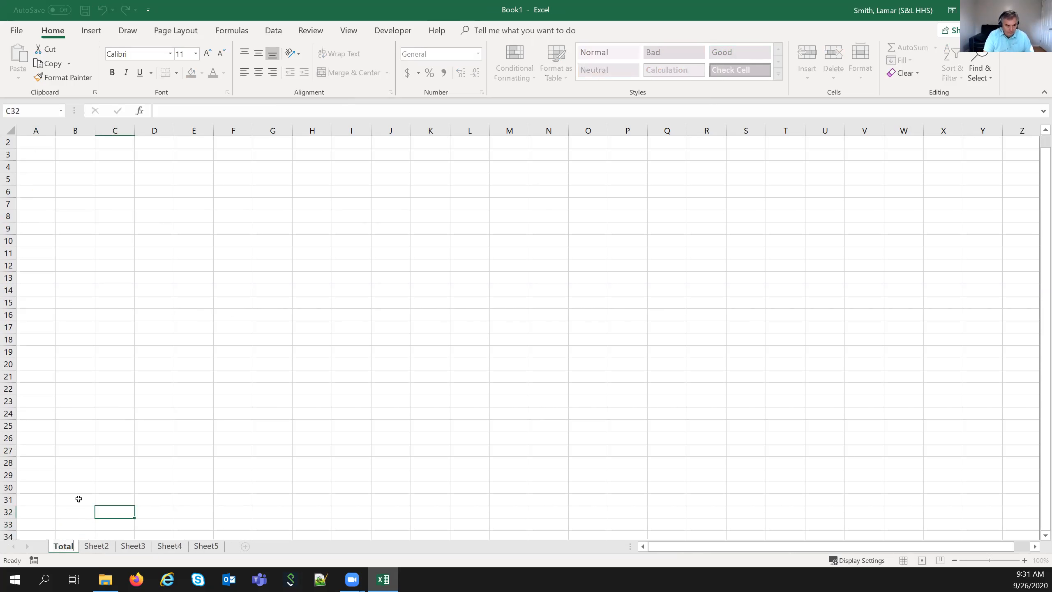
{"action": "left_click", "coordinate": [103, 549]}
- Rename the remaining sheets 'Hal', 'Terri', 'Lamar' and 'Lisa'
{"action": "double_click", "coordinate": [105, 549]}
{"action": "type", "text": "Hal"}
{"action": "left_click", "coordinate": [112, 547]}
{"action": "double_click", "coordinate": [112, 546]}
{"action": "type", "text": "Terri"}
{"action": "left_click", "coordinate": [149, 547]}
{"action": "double_click", "coordinate": [148, 547]}
{"action": "type", "text": "Lamar"}
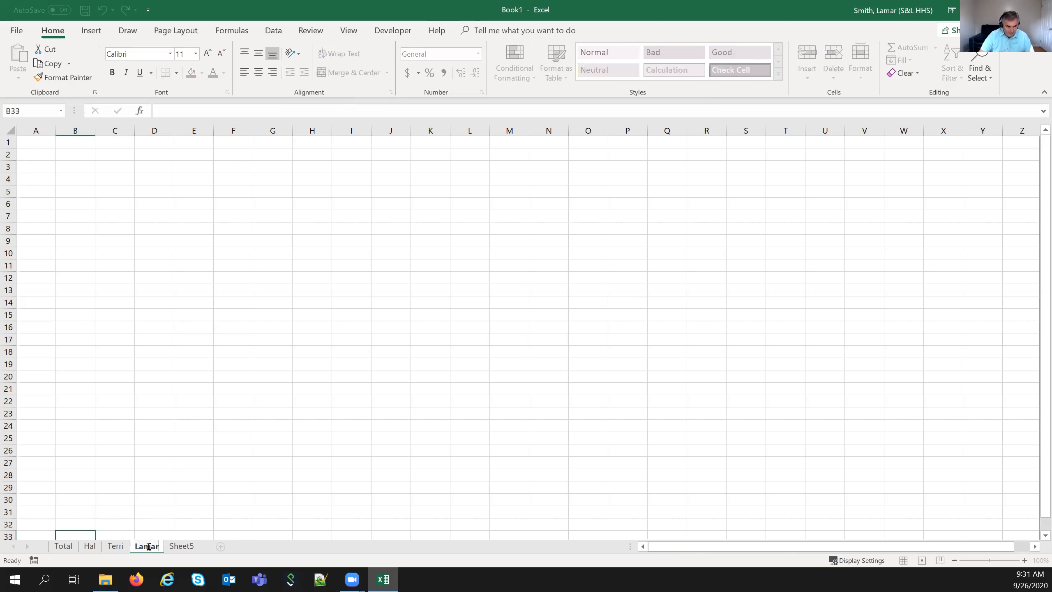
{"action": "left_click", "coordinate": [169, 547]}
{"action": "double_click", "coordinate": [169, 546]}
{"action": "type", "text": "Lisa"}
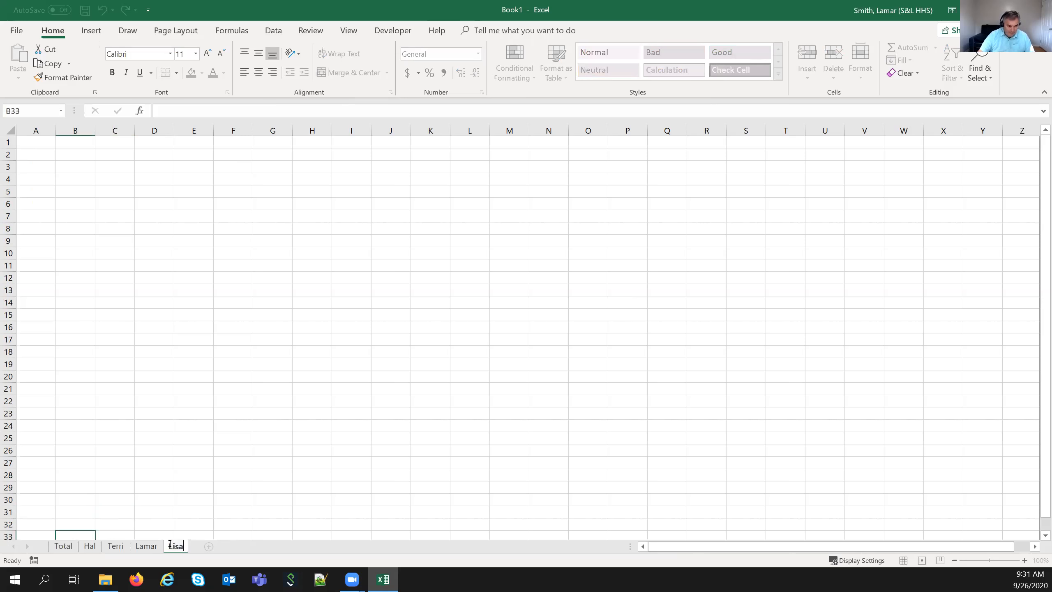
{"action": "left_click", "coordinate": [180, 509]}
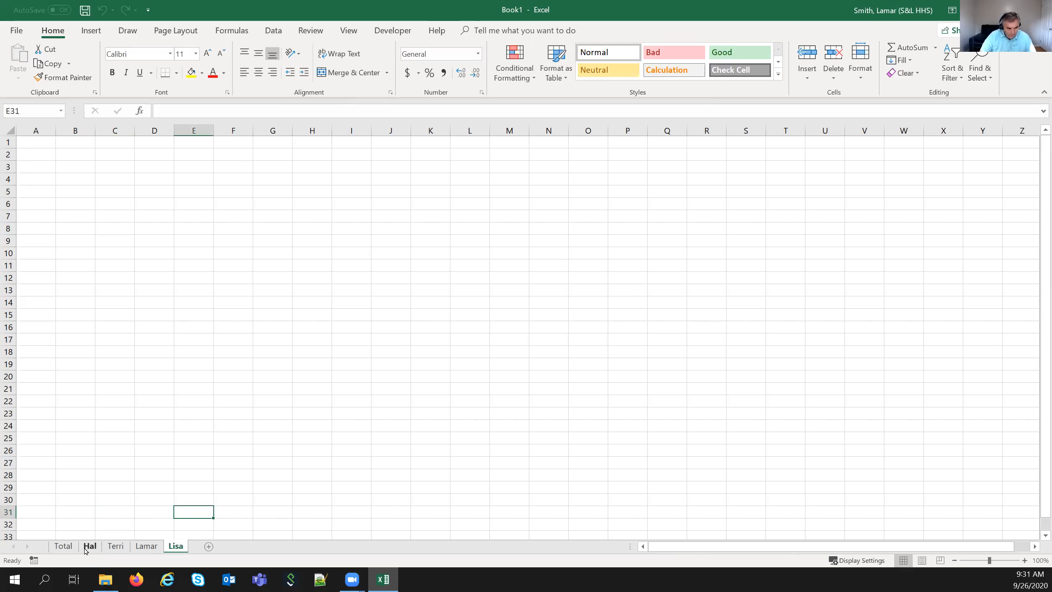
- Group sheets Total through Lisa and widen column A for item names
{"action": "left_click", "coordinate": [70, 546]}
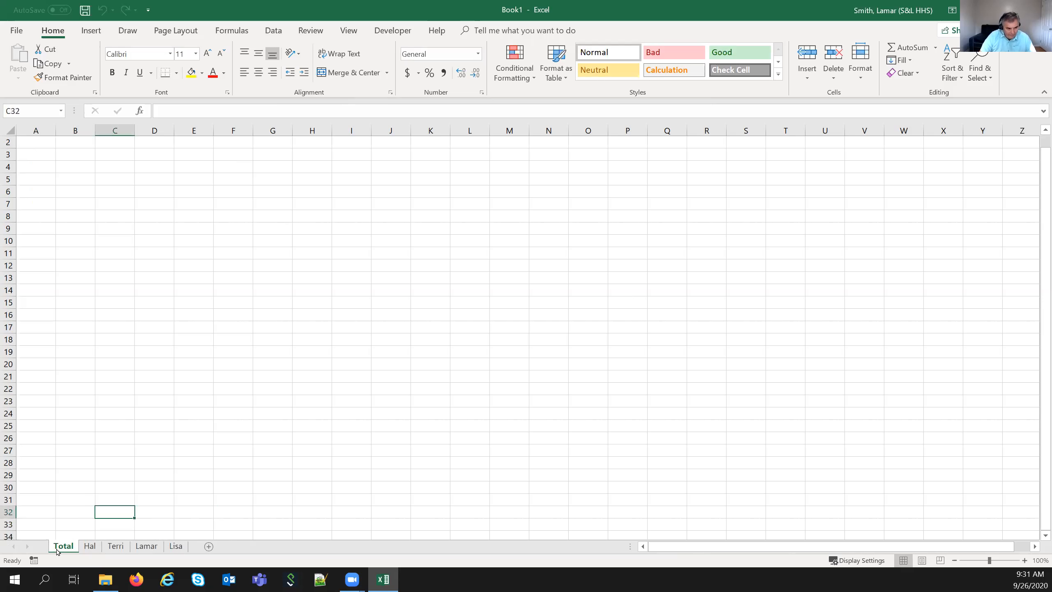
{"action": "left_click", "coordinate": [174, 546], "text": "shift"}
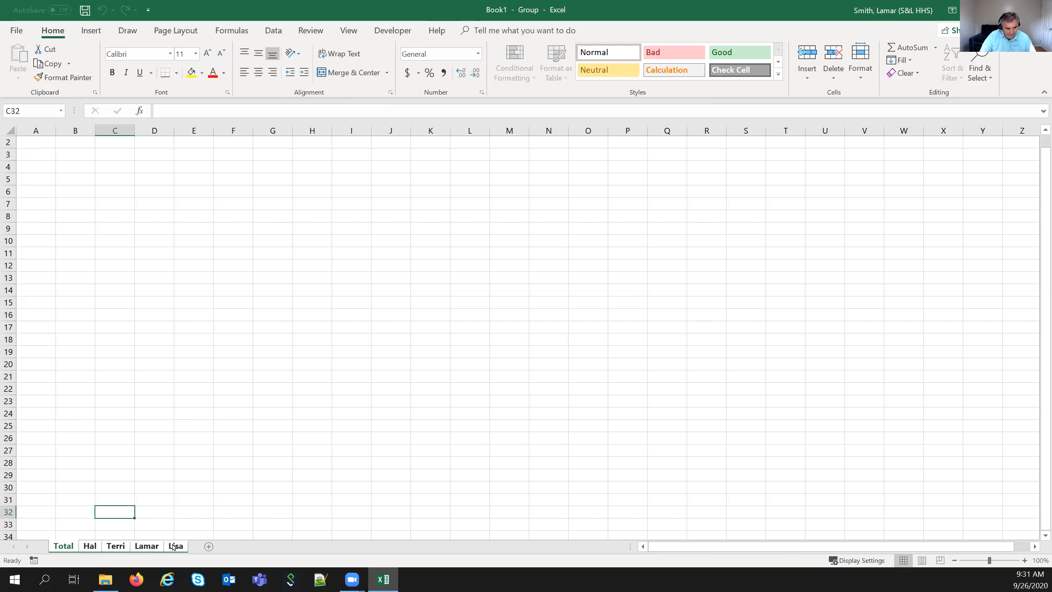
{"action": "left_click_drag", "start_coordinate": [55, 131], "coordinate": [259, 134]}
- List Hamburger, Cheeseburger, Salad, Coke and Diet Coke in A3:A7
{"action": "left_click", "coordinate": [62, 155]}
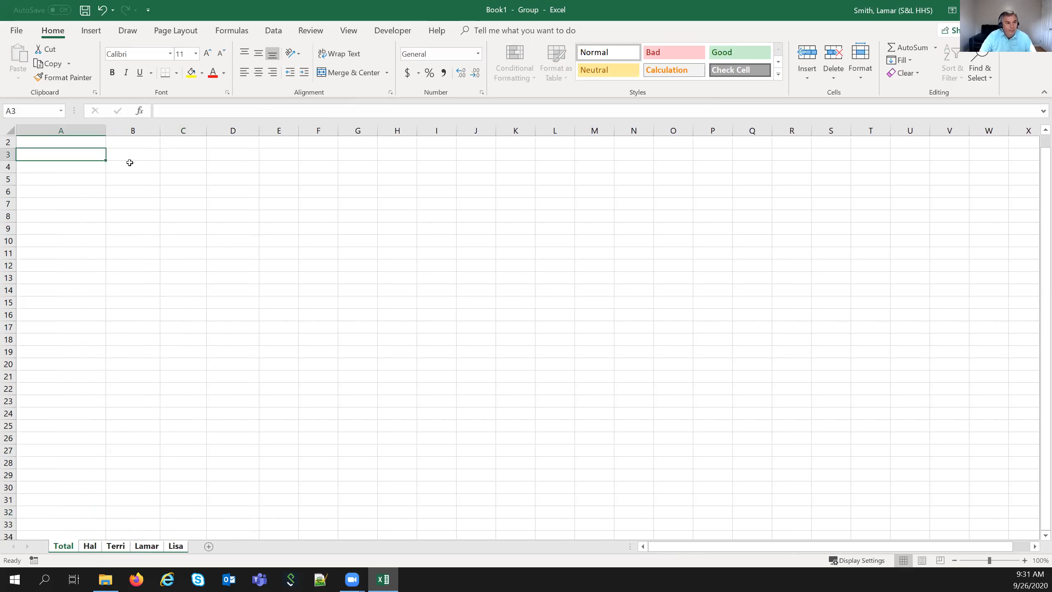
{"action": "type", "text": "Hamburger"}
{"action": "key", "text": "Return"}
{"action": "type", "text": "Chr"}
{"action": "key", "text": "BackSpace"}
{"action": "type", "text": "e"}
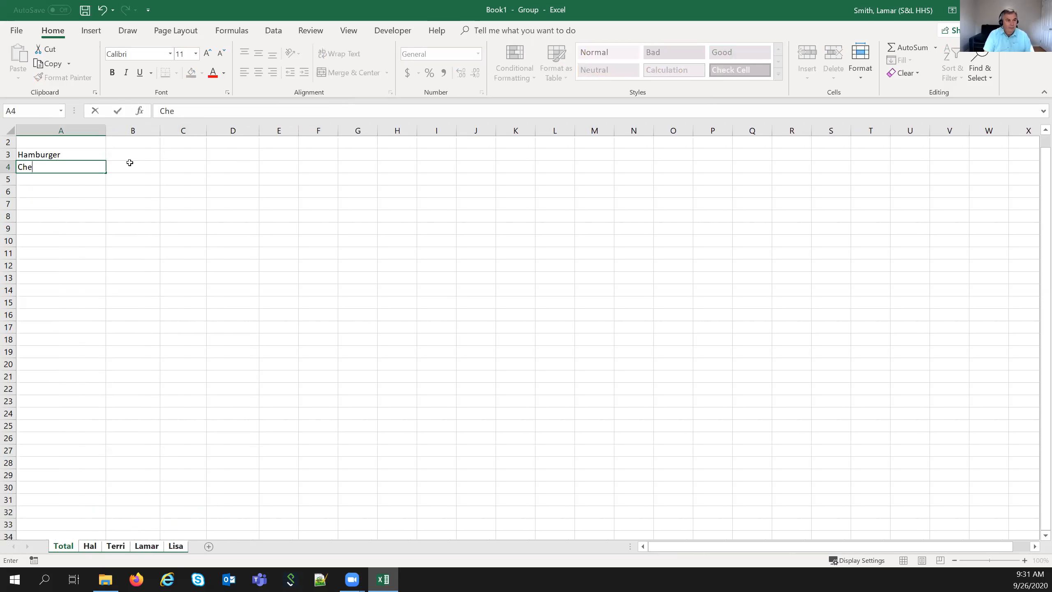
{"action": "type", "text": "eseburger"}
{"action": "key", "text": "Return"}
{"action": "type", "text": "Salad"}
{"action": "key", "text": "Return"}
{"action": "type", "text": "Coke"}
{"action": "key", "text": "Return"}
{"action": "type", "text": "Diet Co"}
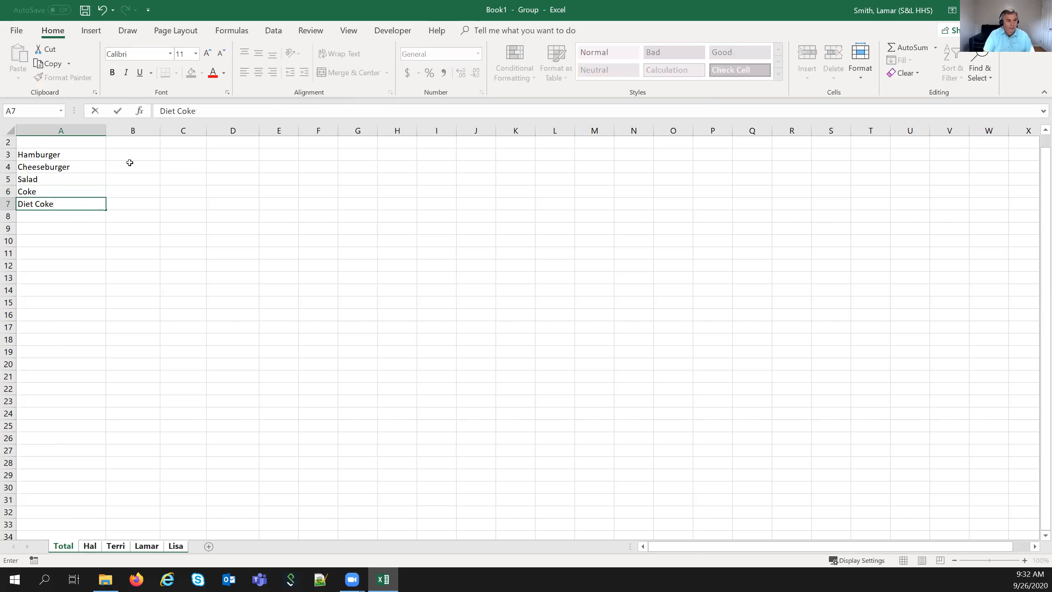
{"action": "left_click", "coordinate": [130, 162]}
- Enter prices 2.00, 3.00, 45.00, 5 and 1.5 down column B from B3
{"action": "left_click", "coordinate": [131, 154]}
{"action": "type", "text": "2.00"}
{"action": "key", "text": "Return"}
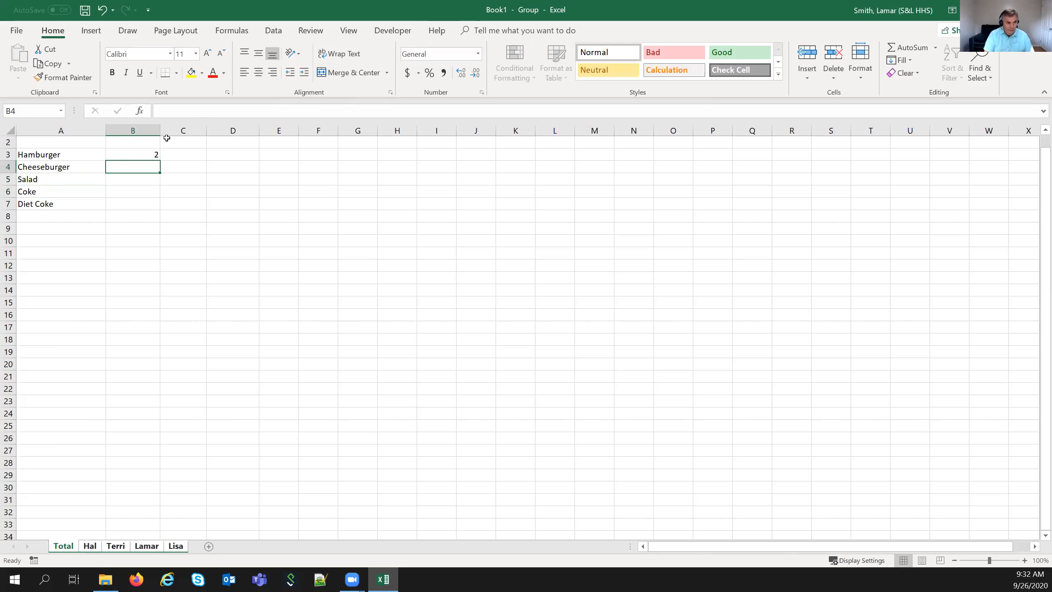
{"action": "type", "text": "3.00"}
{"action": "key", "text": "Return"}
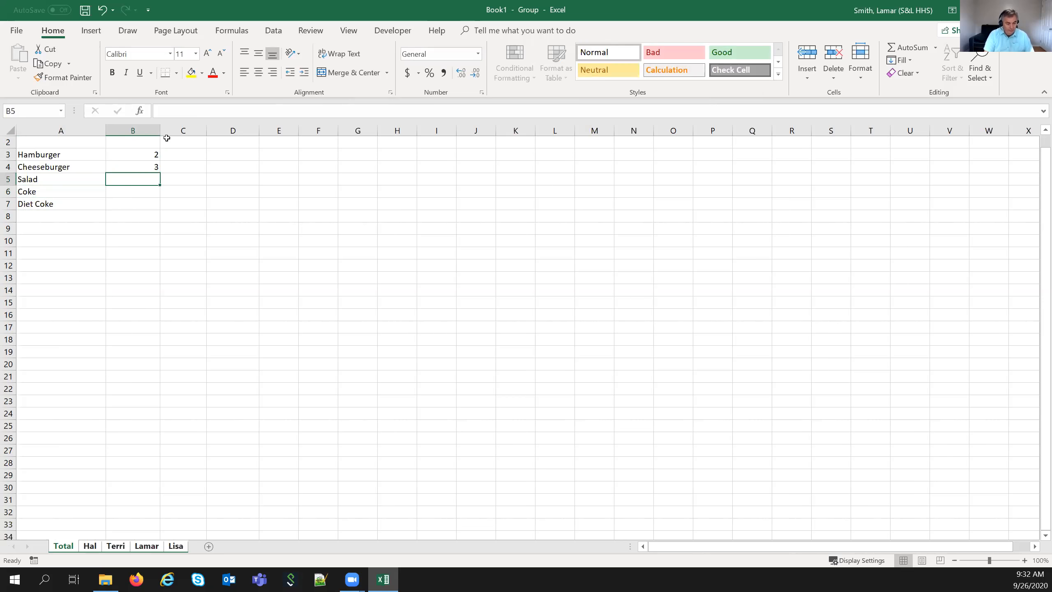
{"action": "type", "text": "45.00"}
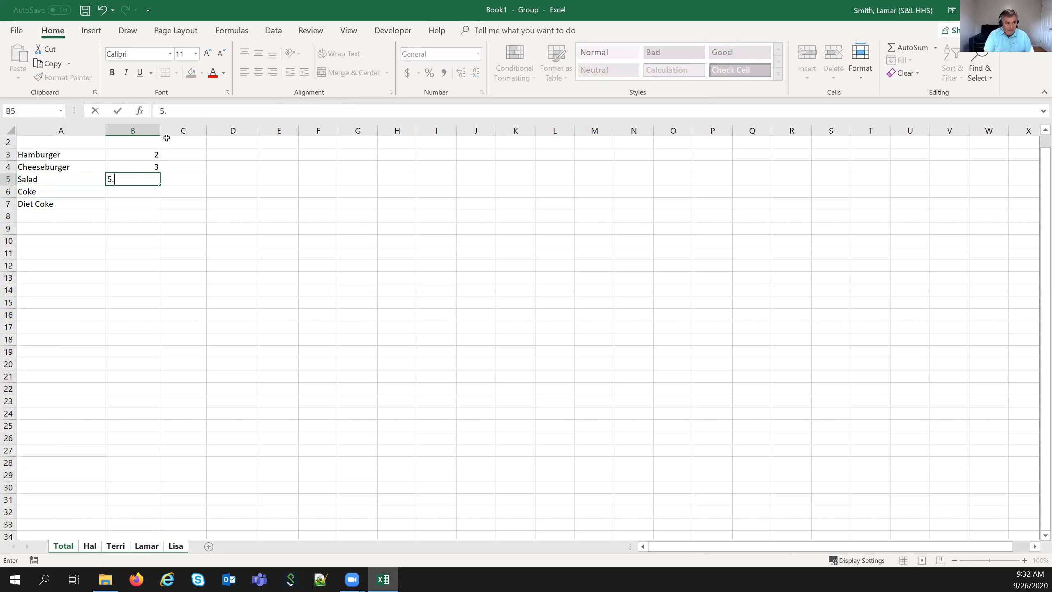
{"action": "key", "text": "Return"}
{"action": "type", "text": "5"}
{"action": "key", "text": "Return"}
{"action": "type", "text": "1."}
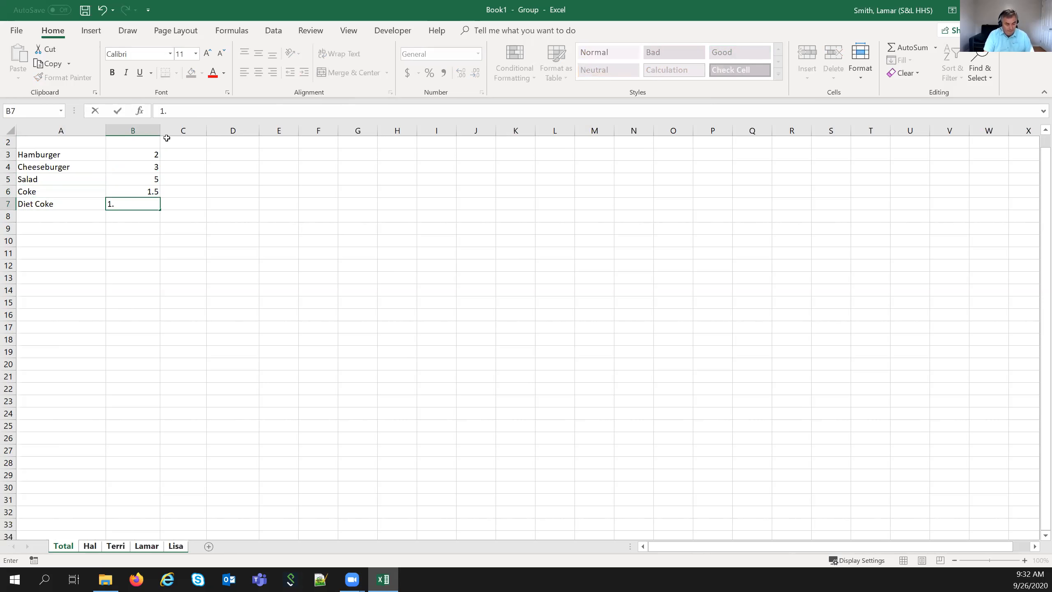
{"action": "type", "text": "5"}
{"action": "key", "text": "Return"}
- Format column B as Currency and add 'Qty' and 'Total' headings in C2 and D2
{"action": "left_click", "coordinate": [142, 127]}
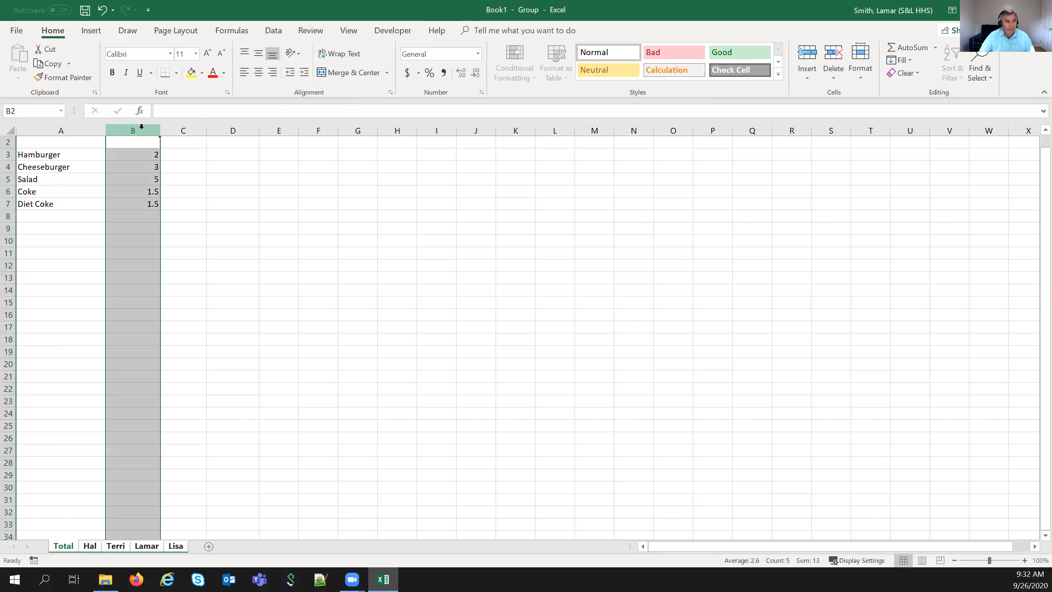
{"action": "left_click", "coordinate": [479, 57]}
{"action": "left_click", "coordinate": [466, 115]}
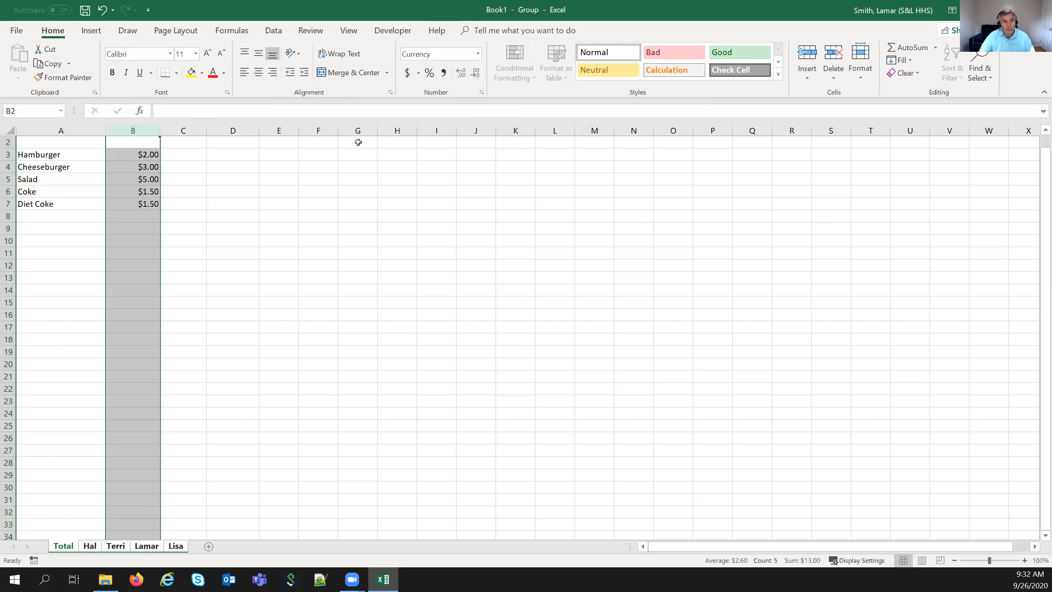
{"action": "left_click", "coordinate": [182, 142]}
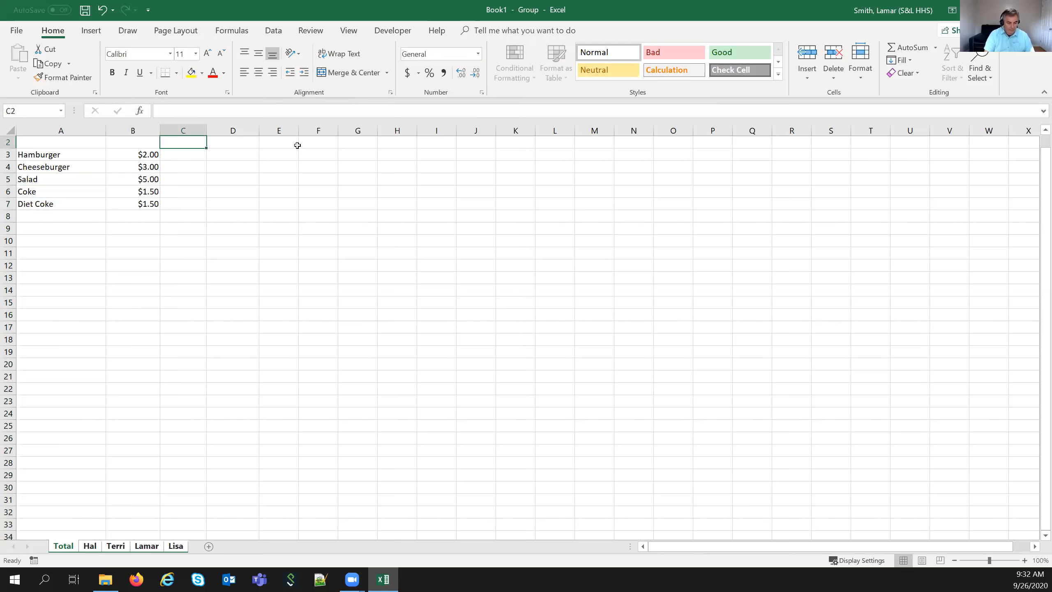
{"action": "type", "text": "Qty"}
{"action": "key", "text": "Tab"}
{"action": "type", "text": "T"}
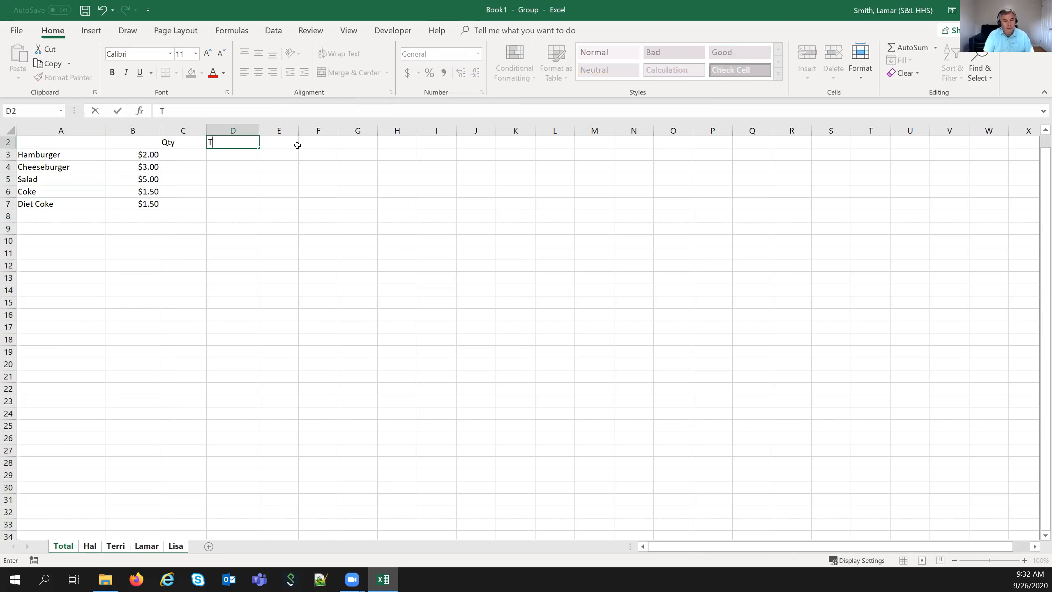
{"action": "type", "text": "otal"}
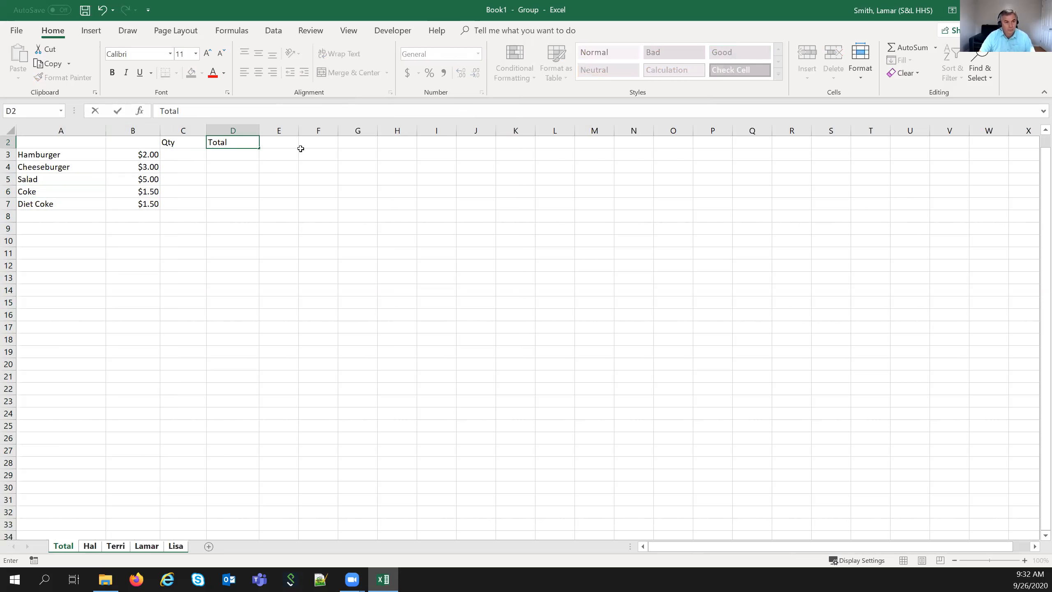
{"action": "left_click_drag", "start_coordinate": [301, 150], "coordinate": [303, 134]}
{"action": "left_click", "coordinate": [253, 164]}
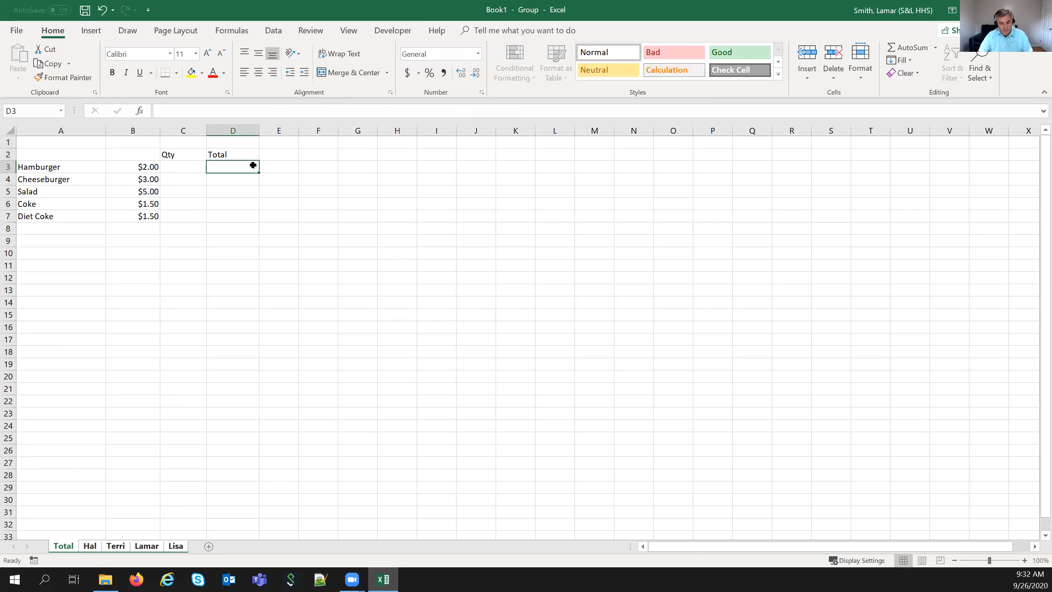
- Enter =B3*C3 in D3 and fill it down through D7
{"action": "type", "text": "="}
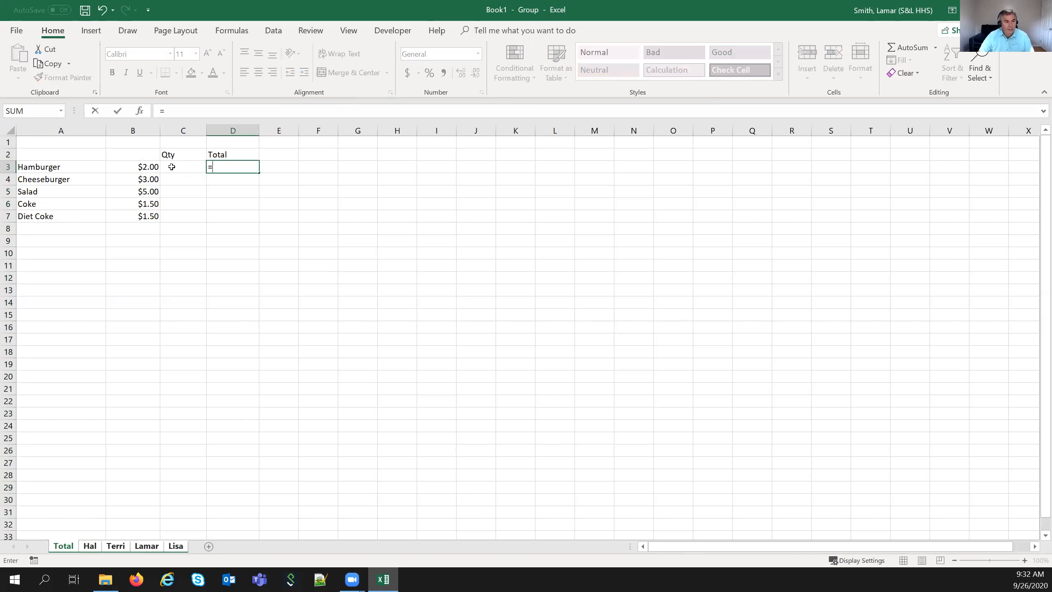
{"action": "left_click", "coordinate": [141, 164]}
{"action": "type", "text": "*"}
{"action": "left_click", "coordinate": [177, 164]}
{"action": "key", "text": "Return"}
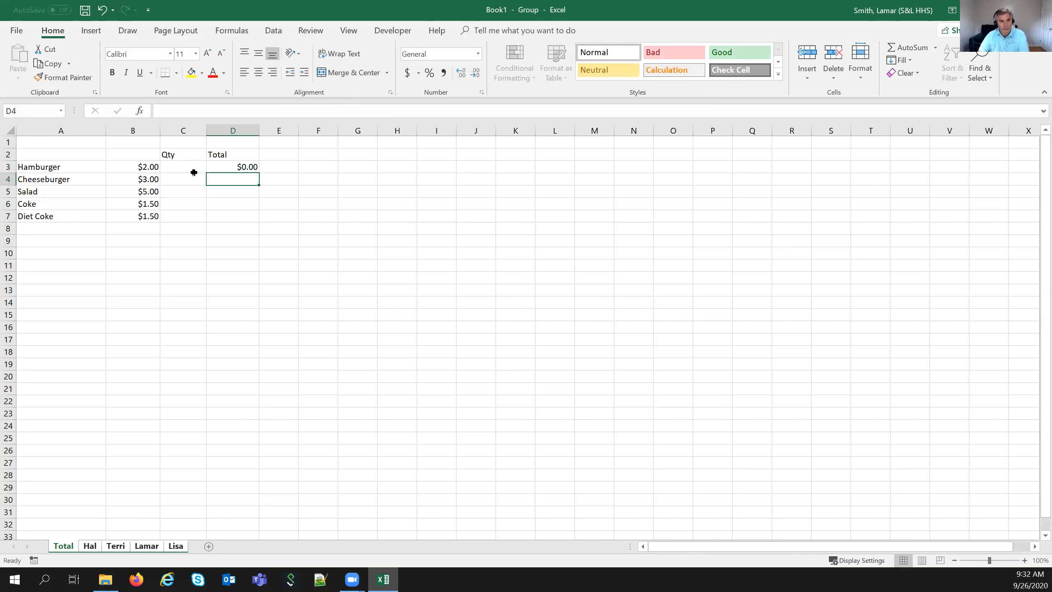
{"action": "left_click", "coordinate": [253, 166]}
{"action": "left_click_drag", "start_coordinate": [259, 171], "coordinate": [254, 220]}
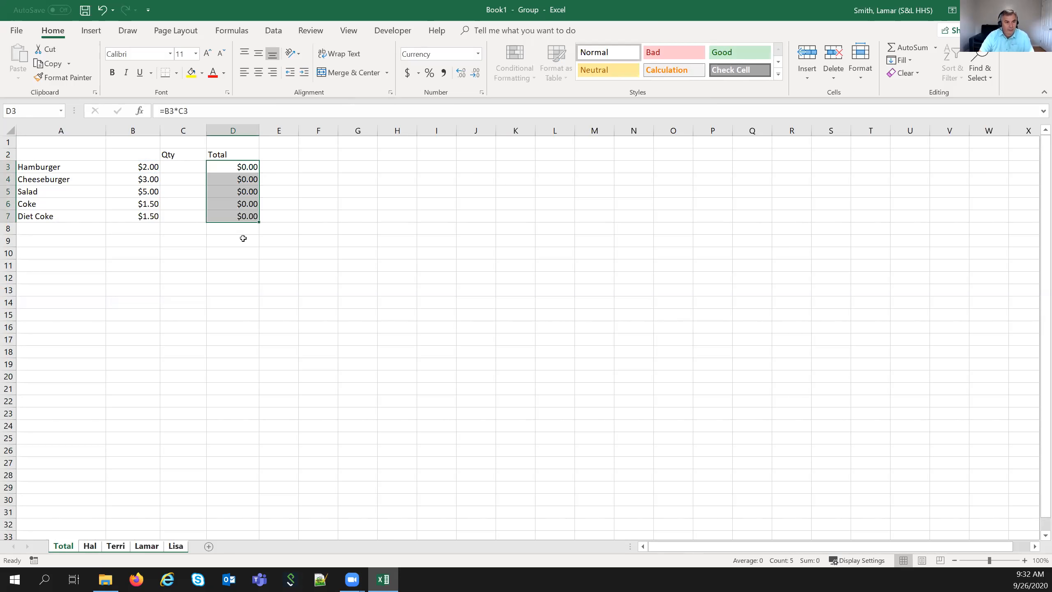
- Add a grand total =SUM(D3:D7) in D9 with AutoSum
{"action": "left_click", "coordinate": [253, 241]}
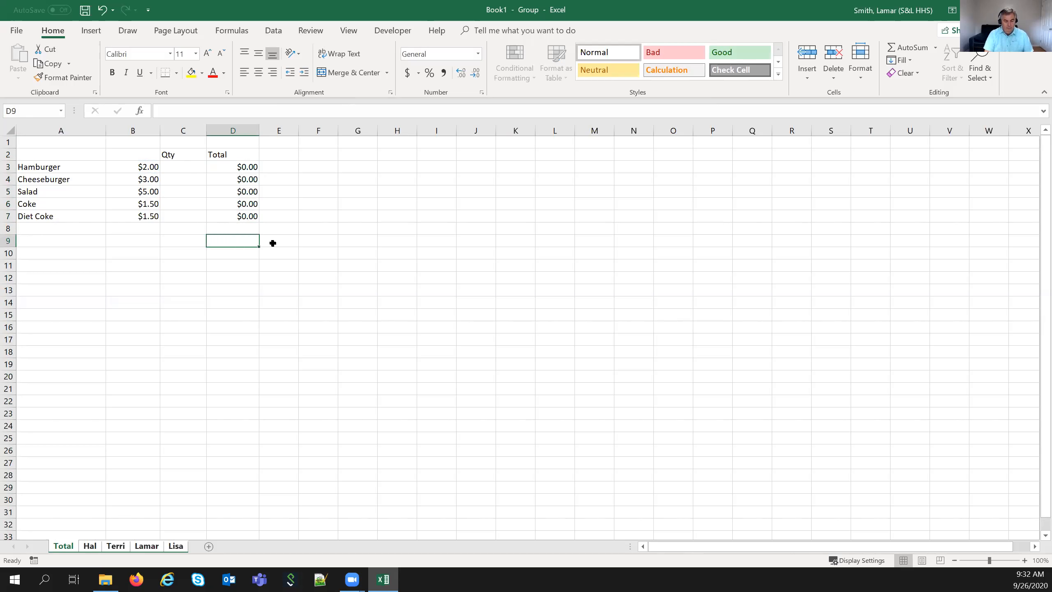
{"action": "left_click_drag", "start_coordinate": [247, 168], "coordinate": [250, 218]}
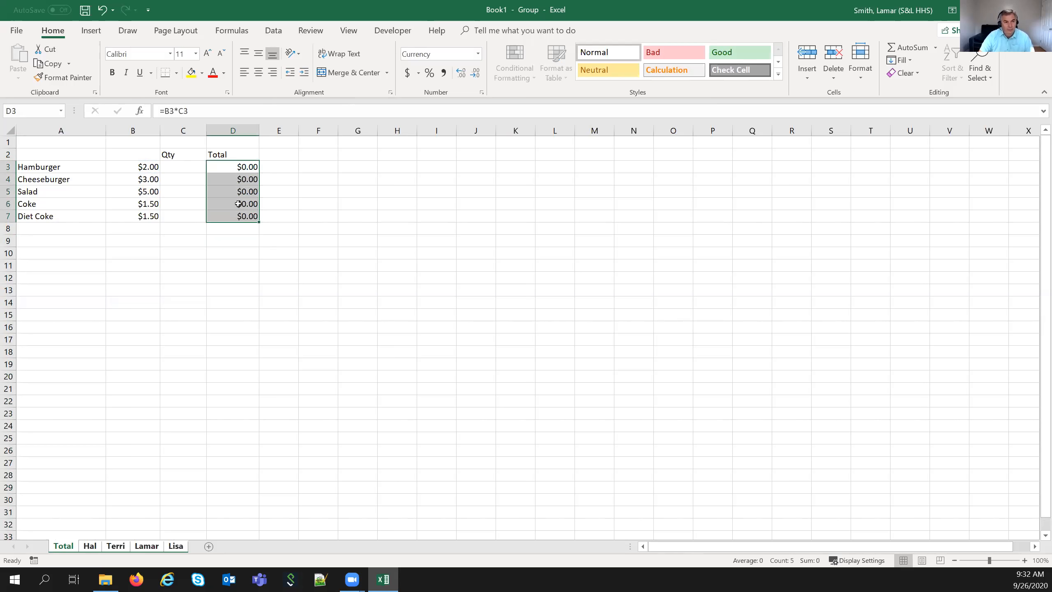
{"action": "left_click", "coordinate": [247, 239]}
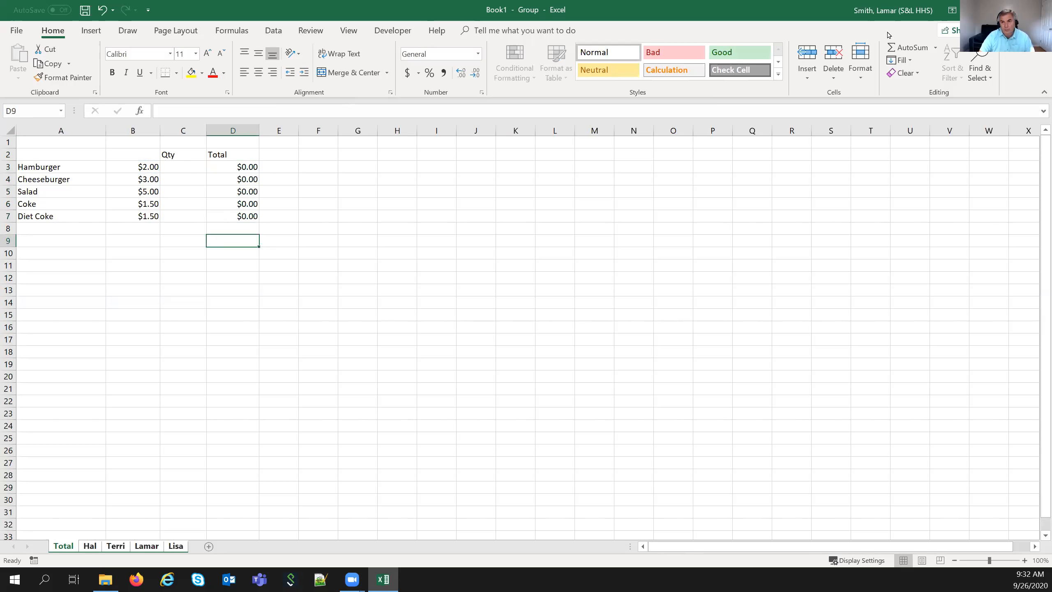
{"action": "left_click", "coordinate": [912, 48]}
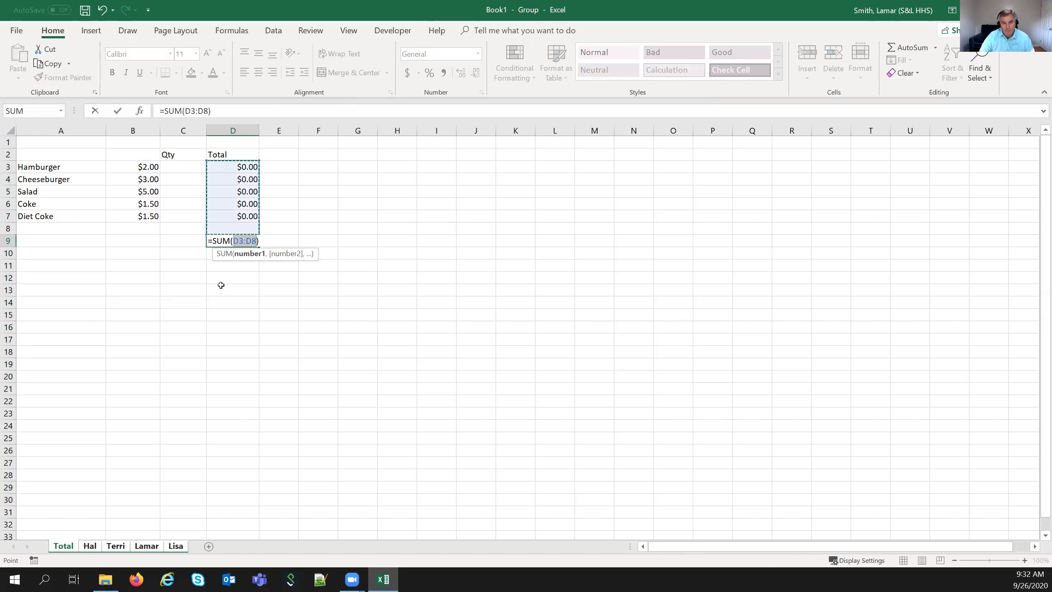
{"action": "left_click_drag", "start_coordinate": [248, 166], "coordinate": [240, 211]}
{"action": "key", "text": "Return"}
{"action": "left_click", "coordinate": [230, 240]}
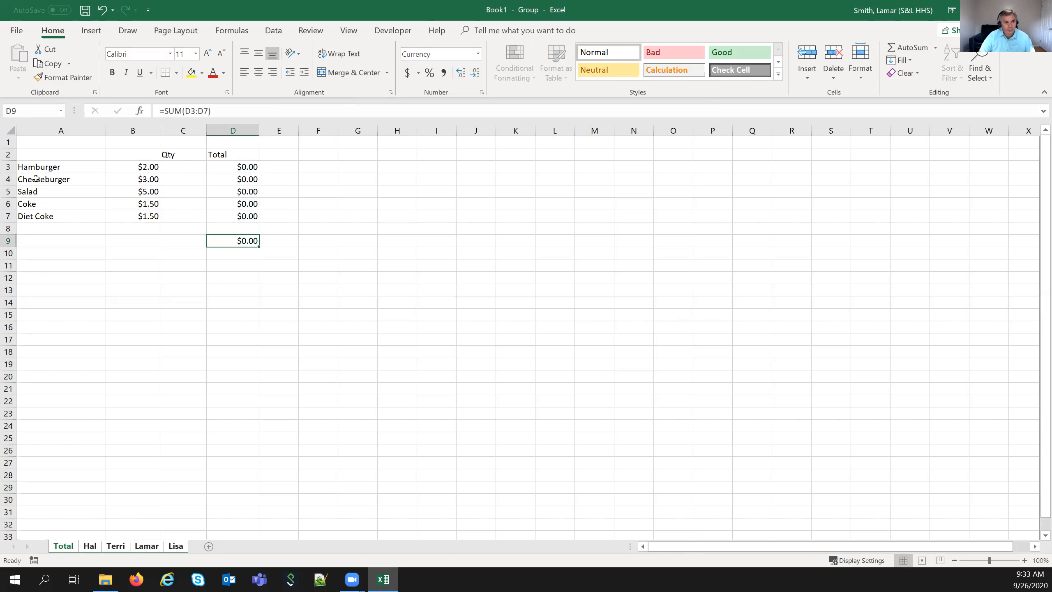
{"action": "left_click", "coordinate": [93, 546]}
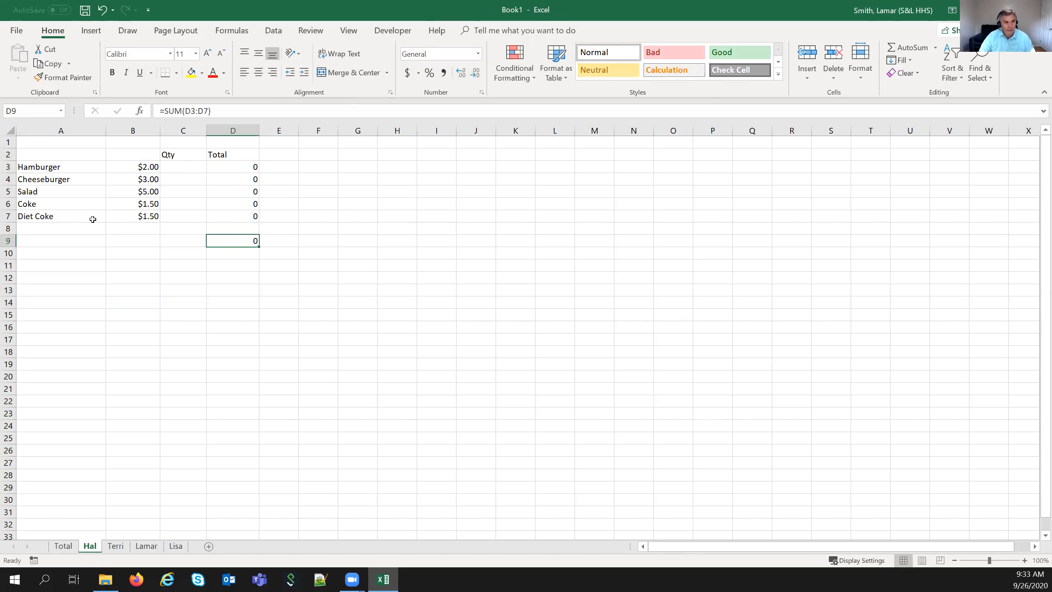
- On the Hal sheet, enter quantity 1 for Hamburger and Coke
{"action": "left_click", "coordinate": [117, 546]}
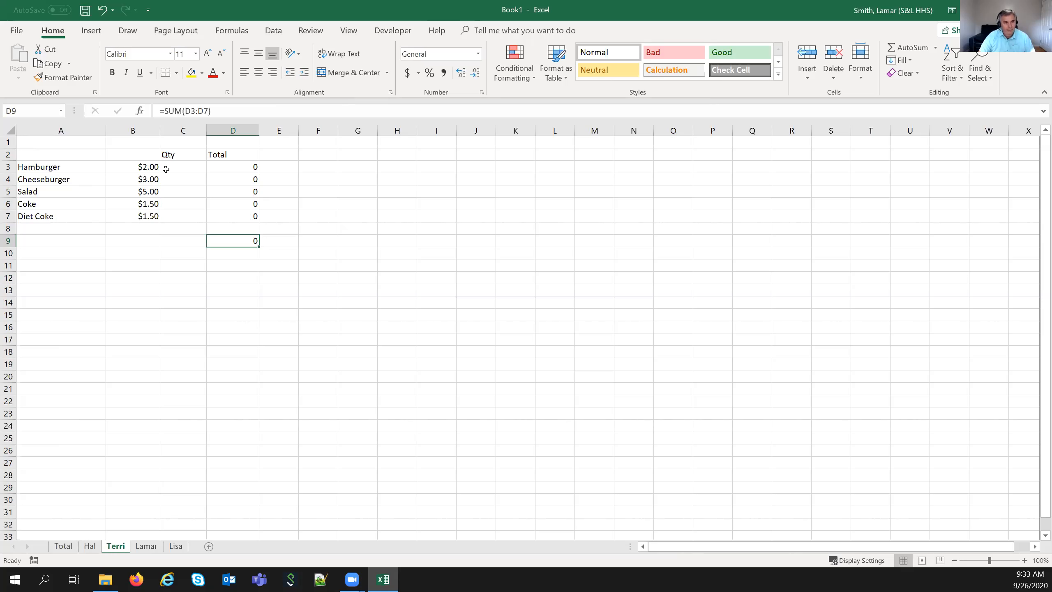
{"action": "left_click", "coordinate": [150, 545]}
{"action": "left_click", "coordinate": [177, 546]}
{"action": "left_click", "coordinate": [63, 545]}
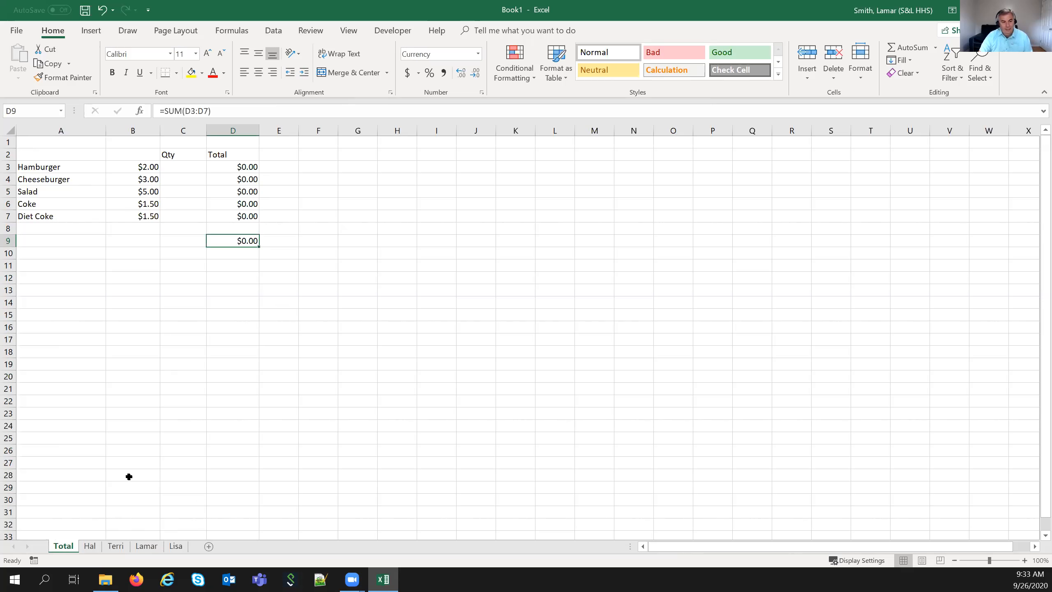
{"action": "left_click", "coordinate": [91, 551]}
{"action": "left_click", "coordinate": [182, 170]}
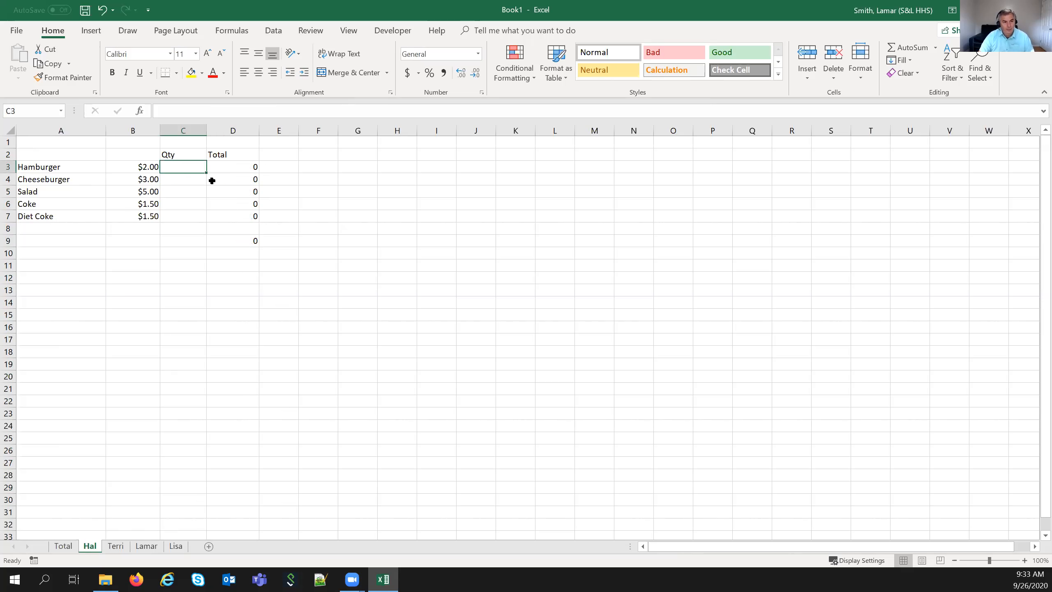
{"action": "type", "text": "1"}
{"action": "key", "text": "Return"}
{"action": "key", "text": "Down"}
{"action": "key", "text": "Down"}
{"action": "type", "text": "1"}
{"action": "key", "text": "Return"}
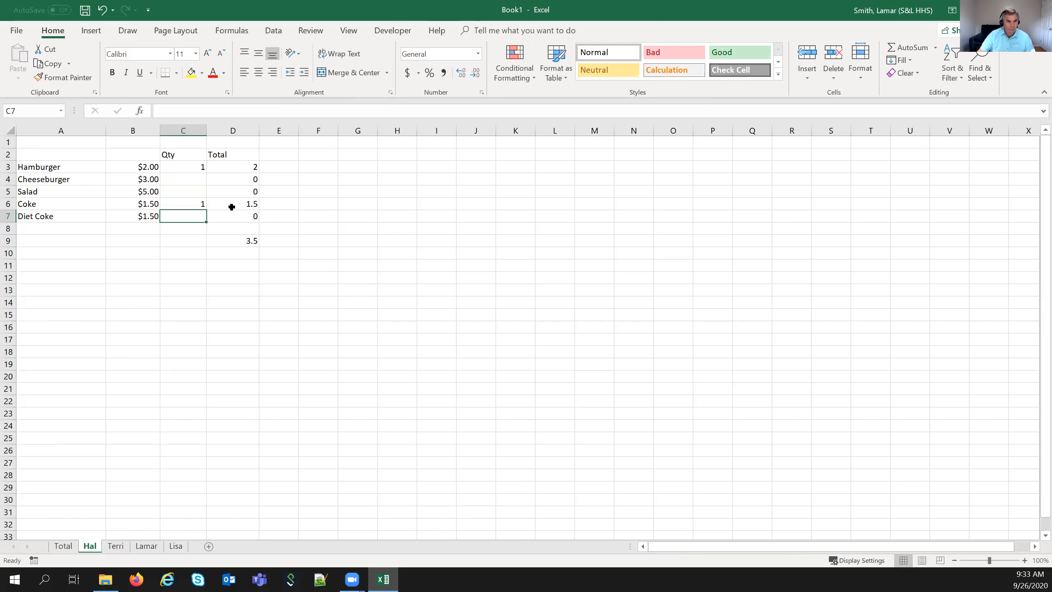
- On the Terri sheet, enter quantity 1 for Cheeseburger and Coke
{"action": "left_click", "coordinate": [115, 546]}
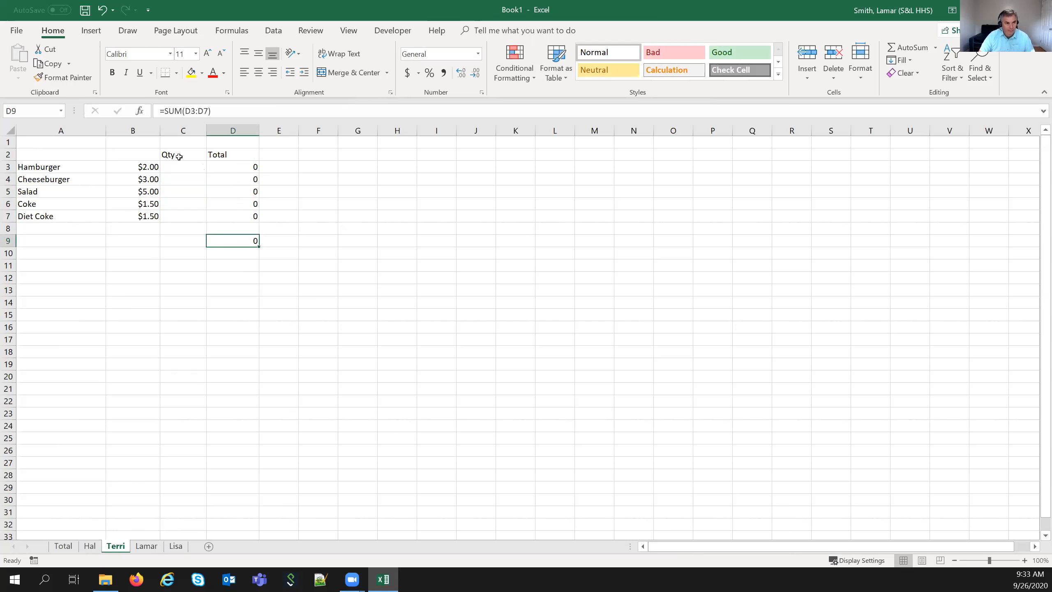
{"action": "left_click", "coordinate": [181, 181]}
{"action": "type", "text": "1"}
{"action": "key", "text": "Return"}
{"action": "key", "text": "Return"}
{"action": "type", "text": "1"}
{"action": "key", "text": "Return"}
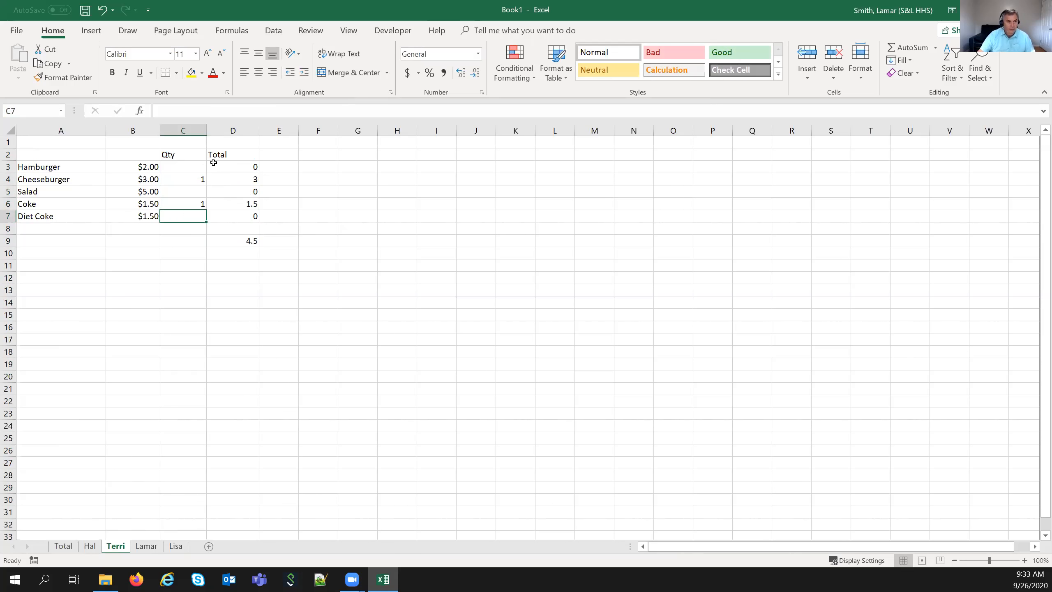
- On the Lamar sheet, enter quantity 1 for Hamburger and Diet Coke
{"action": "left_click", "coordinate": [147, 546]}
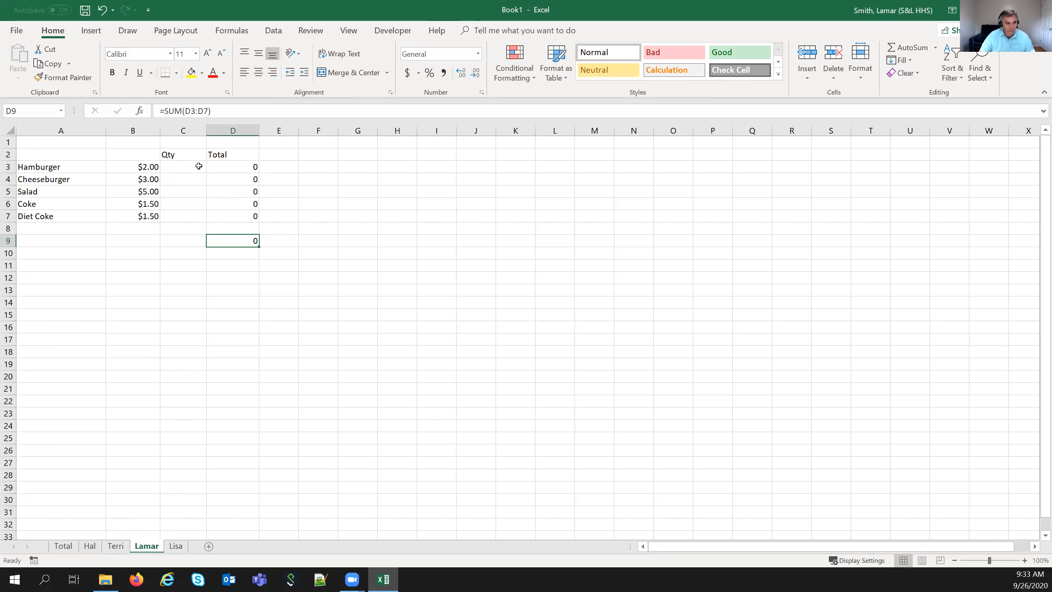
{"action": "left_click", "coordinate": [202, 166]}
{"action": "type", "text": "1"}
{"action": "key", "text": "Return"}
{"action": "key", "text": "Return"}
{"action": "key", "text": "Return"}
{"action": "key", "text": "Return"}
{"action": "type", "text": "1"}
- Enter quantity 1 for Lisa's Salad and Diet Coke, then group all five sheets
{"action": "key", "text": "Return"}
{"action": "left_click", "coordinate": [175, 546]}
{"action": "left_click", "coordinate": [187, 190]}
{"action": "type", "text": "1"}
{"action": "key", "text": "Return"}
{"action": "key", "text": "Return"}
{"action": "key", "text": "Return"}
{"action": "key", "text": "Up"}
{"action": "type", "text": "1"}
{"action": "key", "text": "Return"}
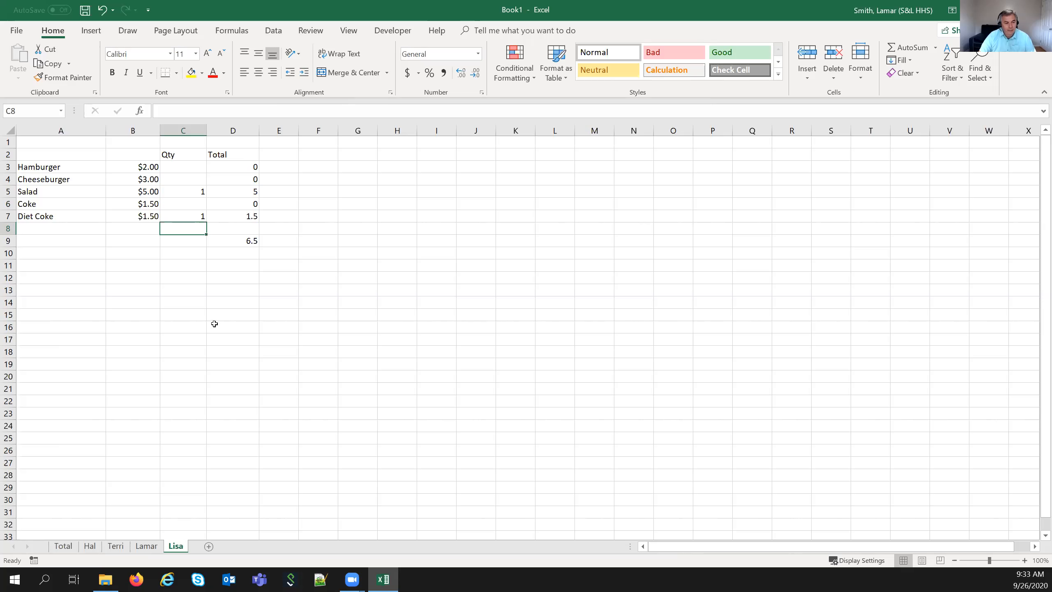
{"action": "left_click", "coordinate": [62, 546], "text": "shift"}
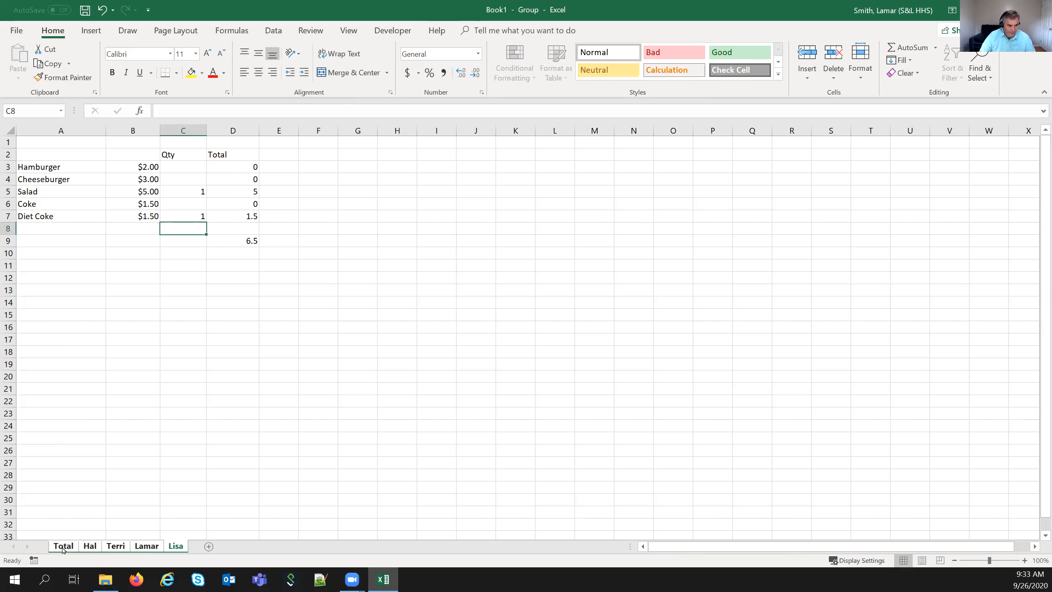
- Apply Currency format to column D across all grouped sheets
{"action": "left_click", "coordinate": [236, 132]}
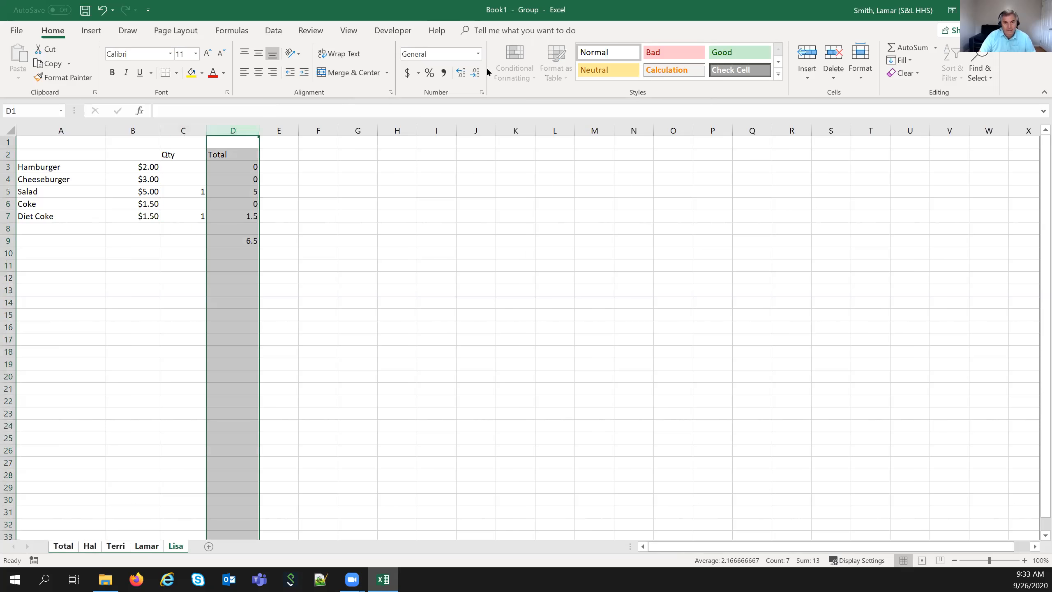
{"action": "left_click", "coordinate": [479, 57]}
{"action": "left_click", "coordinate": [469, 117]}
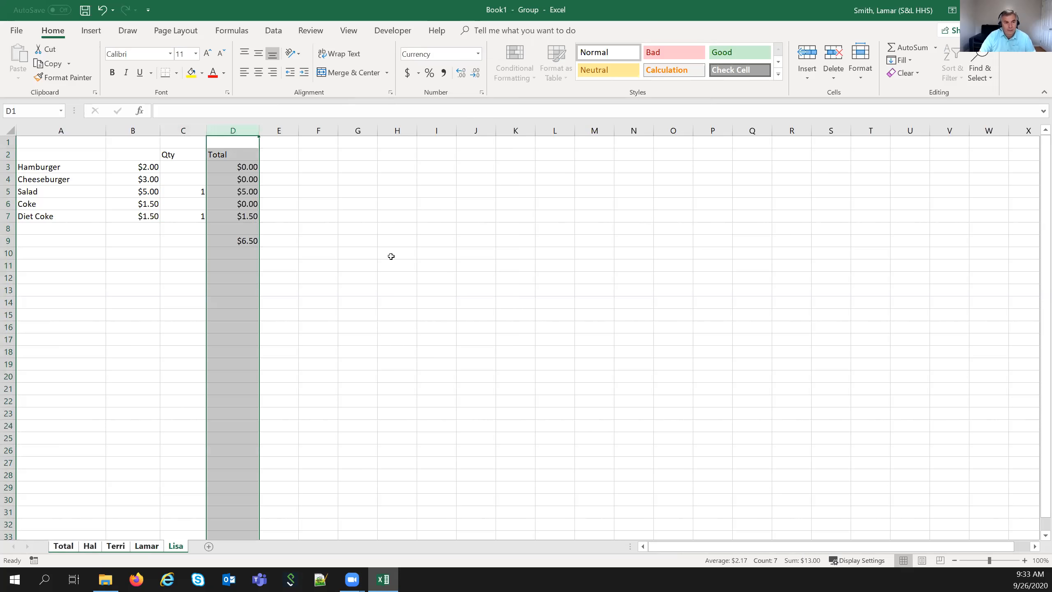
{"action": "left_click", "coordinate": [271, 326]}
- Ungroup the sheets and check each one's totals, ending on the Total sheet
{"action": "left_click", "coordinate": [176, 546]}
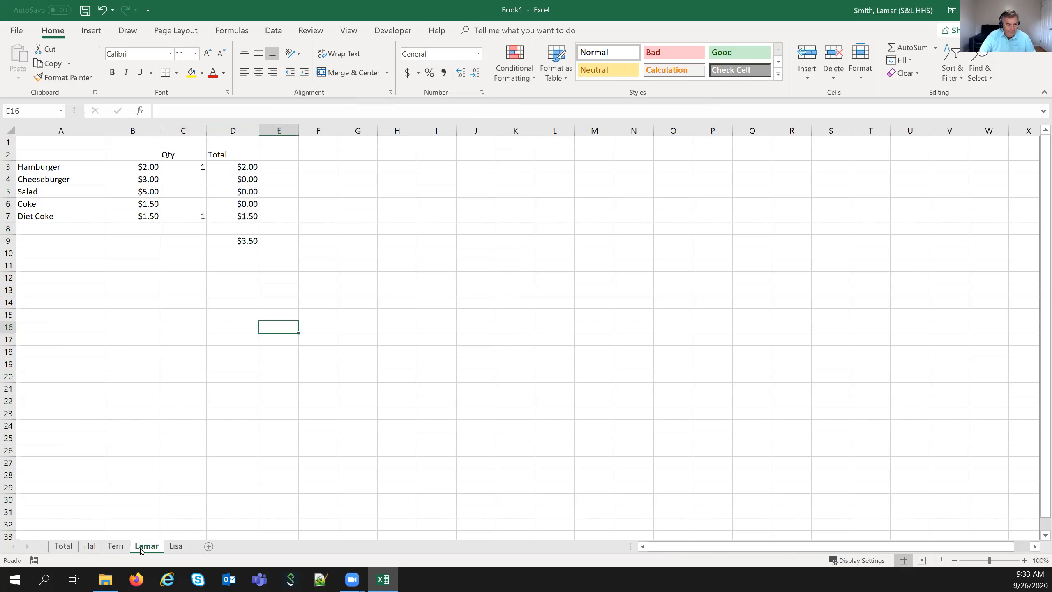
{"action": "left_click", "coordinate": [175, 546]}
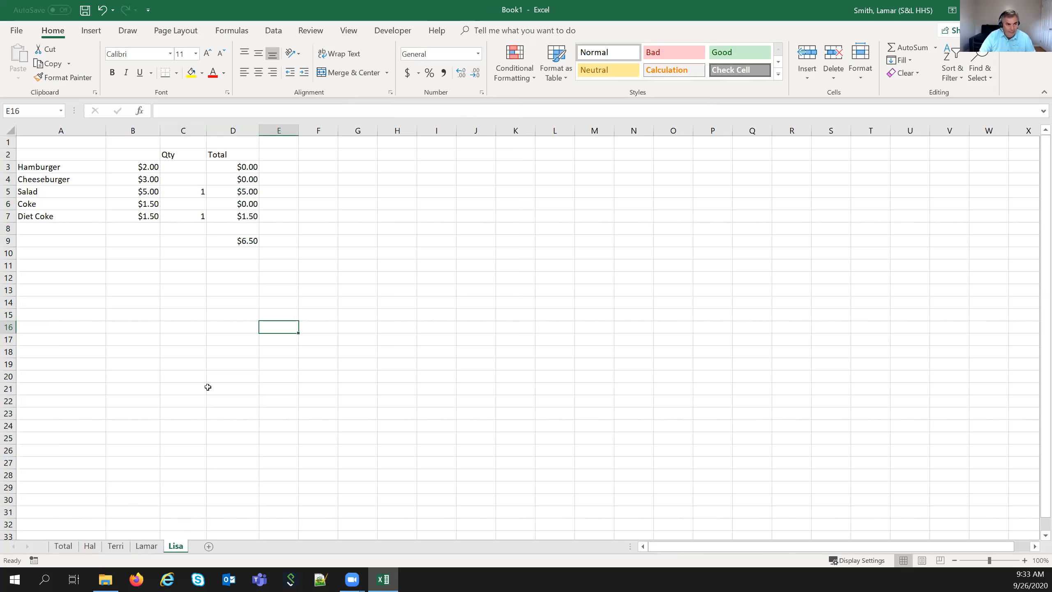
{"action": "left_click", "coordinate": [224, 239]}
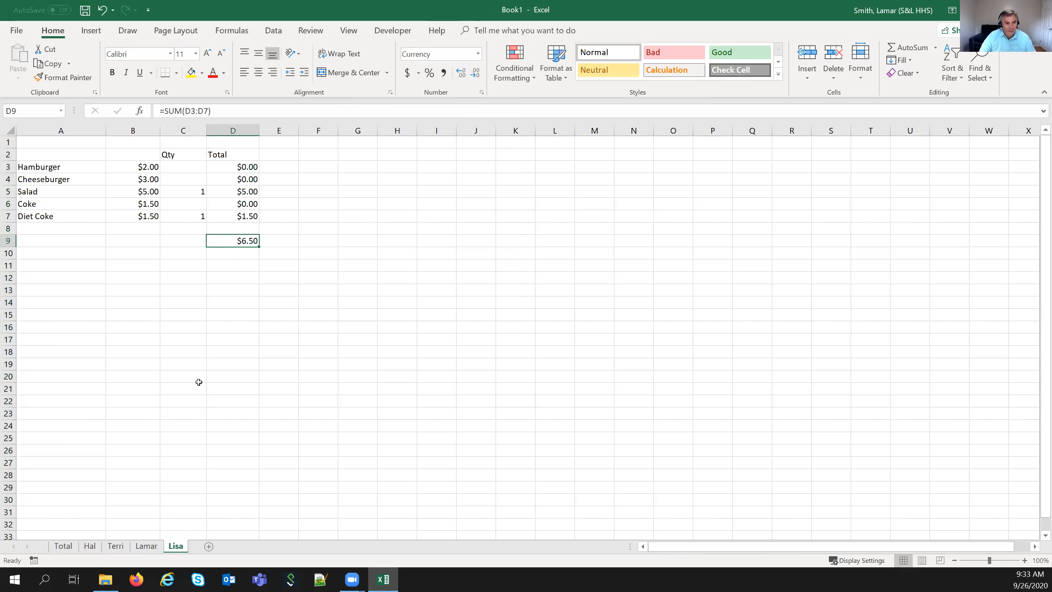
{"action": "left_click", "coordinate": [146, 546]}
{"action": "left_click", "coordinate": [115, 546]}
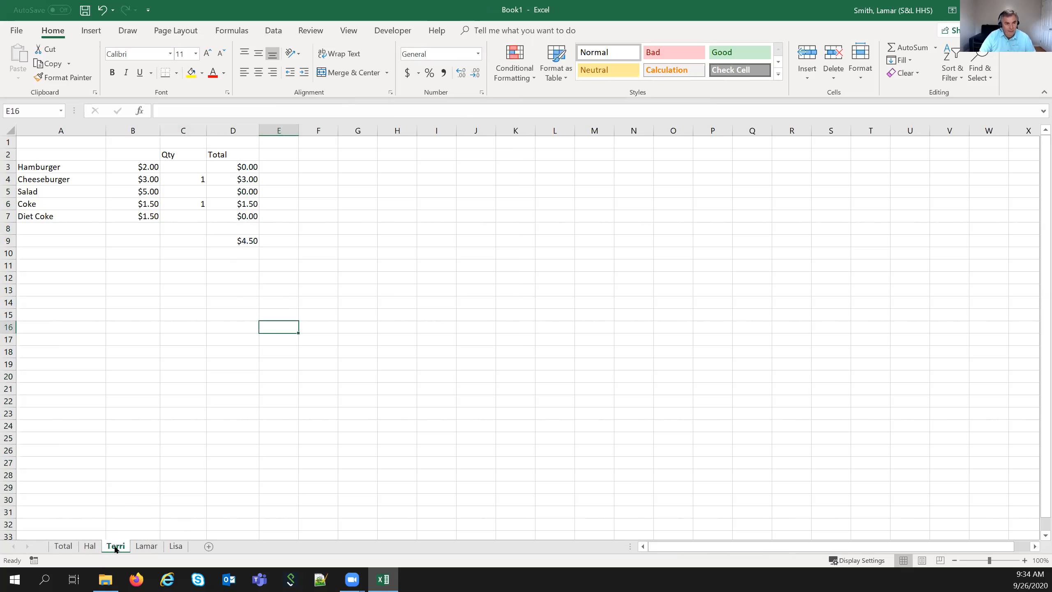
{"action": "left_click", "coordinate": [90, 546]}
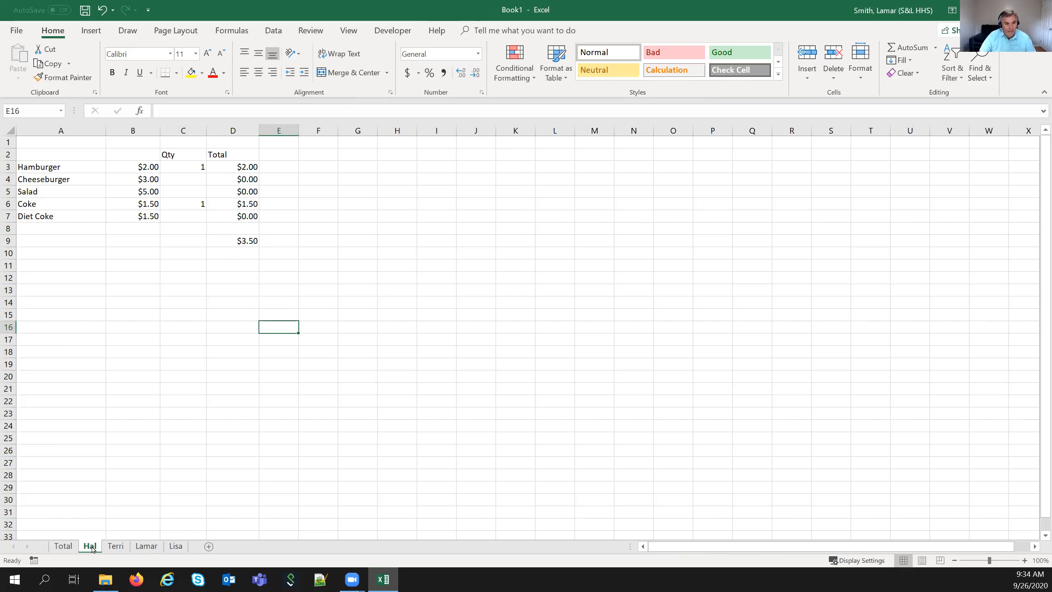
{"action": "left_click", "coordinate": [72, 546]}
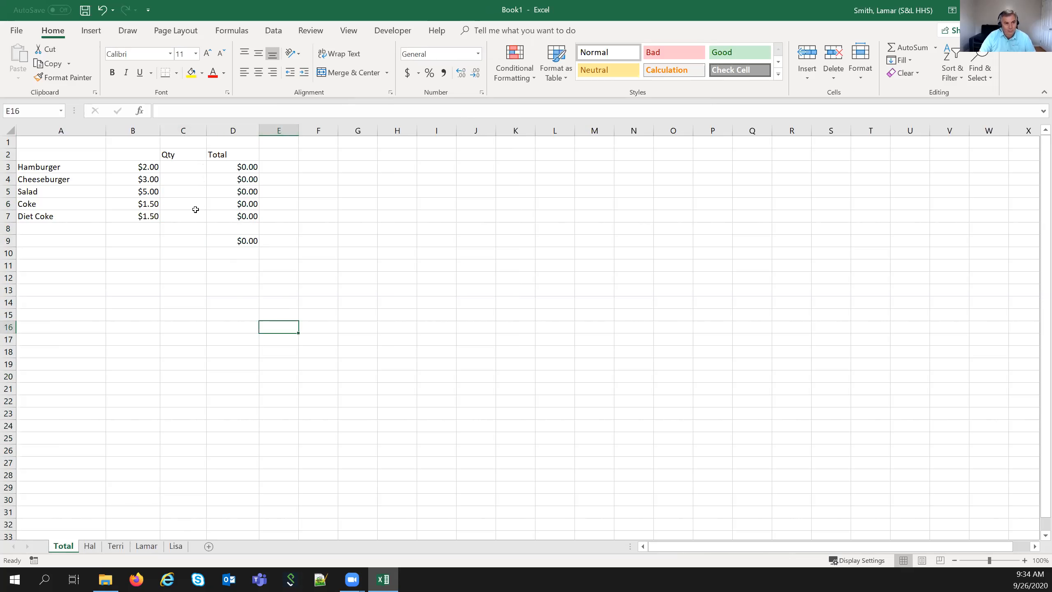
{"action": "left_click", "coordinate": [189, 169]}
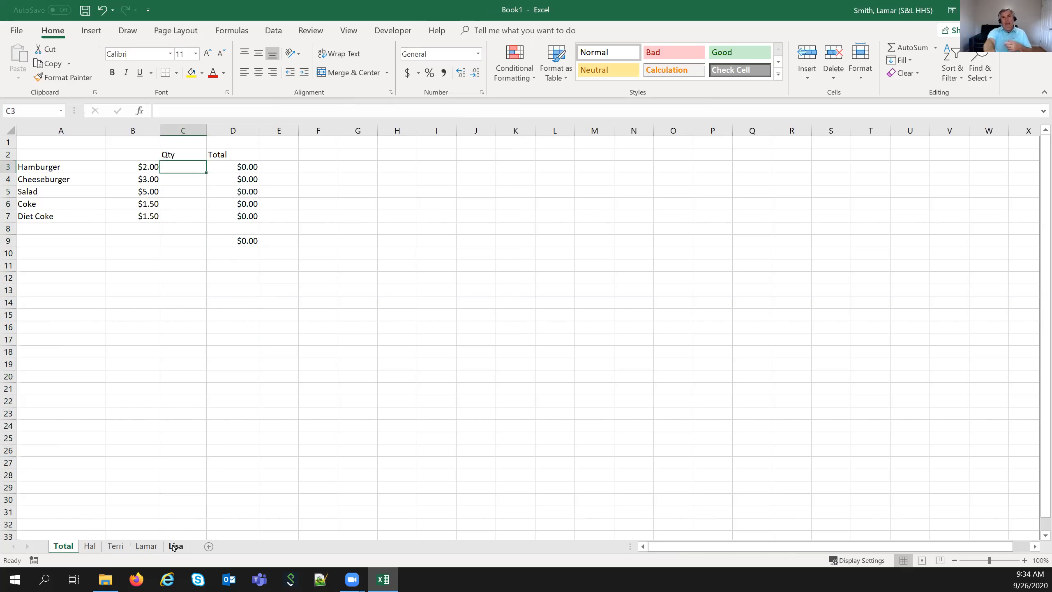
- Enter =SUM(Hal:Lisa!C3) in cell C3 of the Total sheet
{"action": "type", "text": "=sum"}
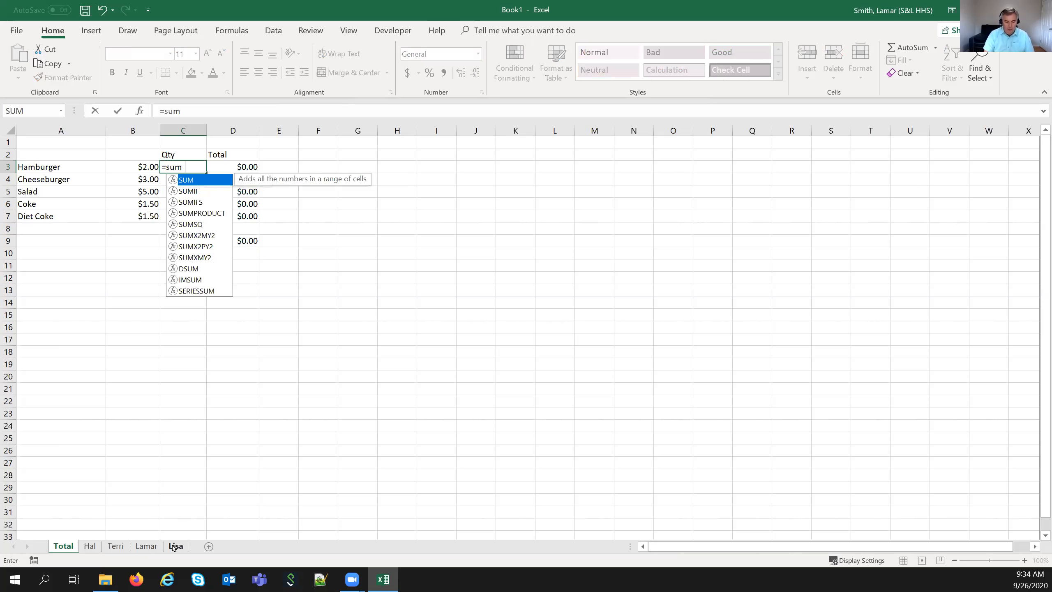
{"action": "type", "text": "("}
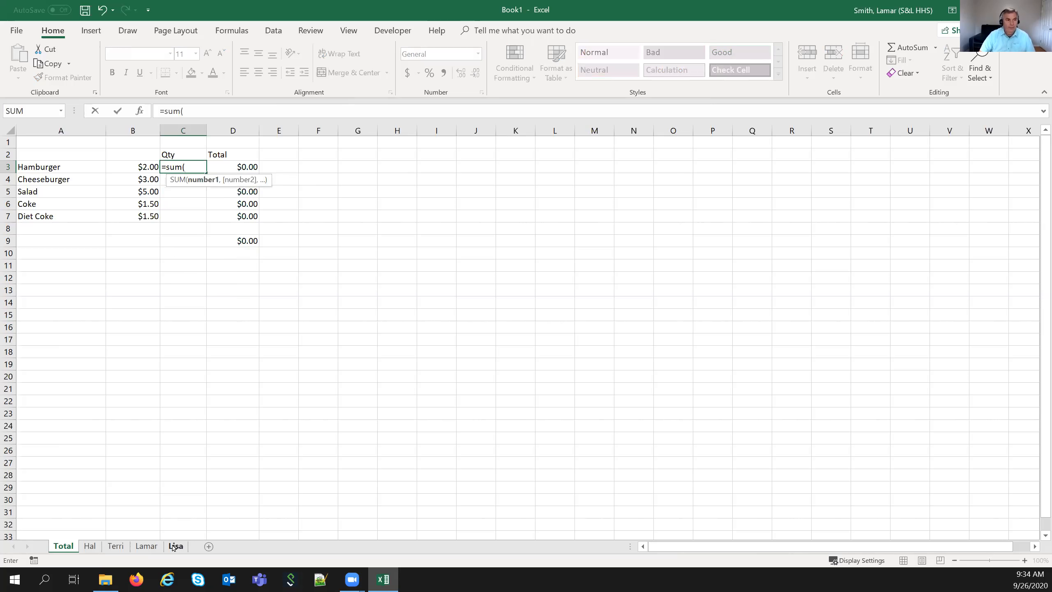
{"action": "left_click", "coordinate": [90, 551]}
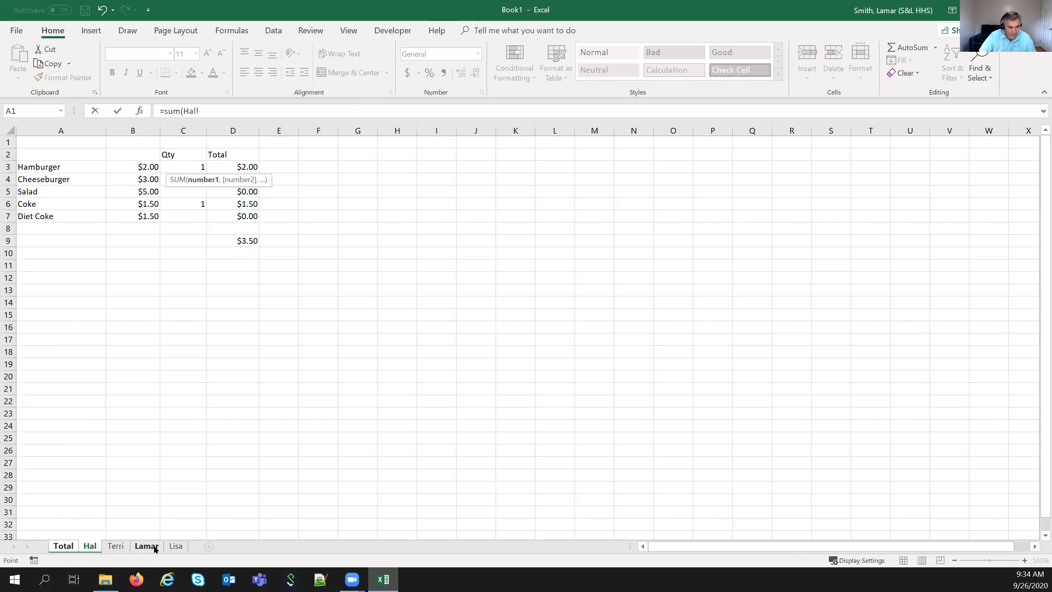
{"action": "left_click", "coordinate": [171, 546], "text": "shift"}
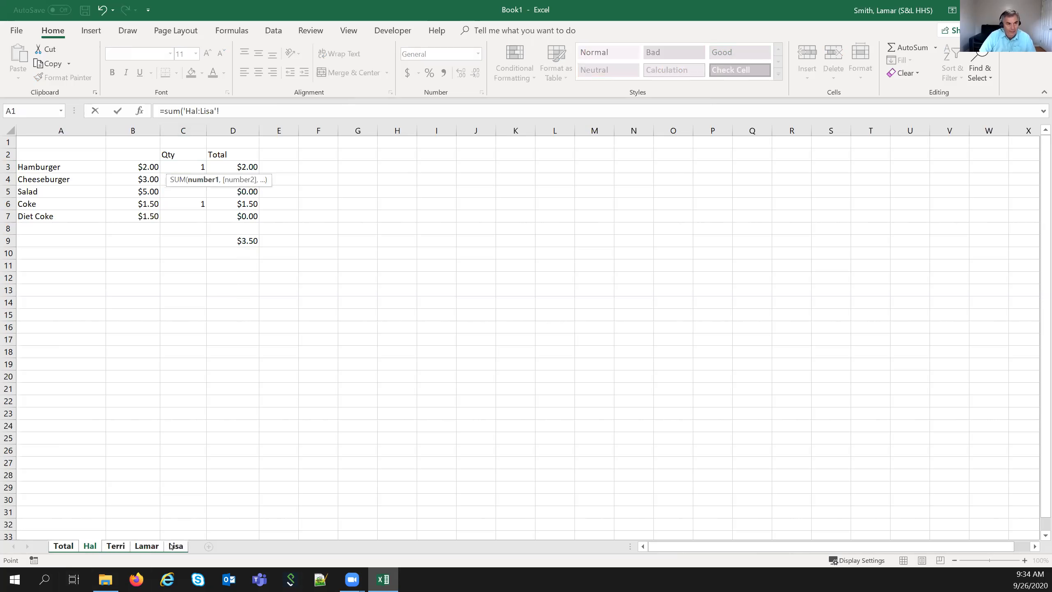
{"action": "left_click", "coordinate": [187, 169]}
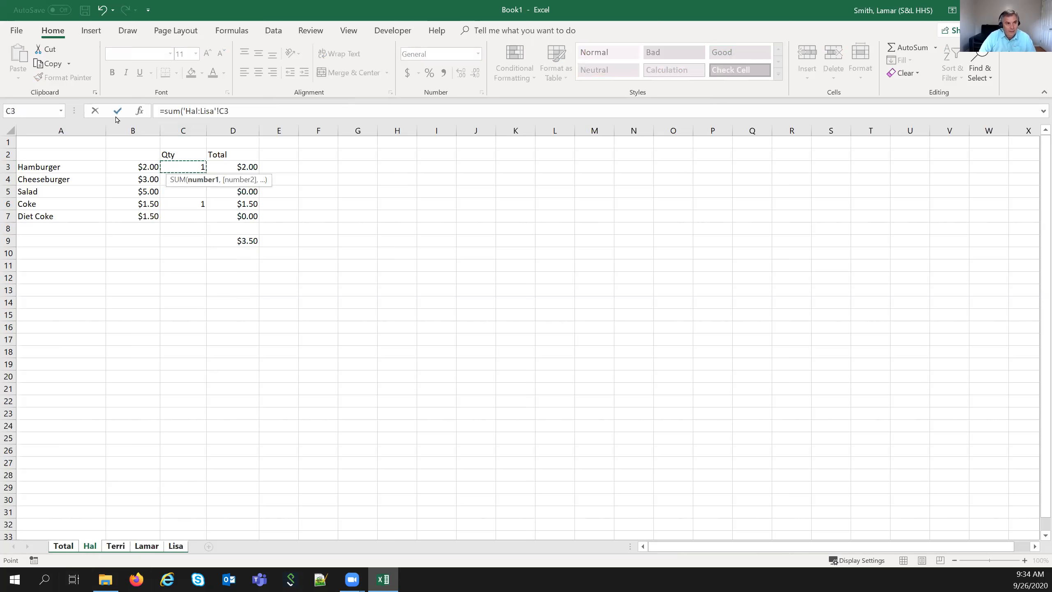
{"action": "left_click", "coordinate": [231, 105]}
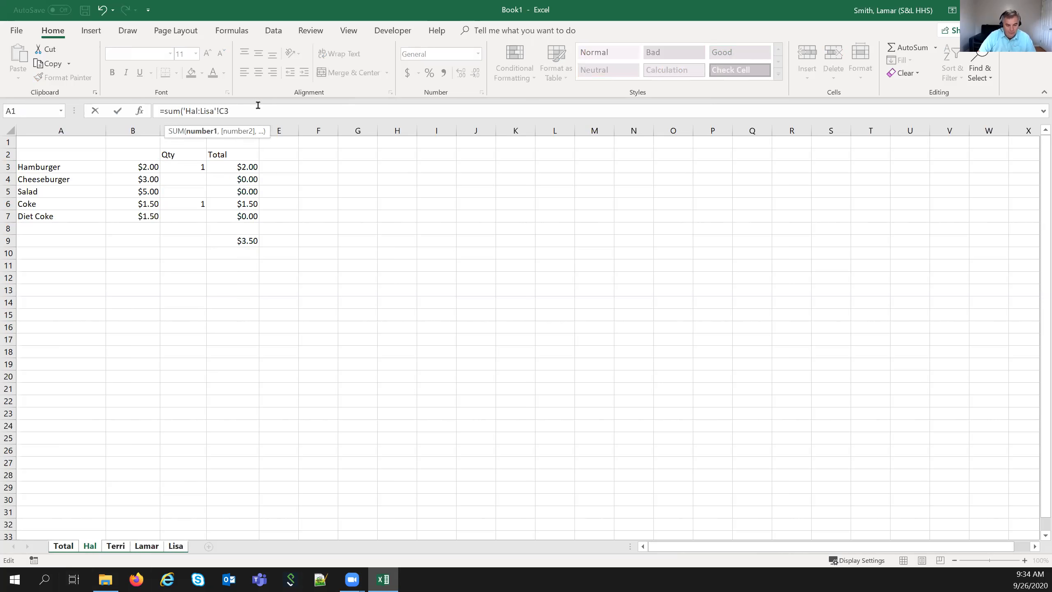
{"action": "key", "text": "Return"}
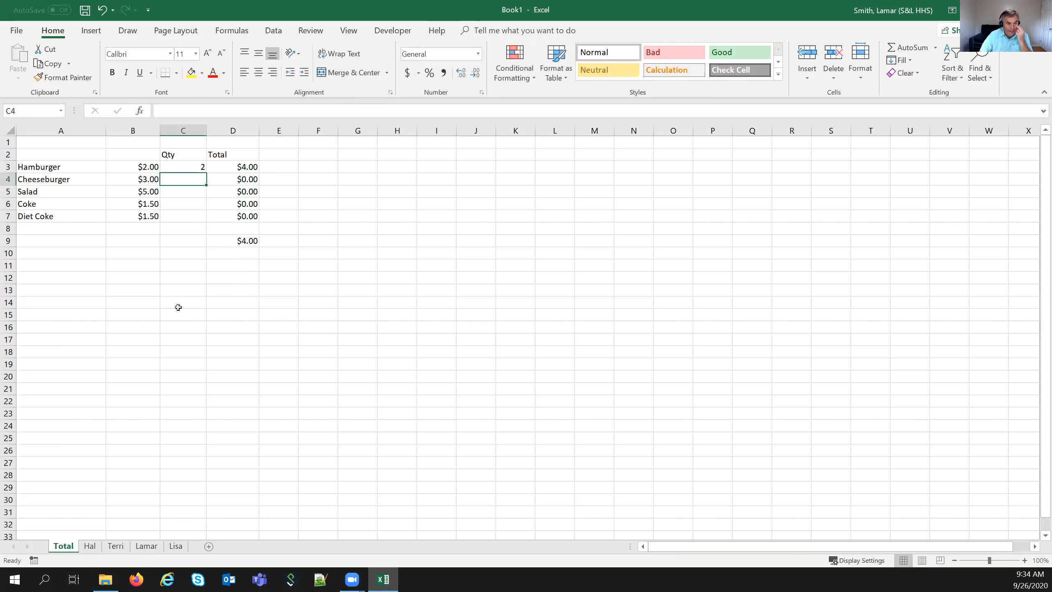
- Fill the 3D SUM formula down to C7, giving an $18.00 grand total
{"action": "left_click", "coordinate": [184, 165]}
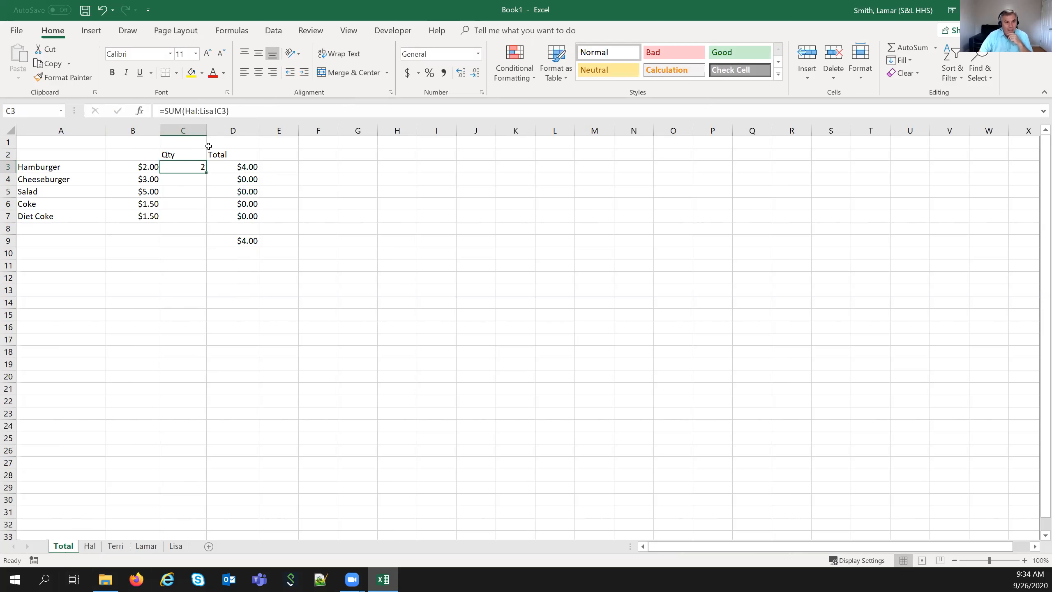
{"action": "left_click_drag", "start_coordinate": [206, 173], "coordinate": [205, 222]}
{"action": "left_click", "coordinate": [191, 173]}
{"action": "left_click", "coordinate": [233, 243]}
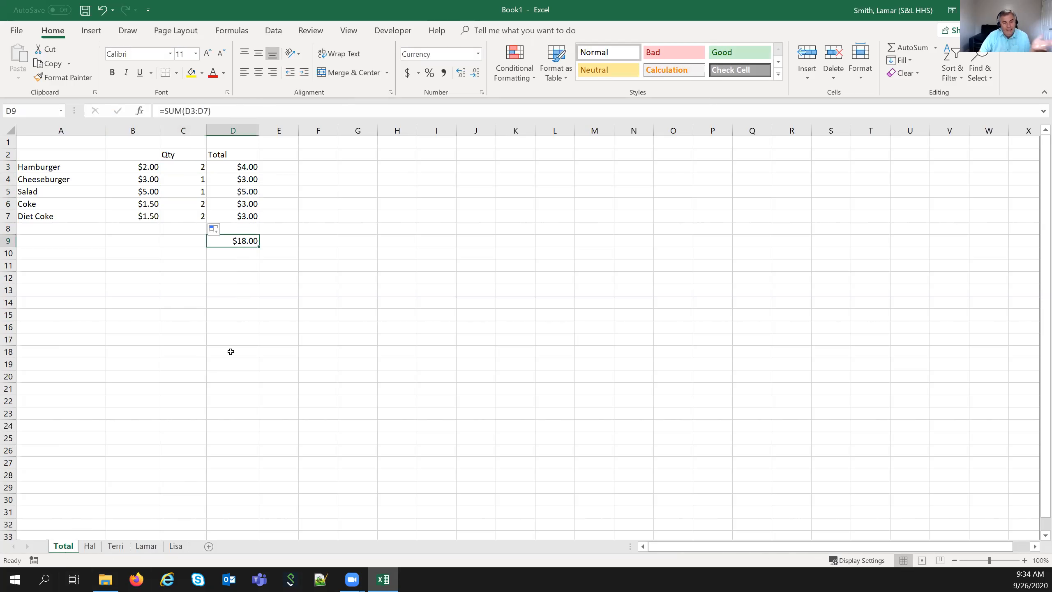